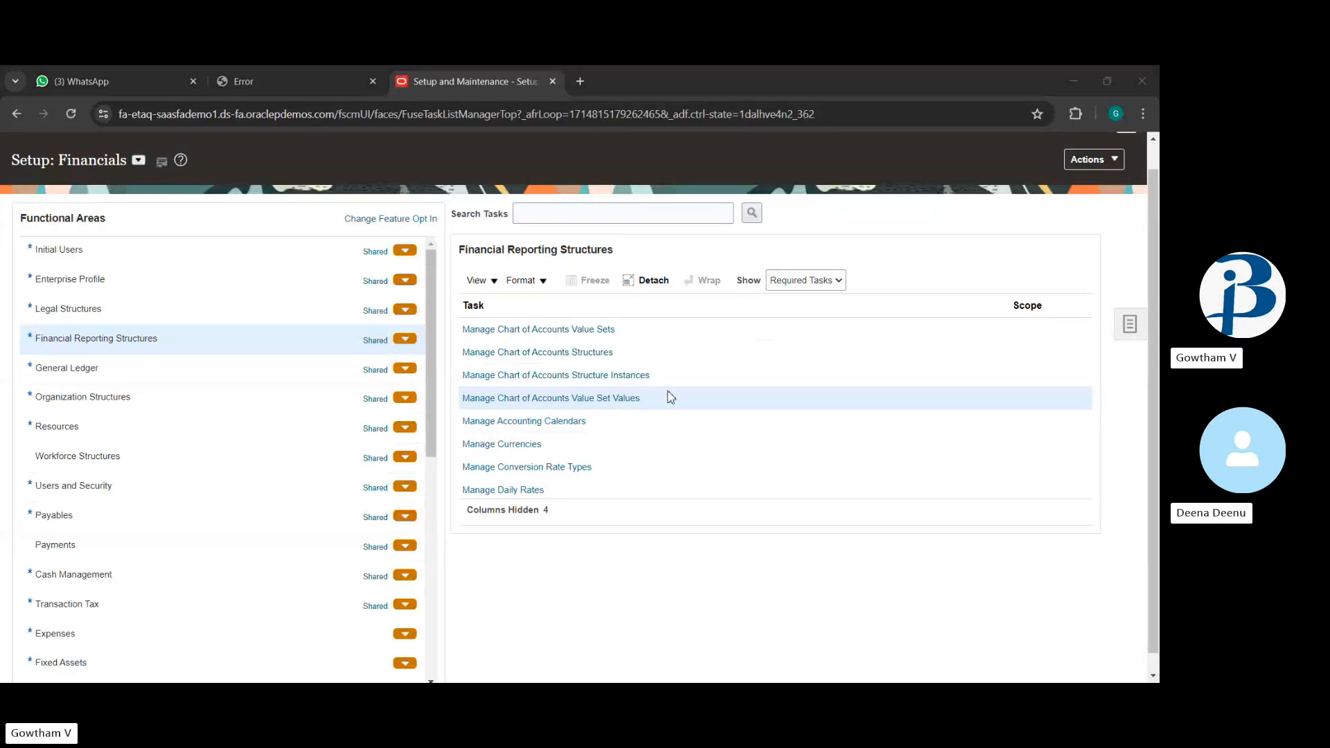
# Open the Manage Chart of Accounts Value Sets task and start a new value set with the code "company TATAA company".
pyautogui.scroll(1, 671, 397)
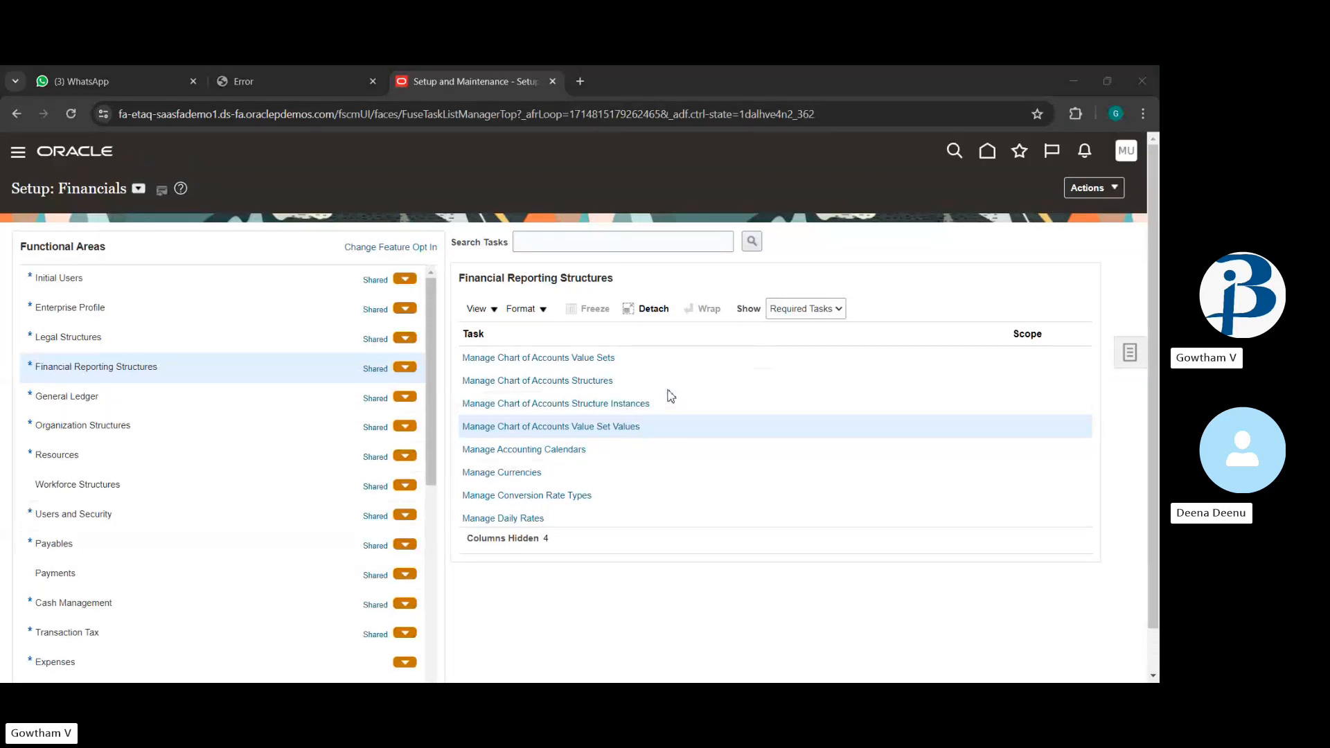
pyautogui.click(568, 359)
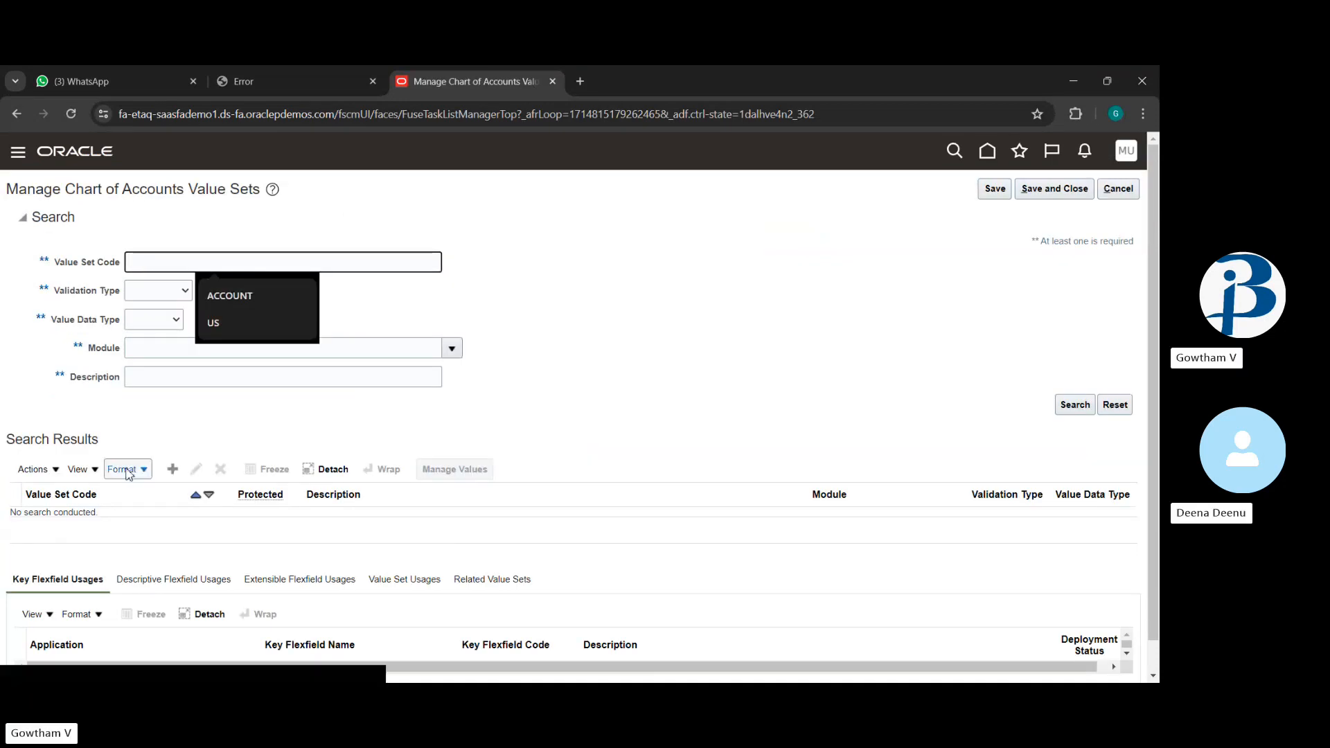
pyautogui.click(174, 470)
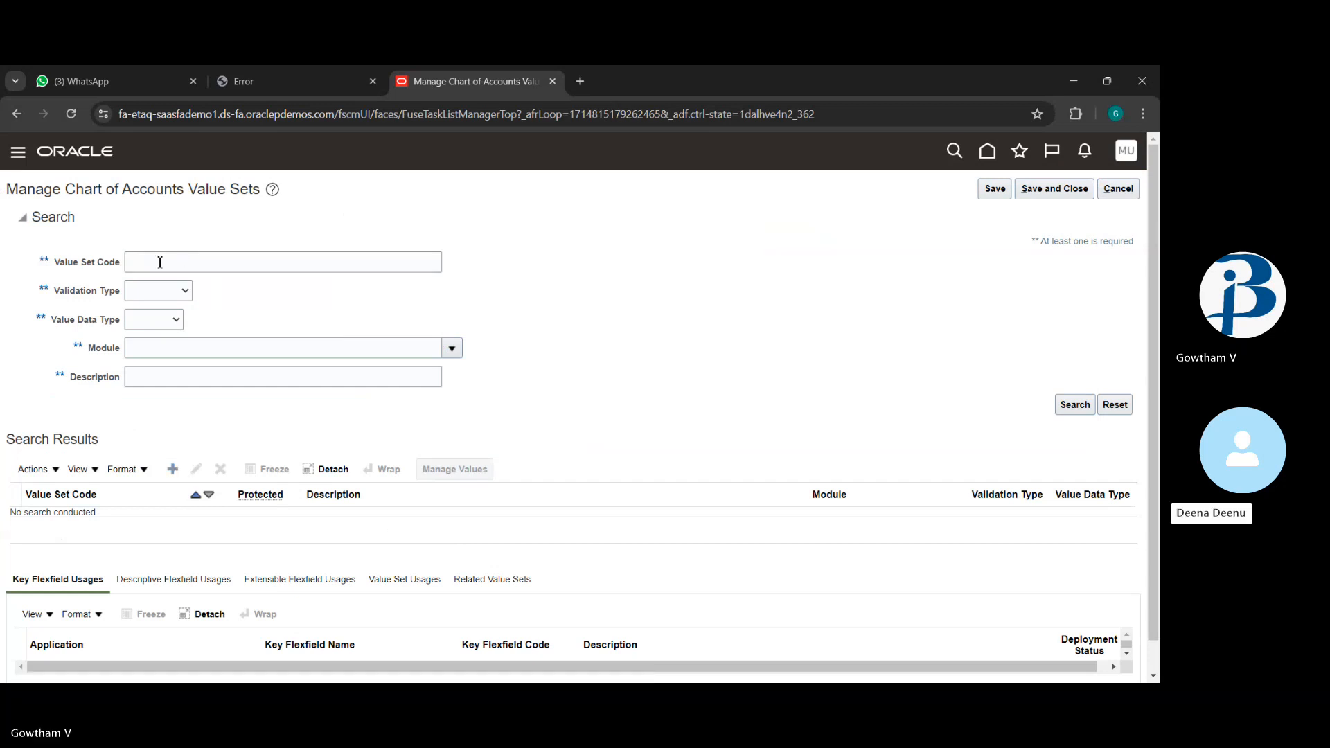
pyautogui.click(174, 225)
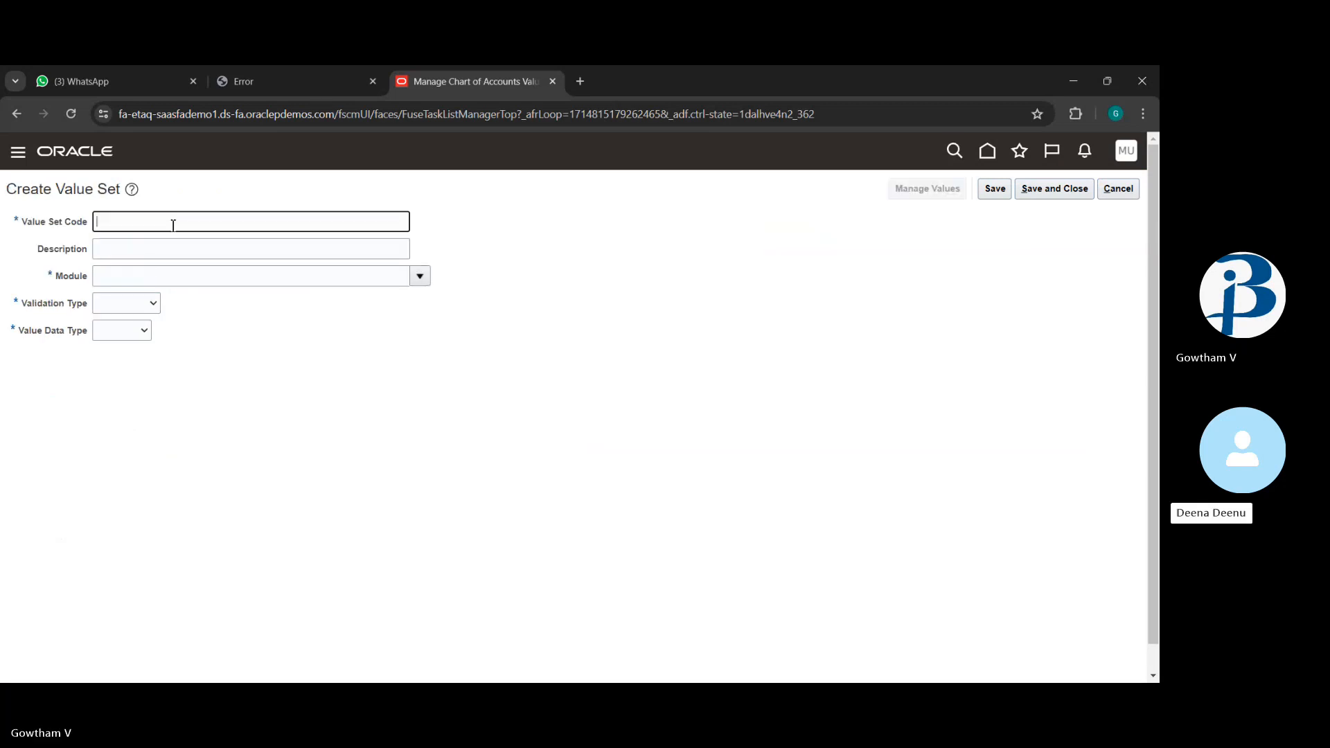
pyautogui.write('company')
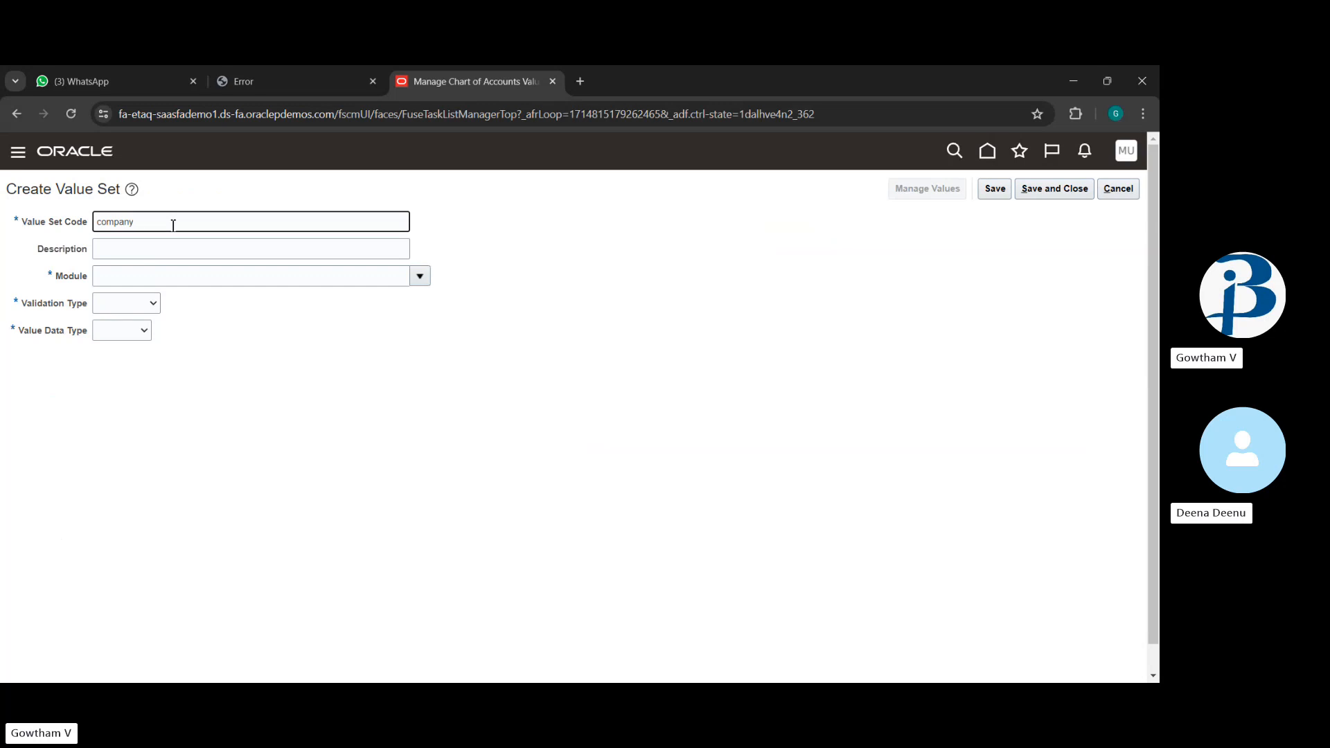
pyautogui.write(' TATAA')
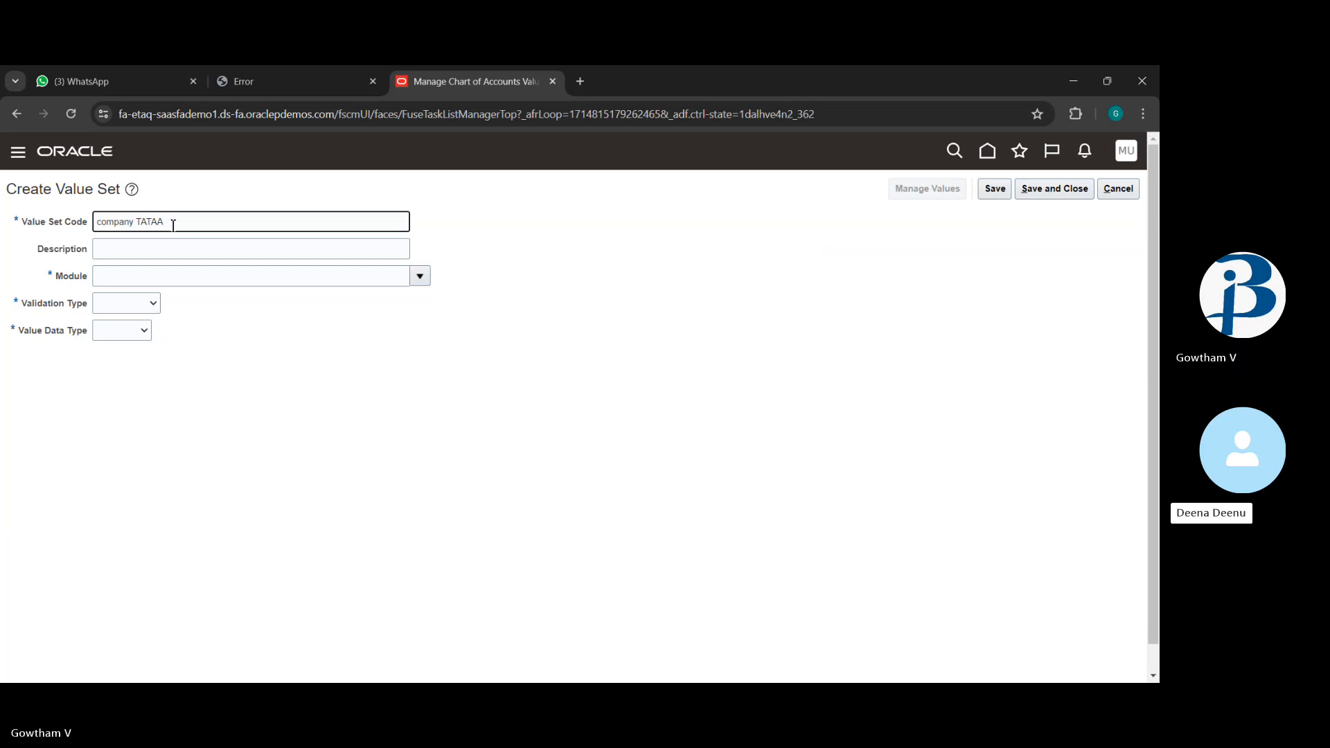
pyautogui.write('company')
# Define the value set with module General Ledger, Independent validation, Character data type, Text subtype and maximum length 8, and save it.
pyautogui.click(420, 277)
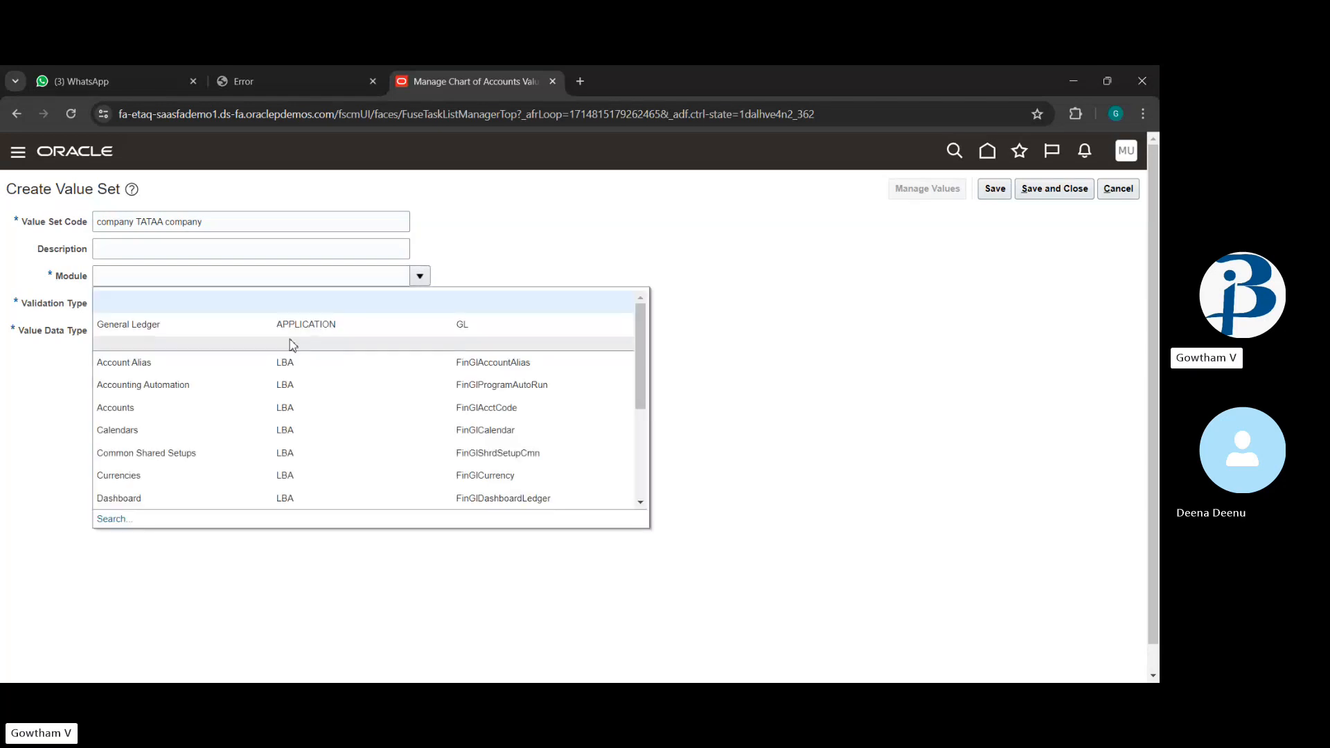
pyautogui.click(306, 324)
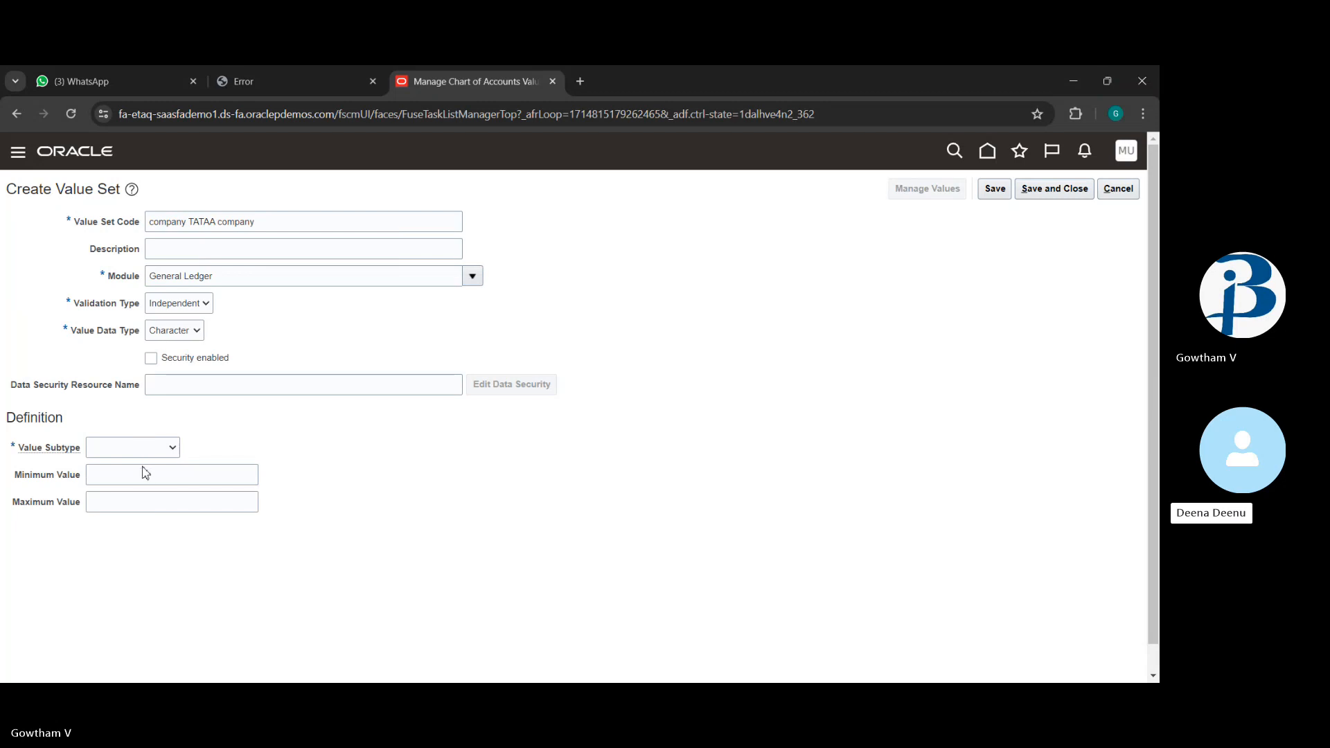
pyautogui.click(145, 478)
pyautogui.click(111, 477)
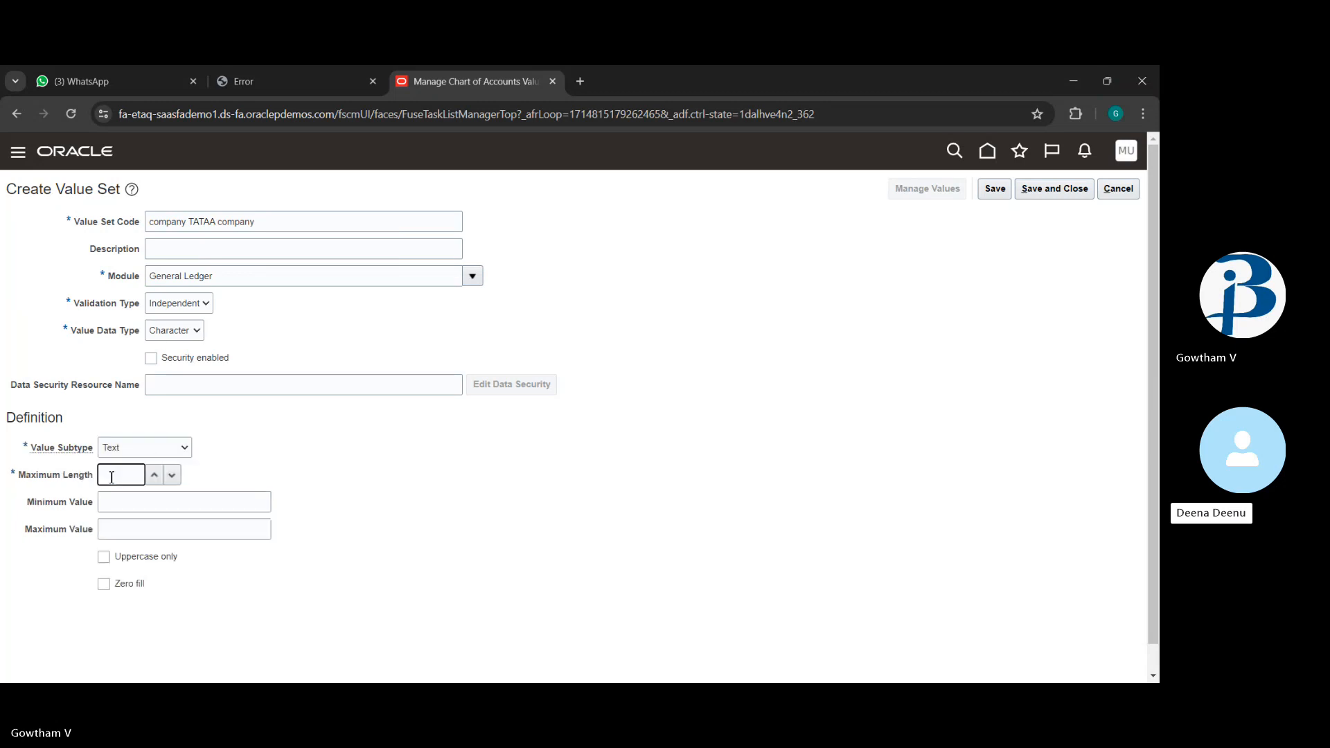
pyautogui.write('8')
pyautogui.click(985, 186)
# Add the value 001 with the description "tata steels" to the company value set, and save and close.
pyautogui.click(931, 193)
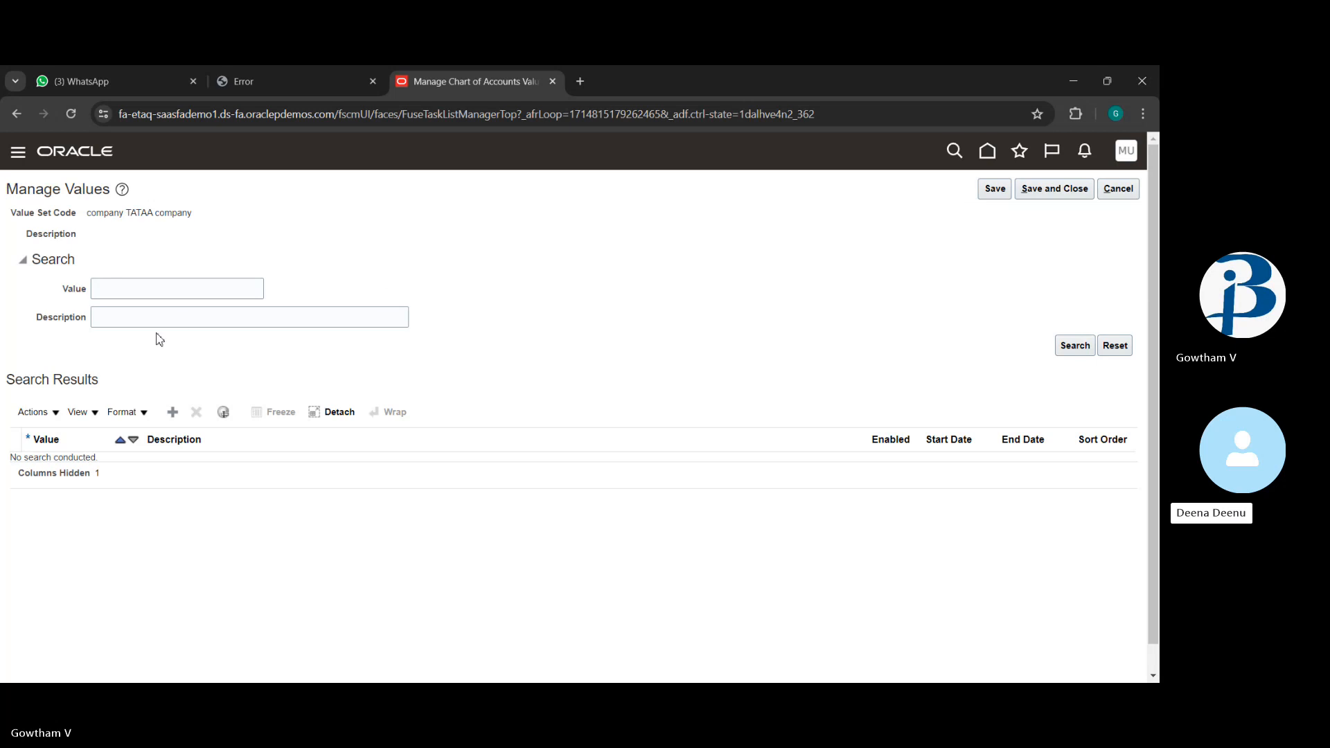
pyautogui.click(173, 413)
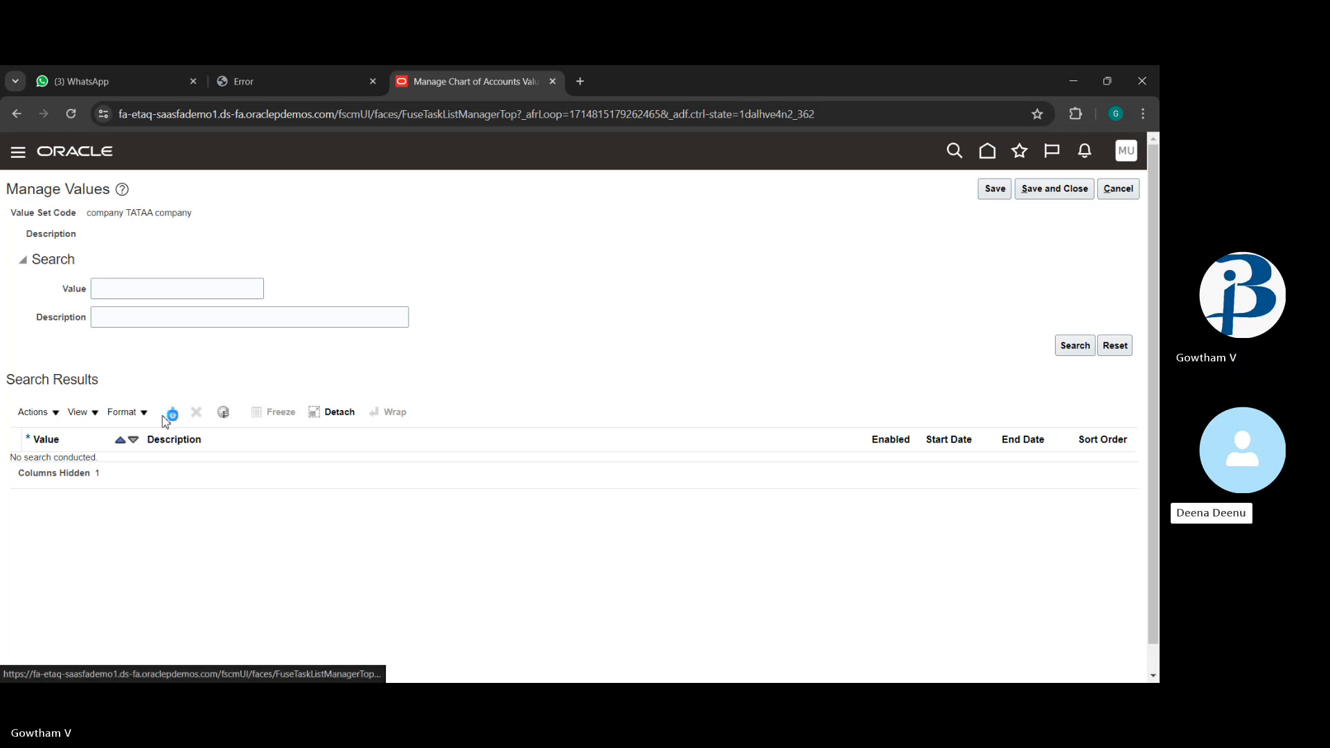
pyautogui.click(77, 468)
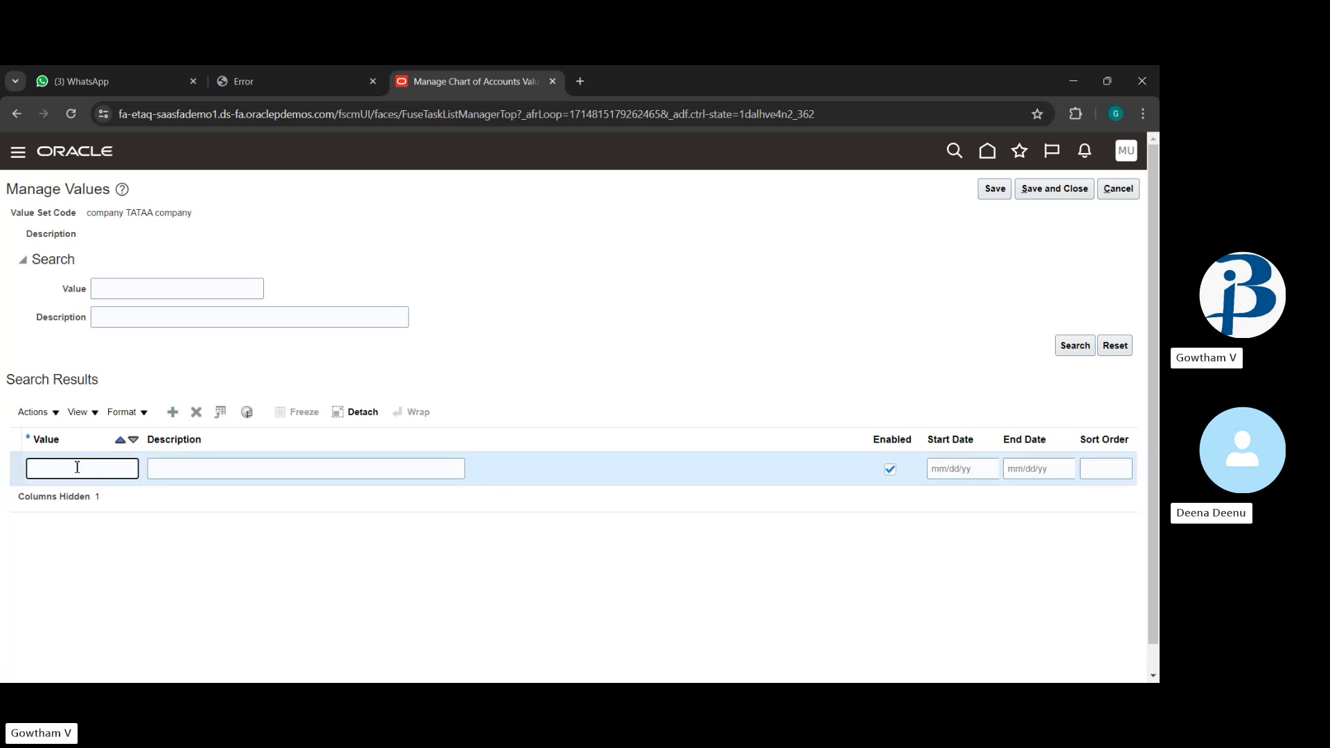
pyautogui.write('001')
pyautogui.press('Tab')
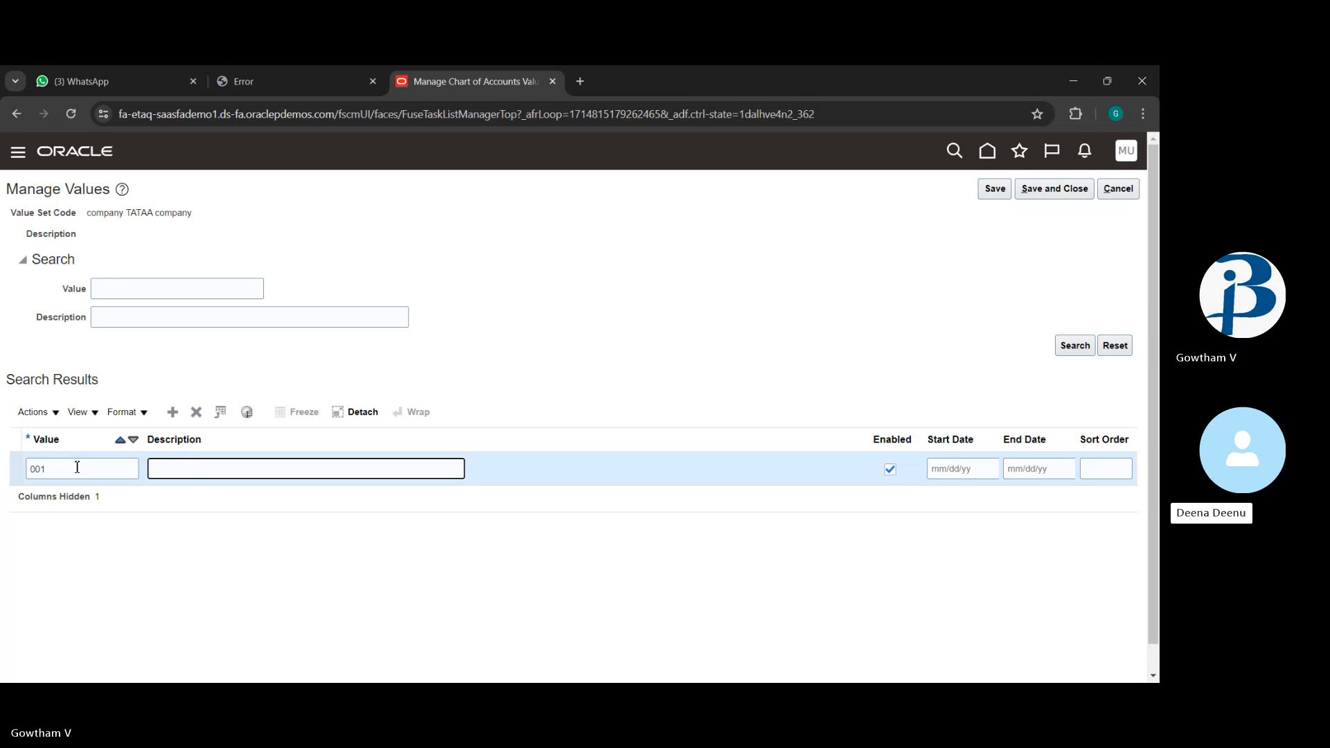
pyautogui.write('tata steels')
pyautogui.click(1065, 197)
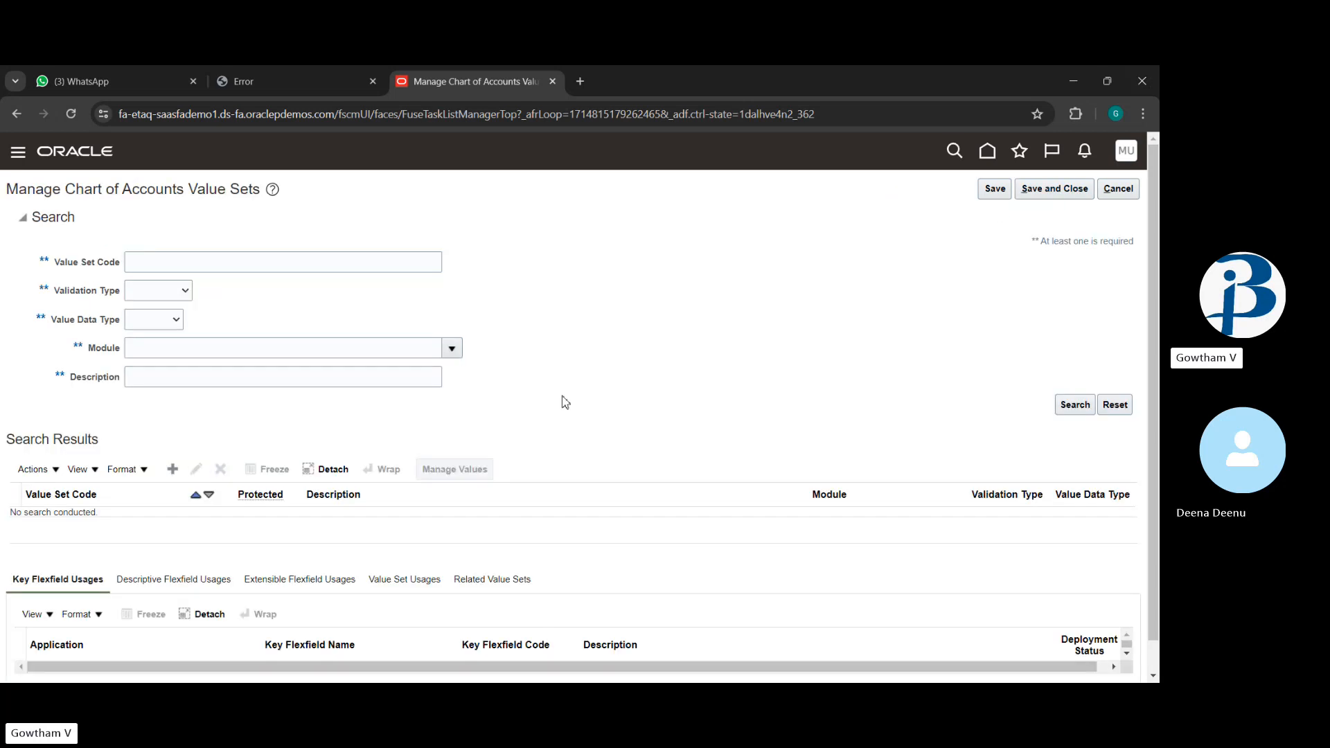
# Start another new value set with the code "department TATAA company".
pyautogui.click(179, 471)
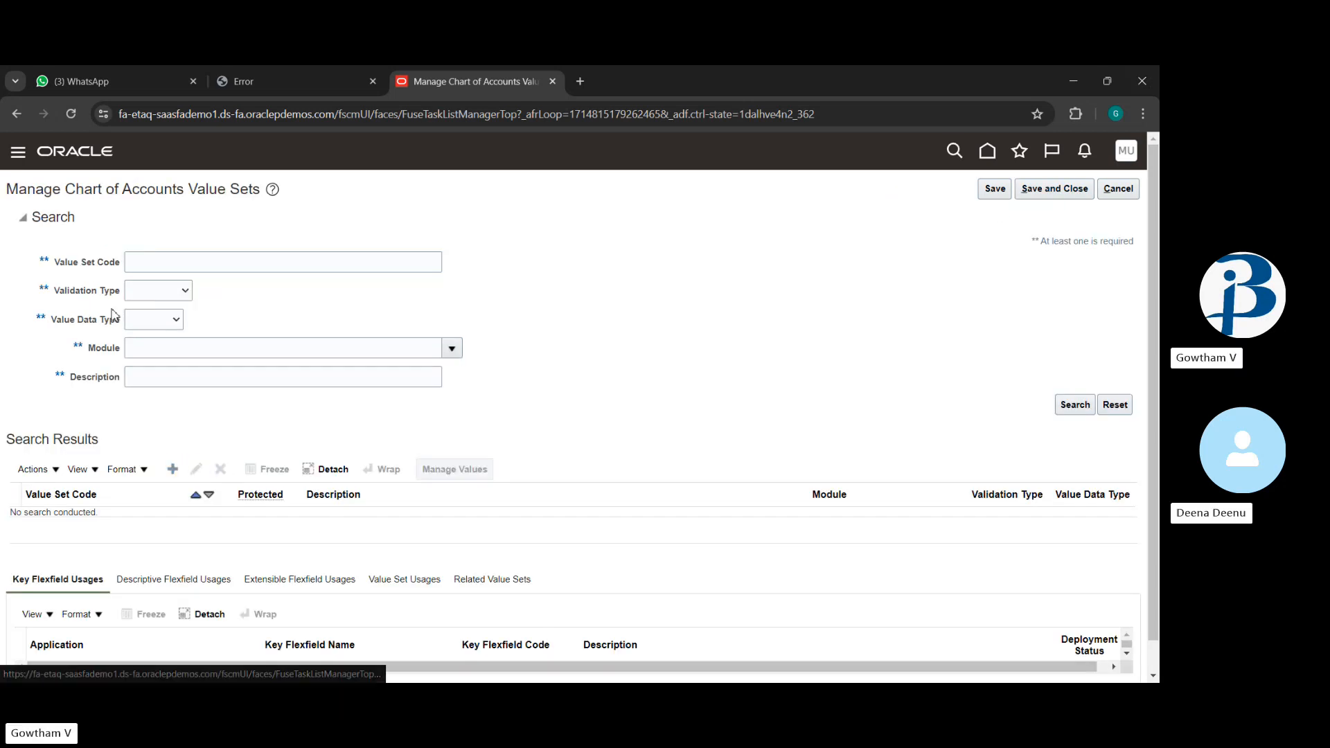
pyautogui.click(153, 223)
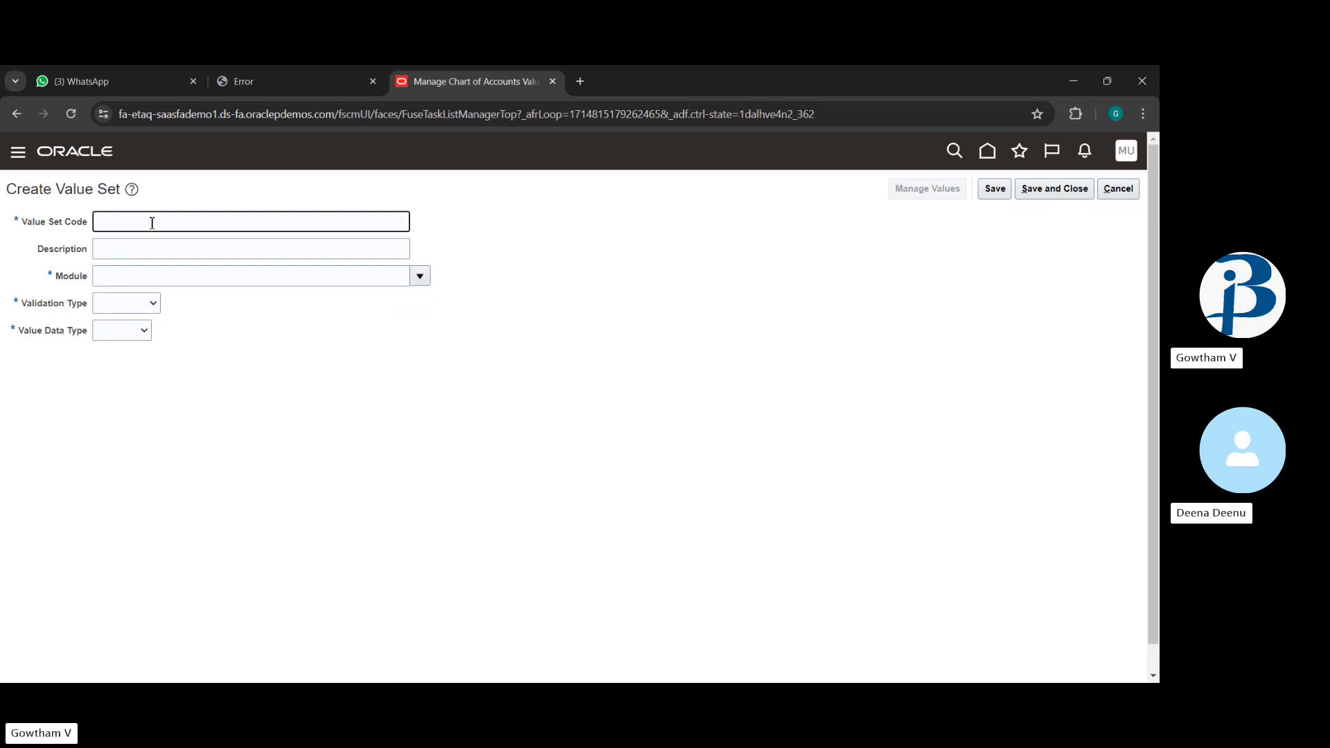
pyautogui.write('deprtment TAAAA')
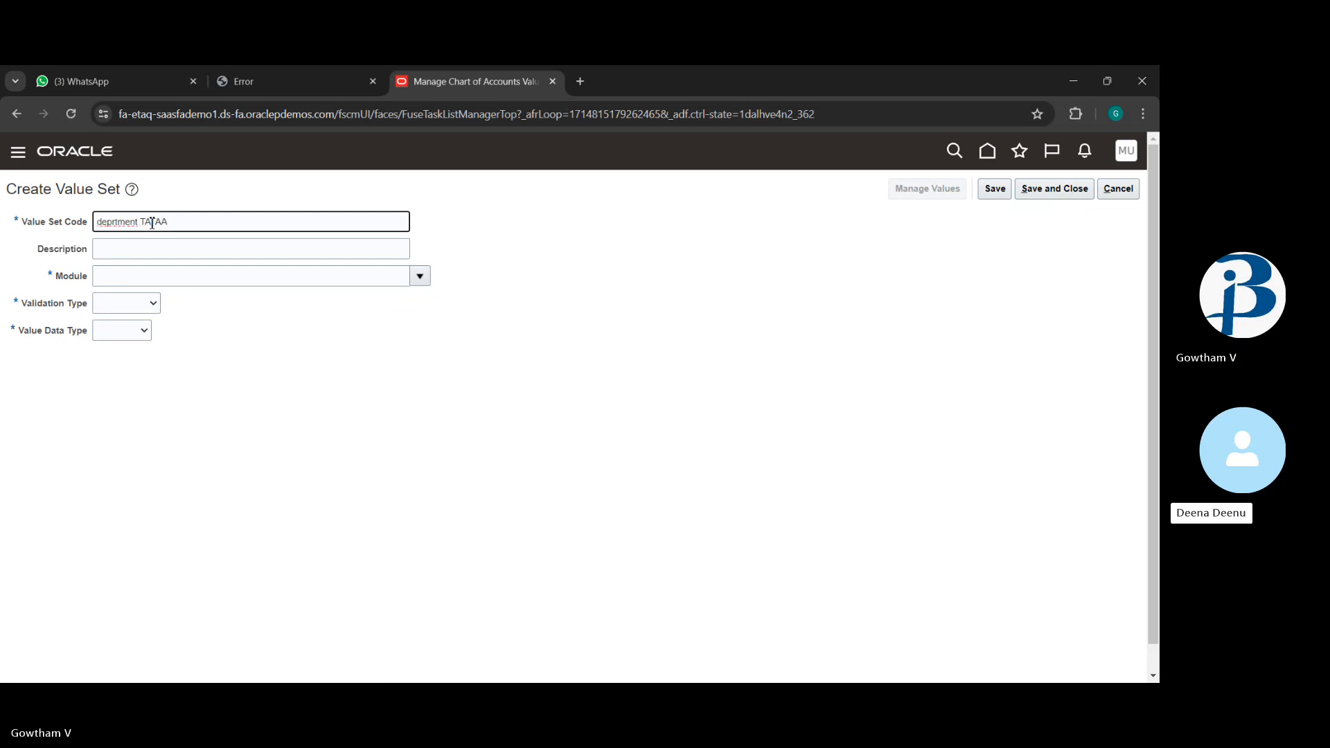
pyautogui.write(' company')
pyautogui.click(109, 223)
pyautogui.write('a')
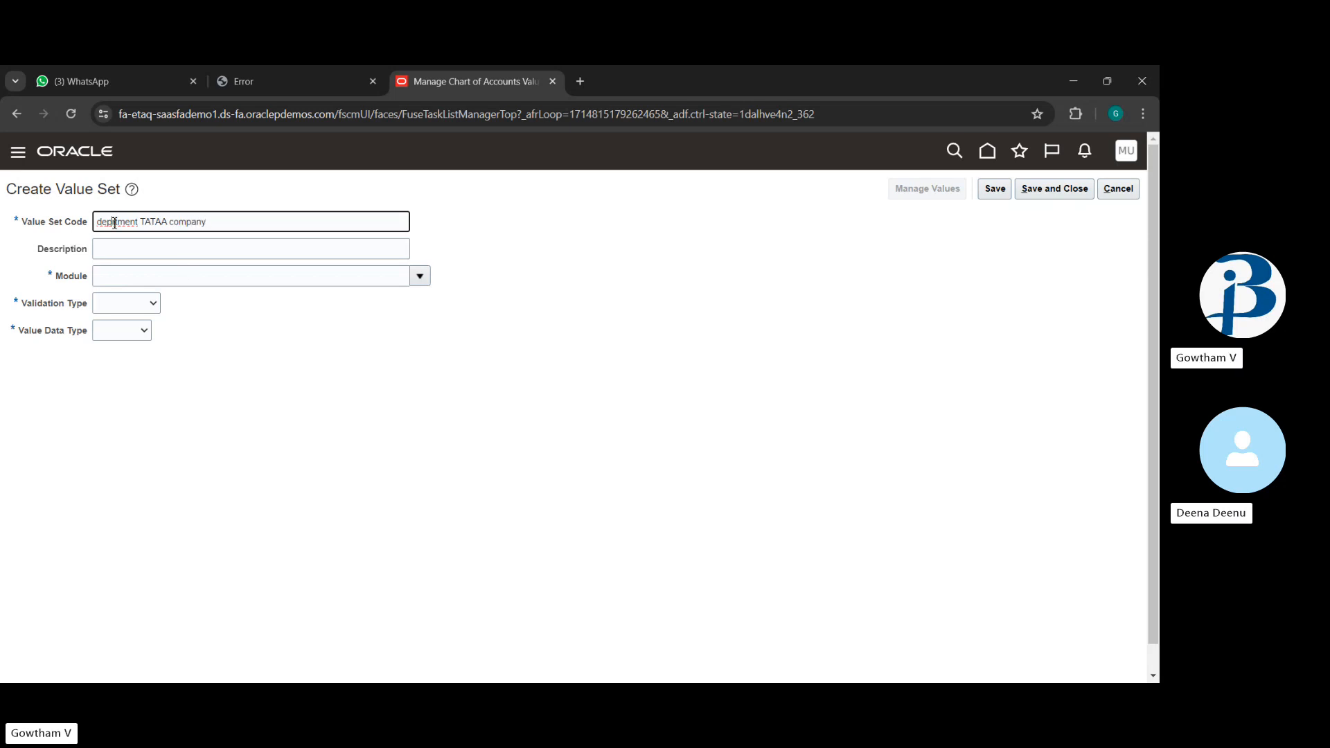
# Give the department value set module General Ledger, Independent validation, Character data type, Text subtype and maximum length 8, and save it.
pyautogui.click(418, 274)
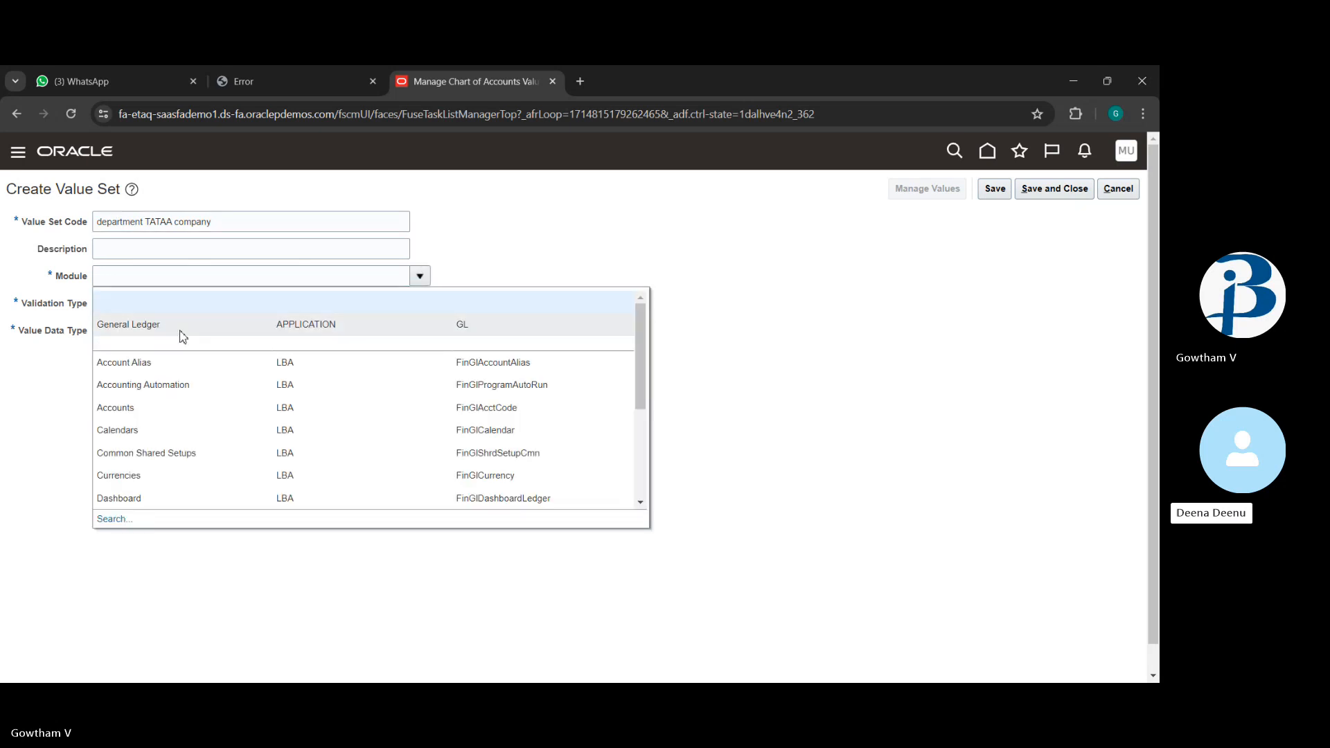
pyautogui.click(180, 332)
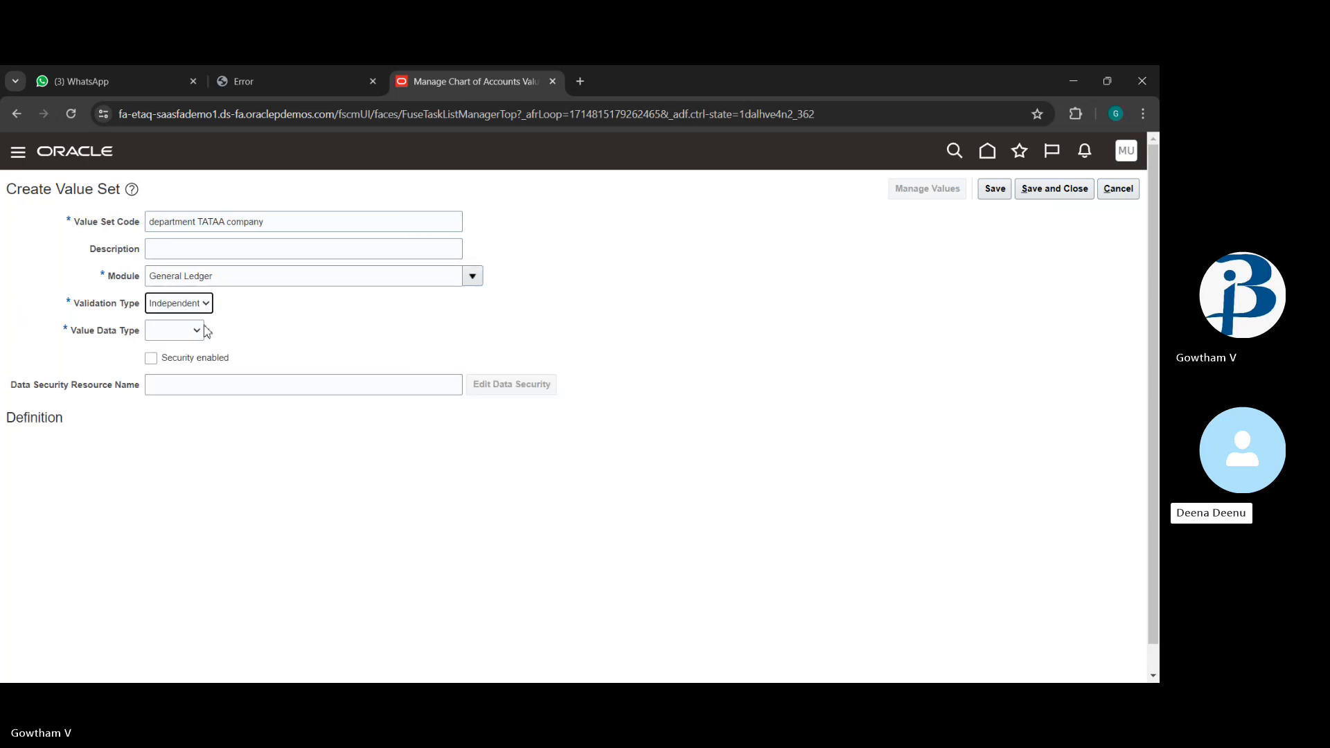
pyautogui.click(178, 363)
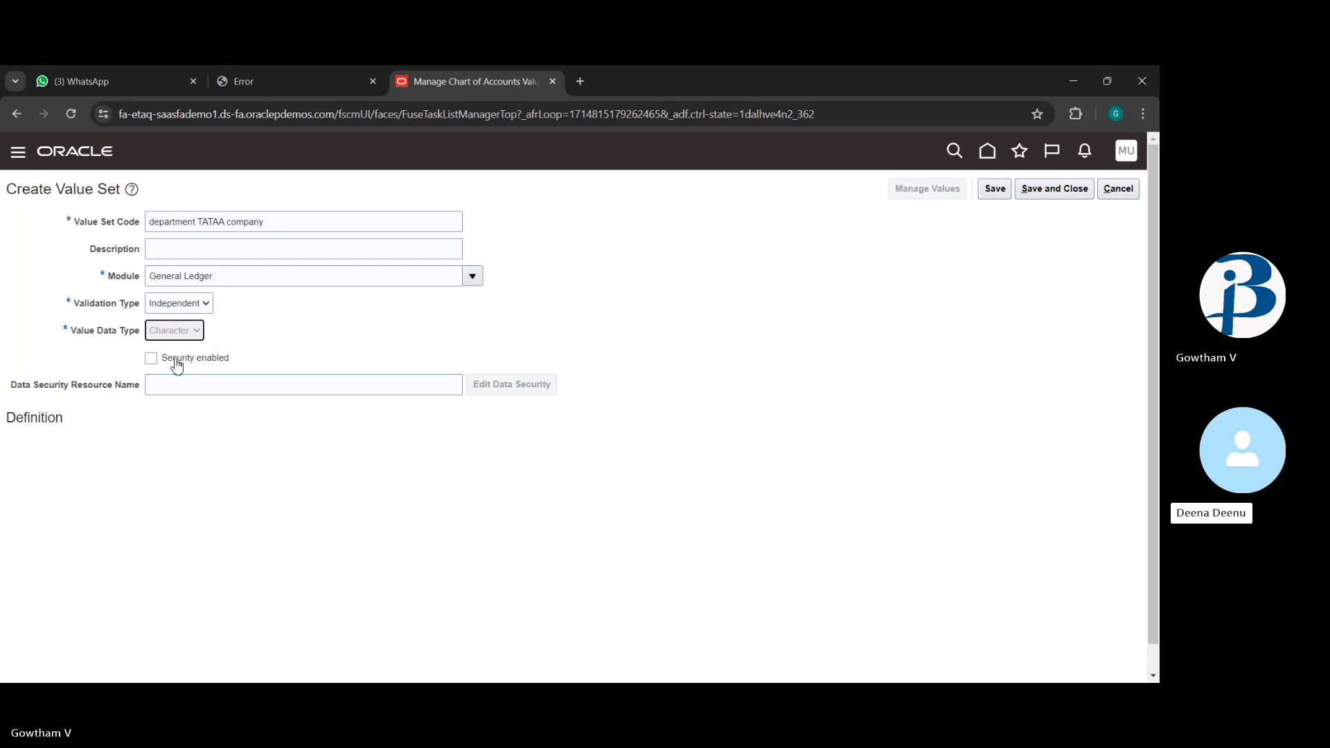
pyautogui.click(132, 455)
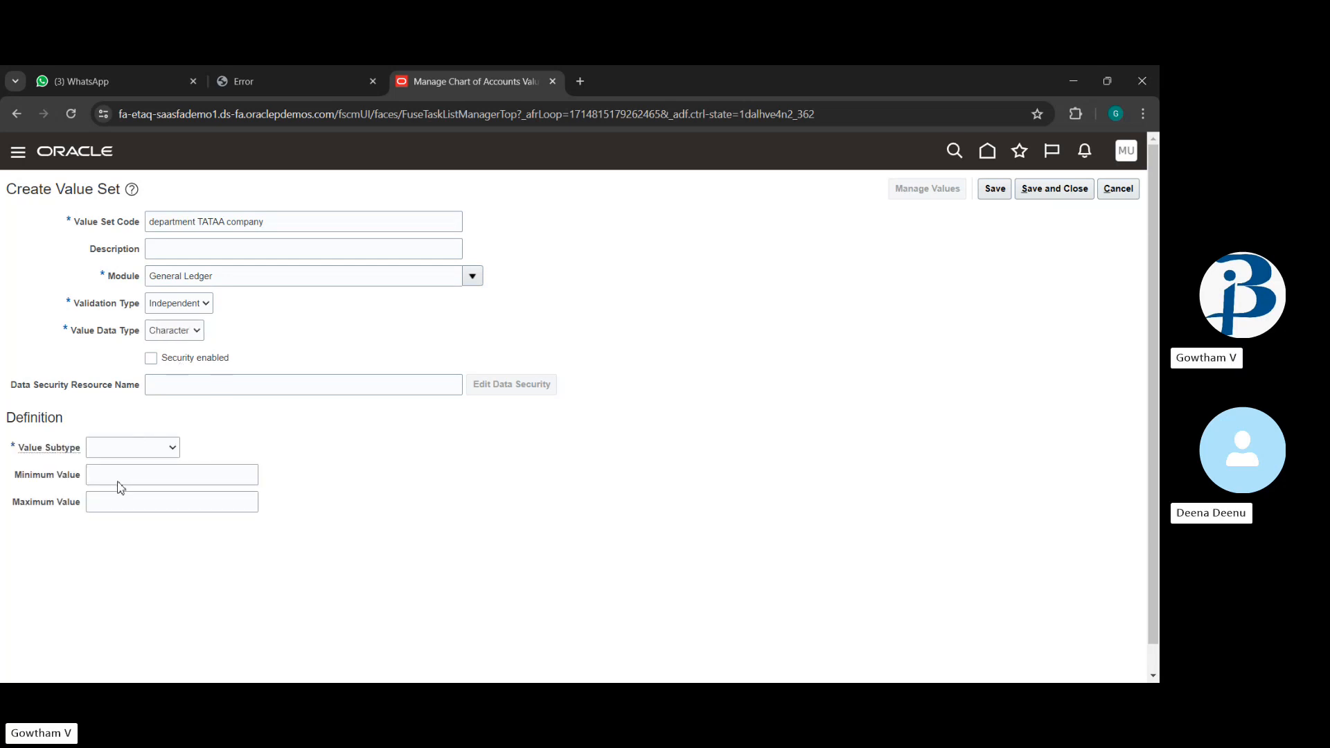
pyautogui.click(118, 485)
pyautogui.click(113, 480)
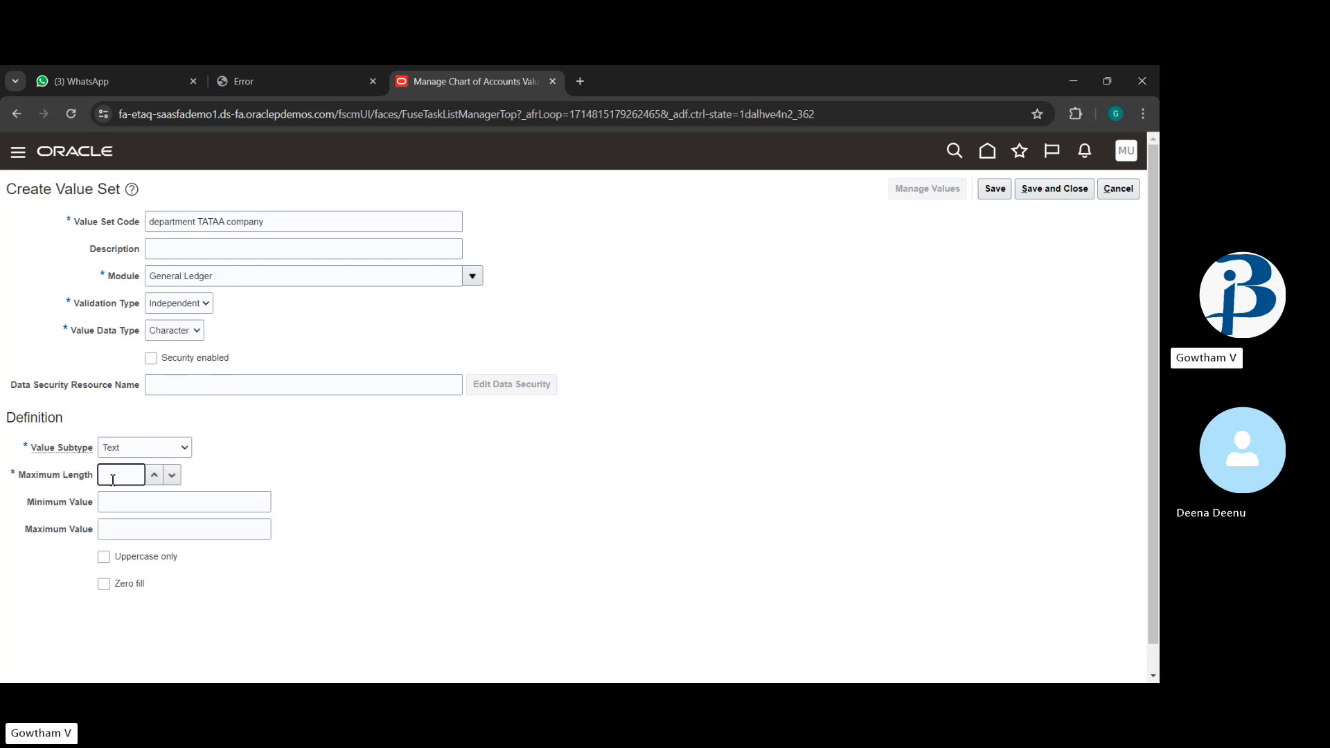
pyautogui.click(996, 190)
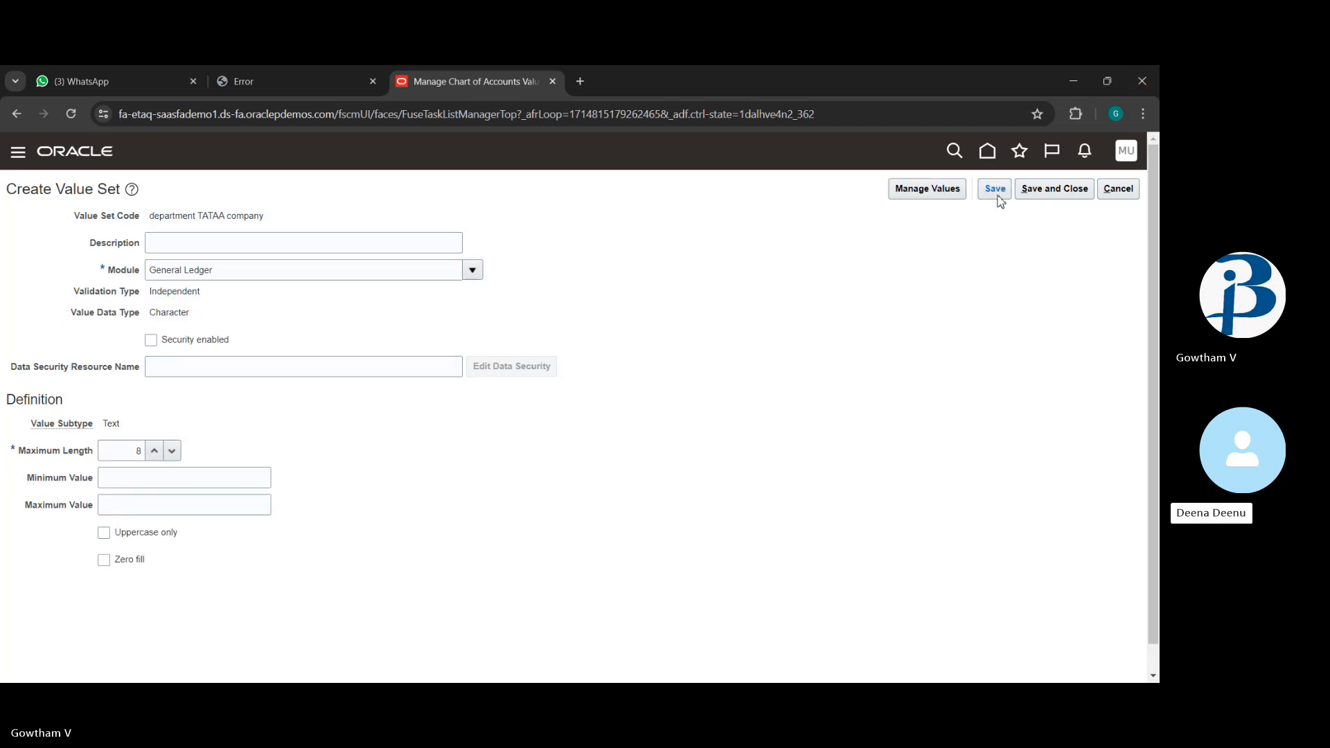
# Add the value 002 with the description "finance" to the department value set, and save and close the values and the set.
pyautogui.click(925, 194)
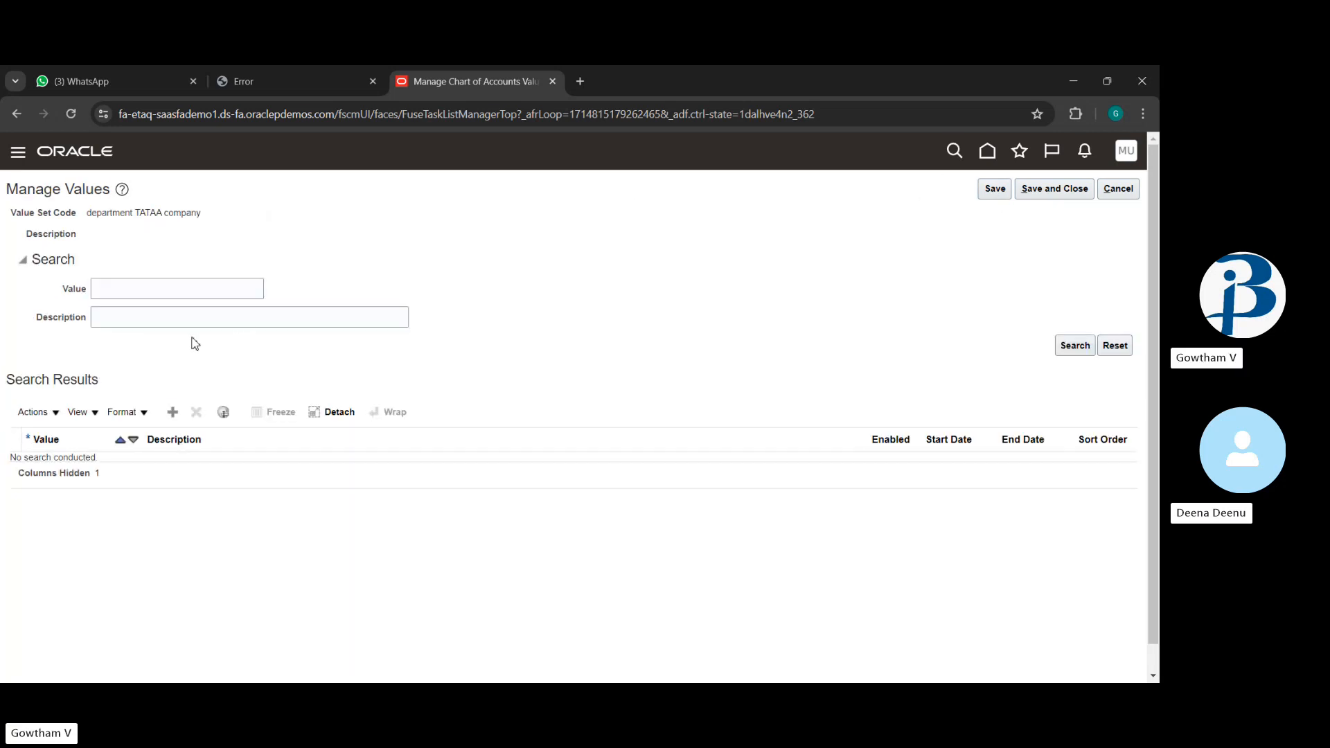
pyautogui.click(173, 413)
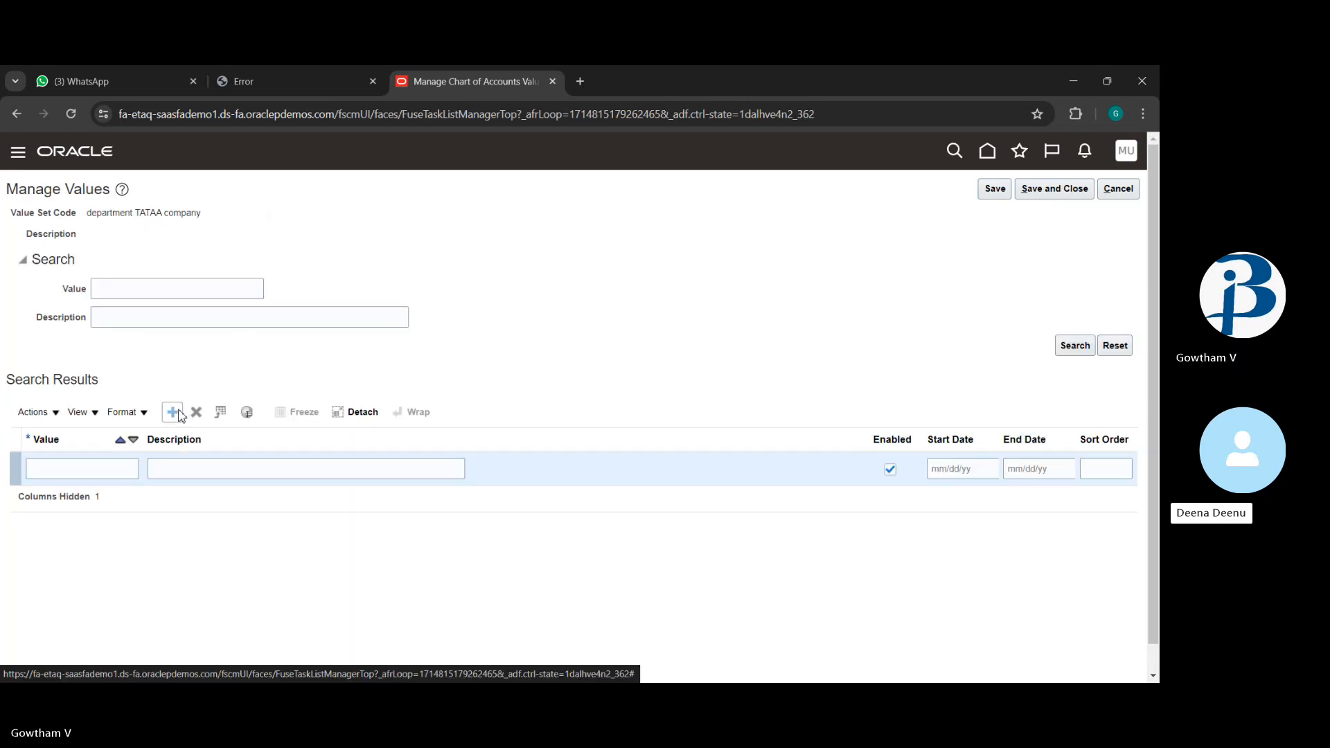
pyautogui.click(72, 476)
pyautogui.write('002')
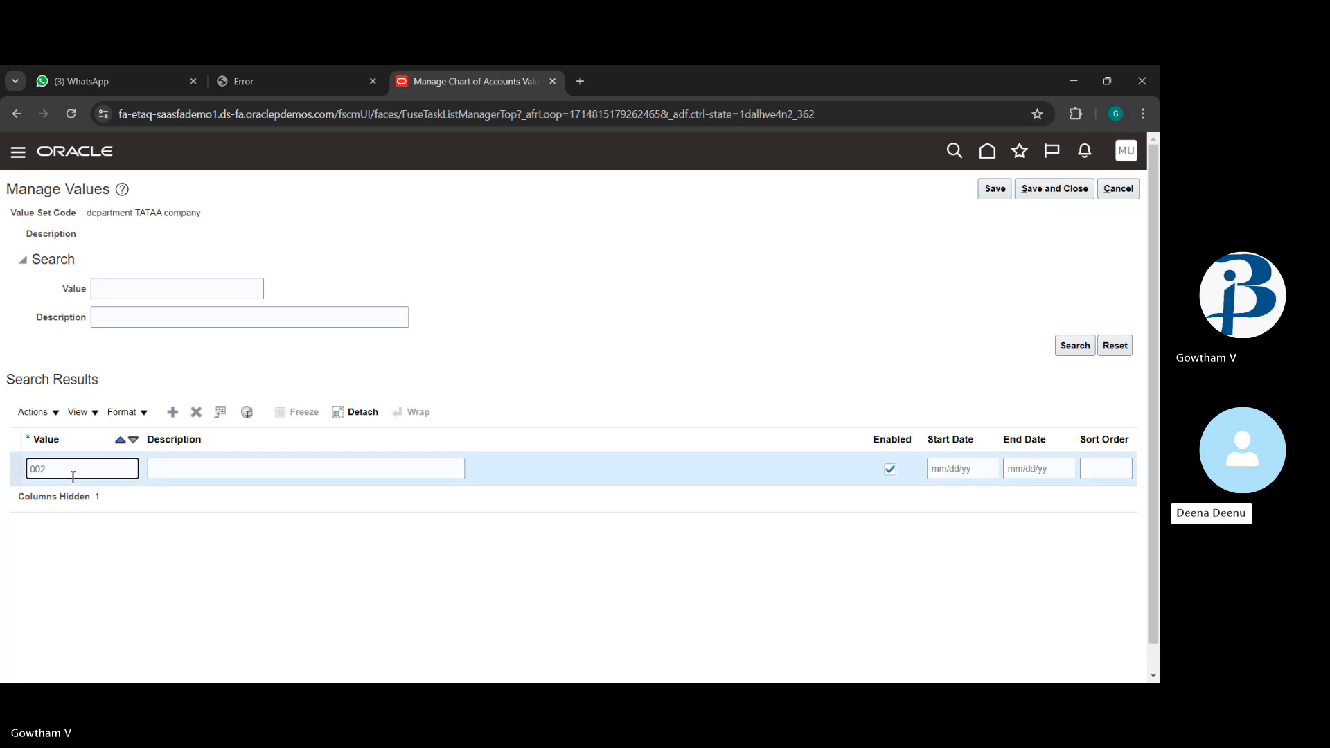
pyautogui.press('Tab')
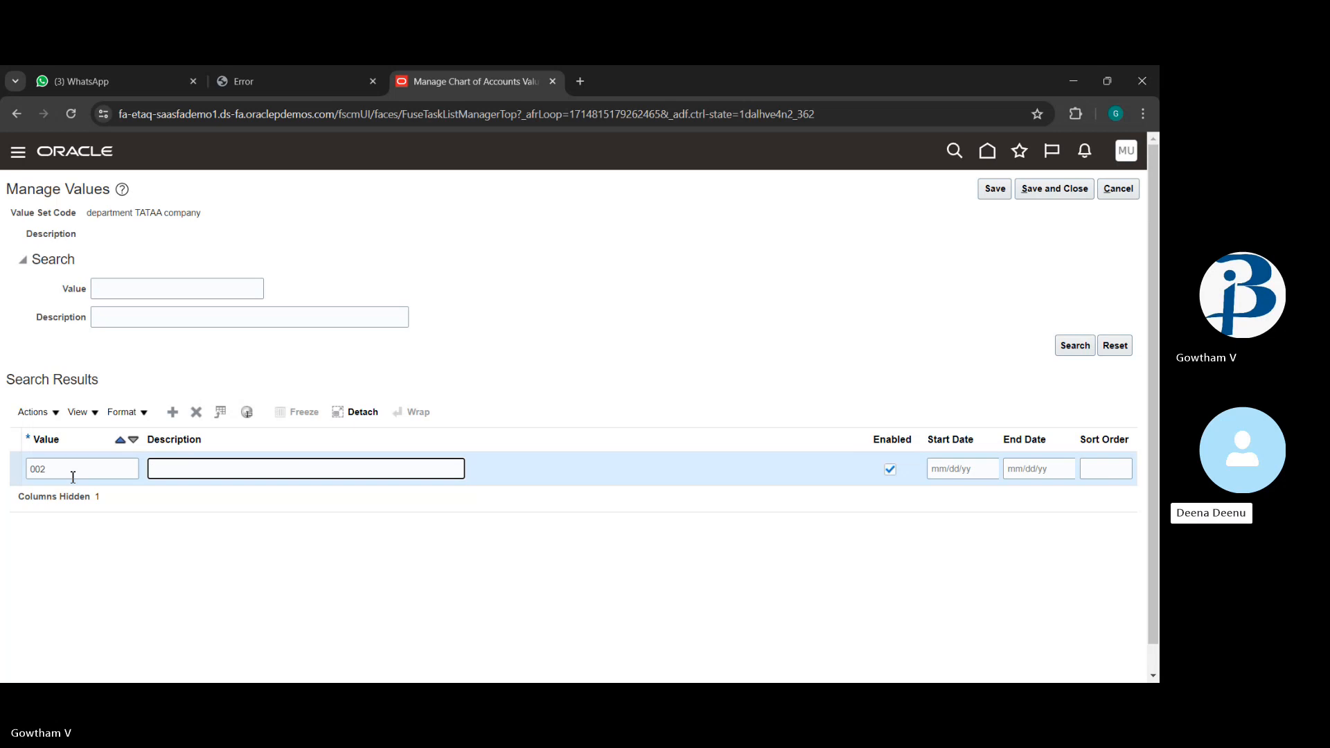
pyautogui.write('finance')
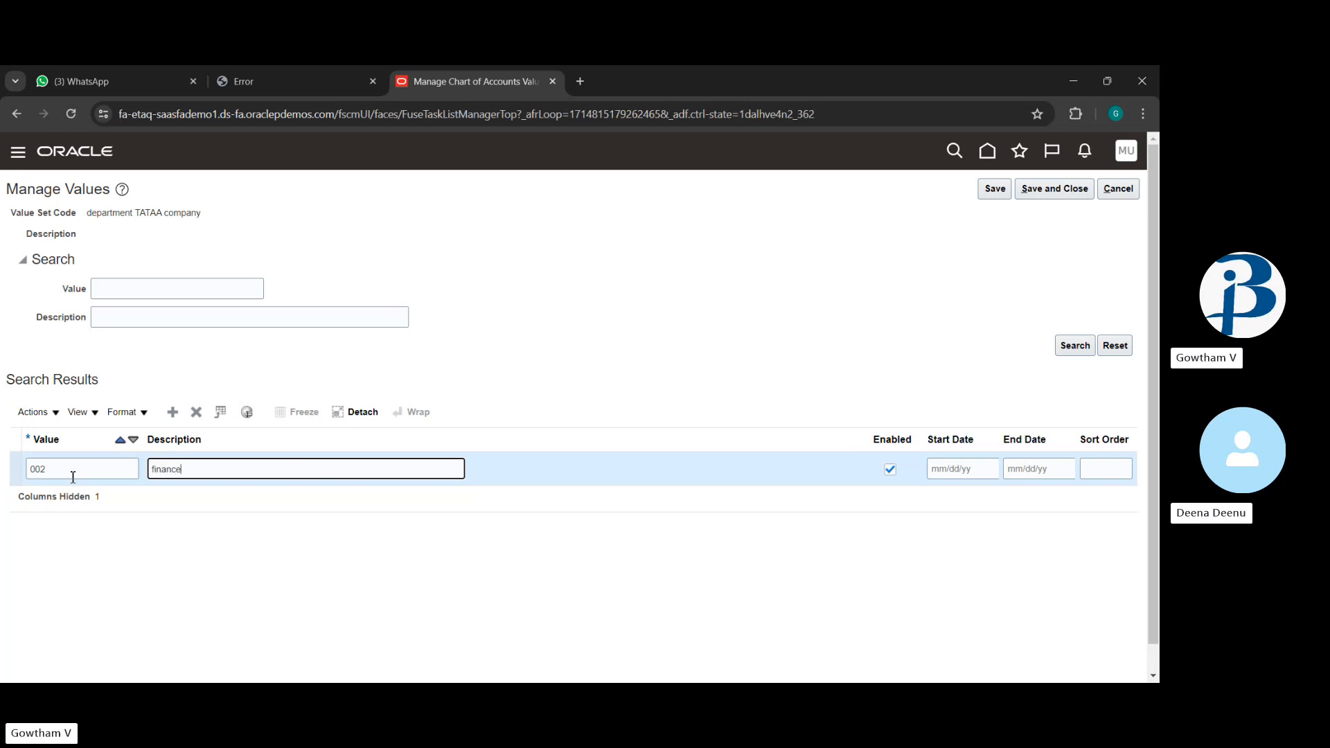
pyautogui.click(1077, 201)
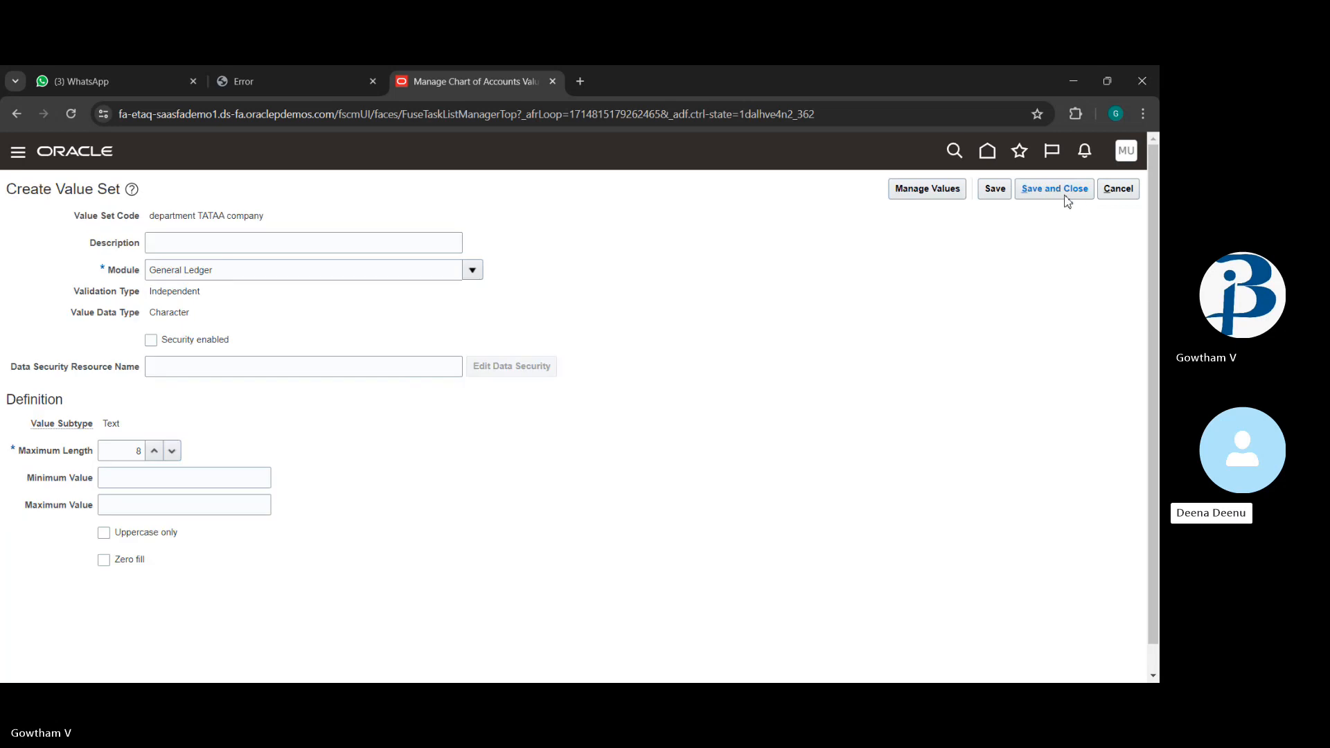
pyautogui.click(1076, 201)
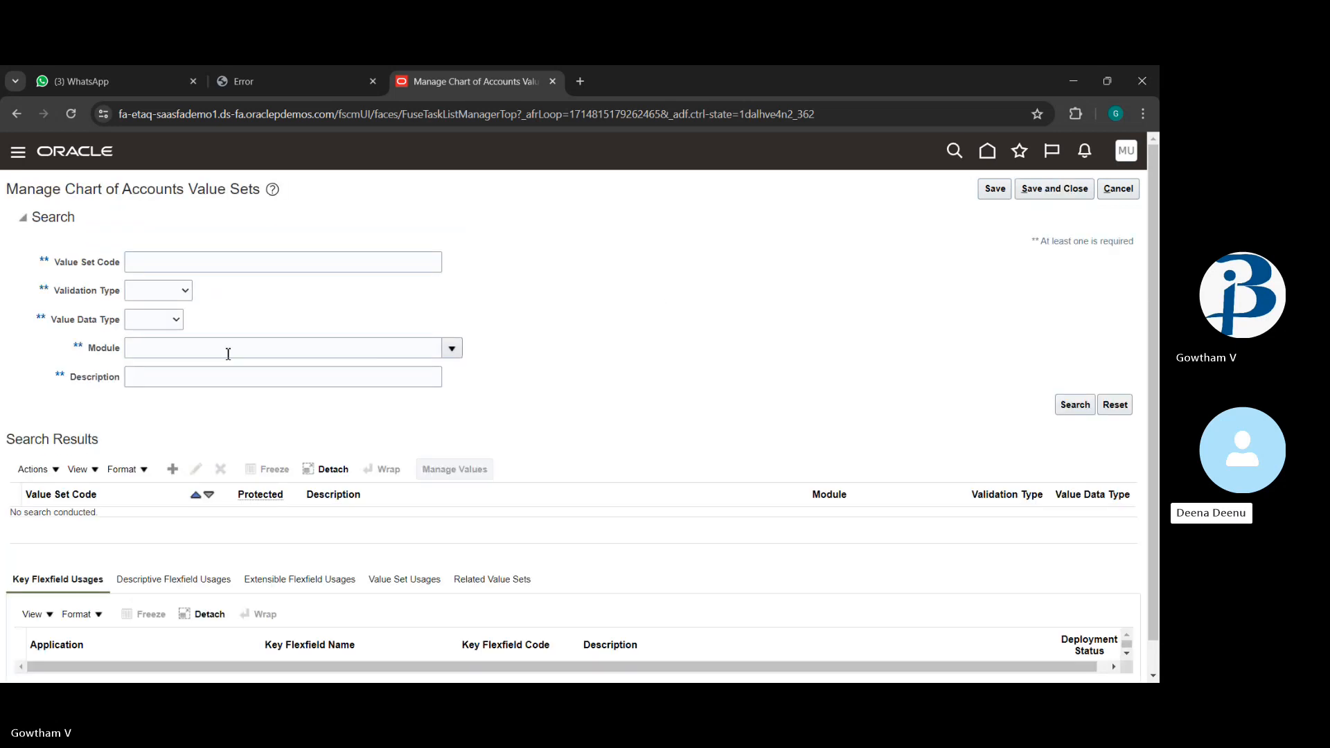
# Start a third new value set with the code "account TATAA company".
pyautogui.click(174, 472)
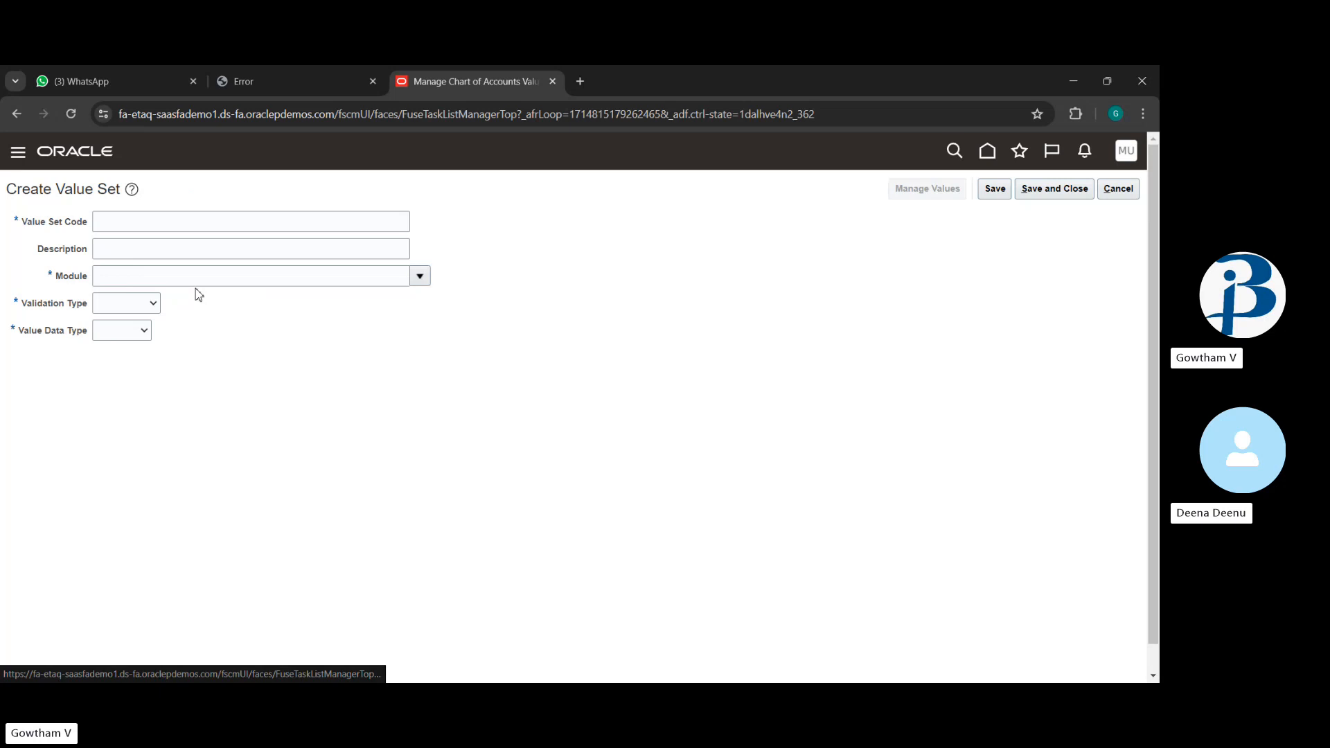
pyautogui.click(193, 221)
pyautogui.write('account')
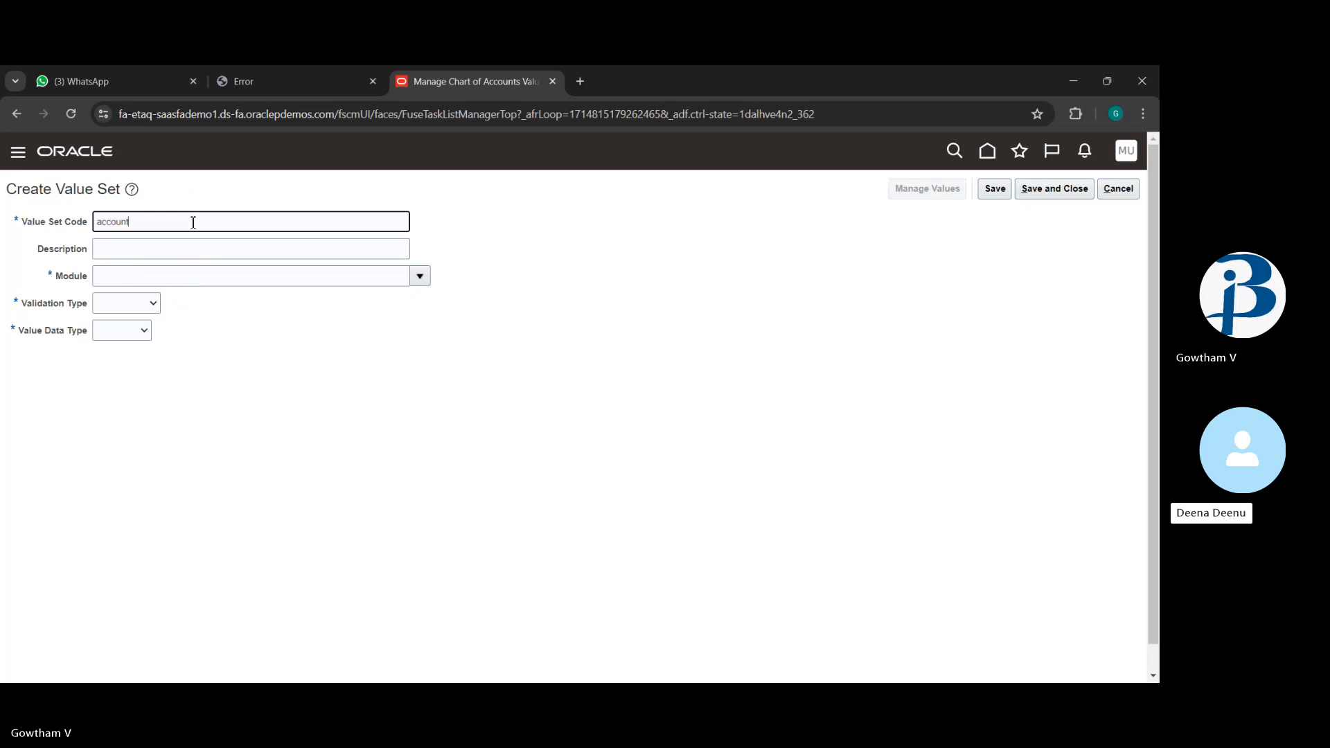
pyautogui.write(' TATAA company')
# Give the account value set module General Ledger, Independent validation, Character data type, Text subtype and maximum length 8, and save it.
pyautogui.click(418, 275)
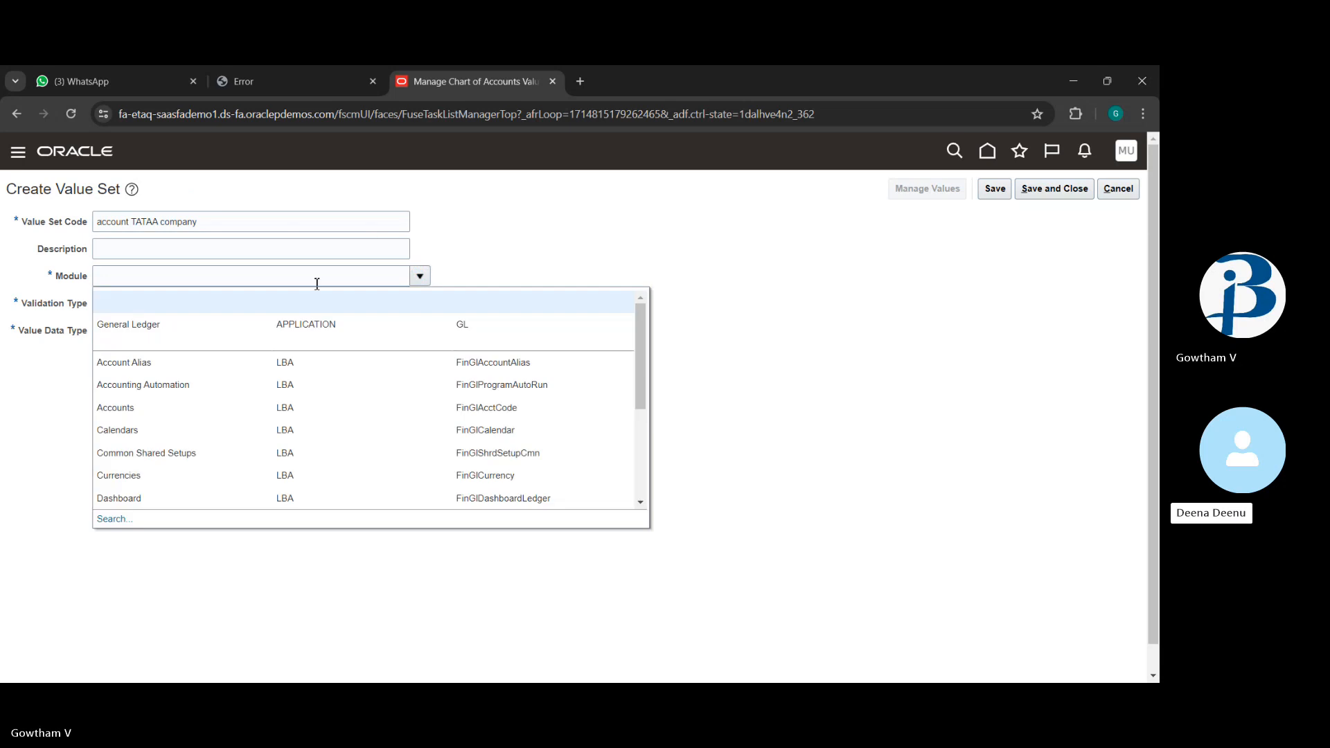
pyautogui.click(277, 338)
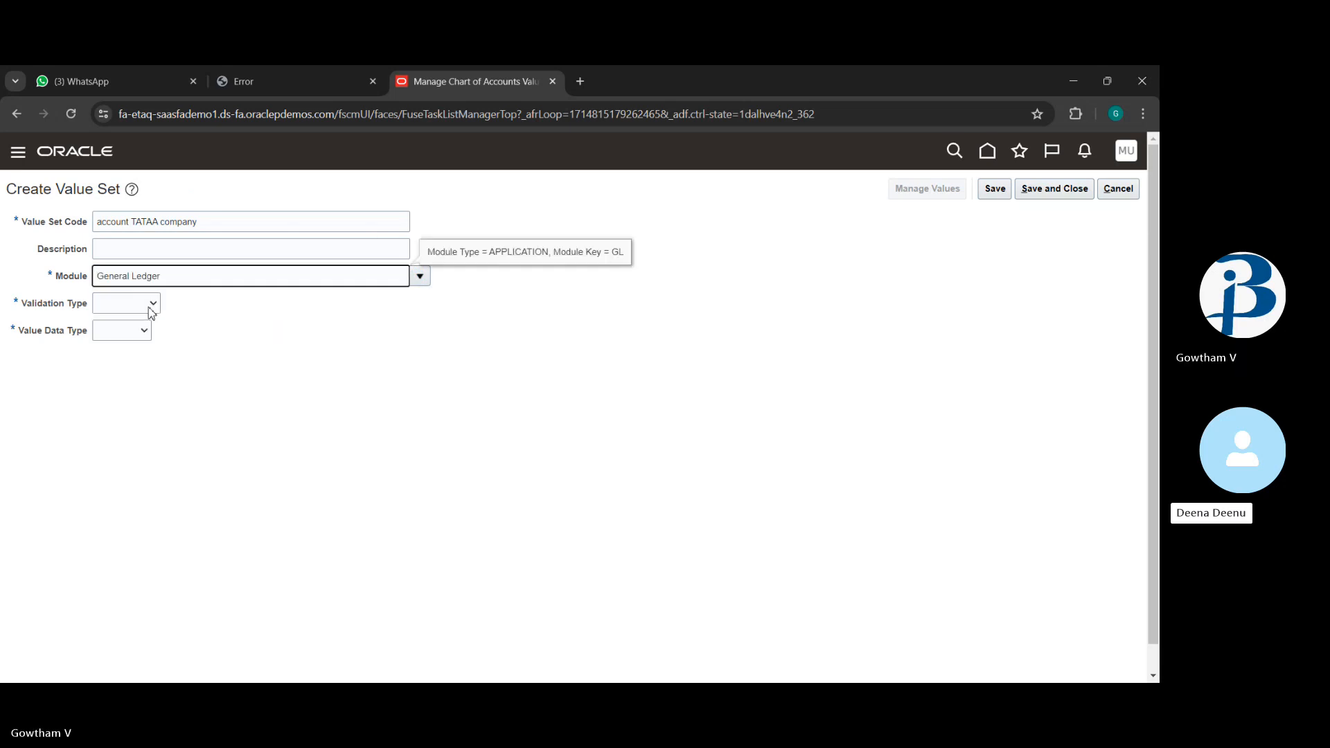
pyautogui.click(131, 348)
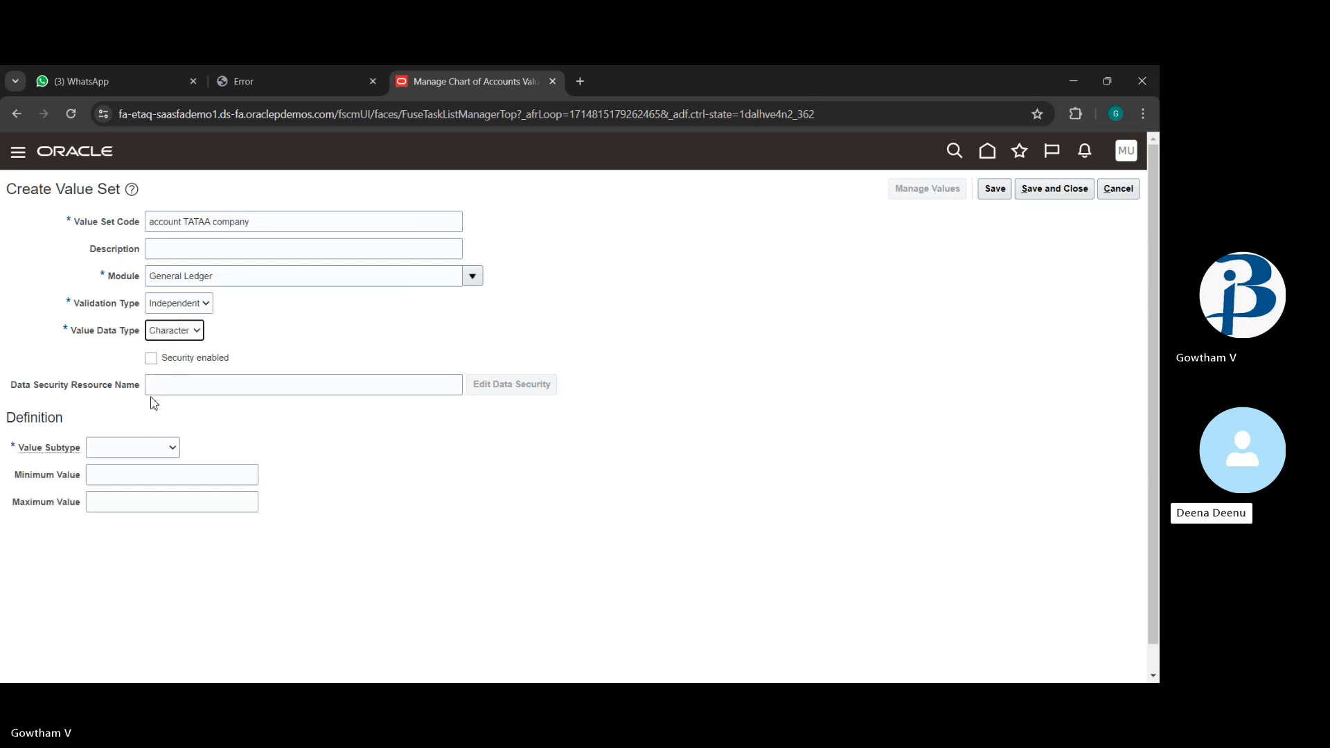
pyautogui.click(120, 476)
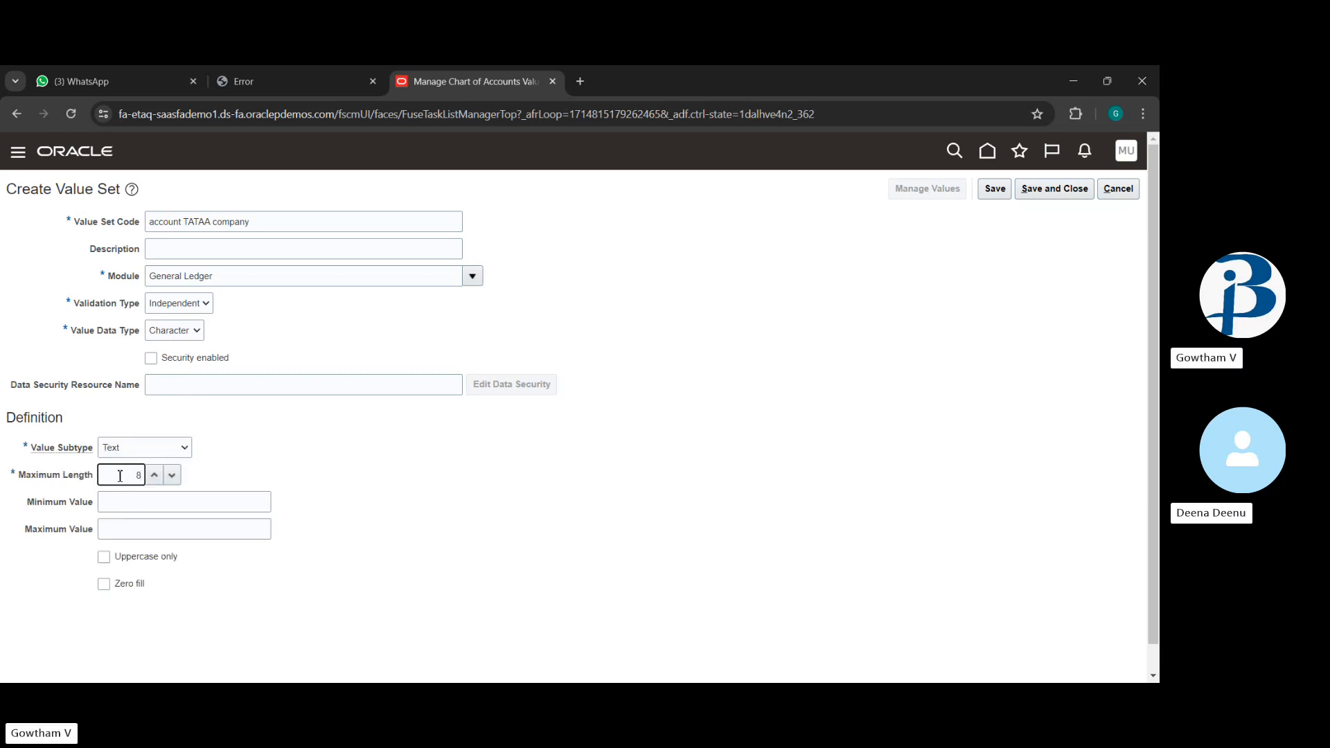
pyautogui.click(994, 192)
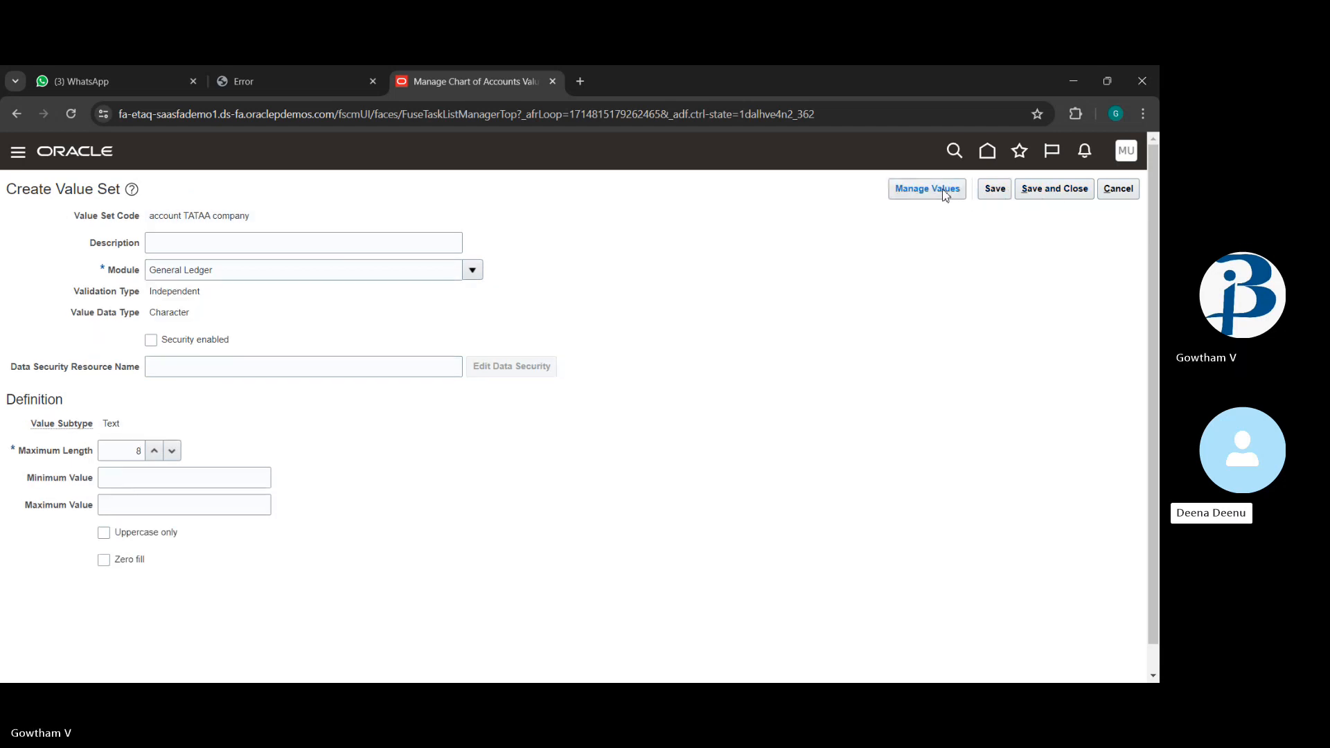
# Add the value 003 with the description "retained earnings" to the account value set, and save and close the values and the set.
pyautogui.click(941, 194)
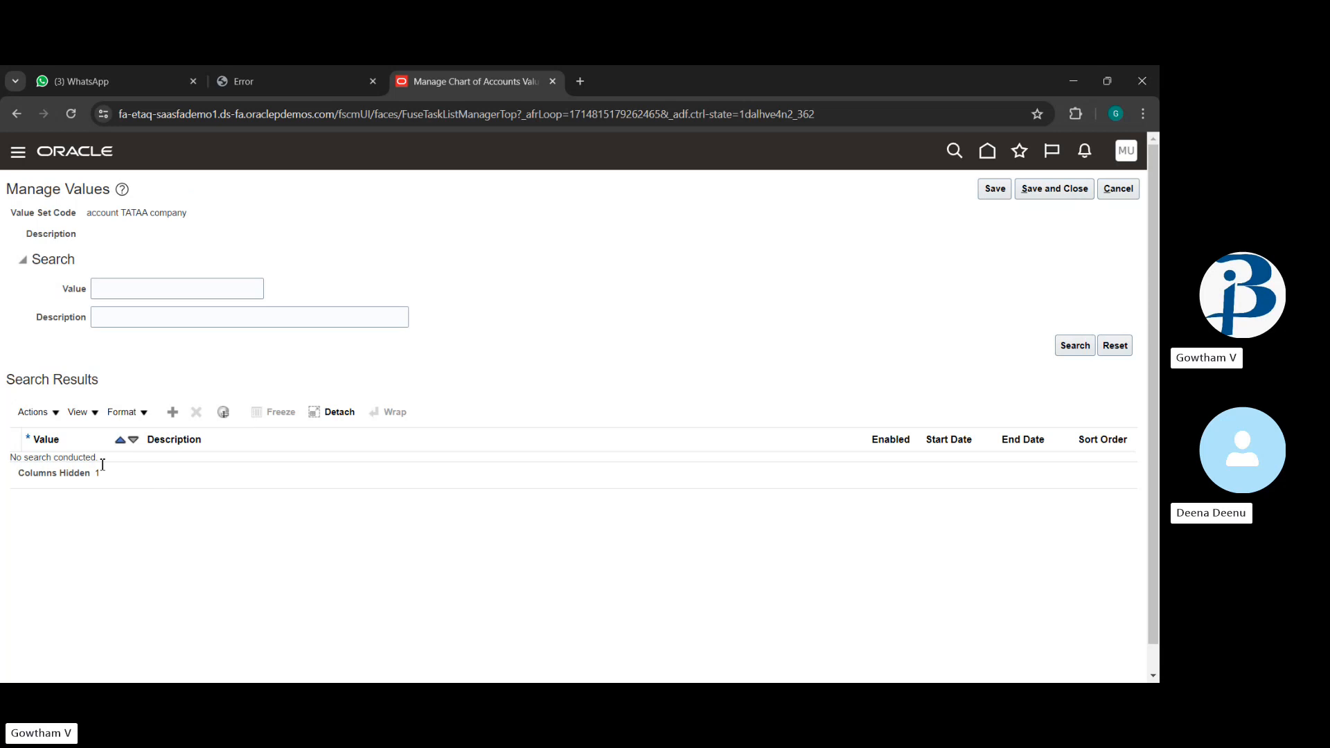
pyautogui.click(172, 412)
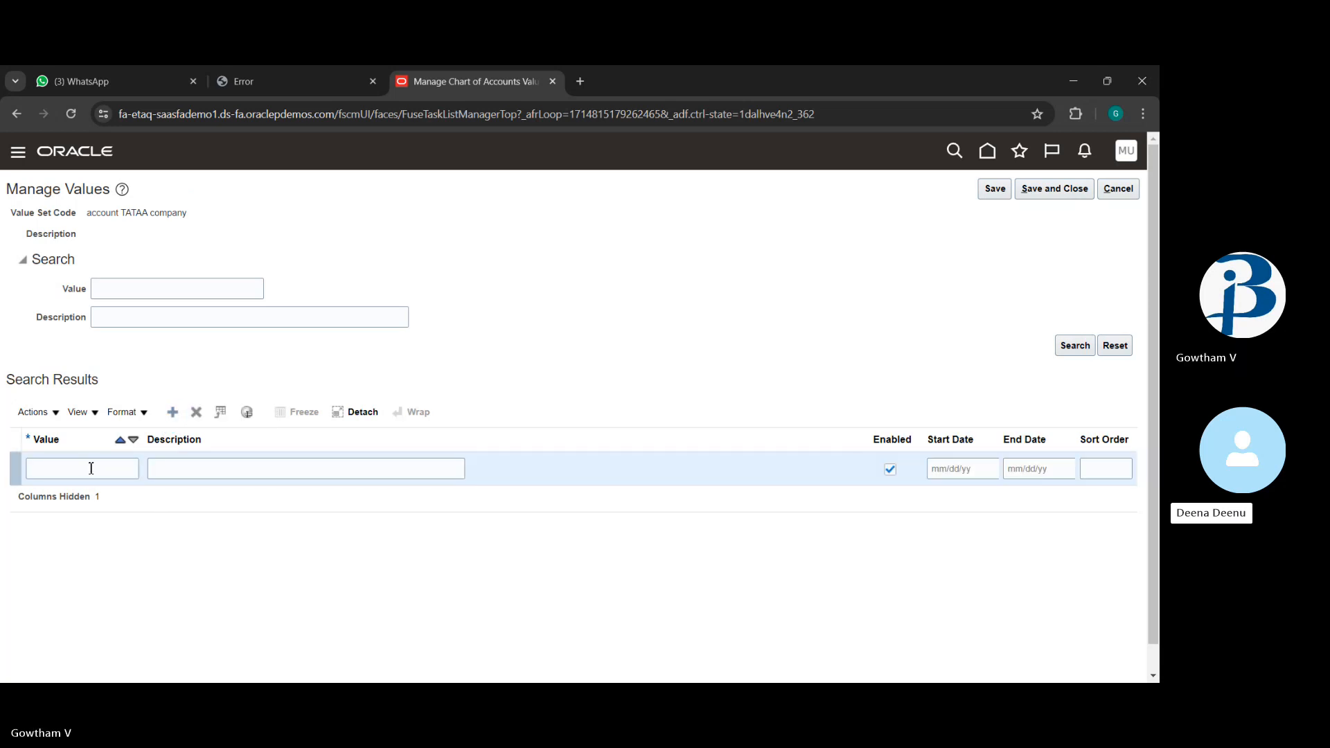
pyautogui.click(51, 472)
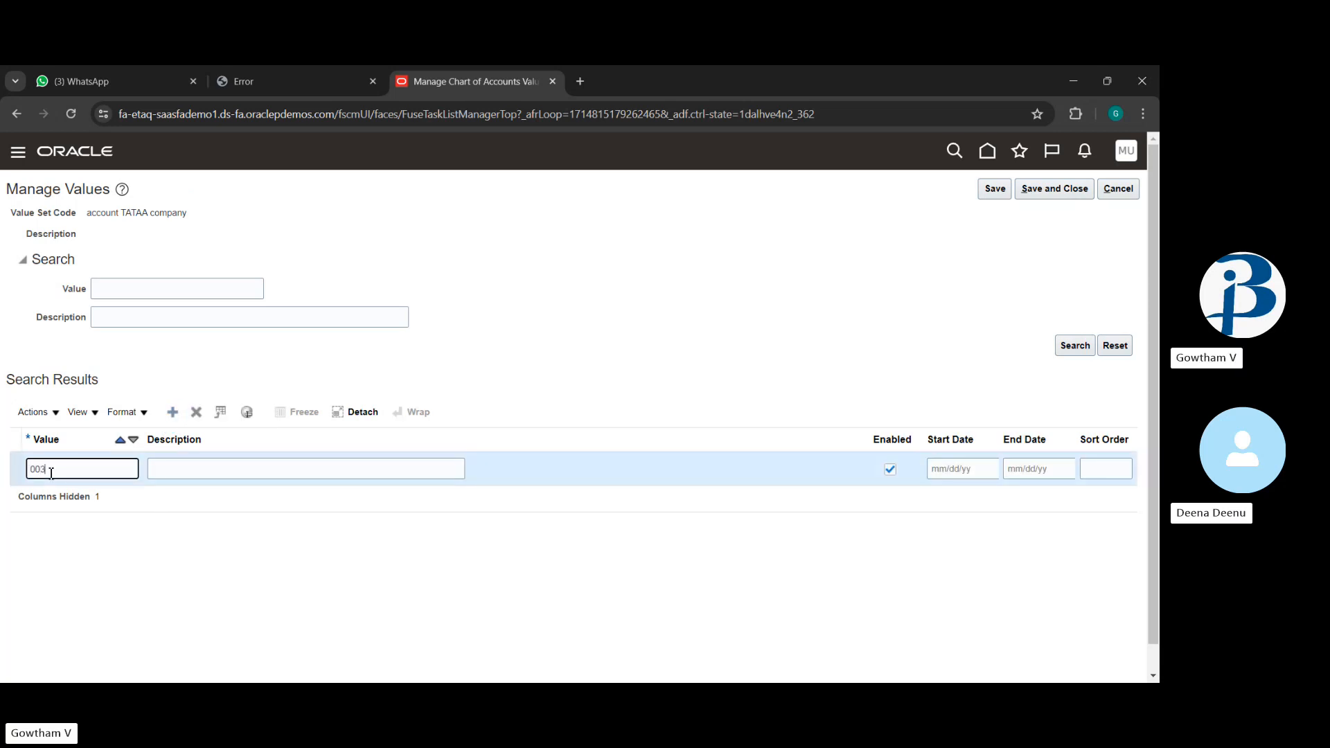
pyautogui.press('Tab')
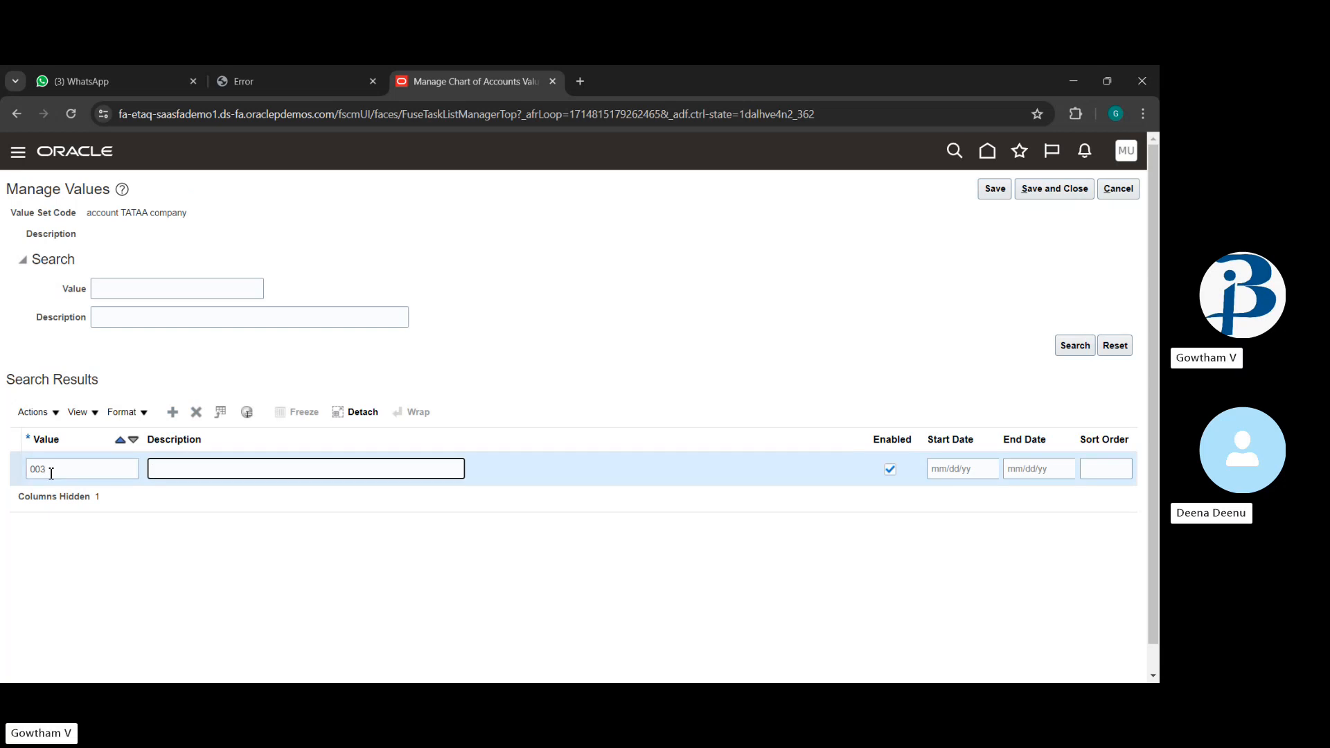
pyautogui.write('retained earnings')
pyautogui.click(1028, 183)
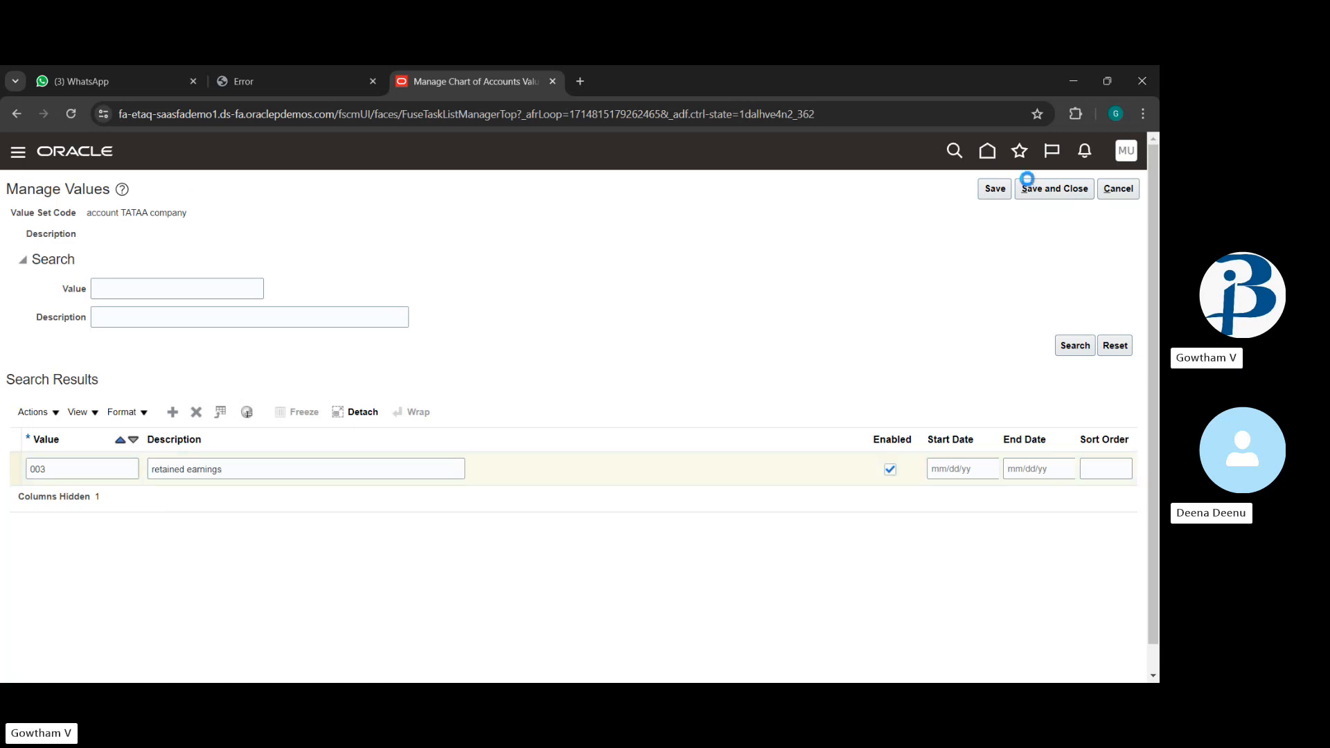
pyautogui.click(1041, 198)
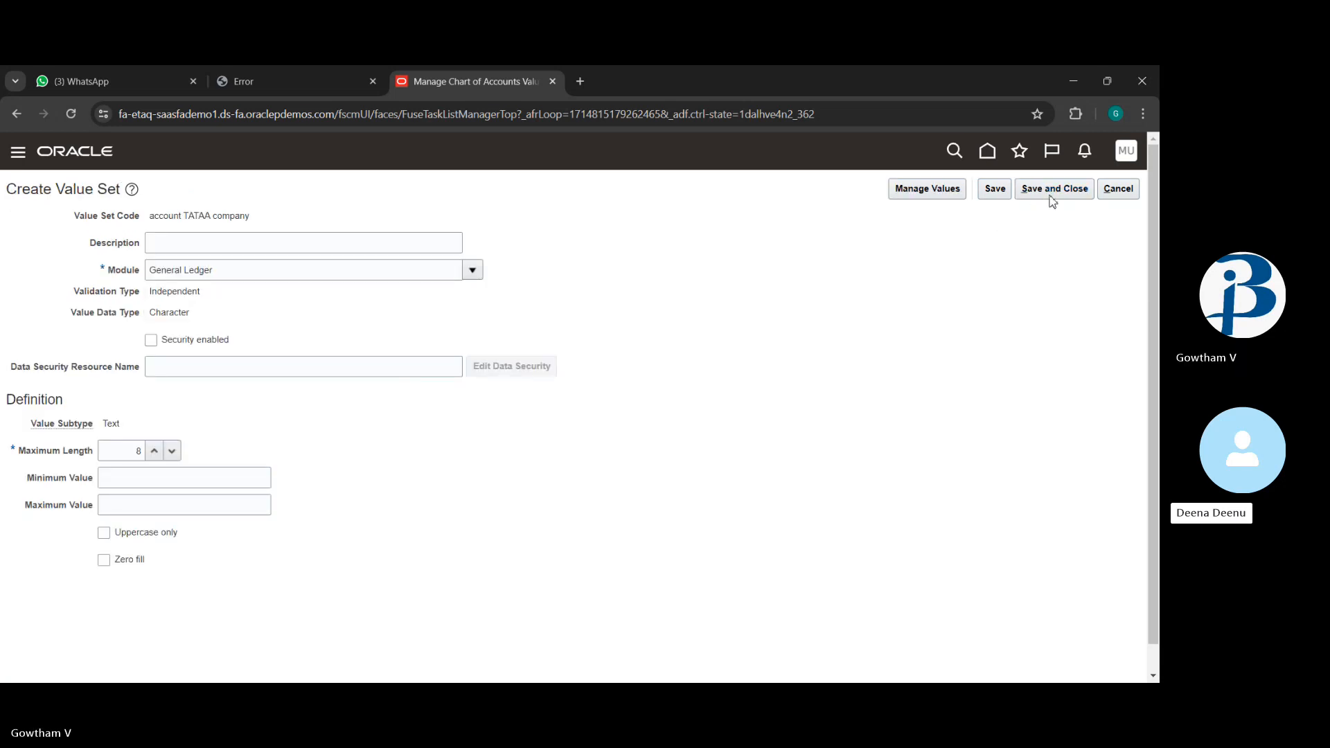
pyautogui.click(1059, 197)
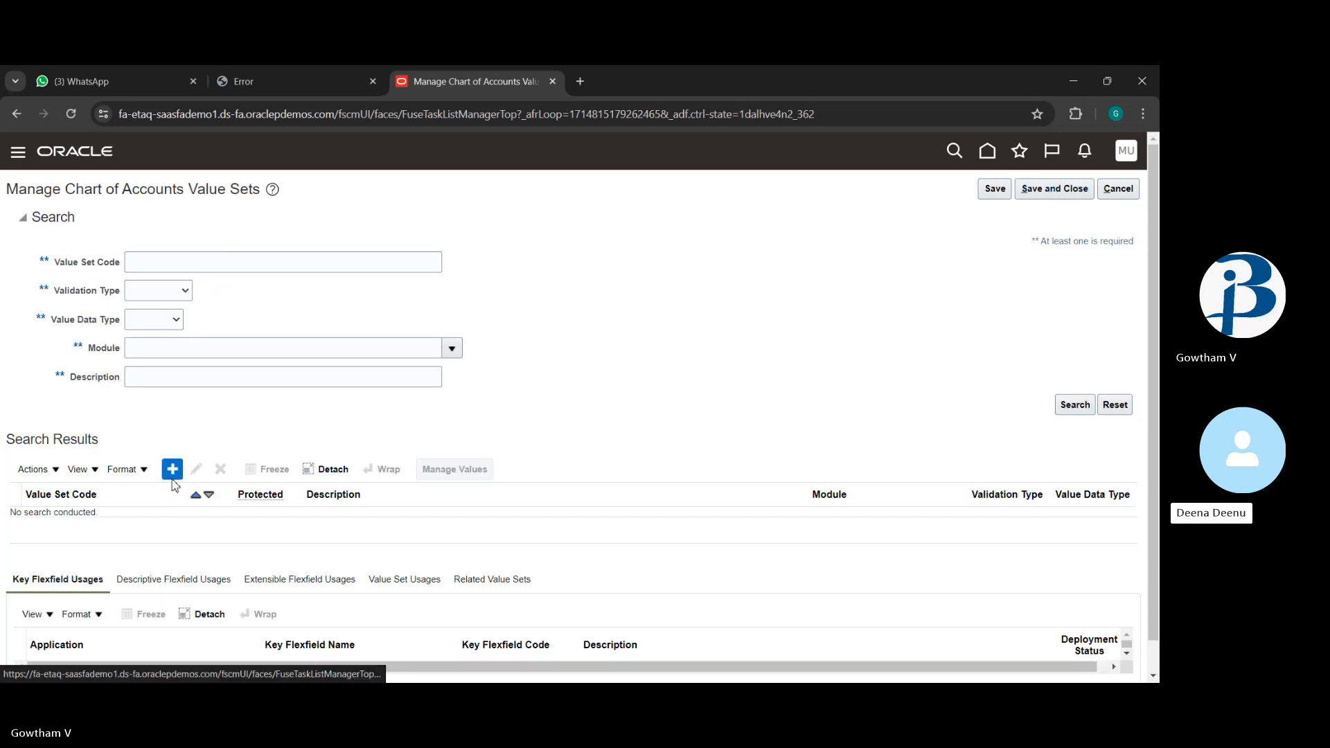
# Start a fourth new value set with the code "units TATAA company".
pyautogui.click(173, 471)
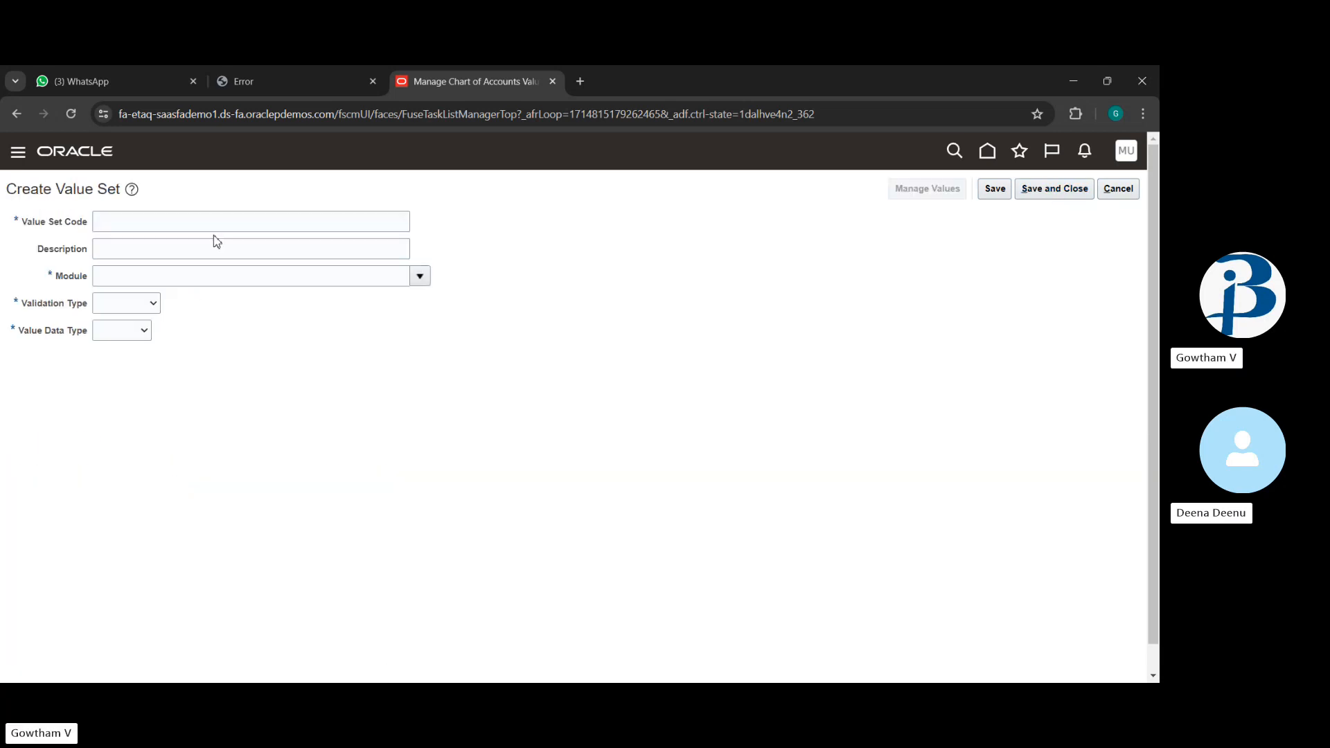
pyautogui.click(223, 221)
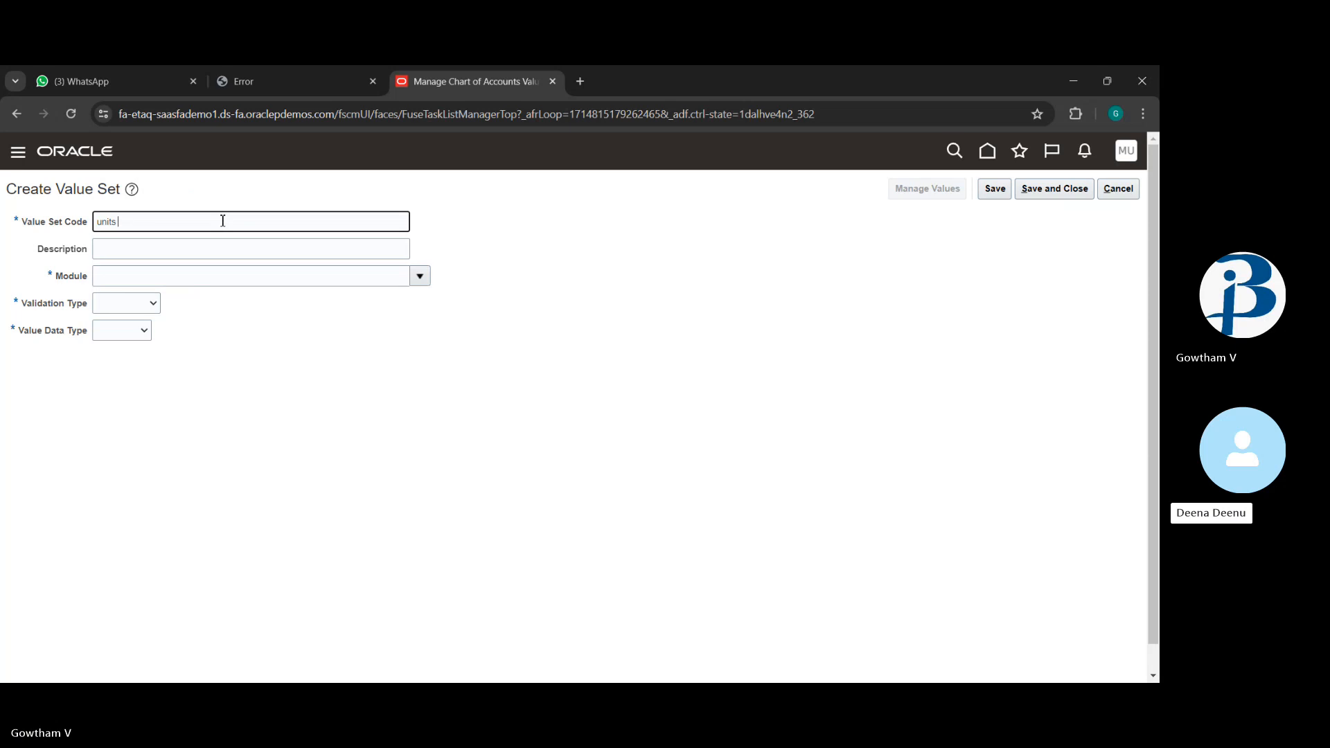
pyautogui.write('units TATAA')
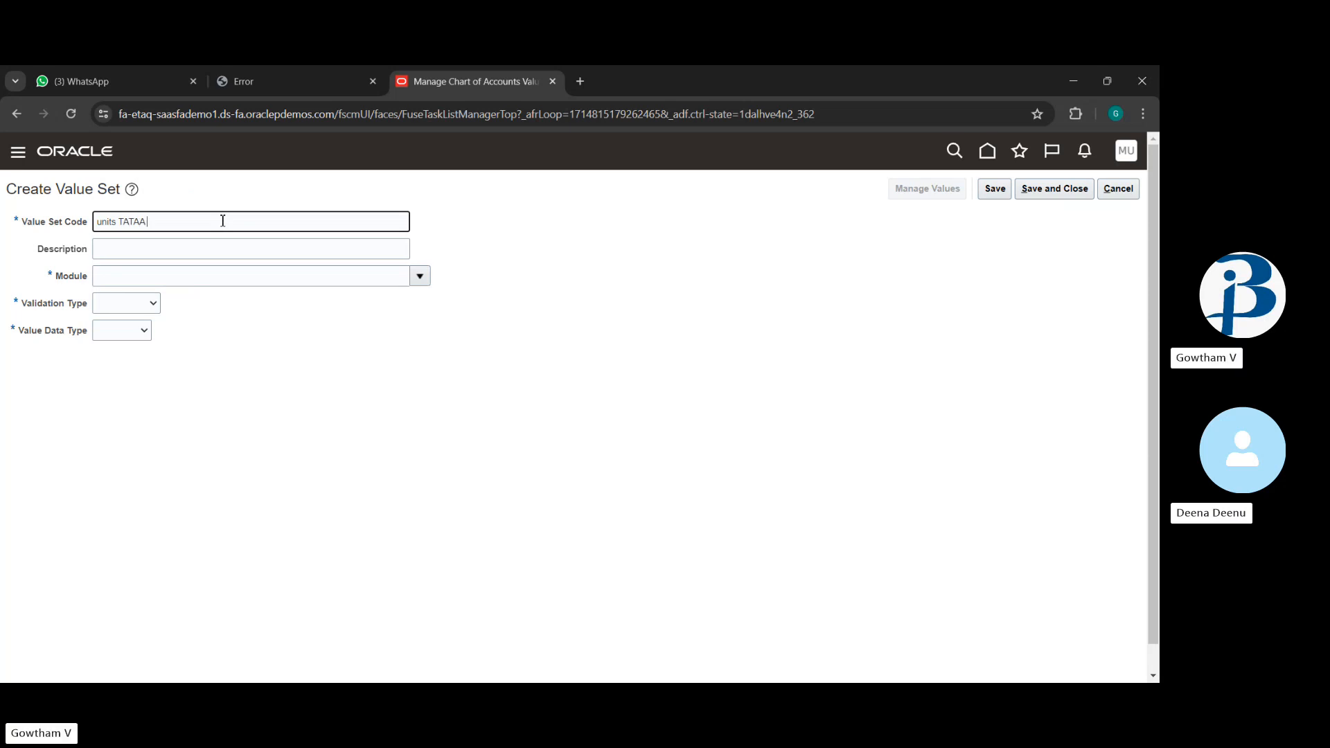
pyautogui.write(' company')
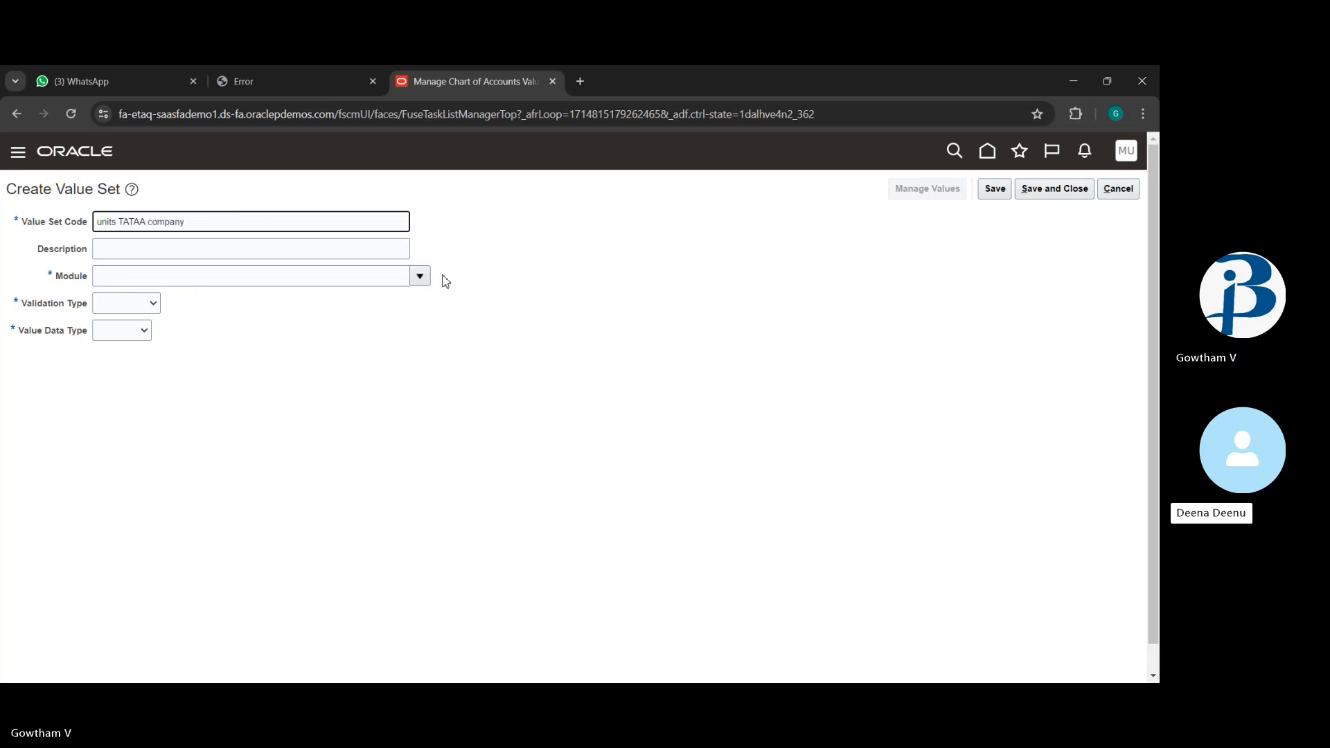
# Give the units value set module General Ledger, Independent validation, Character data type, Text subtype and maximum length 8, and save it.
pyautogui.click(420, 276)
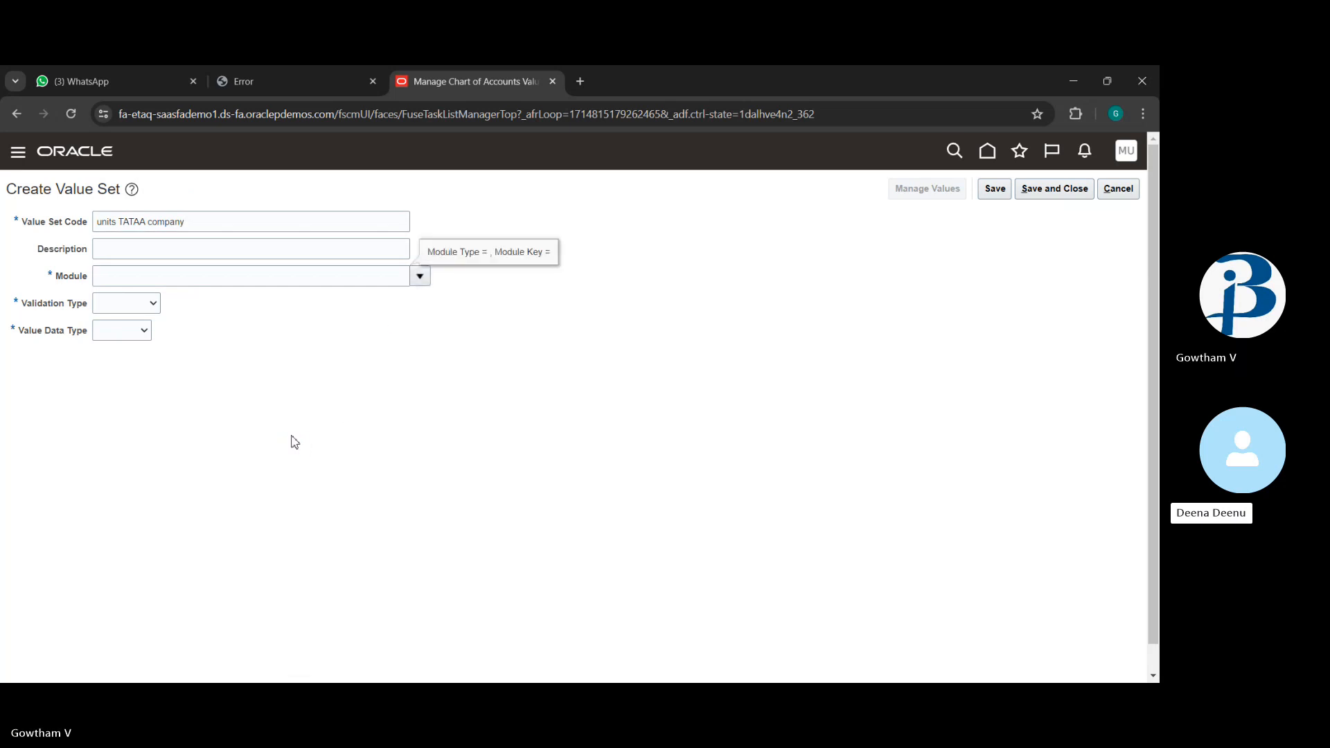
pyautogui.click(345, 323)
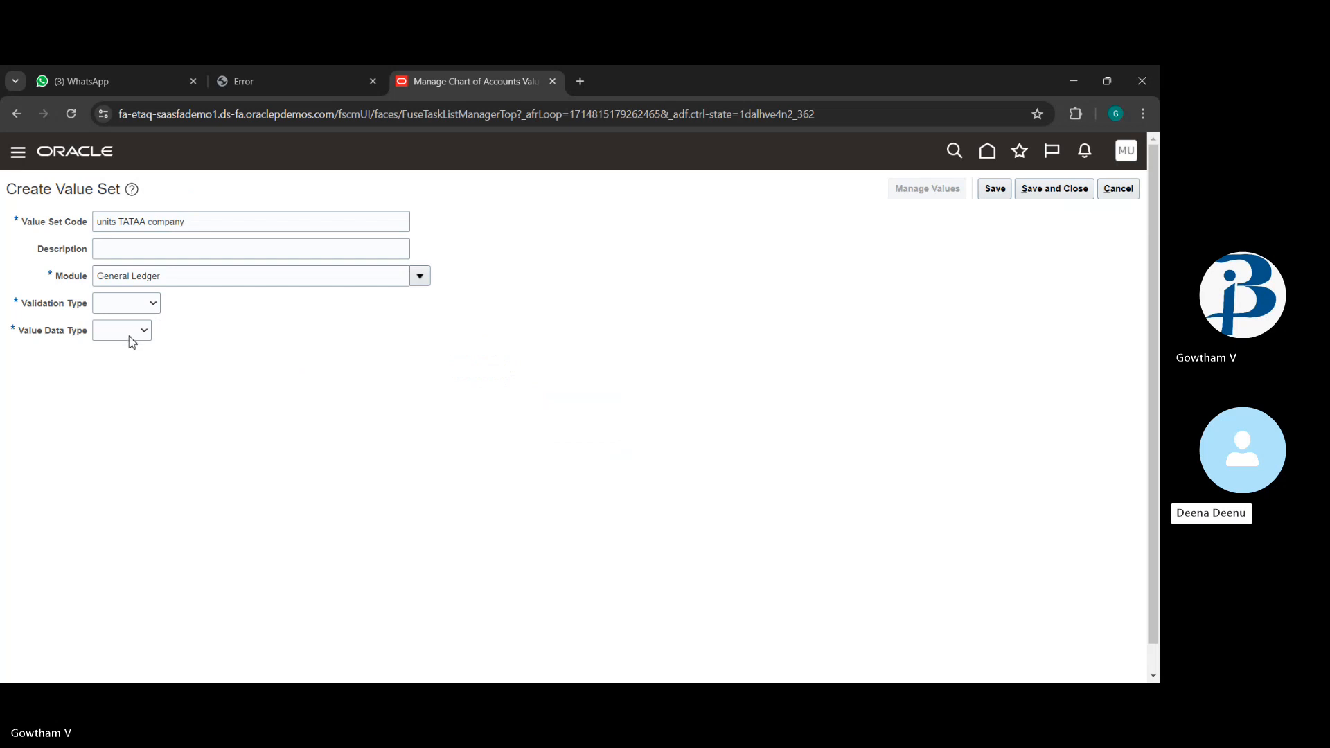
pyautogui.click(127, 350)
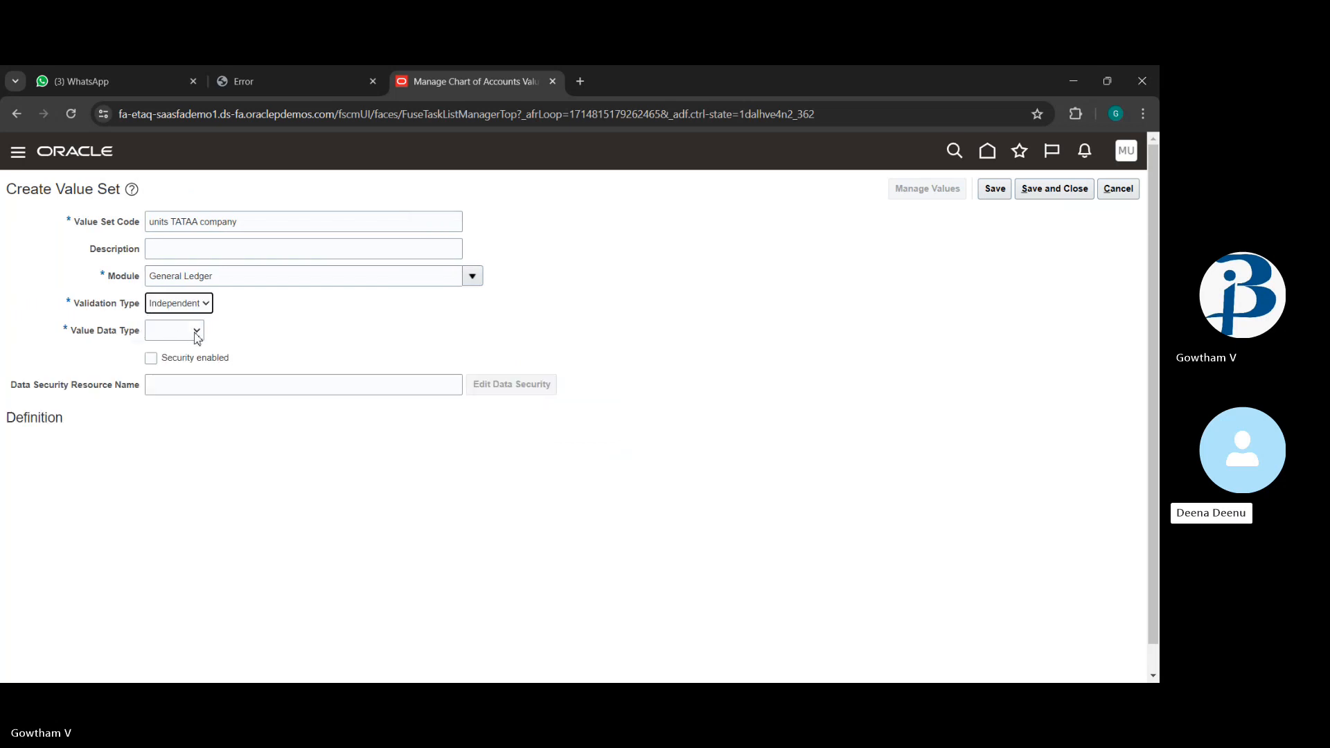
pyautogui.click(182, 357)
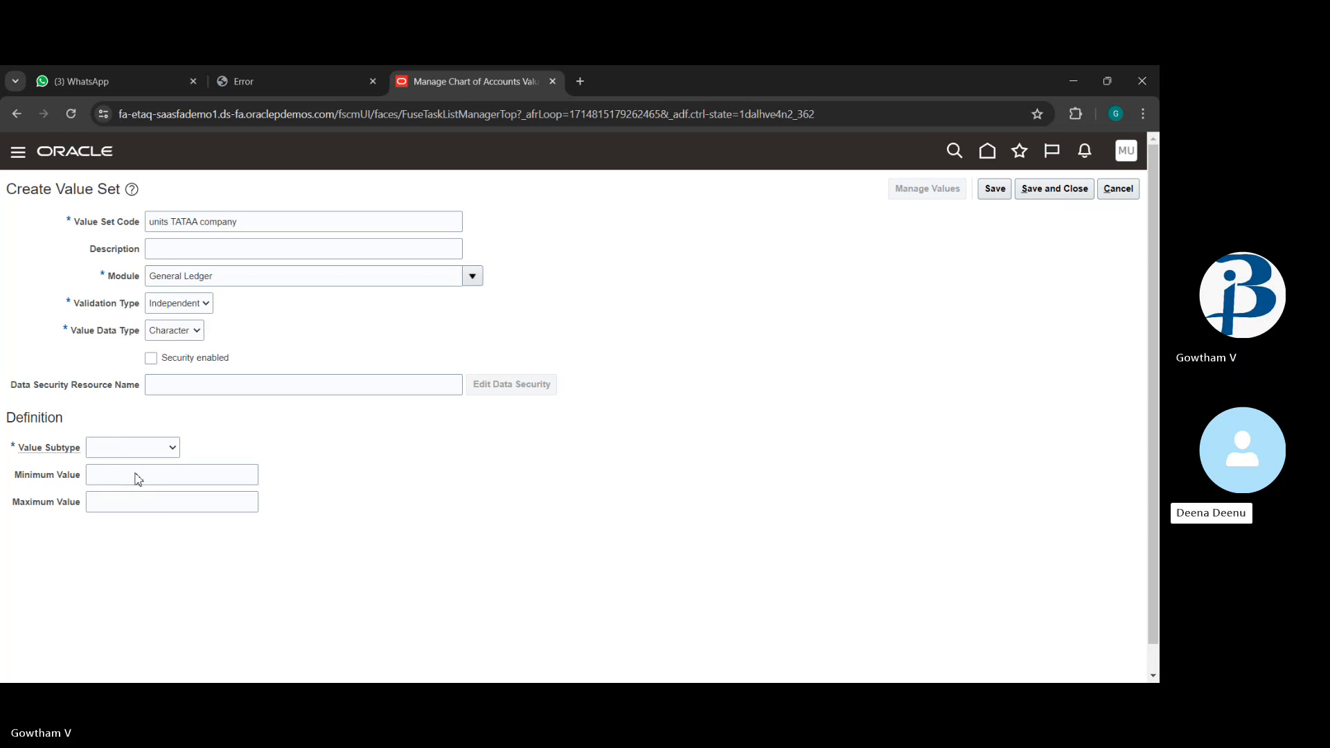
pyautogui.click(136, 478)
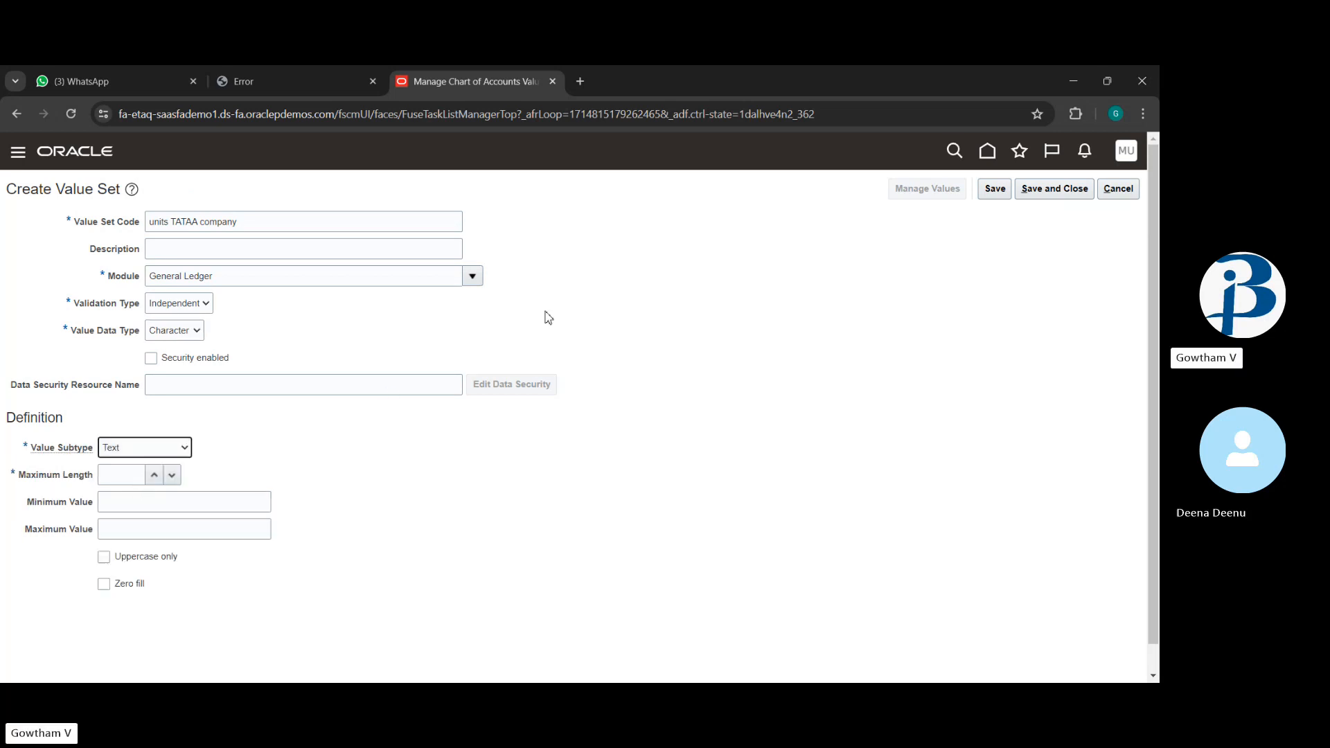
pyautogui.click(129, 475)
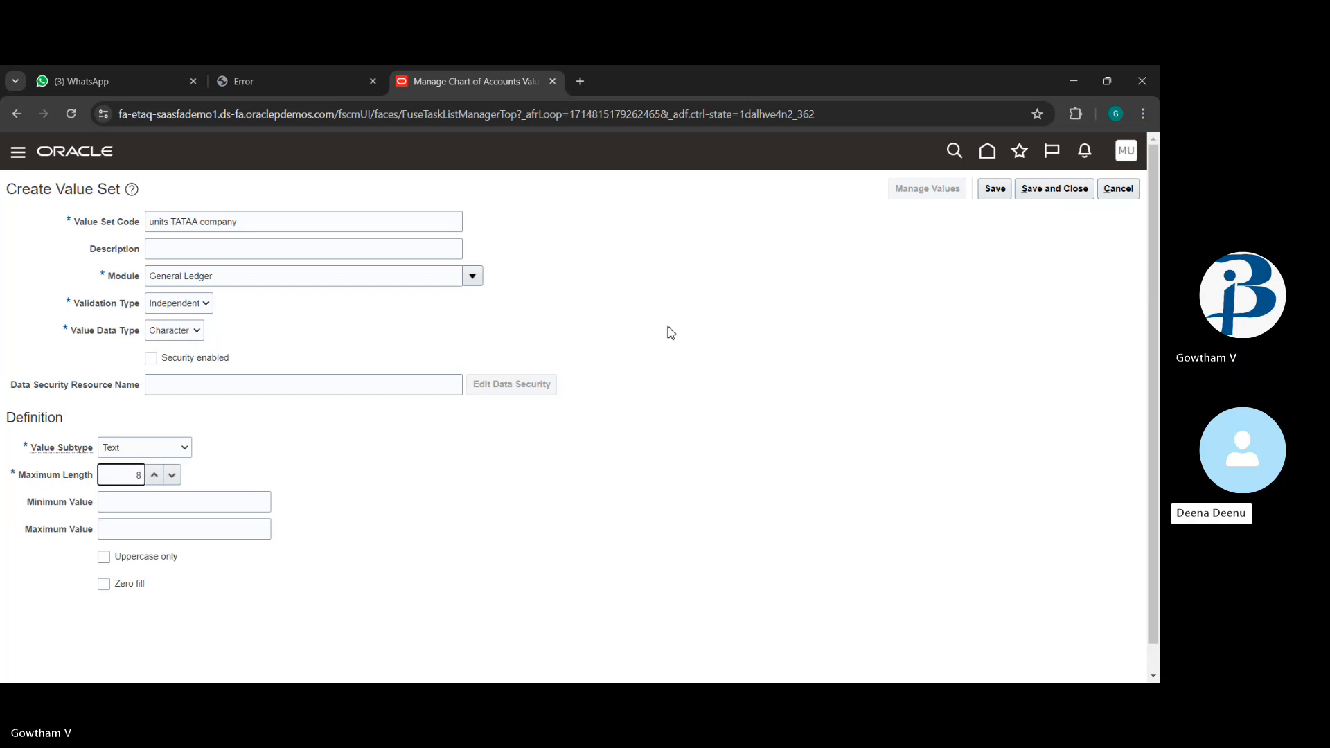
pyautogui.click(1009, 193)
# Add the value 004 with the description "steel bar" to the units value set, and save and close the values and the set.
pyautogui.click(915, 192)
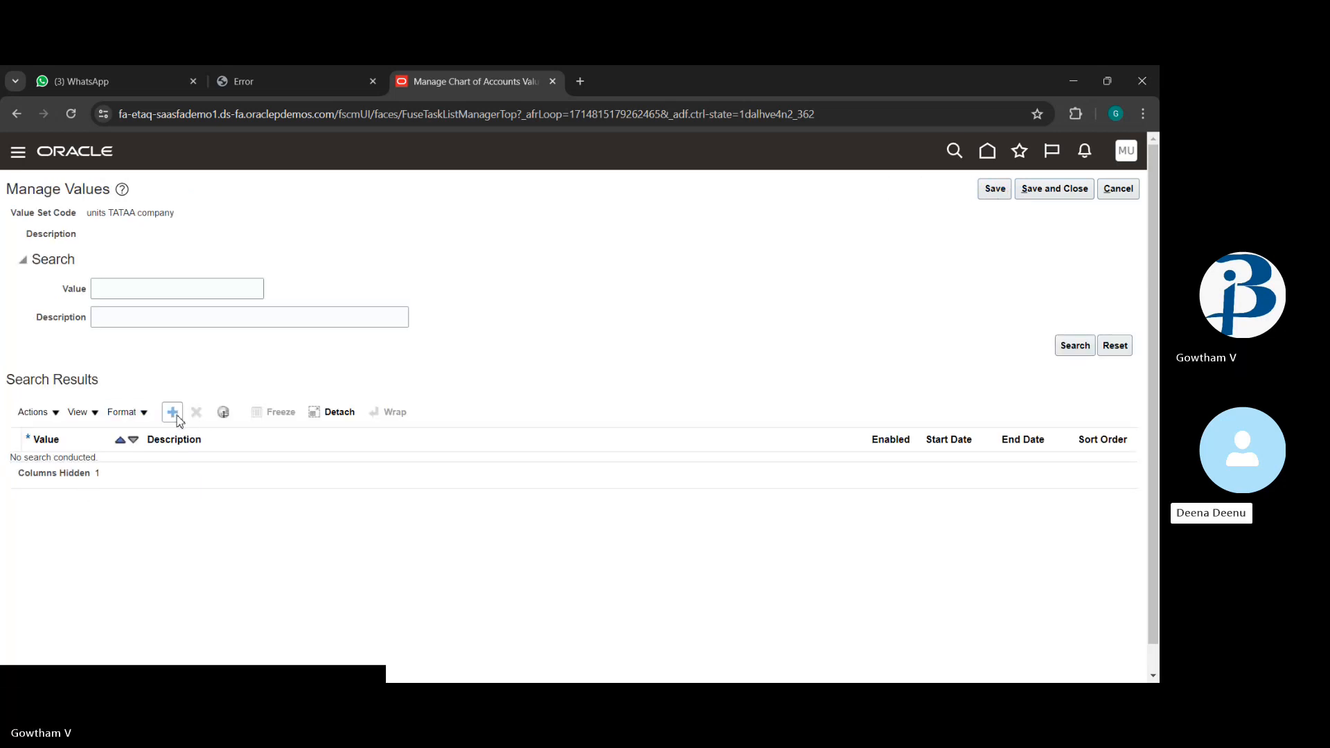
pyautogui.click(173, 413)
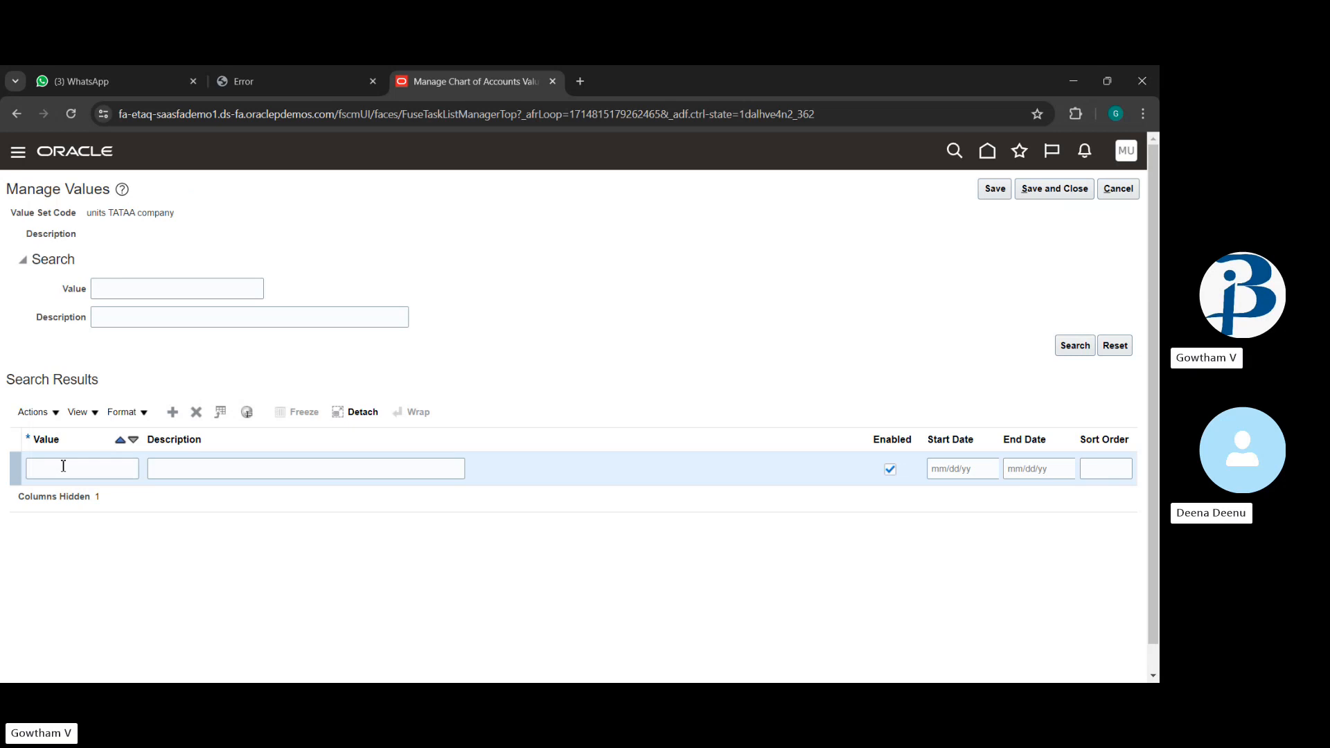
pyautogui.click(63, 467)
pyautogui.write('004')
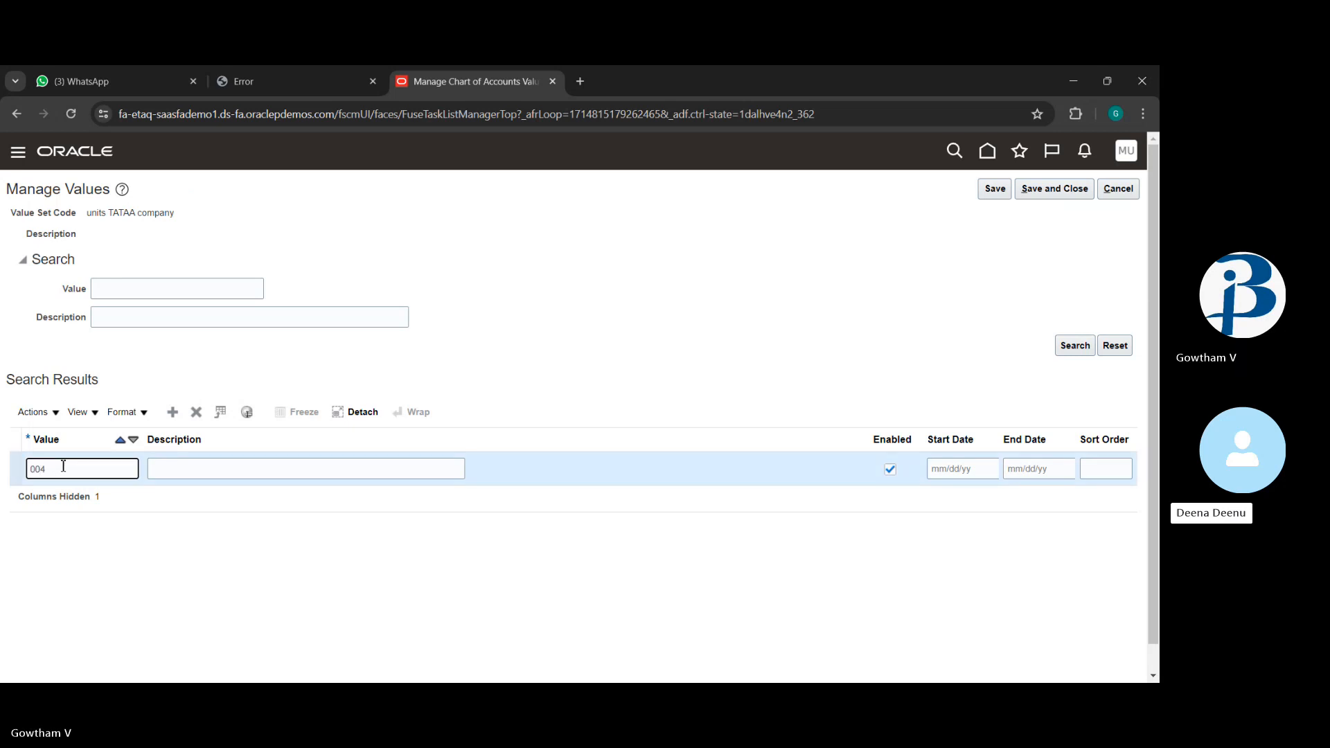
pyautogui.press('Tab')
pyautogui.write('steel bar')
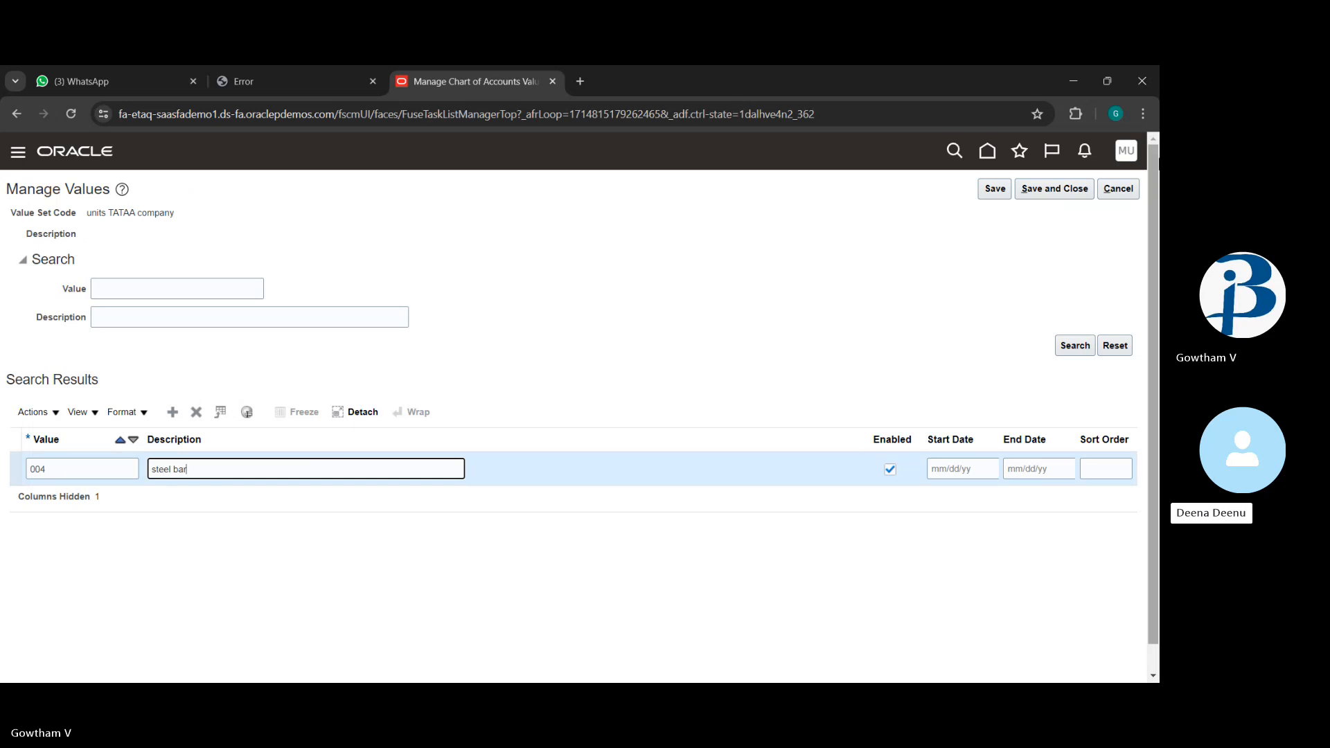
pyautogui.click(1054, 188)
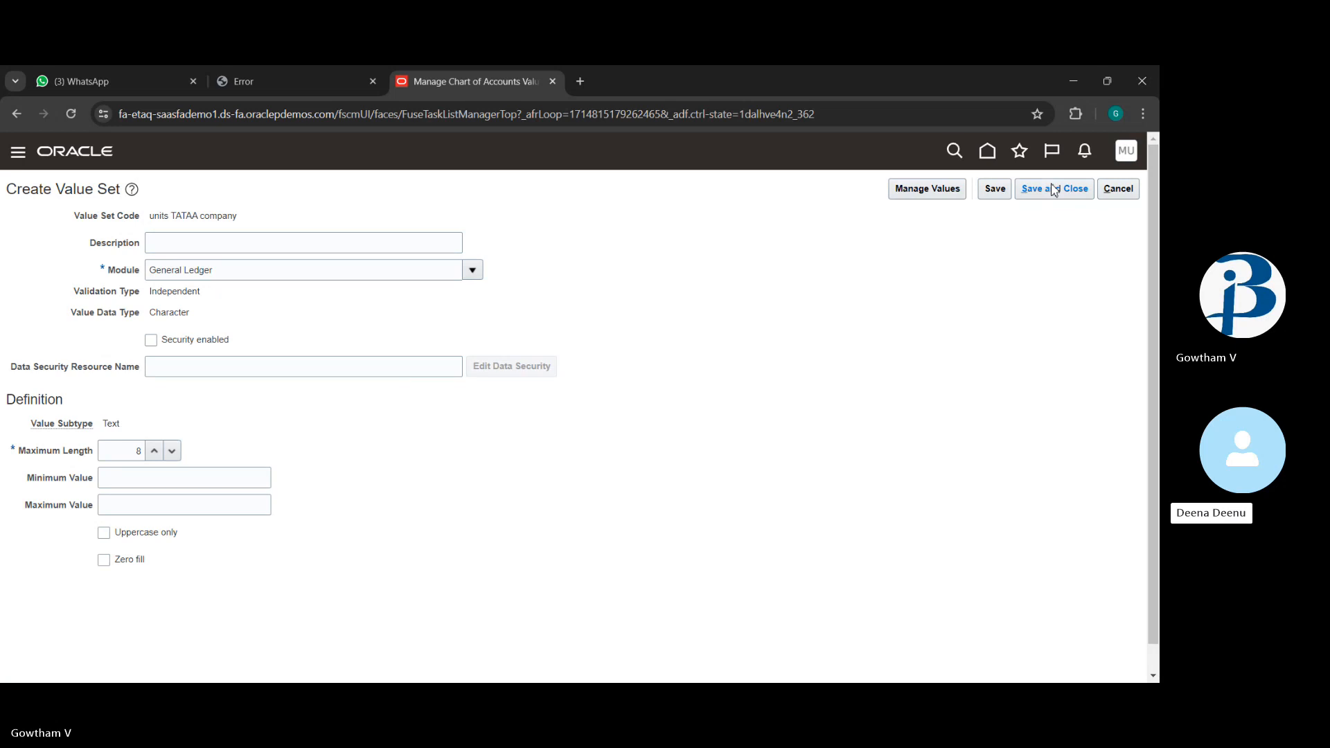
pyautogui.click(1055, 188)
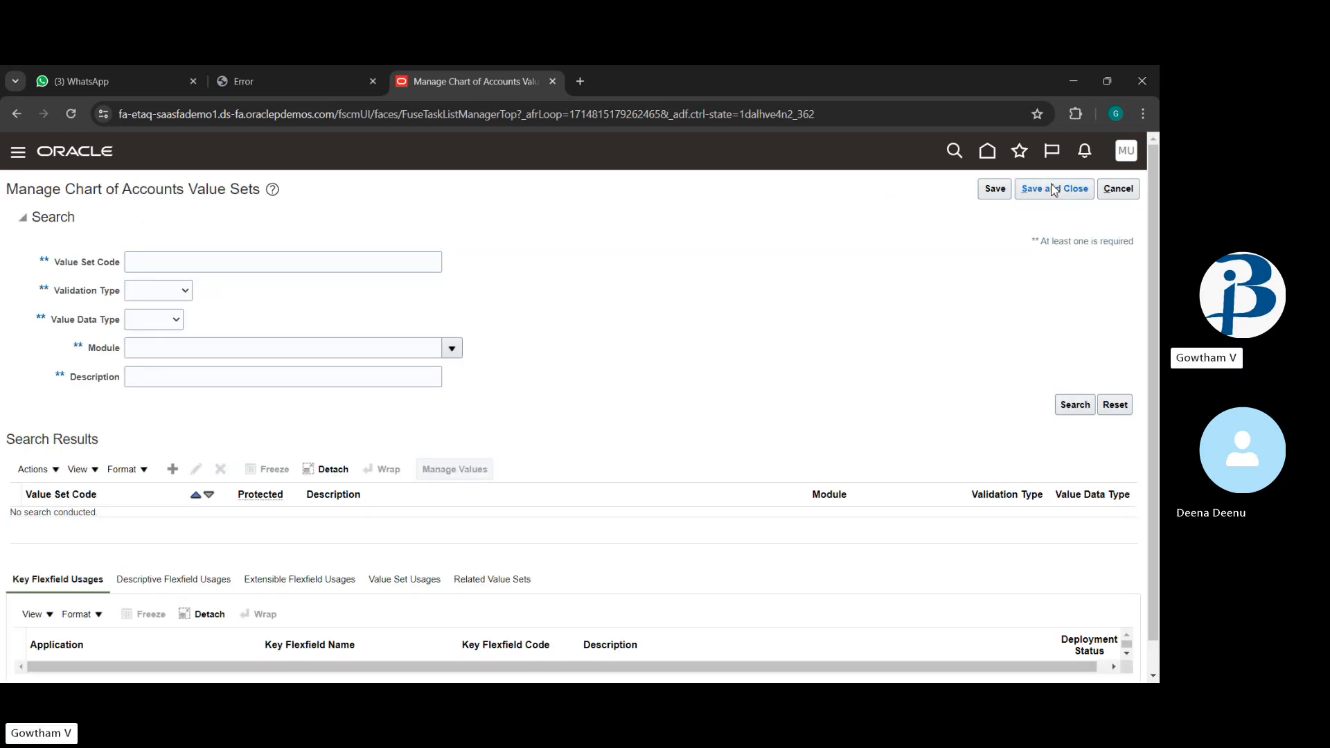
# Save and close the value sets task, and open the chart of accounts structures of the General Ledger Accounting Flexfield for management.
pyautogui.click(1055, 189)
pyautogui.click(580, 379)
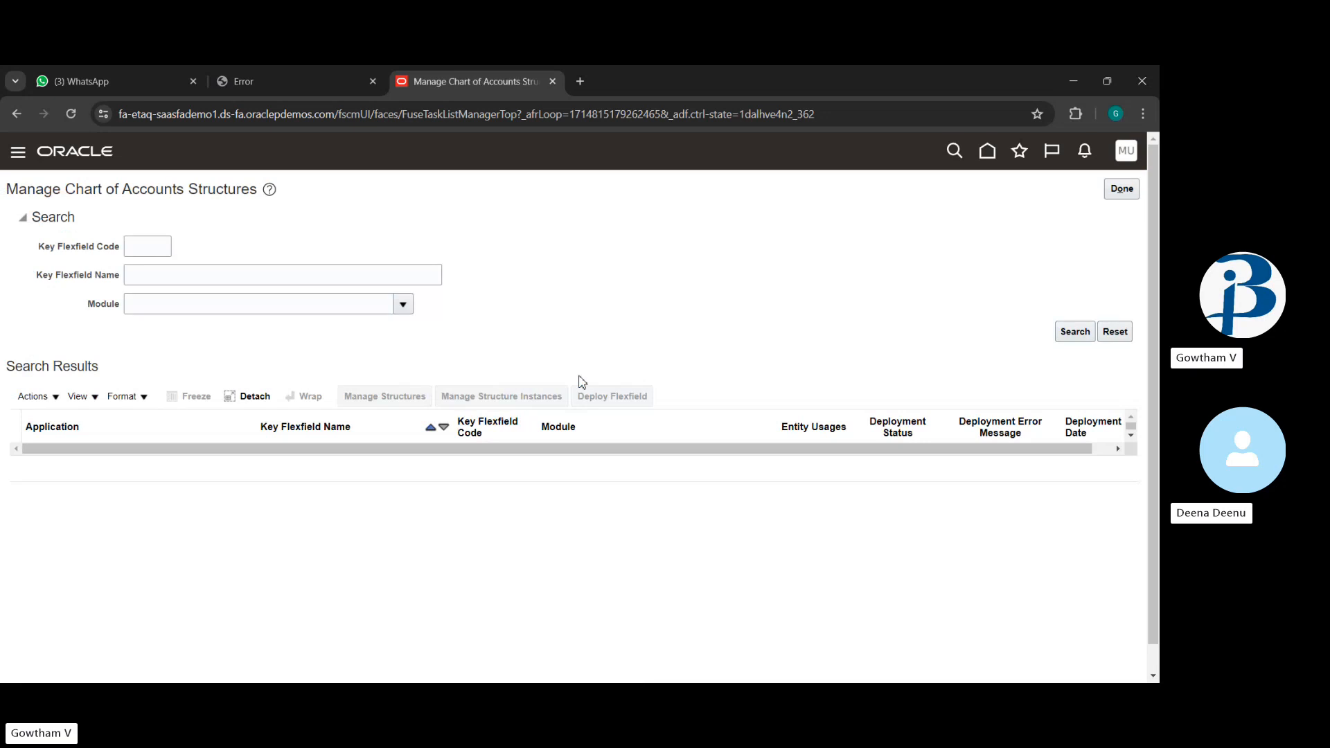
pyautogui.click(1085, 339)
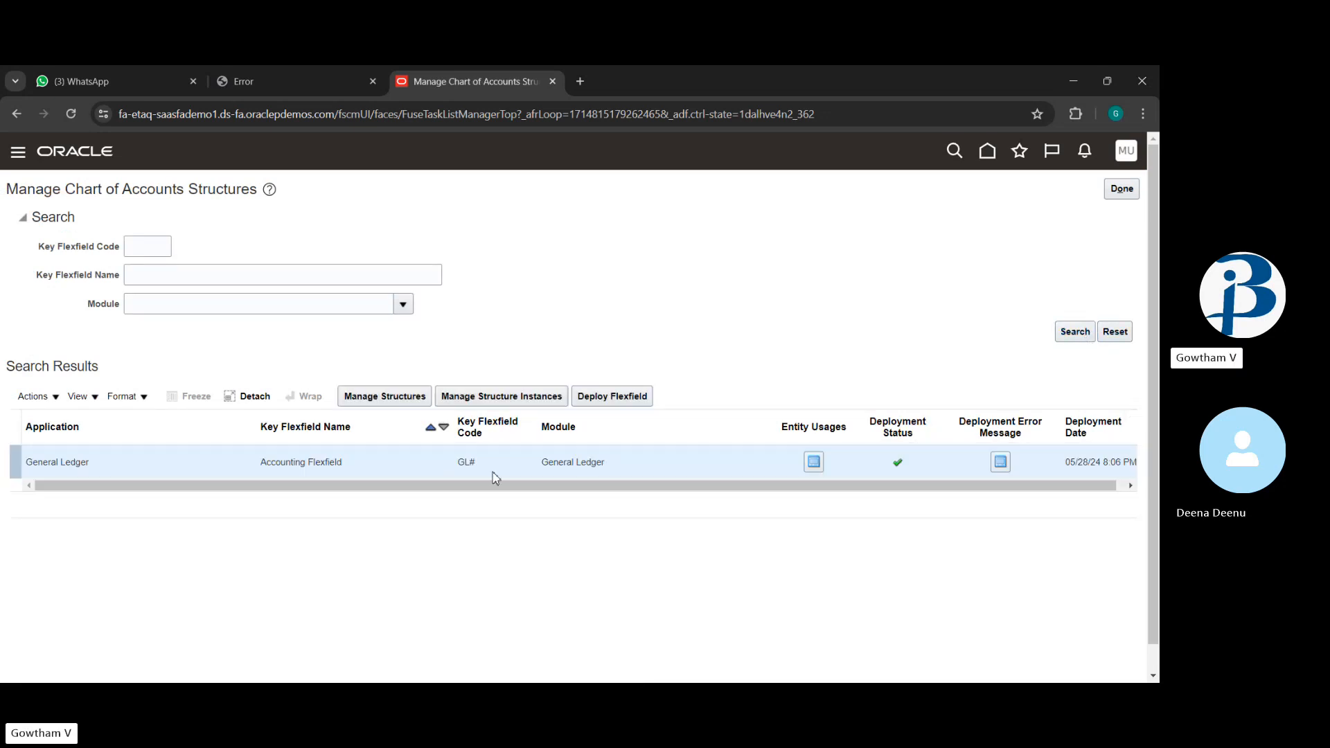
pyautogui.click(412, 400)
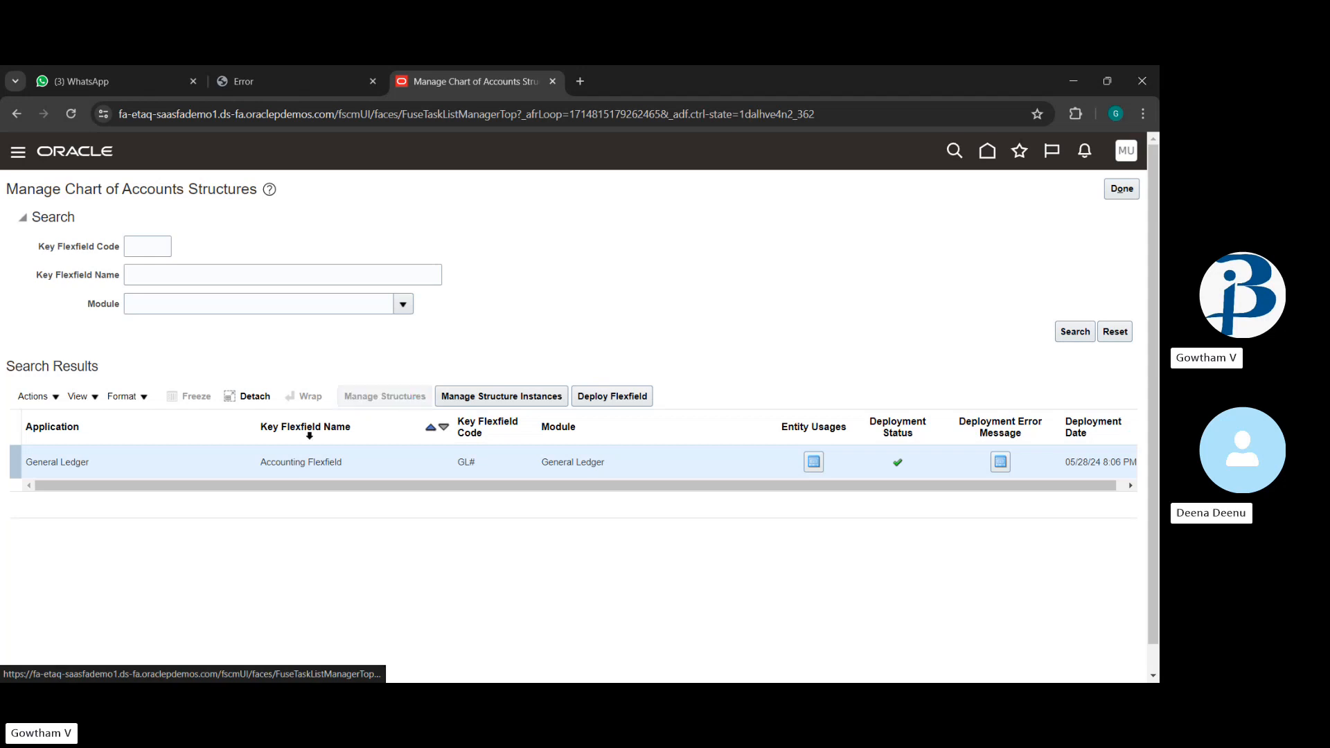
# Create a key flexfield structure with code TATAA_COA, name "tataa chart of account" and a hyphen delimiter, and save it.
pyautogui.click(172, 378)
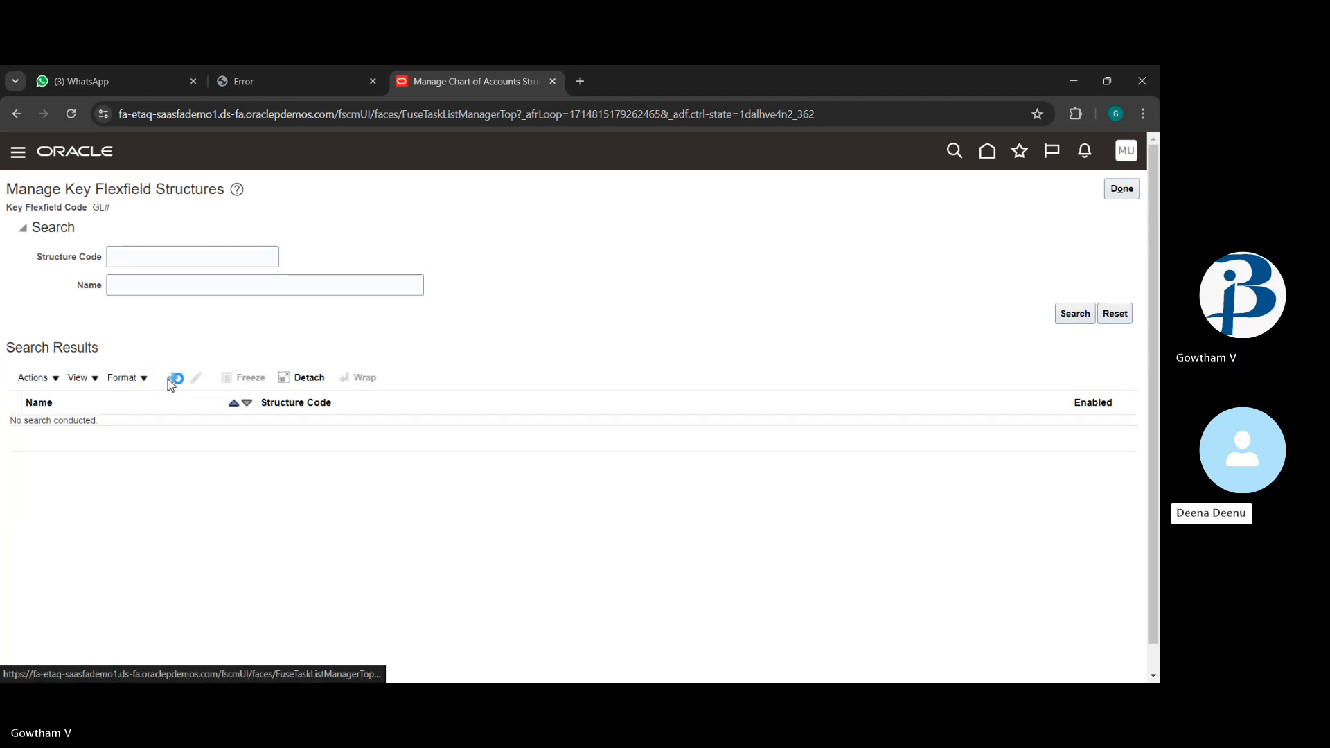
pyautogui.click(154, 234)
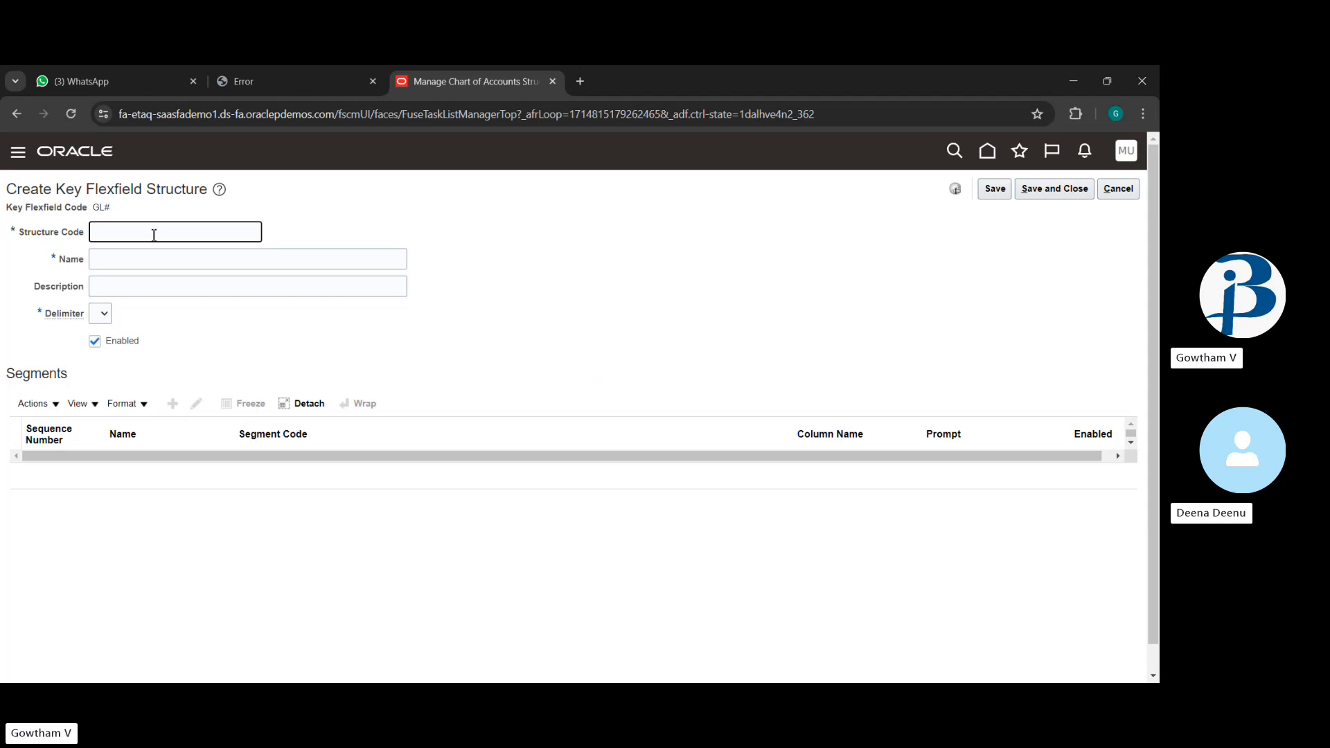
pyautogui.write('TATAA_COA')
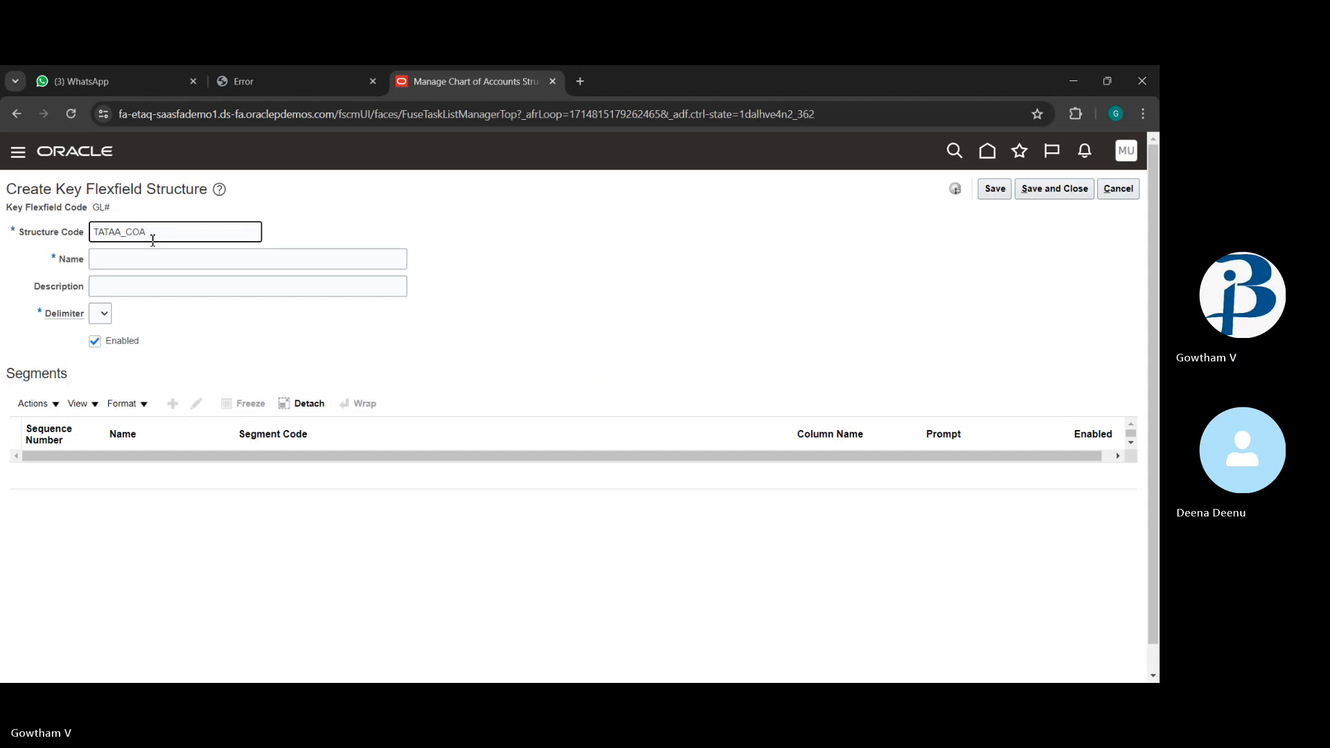
pyautogui.click(142, 261)
pyautogui.write('ta')
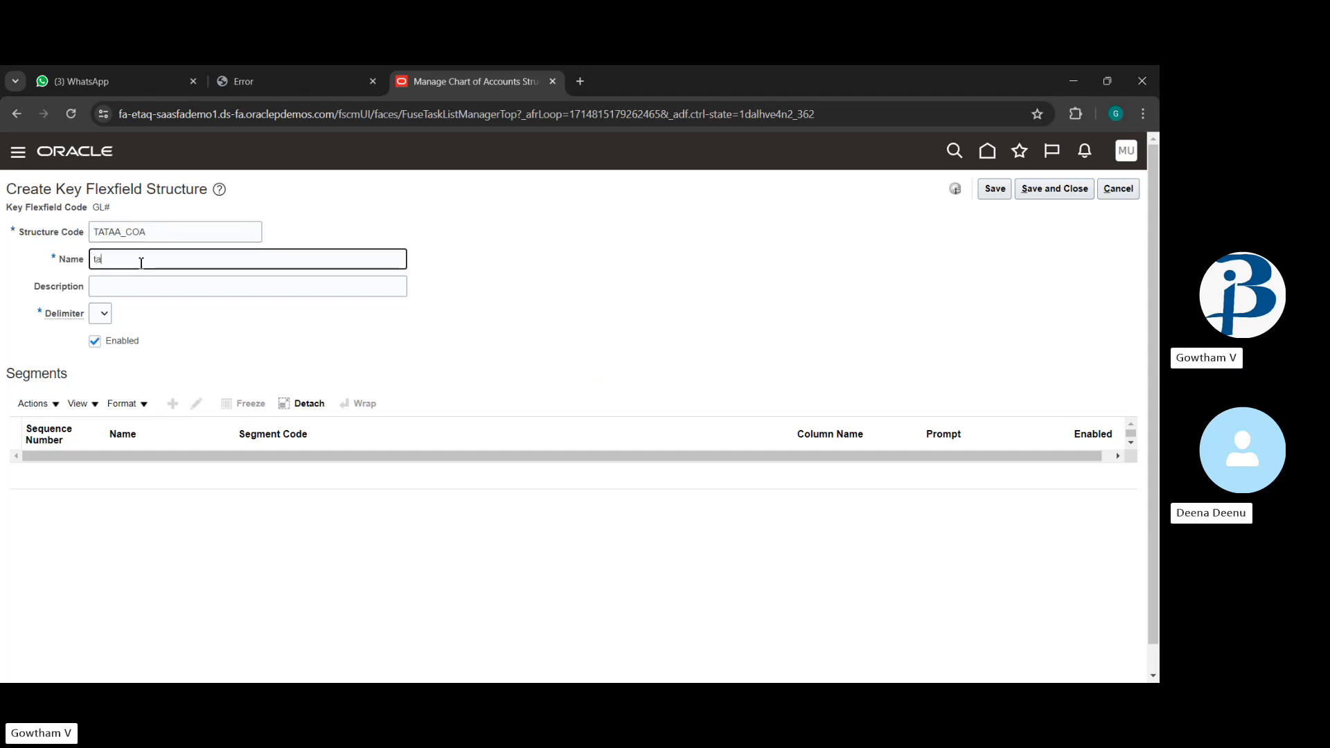
pyautogui.write('taa chart of acc')
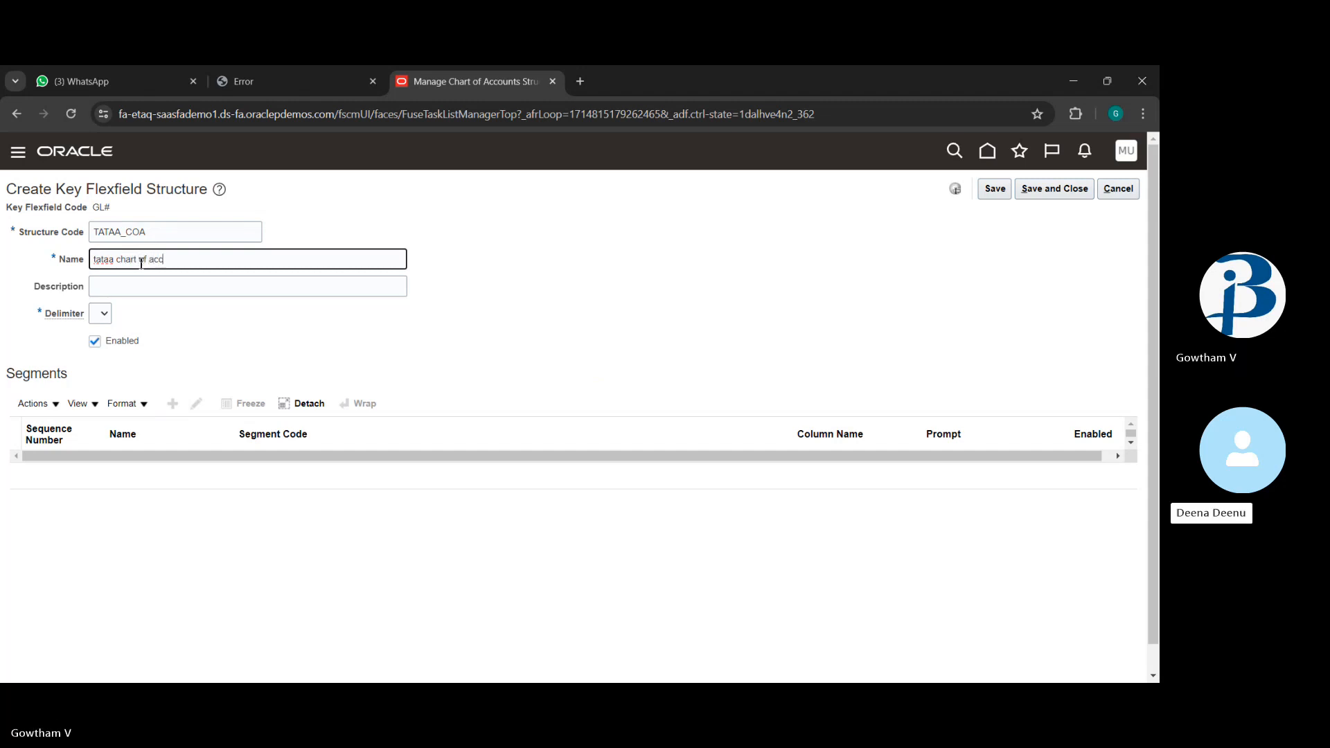
pyautogui.write('ount')
pyautogui.click(103, 315)
pyautogui.click(91, 378)
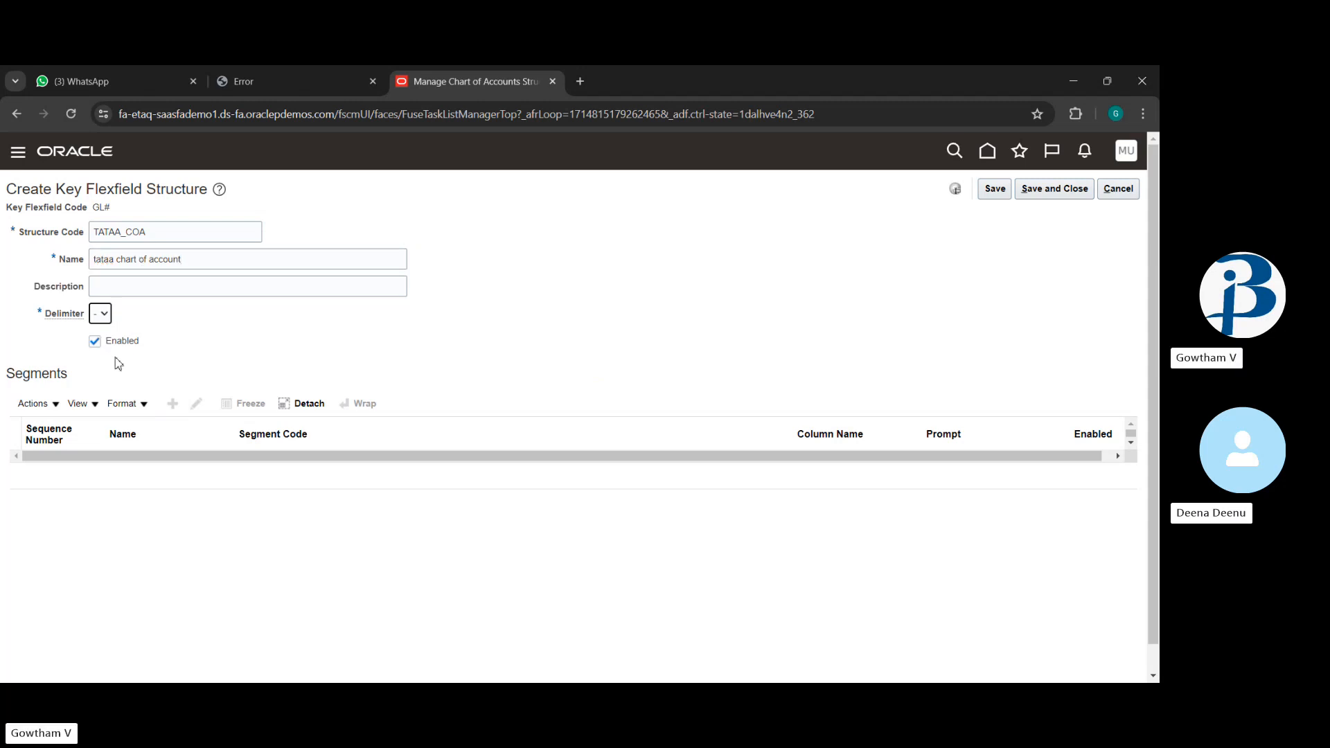
pyautogui.click(1007, 191)
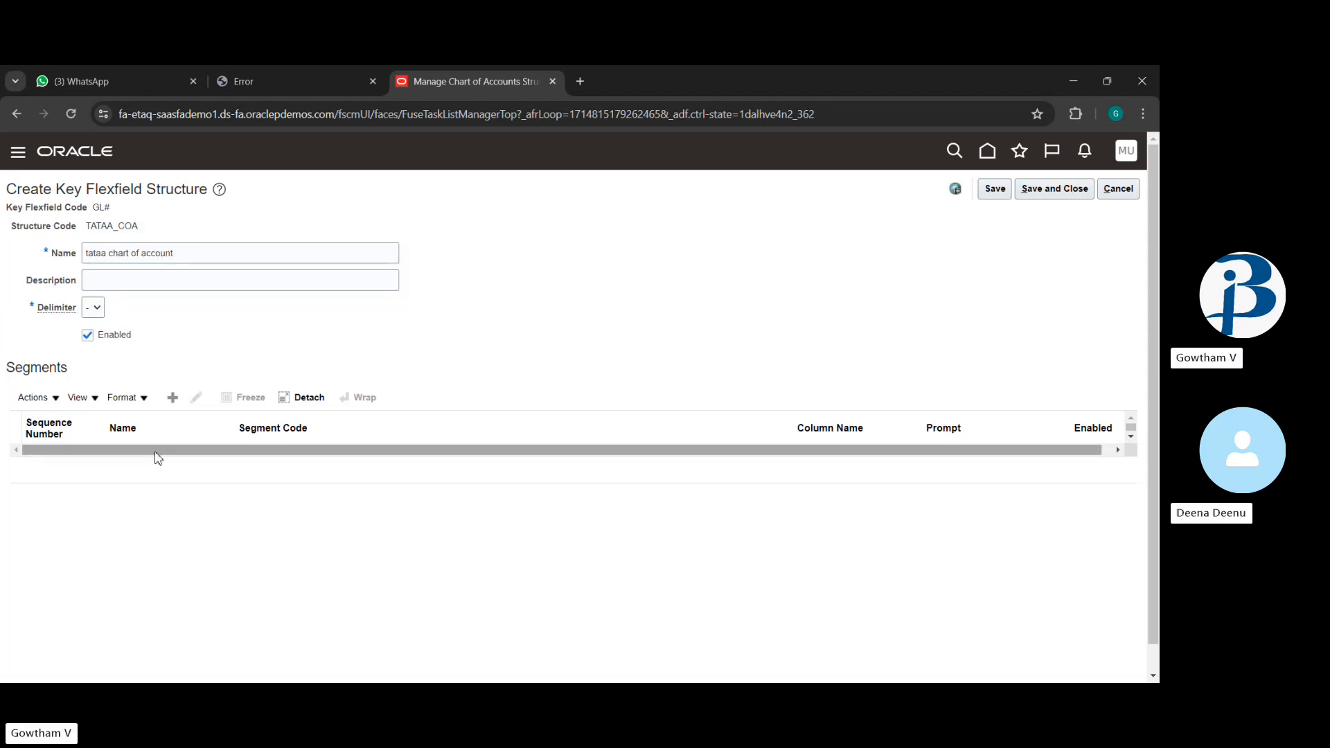
# Start a new segment in the TATAA_COA structure with "company" as its segment code, API name, name and description.
pyautogui.click(173, 399)
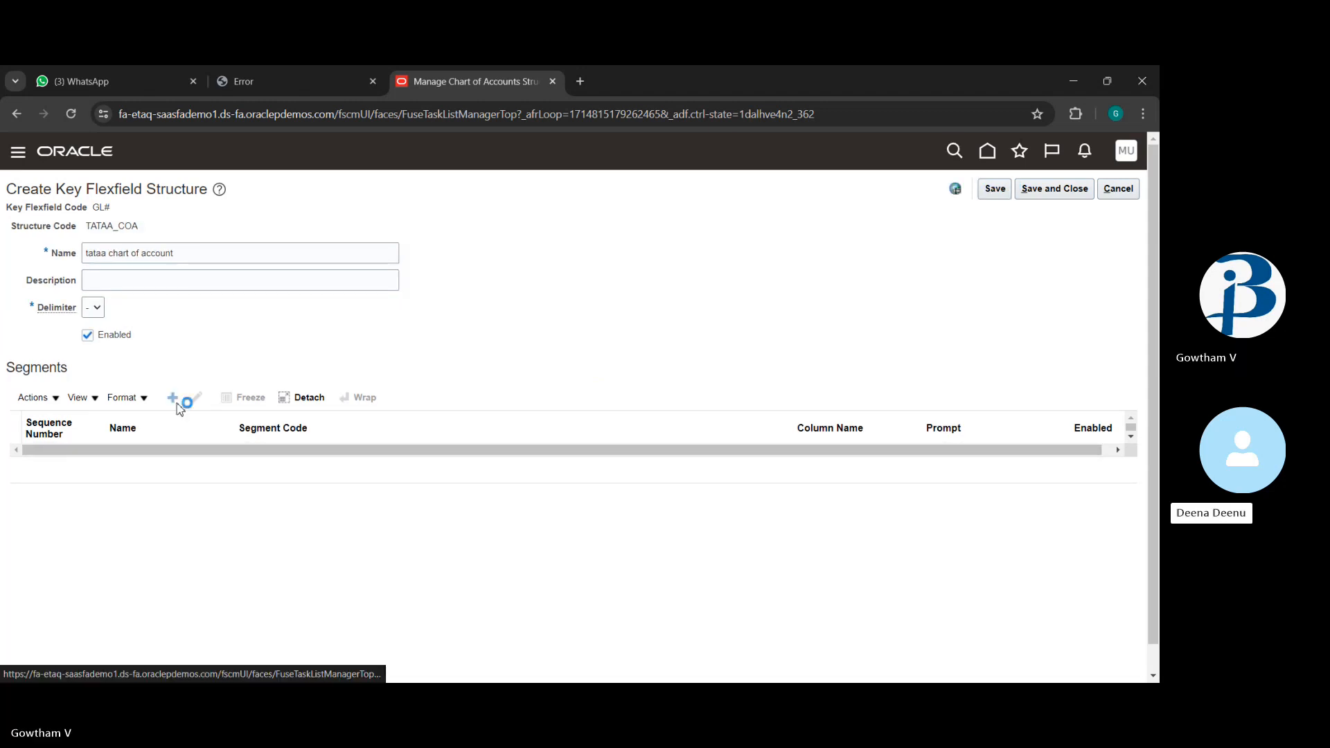
pyautogui.click(188, 265)
pyautogui.write('c')
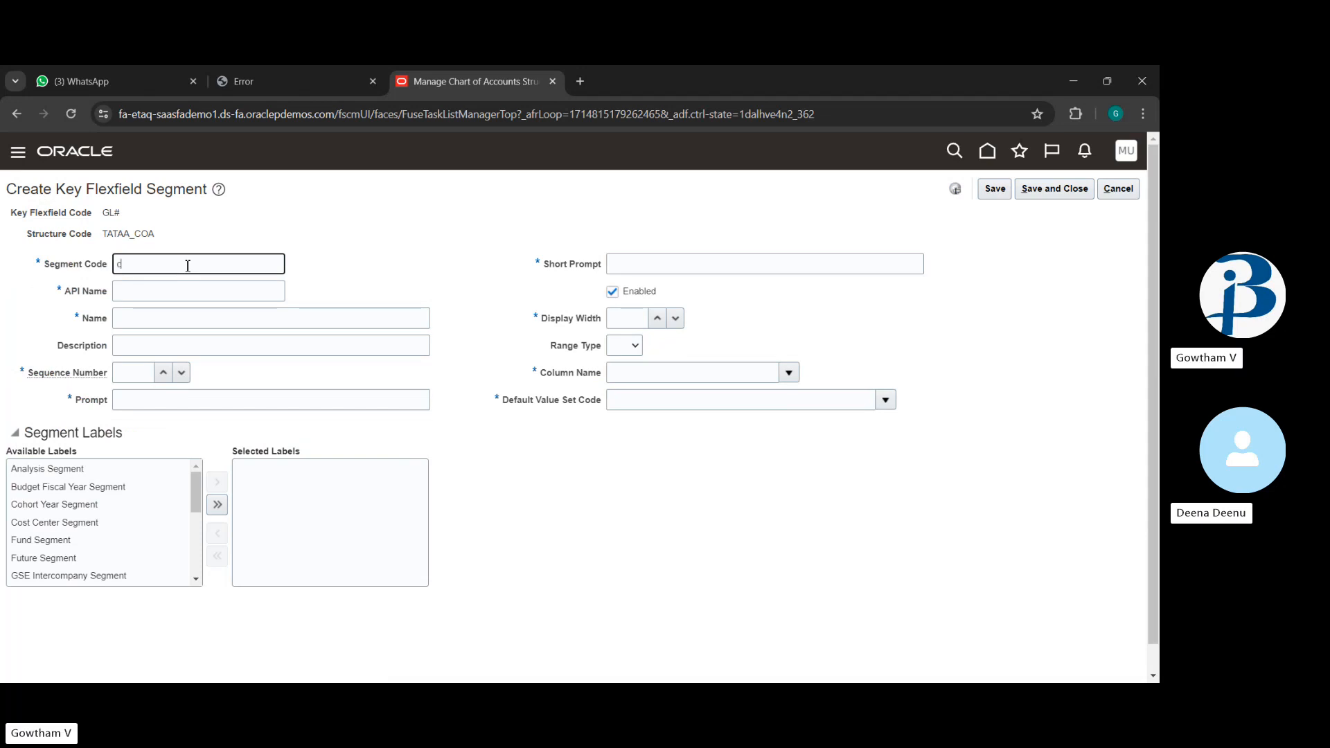
pyautogui.write('ompany')
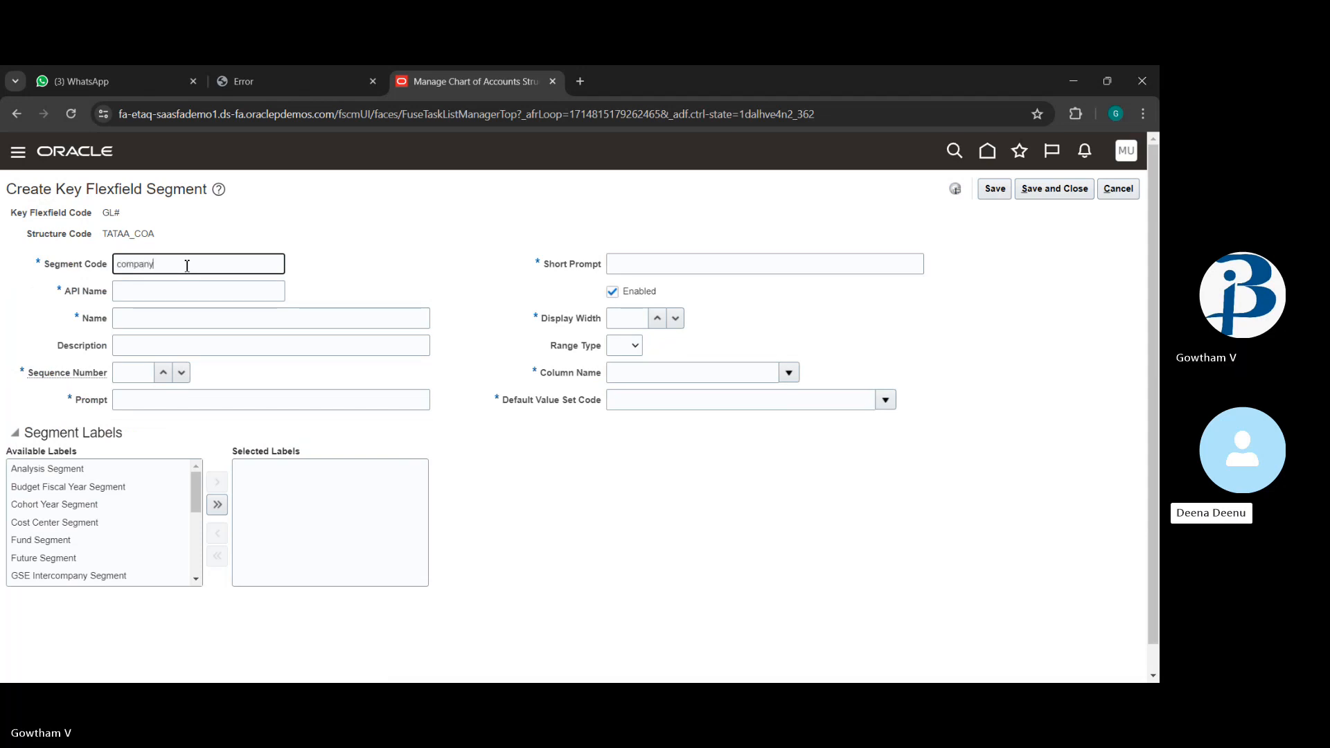
pyautogui.moveTo(187, 266); pyautogui.dragTo(118, 286)
pyautogui.hotkey('ctrl', 'c')
pyautogui.click(148, 292)
pyautogui.hotkey('ctrl', 'v')
pyautogui.click(142, 320)
pyautogui.hotkey('ctrl', 'v')
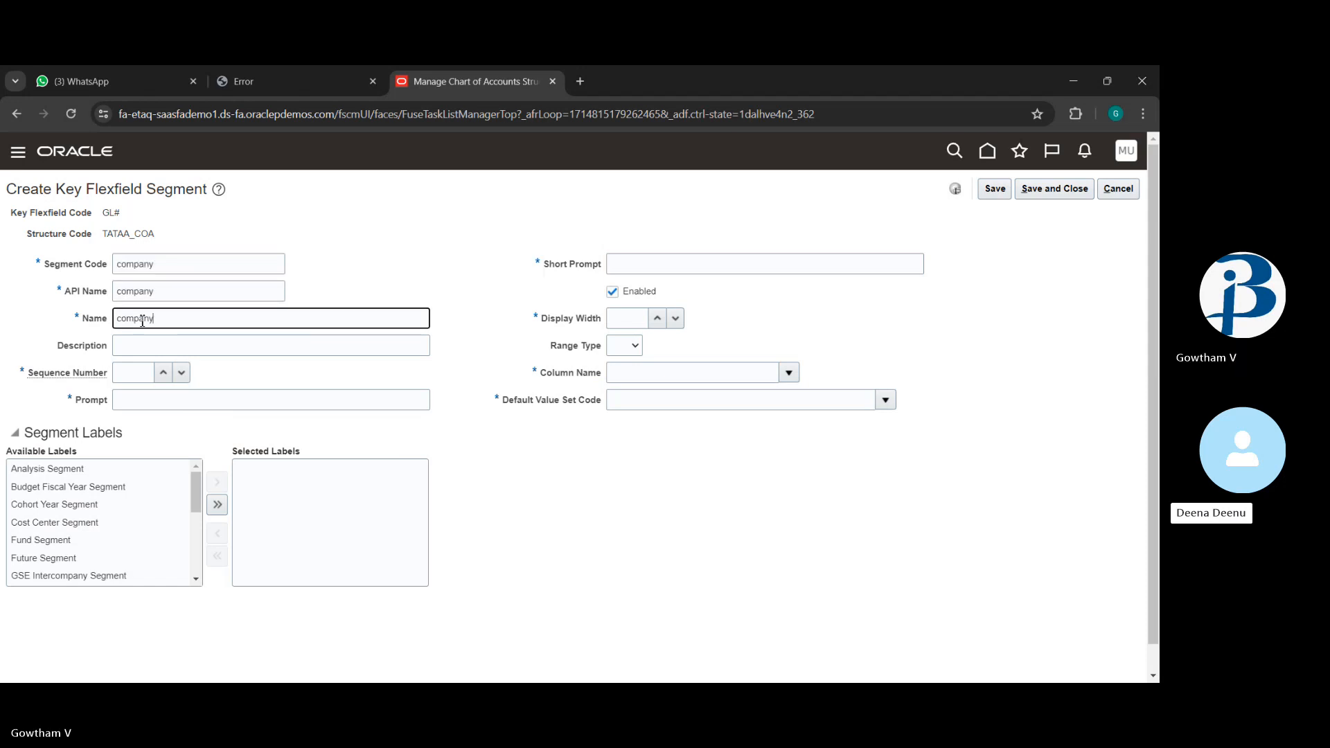
pyautogui.click(136, 344)
pyautogui.hotkey('ctrl', 'v')
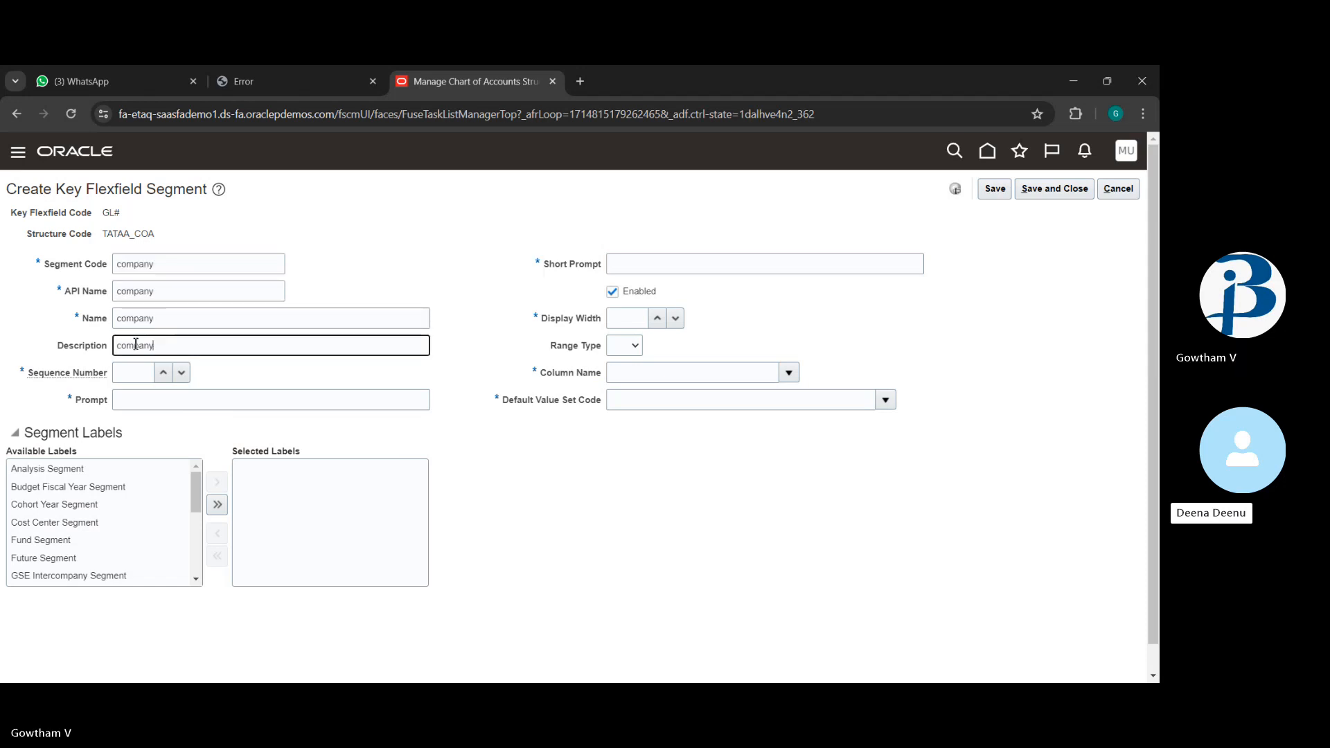
# Give the company segment sequence number 1 and enter "company" as its prompt and short prompt.
pyautogui.click(132, 368)
pyautogui.write('1')
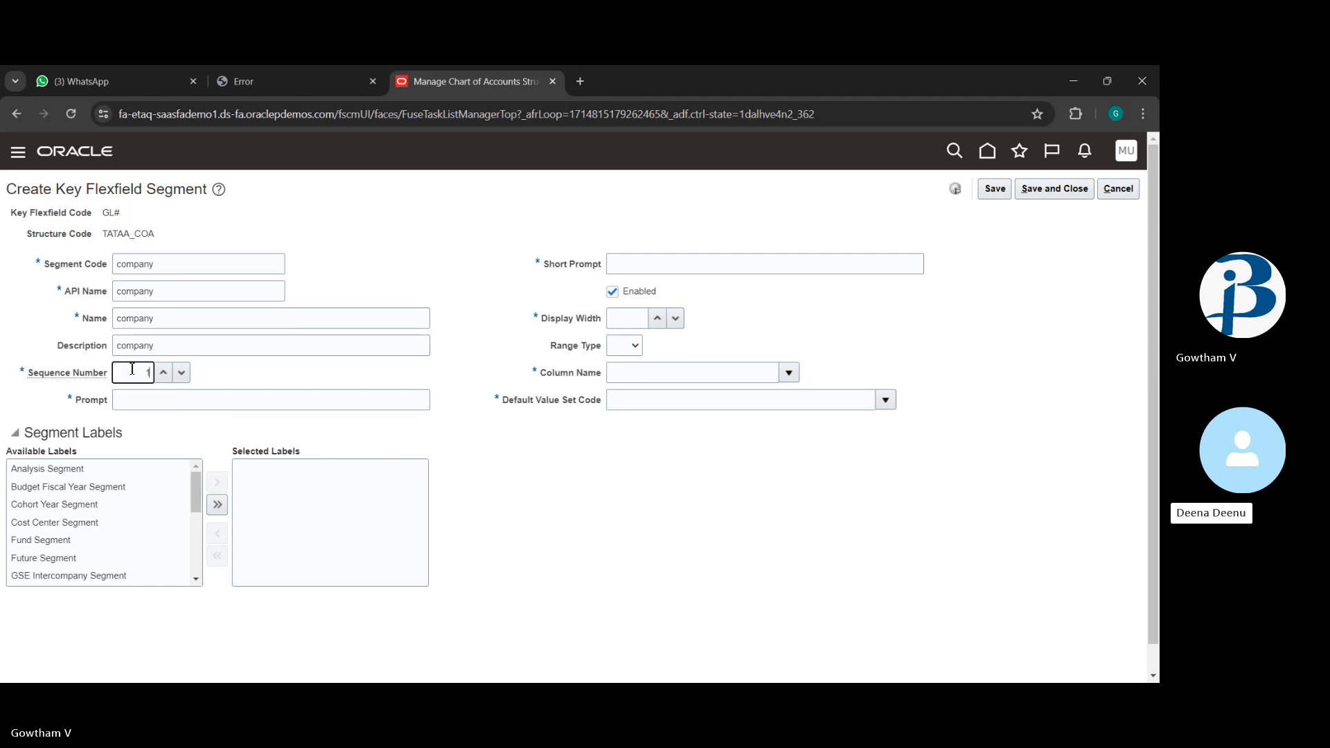
pyautogui.click(151, 406)
pyautogui.hotkey('ctrl', 'v')
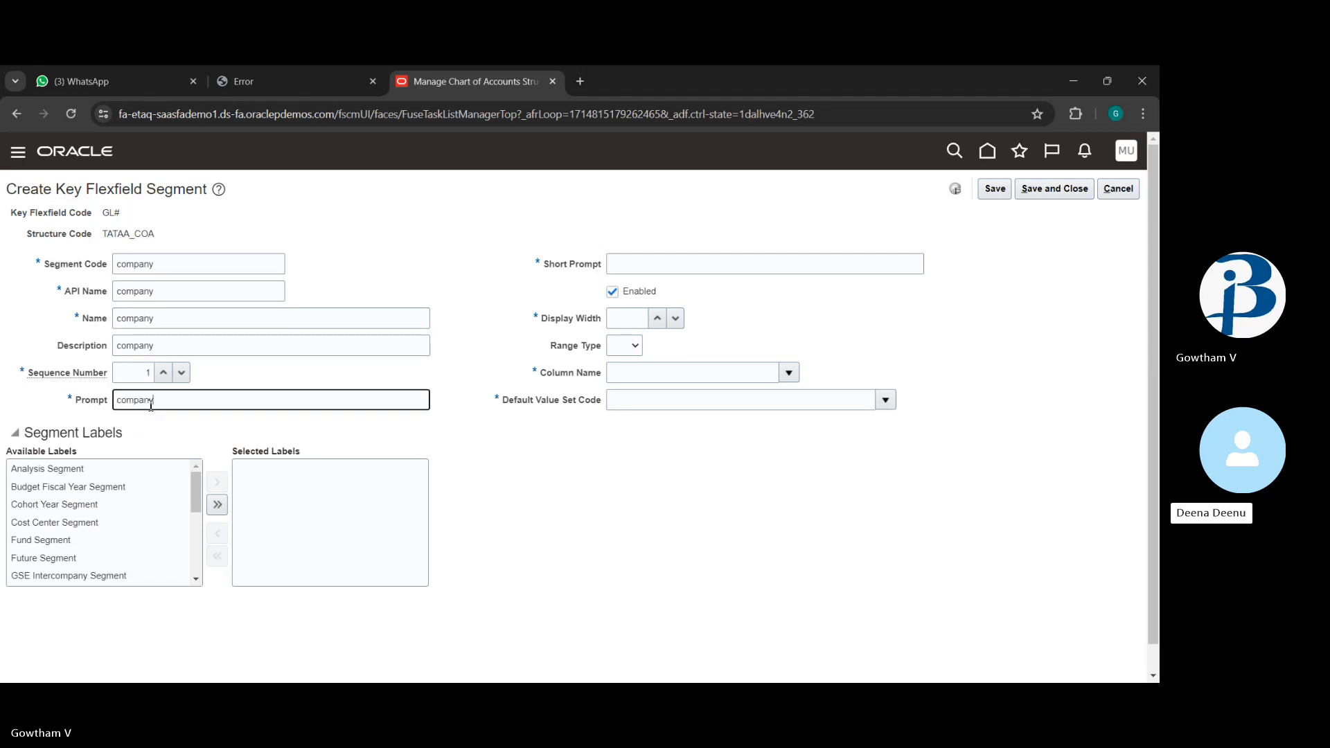
pyautogui.click(698, 263)
pyautogui.hotkey('ctrl', 'v')
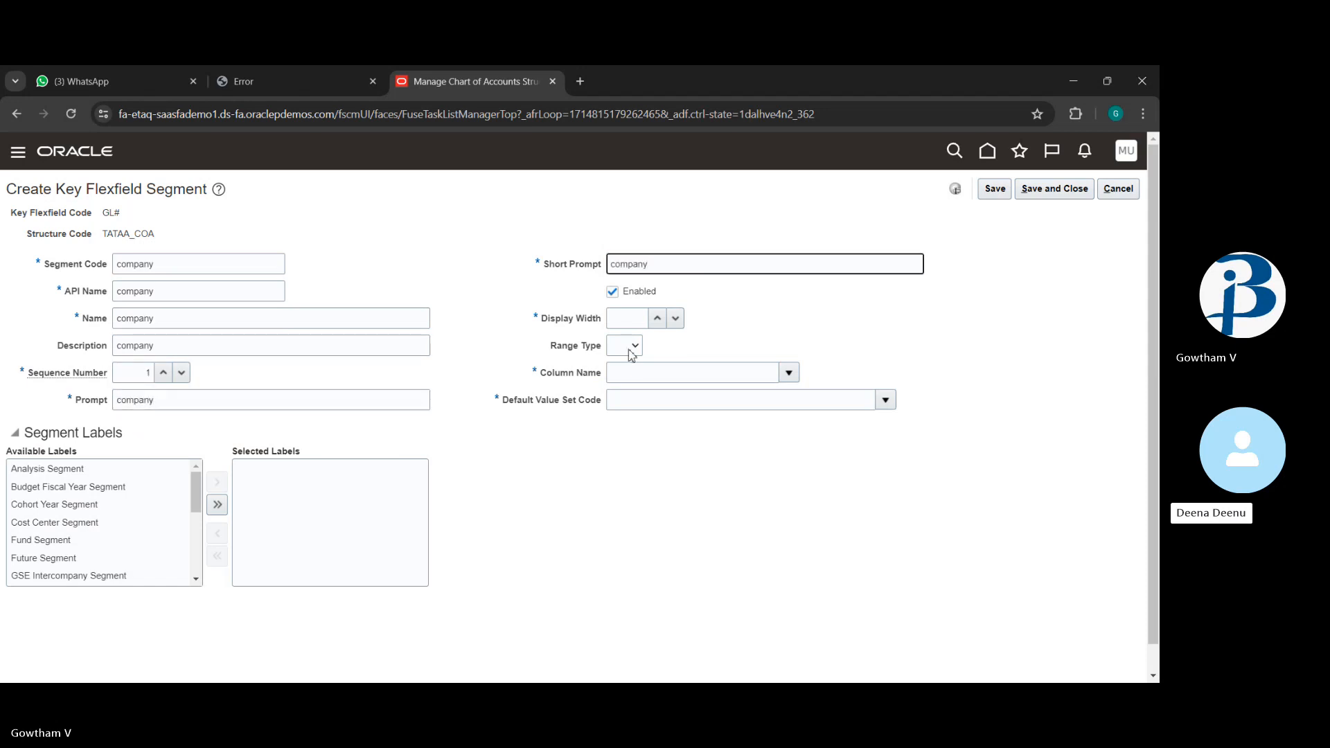
# Set the company segment's default value set to "company TATAA company", its column name to SEGMENT1 and its display width to 15.
pyautogui.click(657, 400)
pyautogui.hotkey('ctrl', 'v')
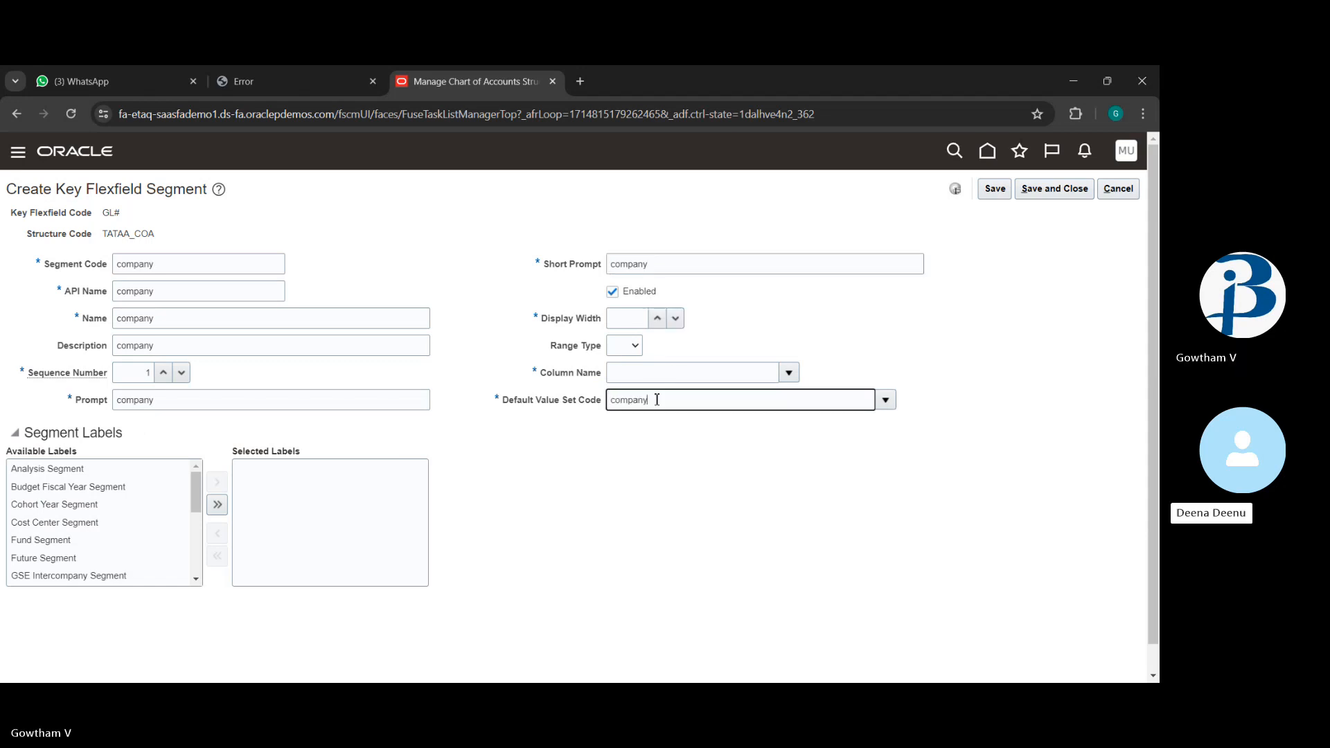
pyautogui.write('TATAA')
pyautogui.hotkey('ctrl', 'v')
pyautogui.click(789, 373)
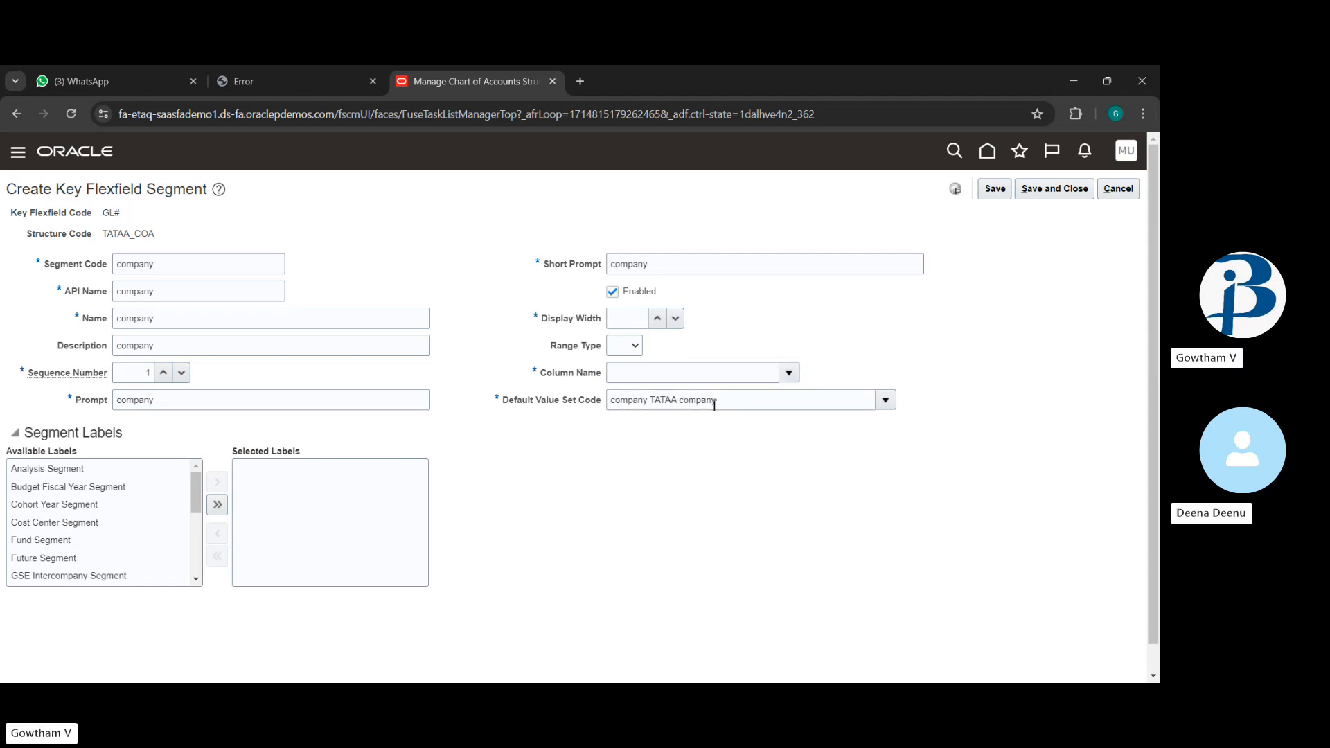
pyautogui.click(635, 422)
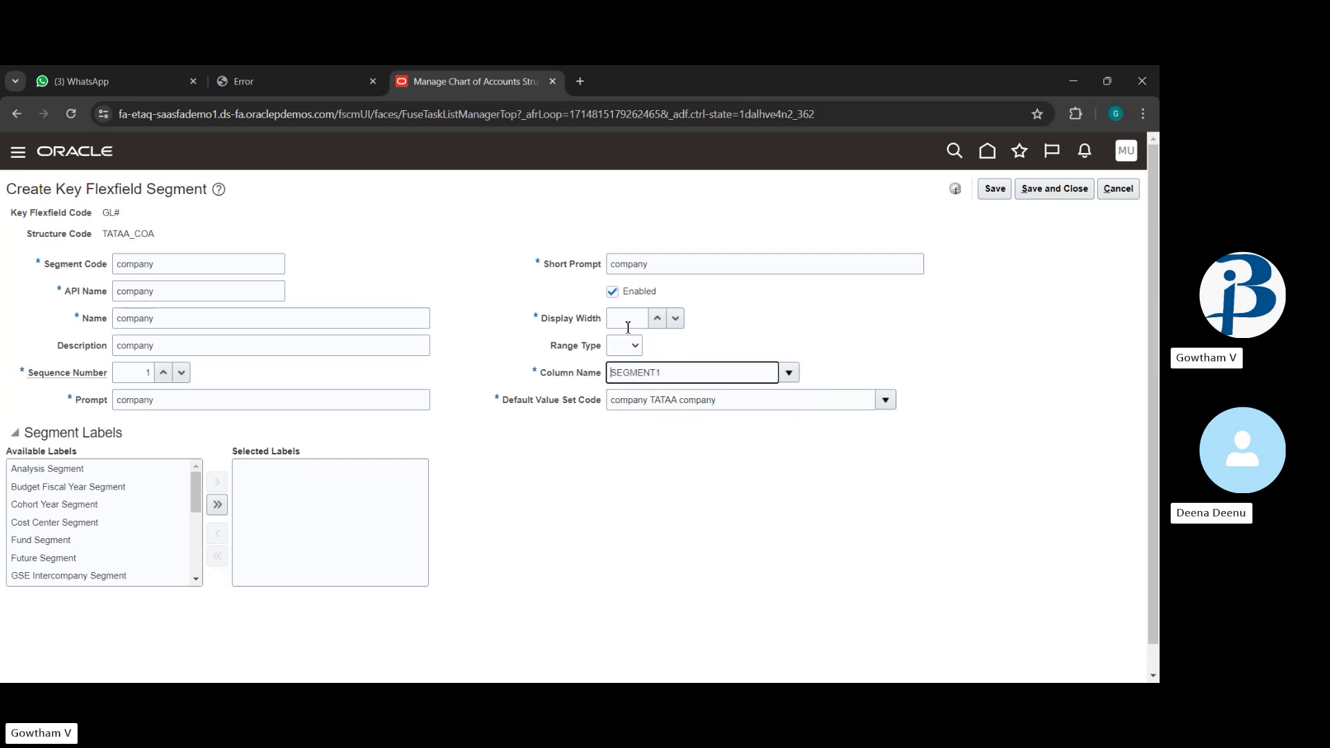
pyautogui.click(628, 322)
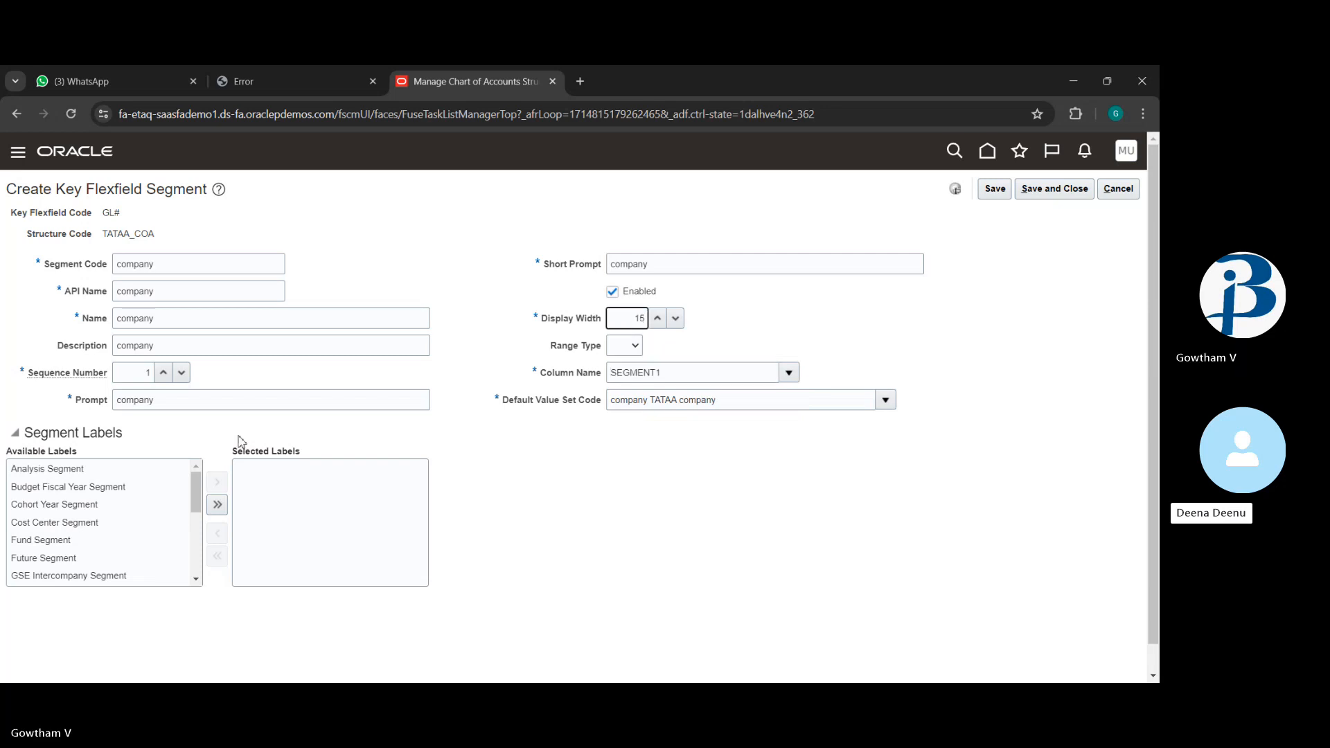
# Assign the Primary Balancing Segment label to the company segment, and save and close it.
pyautogui.scroll(-3, 59, 539)
pyautogui.scroll(-2, 59, 539)
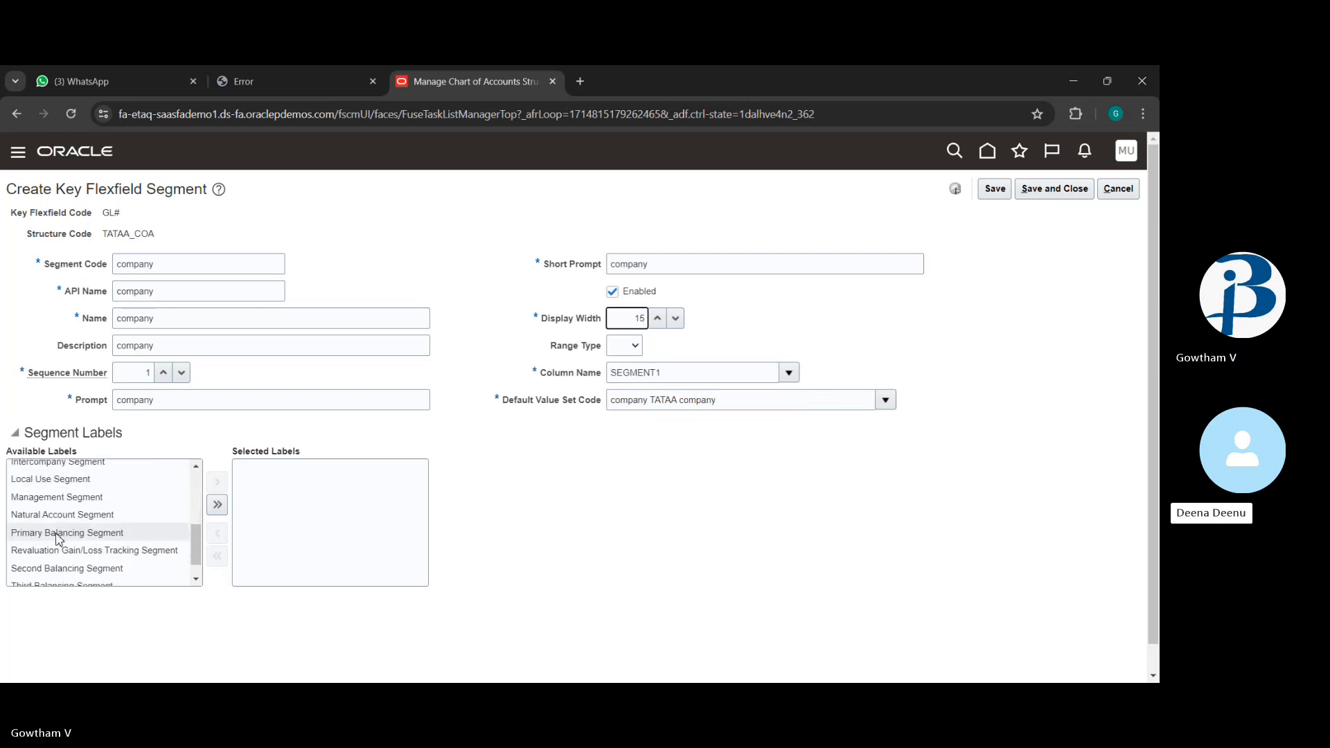
pyautogui.click(74, 532)
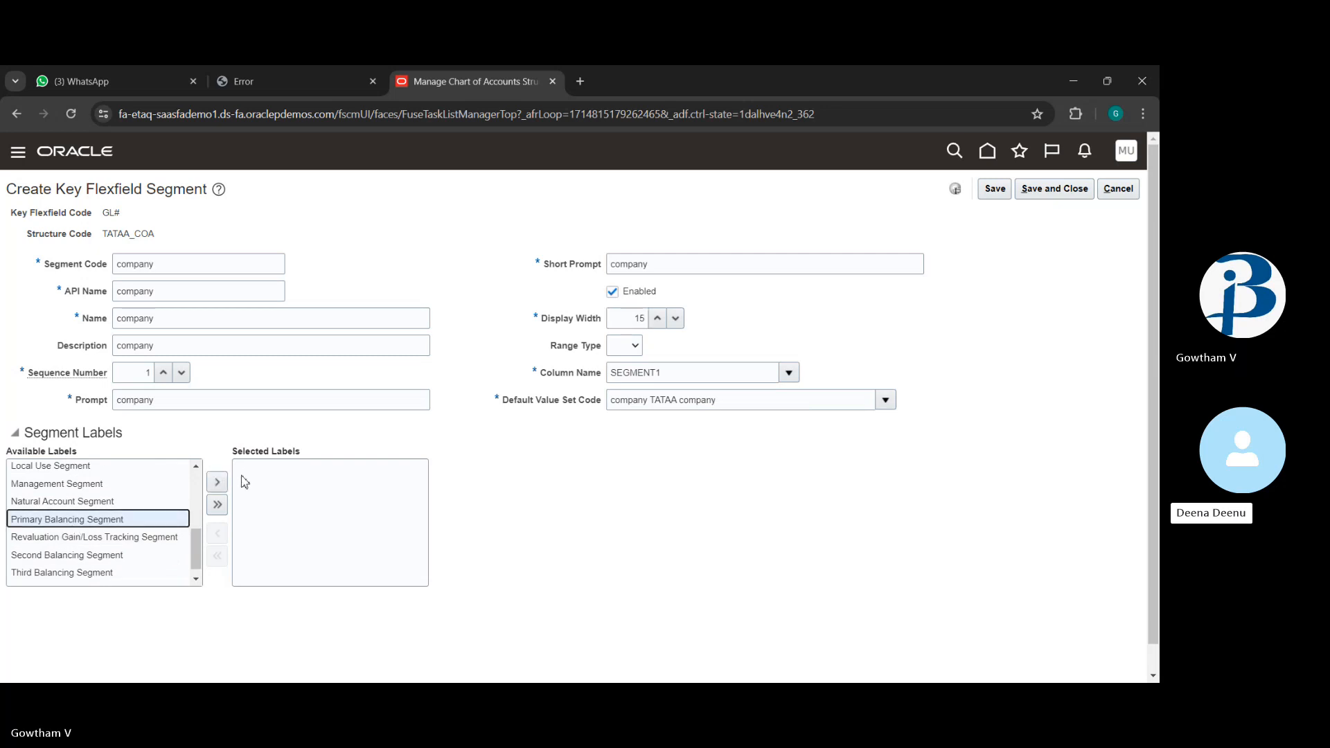
pyautogui.click(217, 481)
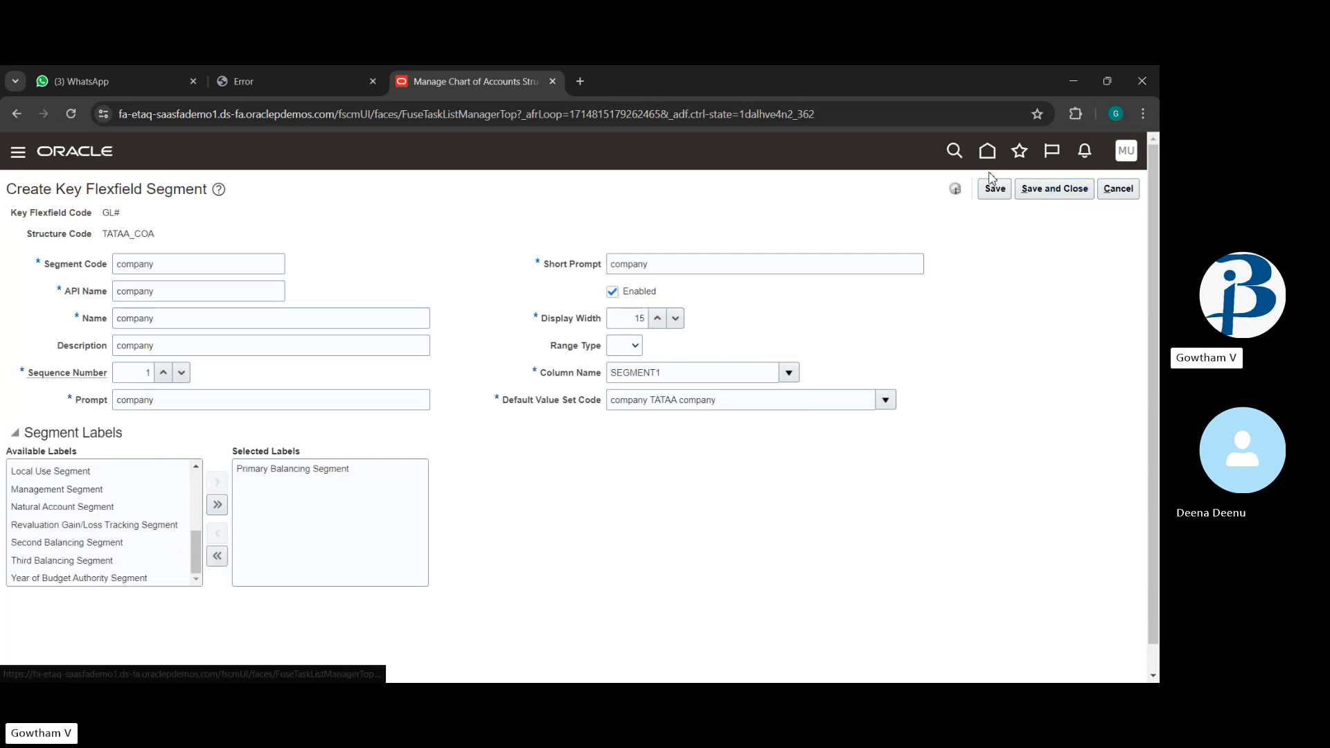
pyautogui.click(1024, 197)
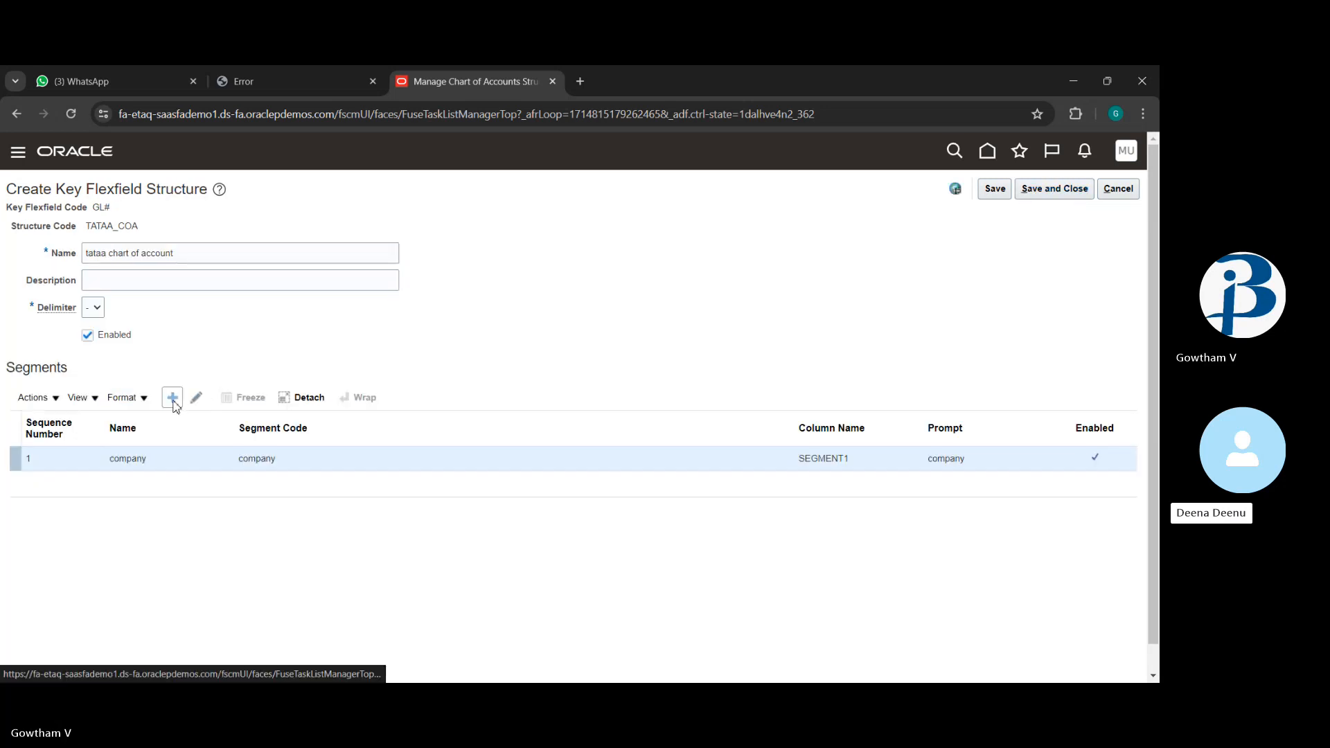
# Start a second segment with "department" as its segment code, API name, name and description.
pyautogui.click(179, 263)
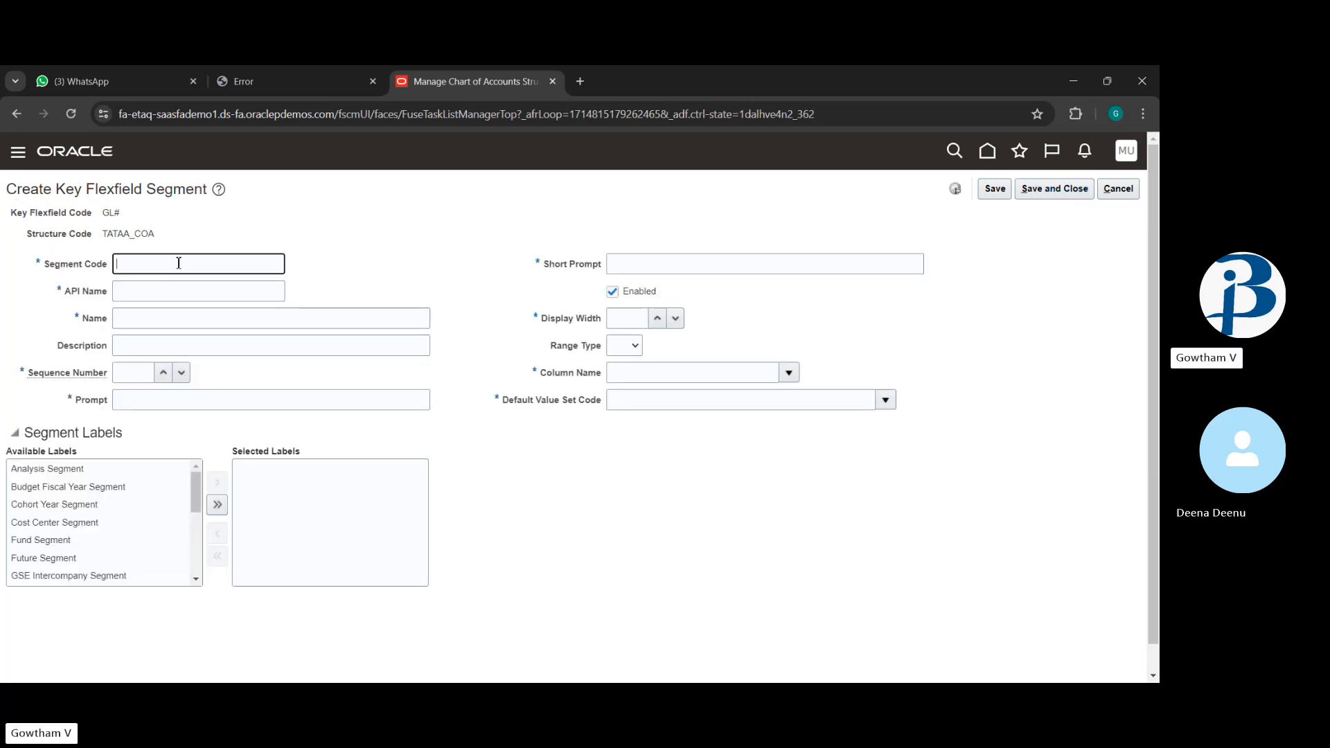
pyautogui.write('department')
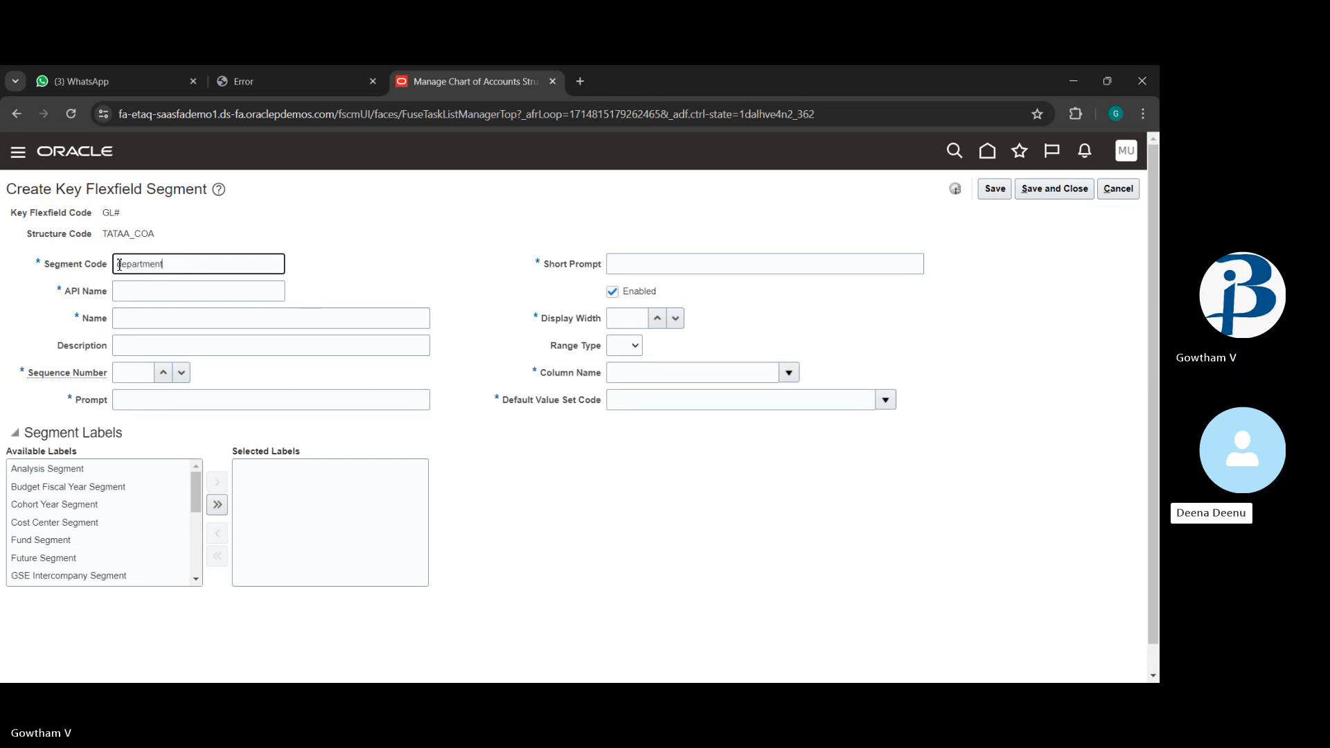
pyautogui.doubleClick(178, 268)
pyautogui.hotkey('ctrl', 'c')
pyautogui.click(174, 293)
pyautogui.hotkey('ctrl', 'v')
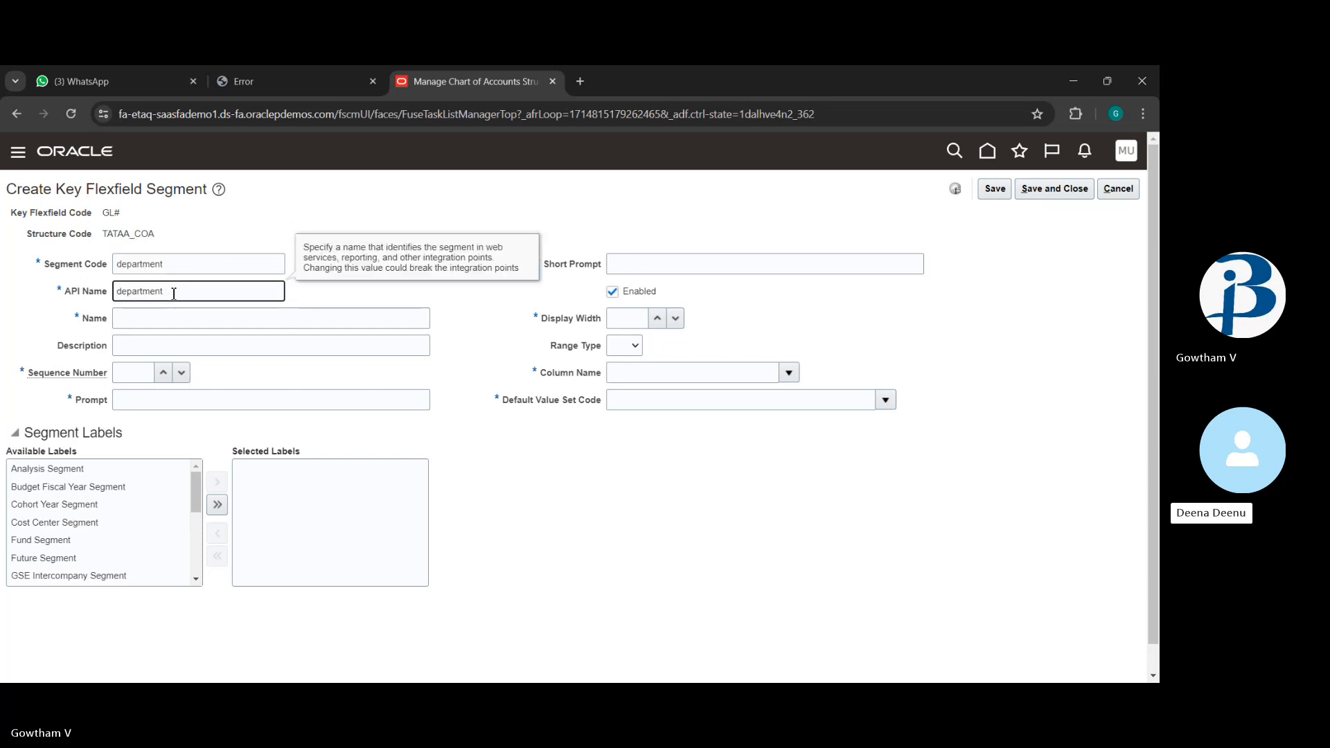
pyautogui.click(157, 316)
pyautogui.hotkey('ctrl', 'v')
pyautogui.click(145, 348)
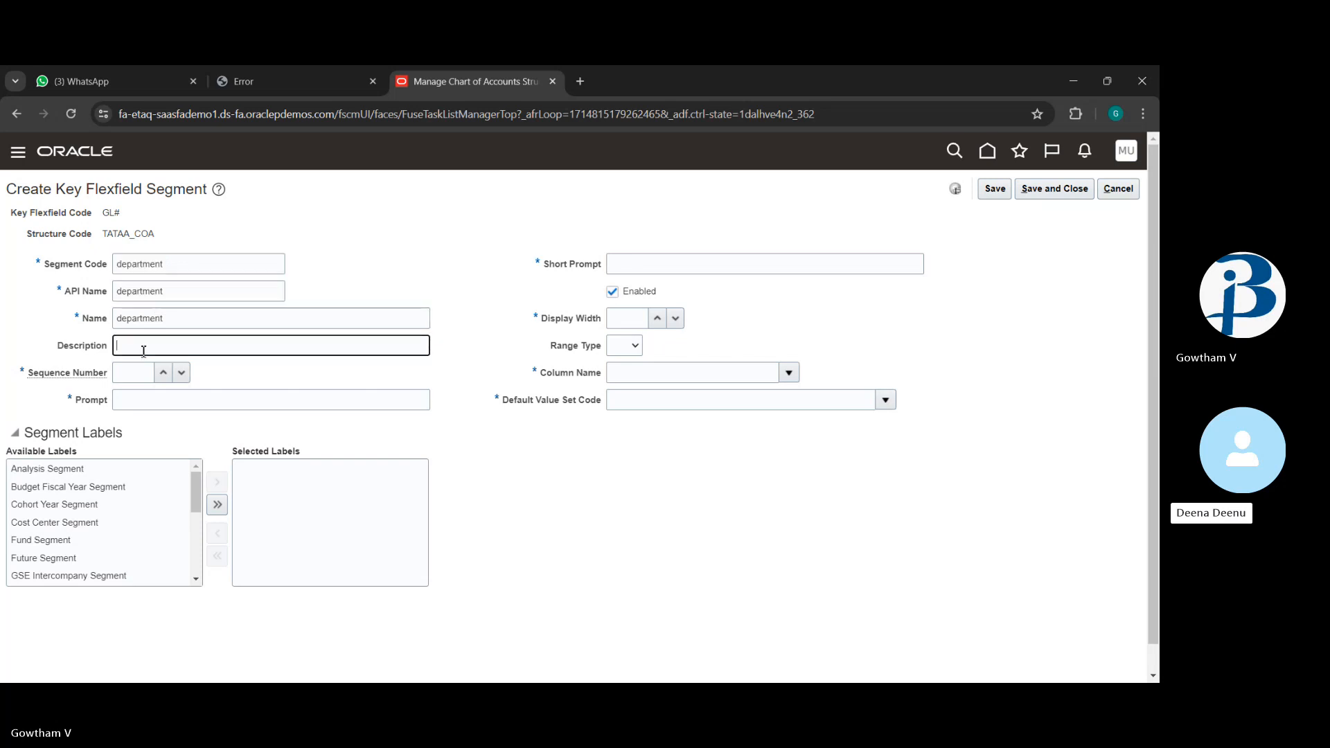
pyautogui.hotkey('ctrl', 'v')
# Give the department segment sequence number 2 and enter "department" as its prompt and short prompt.
pyautogui.click(131, 375)
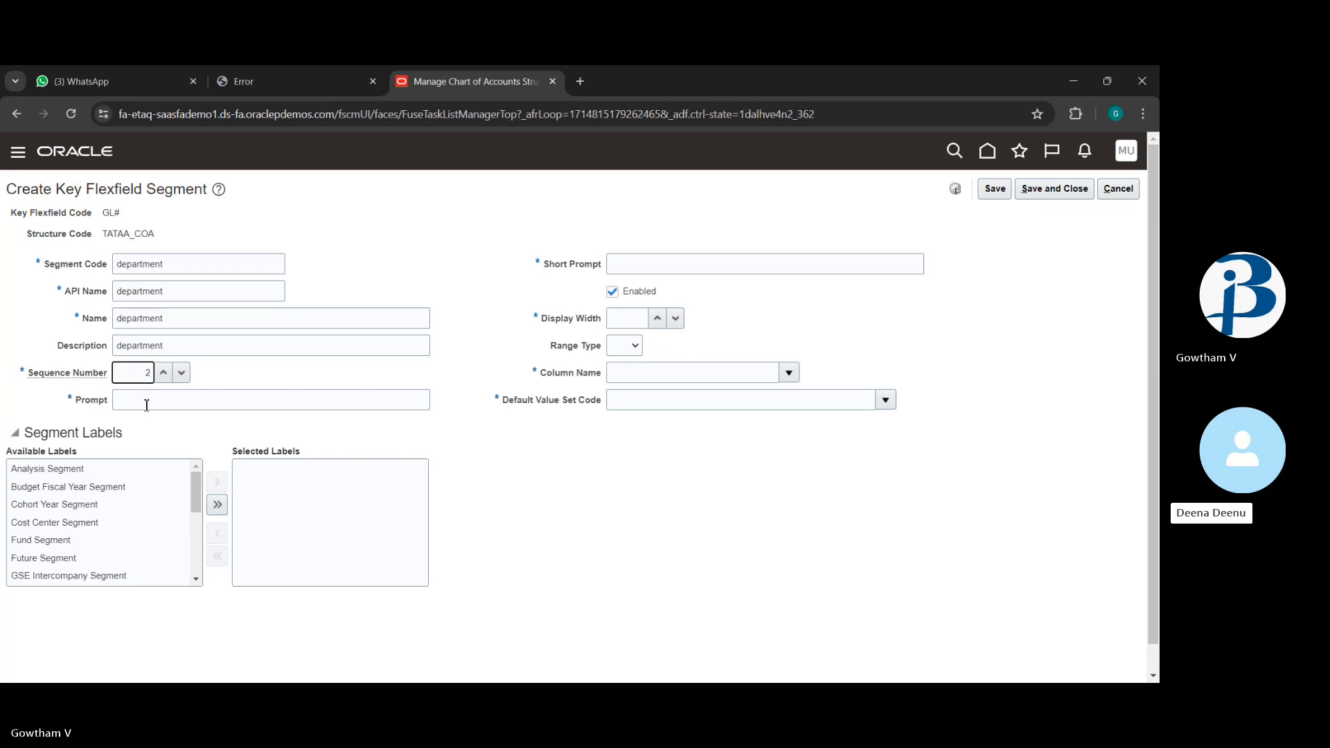
pyautogui.write('2')
pyautogui.click(146, 405)
pyautogui.hotkey('ctrl', 'v')
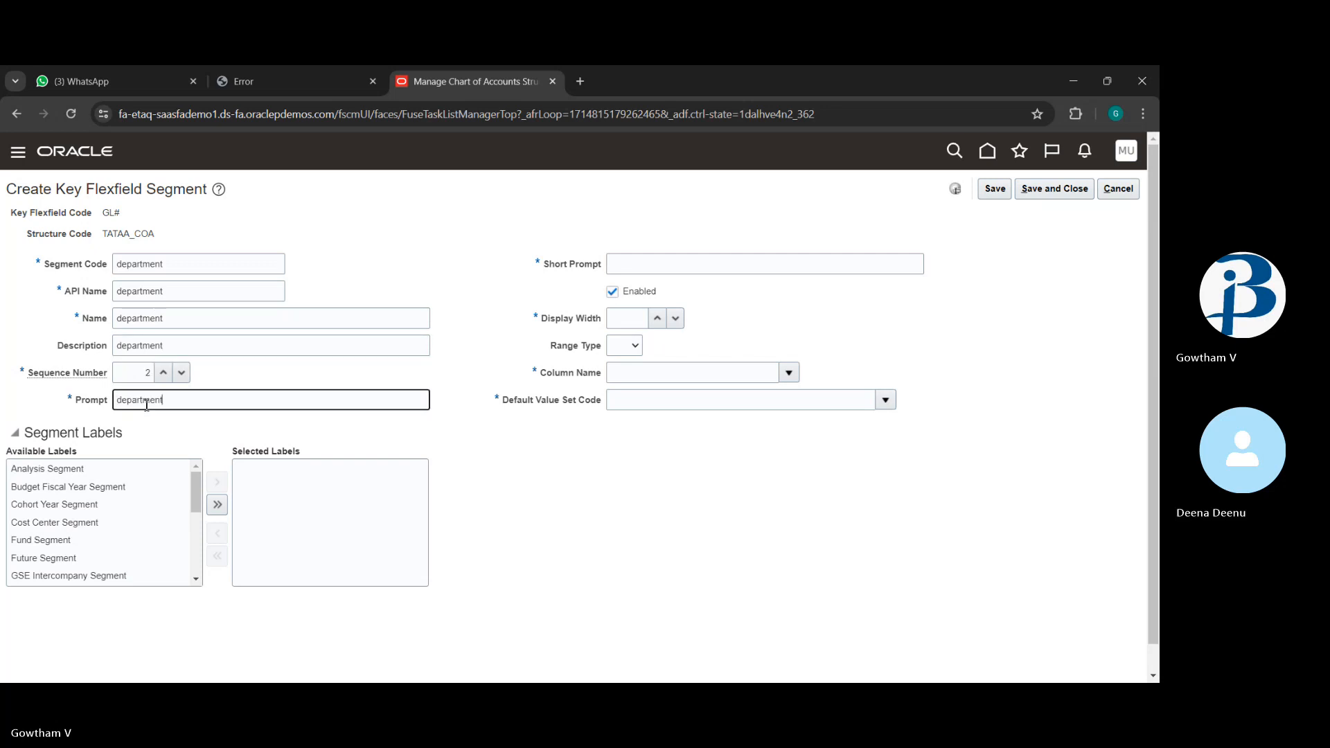
pyautogui.click(707, 263)
pyautogui.hotkey('ctrl', 'v')
# Set the department segment's display width to 15, column name to SEGMENT2 and default value set to "department TATAA company".
pyautogui.click(628, 321)
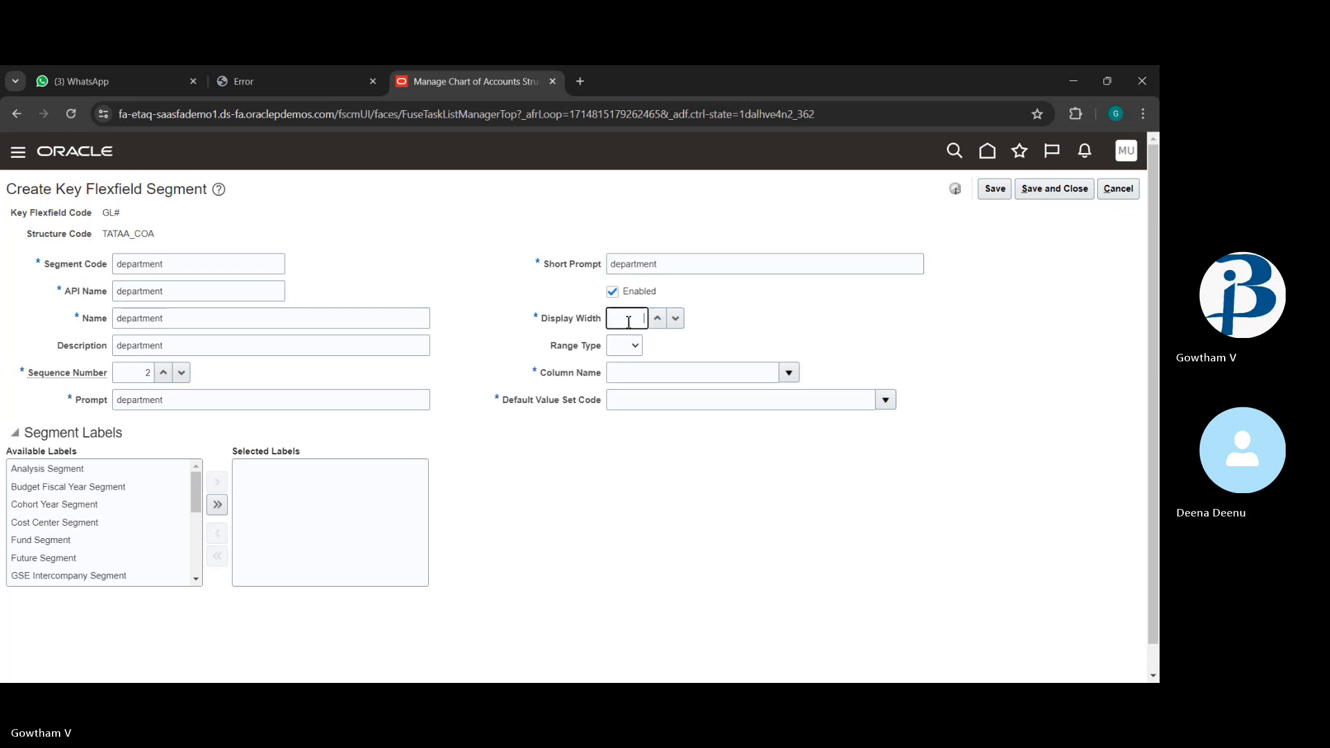
pyautogui.write('15')
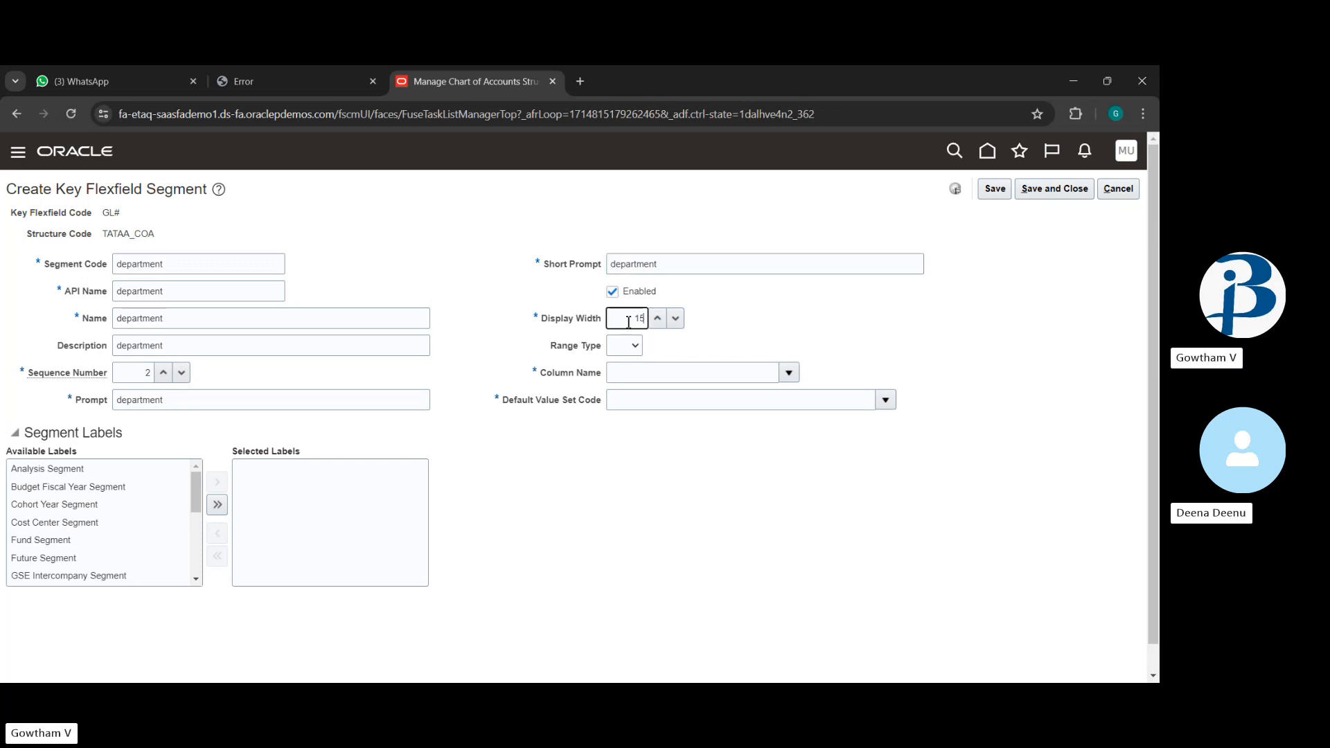
pyautogui.click(788, 375)
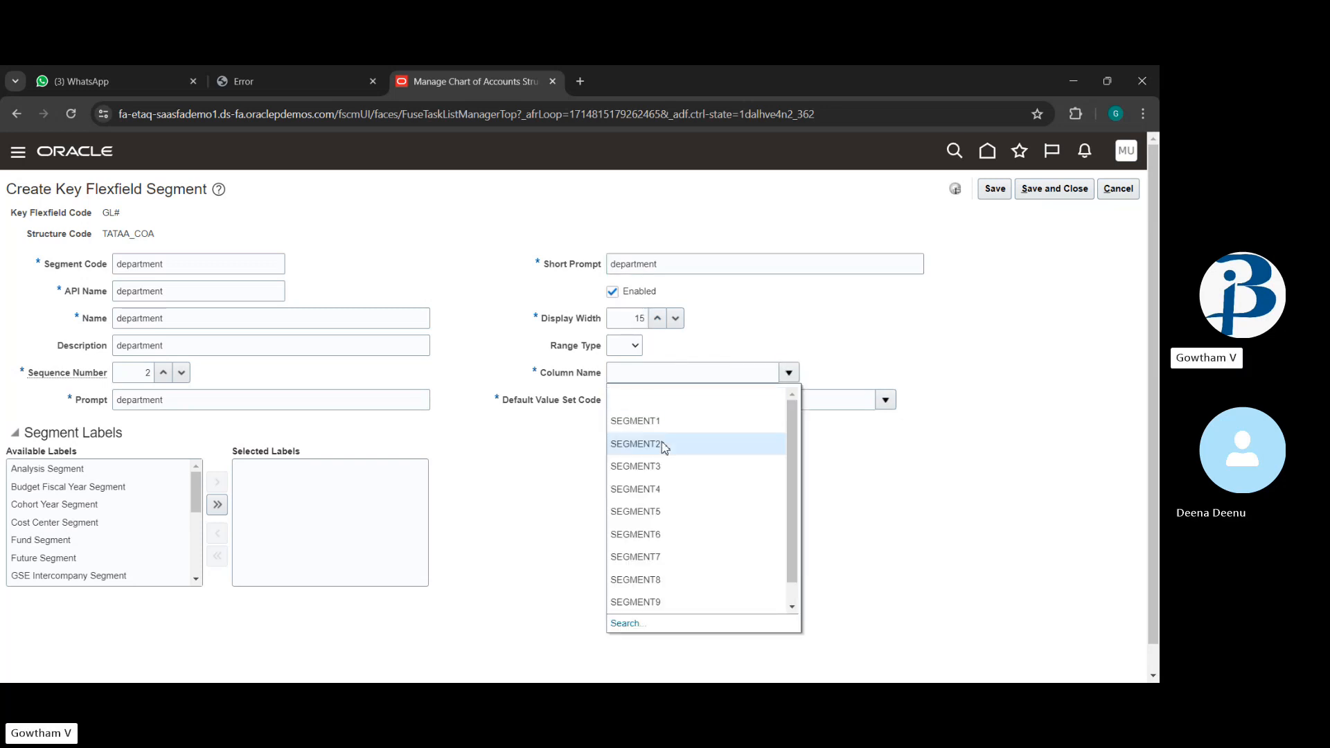
pyautogui.click(664, 445)
pyautogui.click(695, 403)
pyautogui.hotkey('ctrl', 'v')
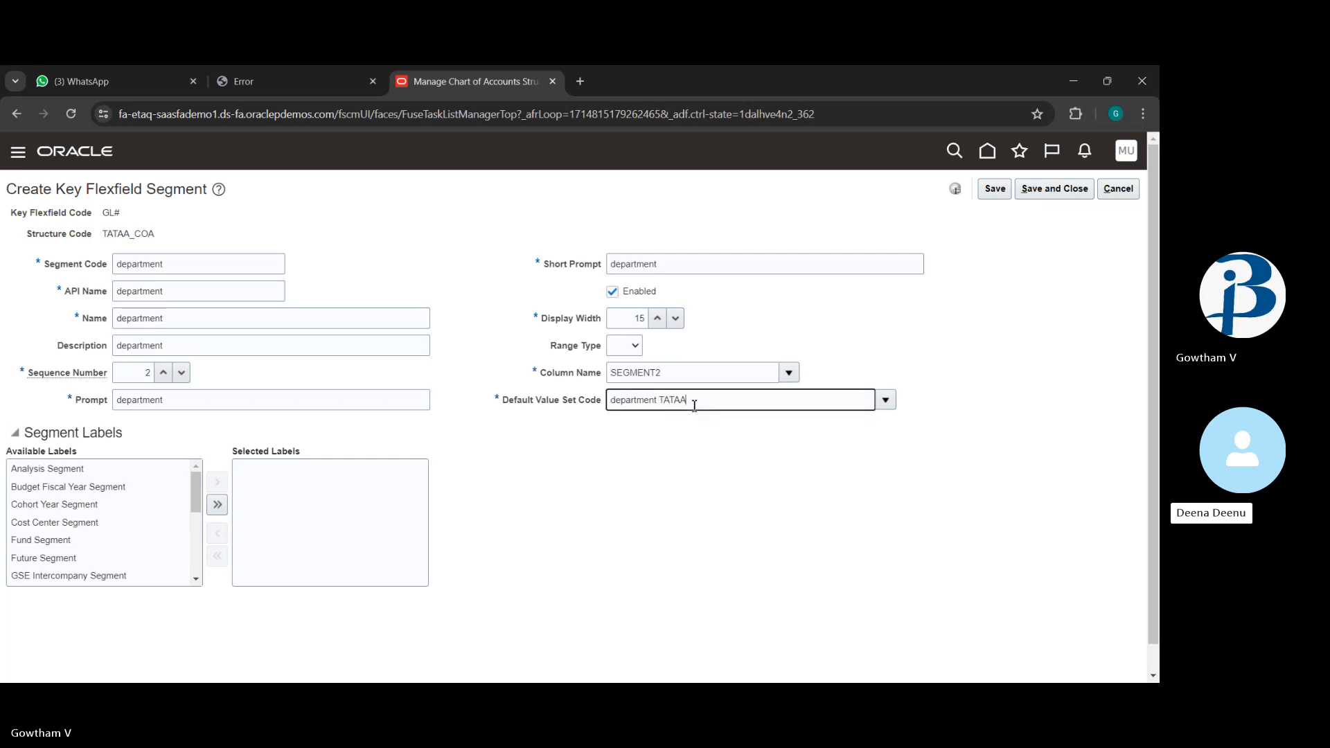
pyautogui.write('TATAA company')
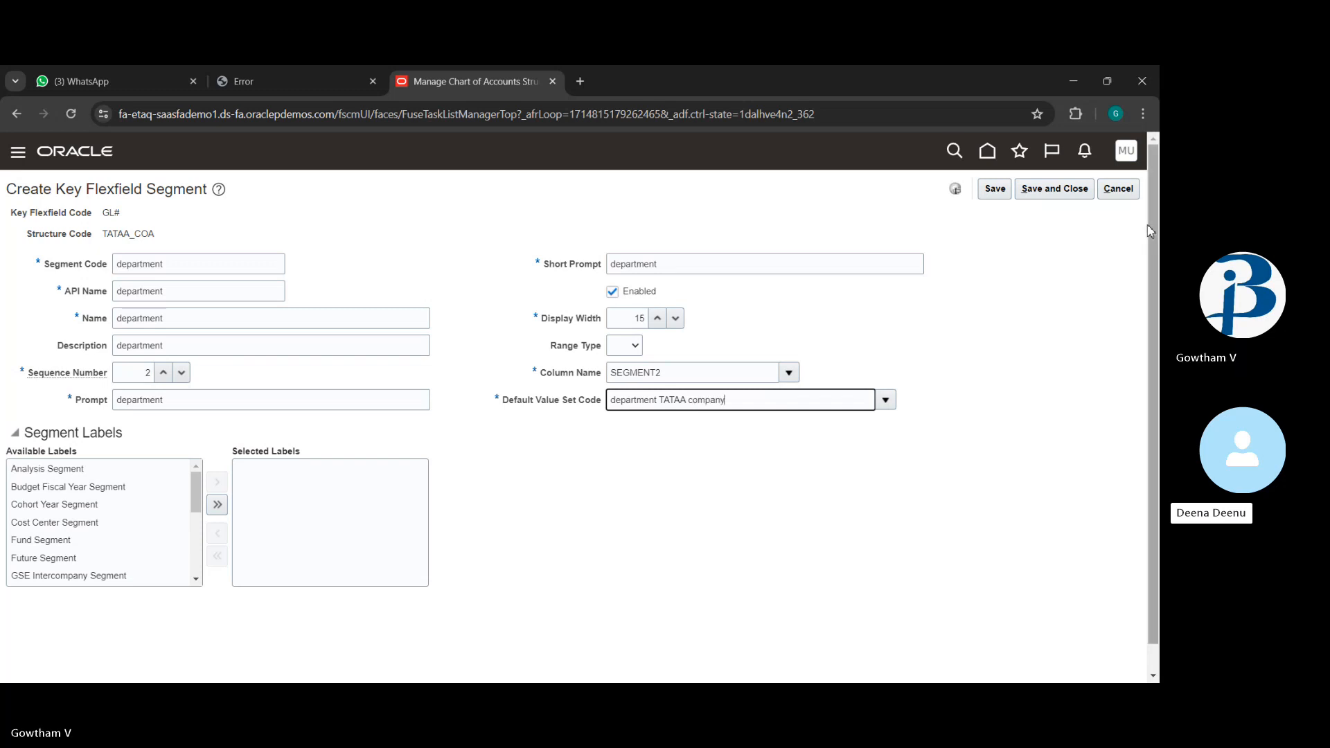
# Assign the Cost Center Segment label to the department segment, and save and close it.
pyautogui.click(89, 524)
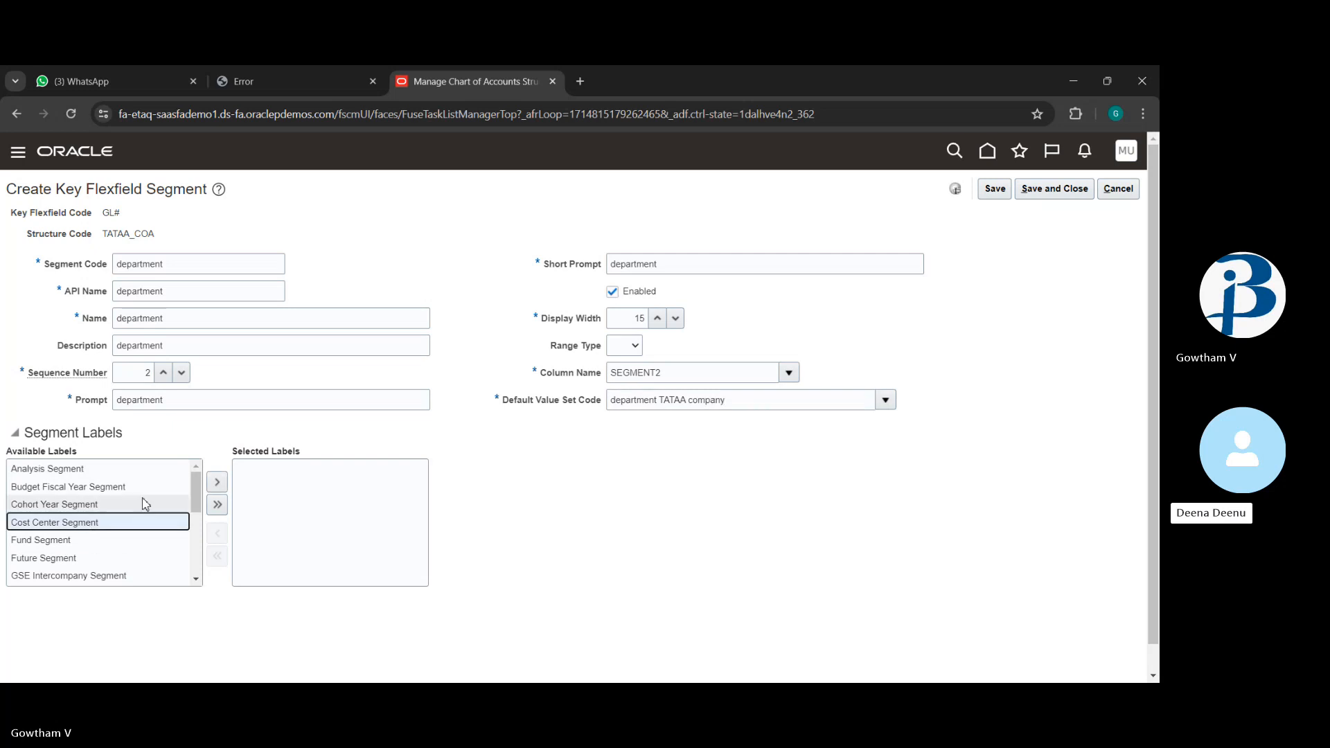
pyautogui.click(216, 482)
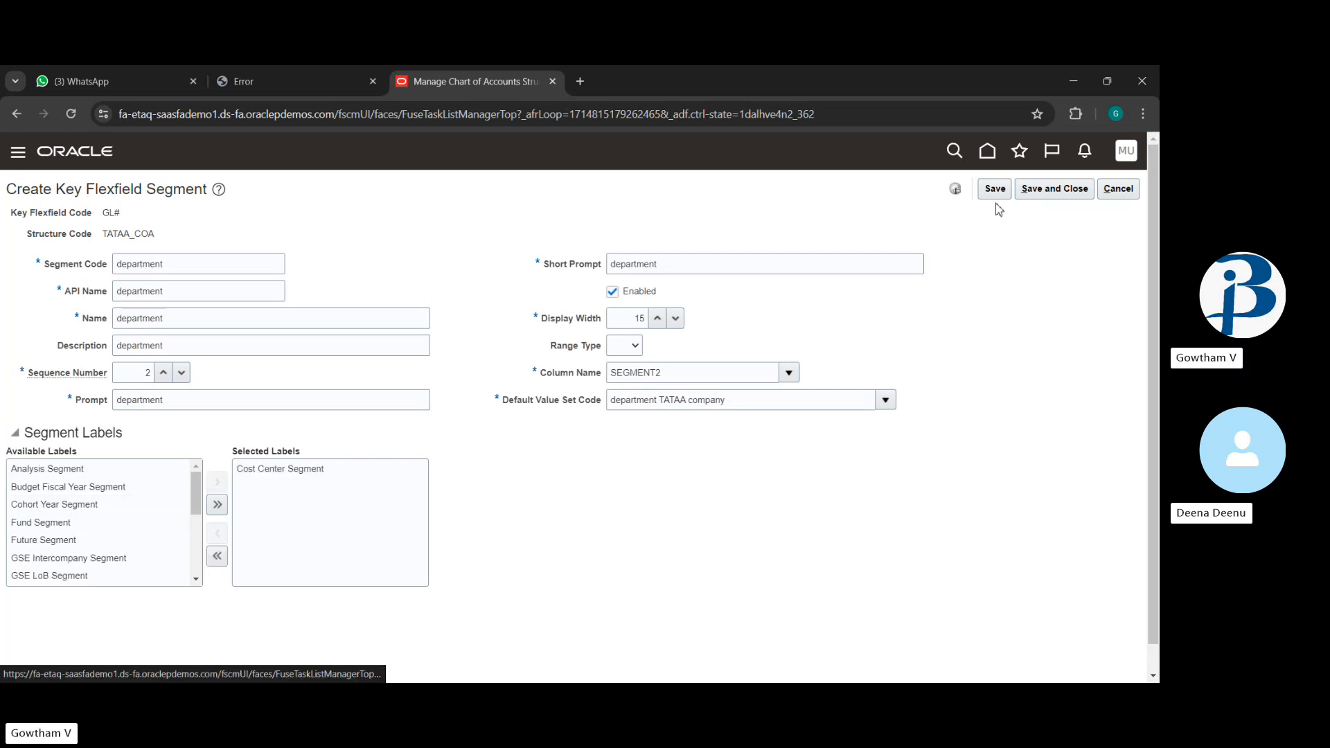
pyautogui.click(1050, 190)
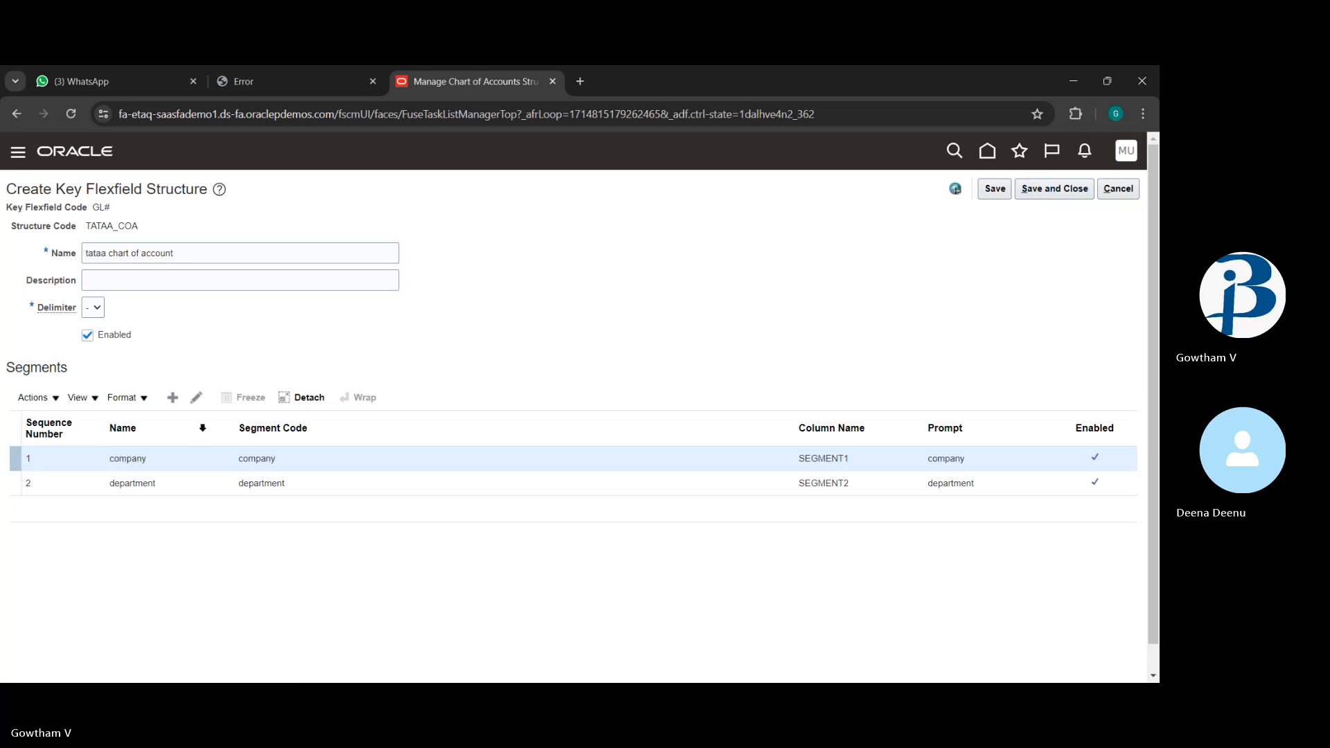
# Start a third segment with "account" as its segment code, API name, name and description.
pyautogui.click(199, 401)
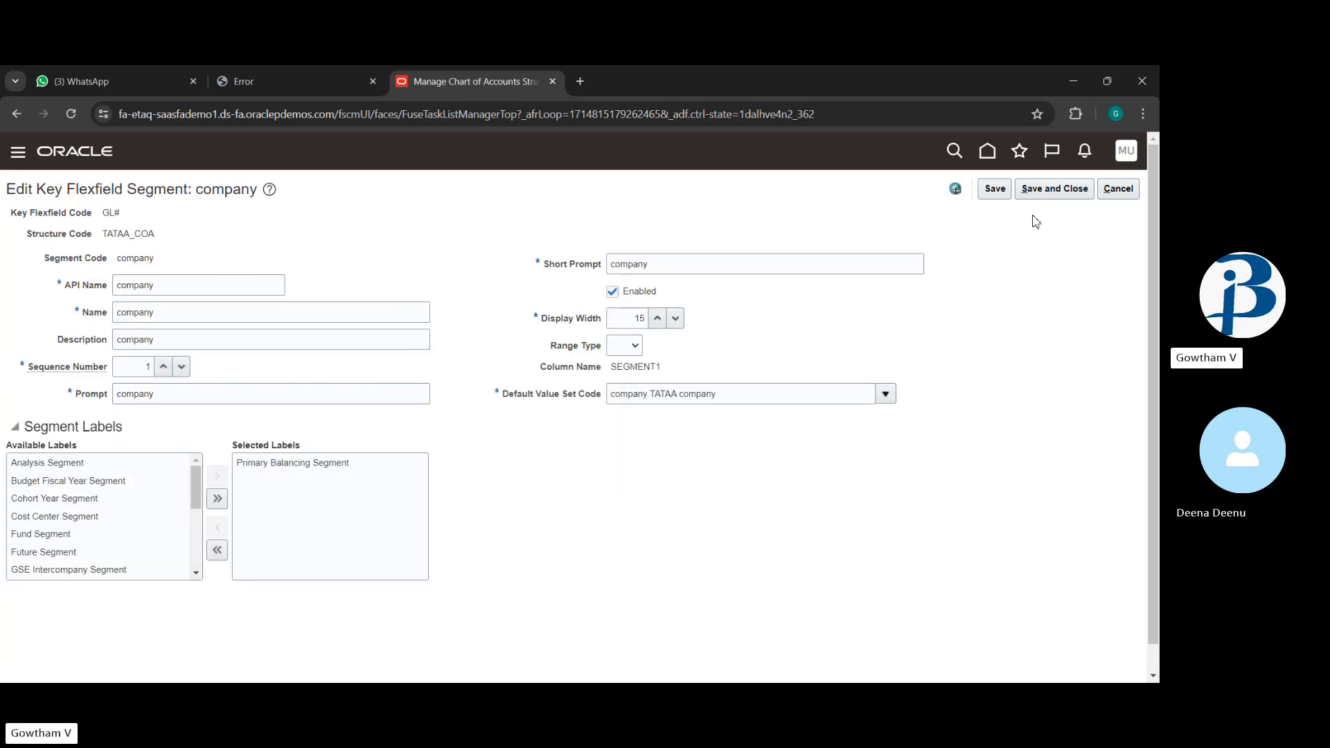
pyautogui.click(1119, 188)
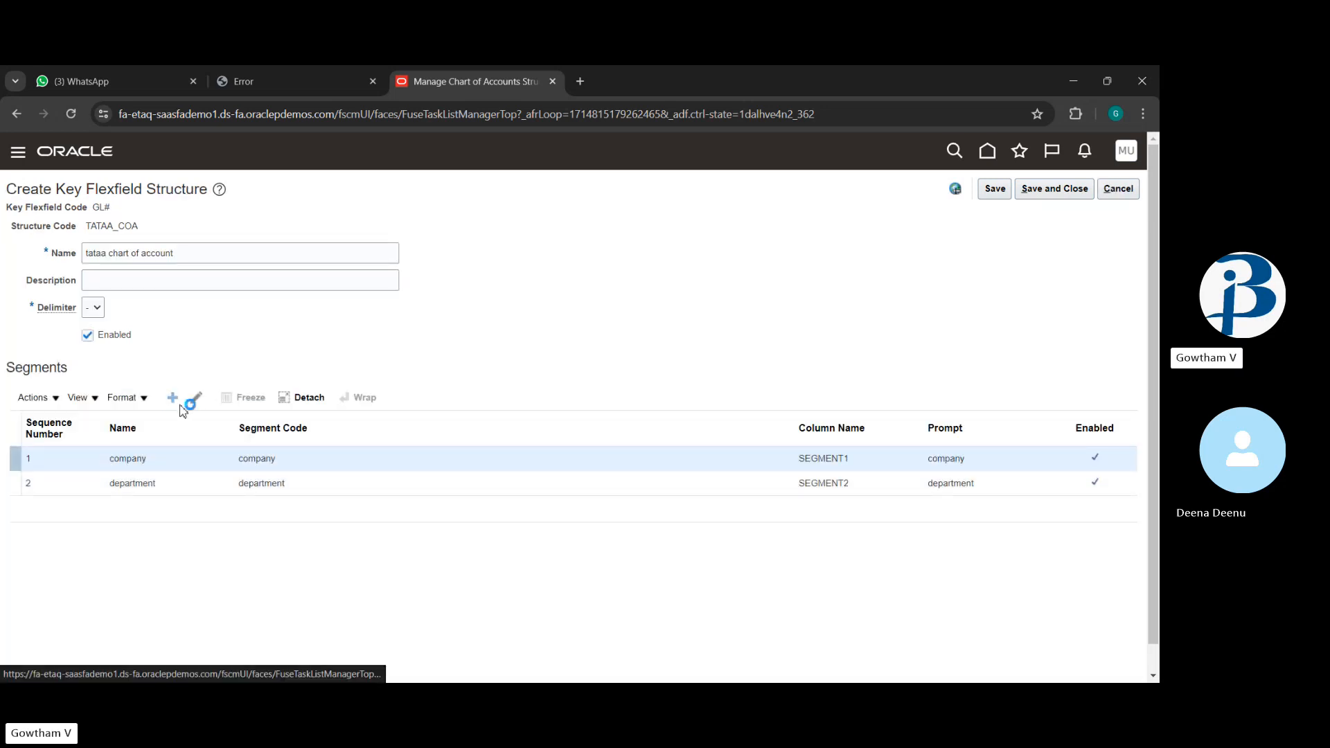
pyautogui.click(220, 266)
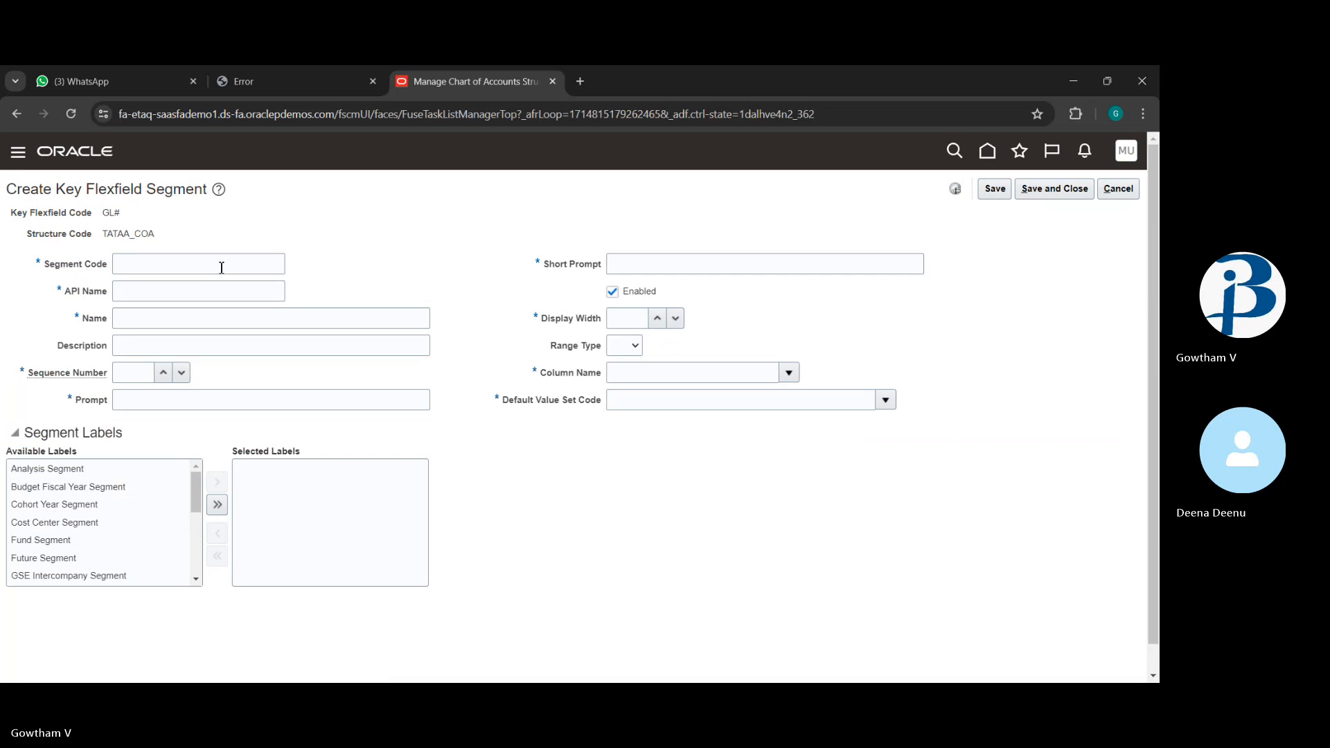
pyautogui.write('a')
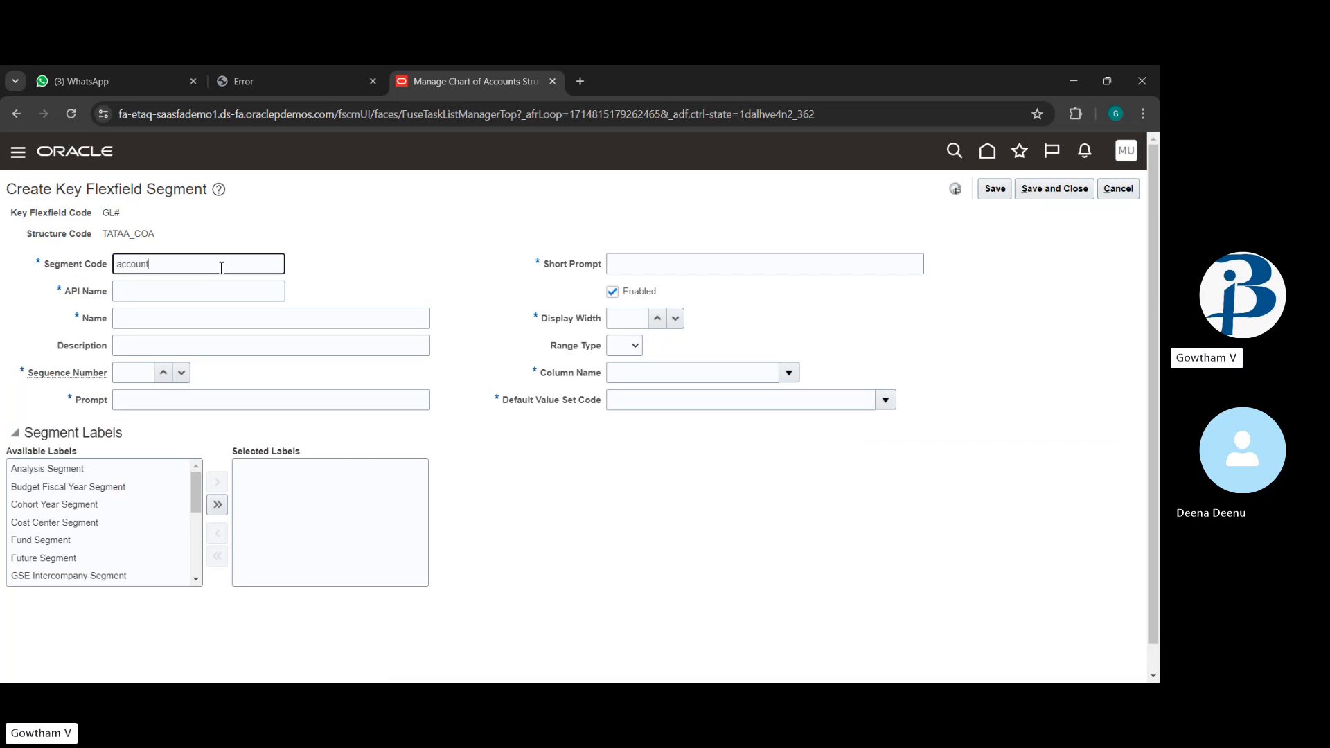
pyautogui.write('ccount')
pyautogui.moveTo(220, 268); pyautogui.dragTo(120, 271)
pyautogui.hotkey('ctrl', 'c')
pyautogui.click(231, 288)
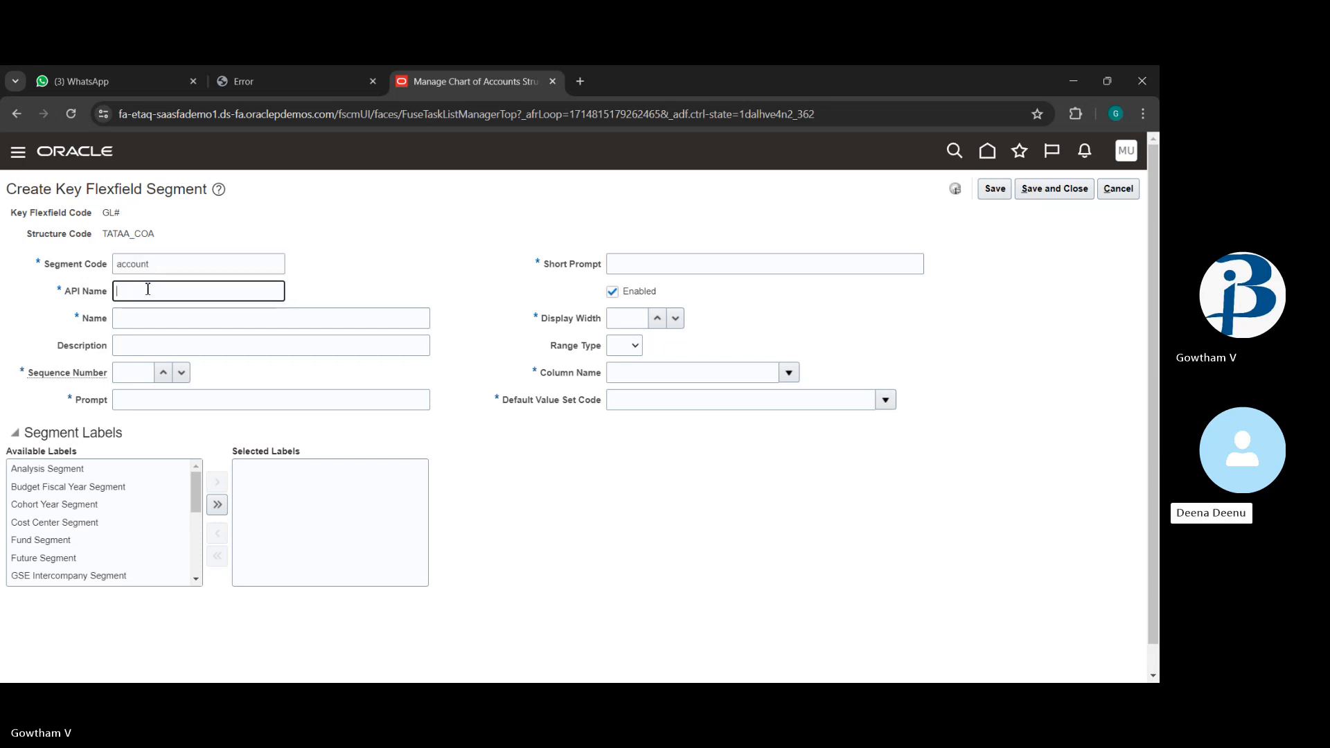
pyautogui.click(137, 322)
pyautogui.hotkey('ctrl', 'v')
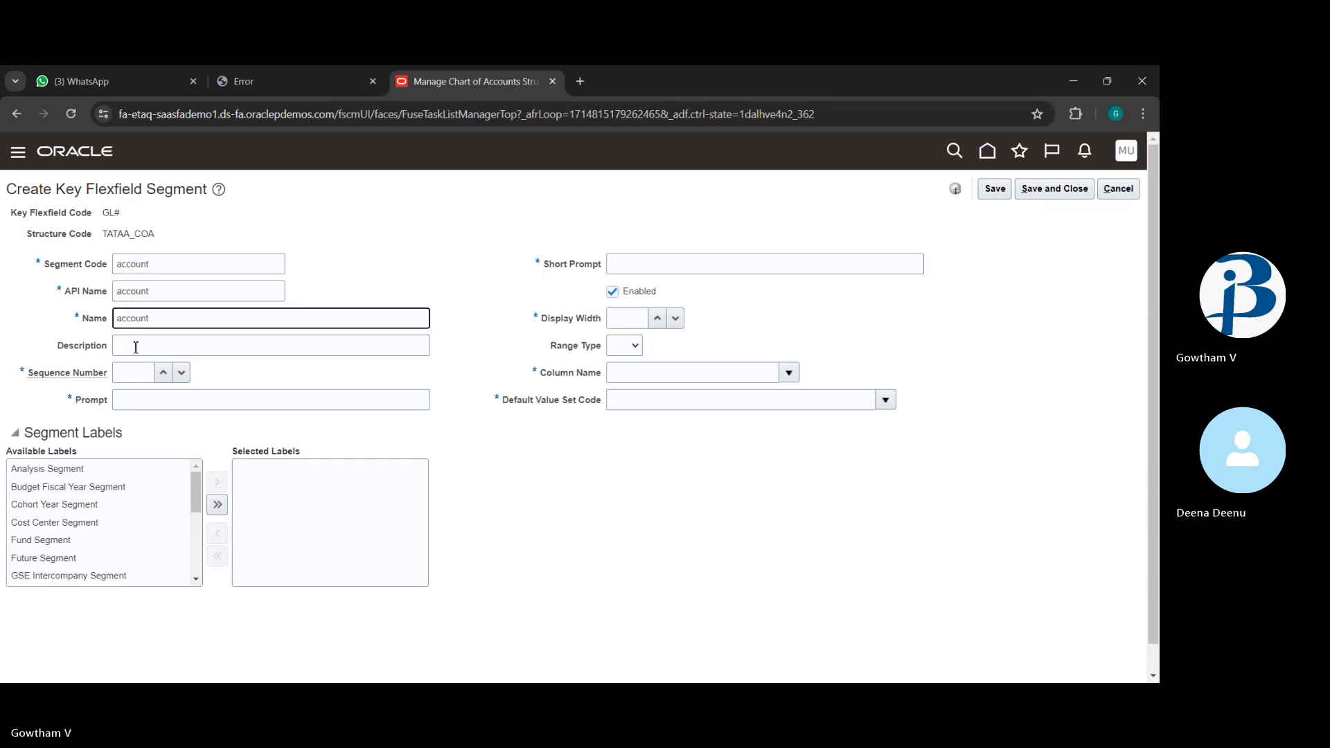
pyautogui.click(136, 347)
pyautogui.hotkey('ctrl', 'v')
# Give the account segment sequence number 3 and enter "account" as its prompt and short prompt.
pyautogui.click(130, 377)
pyautogui.write('3')
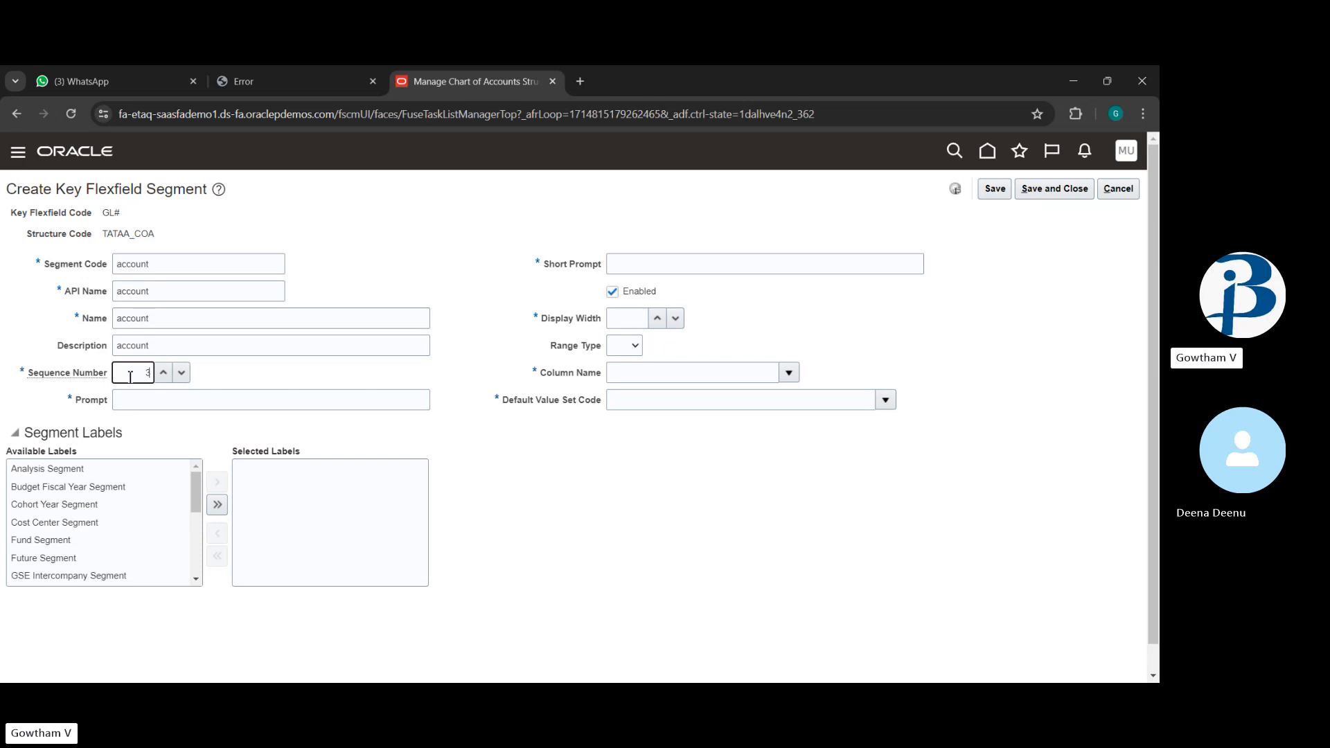
pyautogui.click(150, 400)
pyautogui.hotkey('ctrl', 'v')
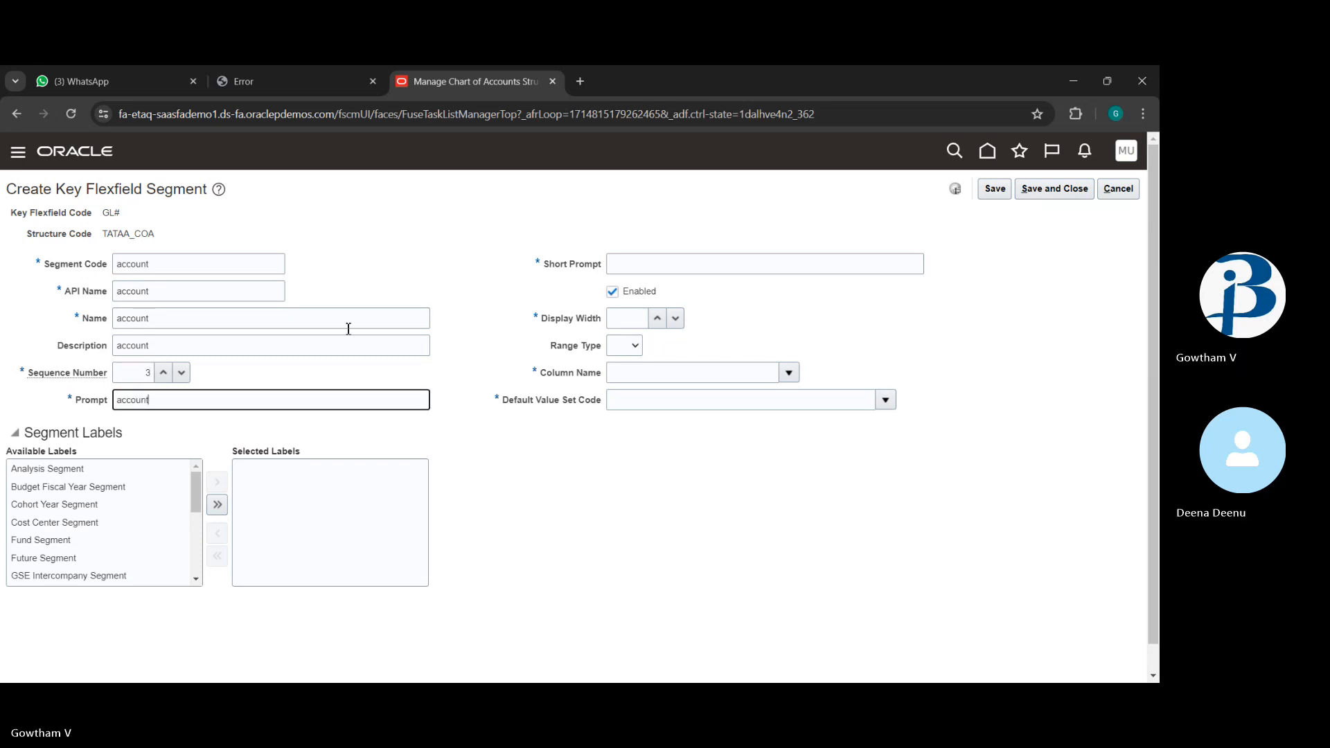
pyautogui.click(790, 269)
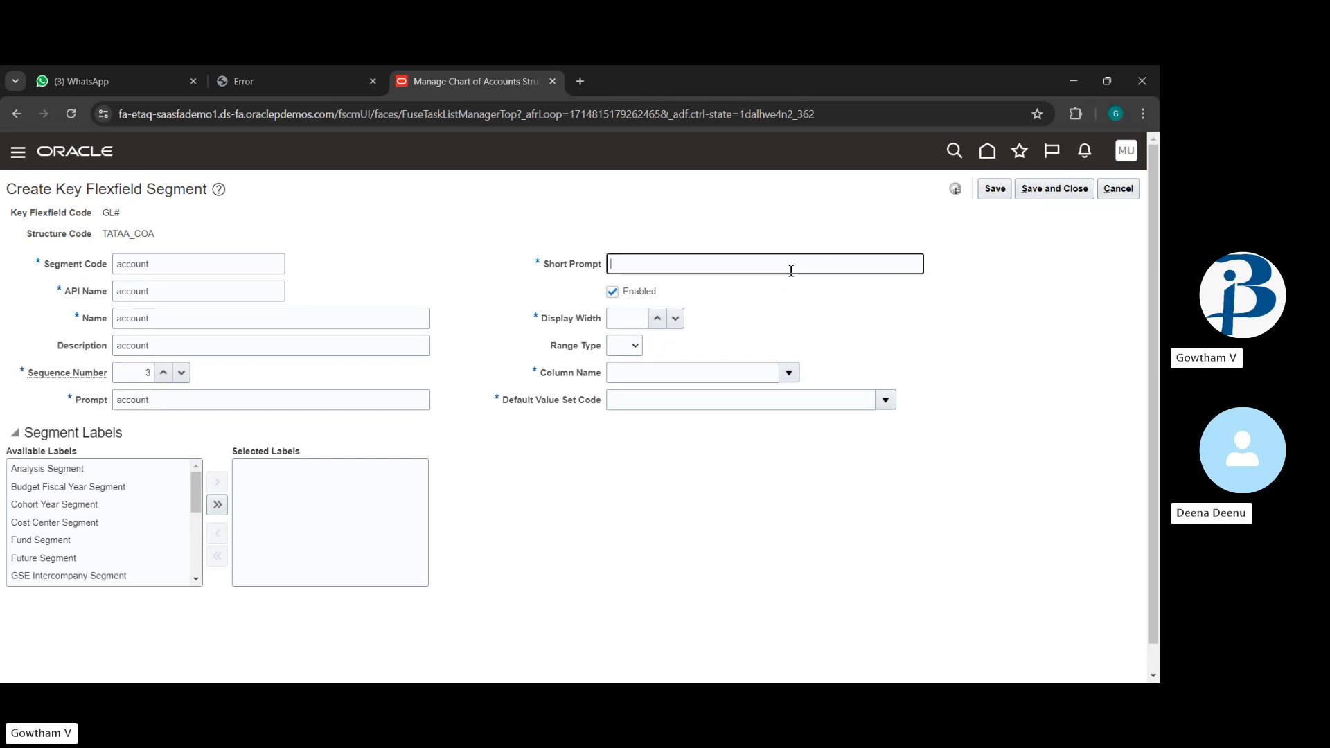
pyautogui.hotkey('ctrl', 'v')
# Set the account segment's display width to 15, column name to SEGMENT3 and default value set to "account TATAA company".
pyautogui.click(648, 323)
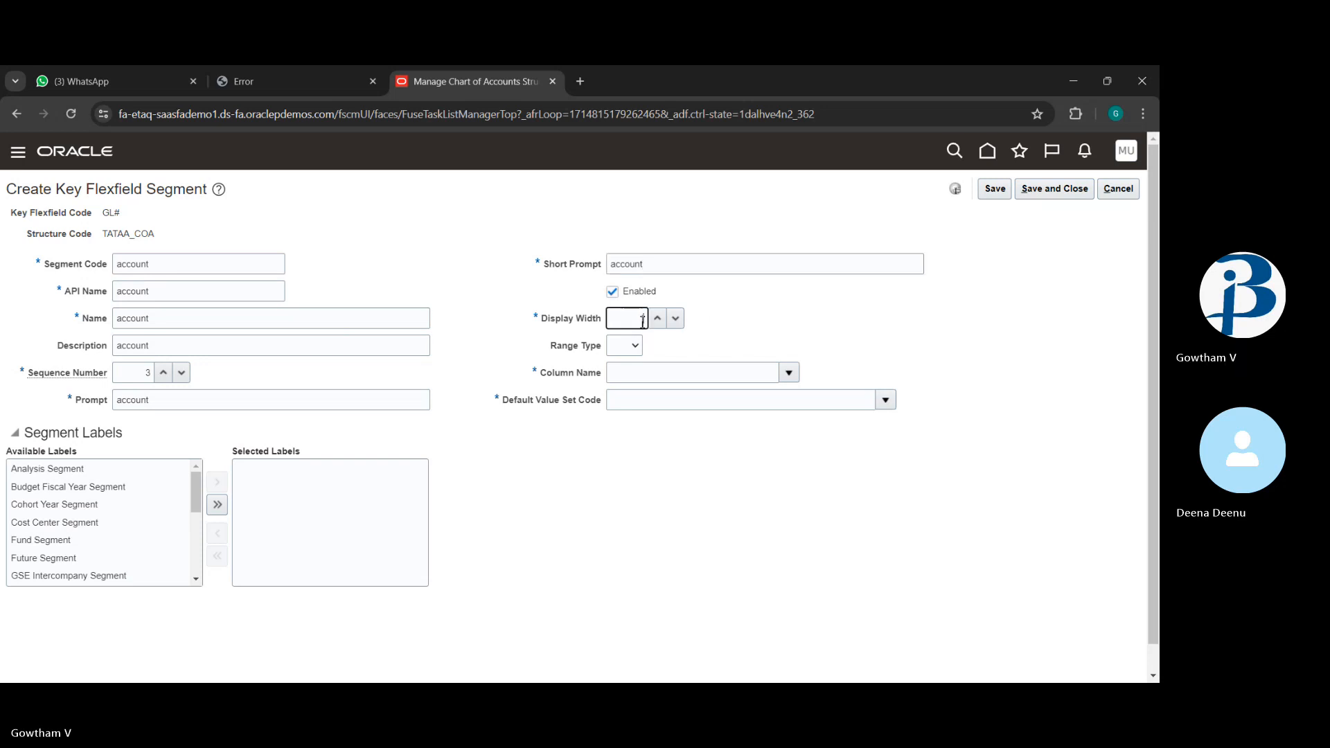
pyautogui.write('15')
pyautogui.click(788, 374)
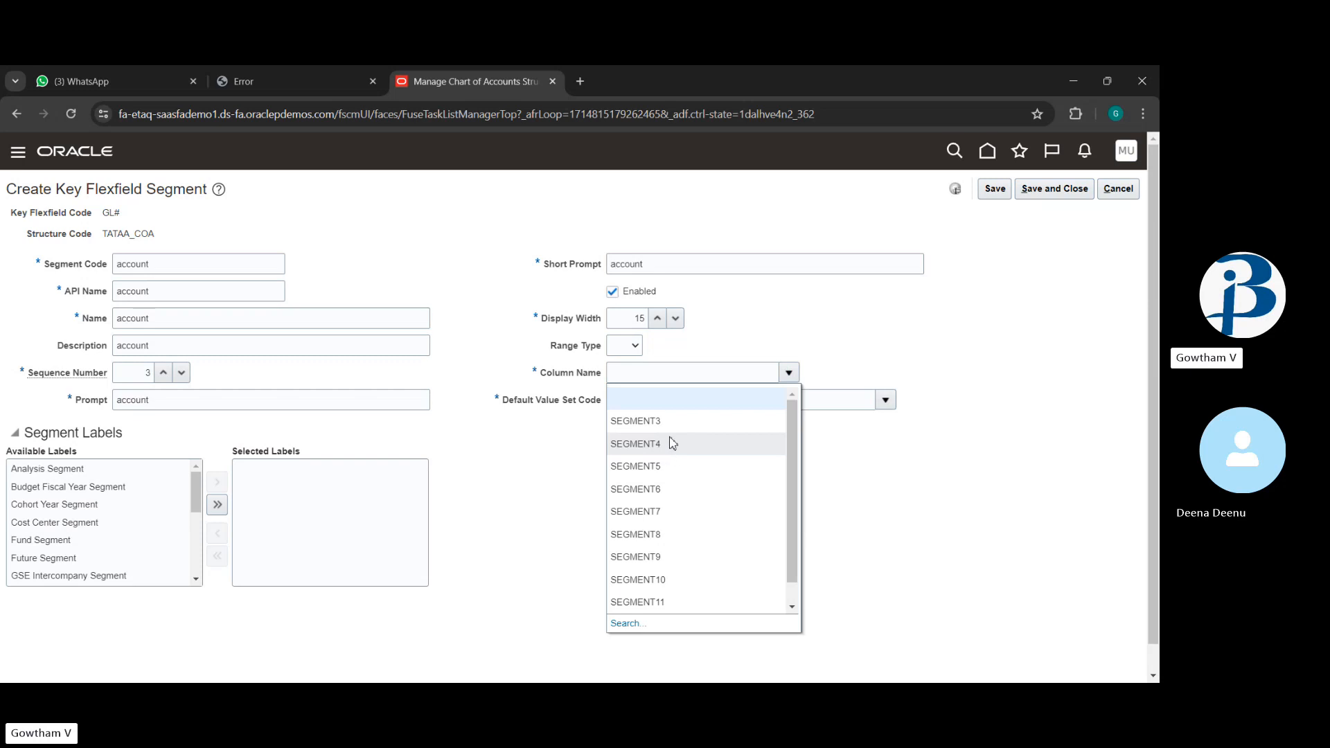
pyautogui.click(763, 406)
pyautogui.click(807, 408)
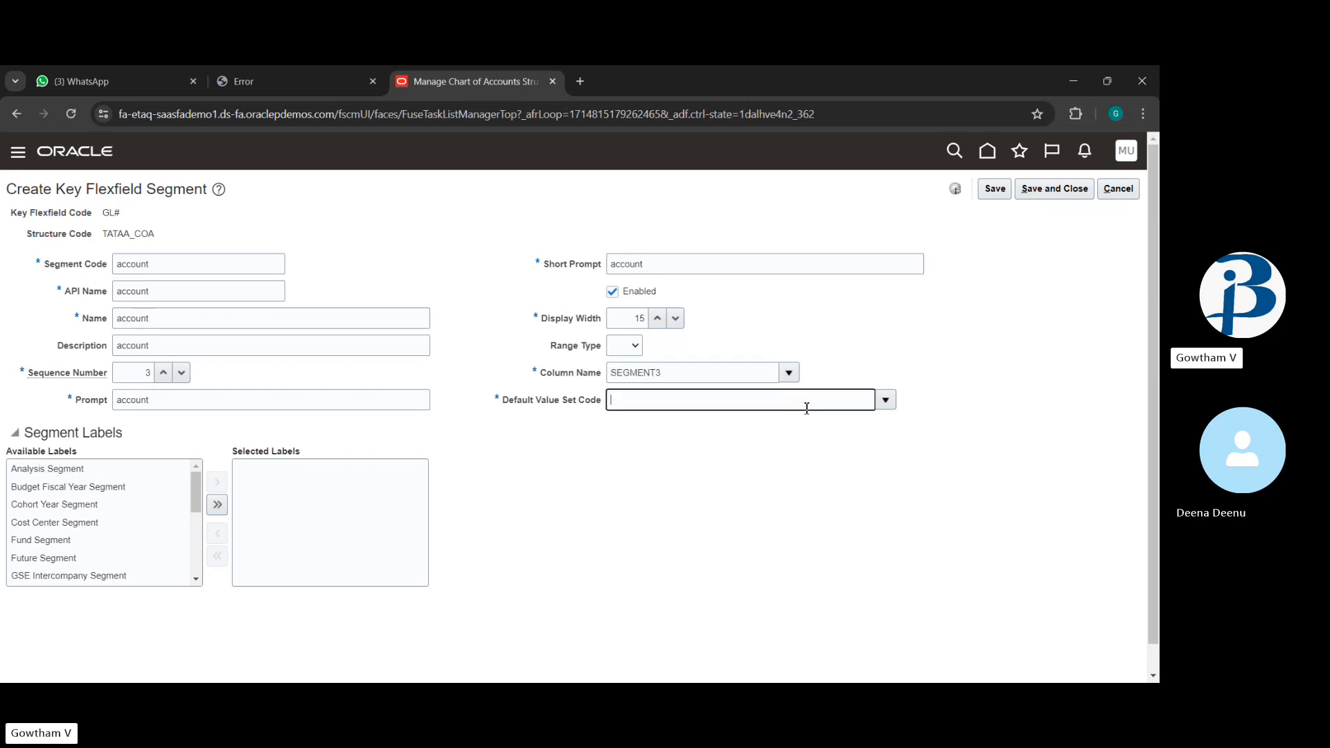
pyautogui.write('account TA')
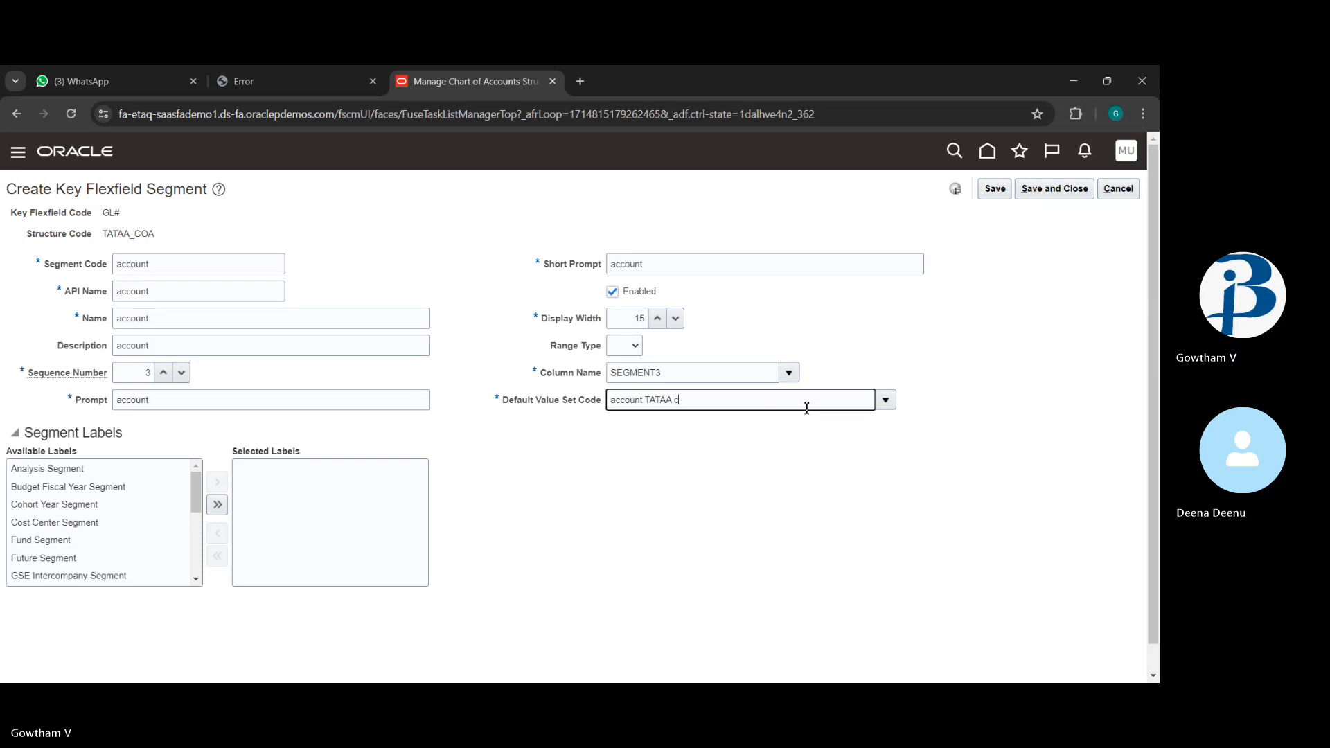
pyautogui.write('TAA comany')
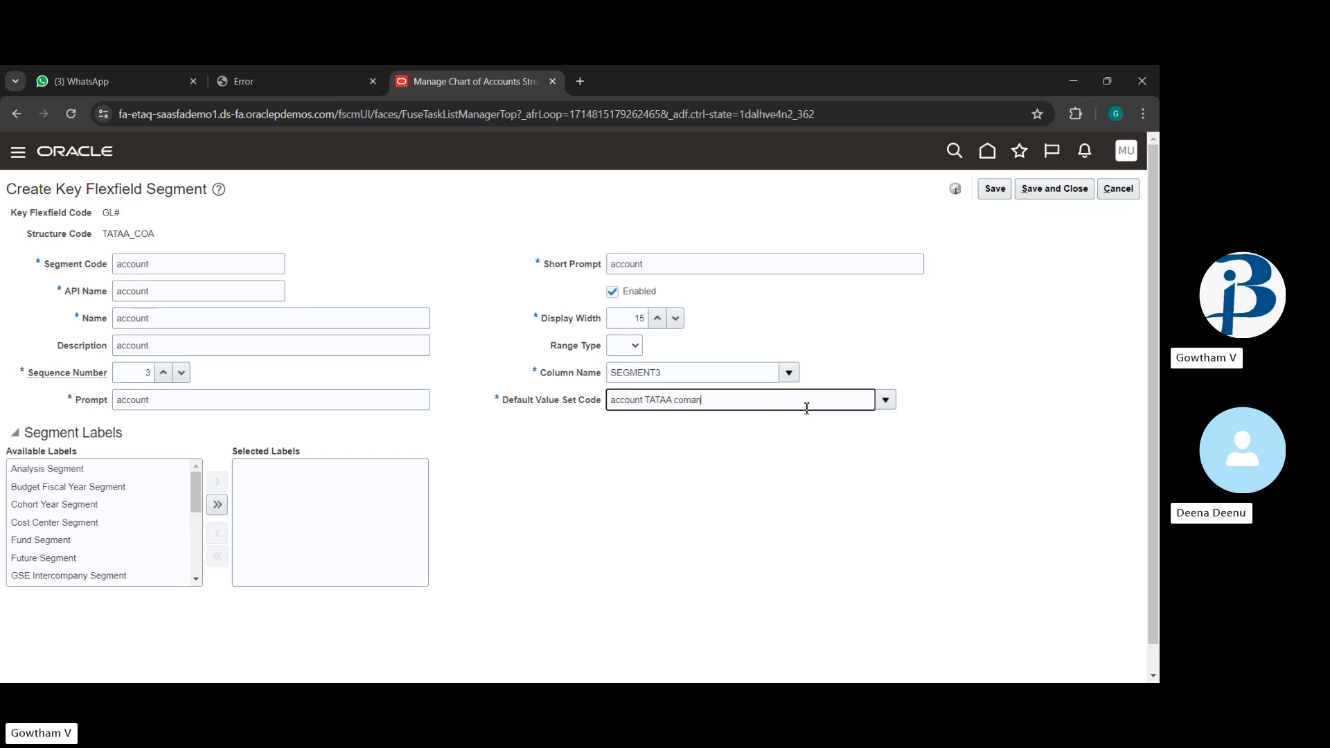
pyautogui.press('BackSpace')
pyautogui.press('BackSpace')
pyautogui.press('BackSpace')
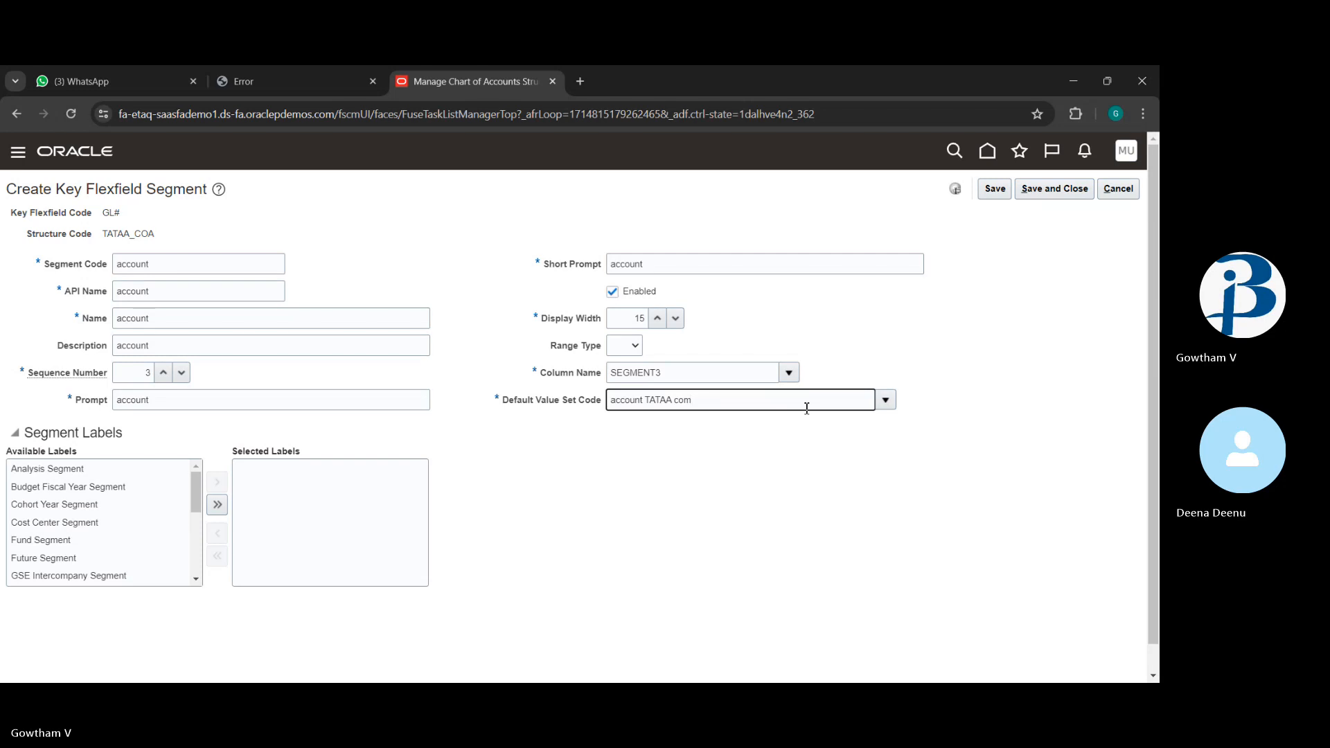
pyautogui.write('pany')
# Assign the Natural Account Segment label to the account segment, and save and close it.
pyautogui.scroll(-2, 61, 551)
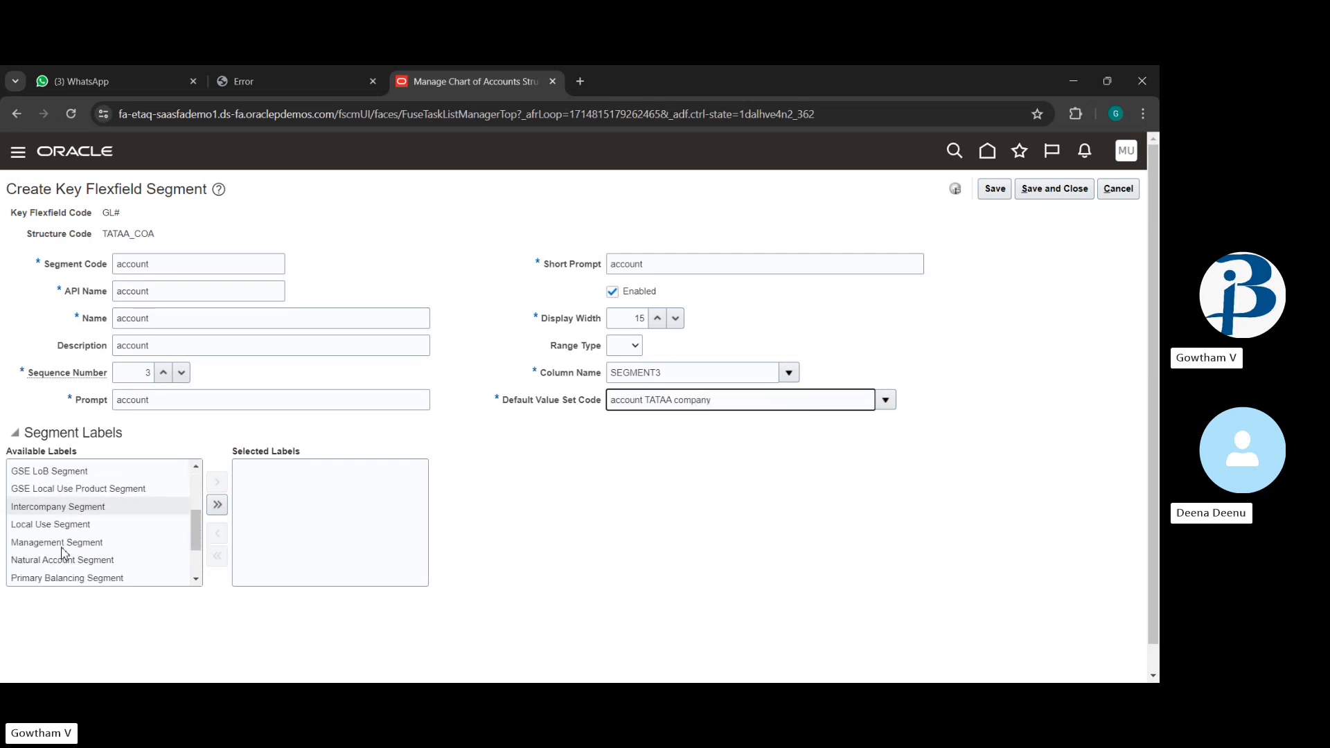
pyautogui.scroll(-1, 61, 551)
pyautogui.click(72, 547)
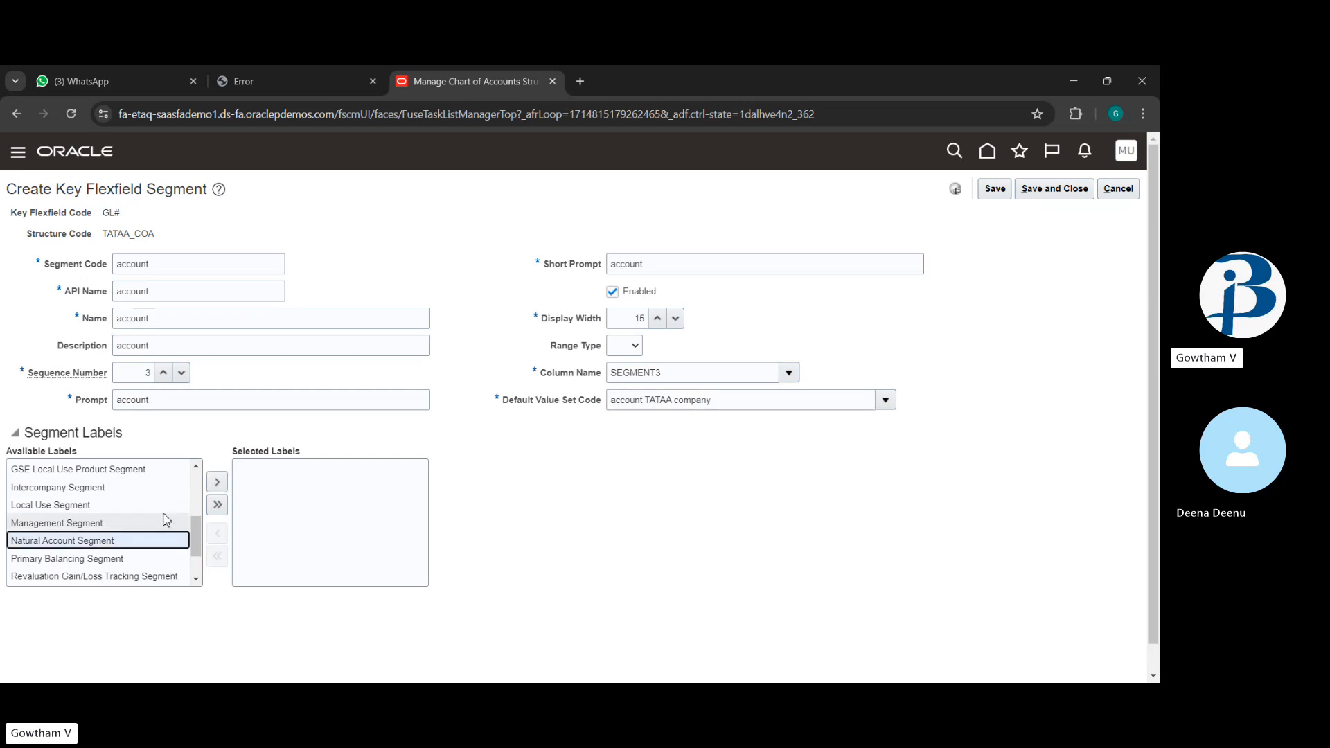
pyautogui.click(217, 483)
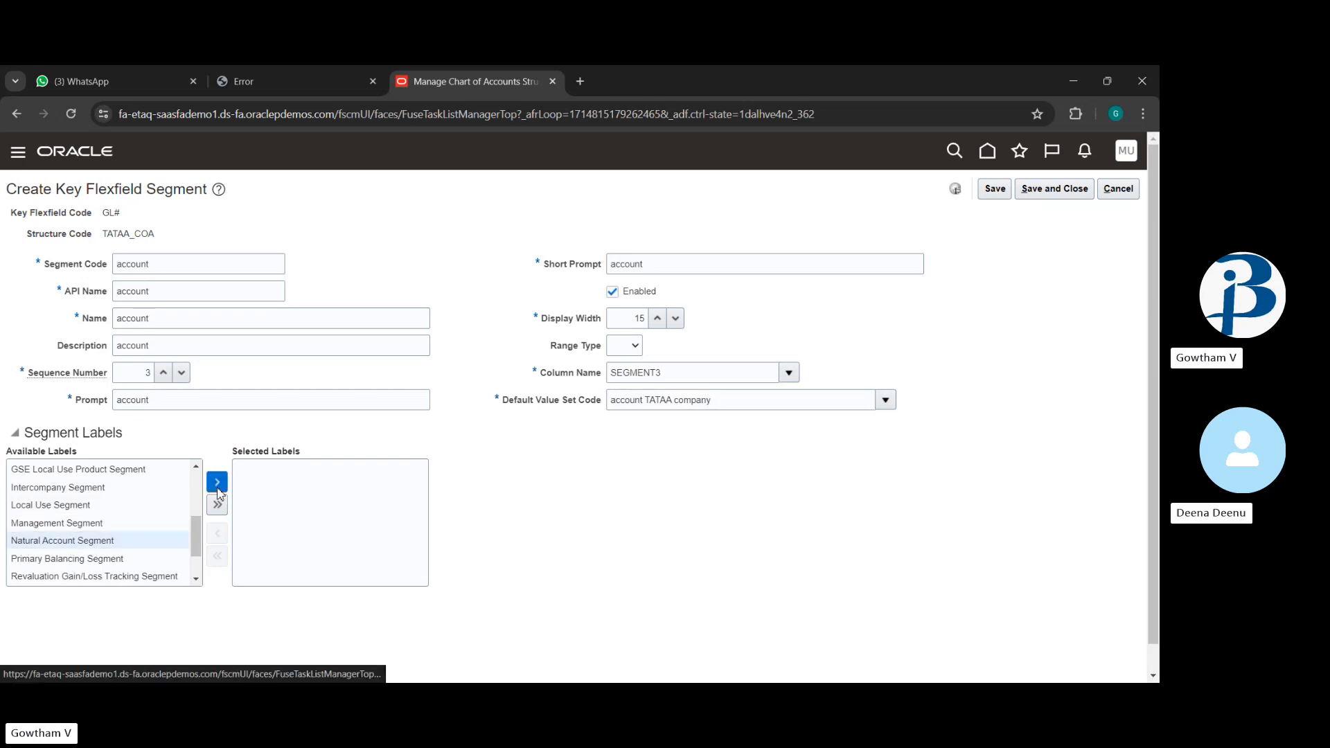
pyautogui.click(1054, 189)
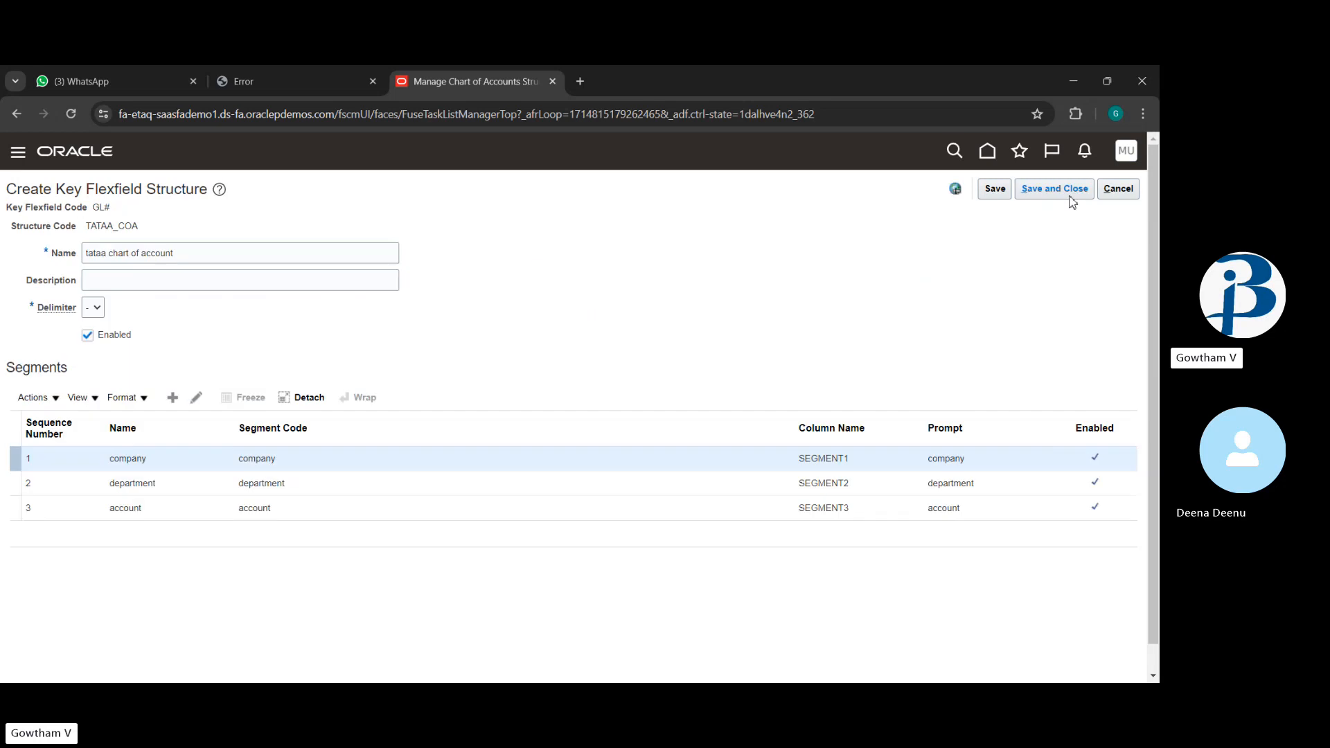
# Start a fourth segment with "units" as its segment code, API name, name and description.
pyautogui.click(173, 397)
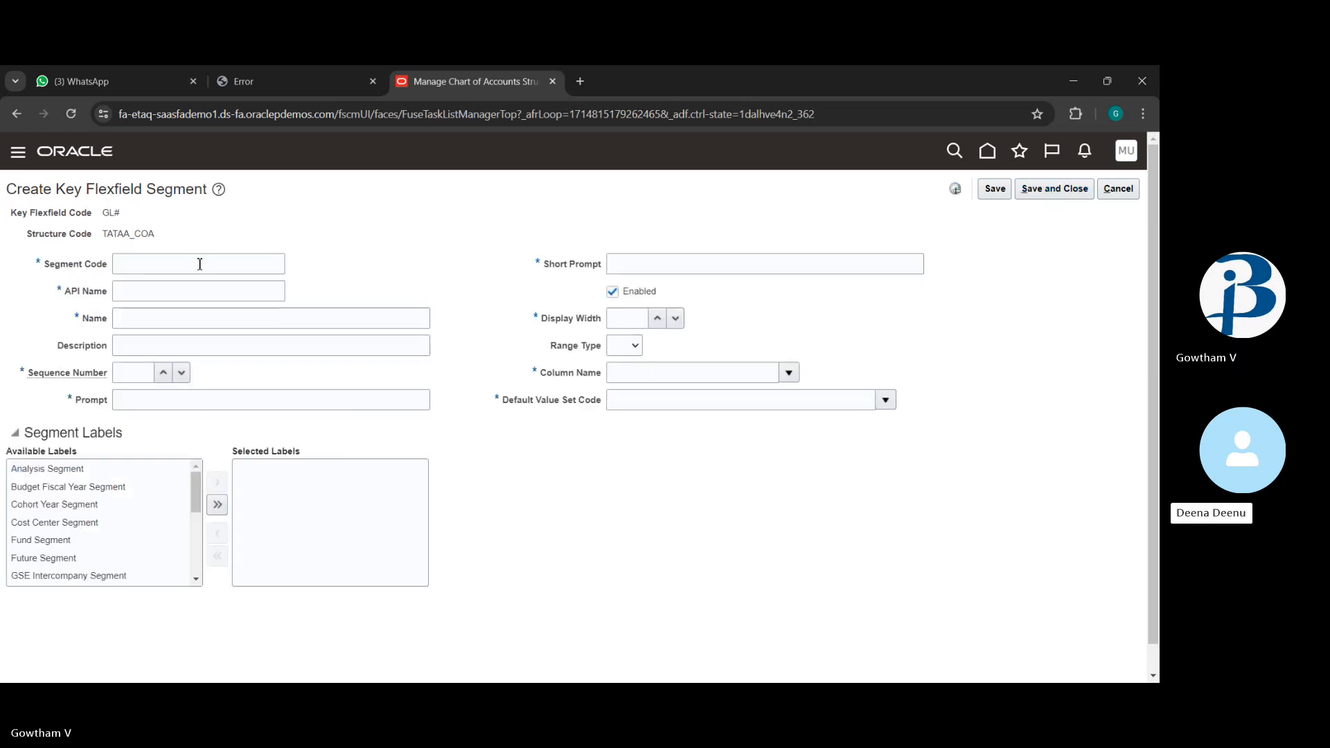
pyautogui.click(199, 264)
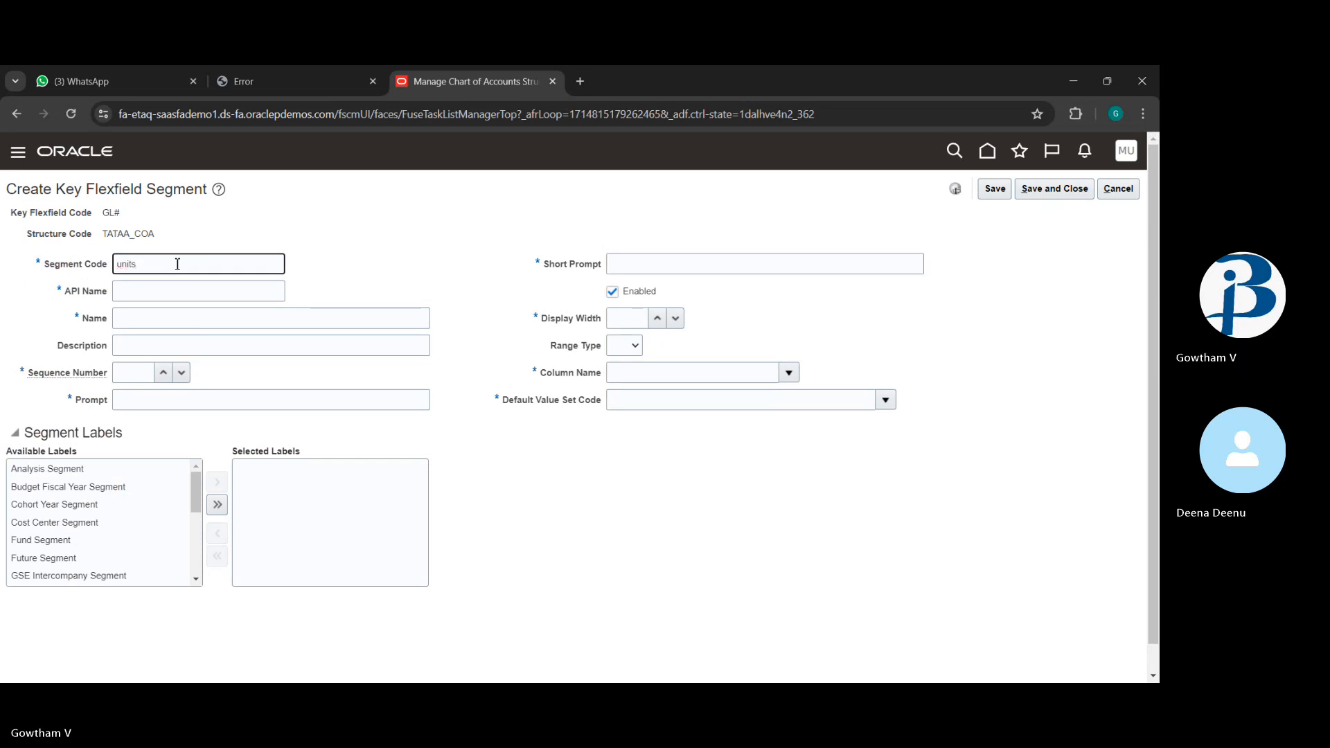
pyautogui.moveTo(119, 266); pyautogui.dragTo(158, 266)
pyautogui.hotkey('ctrl', 'c')
pyautogui.click(159, 299)
pyautogui.hotkey('ctrl', 'v')
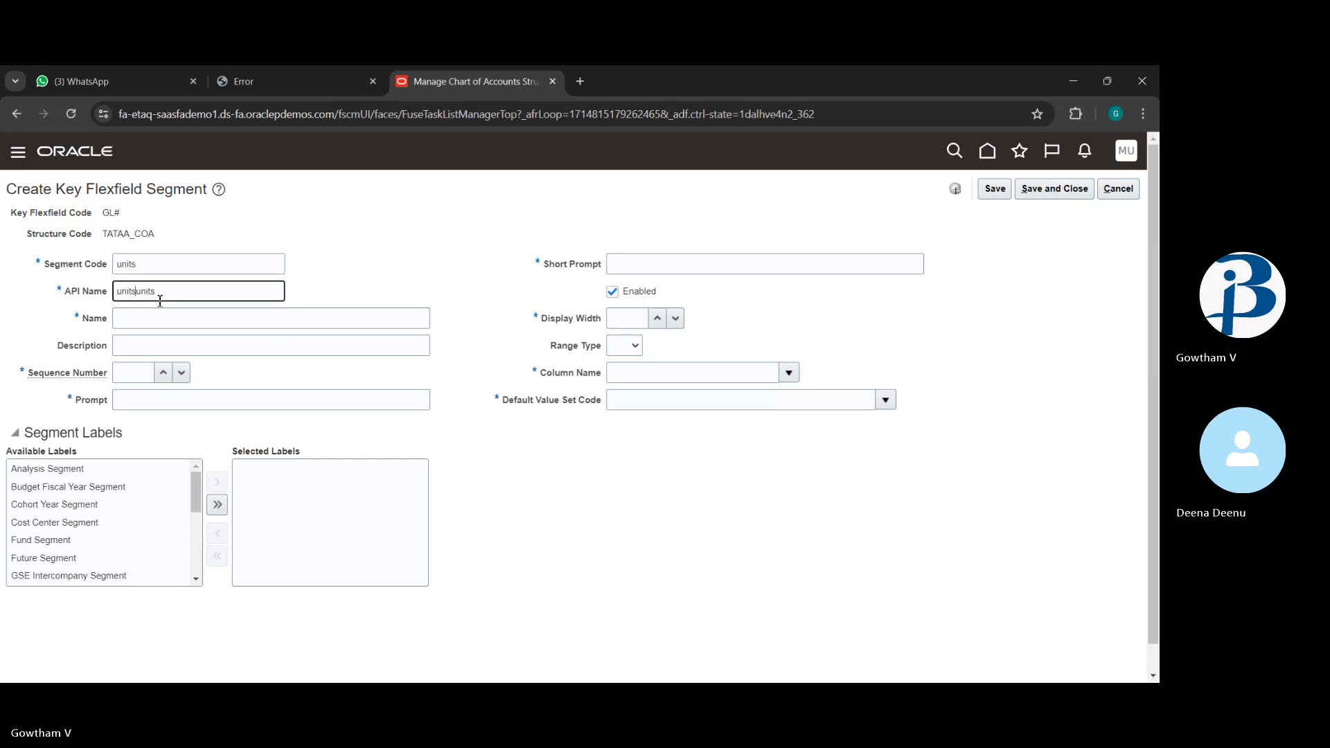
pyautogui.press('Delete')
pyautogui.press('Delete')
pyautogui.press('Delete')
pyautogui.press('Delete')
pyautogui.press('Delete')
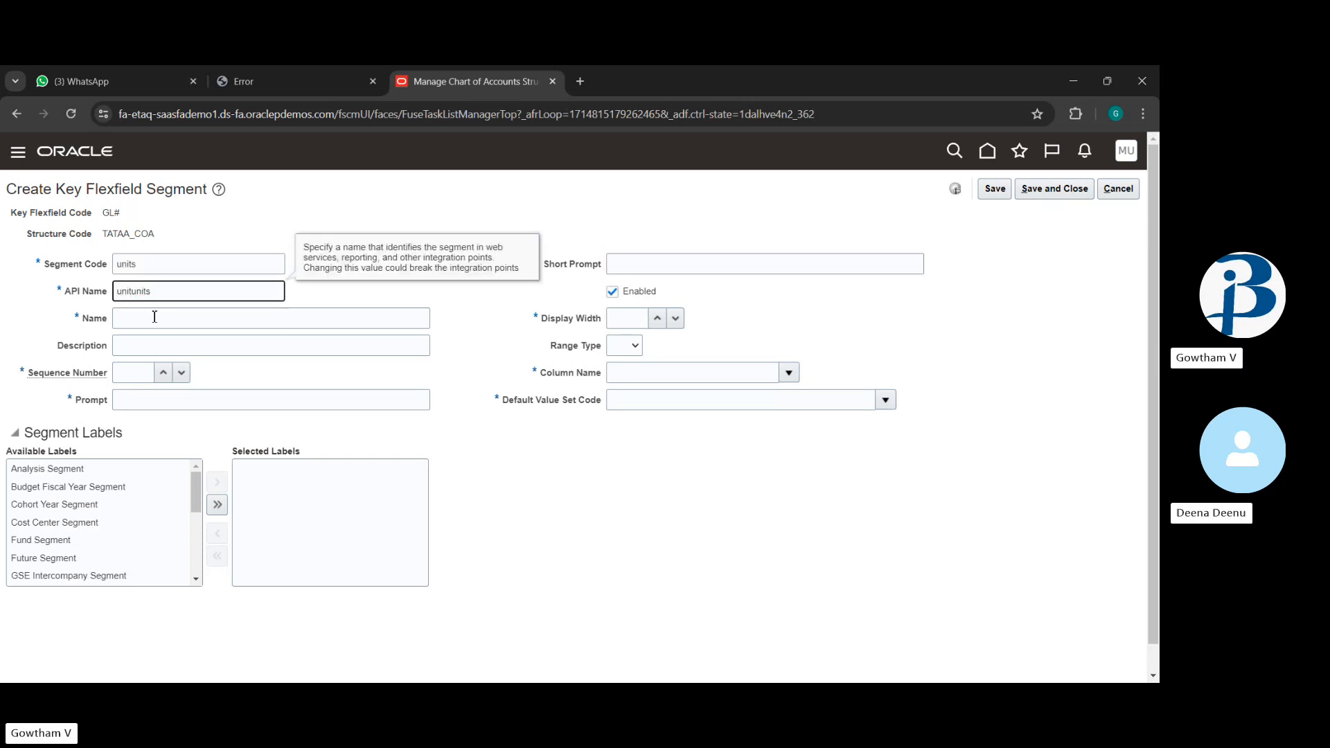
pyautogui.click(155, 317)
pyautogui.hotkey('ctrl', 'v')
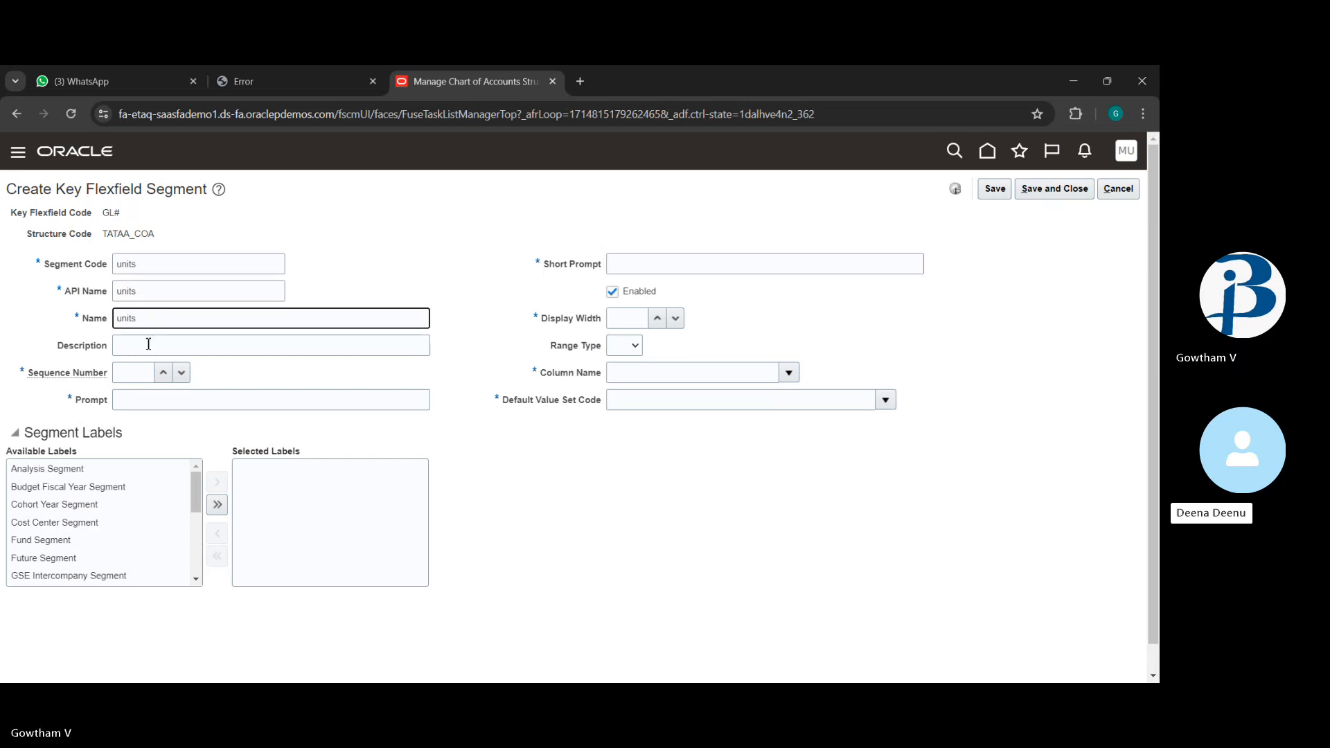
pyautogui.click(148, 345)
pyautogui.hotkey('ctrl', 'v')
# Give the units segment sequence number 4 and enter "units" as its prompt and short prompt.
pyautogui.click(134, 373)
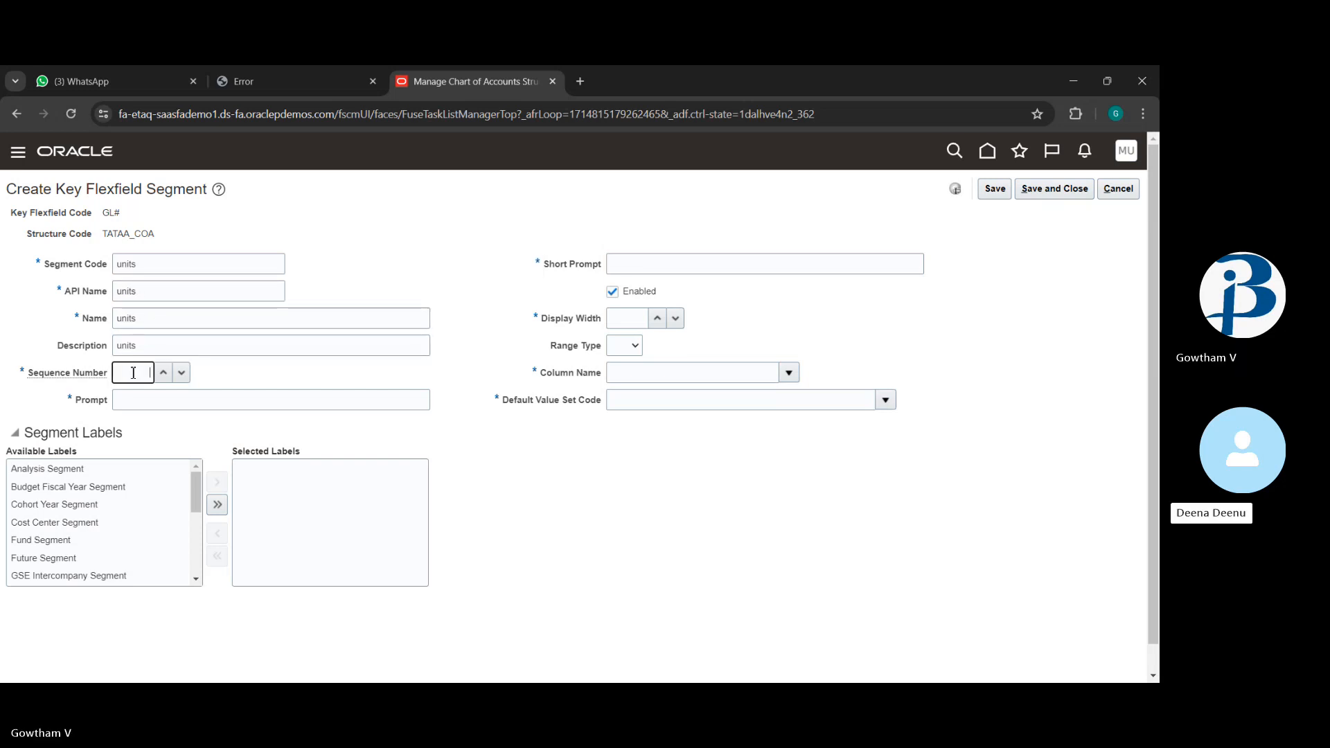
pyautogui.click(149, 399)
pyautogui.hotkey('ctrl', 'v')
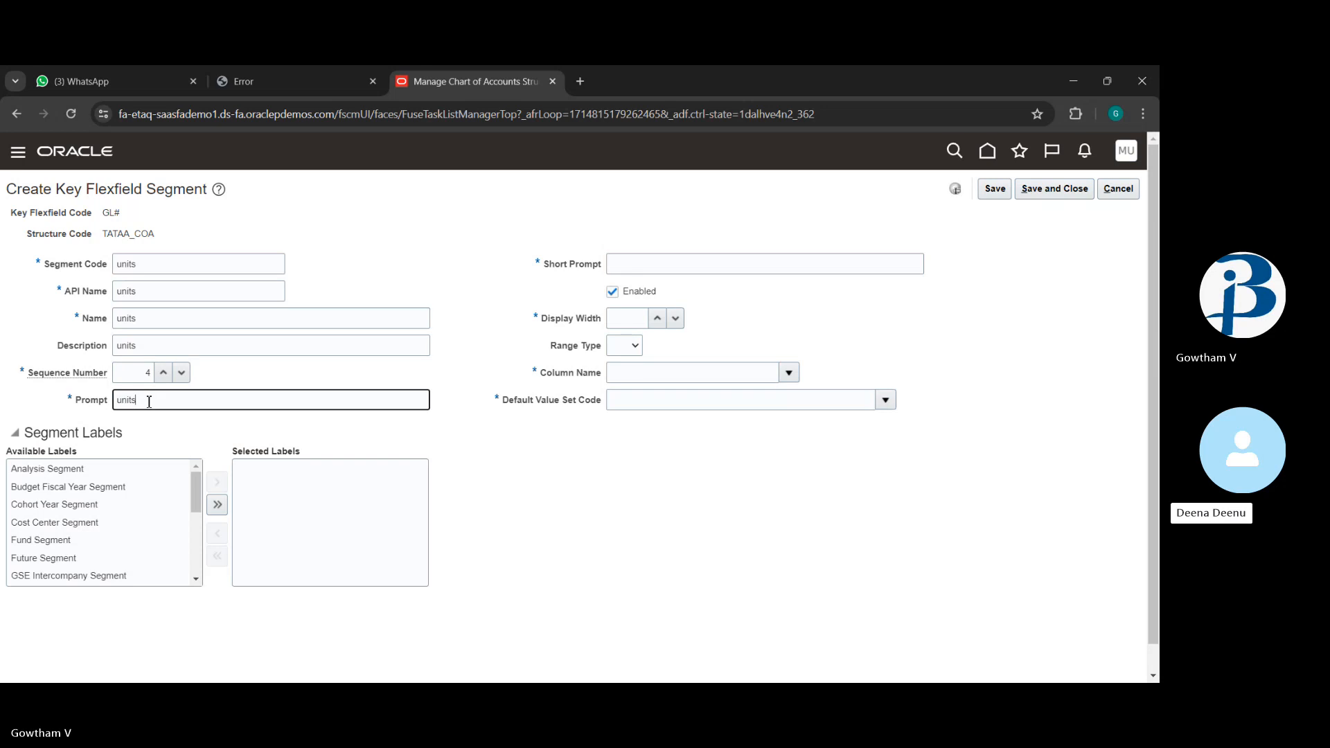
pyautogui.click(683, 269)
pyautogui.hotkey('ctrl', 'v')
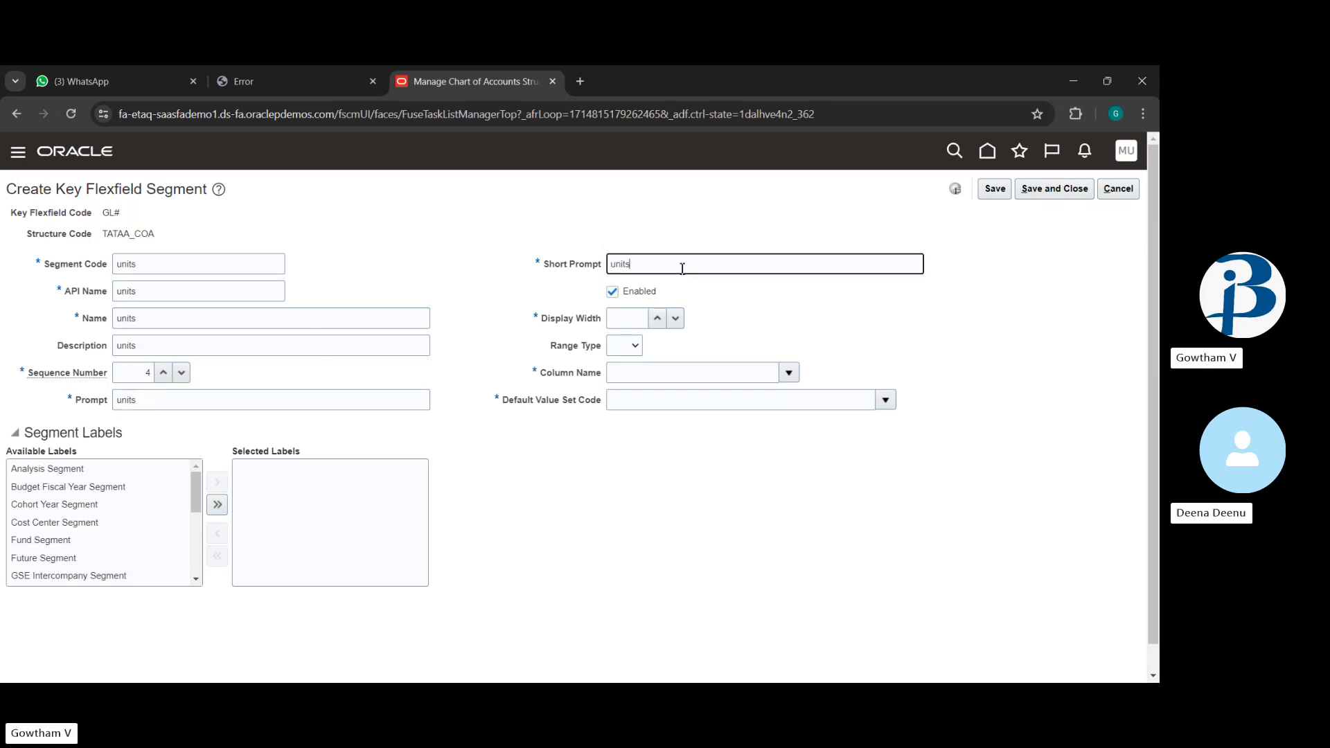
# Set the units segment's display width to 15, column name to SEGMENT4 and default value set to "units TATAA company".
pyautogui.click(624, 322)
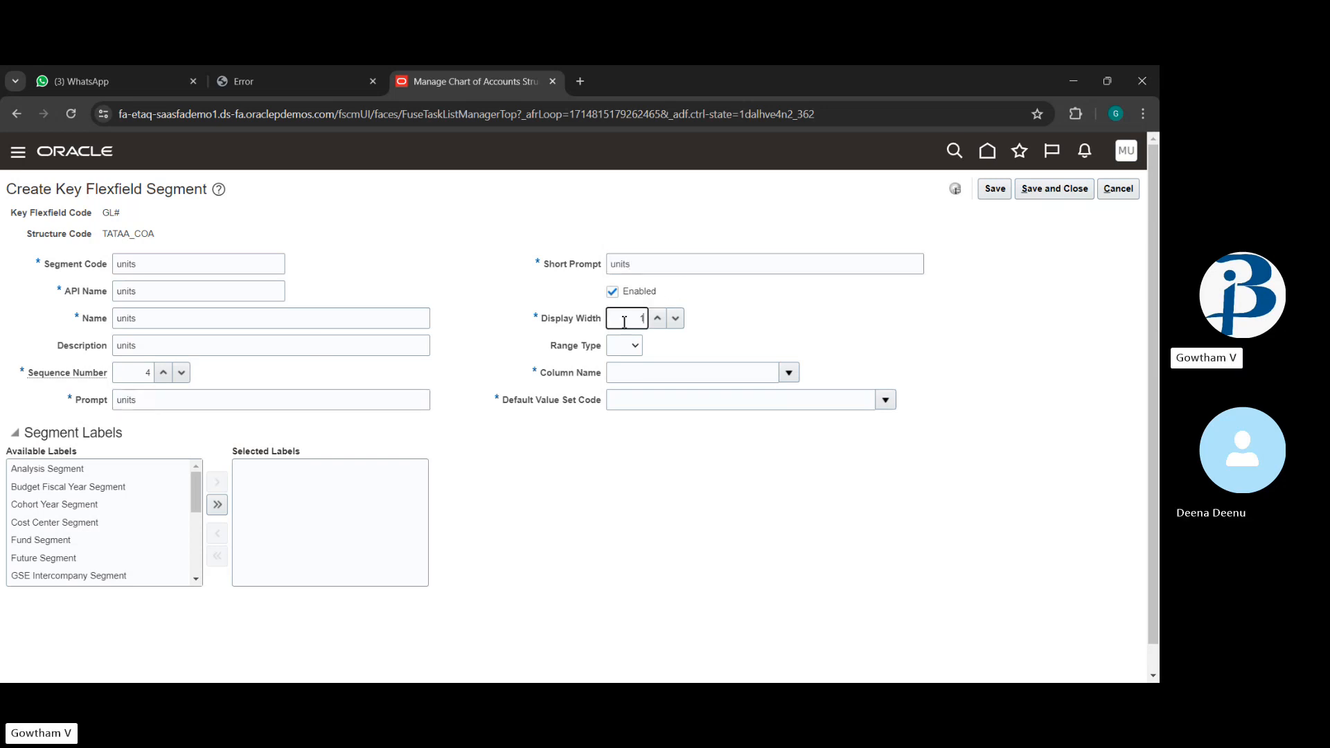
pyautogui.click(793, 379)
pyautogui.click(696, 447)
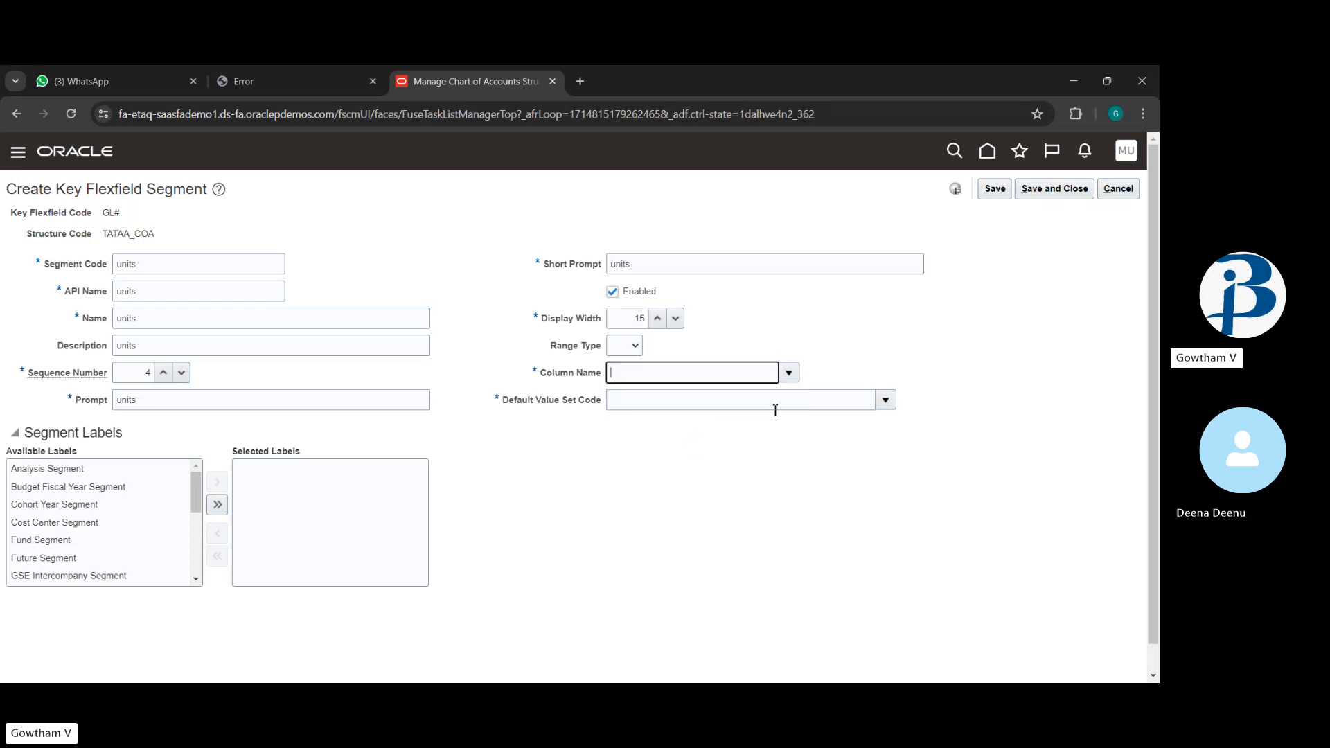
pyautogui.click(778, 404)
pyautogui.hotkey('ctrl', 'v')
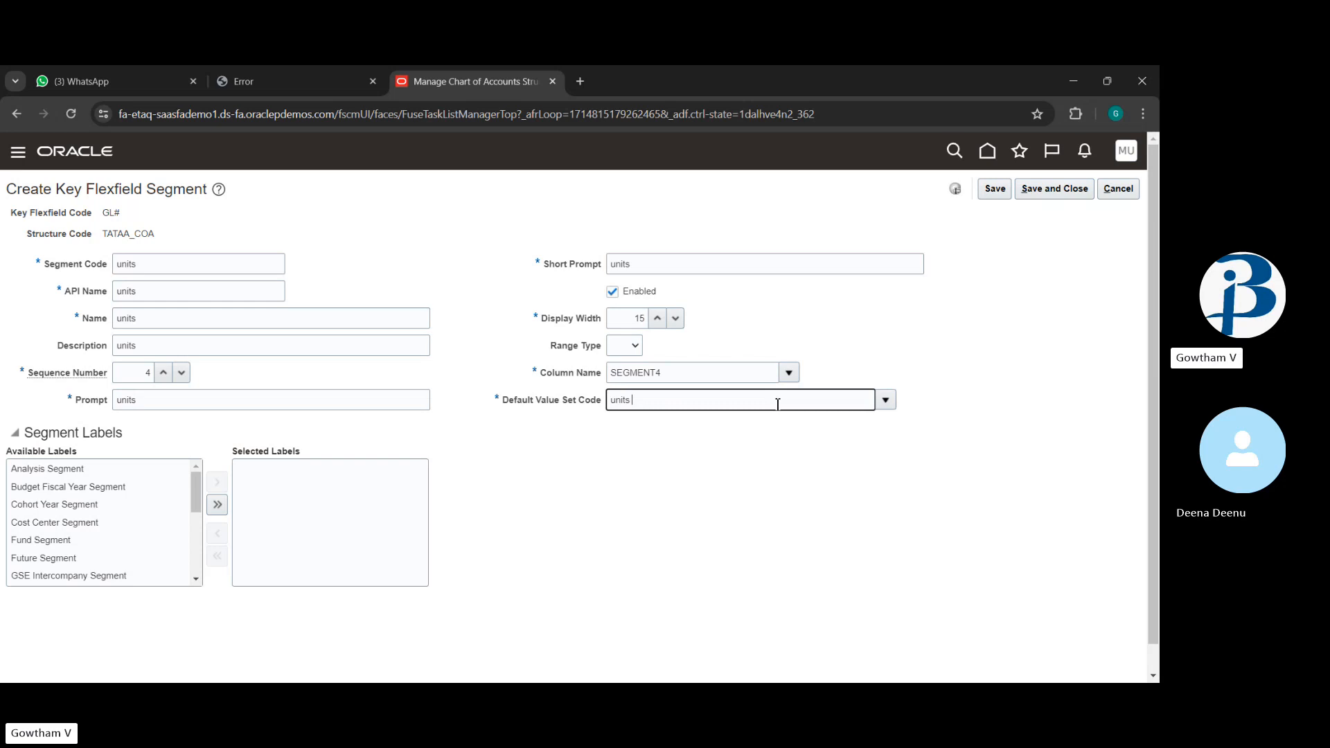
pyautogui.write('TATAA c')
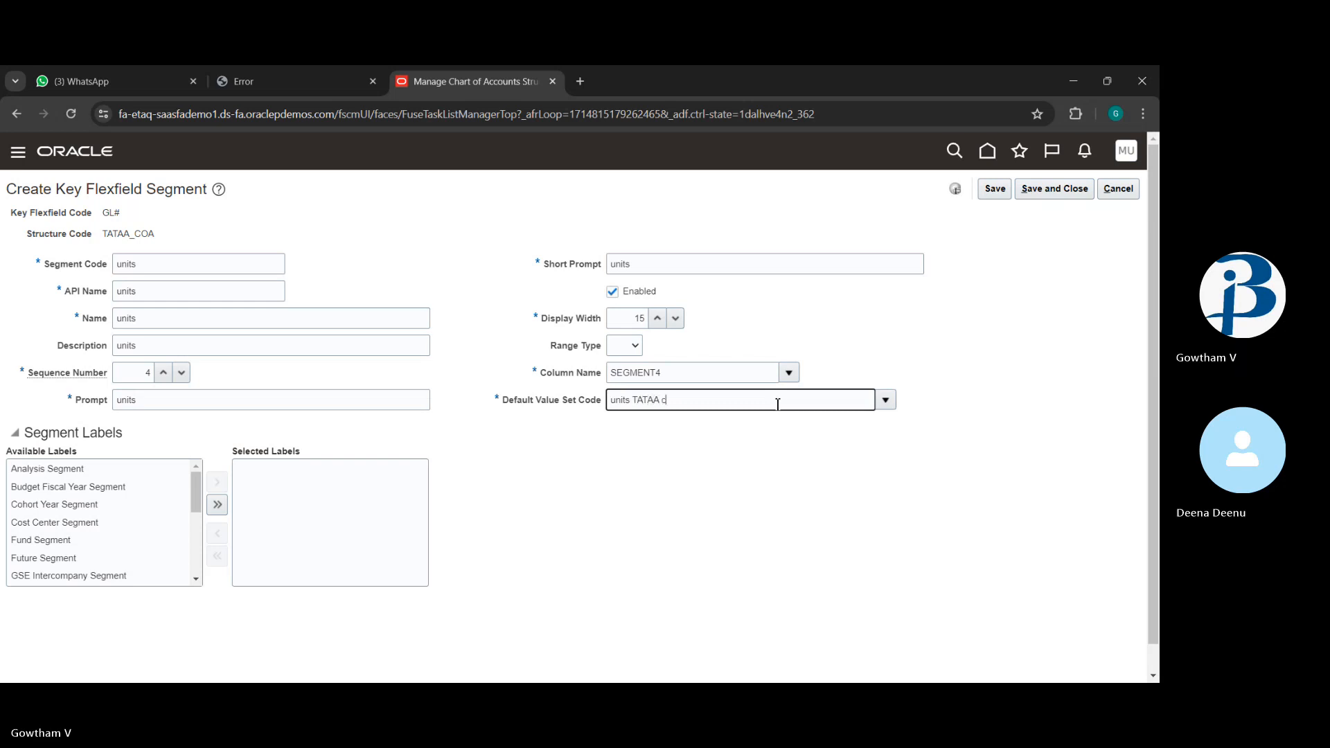
pyautogui.write('ompany')
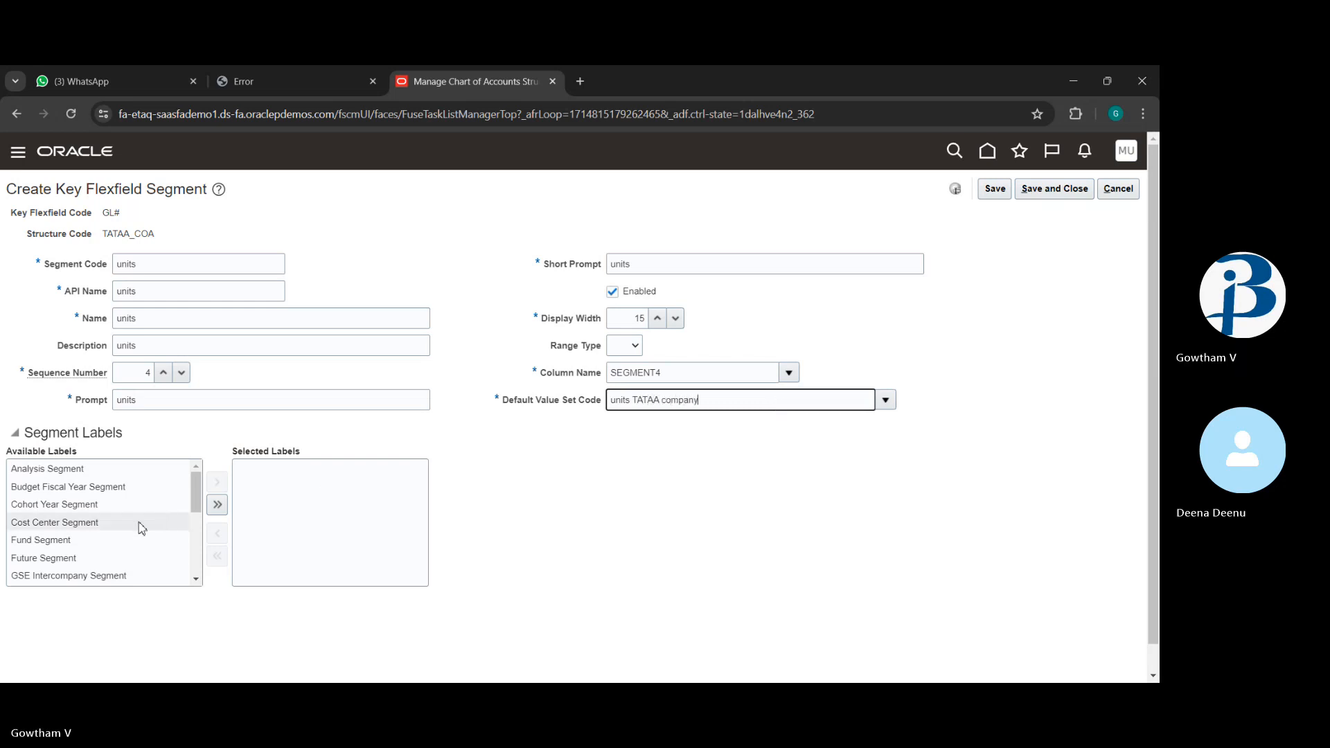
# Assign the Third Balancing Segment label to the units segment, and save and close both the segment and its structure.
pyautogui.scroll(-4, 133, 520)
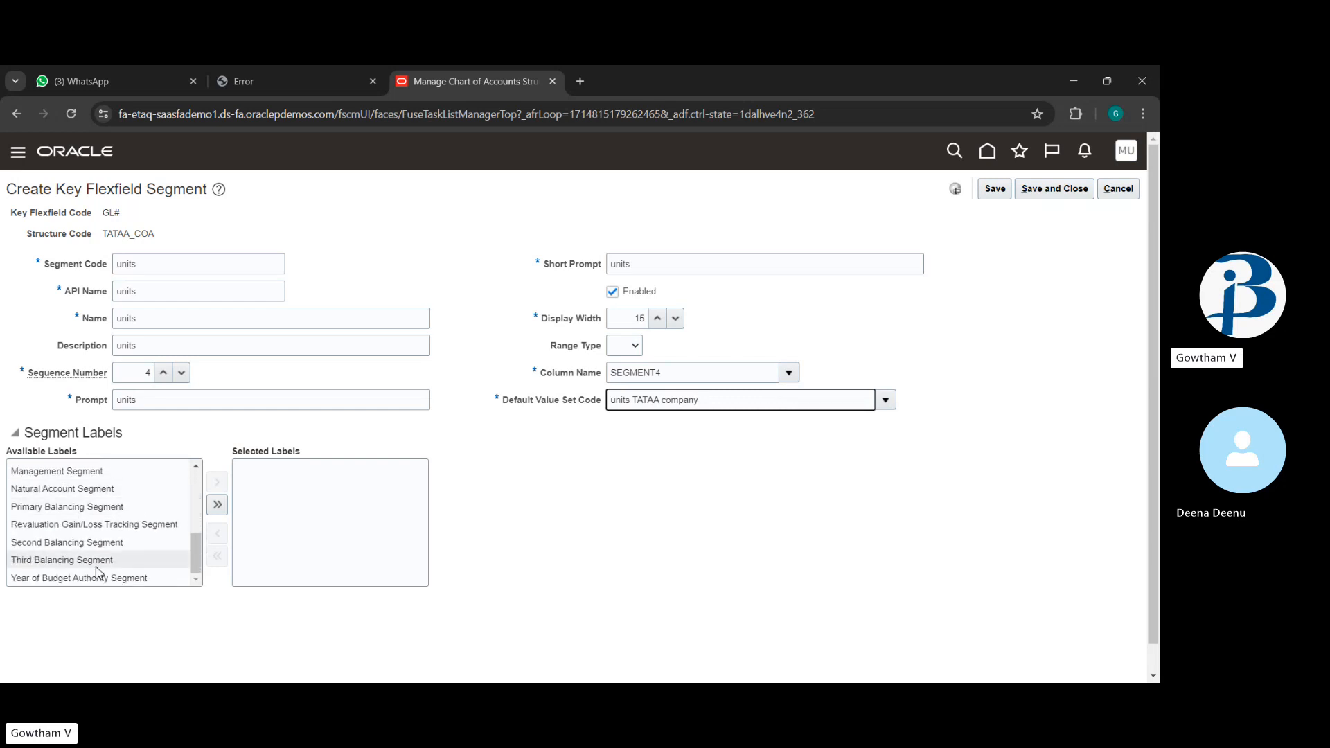
pyautogui.click(95, 562)
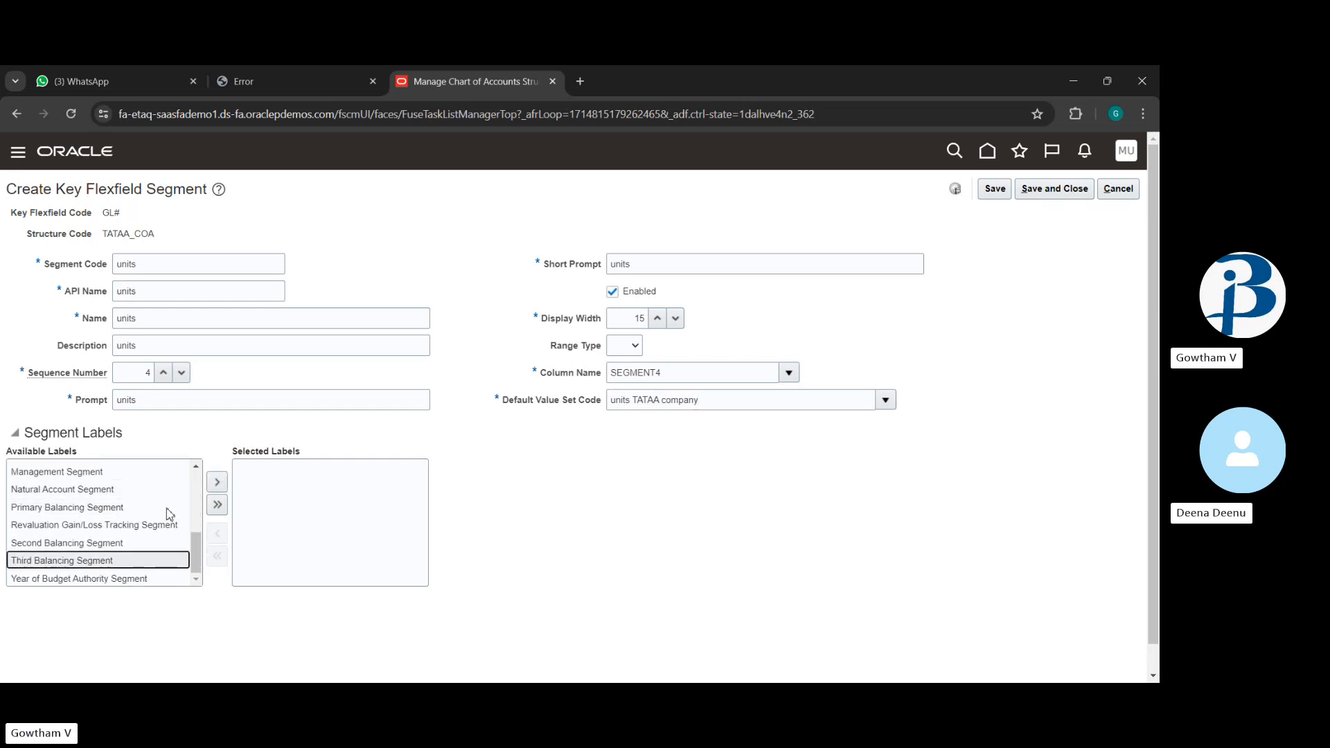
pyautogui.click(217, 482)
pyautogui.click(1039, 193)
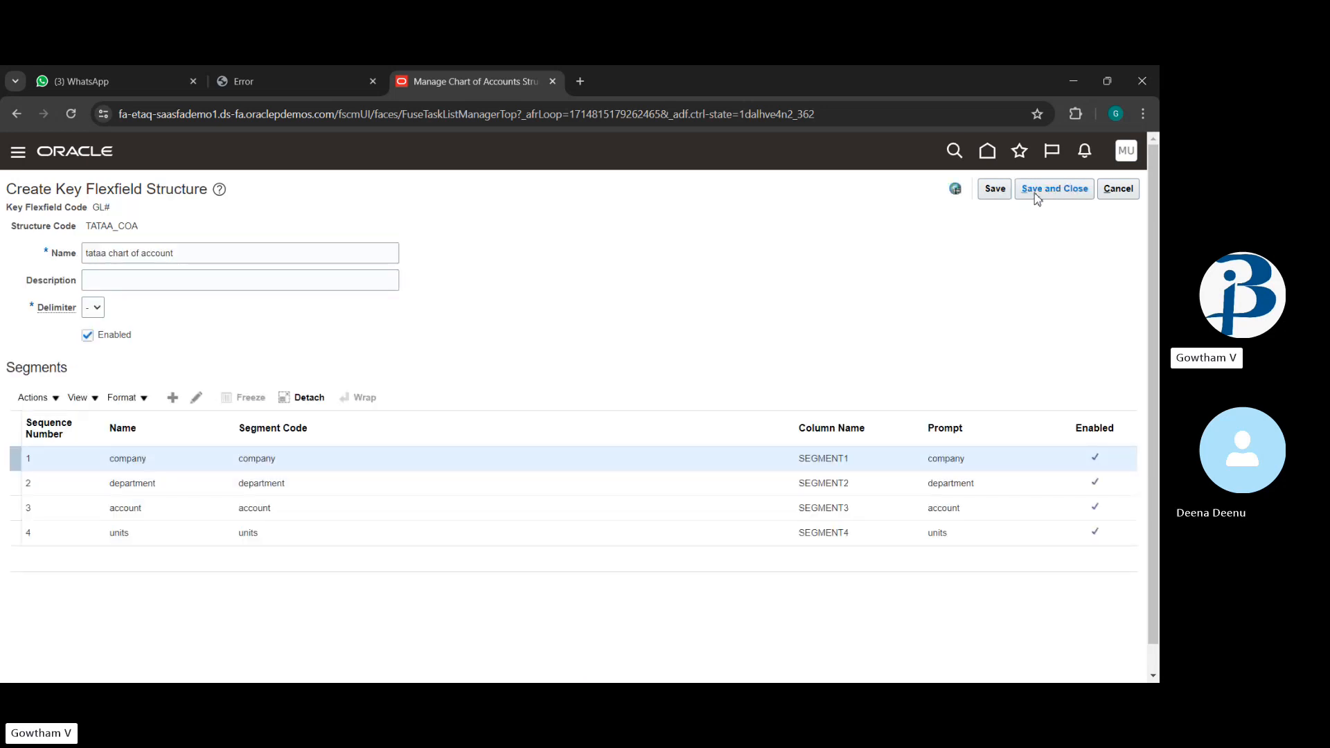
pyautogui.click(1067, 194)
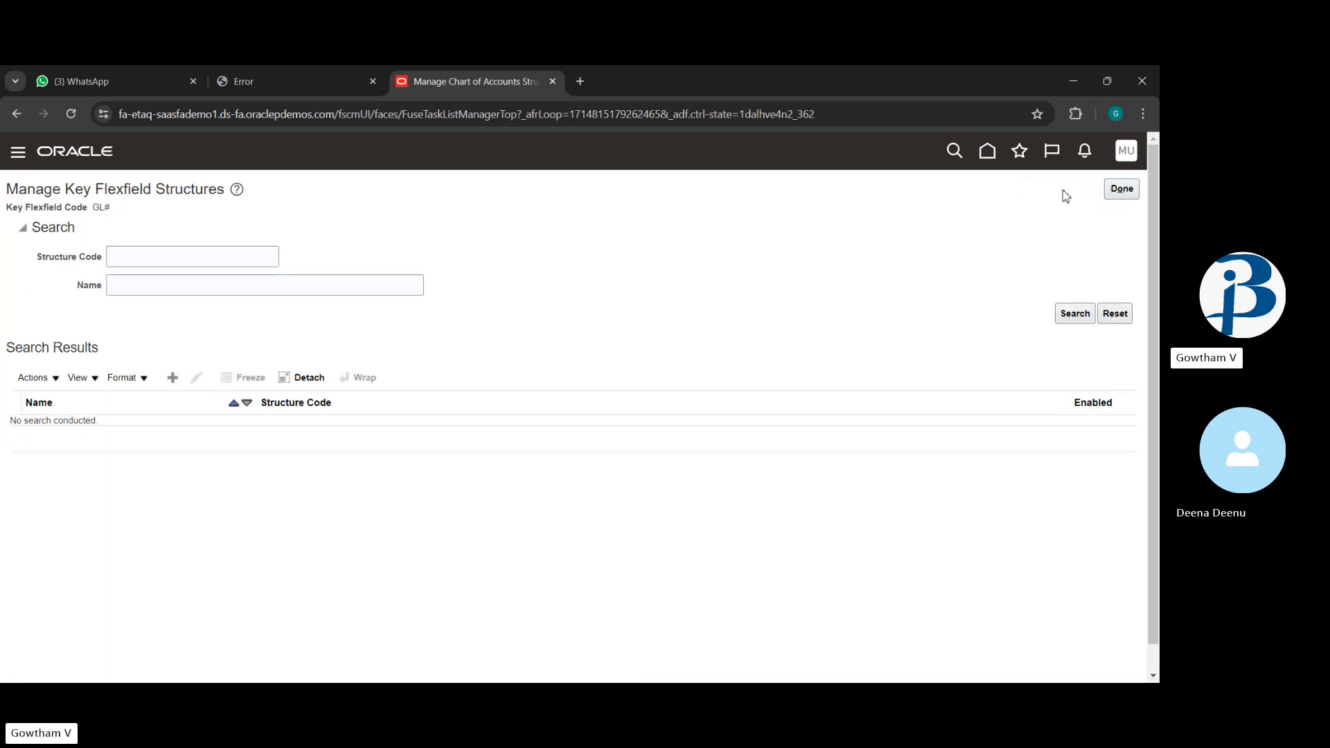
pyautogui.click(1116, 190)
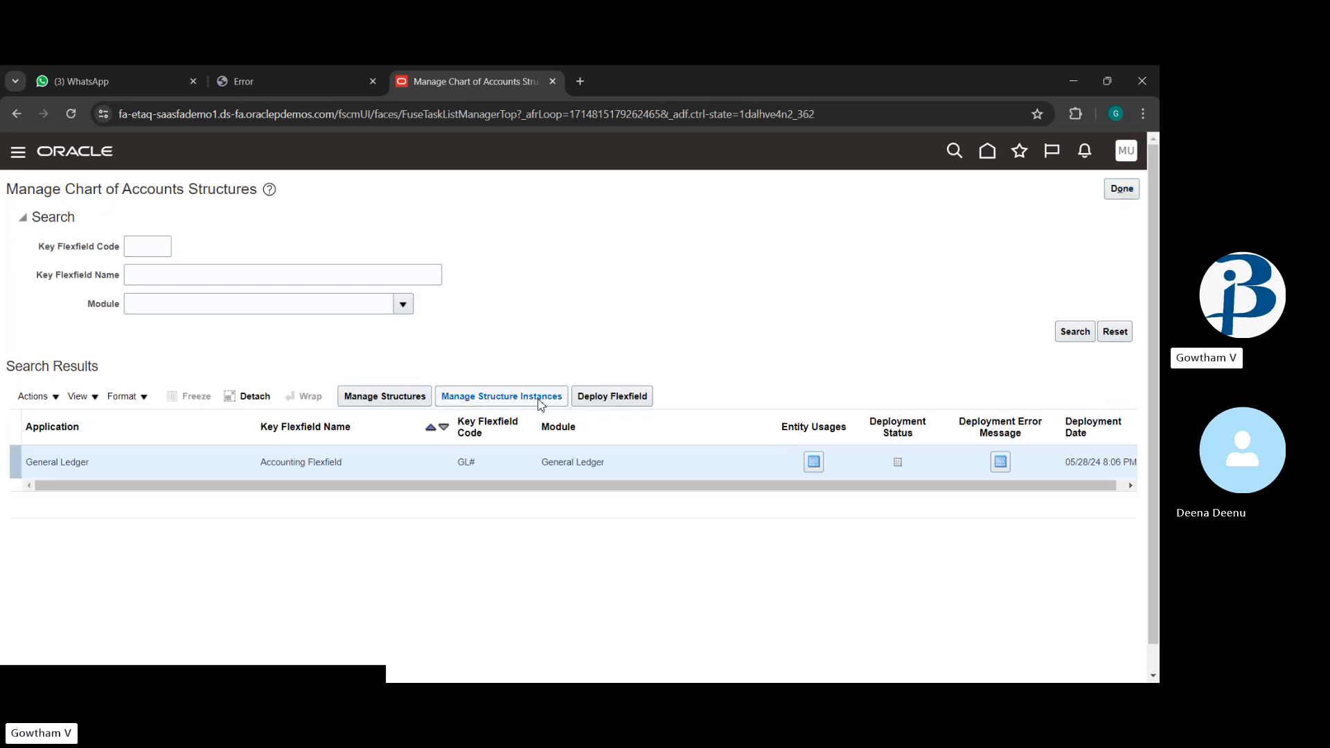
pyautogui.click(540, 400)
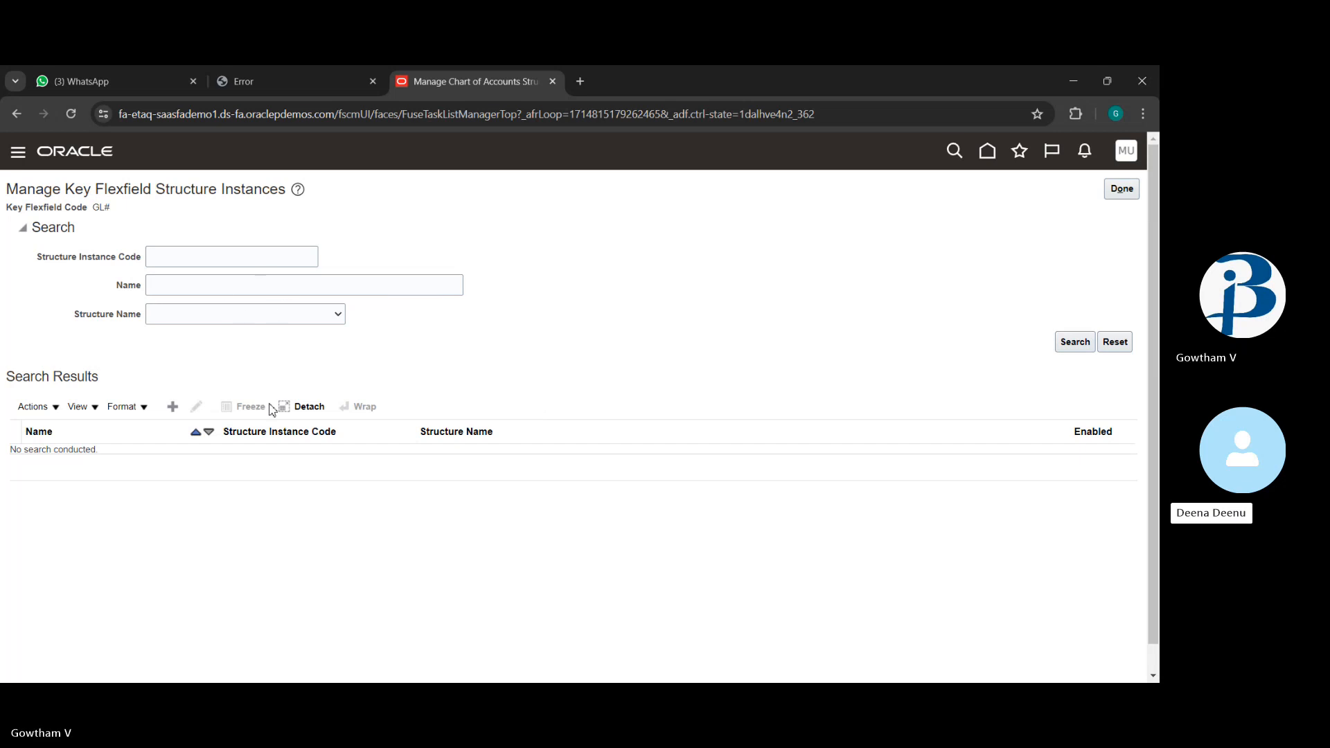
pyautogui.click(173, 408)
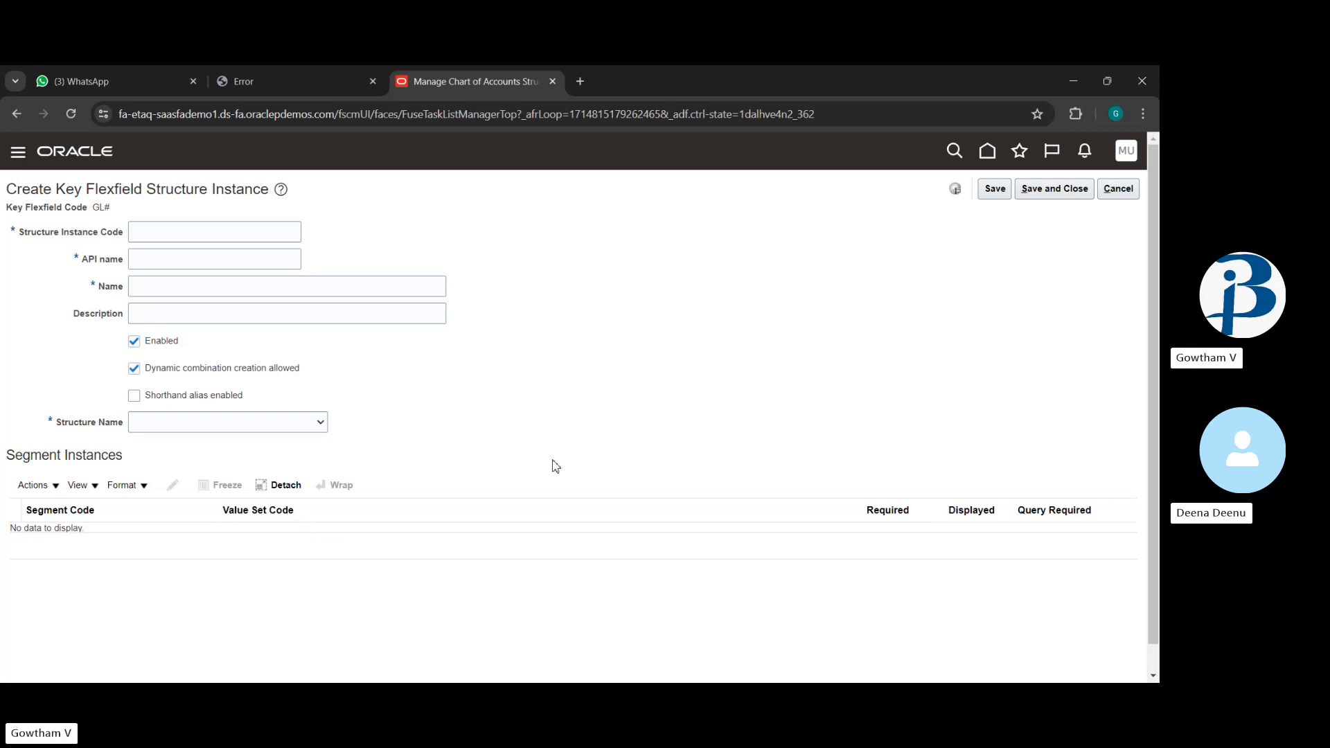
pyautogui.click(1113, 187)
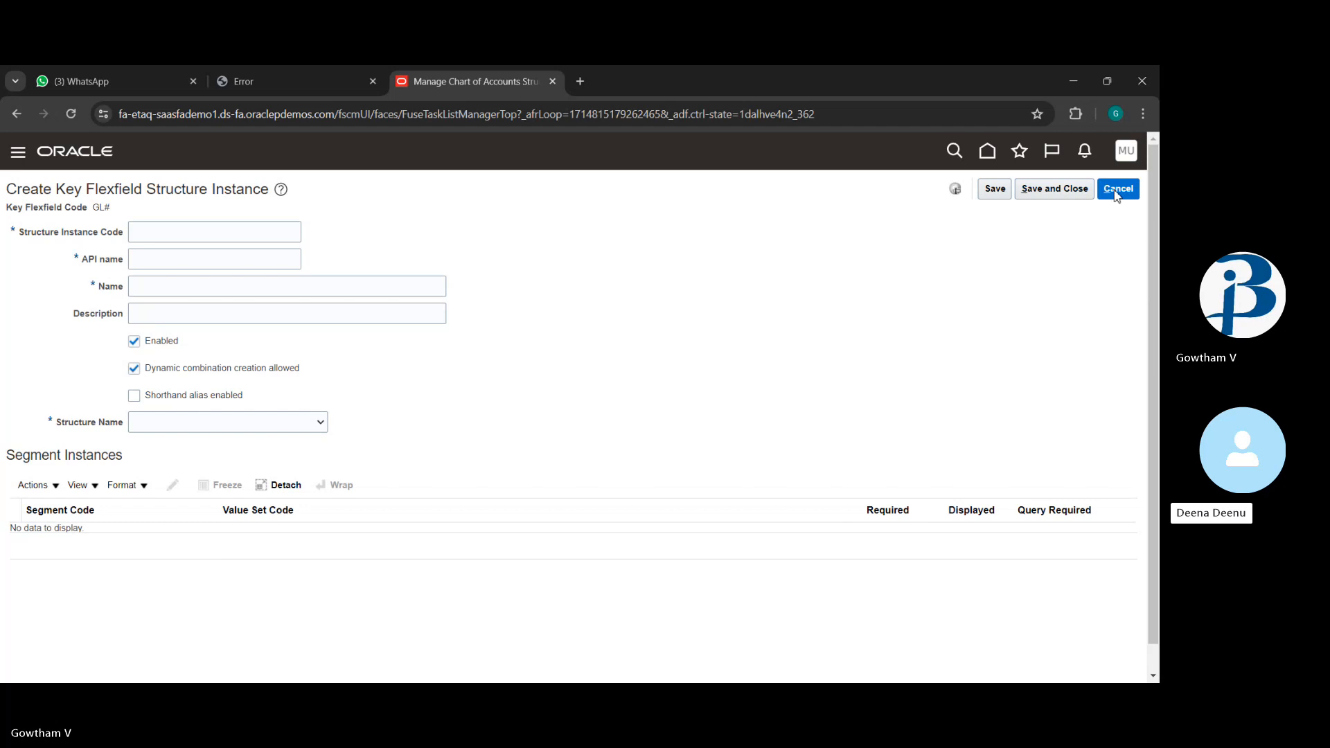
pyautogui.click(1118, 193)
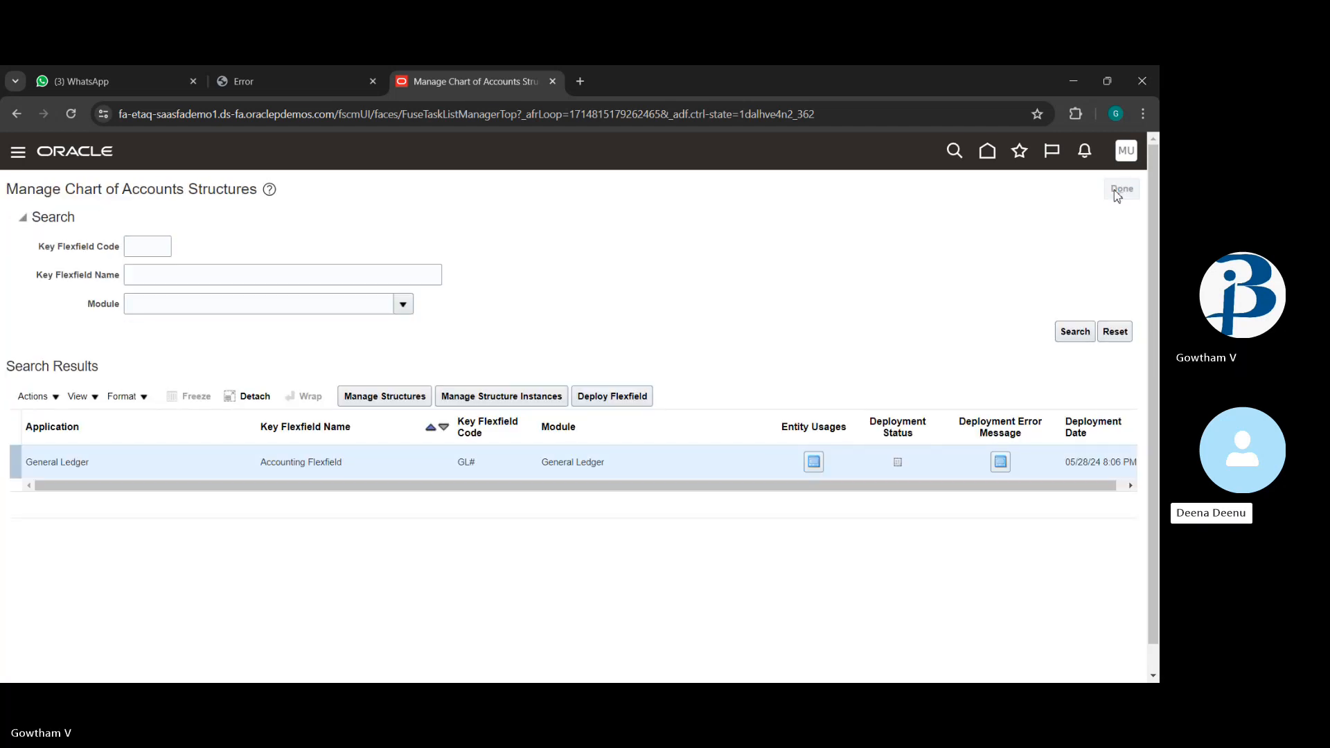
pyautogui.click(593, 385)
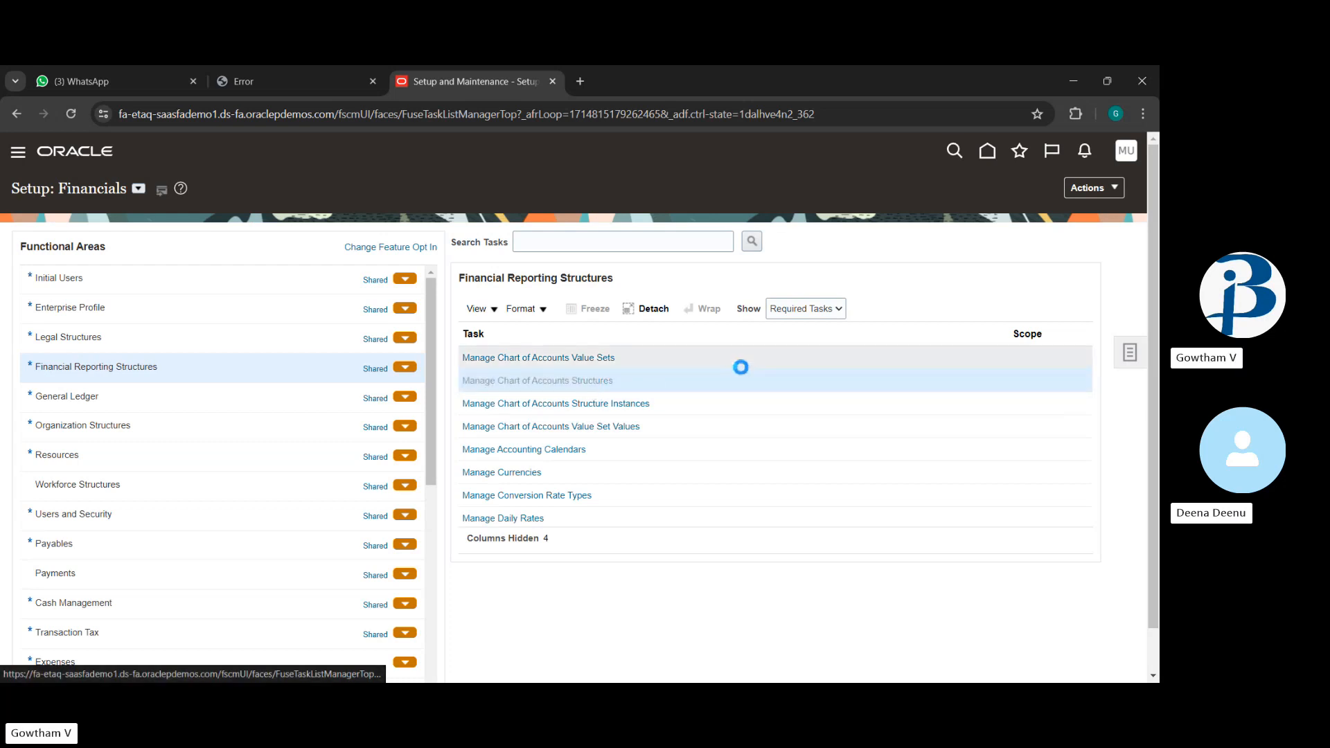
pyautogui.click(1085, 338)
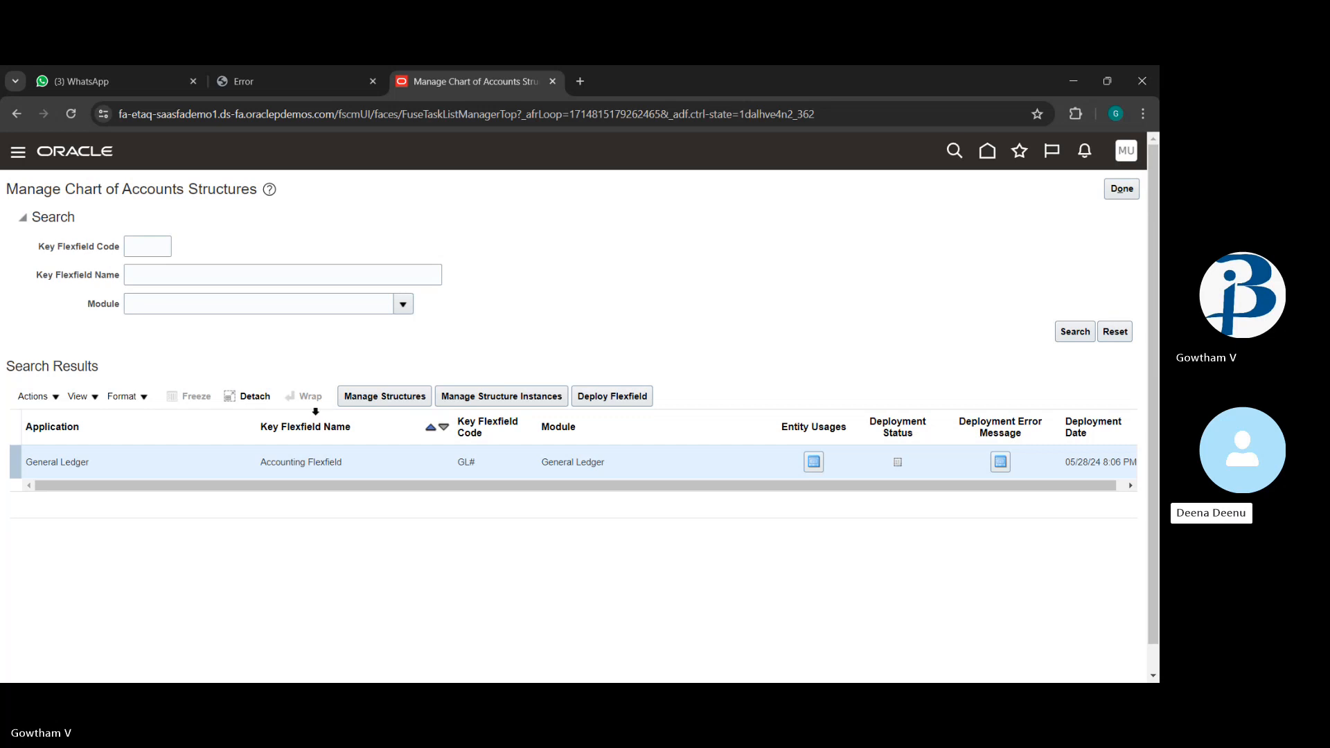
pyautogui.click(367, 398)
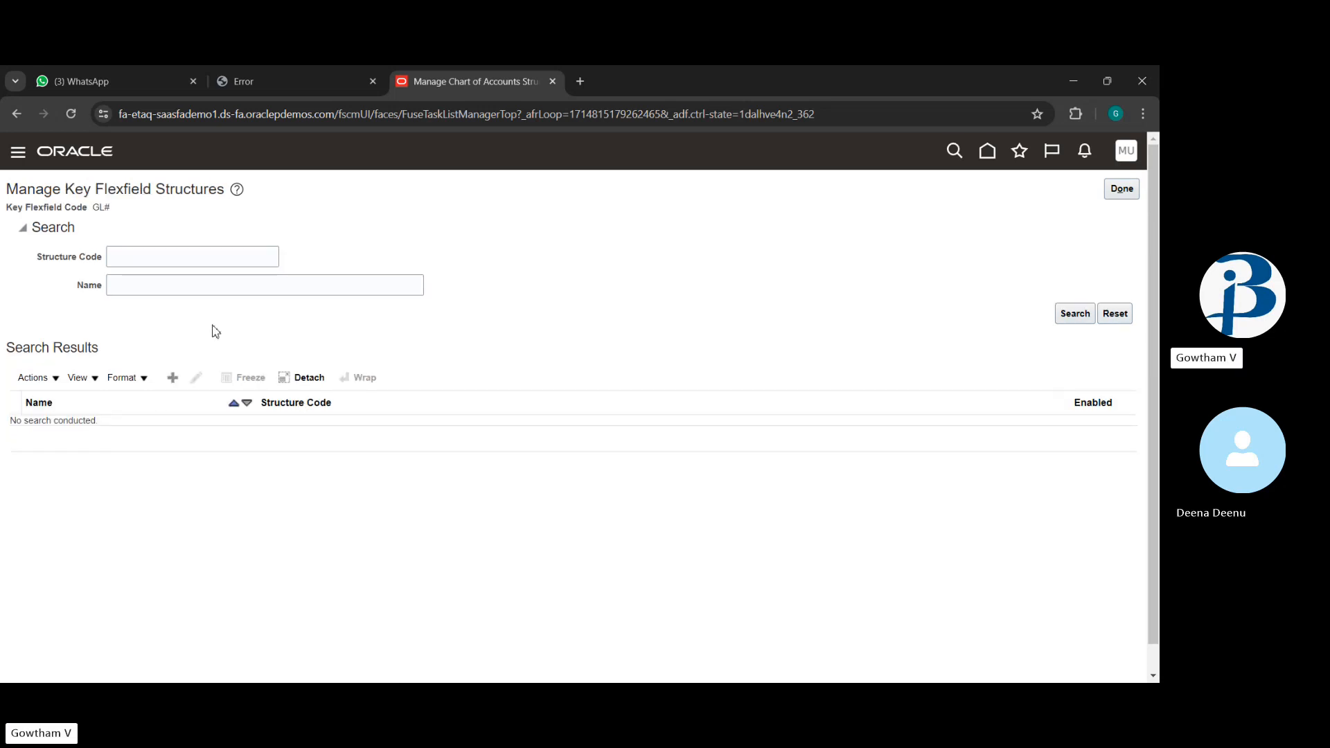
pyautogui.click(1121, 190)
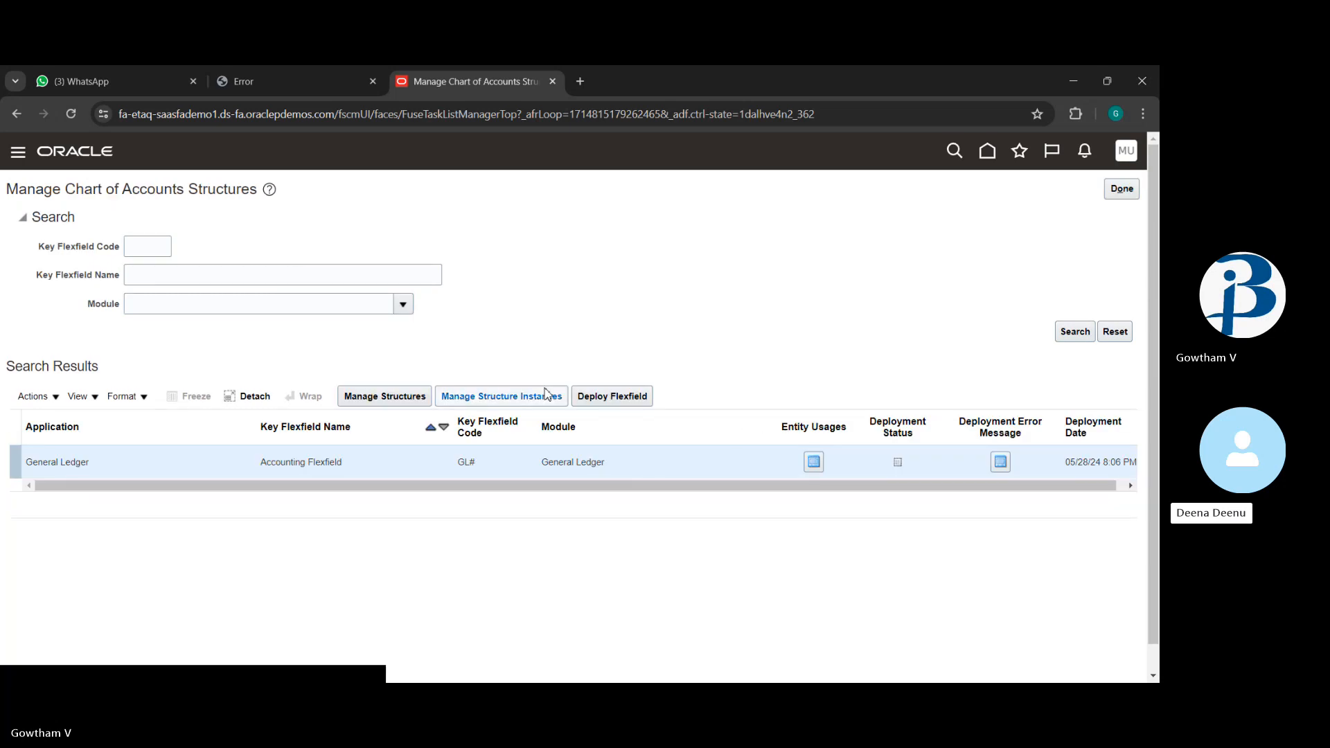
# Start a new key flexfield structure instance and try TATA CHART OF ACCOUNT and dubaimall_aff_coa as its structure name.
pyautogui.click(548, 395)
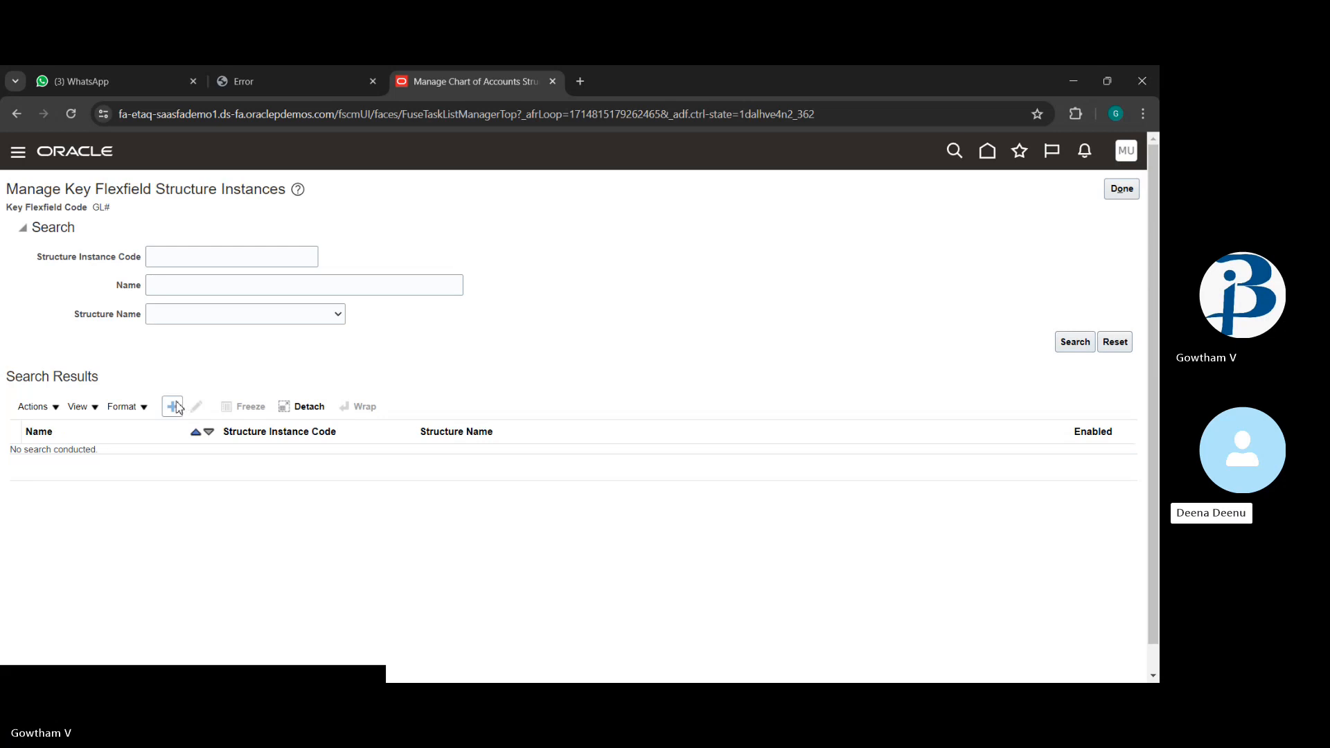
pyautogui.click(175, 406)
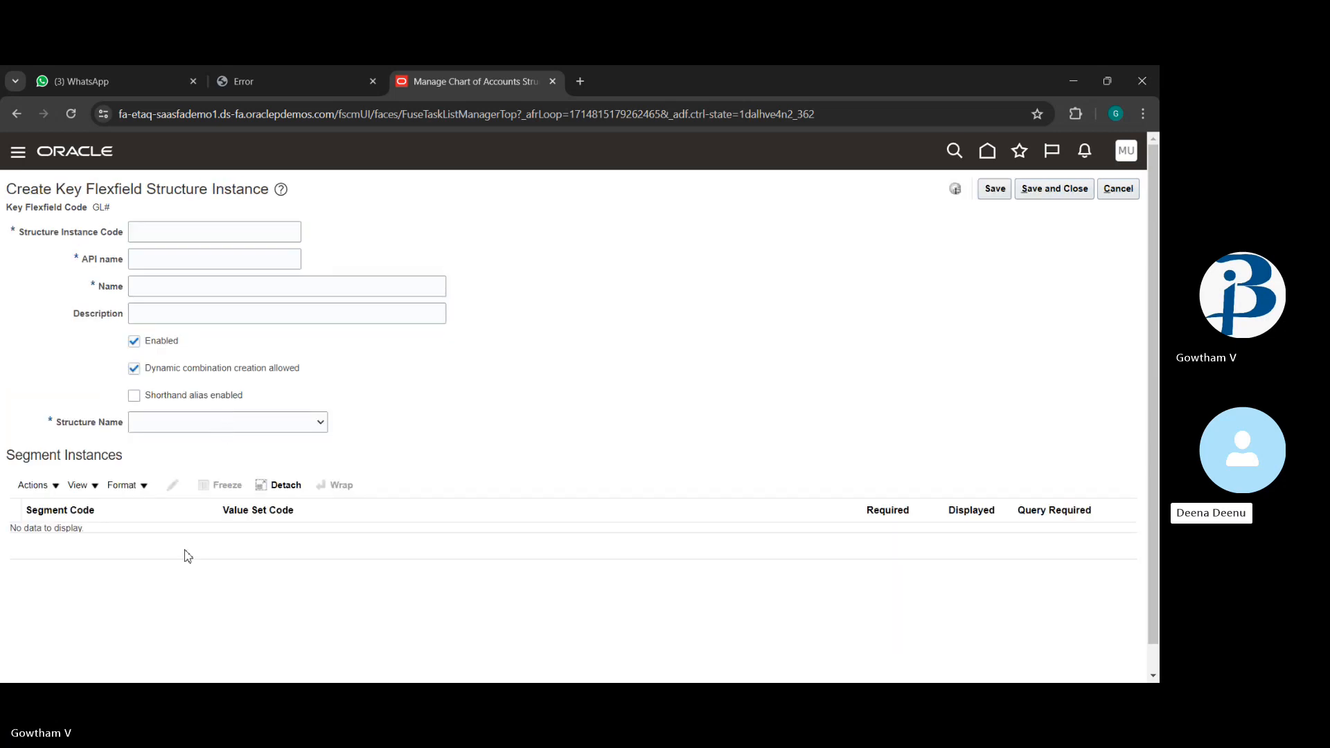
pyautogui.scroll(-1, 389, 384)
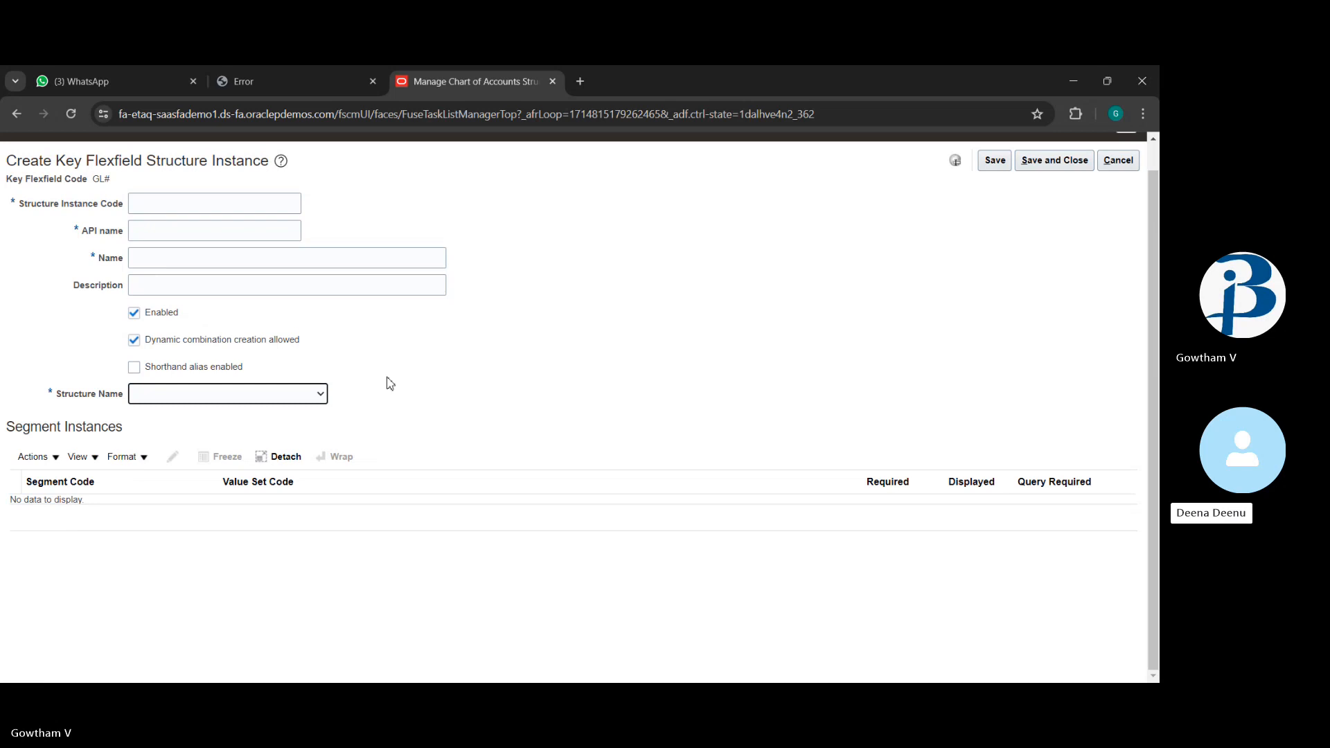
pyautogui.click(316, 394)
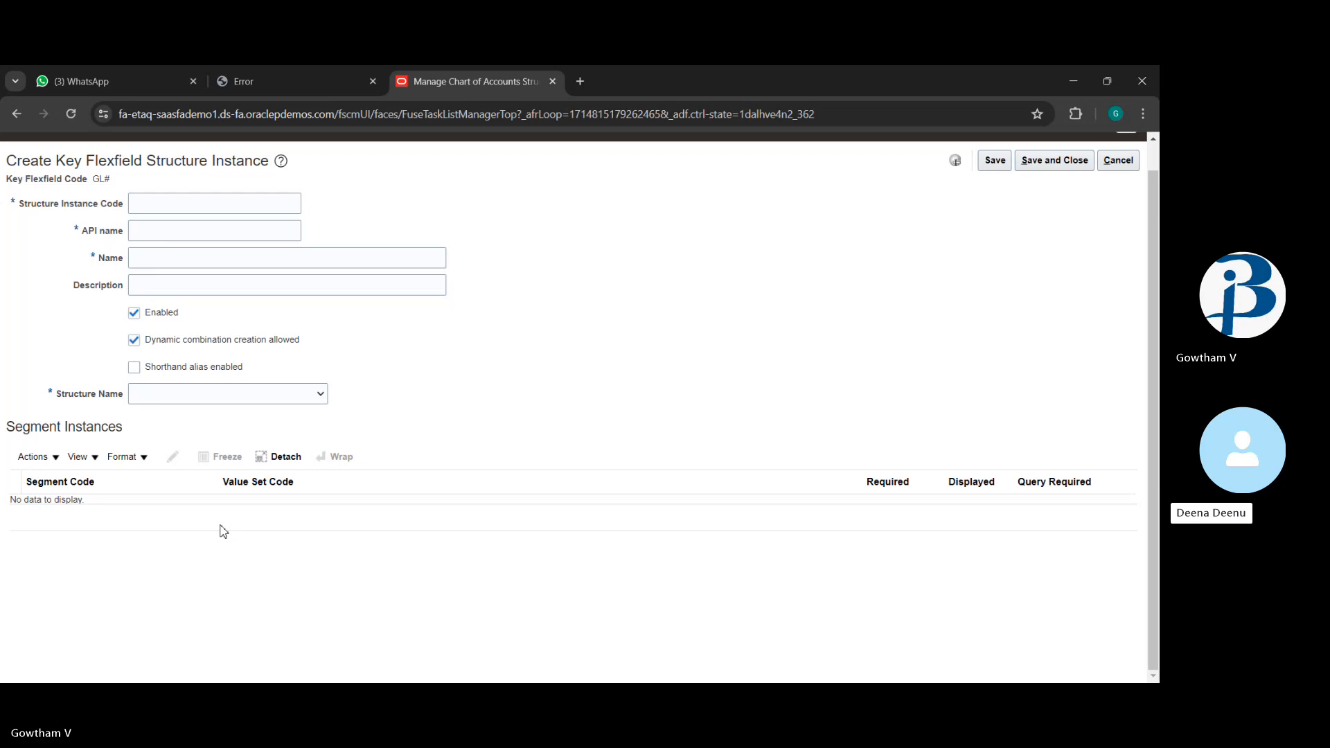
pyautogui.click(200, 462)
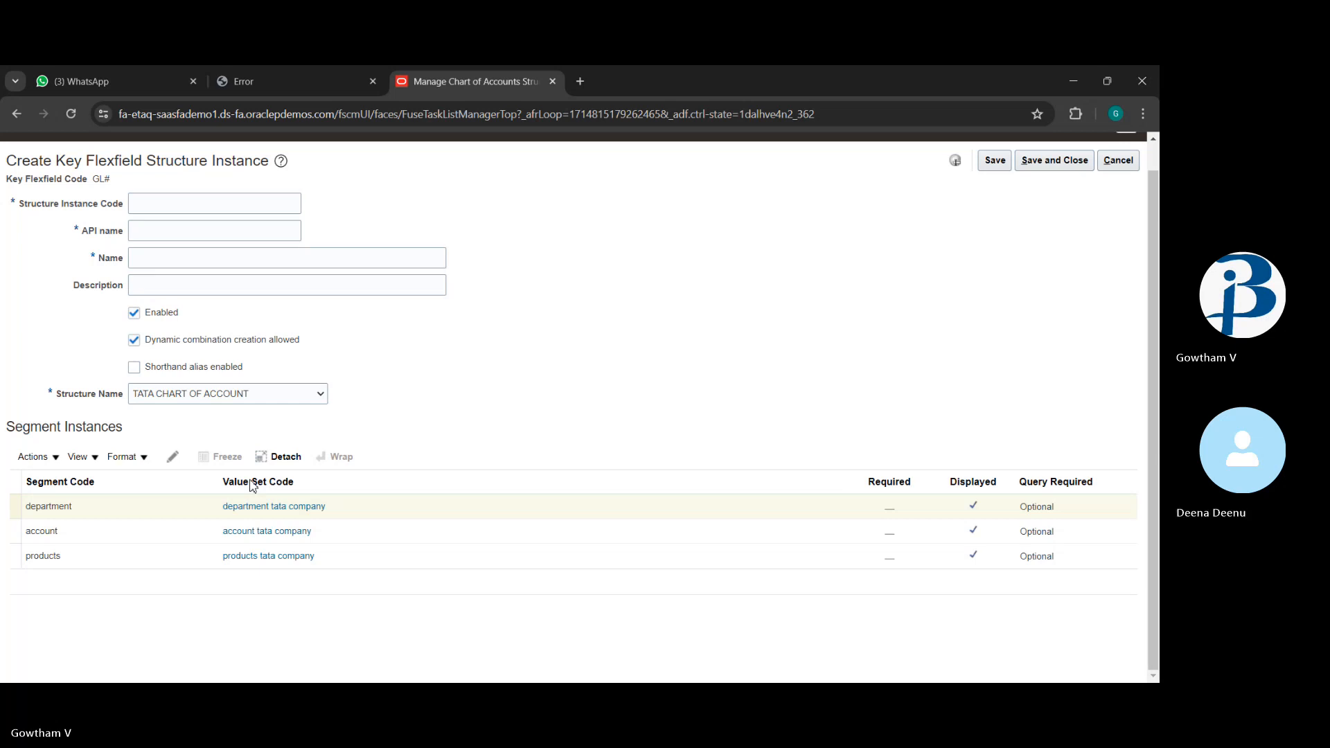
pyautogui.click(250, 480)
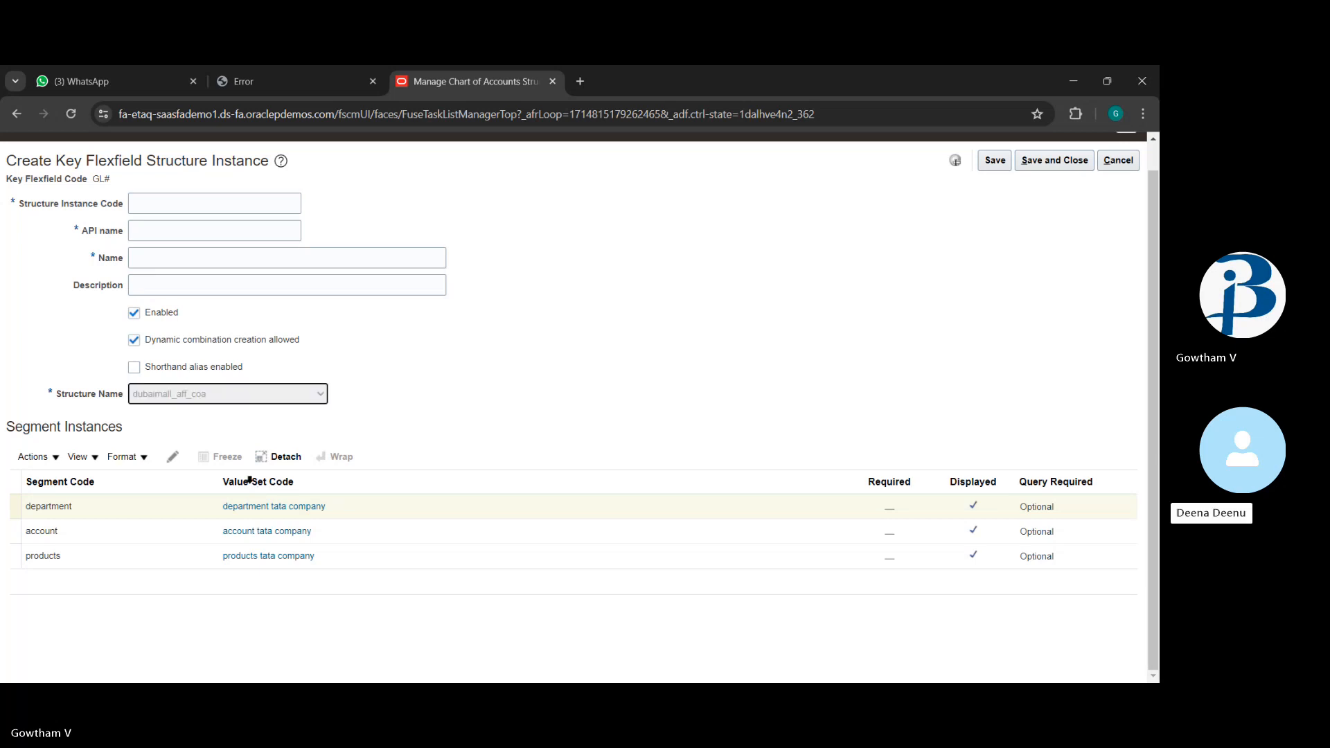
# Open a second session of the application from the copied page address and go to Setup and Maintenance.
pyautogui.click(568, 114)
pyautogui.hotkey('ctrl', 'c')
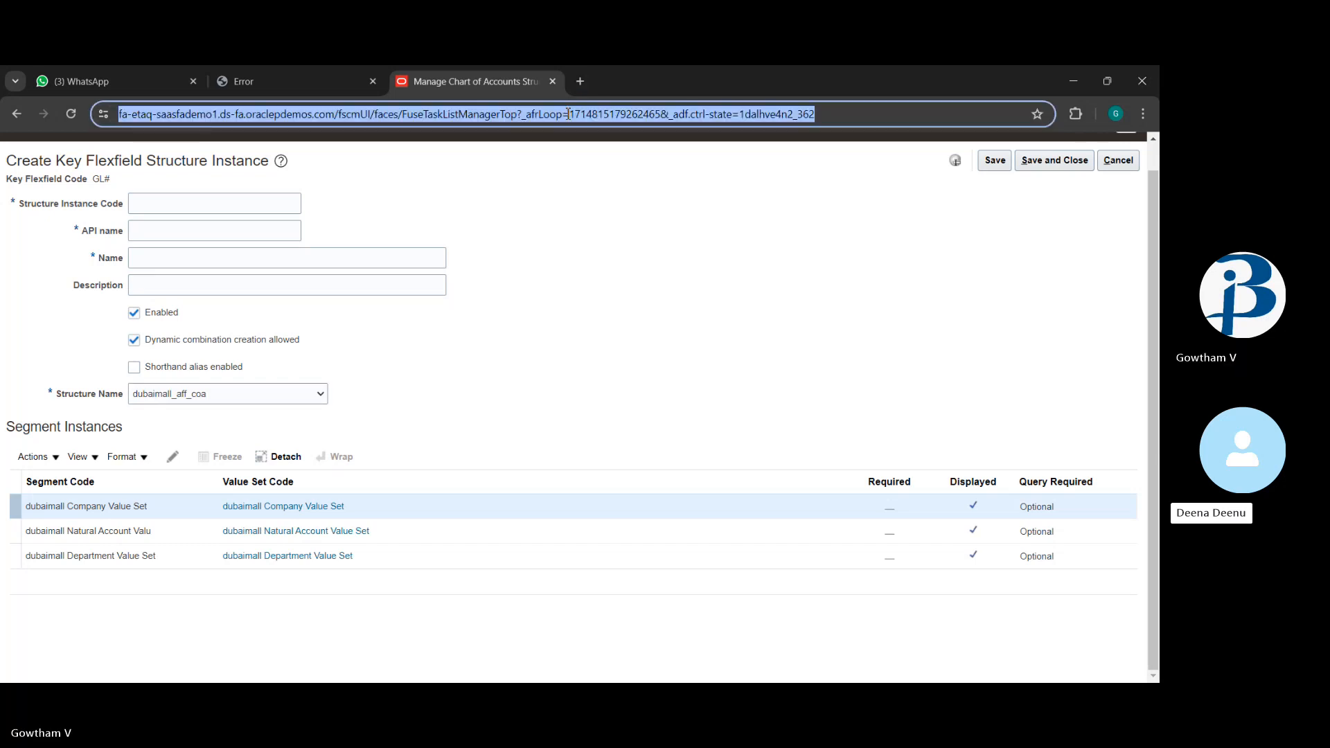
pyautogui.click(582, 80)
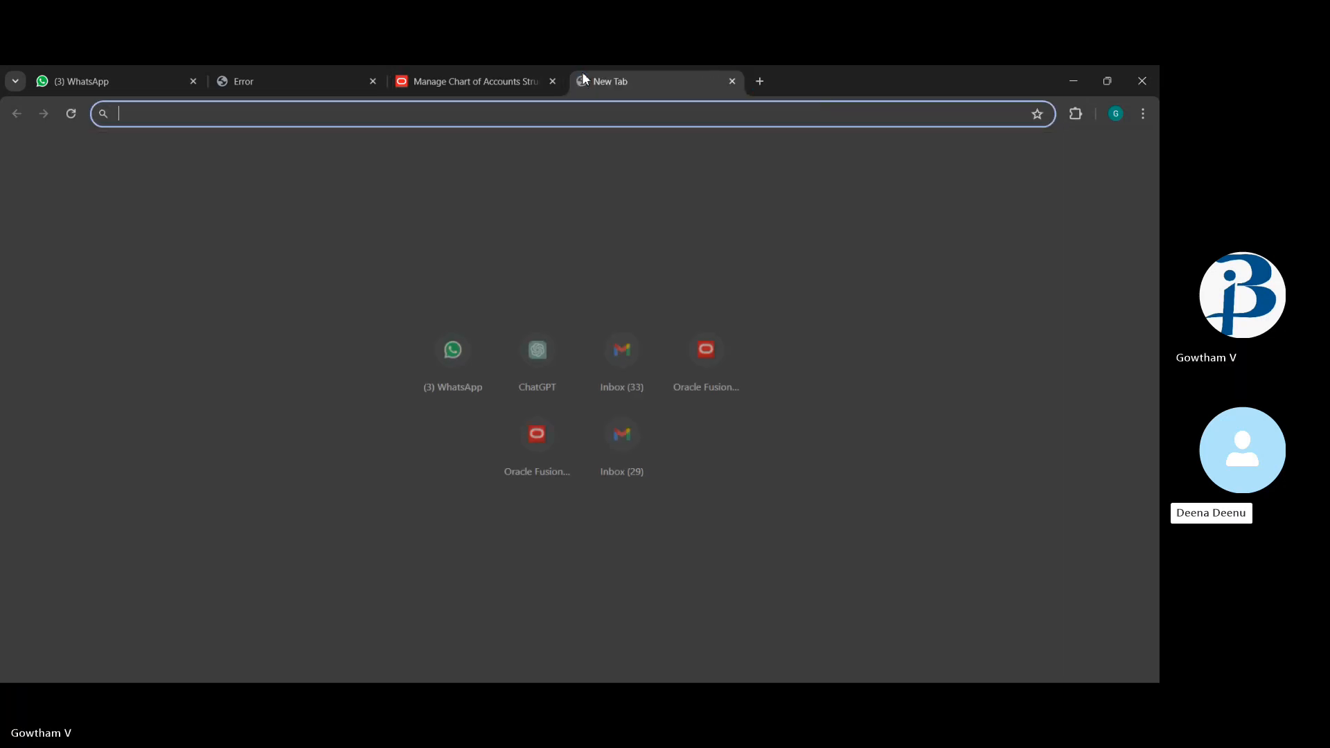
pyautogui.hotkey('ctrl', 'v')
pyautogui.press('Return')
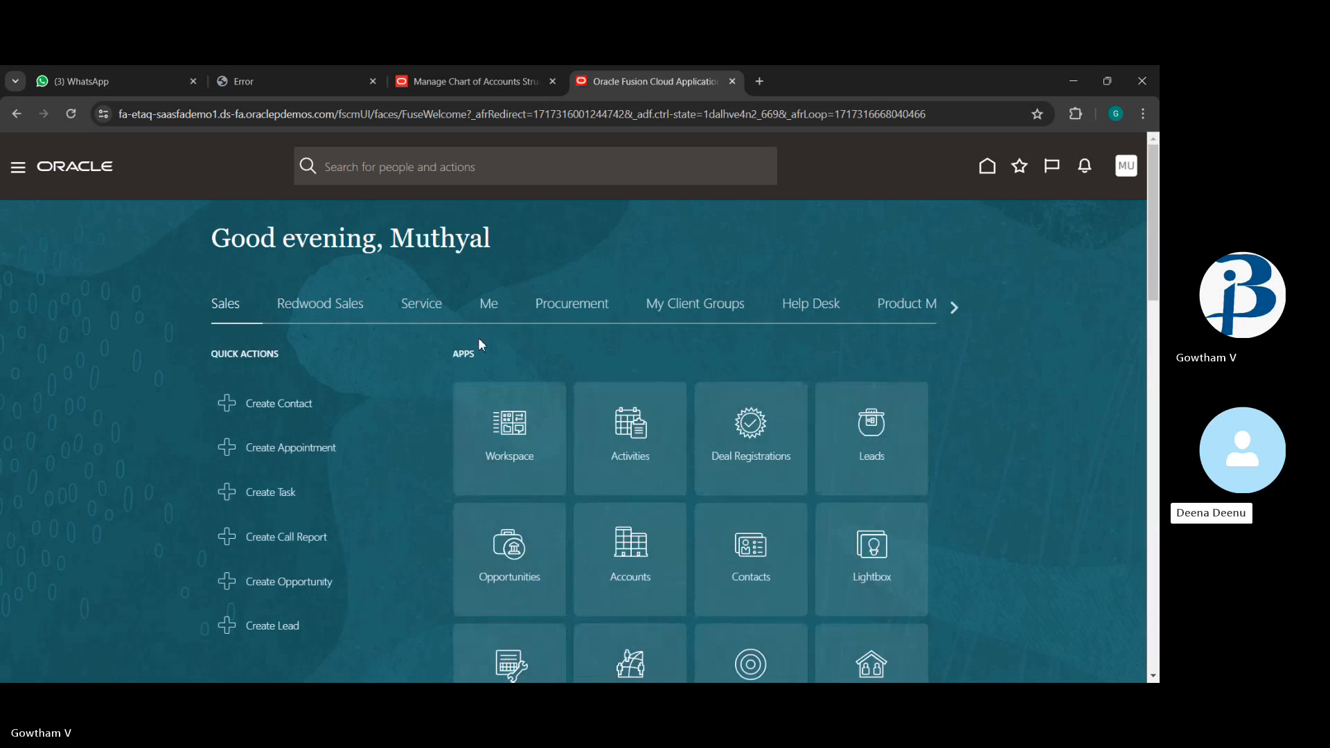
pyautogui.click(1124, 170)
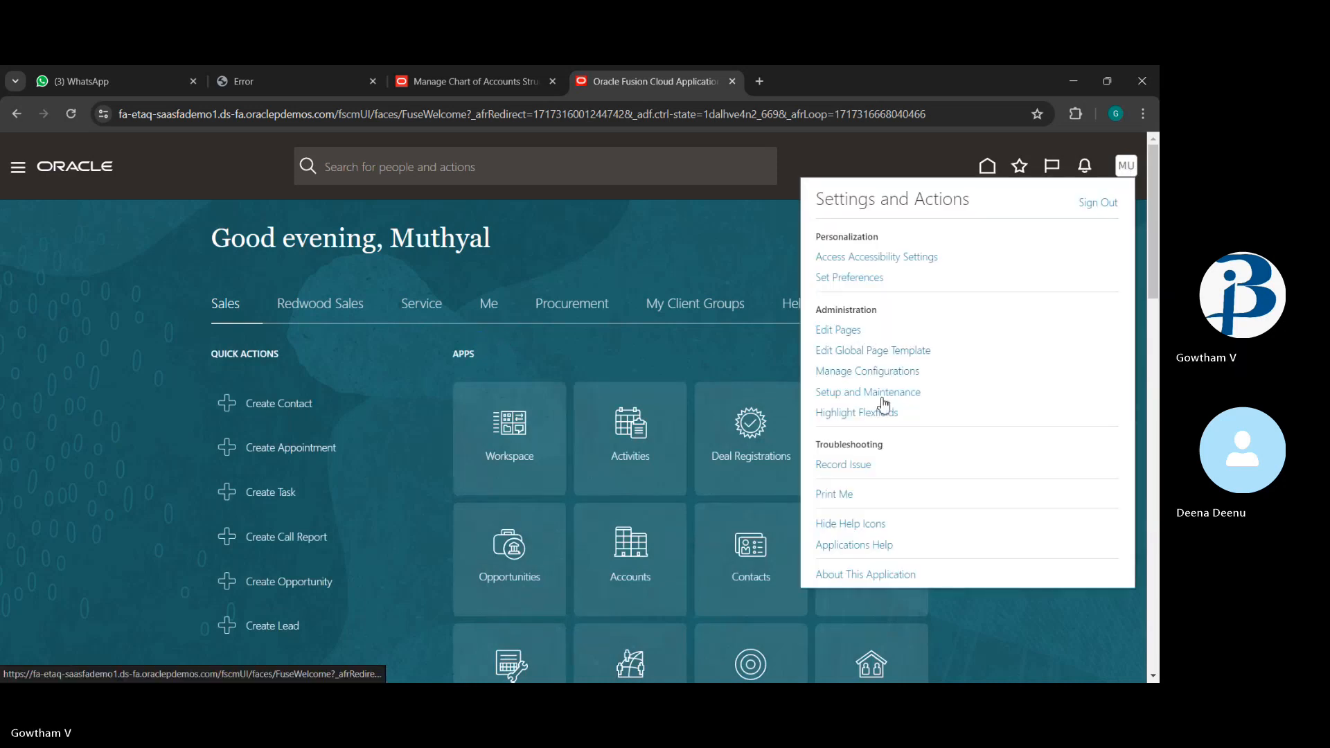
pyautogui.click(875, 393)
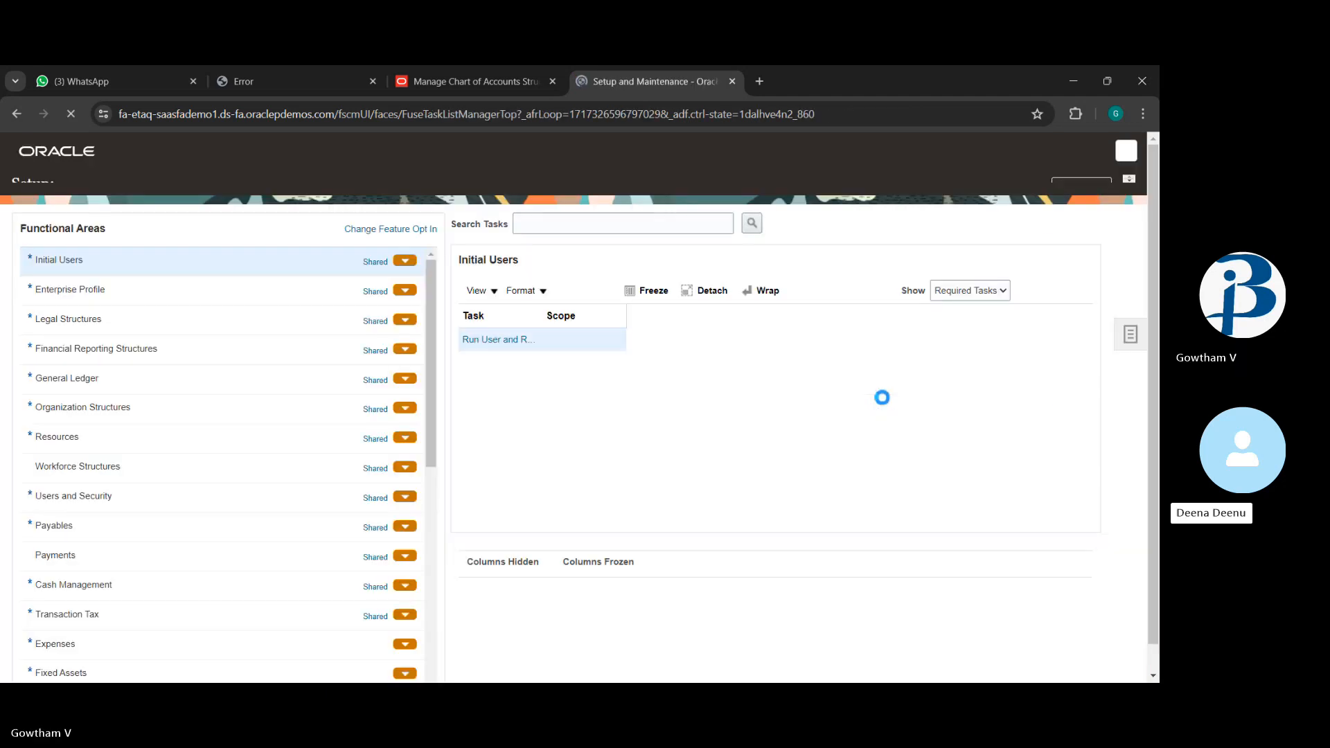
# Find the Accounting Flexfield through Financial Reporting Structures' Manage Chart of Accounts Structures task and start a new structure instance for it.
pyautogui.scroll(-1, 167, 409)
pyautogui.scroll(3, 165, 407)
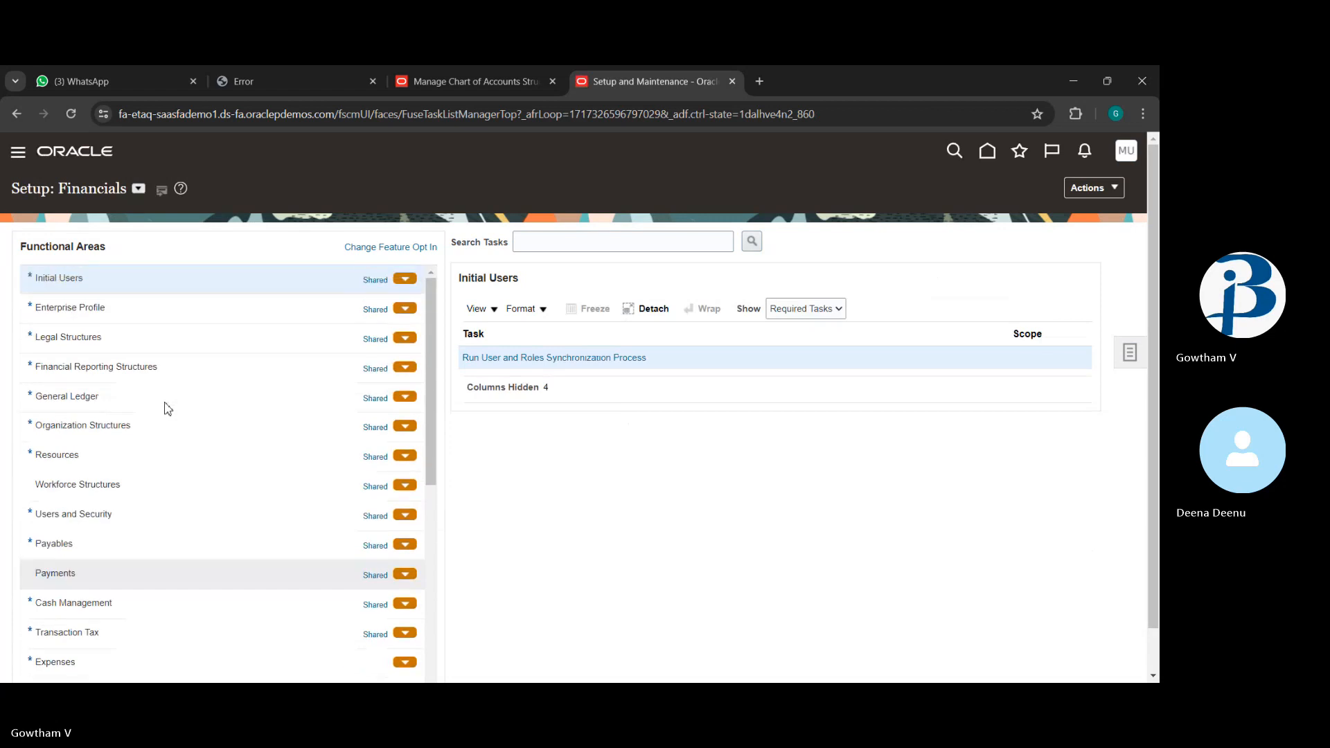
pyautogui.click(186, 378)
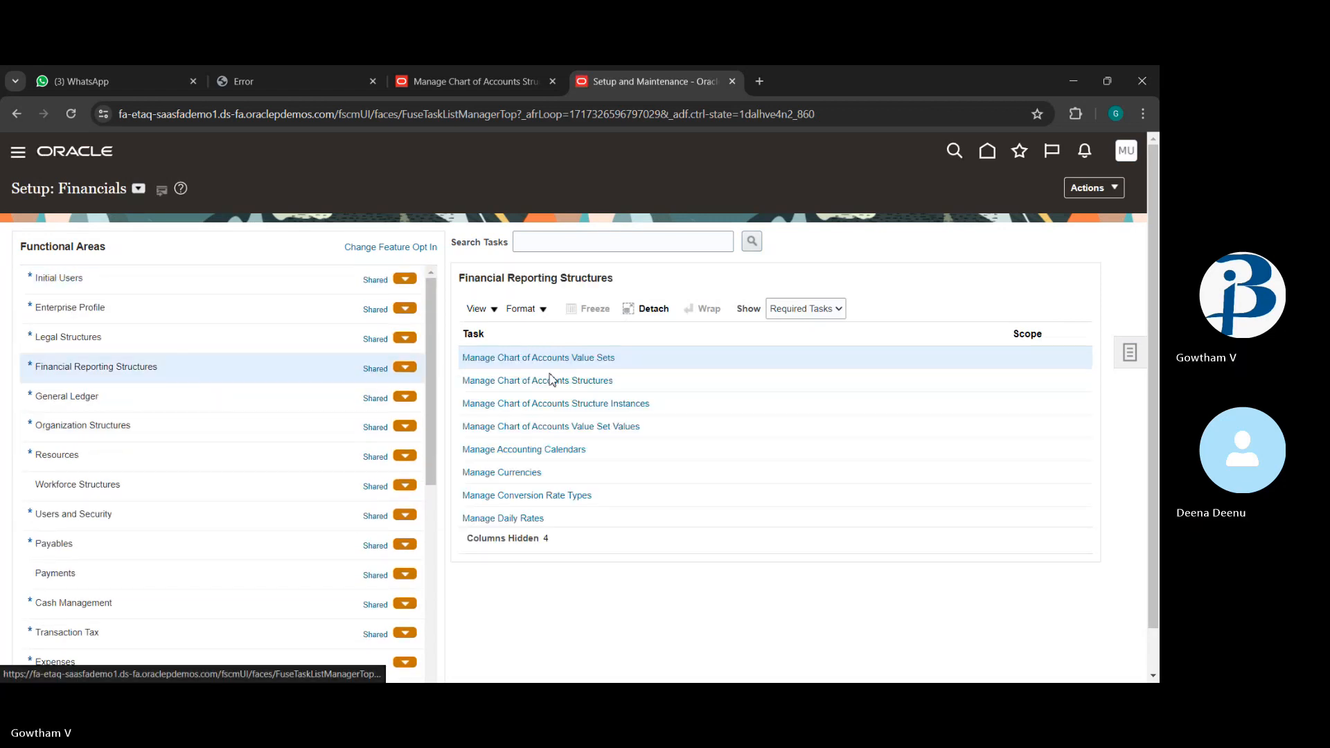
pyautogui.click(565, 382)
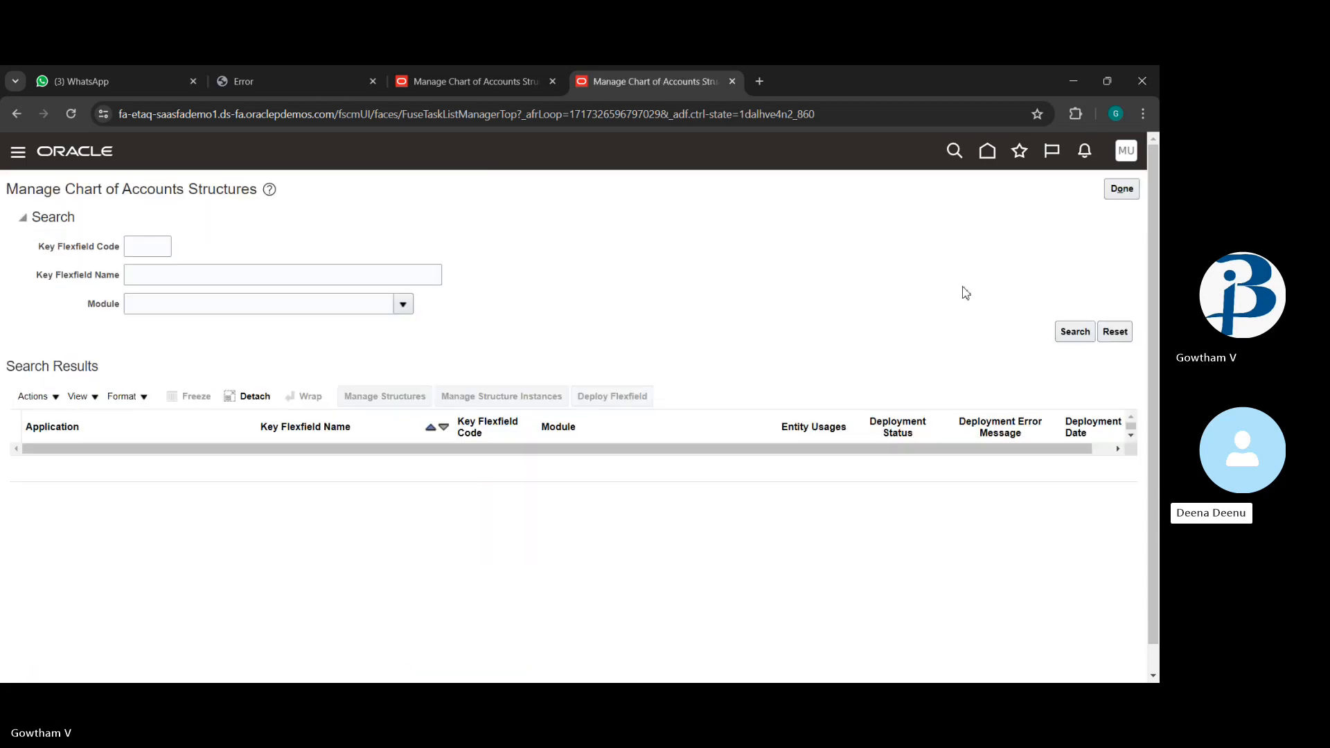
pyautogui.click(1075, 332)
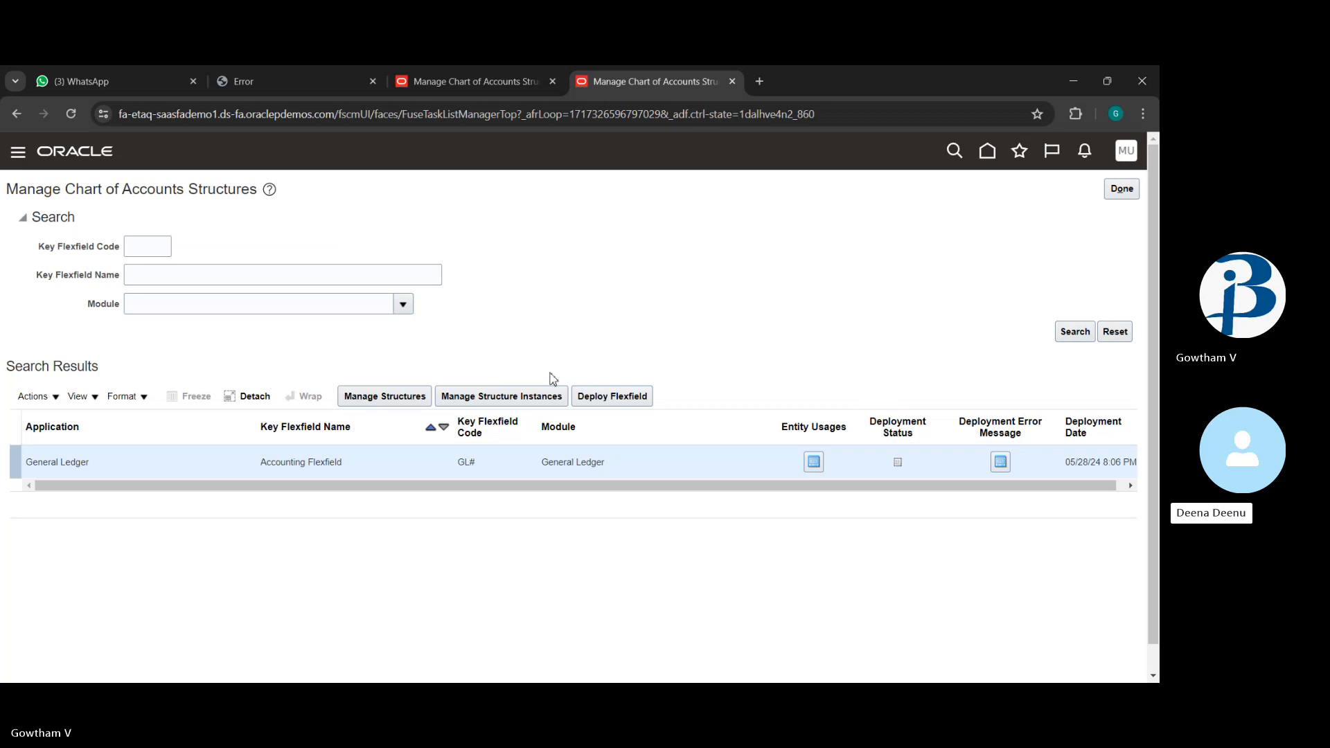
pyautogui.click(545, 396)
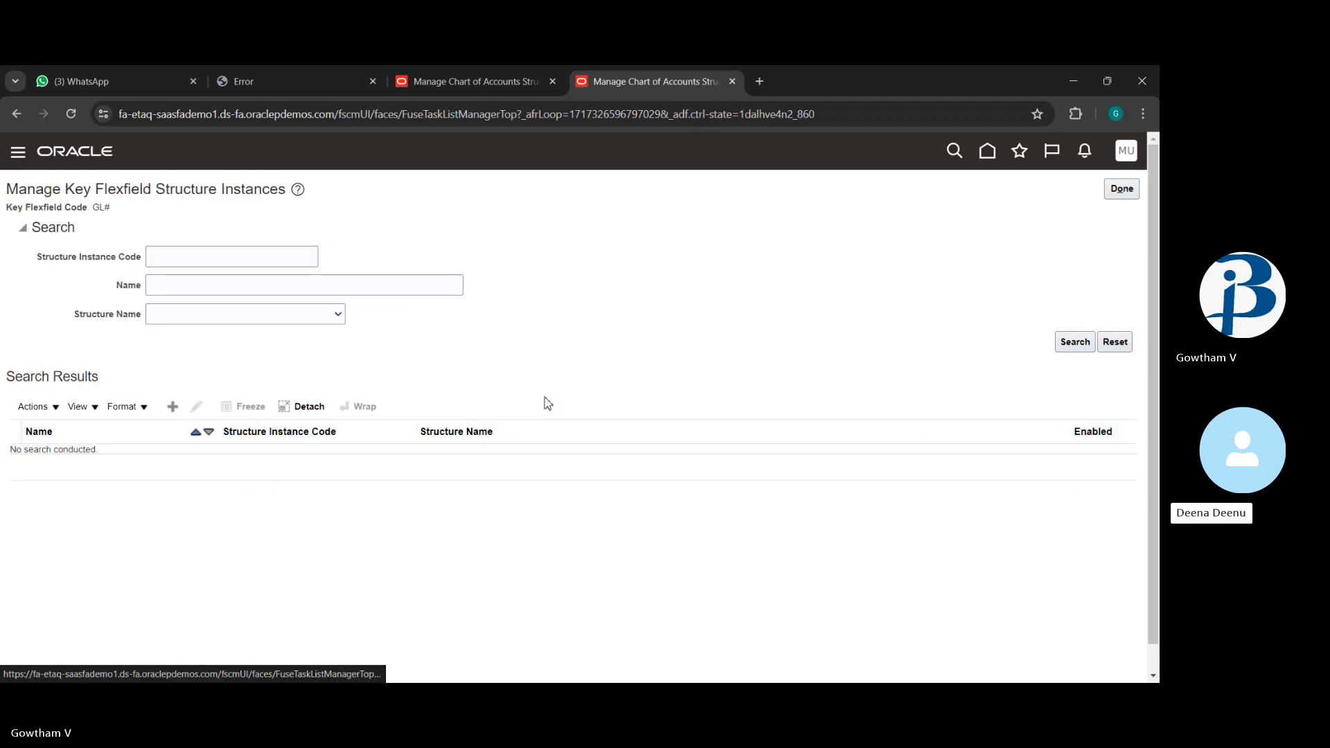
pyautogui.click(173, 408)
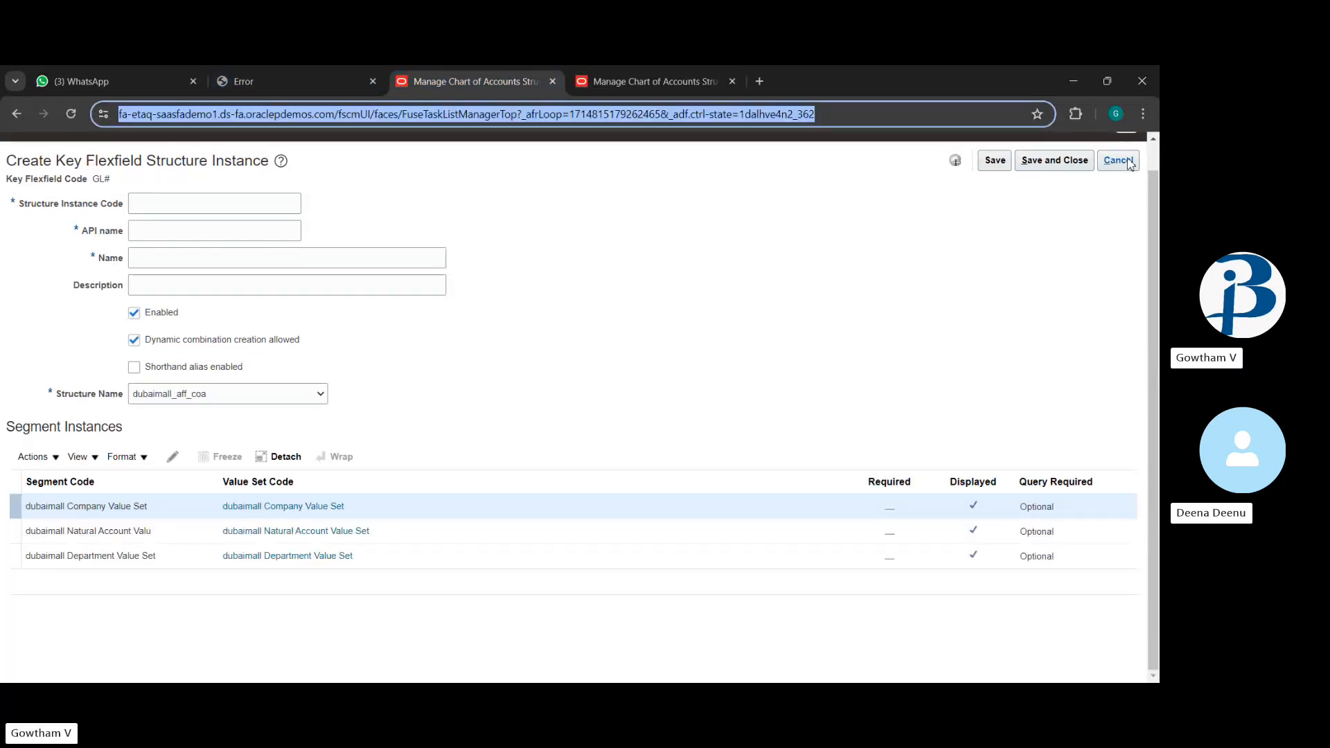
# Discard the structure instance in the original session and search the key flexfield structures for structure code TATAA.
pyautogui.click(1118, 161)
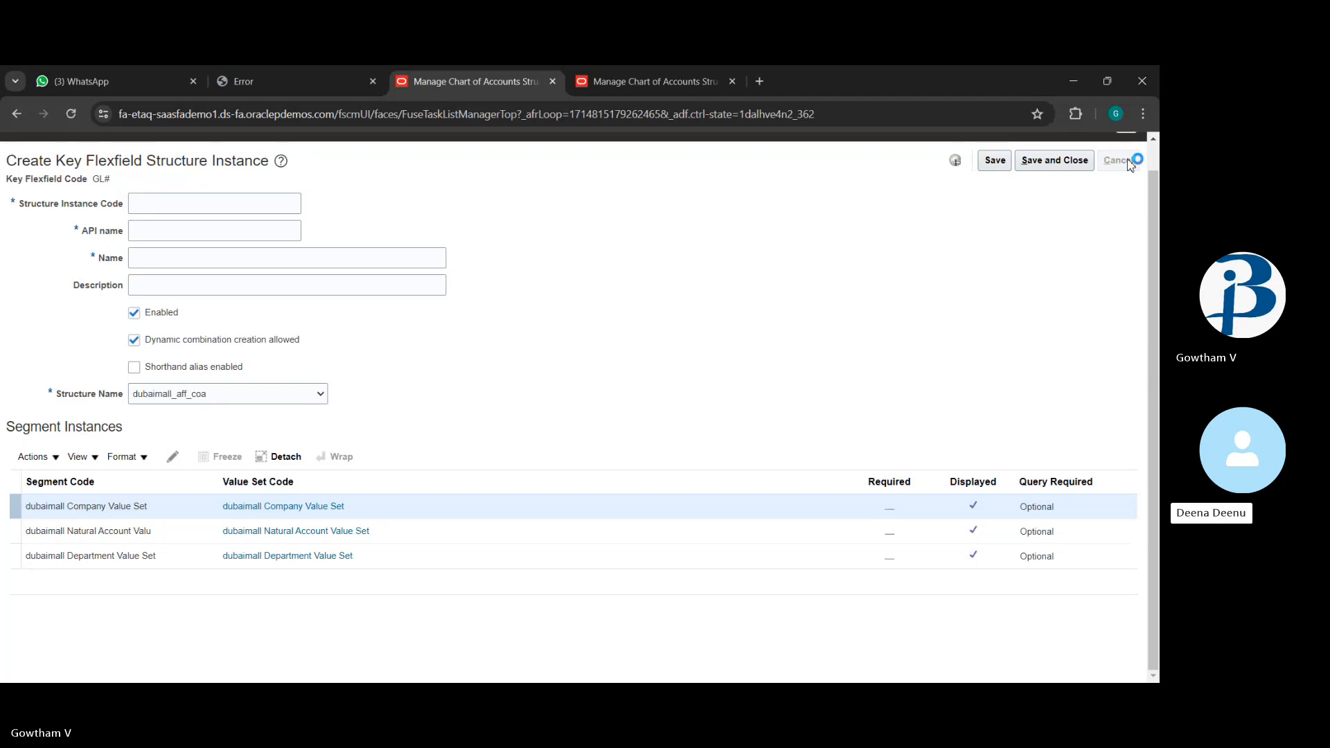
pyautogui.click(1120, 161)
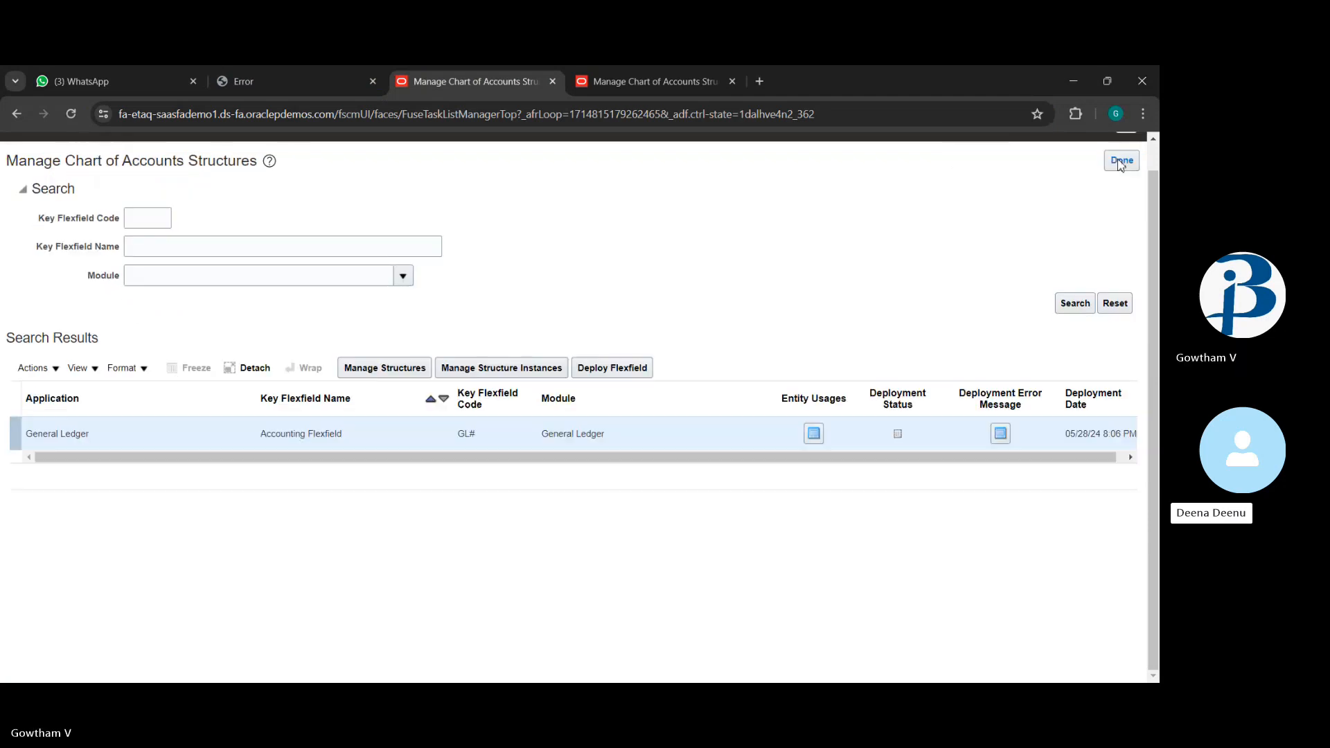
pyautogui.click(417, 369)
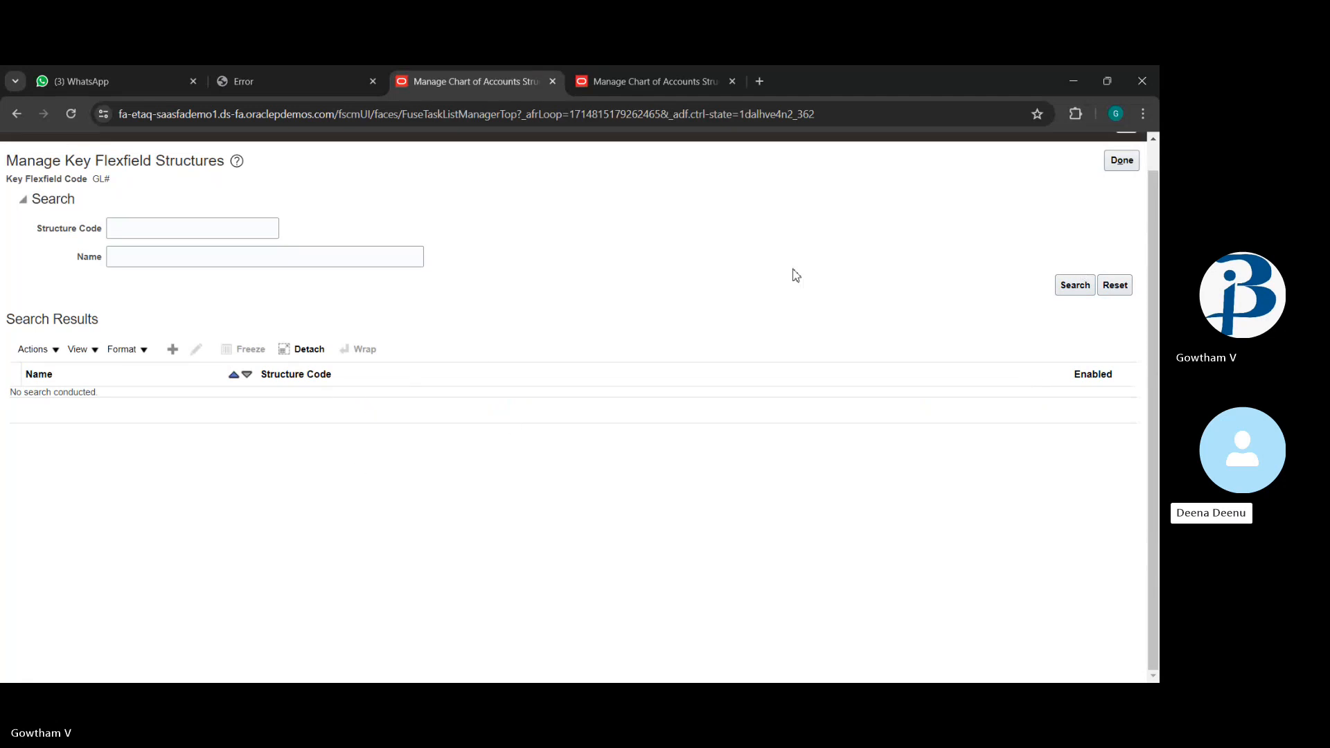
pyautogui.click(181, 231)
pyautogui.write('T')
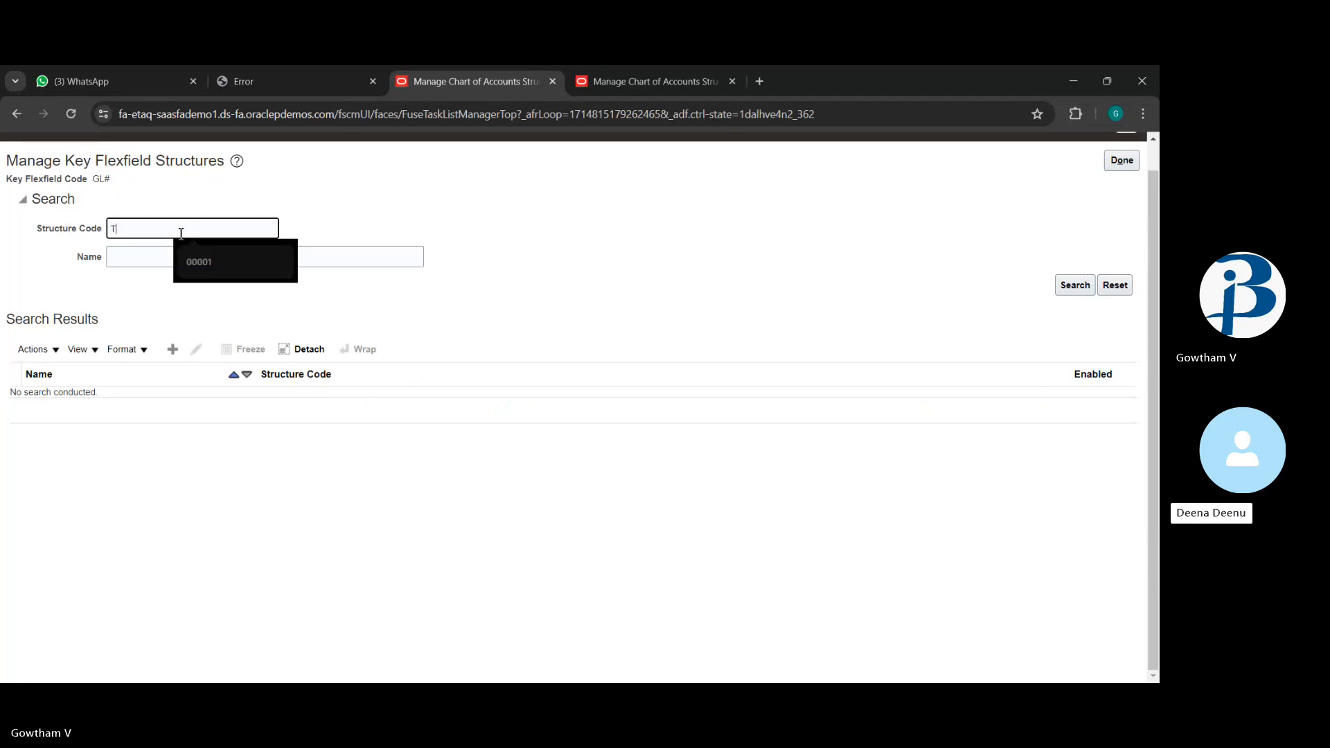
pyautogui.write('ATAA')
pyautogui.press('Return')
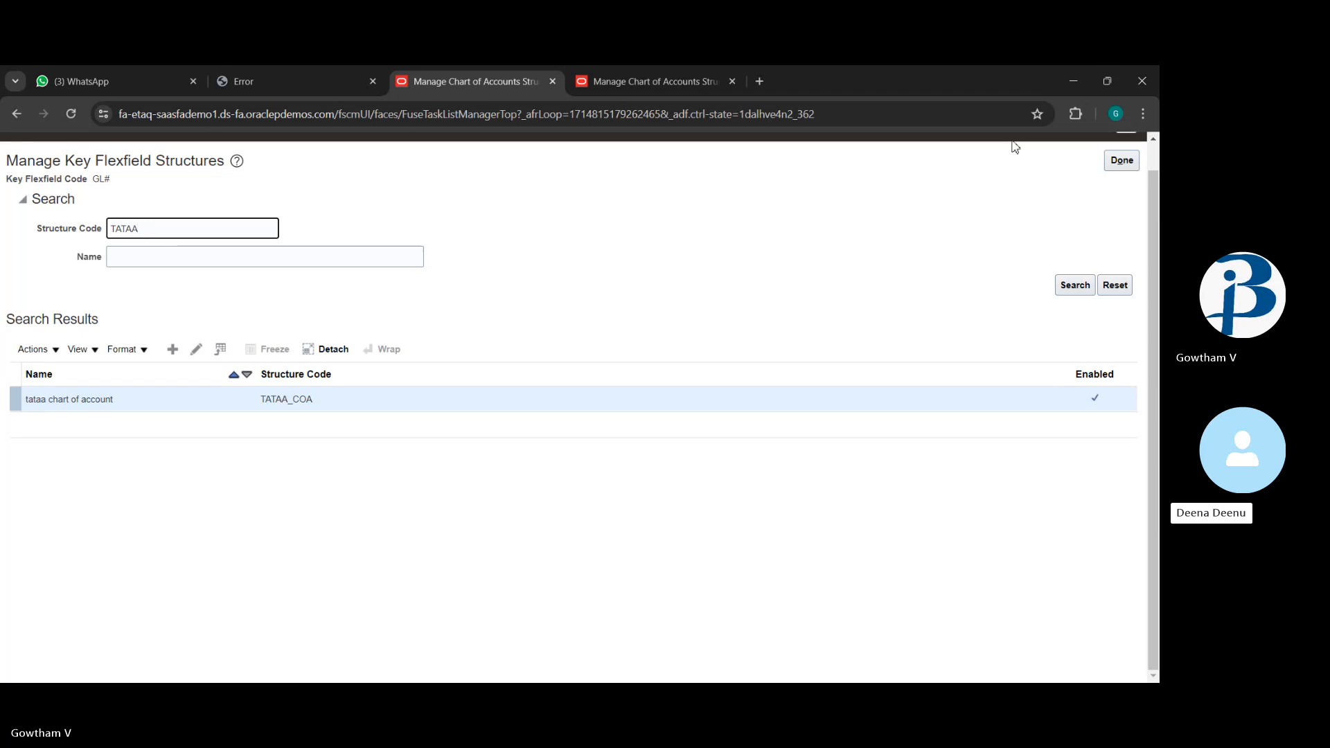
# In the second session's structure instance, select structure TATA Inc and enter instance code TATAA COA and name tataa chart of account.
pyautogui.click(595, 66)
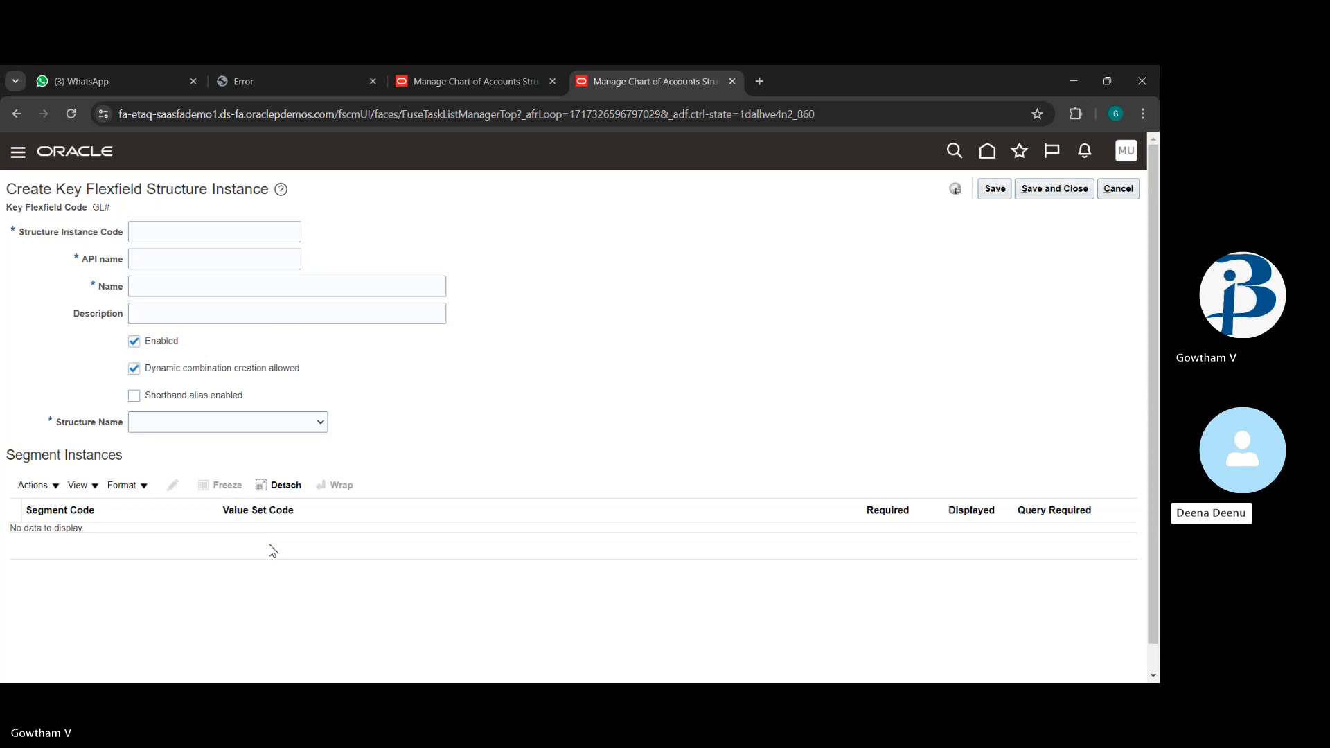
pyautogui.click(233, 531)
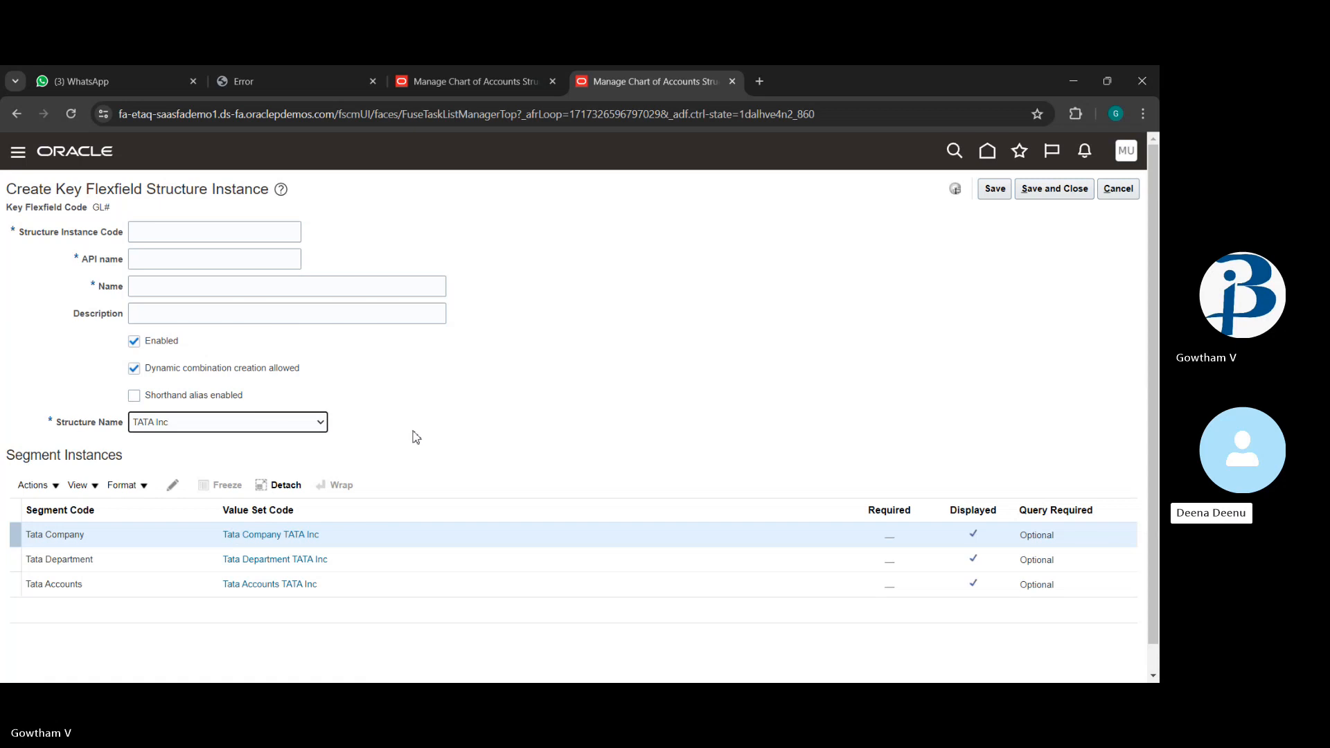
pyautogui.click(195, 229)
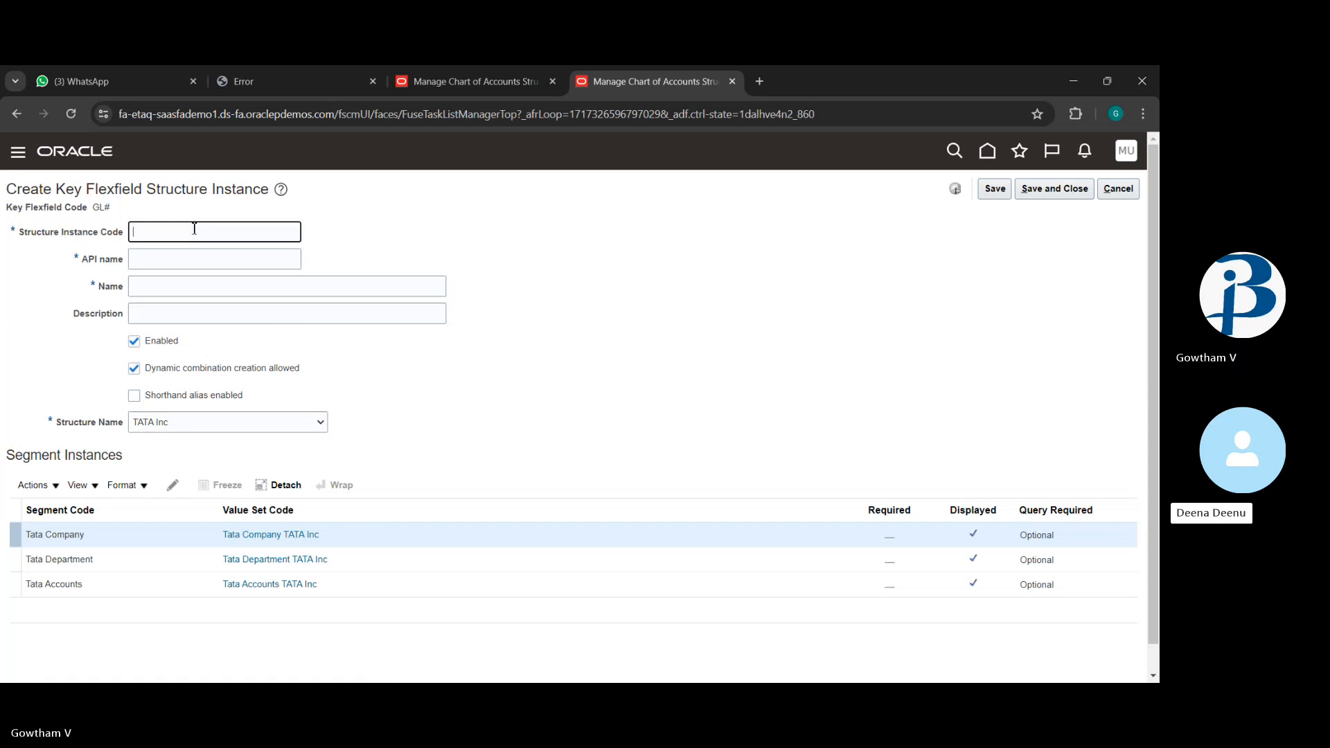
pyautogui.write('T')
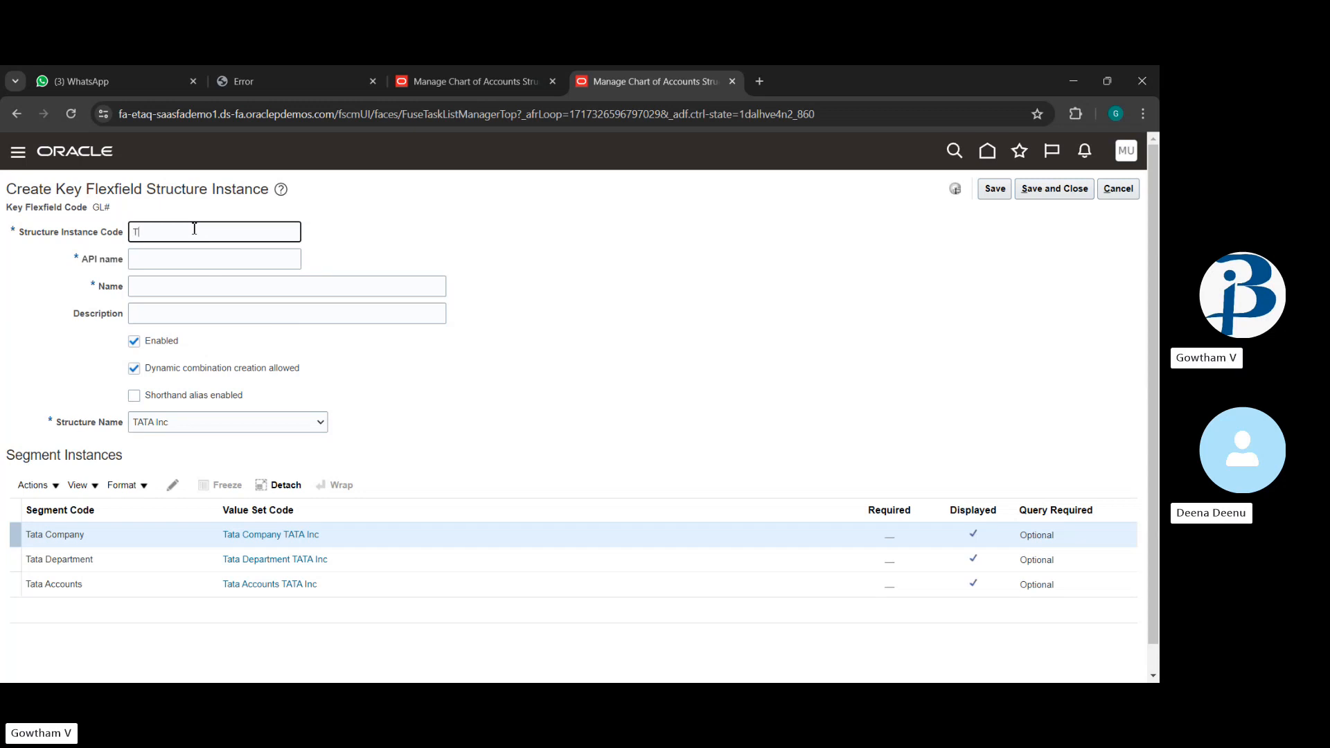
pyautogui.write('ATAA COA')
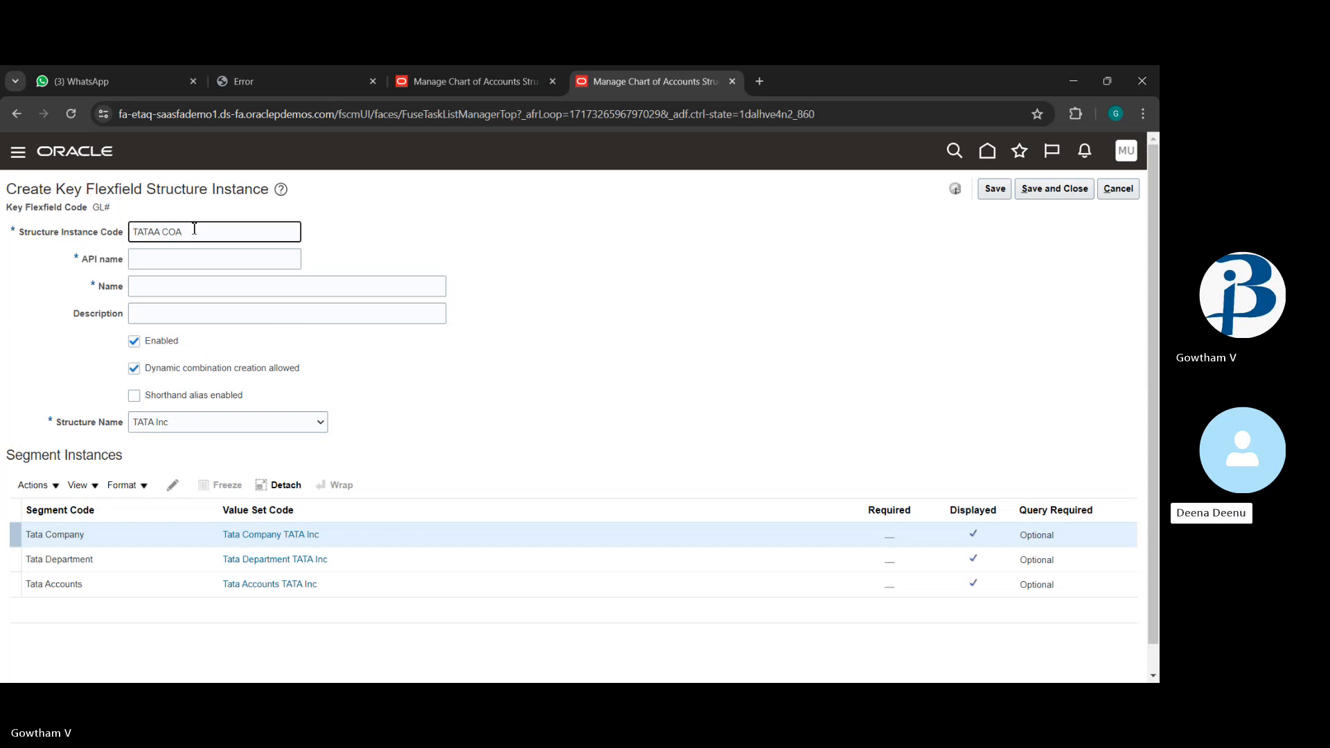
pyautogui.click(175, 263)
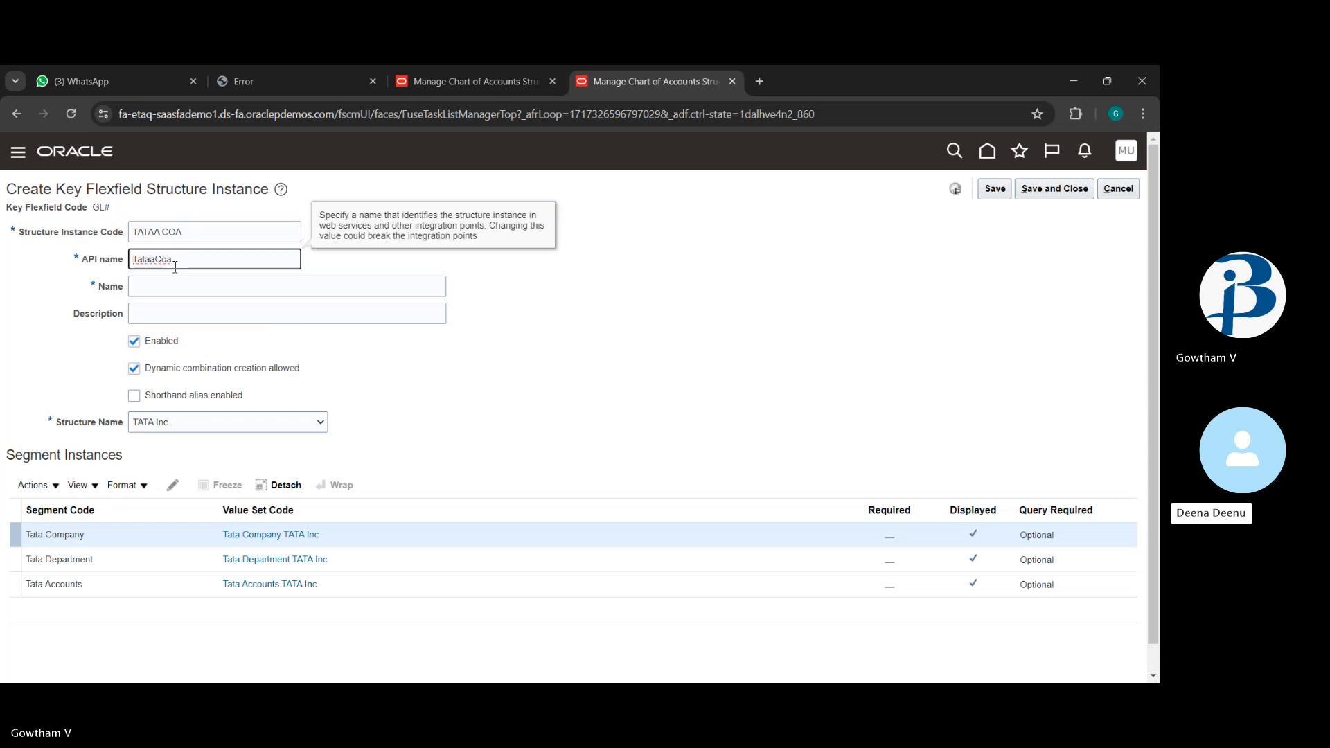
pyautogui.click(164, 283)
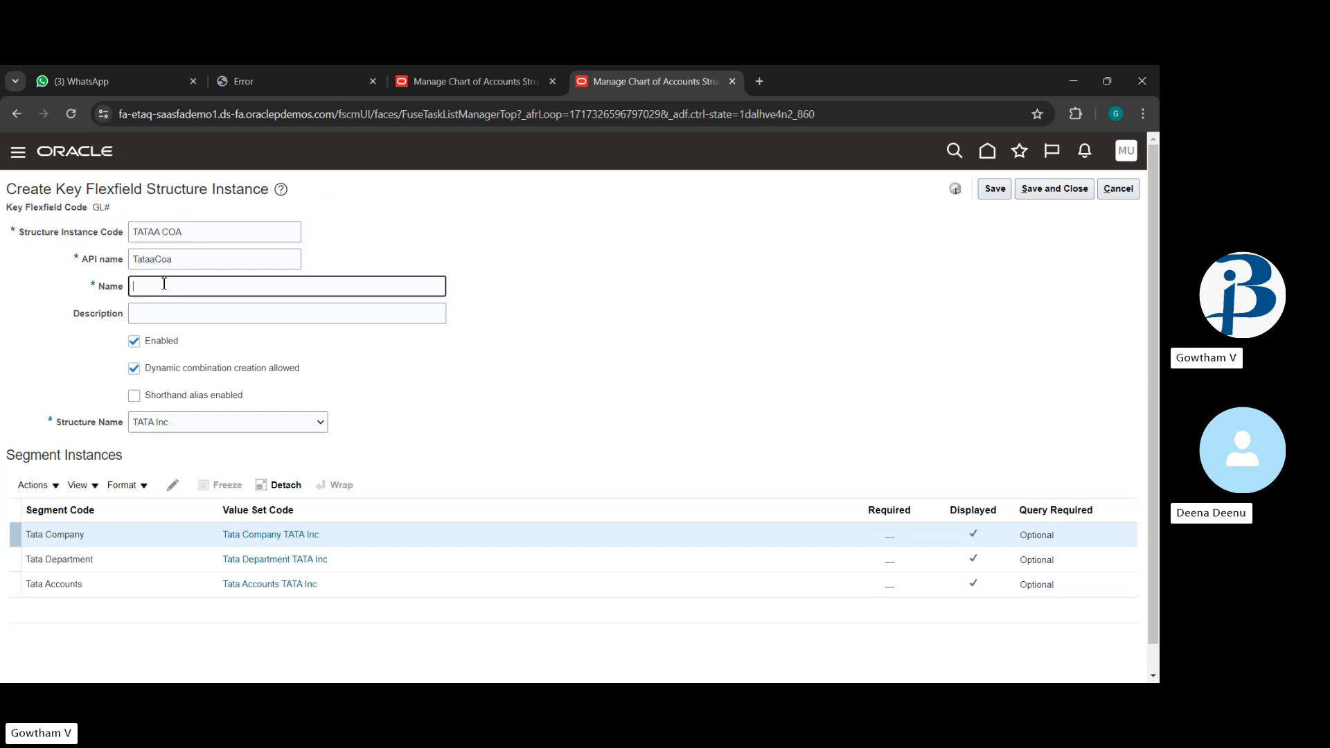
pyautogui.write('tataa chart of acc')
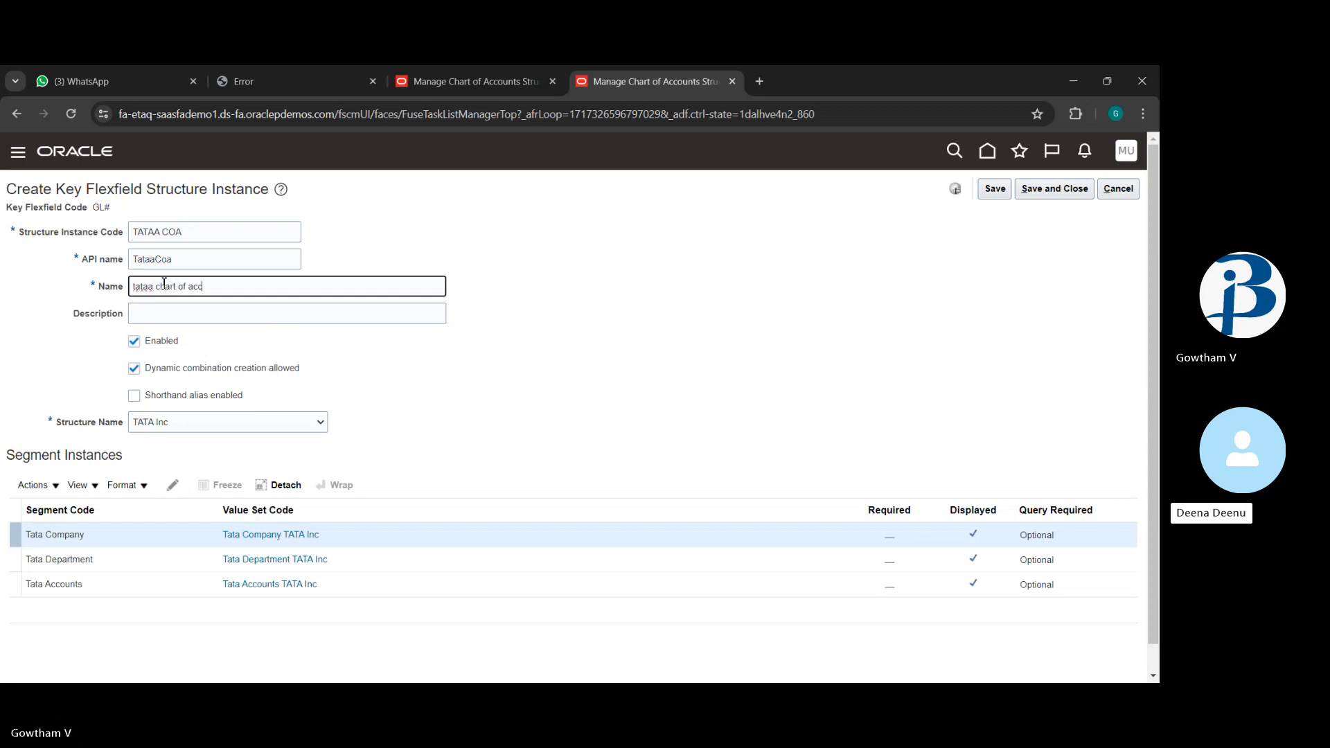
pyautogui.write('ount')
# Set the structure name to TAATAA chart of account and make its company segment instance required.
pyautogui.click(307, 424)
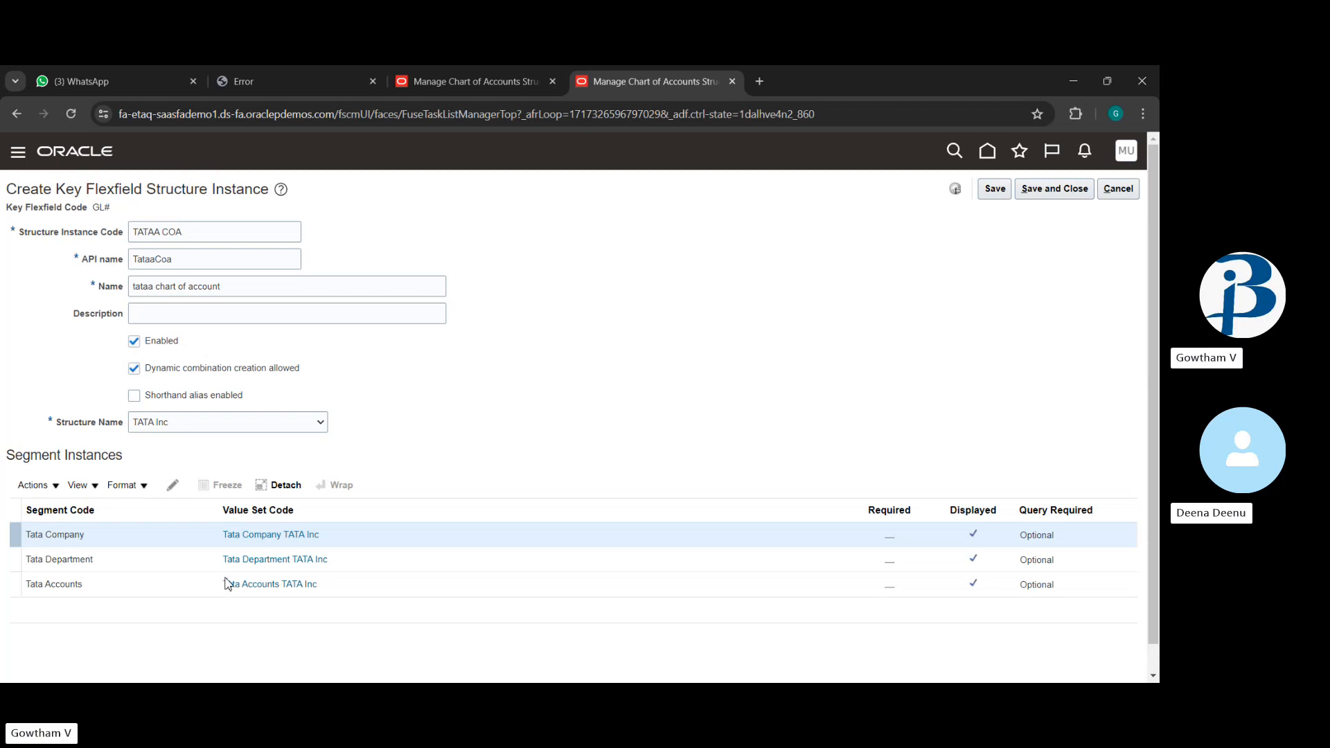
pyautogui.click(247, 544)
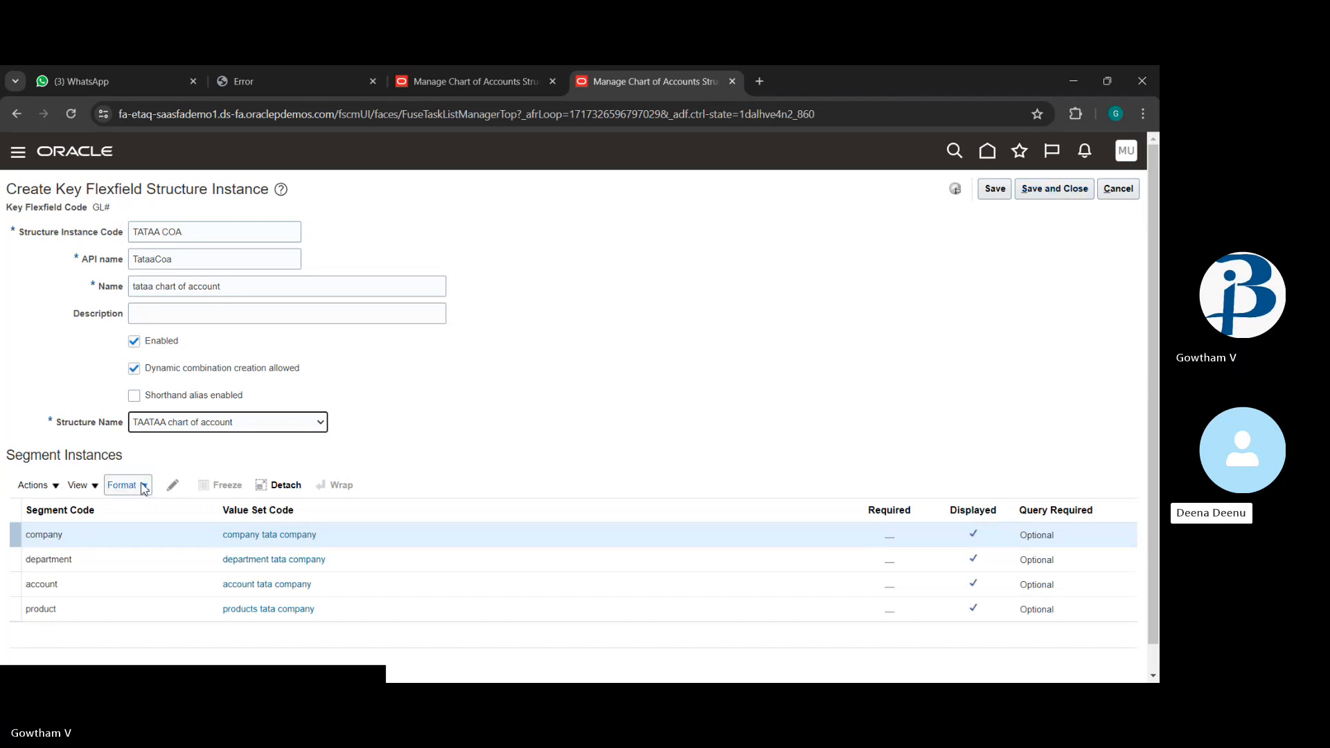
pyautogui.click(176, 495)
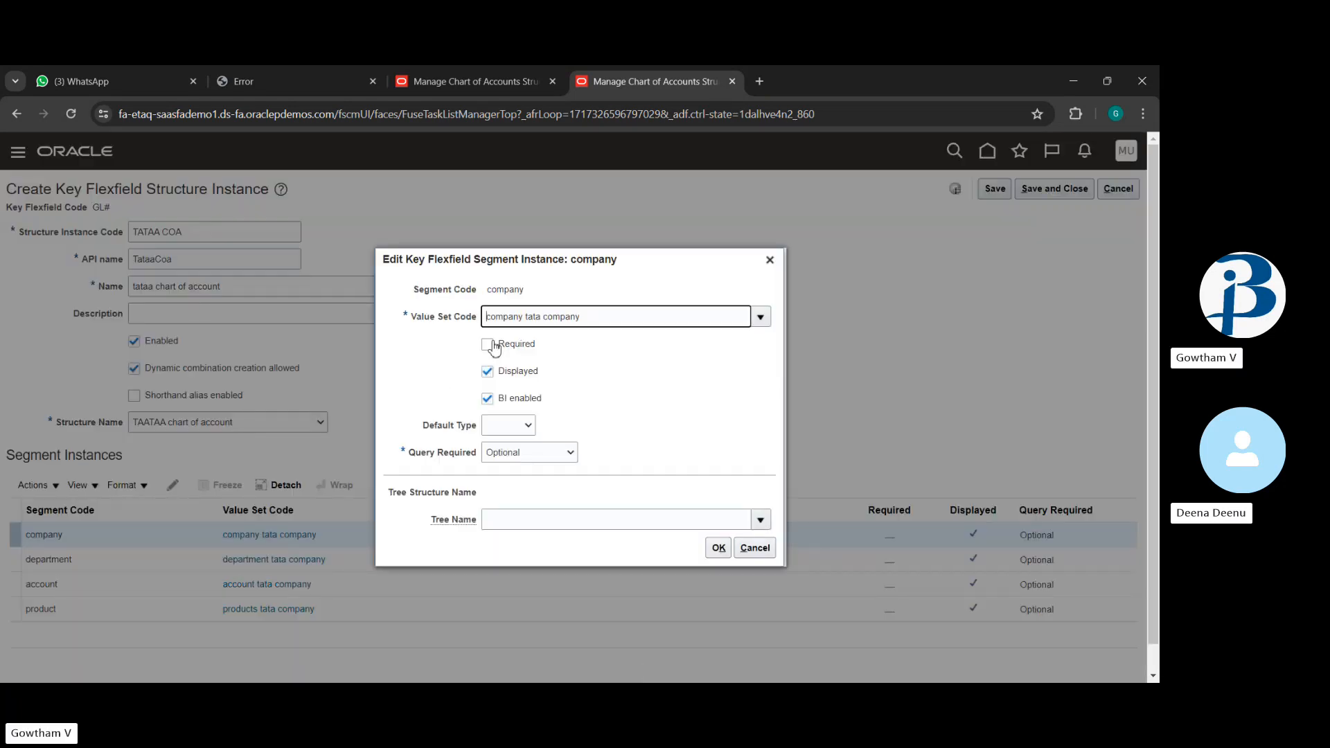
pyautogui.click(488, 344)
pyautogui.click(719, 548)
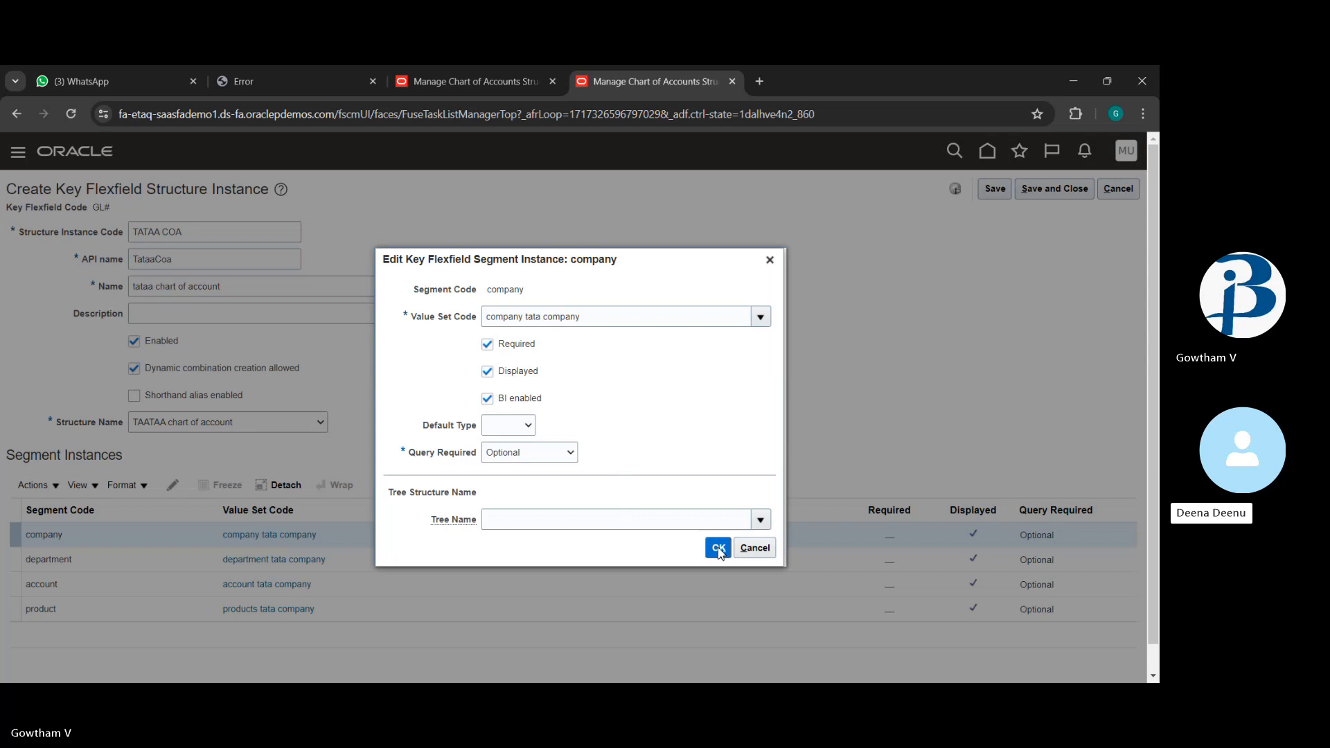
# Make the department, account and product segment instances required.
pyautogui.click(184, 565)
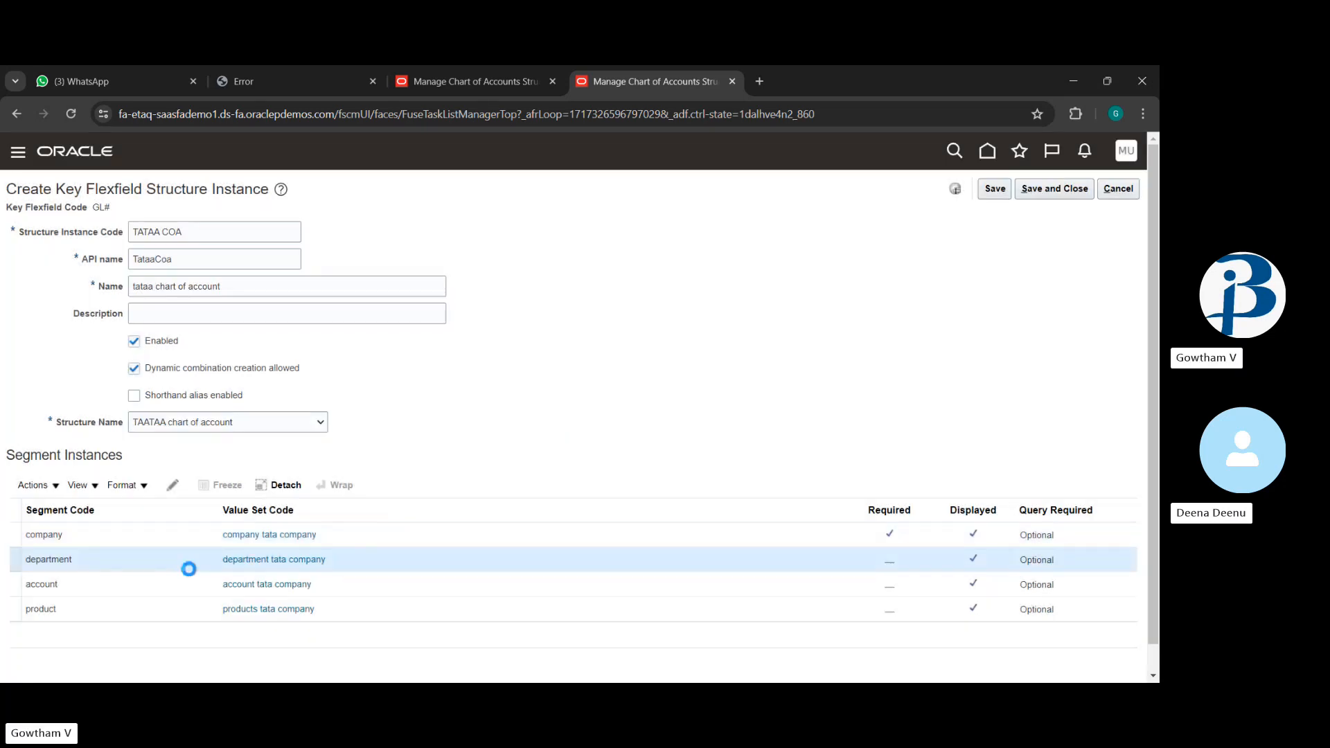
pyautogui.click(175, 488)
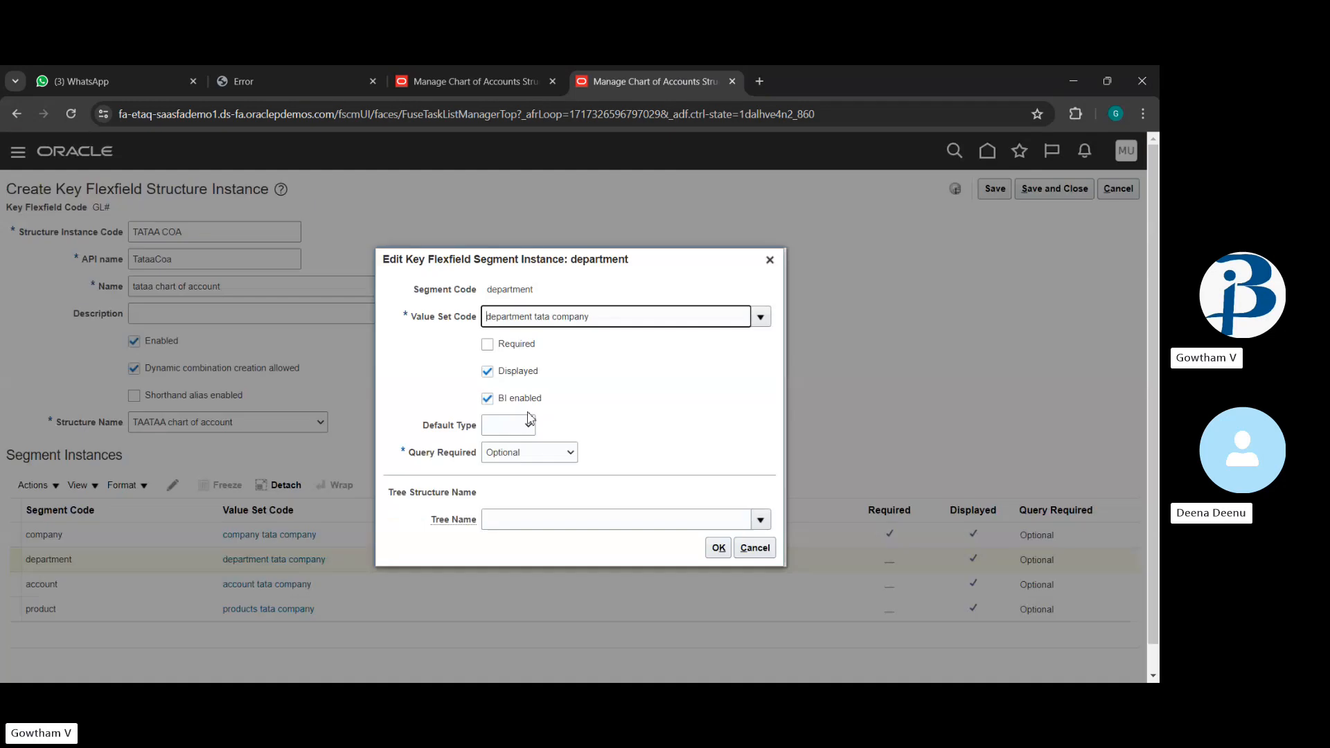
pyautogui.click(488, 345)
pyautogui.click(718, 549)
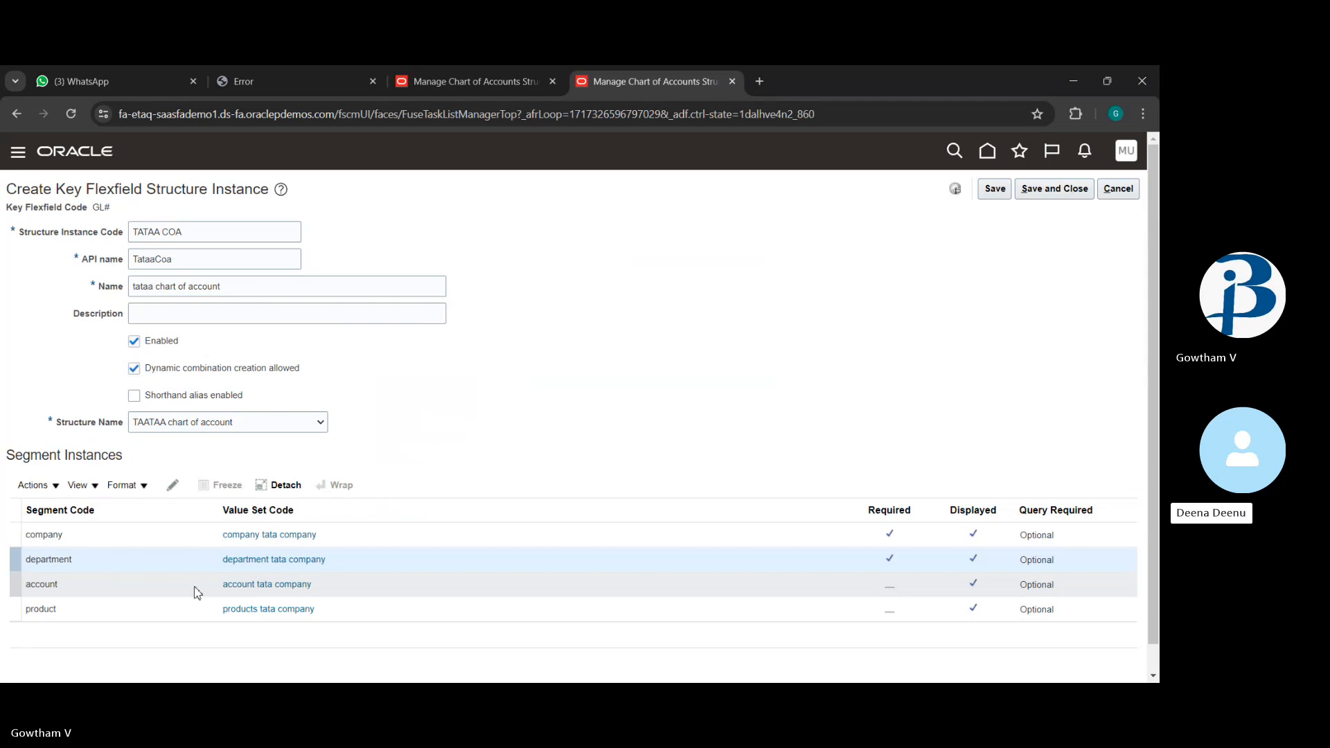
pyautogui.click(195, 591)
pyautogui.click(173, 485)
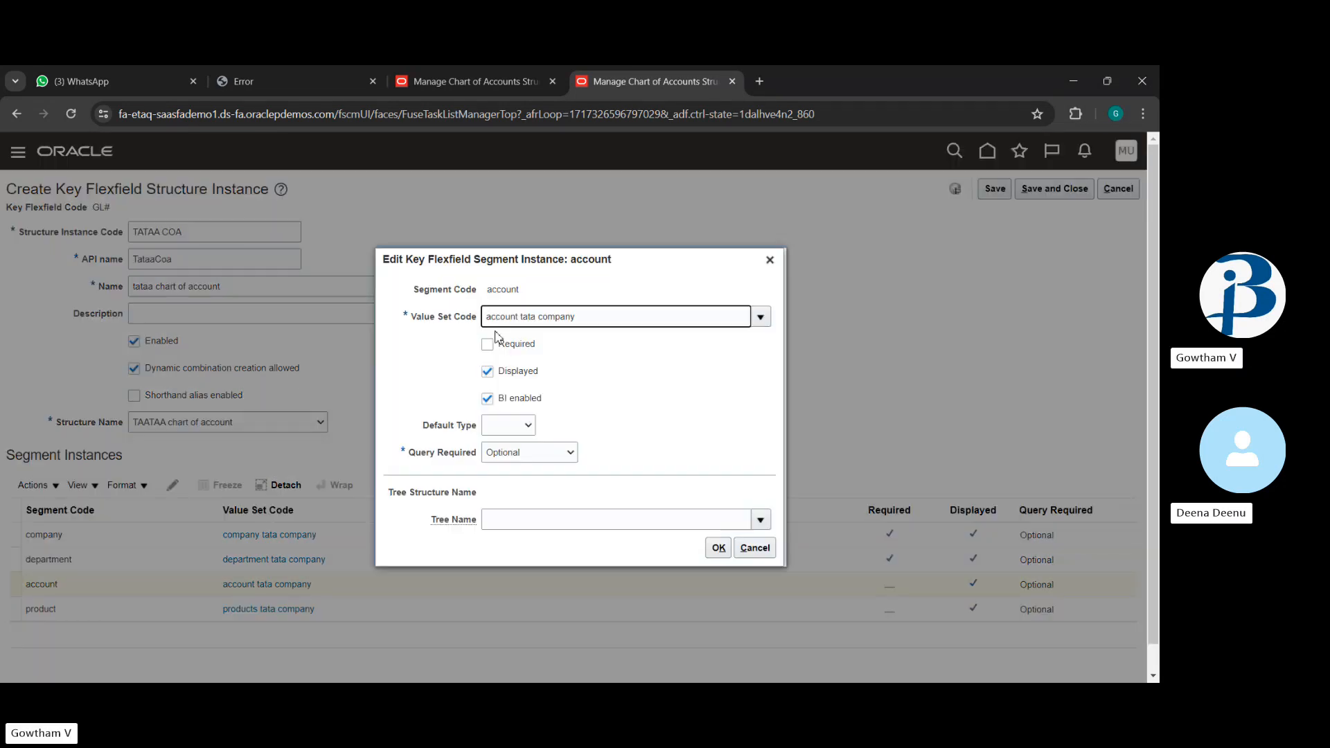
pyautogui.click(487, 345)
pyautogui.click(719, 548)
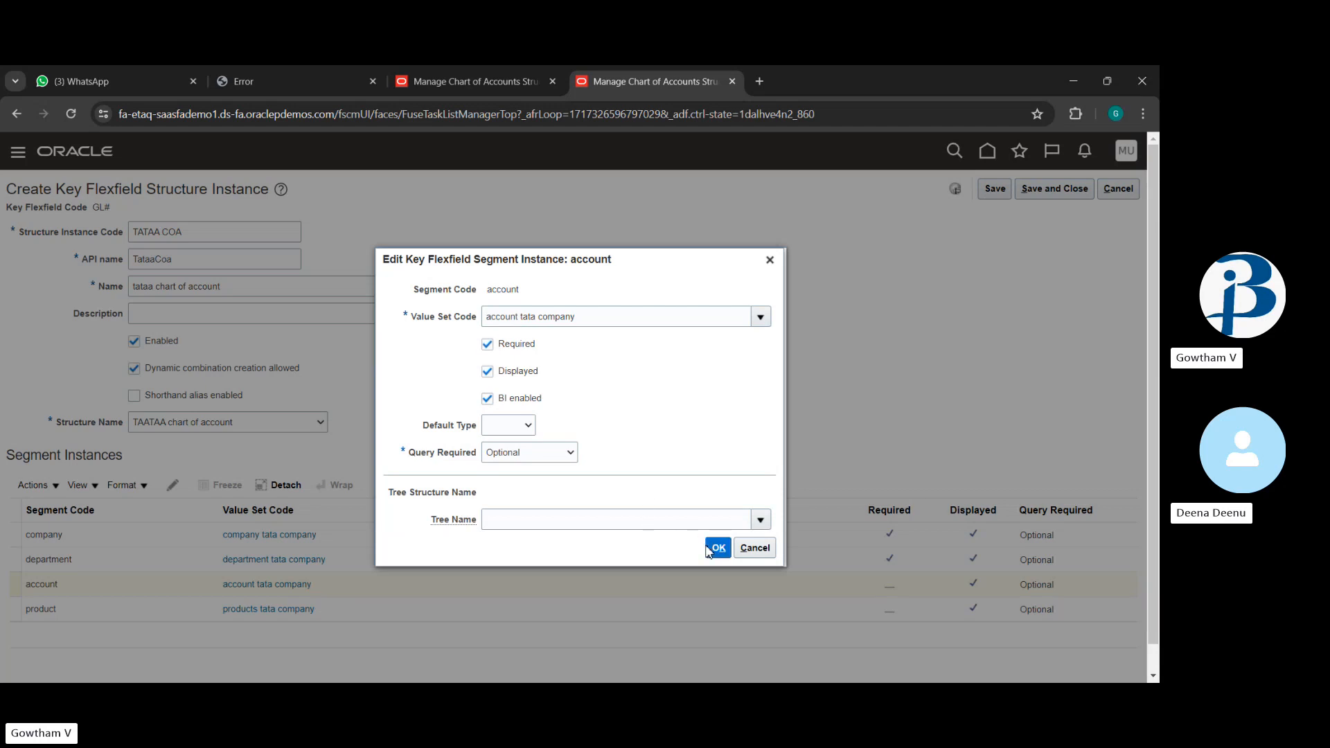
pyautogui.click(166, 609)
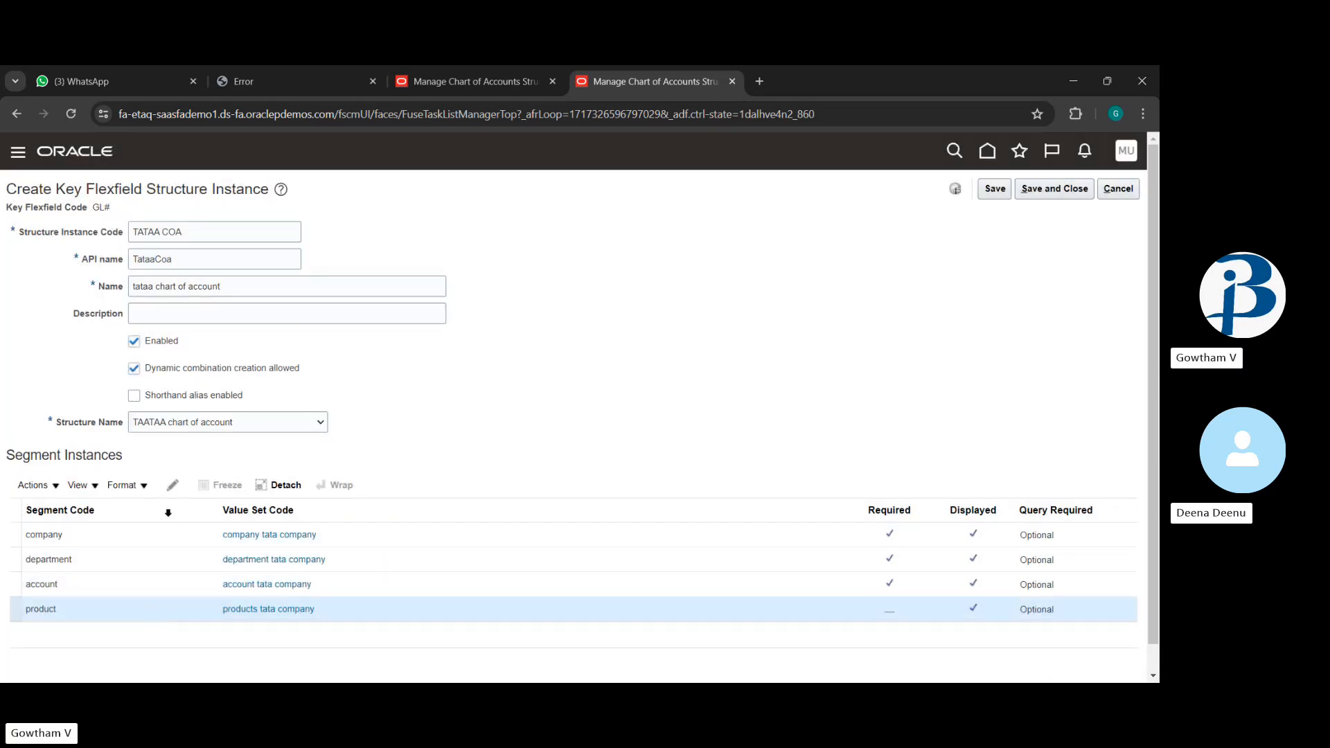
pyautogui.click(174, 493)
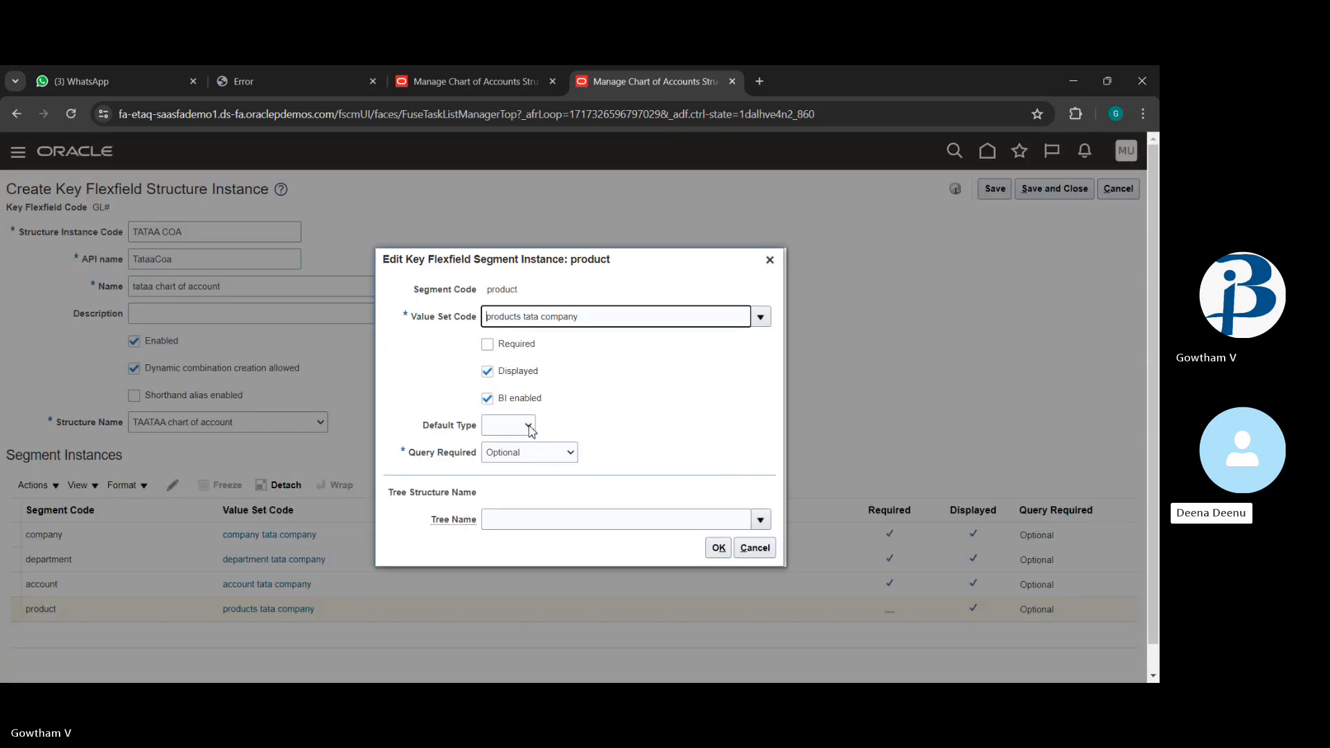
pyautogui.click(487, 344)
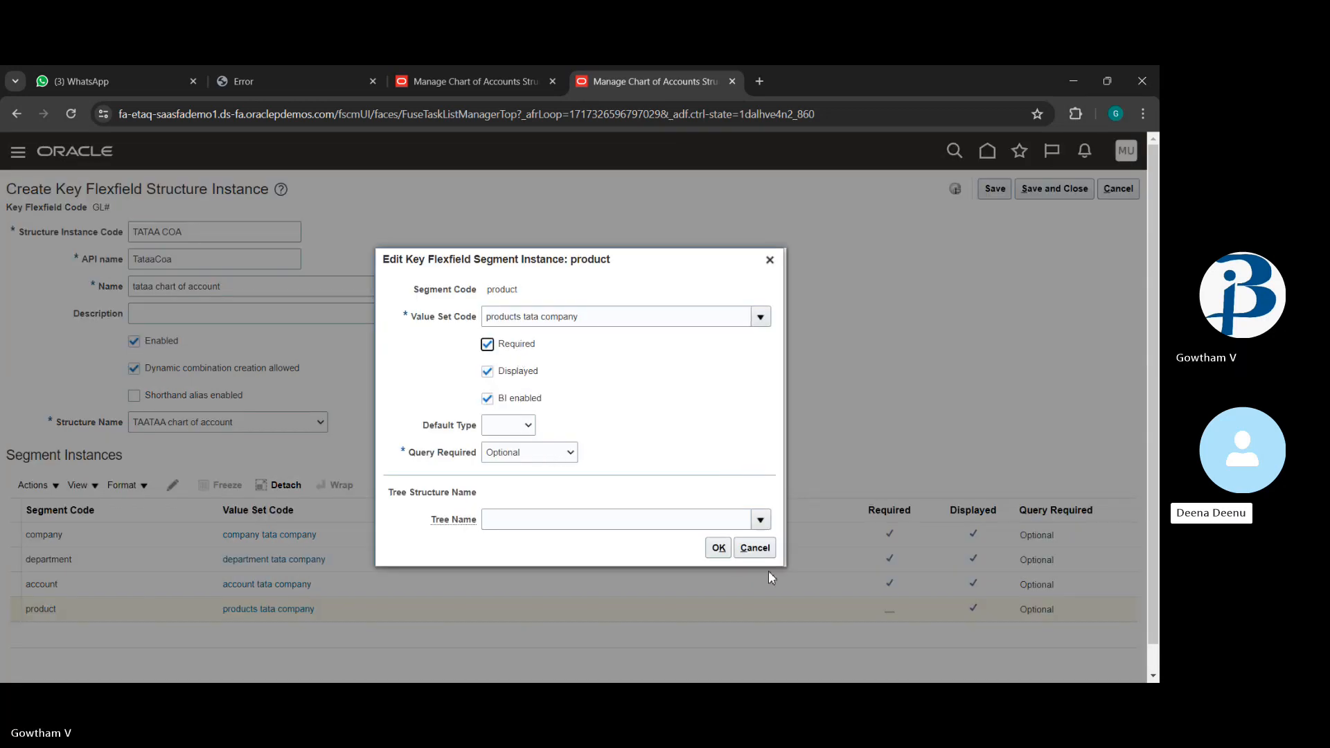
pyautogui.click(714, 555)
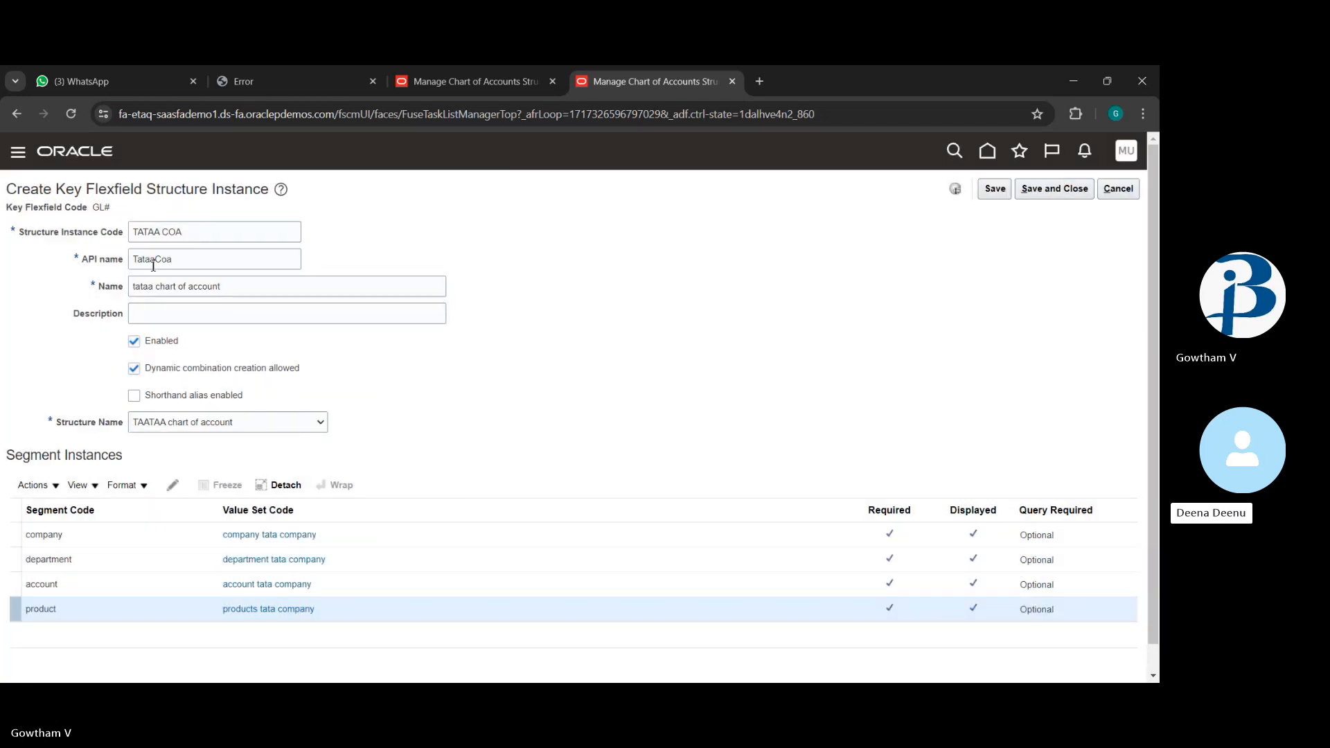
# Try to save the structure instance with API name TataCoa, code TATA COA and name tata chart of account.
pyautogui.click(153, 263)
pyautogui.press('BackSpace')
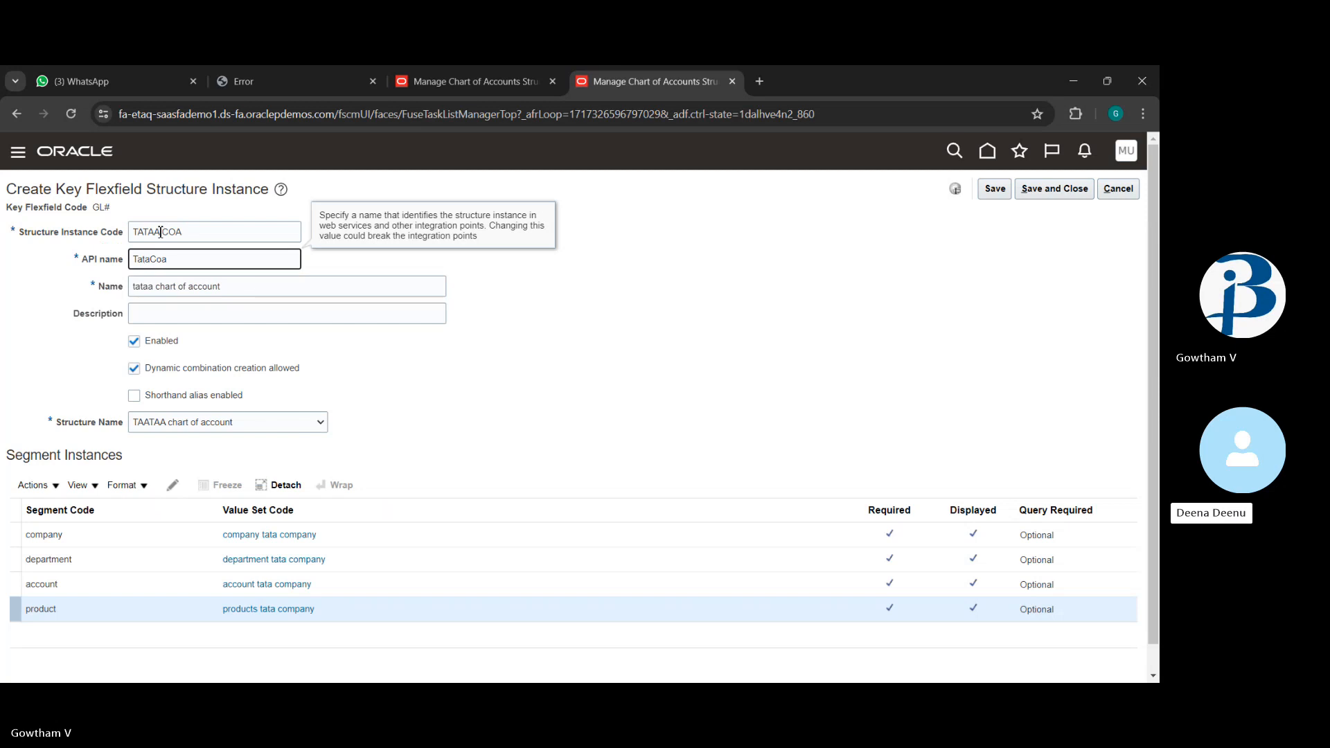
pyautogui.click(154, 236)
pyautogui.press('BackSpace')
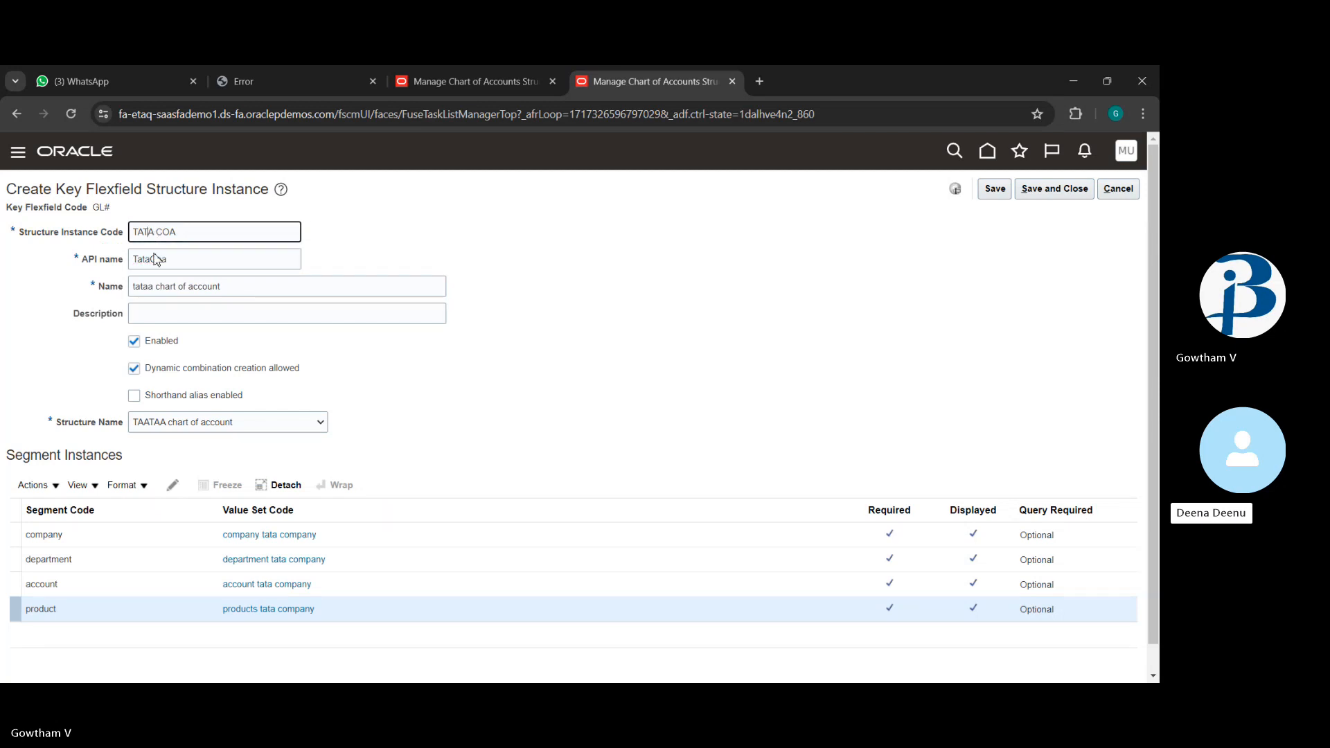
pyautogui.click(147, 290)
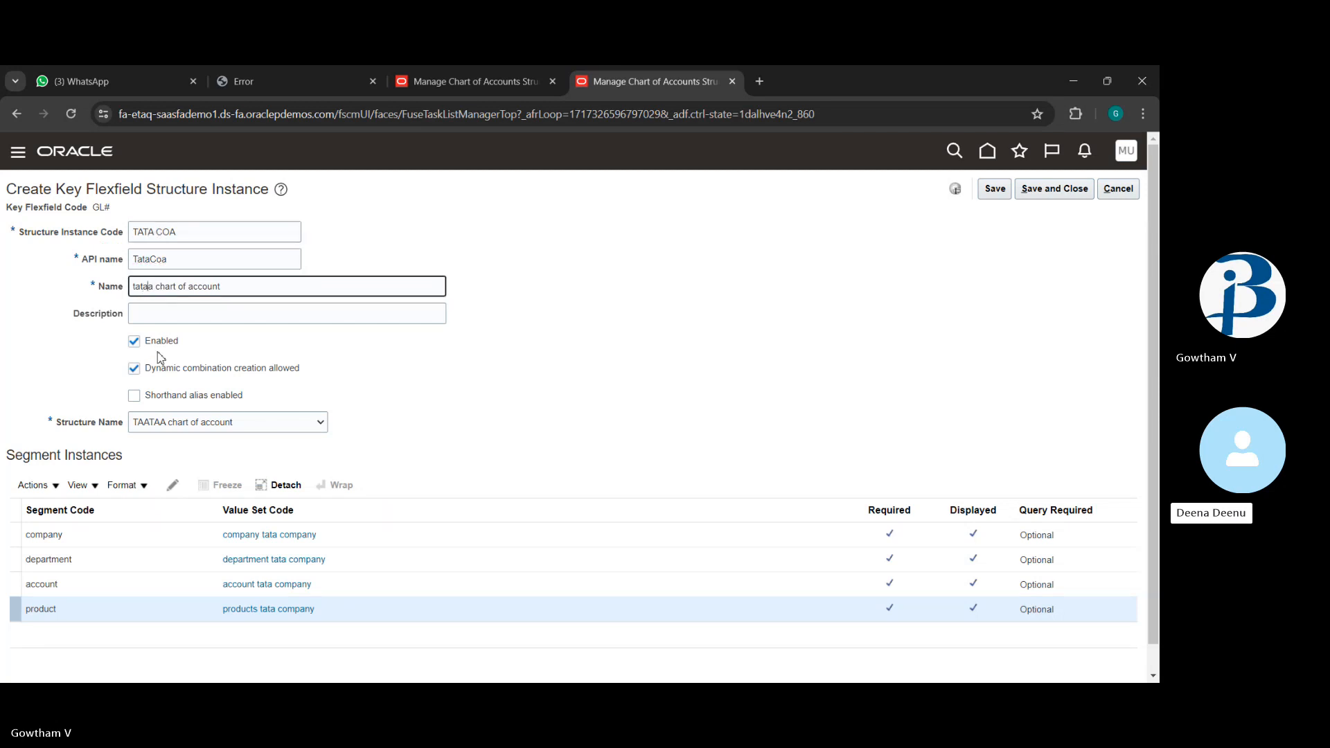
pyautogui.press('BackSpace')
pyautogui.click(1050, 197)
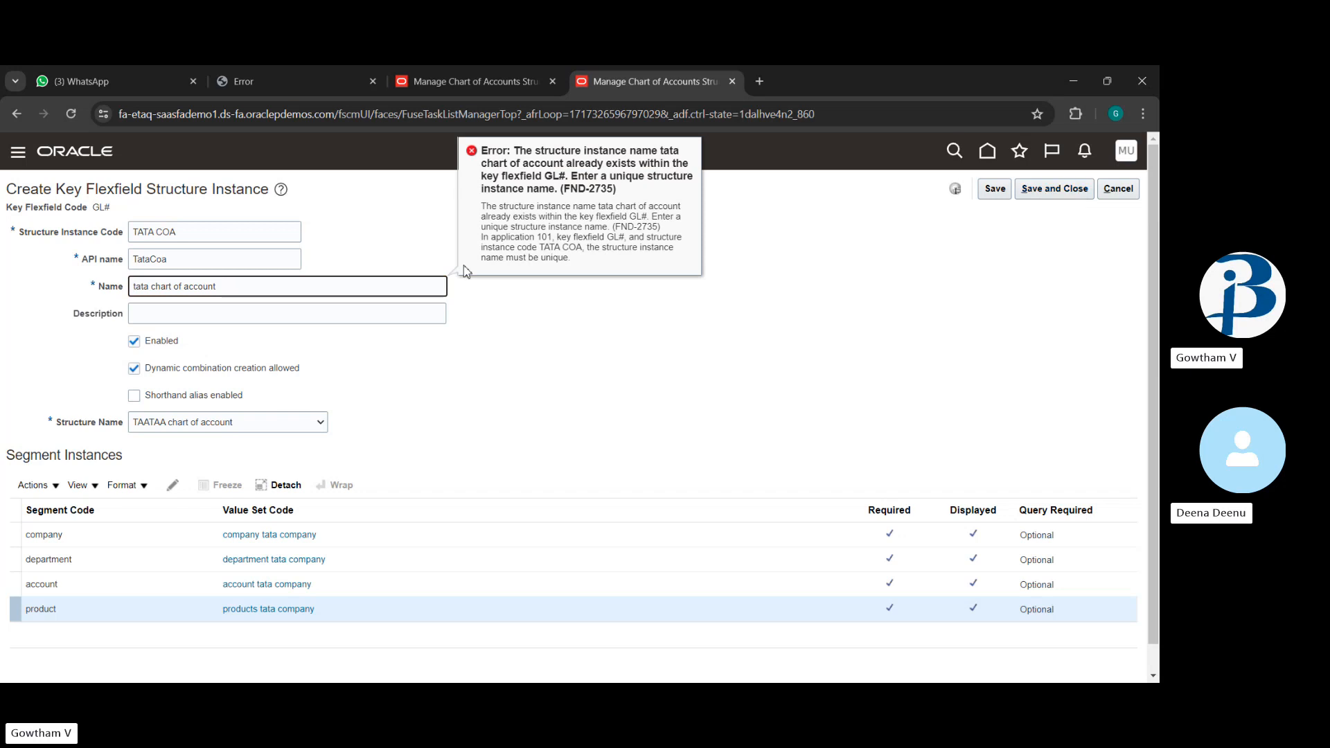
# Restore name tataa chart of account, API name TataaCoa and instance code TATAA COA, and try to save the structure instance.
pyautogui.click(354, 288)
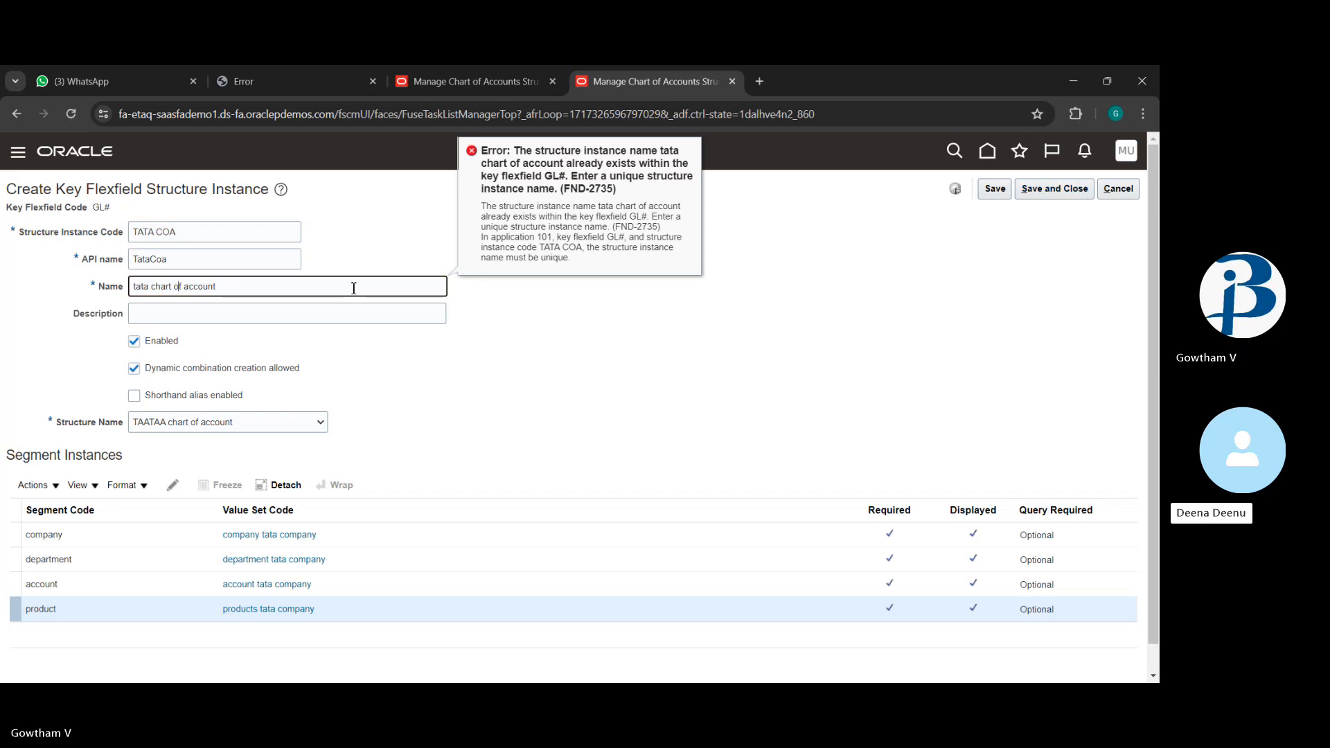
pyautogui.write('a')
pyautogui.click(152, 260)
pyautogui.write('a')
pyautogui.click(159, 231)
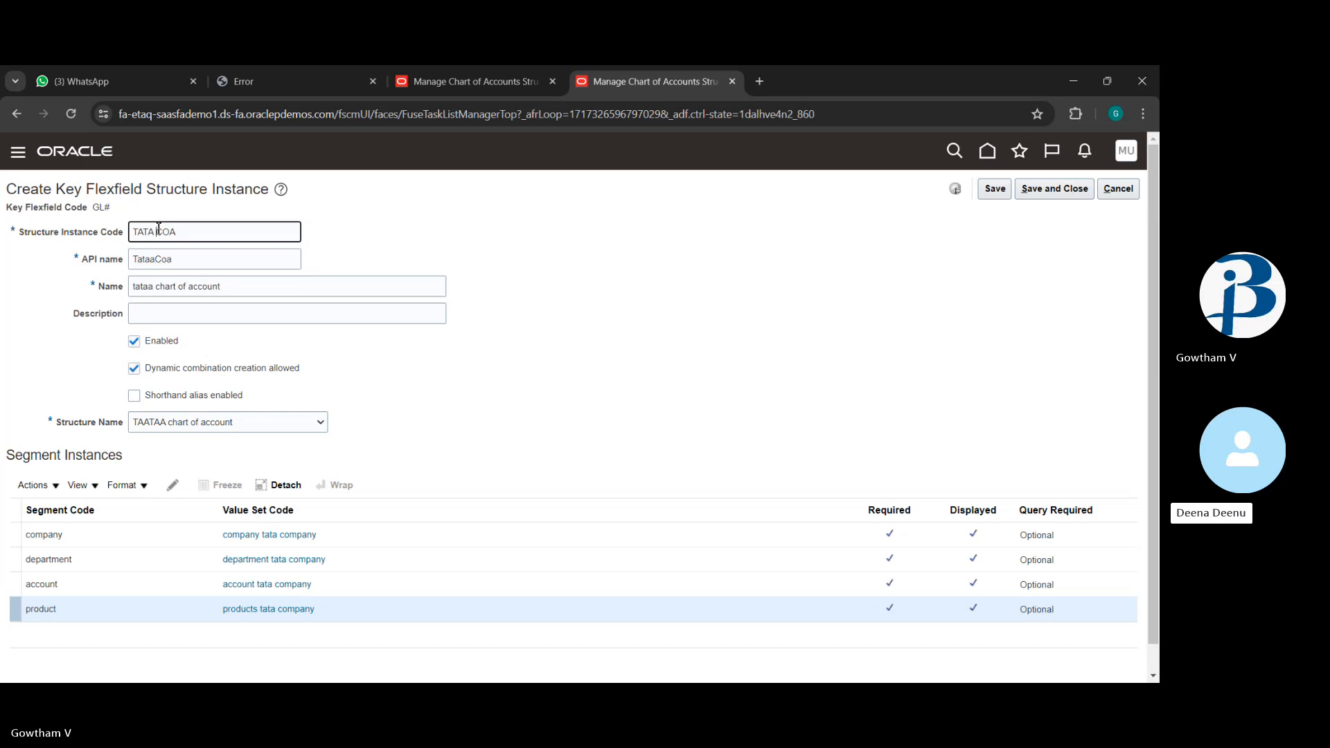
pyautogui.press('BackSpace')
pyautogui.write('A')
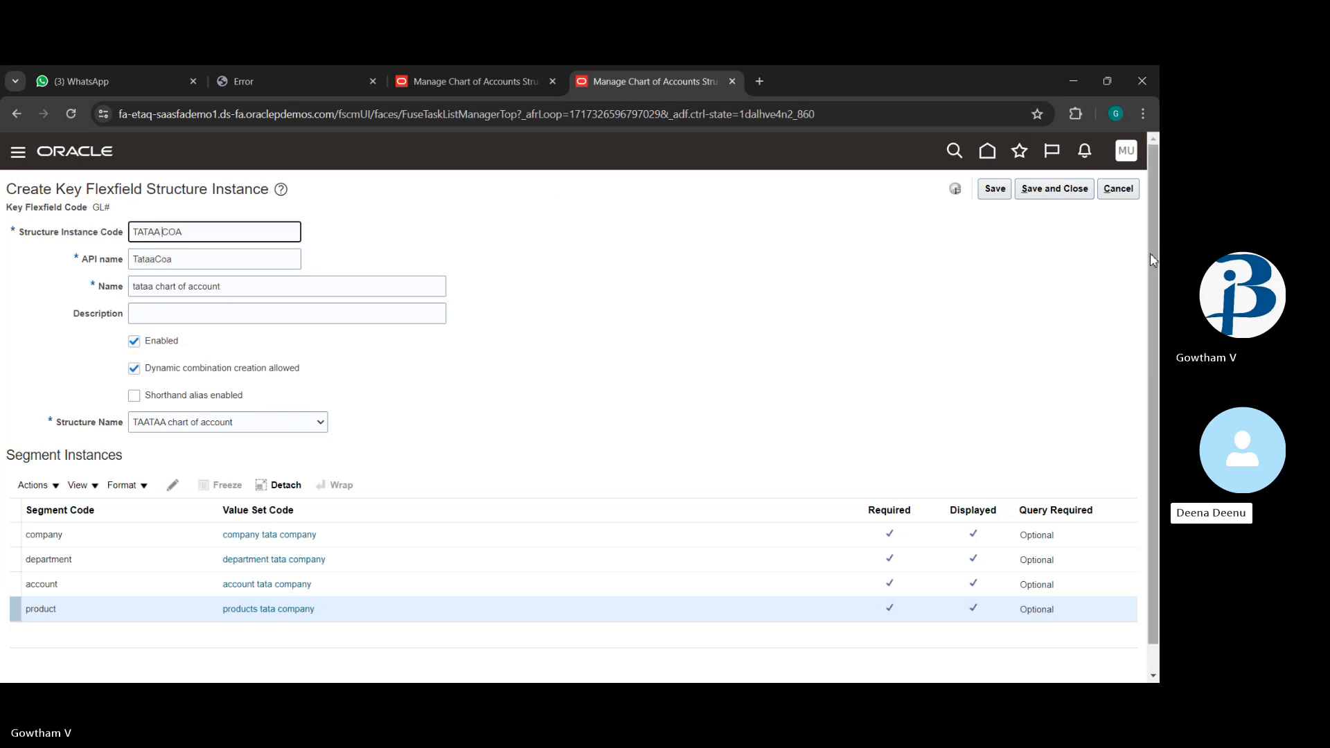
pyautogui.click(1130, 566)
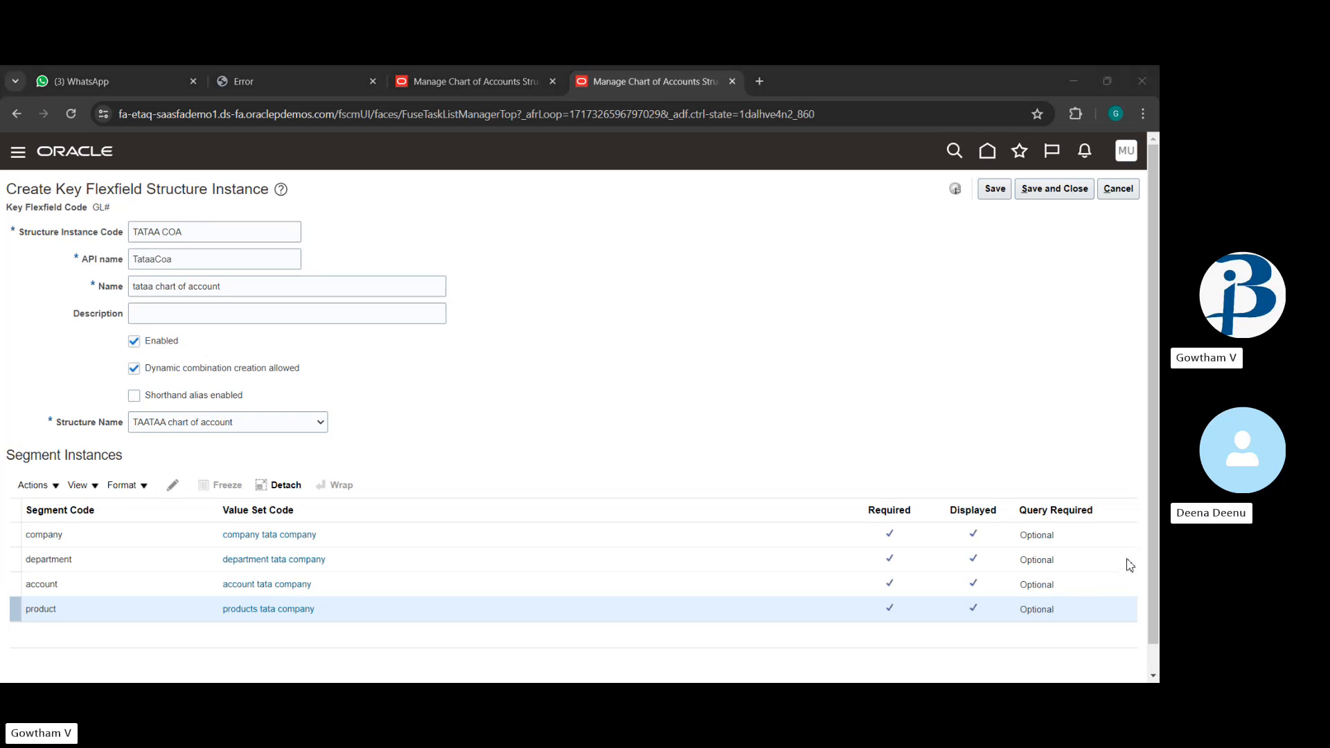
pyautogui.click(1051, 189)
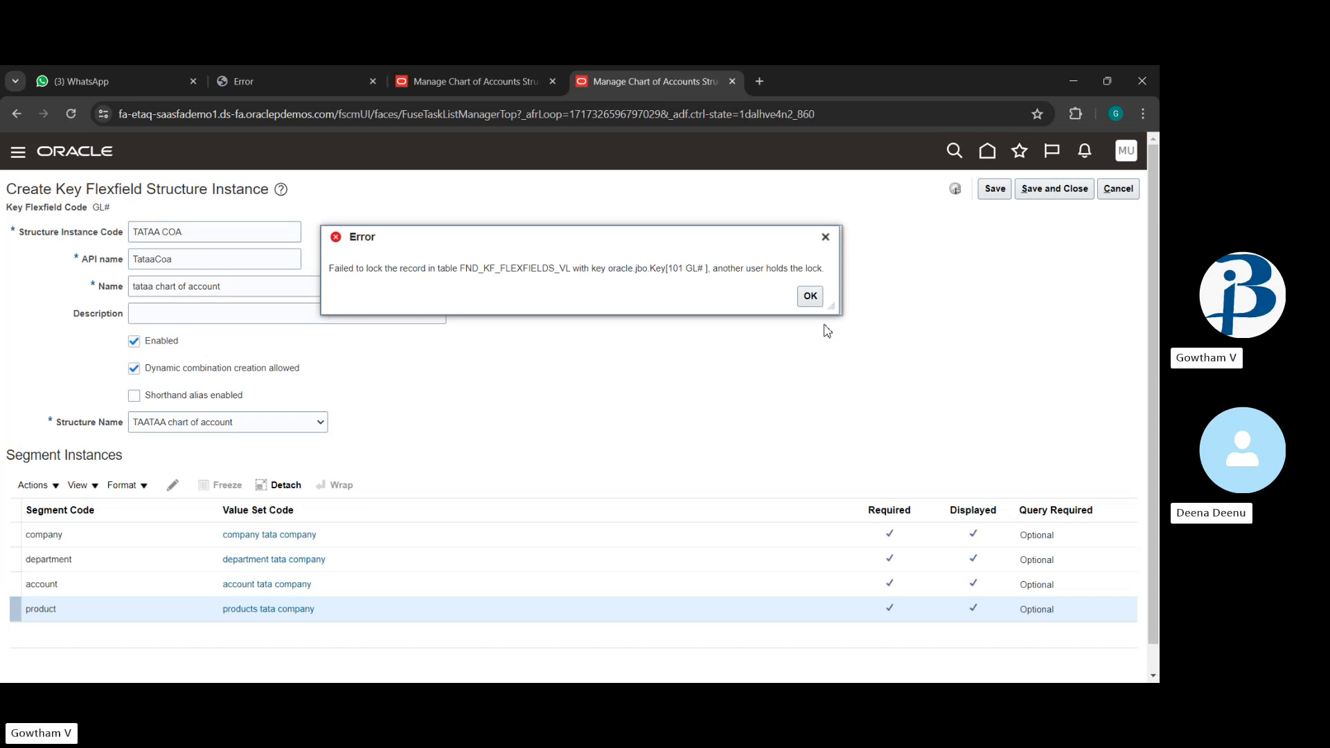
pyautogui.click(810, 296)
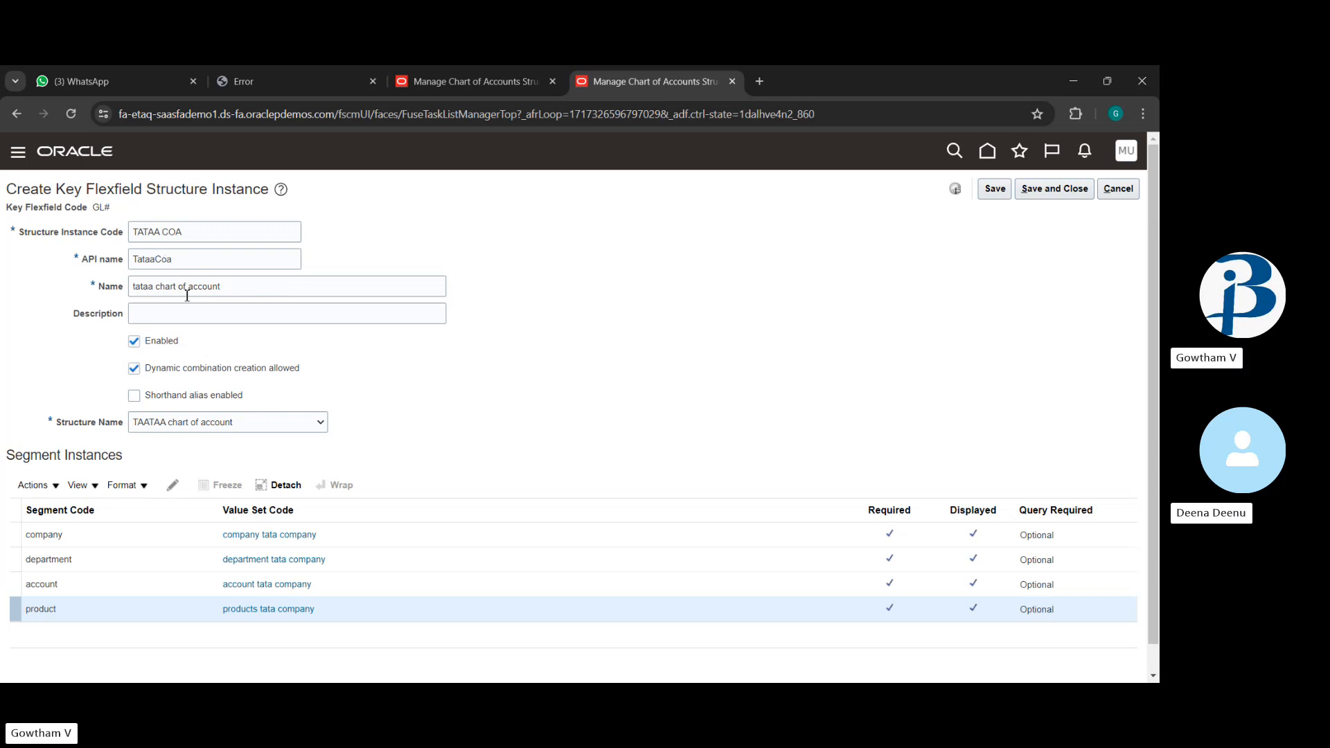
# Change the structure instance code to TATAA_COA and try to save the instance.
pyautogui.click(164, 229)
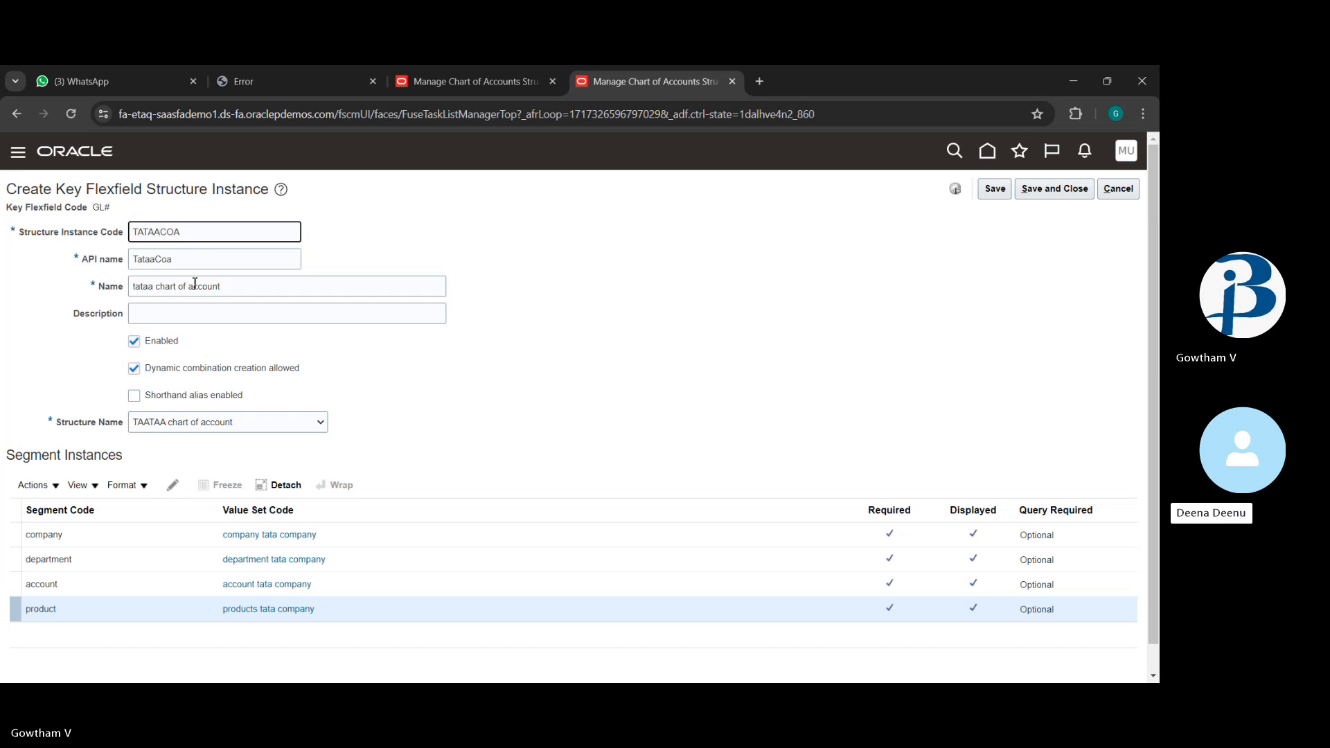
pyautogui.click(1001, 188)
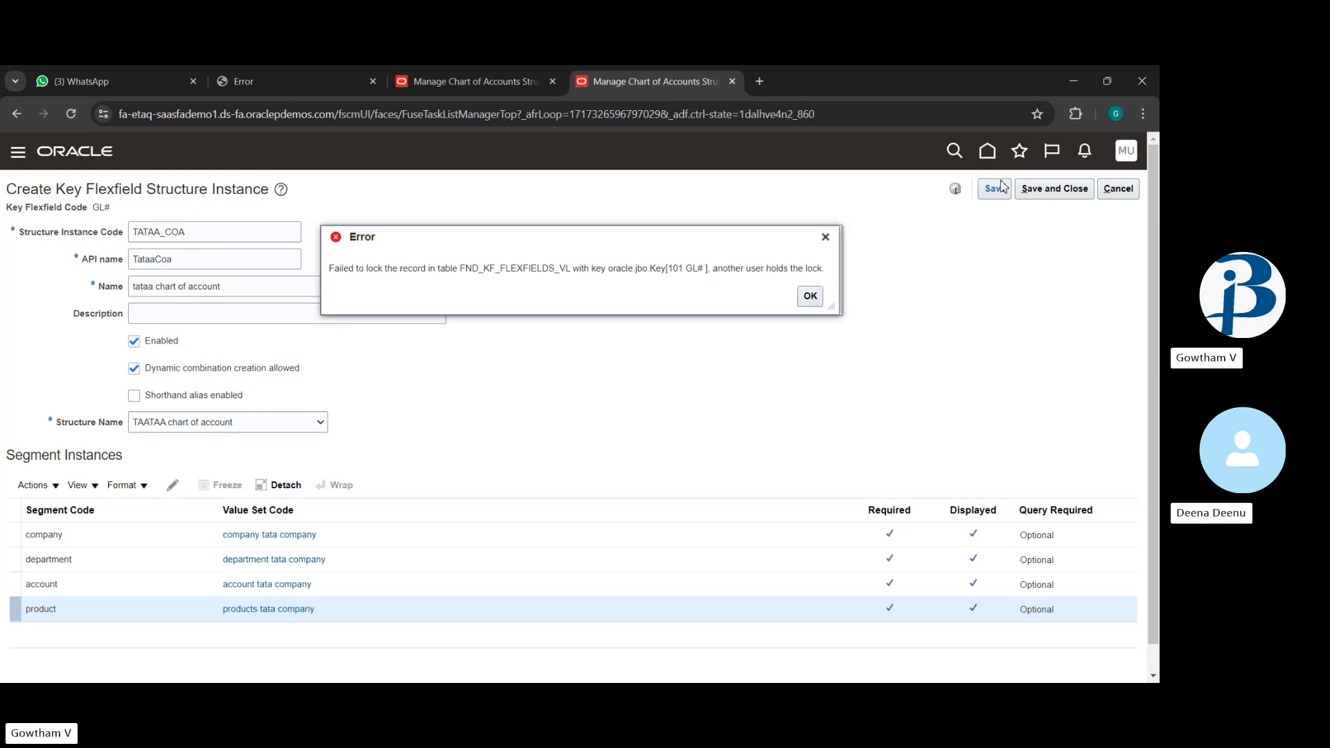
pyautogui.click(811, 300)
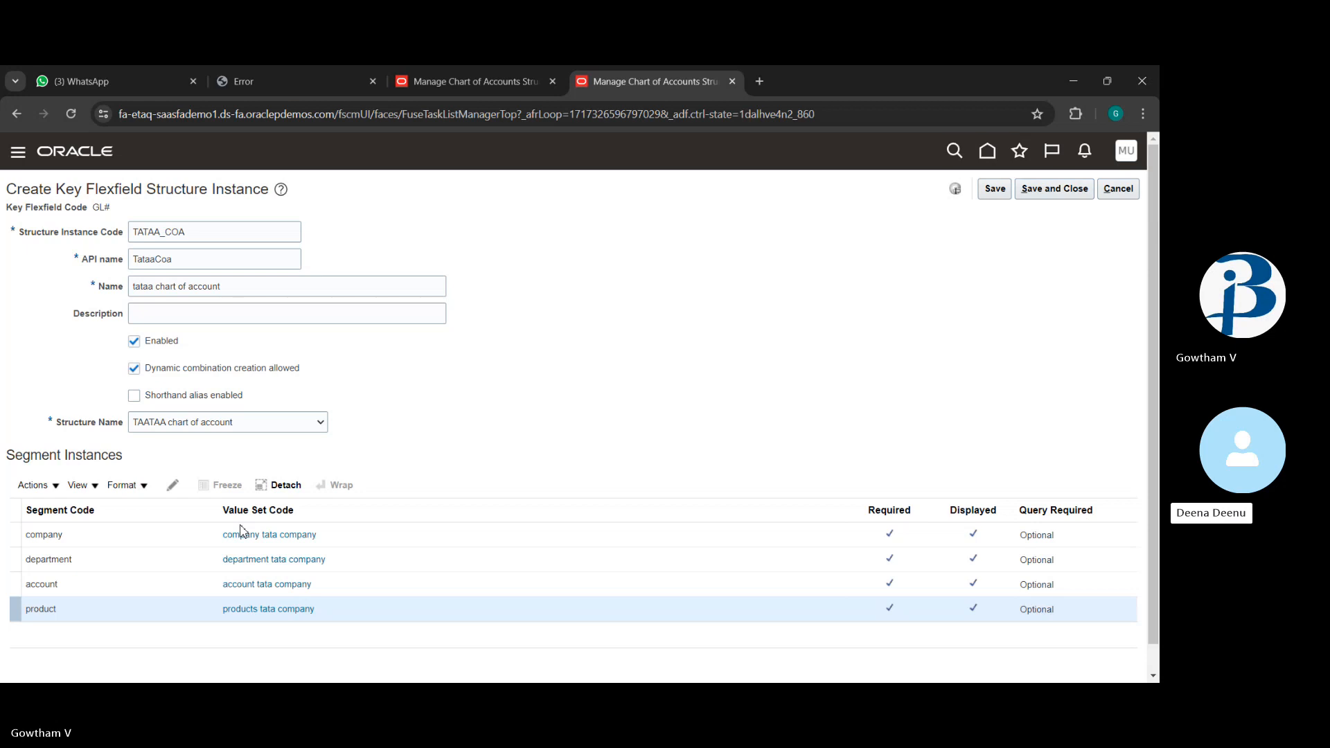
# Set the instance's structure name to tataa chart of account.
pyautogui.click(194, 627)
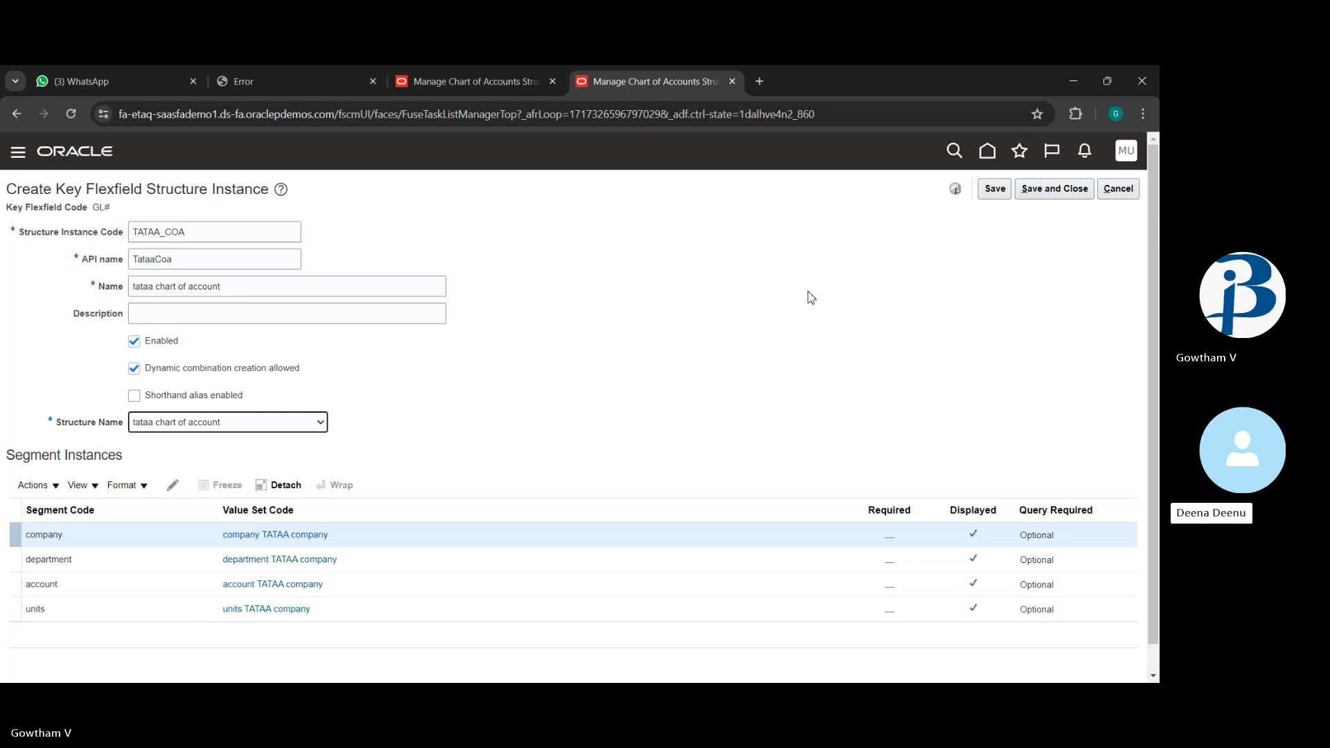
# Try to save the structure instance, cancel its creation and return to the Financials setup tasks.
pyautogui.click(987, 193)
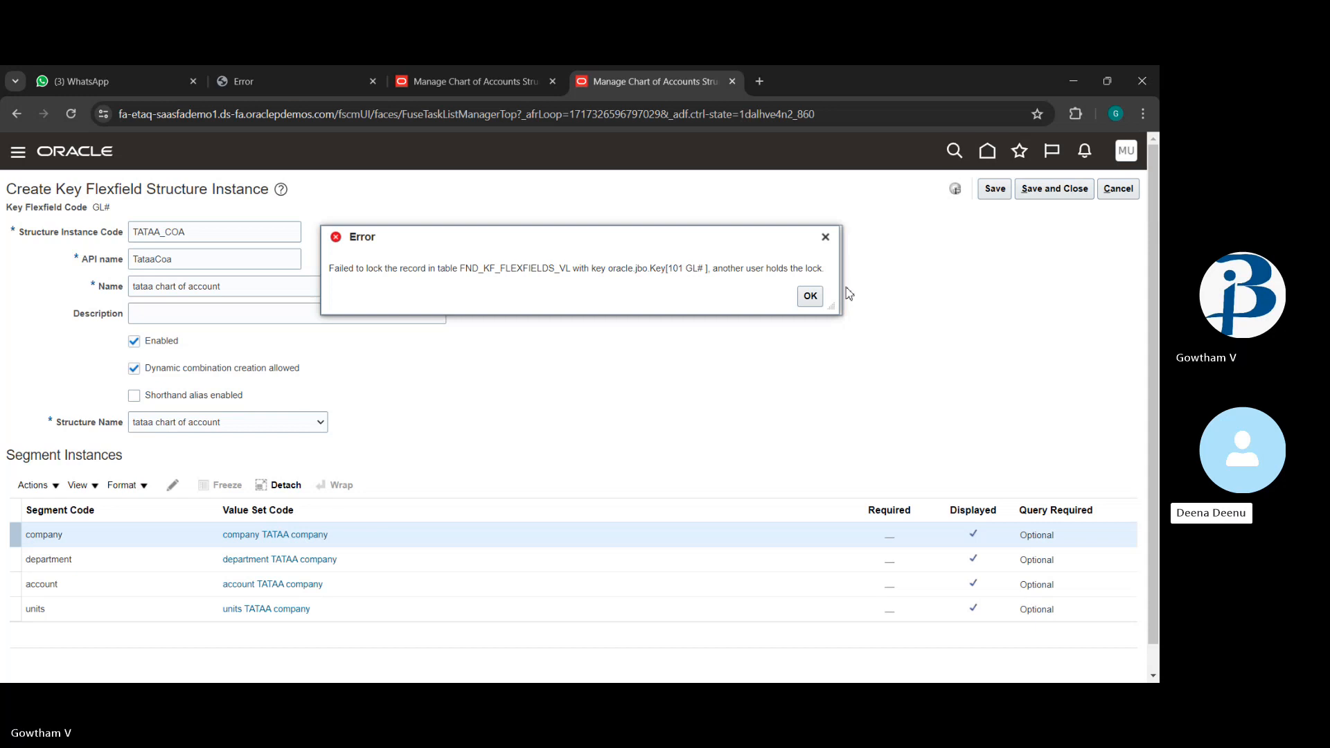
pyautogui.click(810, 300)
pyautogui.click(1122, 193)
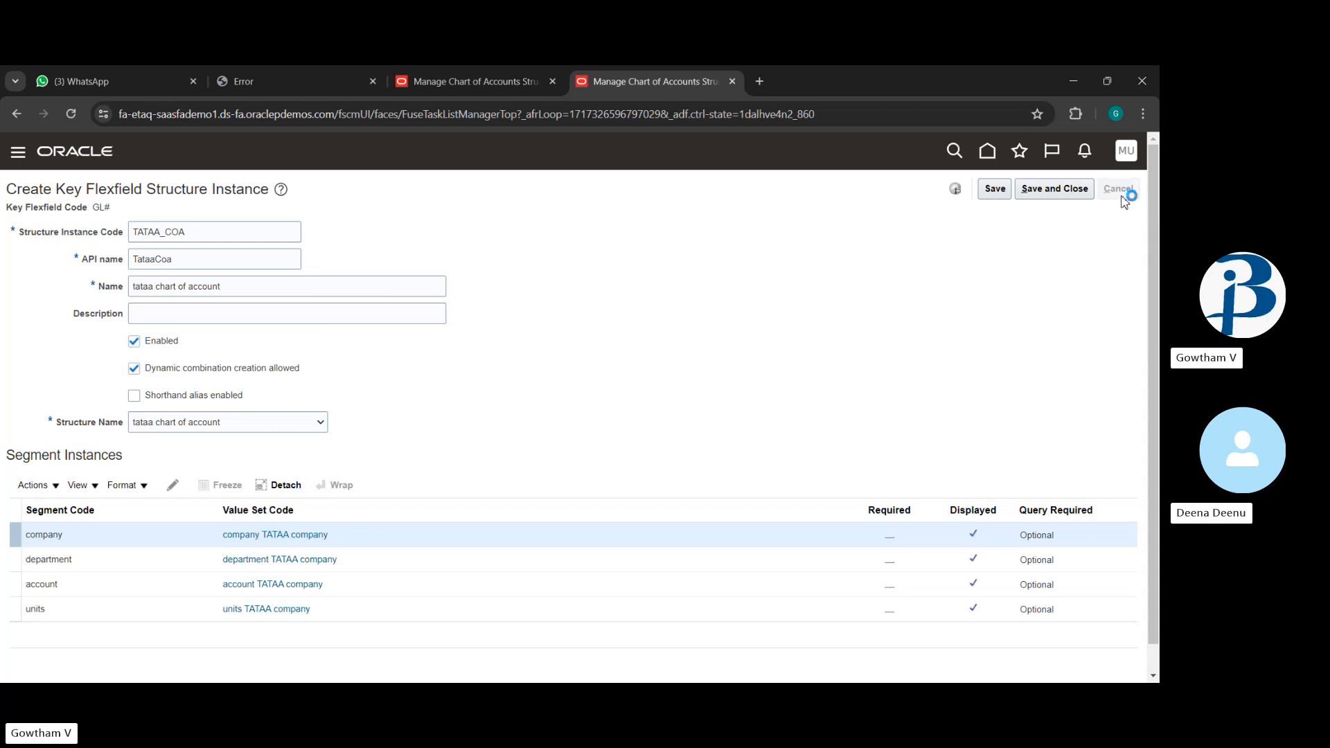
pyautogui.click(1122, 197)
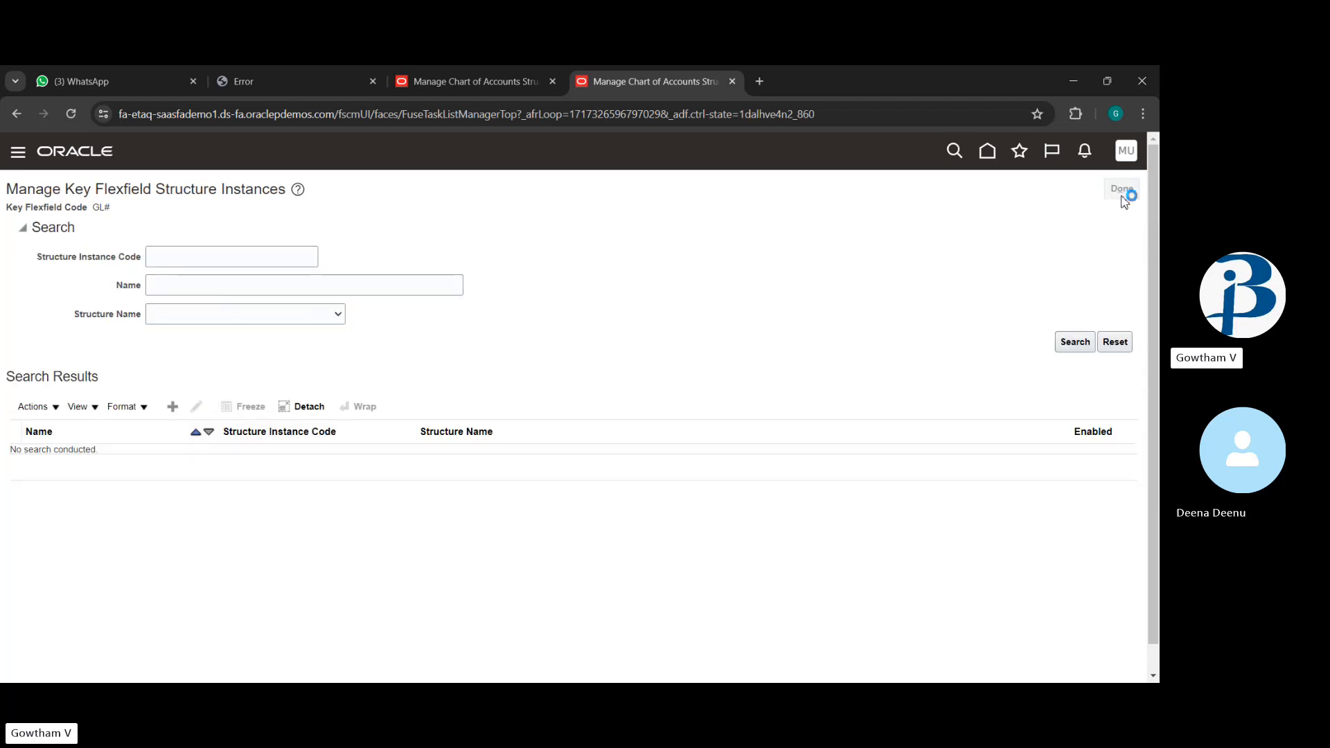
pyautogui.click(1132, 193)
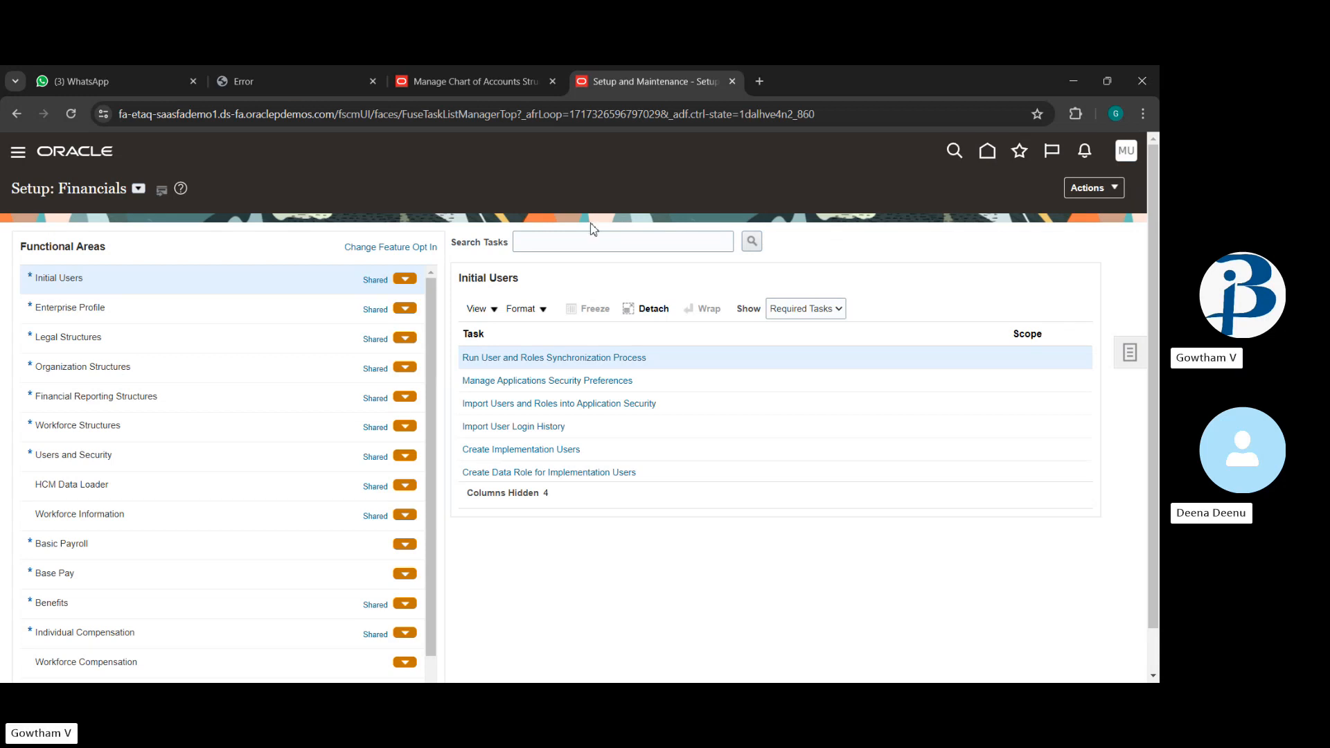
# Show all tasks, not only the required ones, for the Financial Reporting Structures functional area.
pyautogui.click(151, 311)
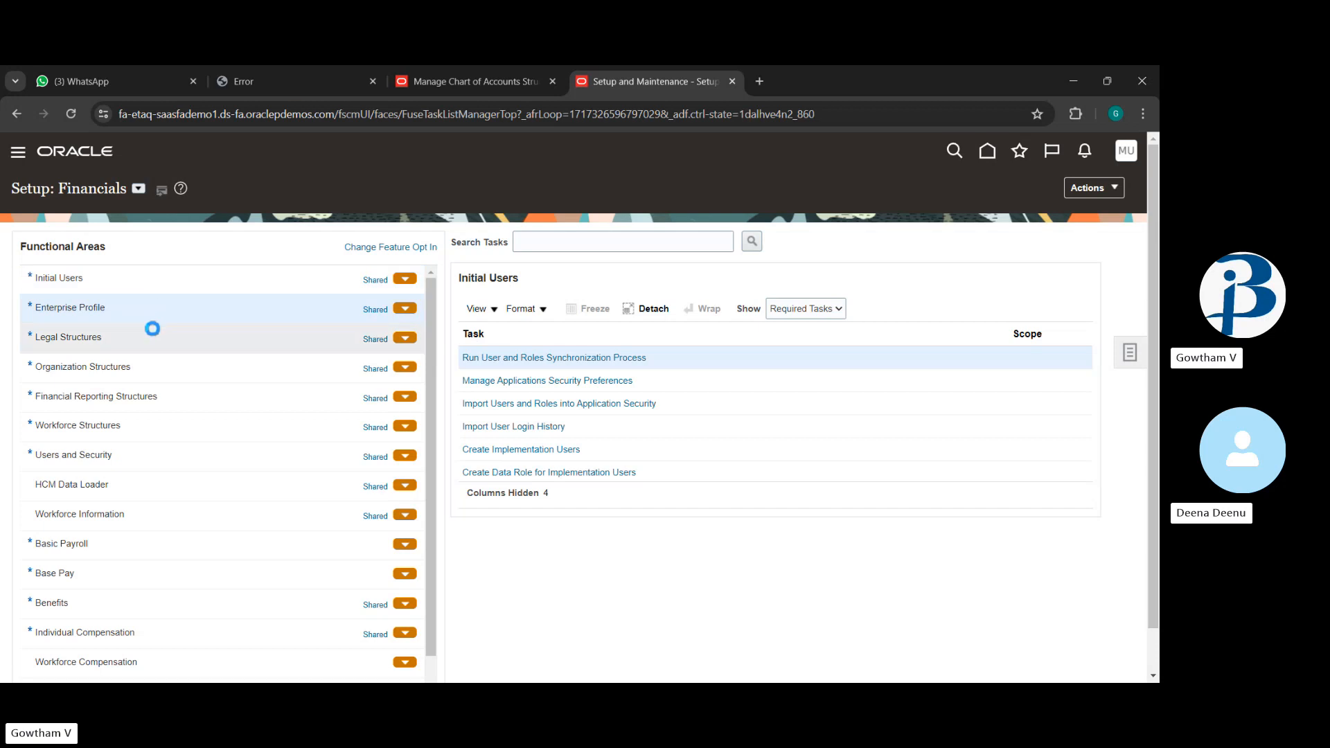
pyautogui.click(149, 349)
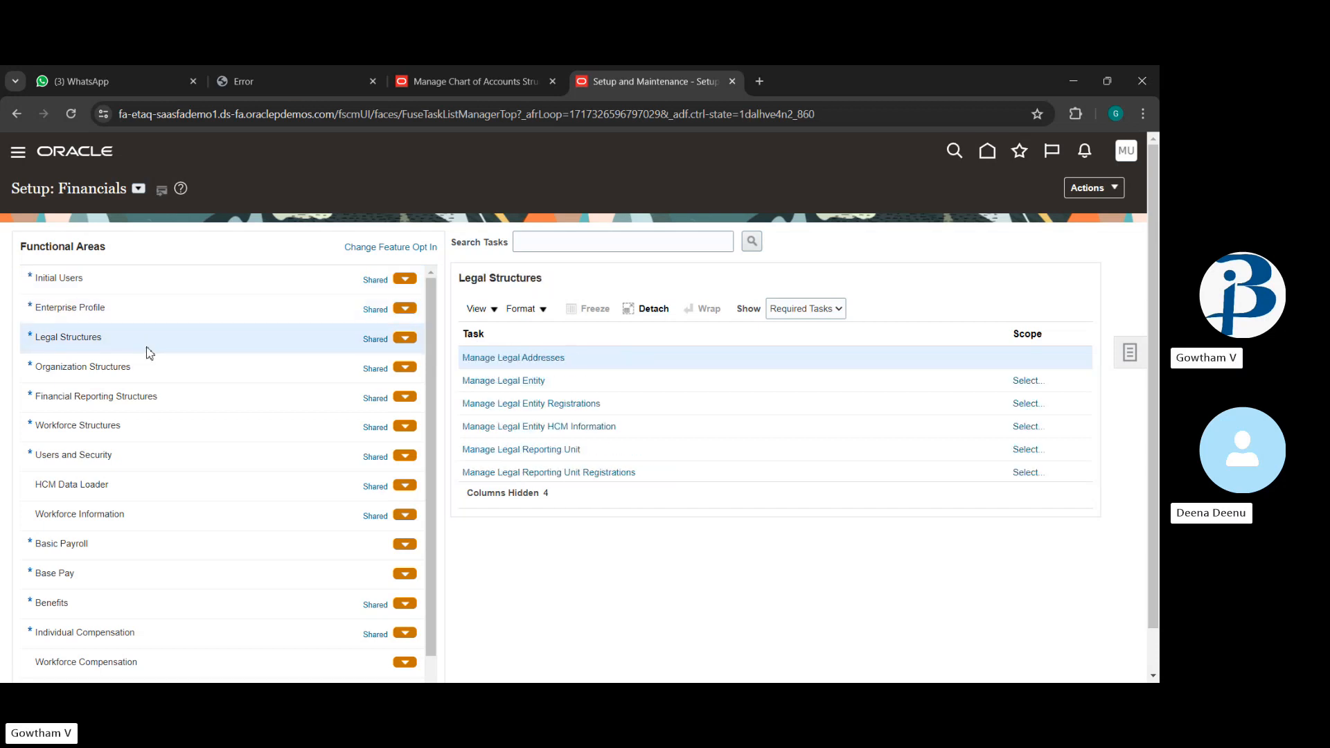
pyautogui.click(63, 369)
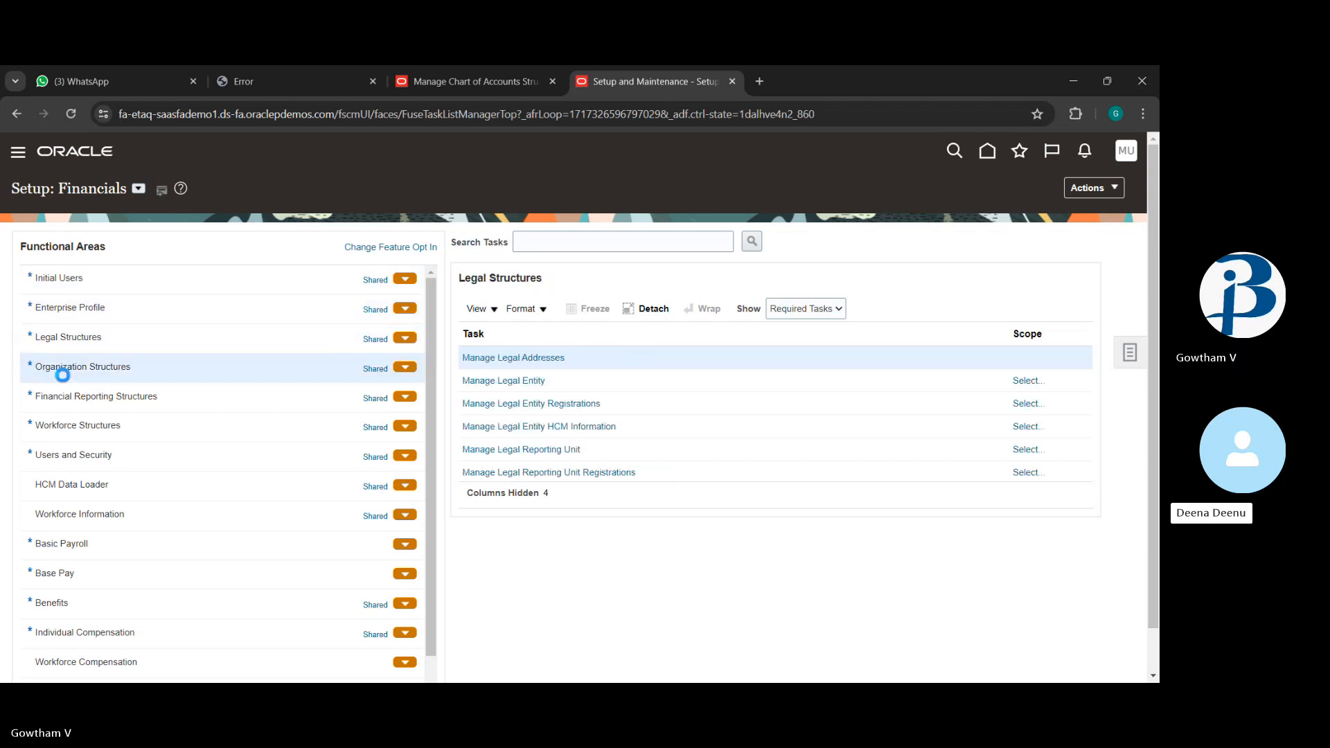
pyautogui.click(122, 396)
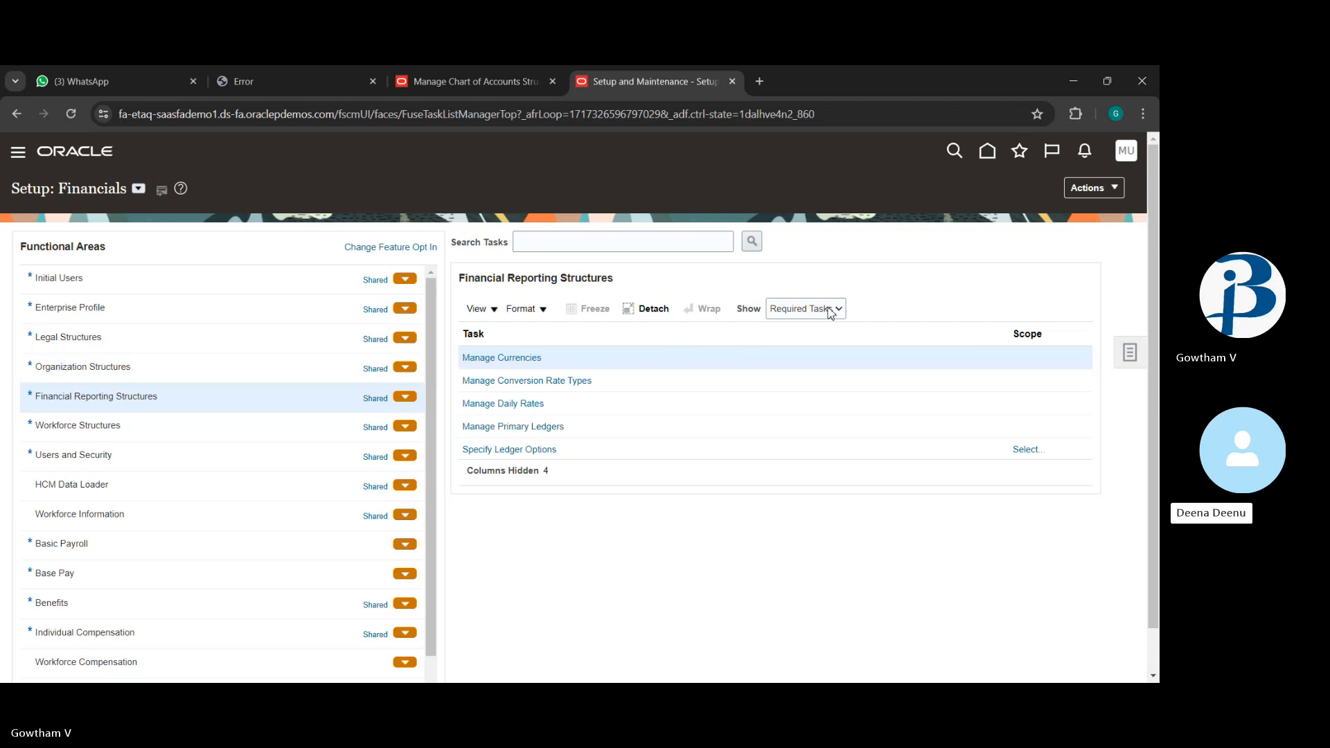
pyautogui.click(806, 325)
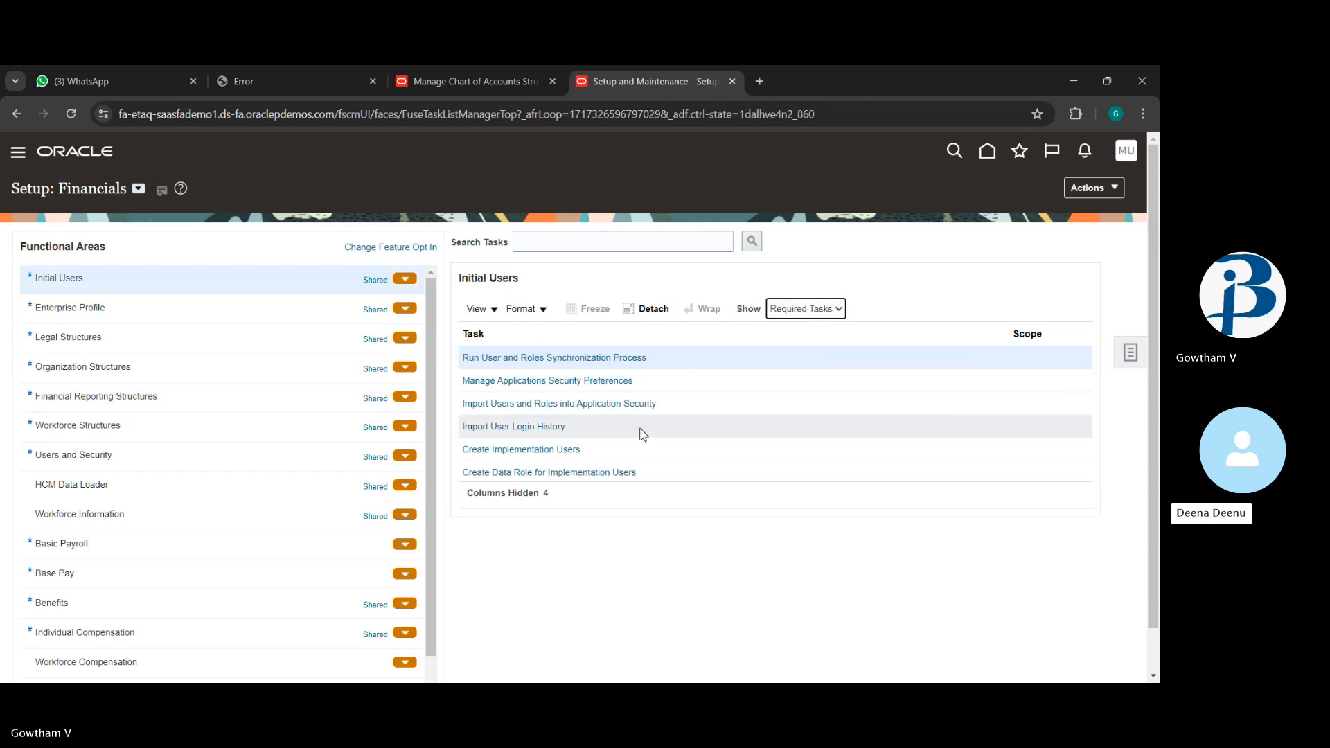
pyautogui.scroll(-1, 643, 434)
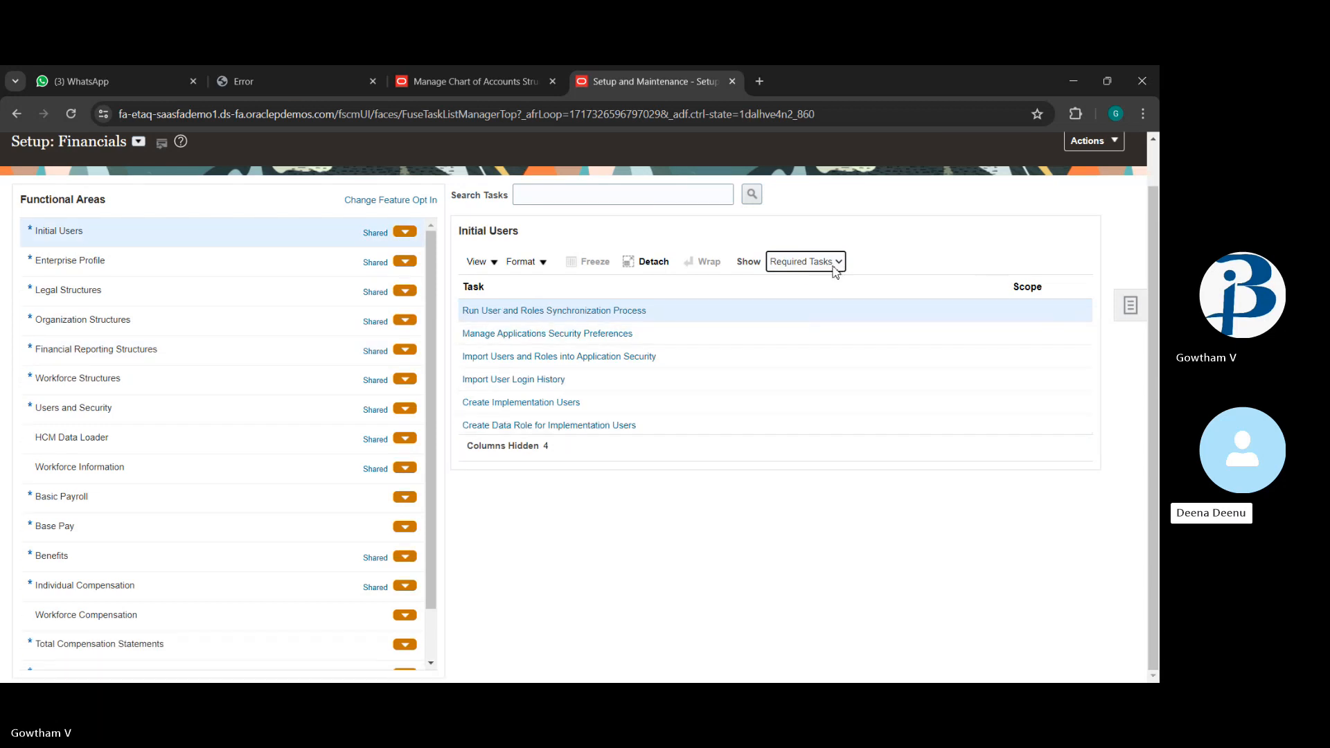
pyautogui.click(807, 262)
pyautogui.click(813, 278)
pyautogui.click(177, 350)
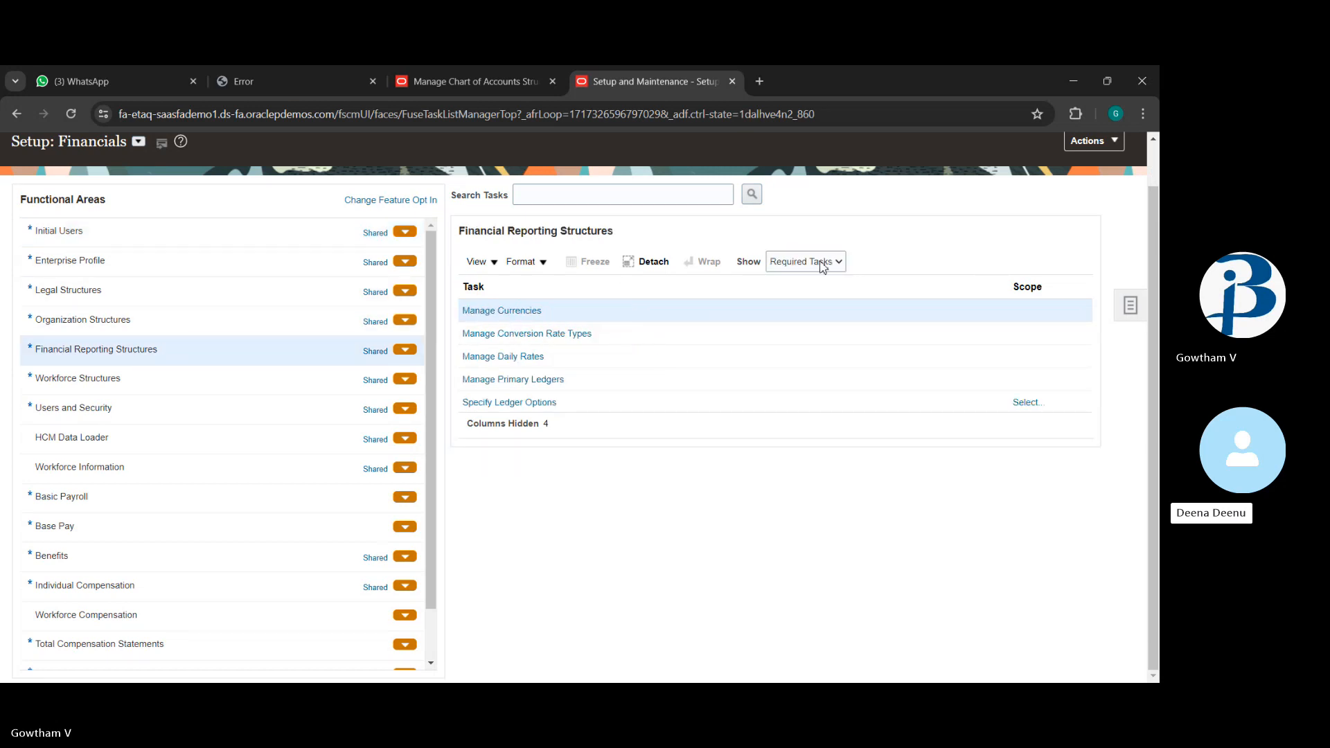
pyautogui.click(803, 283)
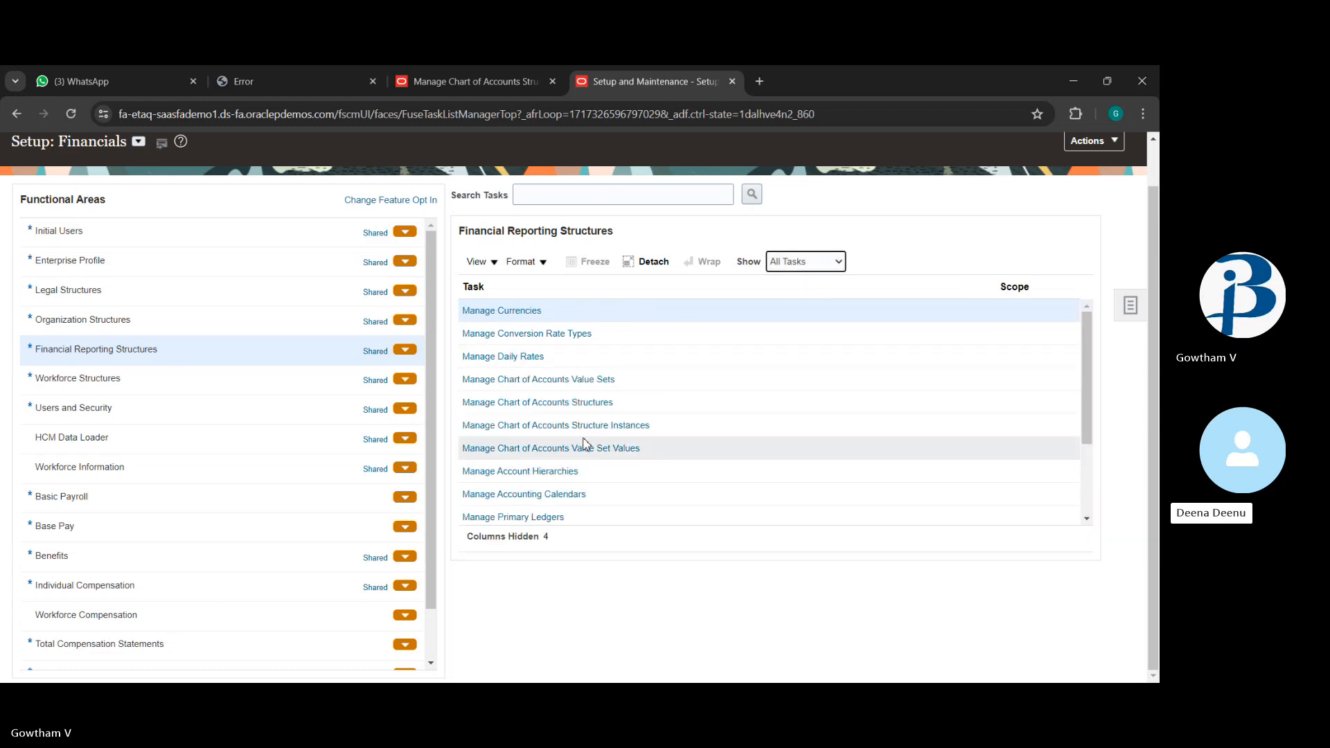
# Start a new accounting calendar through the Manage Accounting Calendars task and name it TATA CAL.
pyautogui.scroll(-3, 584, 444)
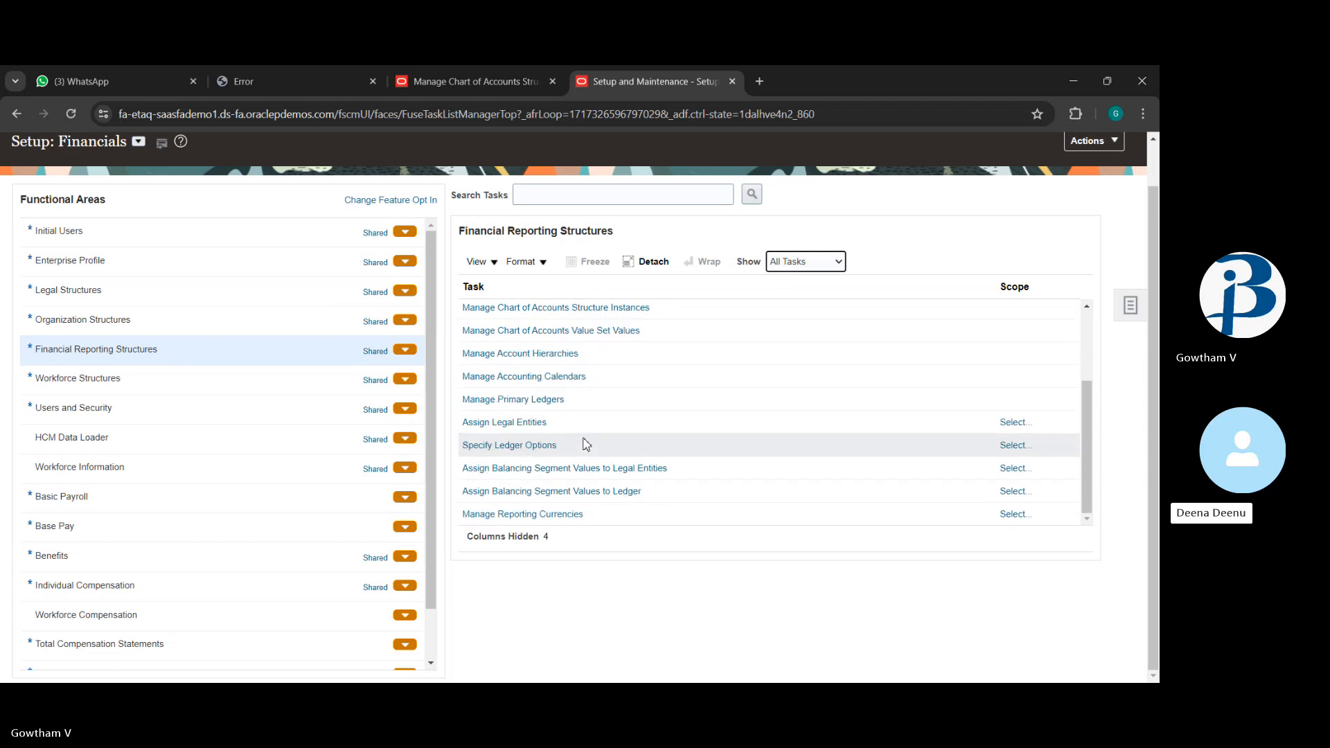
pyautogui.scroll(5, 584, 443)
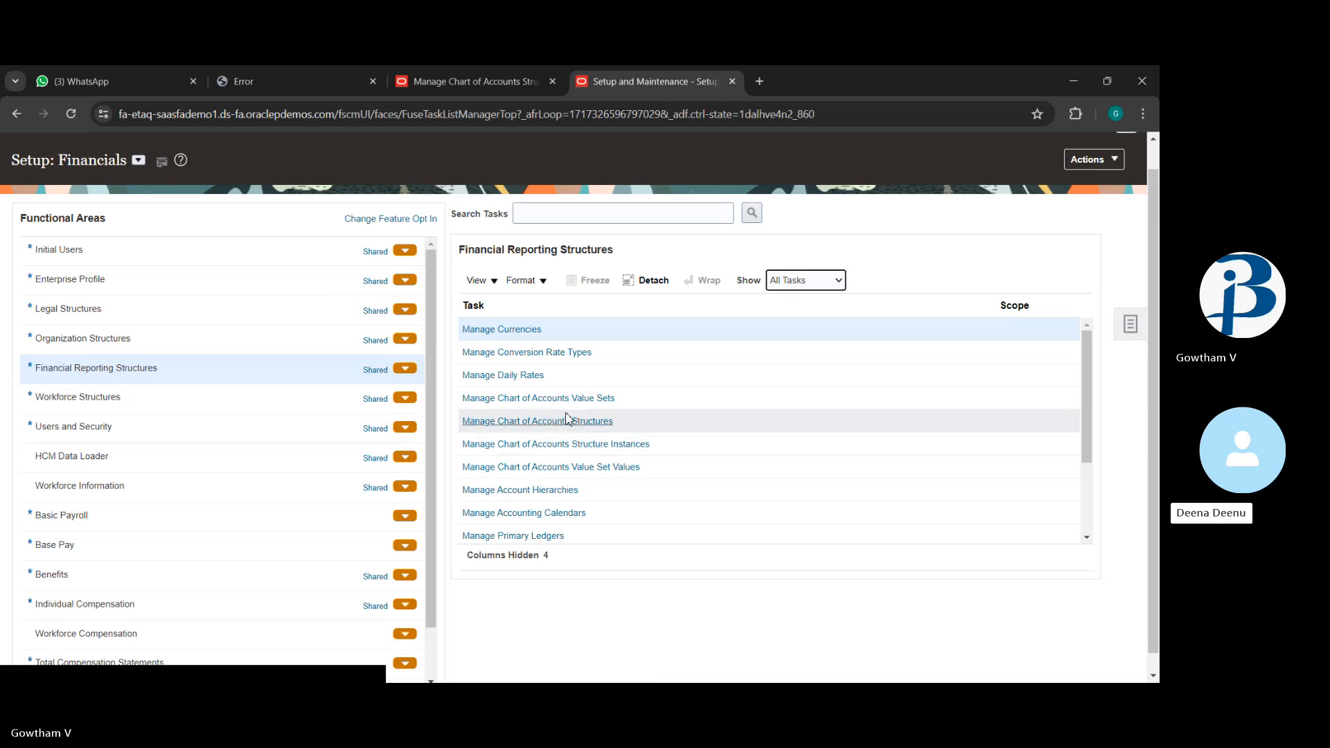
pyautogui.click(544, 515)
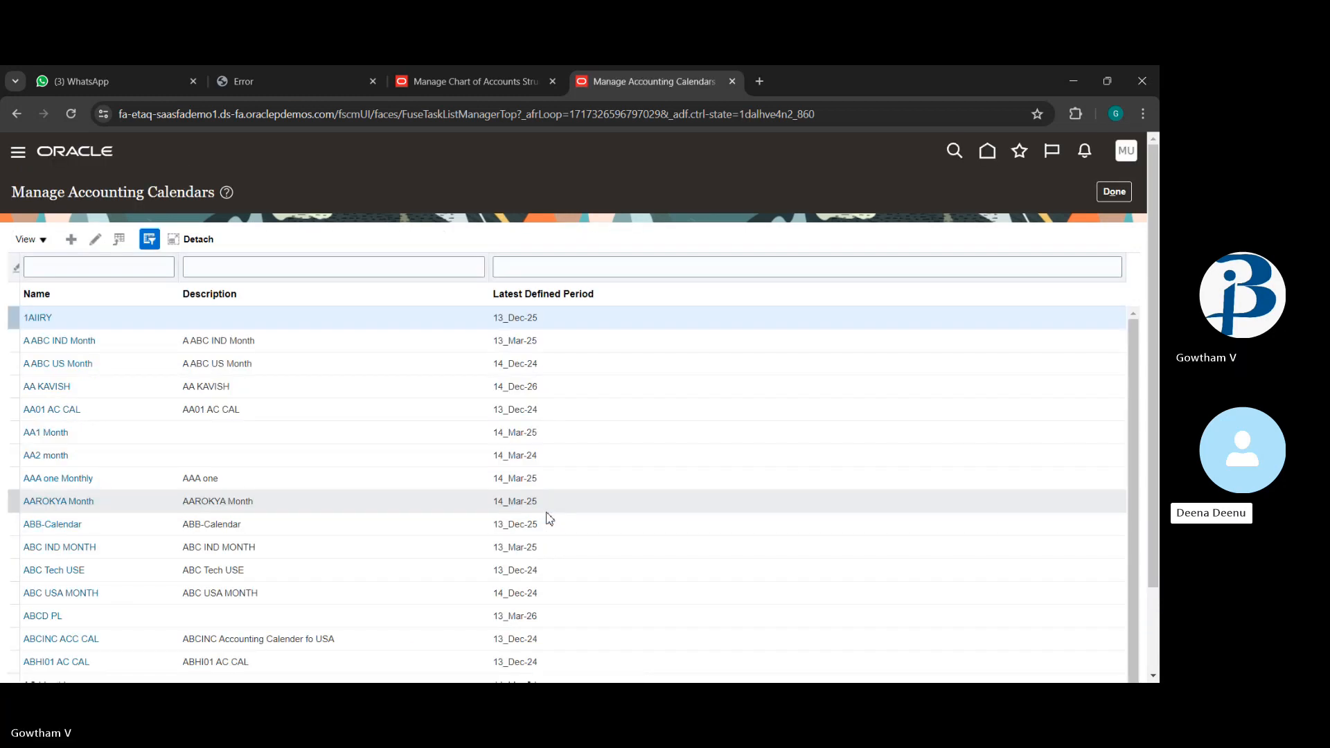
pyautogui.click(305, 414)
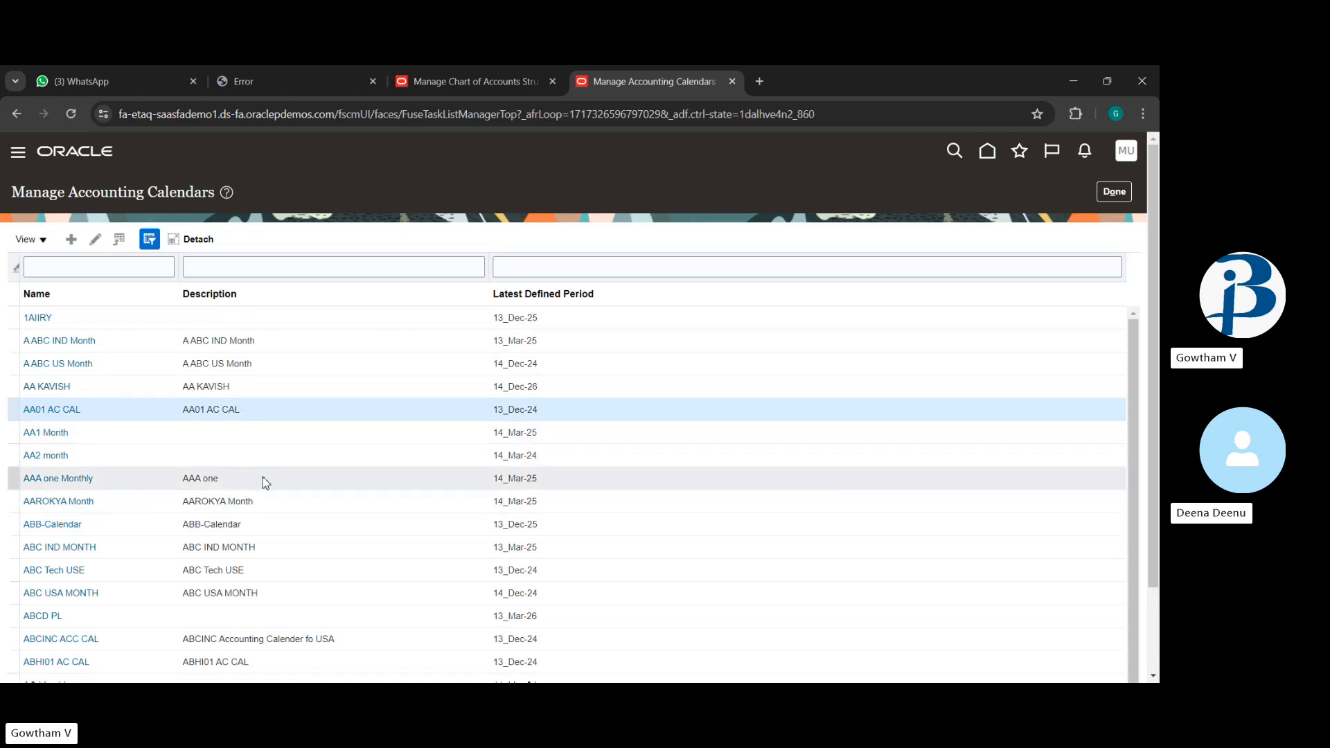
pyautogui.click(64, 246)
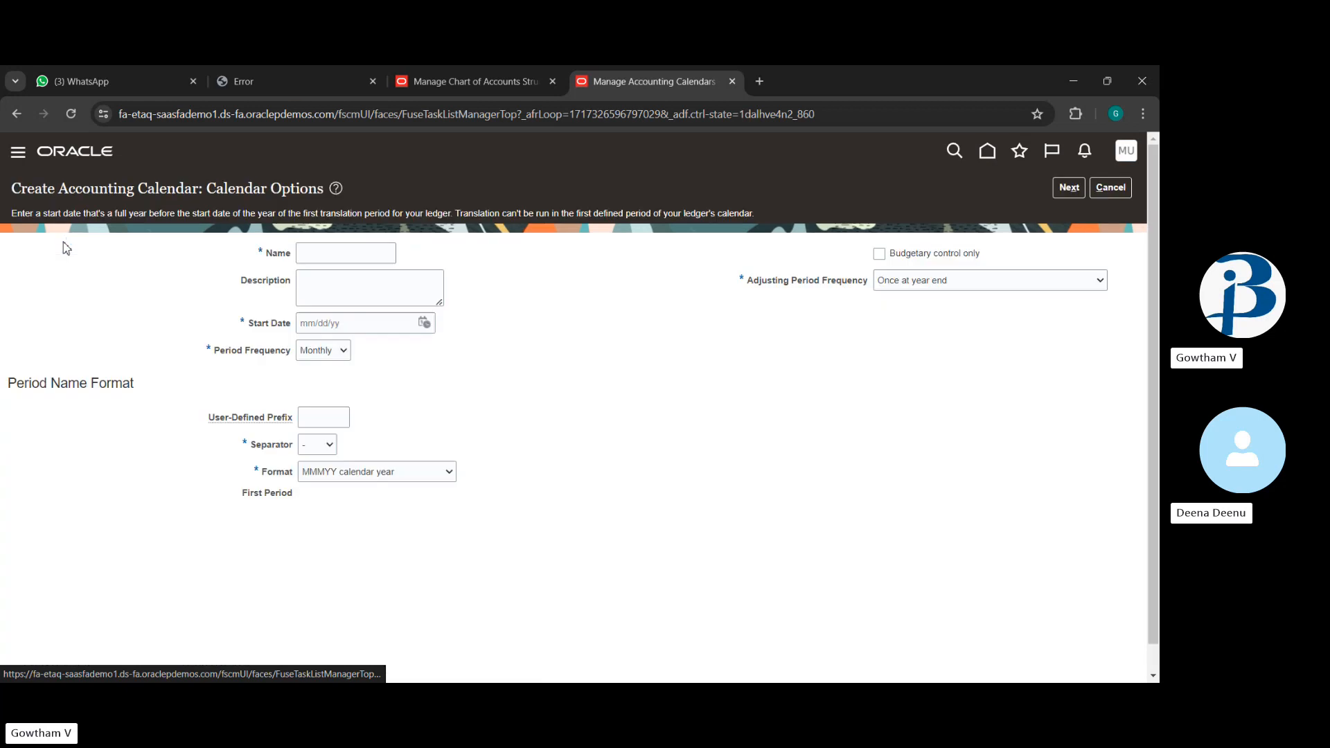
pyautogui.click(334, 249)
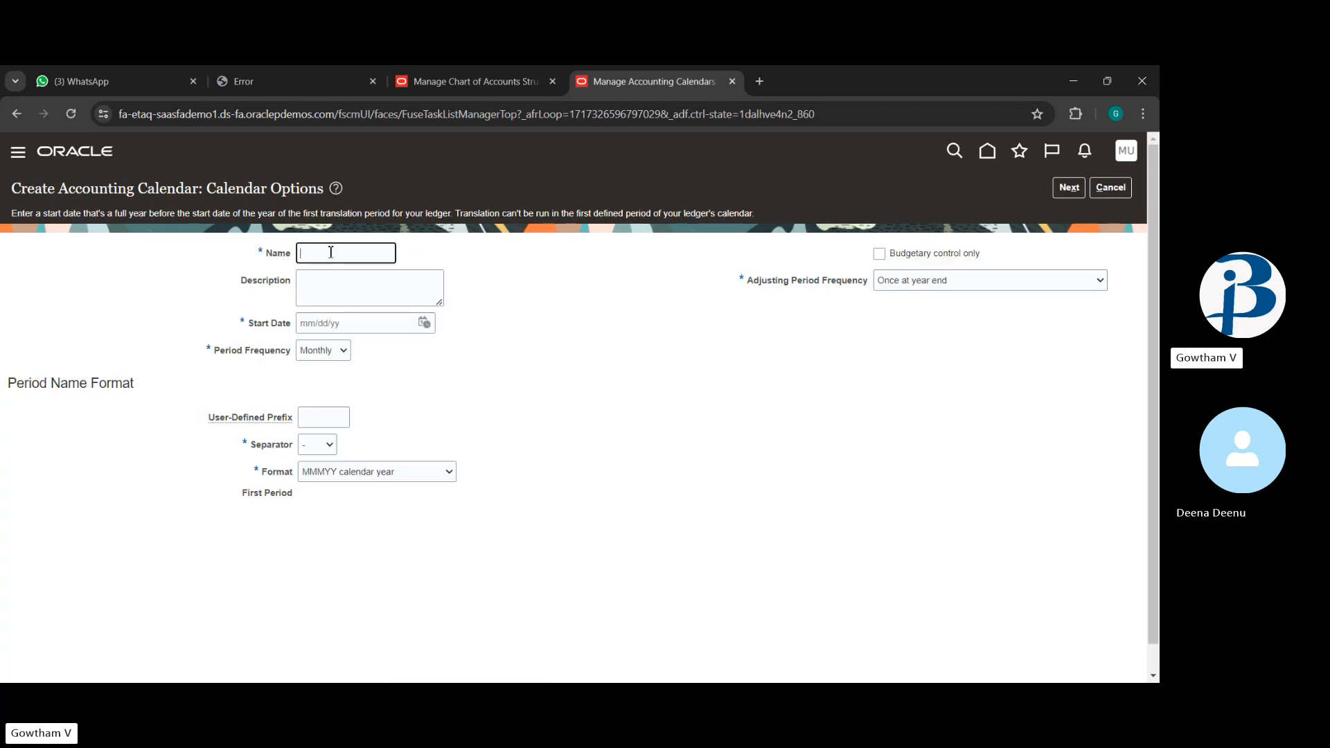
pyautogui.write('TATA CAL')
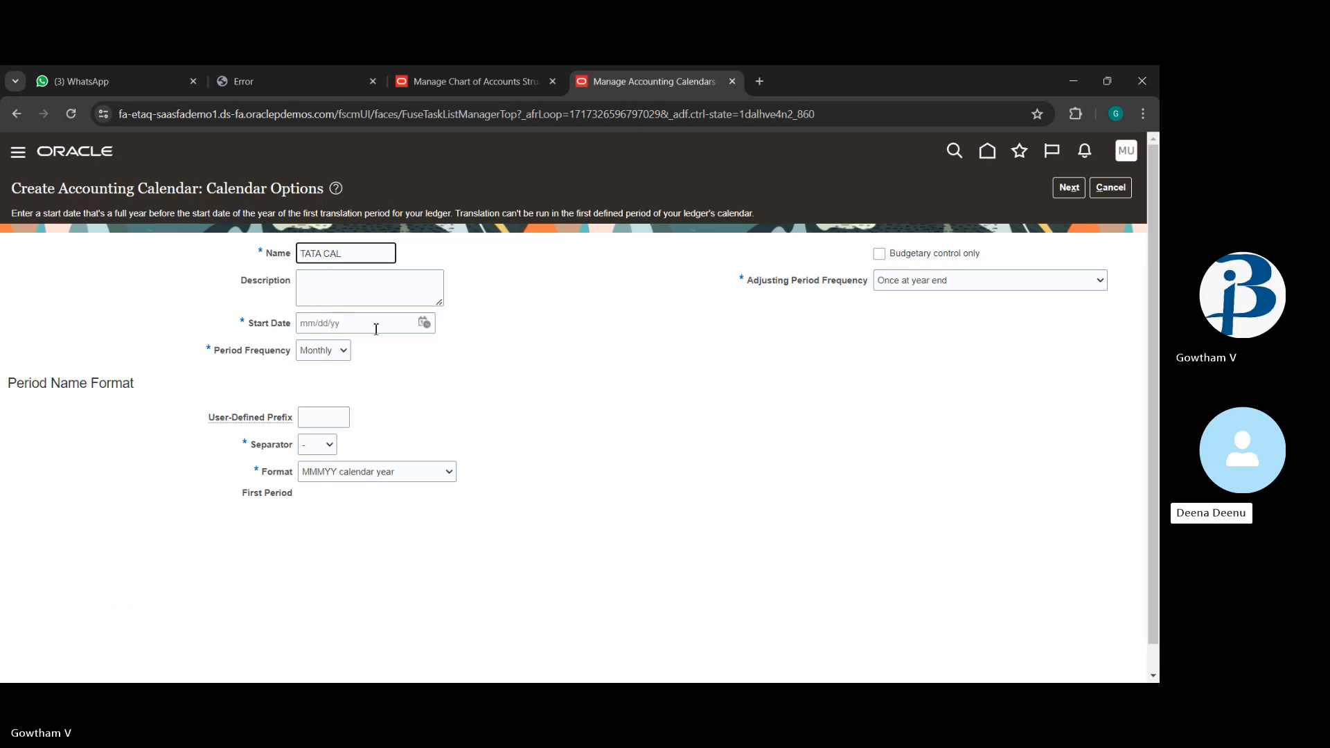
# Set the calendar's start date to 04/01/24 and keep the MMMYY calendar year period name format.
pyautogui.click(429, 330)
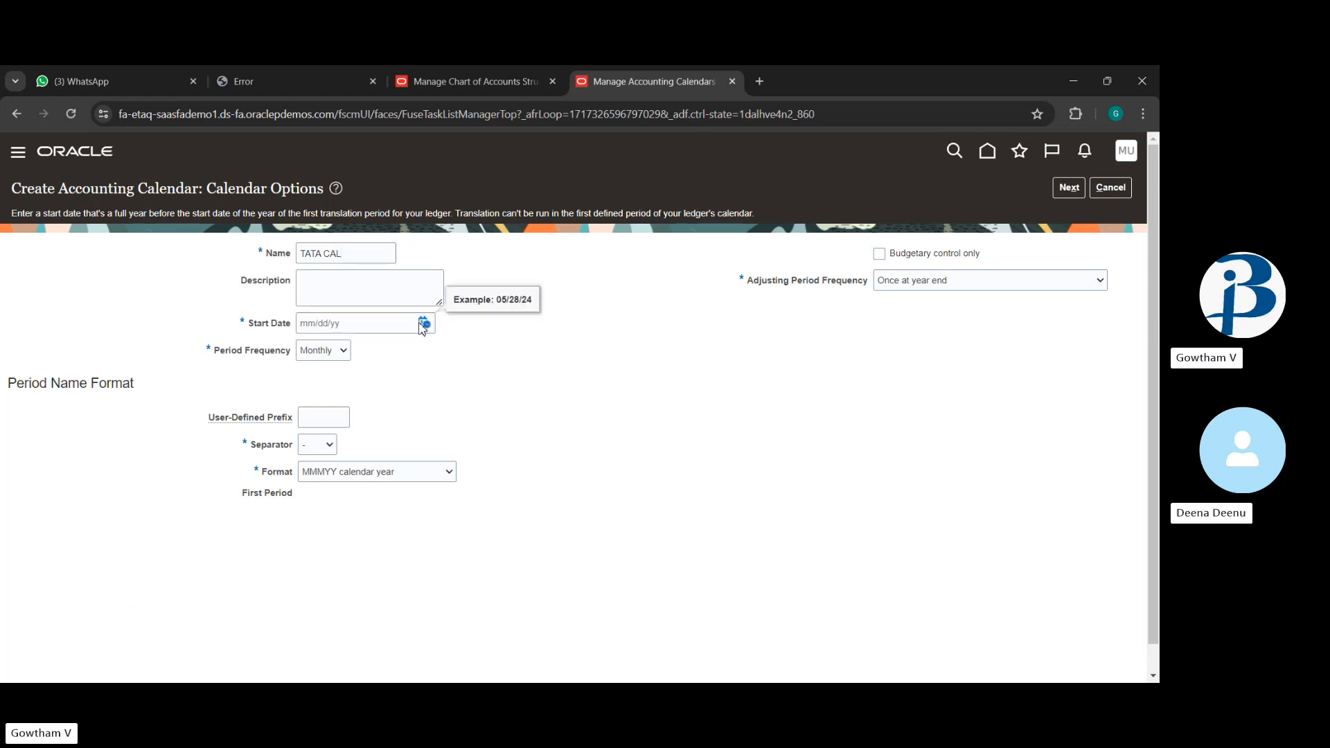
pyautogui.click(422, 325)
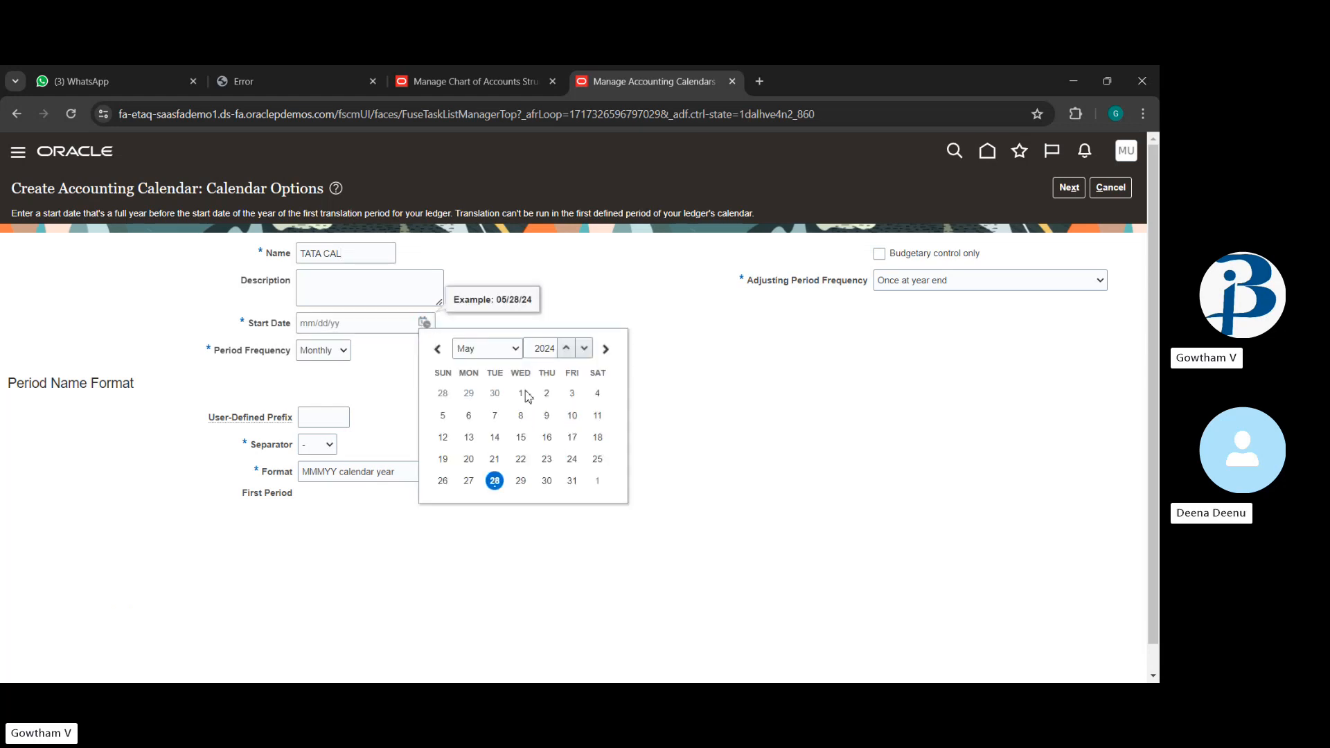
pyautogui.click(438, 349)
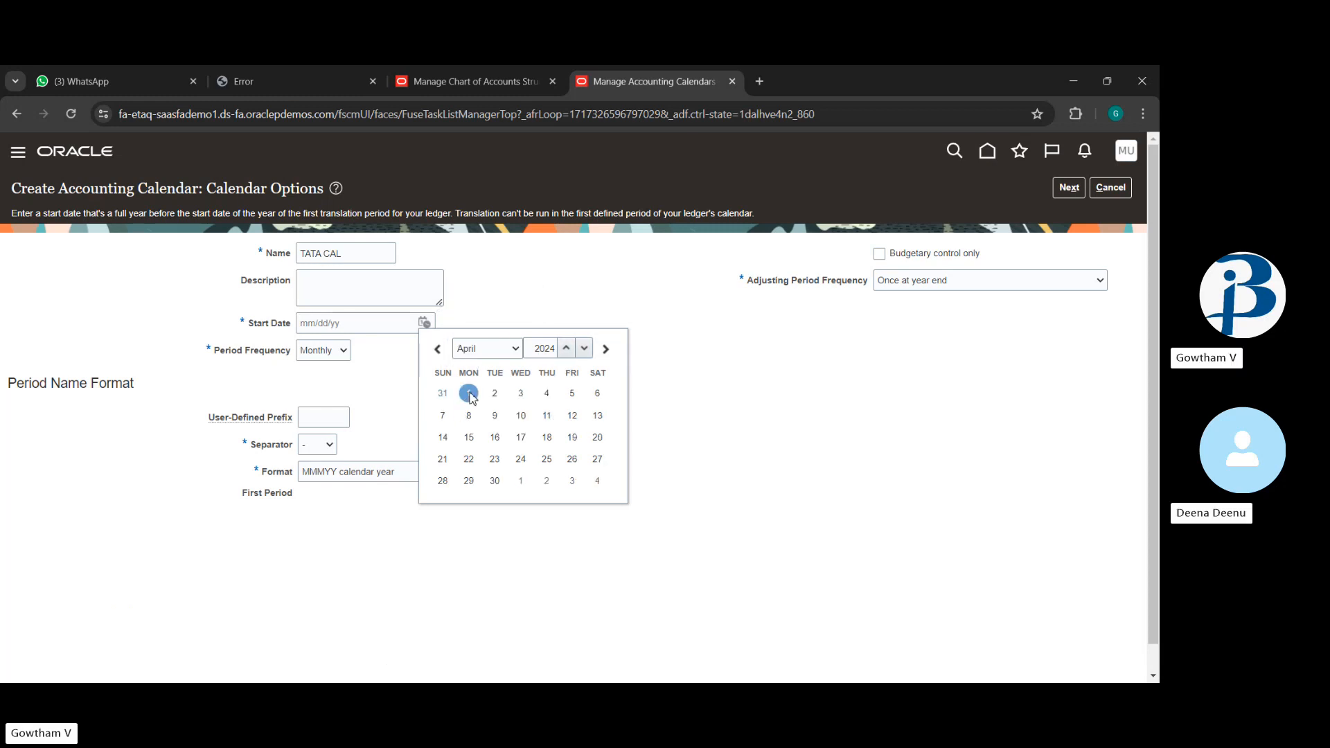
pyautogui.click(469, 393)
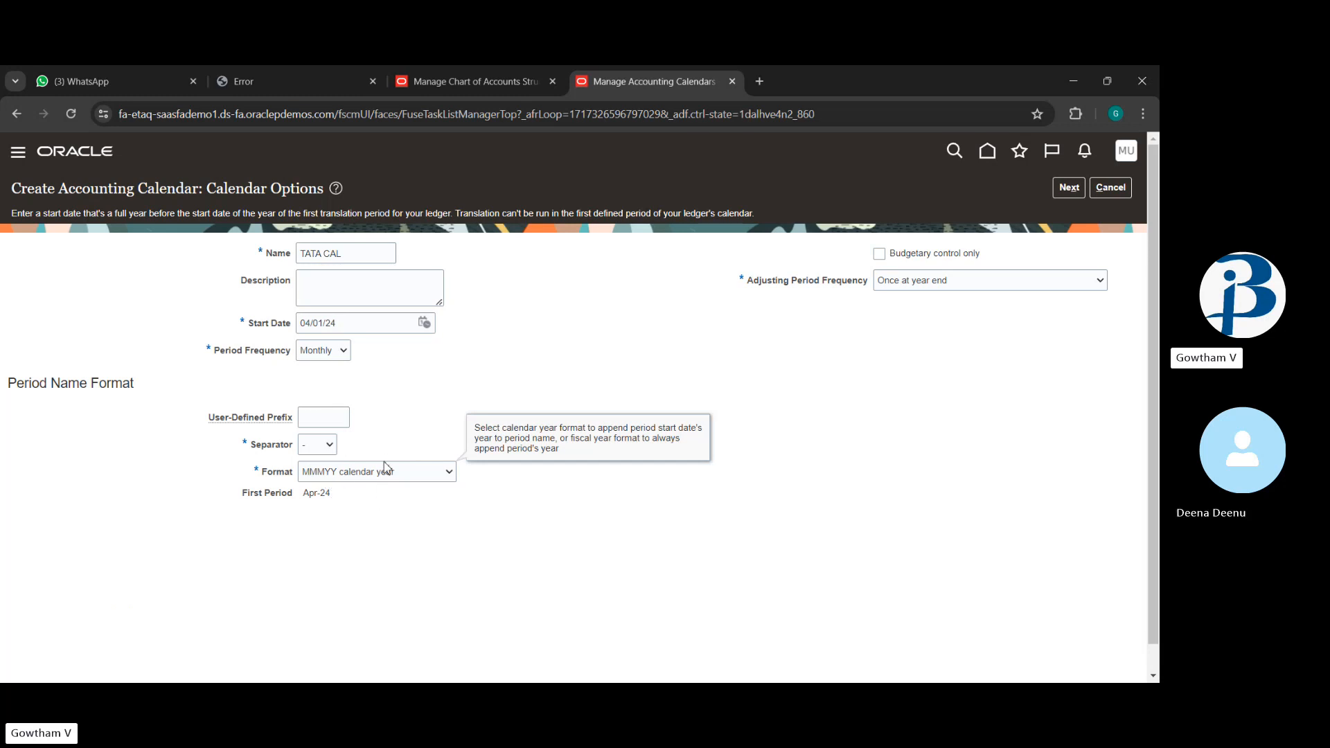
pyautogui.click(507, 502)
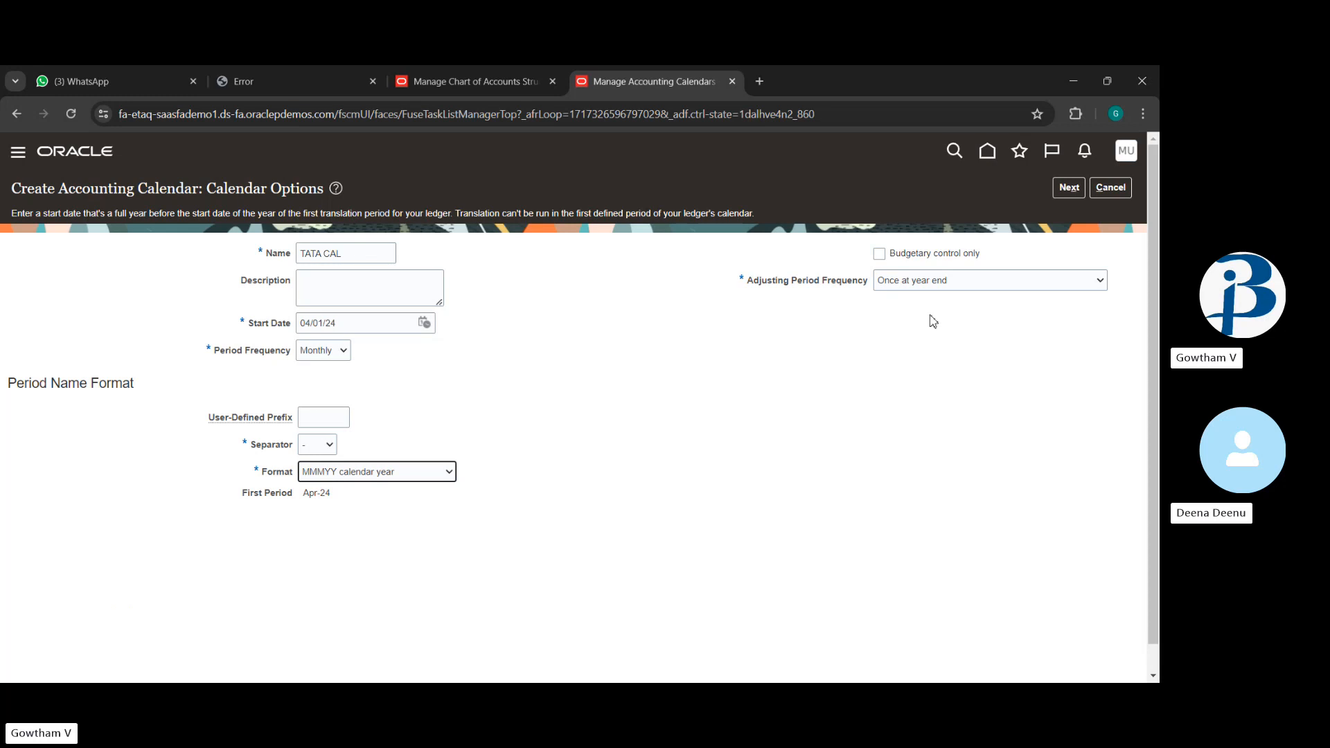
# Generate the calendar's period details, review the periods, and save and close the calendar.
pyautogui.click(1068, 191)
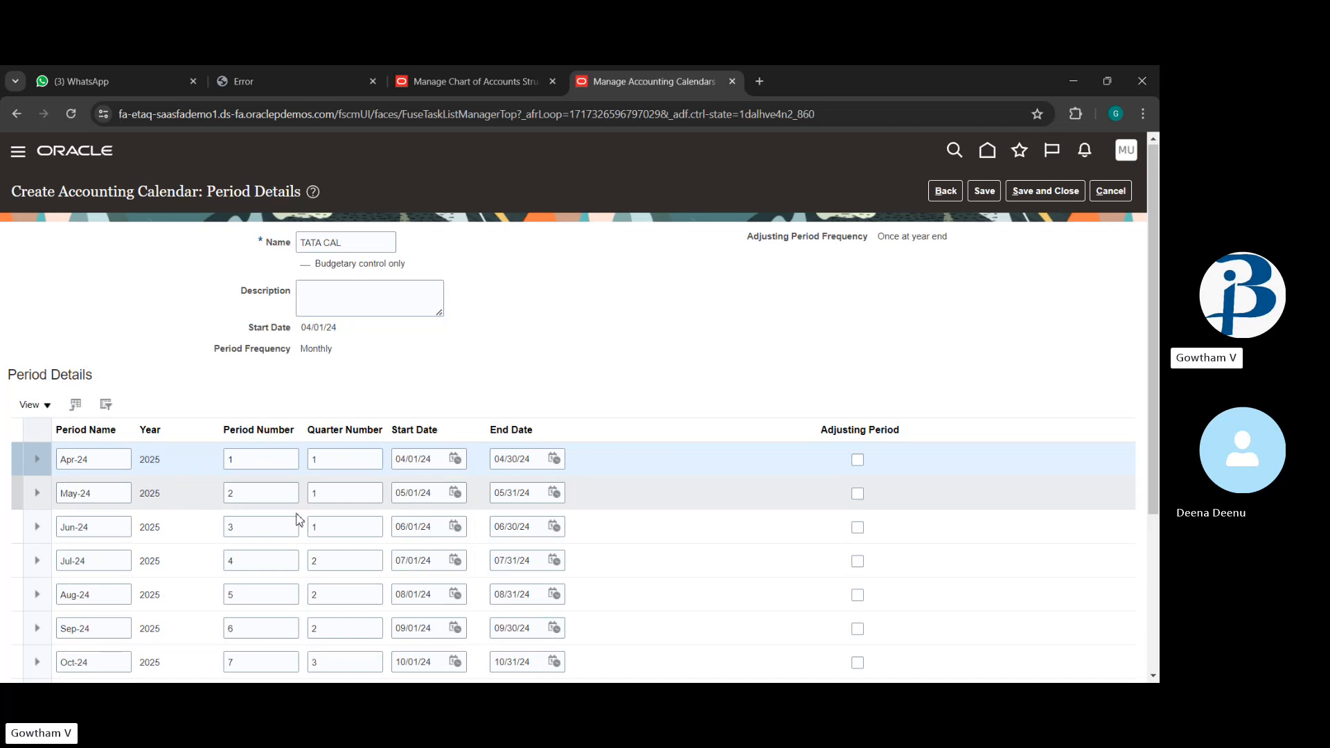
pyautogui.scroll(-3, 774, 440)
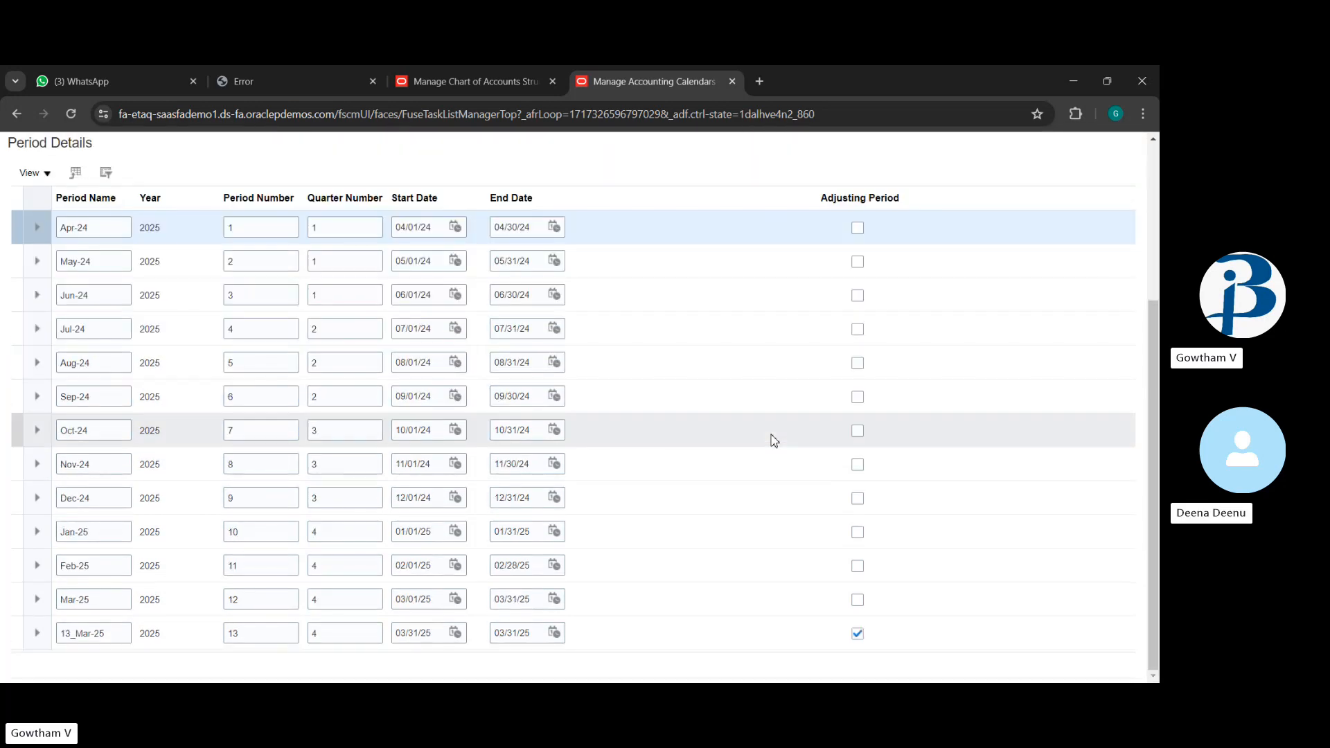
pyautogui.scroll(3, 774, 440)
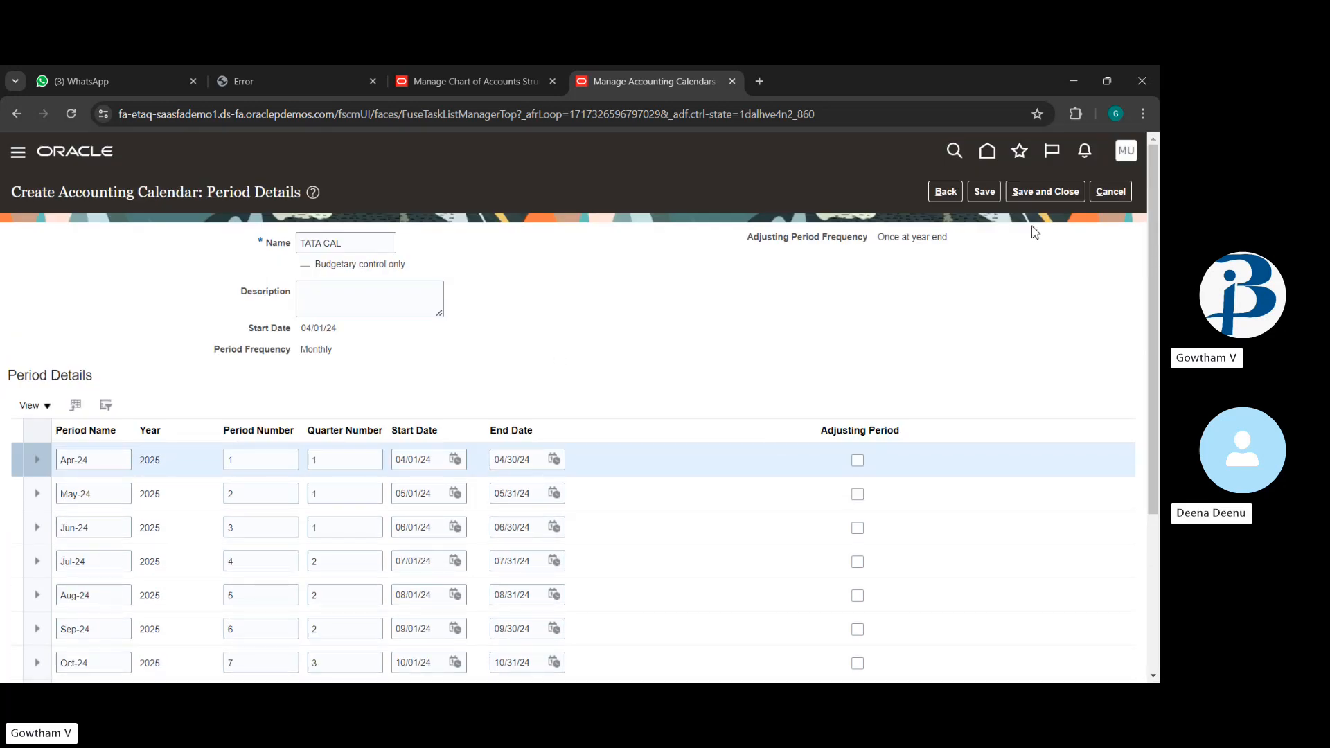
pyautogui.click(1047, 192)
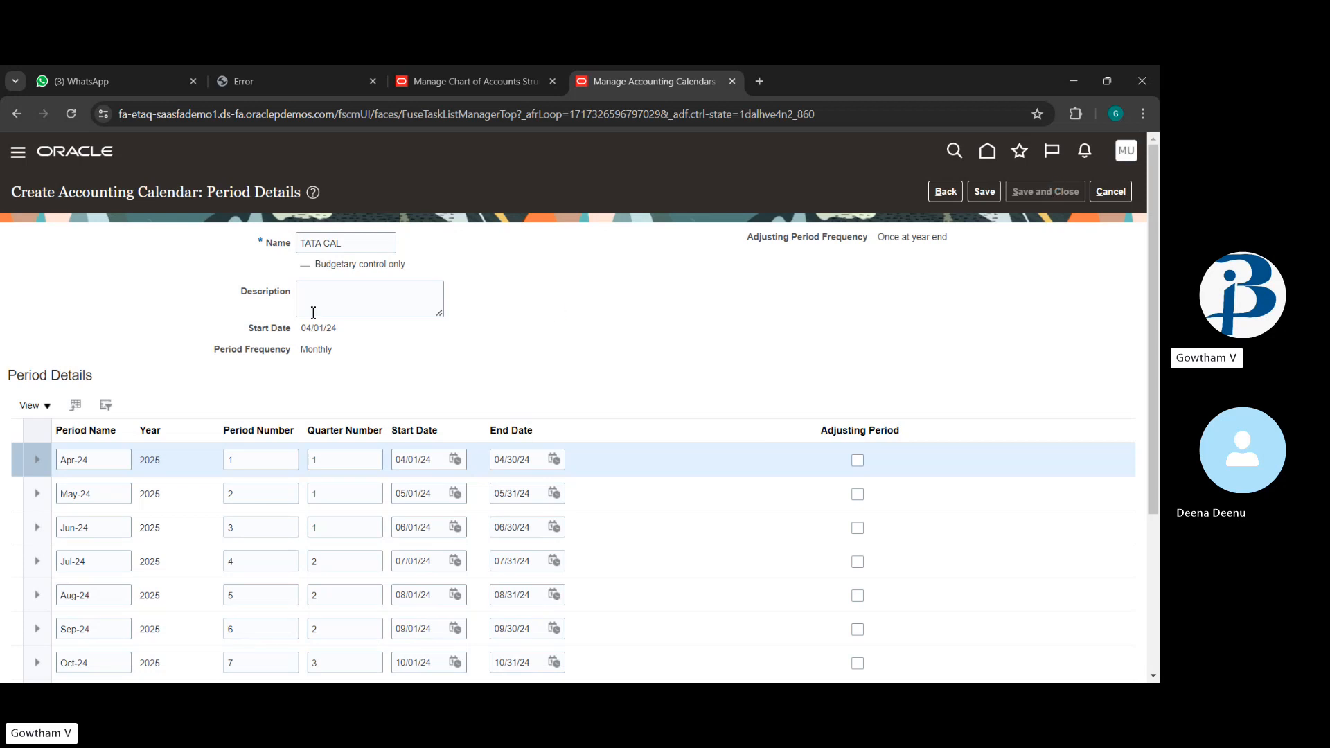
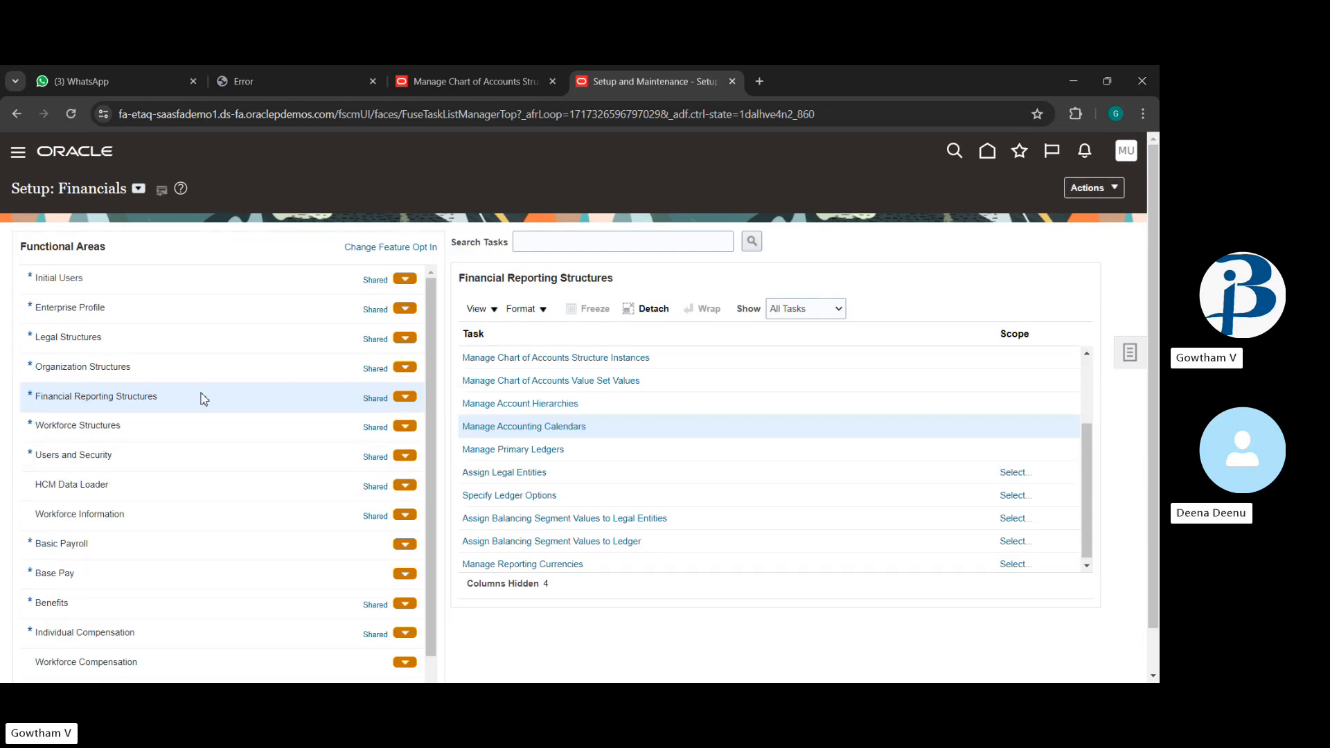
# Start creating a business unit through the Manage Business Unit task of the Organization Structures functional area.
pyautogui.click(257, 368)
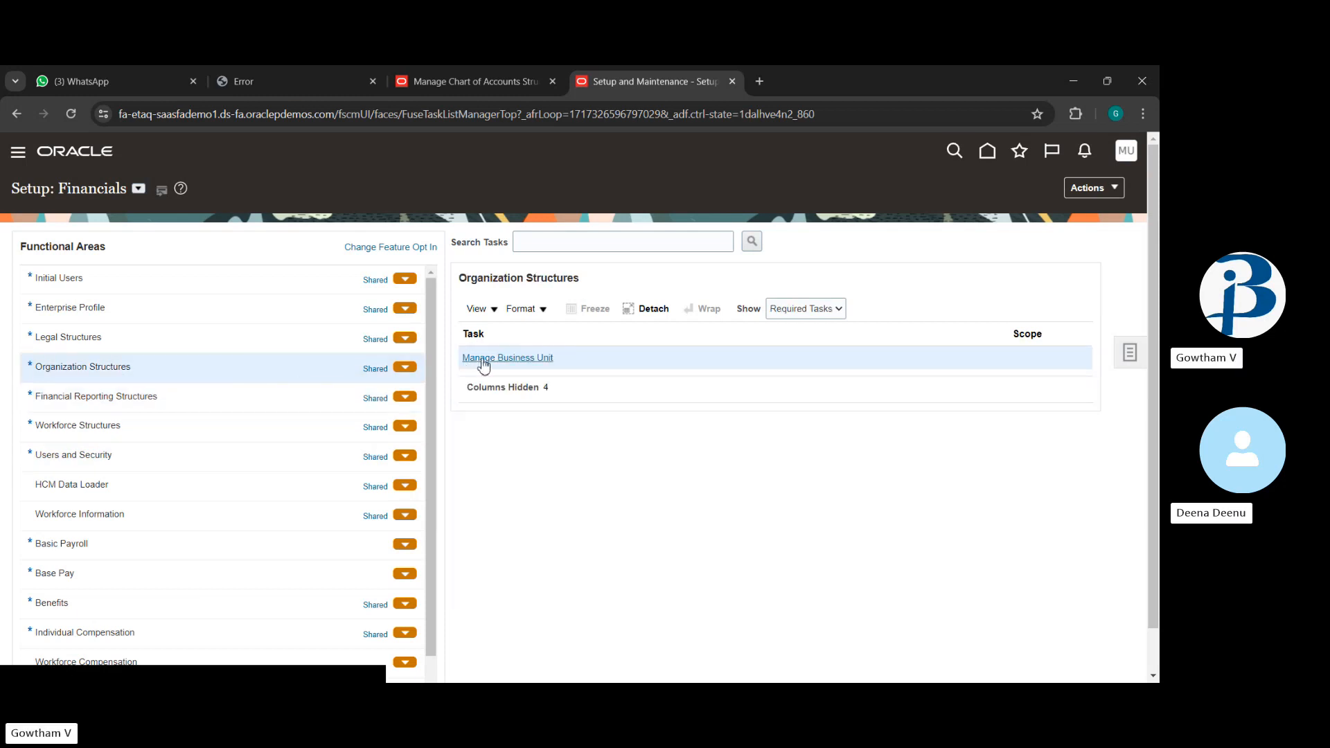
pyautogui.click(483, 359)
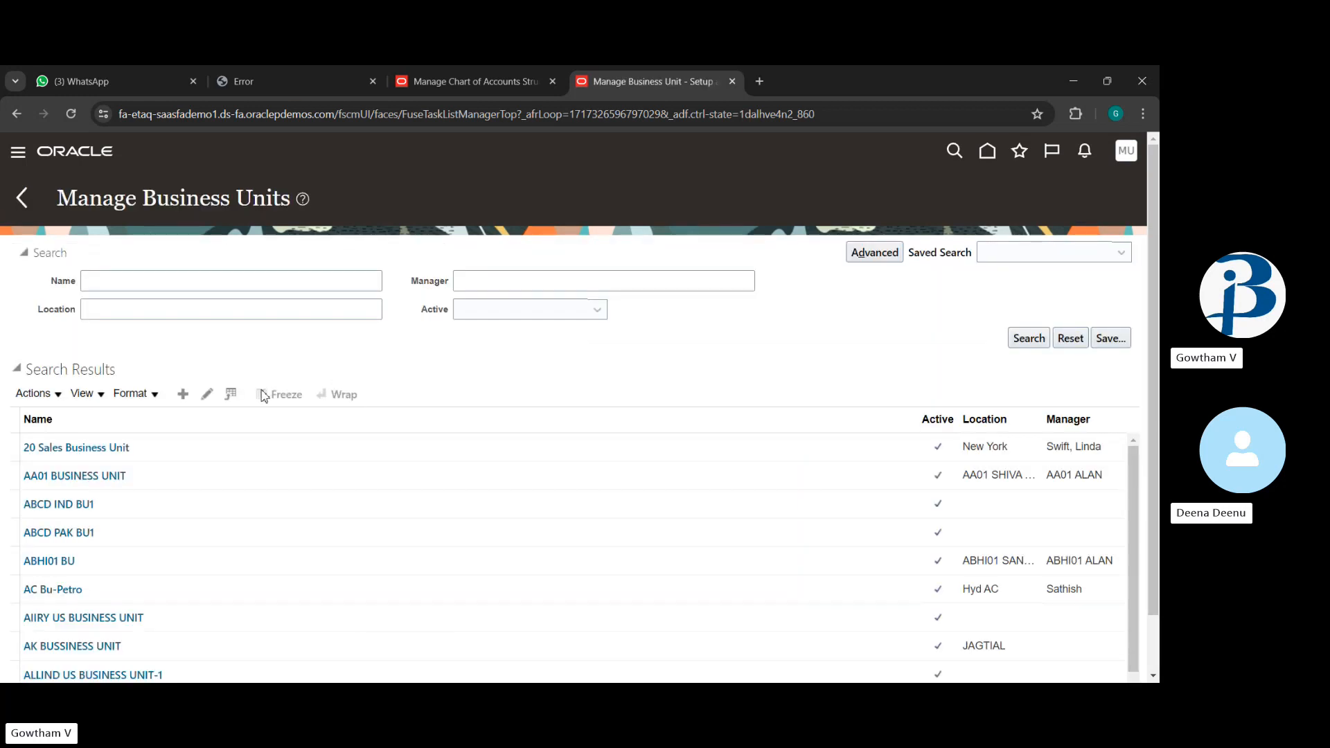
pyautogui.click(189, 398)
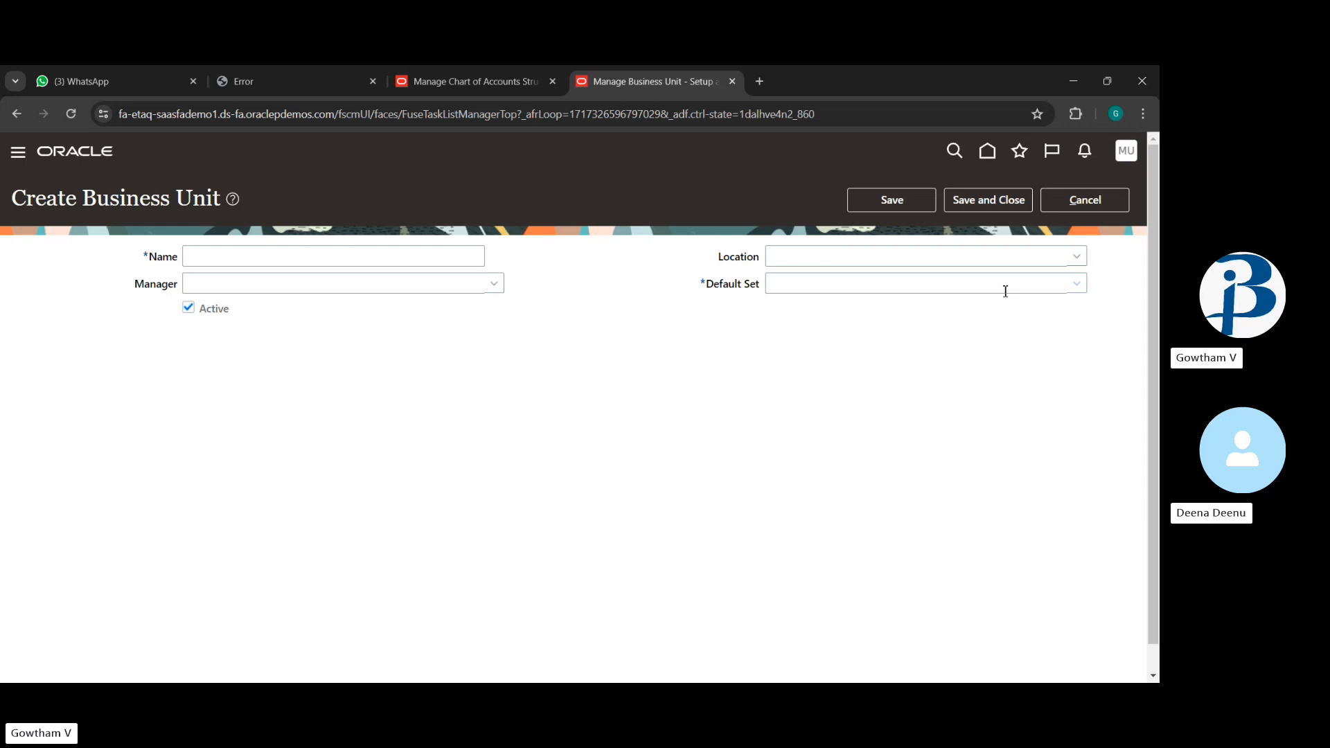
# Name the new business unit TATAA BUSINESS UNIT.
pyautogui.click(461, 256)
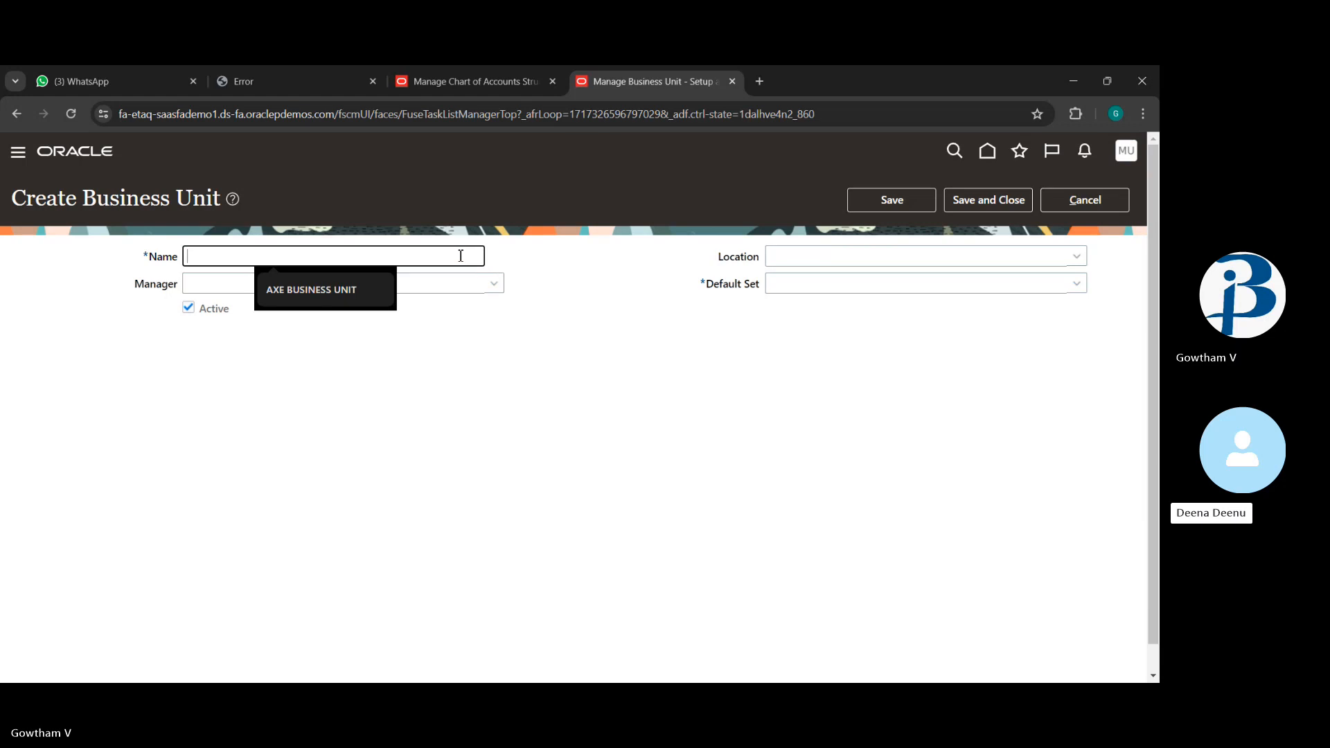
pyautogui.write('TATAA ')
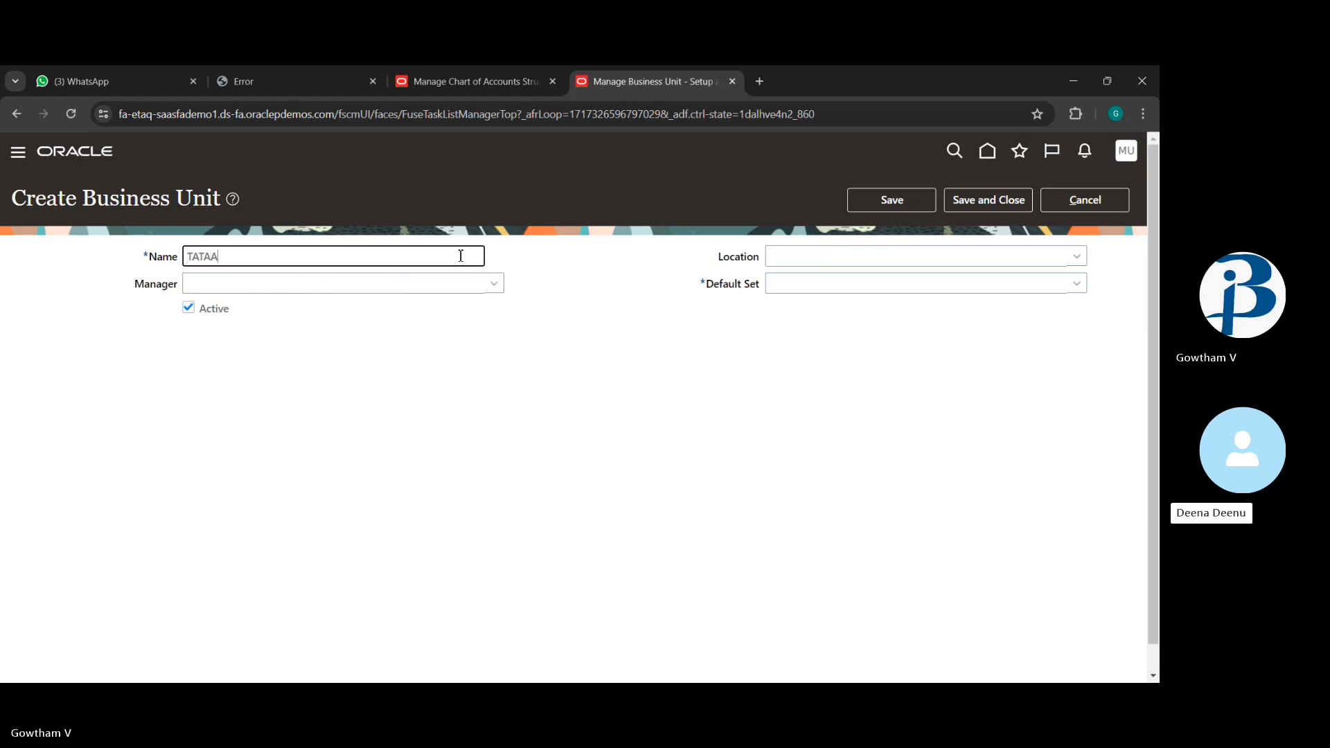
pyautogui.write('BU')
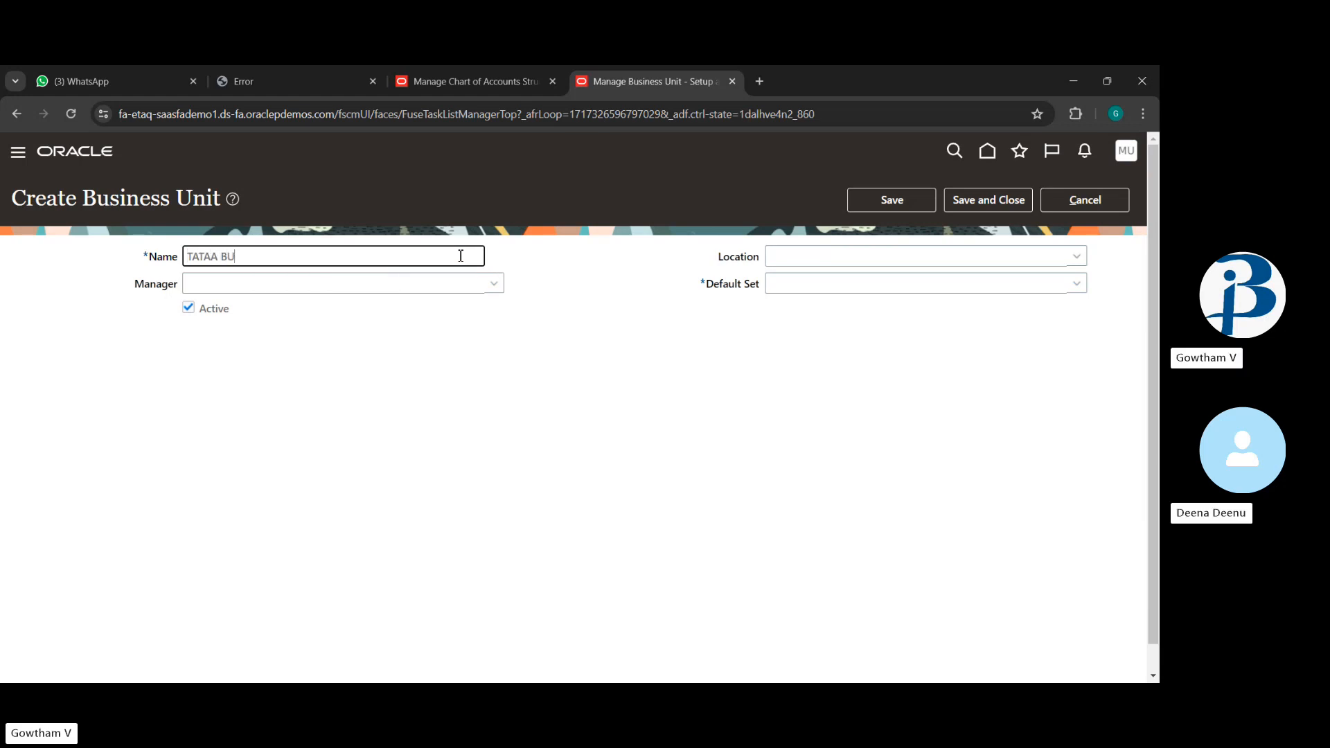
pyautogui.write('SINESS ')
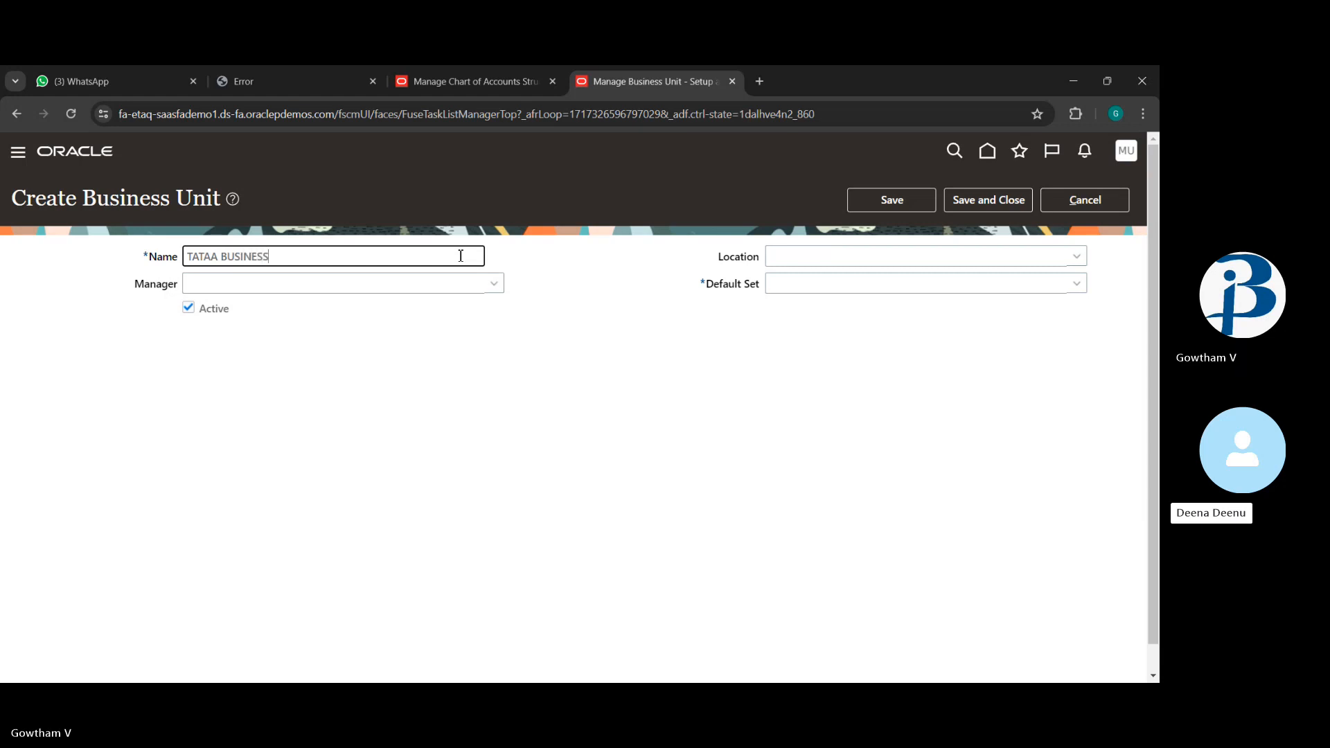
pyautogui.write('UNIT')
# Create a reference data set with code TATAA BU RDS and name TATA rds as the business unit's default set.
pyautogui.click(1053, 286)
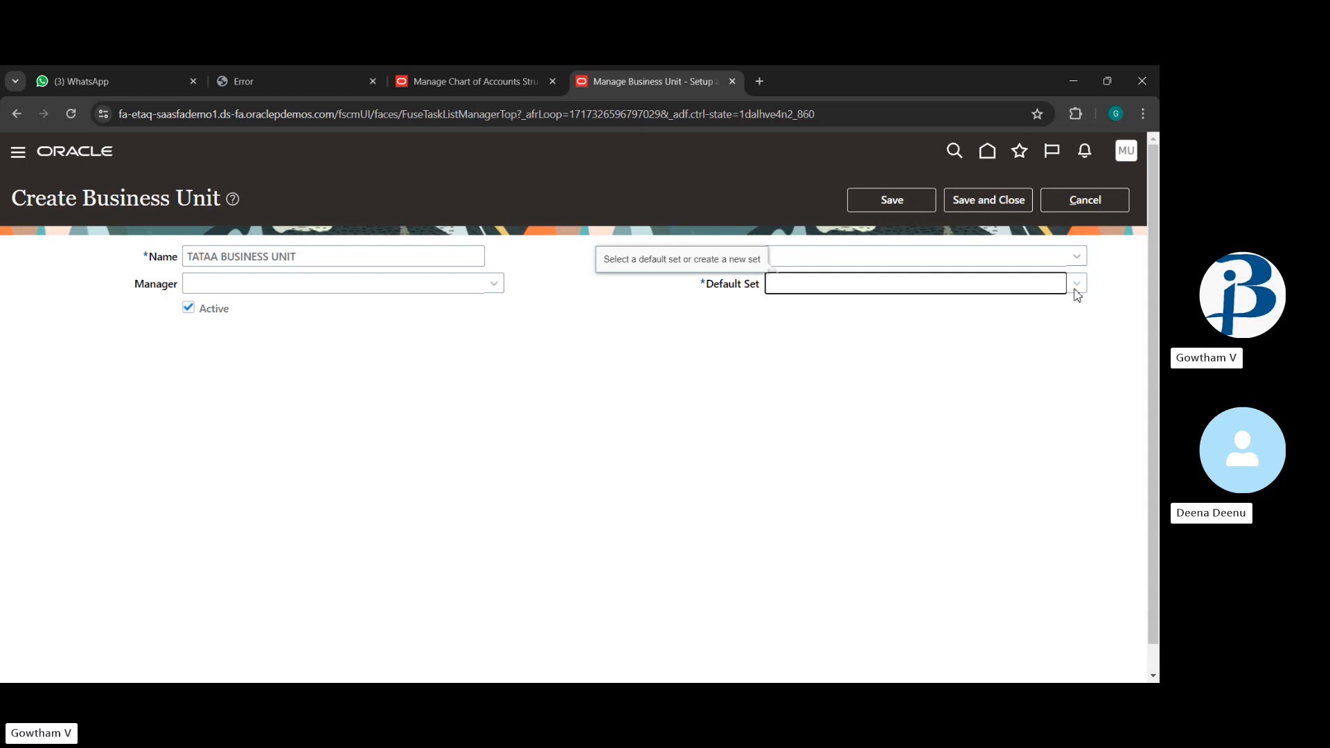
pyautogui.click(1076, 286)
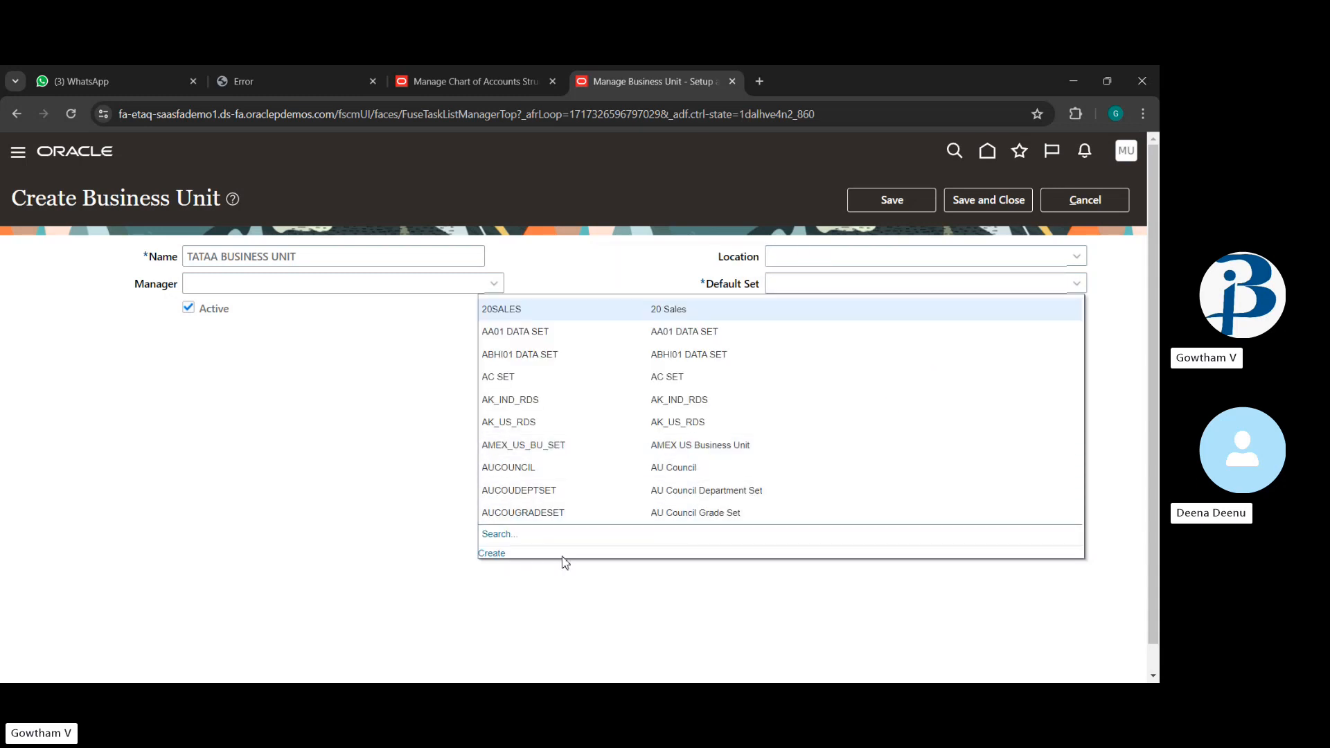
pyautogui.click(492, 553)
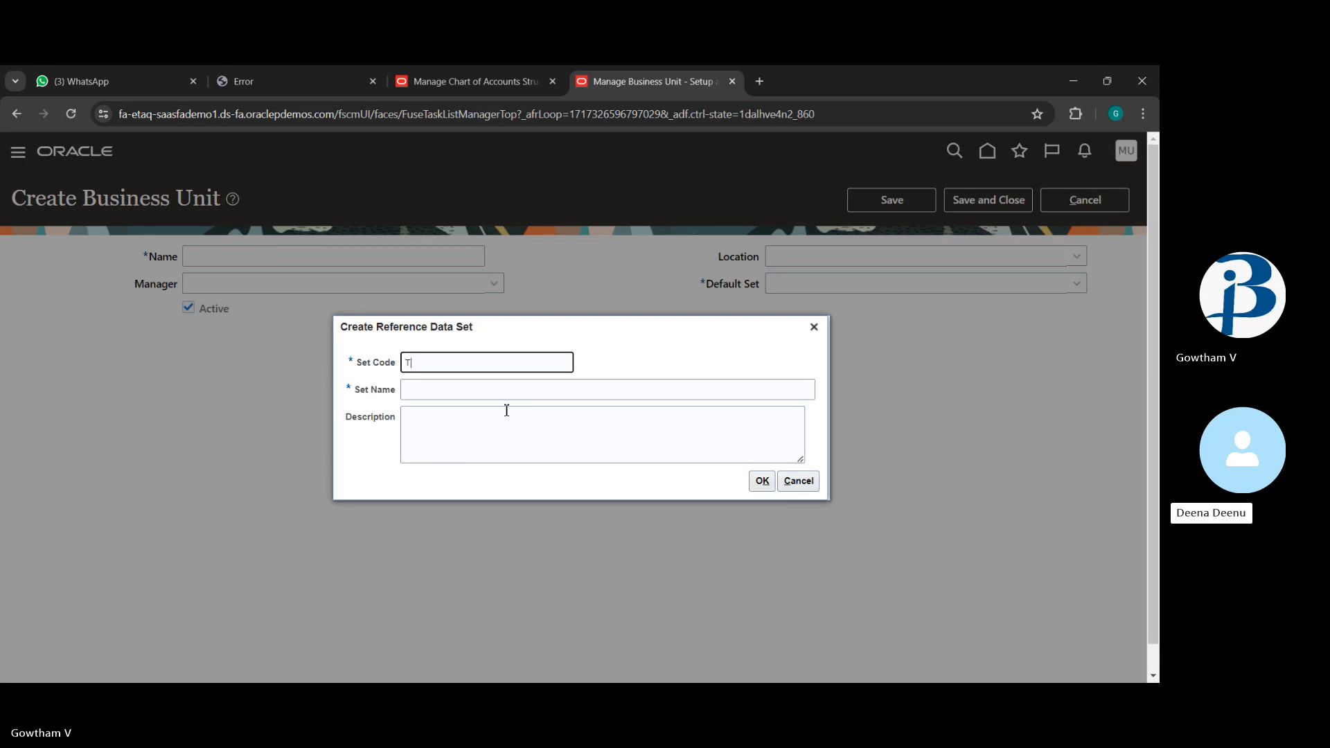
pyautogui.write('TATAA BU RDS')
pyautogui.click(420, 393)
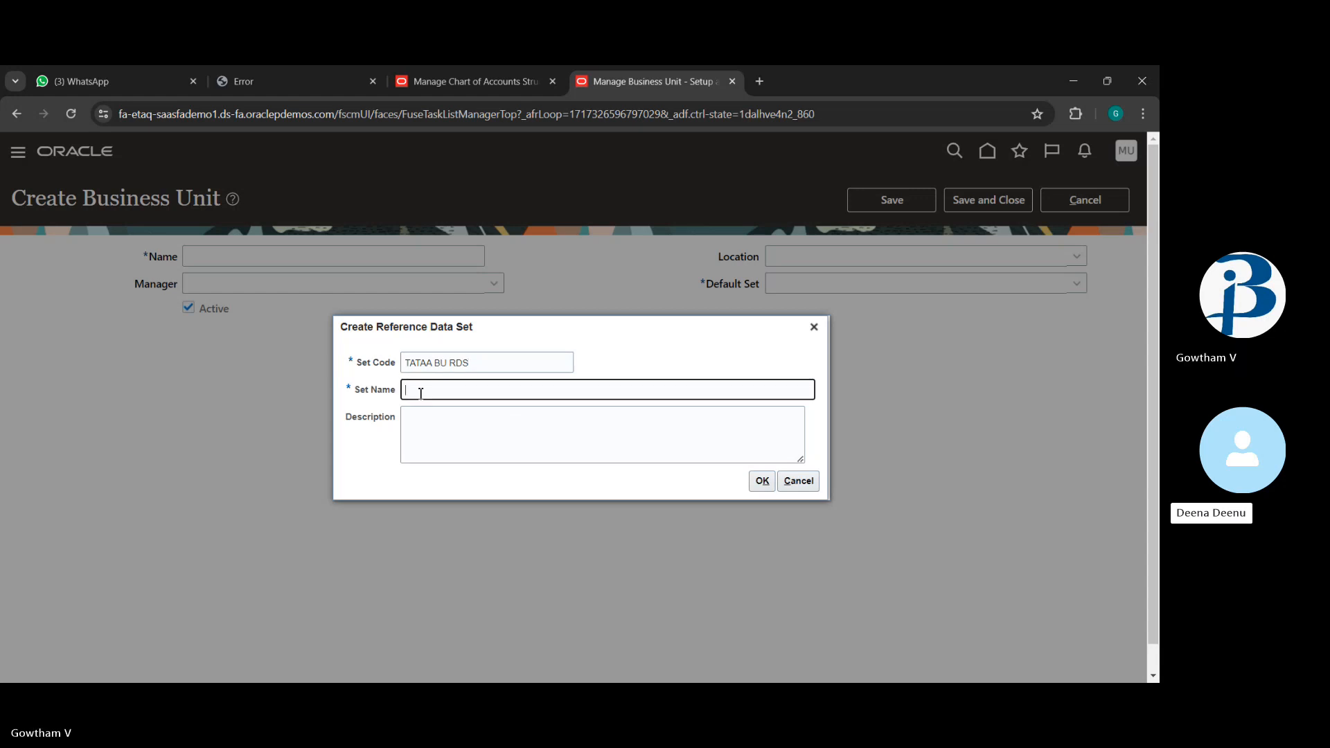
pyautogui.write('TATA re')
pyautogui.press('BackSpace')
pyautogui.write('ds')
pyautogui.click(762, 484)
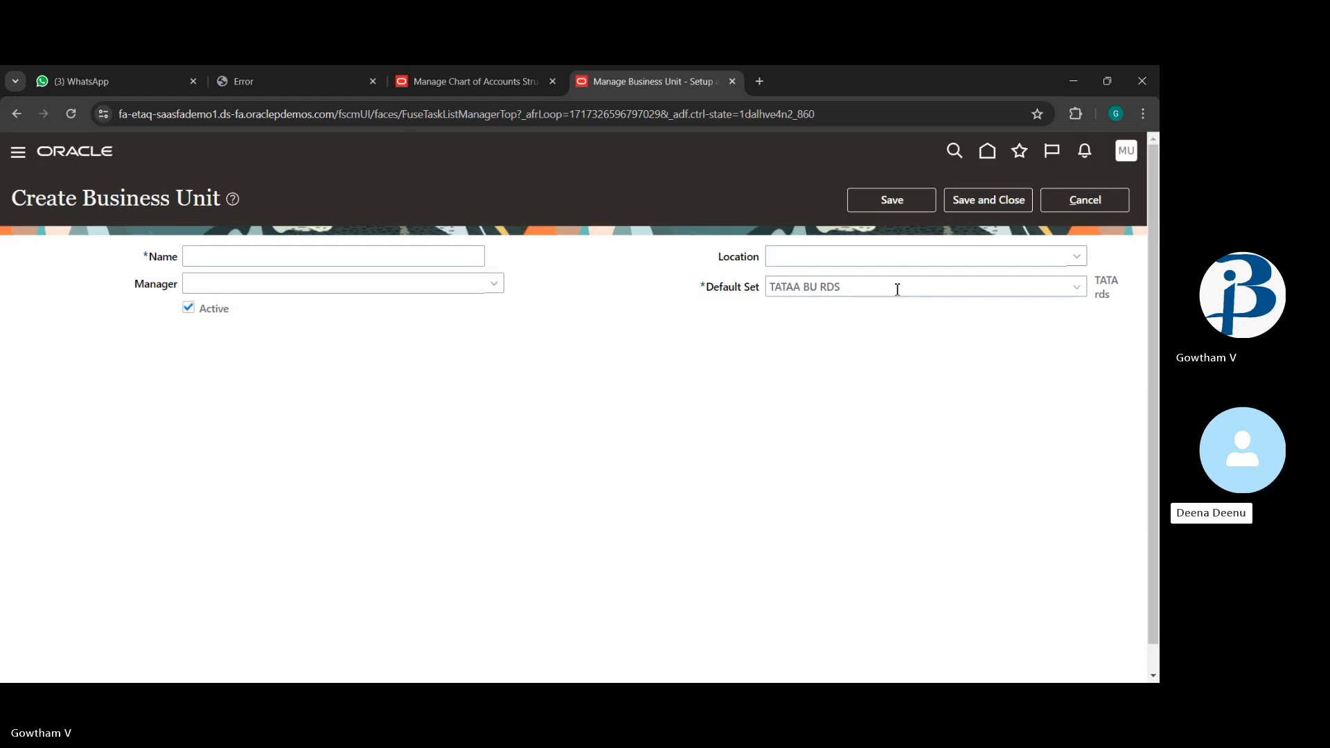
# Fill in the required business unit name as TATAA BUSINESS UNIT, and save and close the business unit.
pyautogui.click(1006, 208)
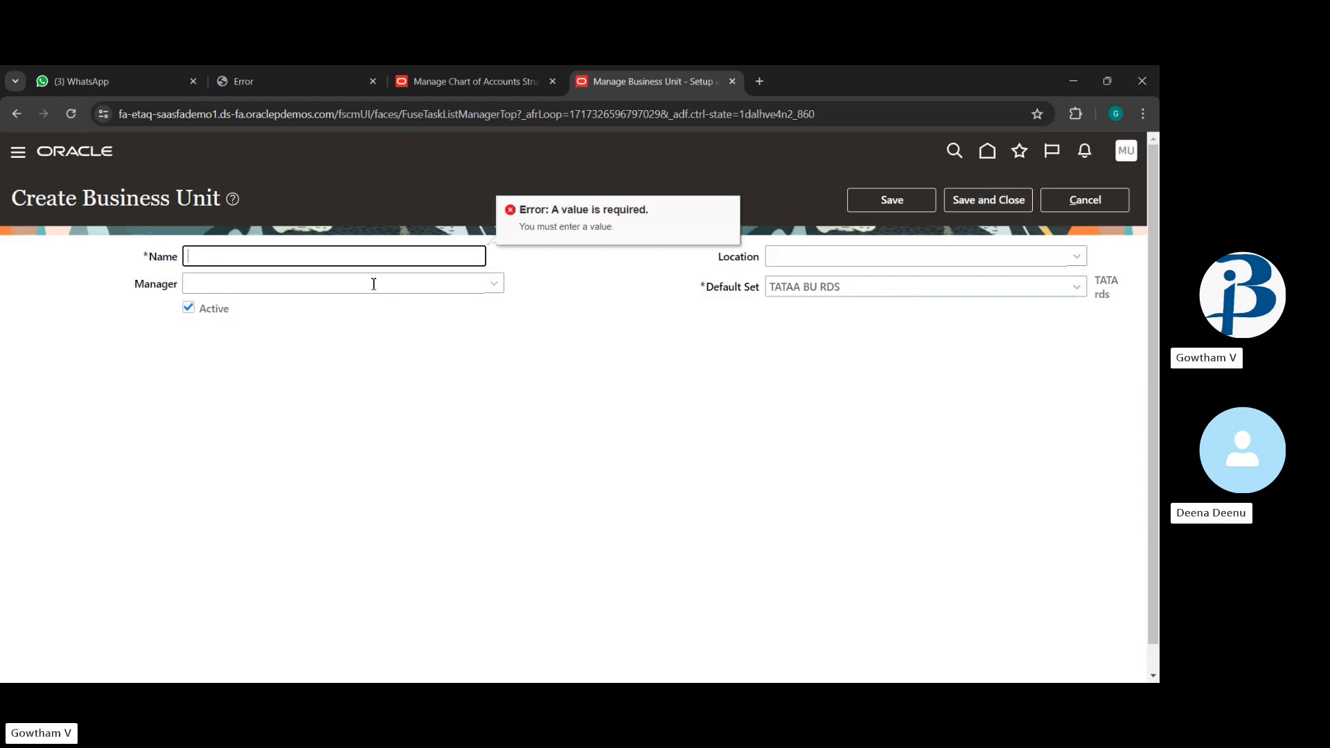
pyautogui.write('TATAA BU')
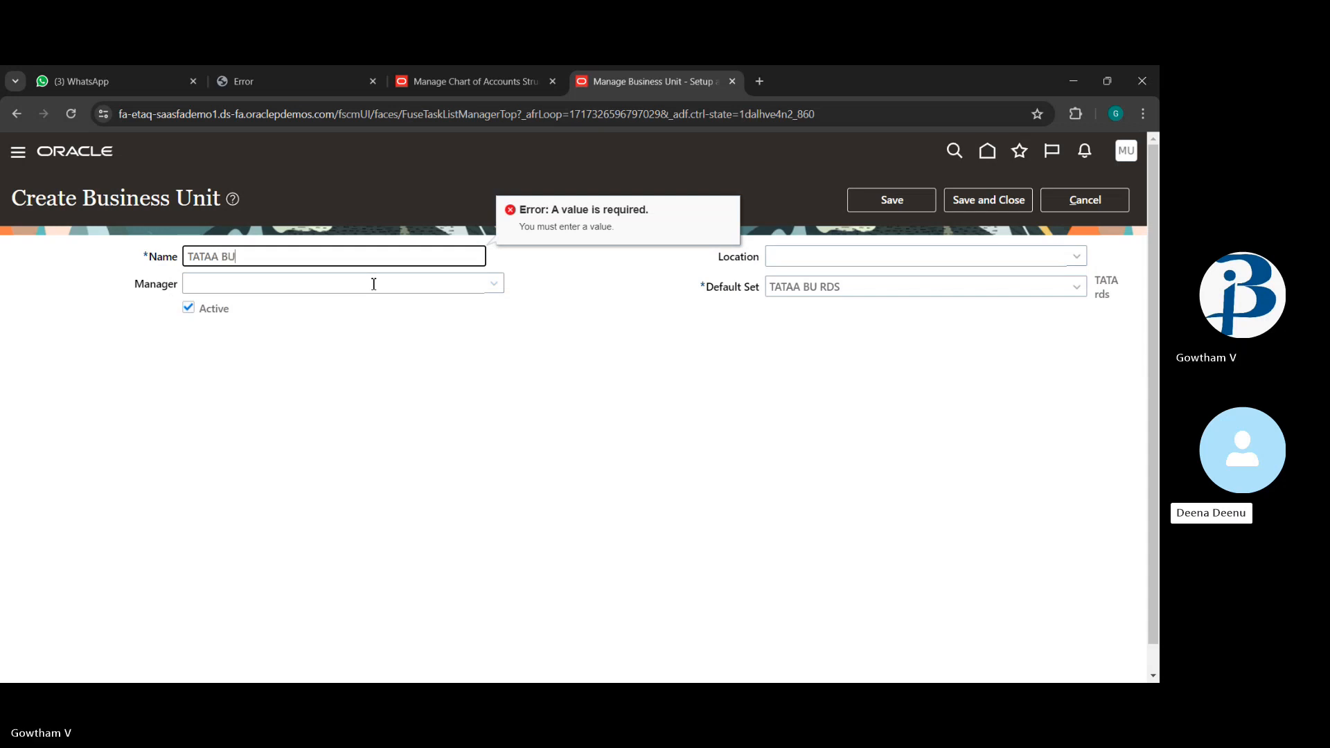
pyautogui.write('SINESS UNOT')
pyautogui.press('BackSpace')
pyautogui.write('i')
pyautogui.click(973, 199)
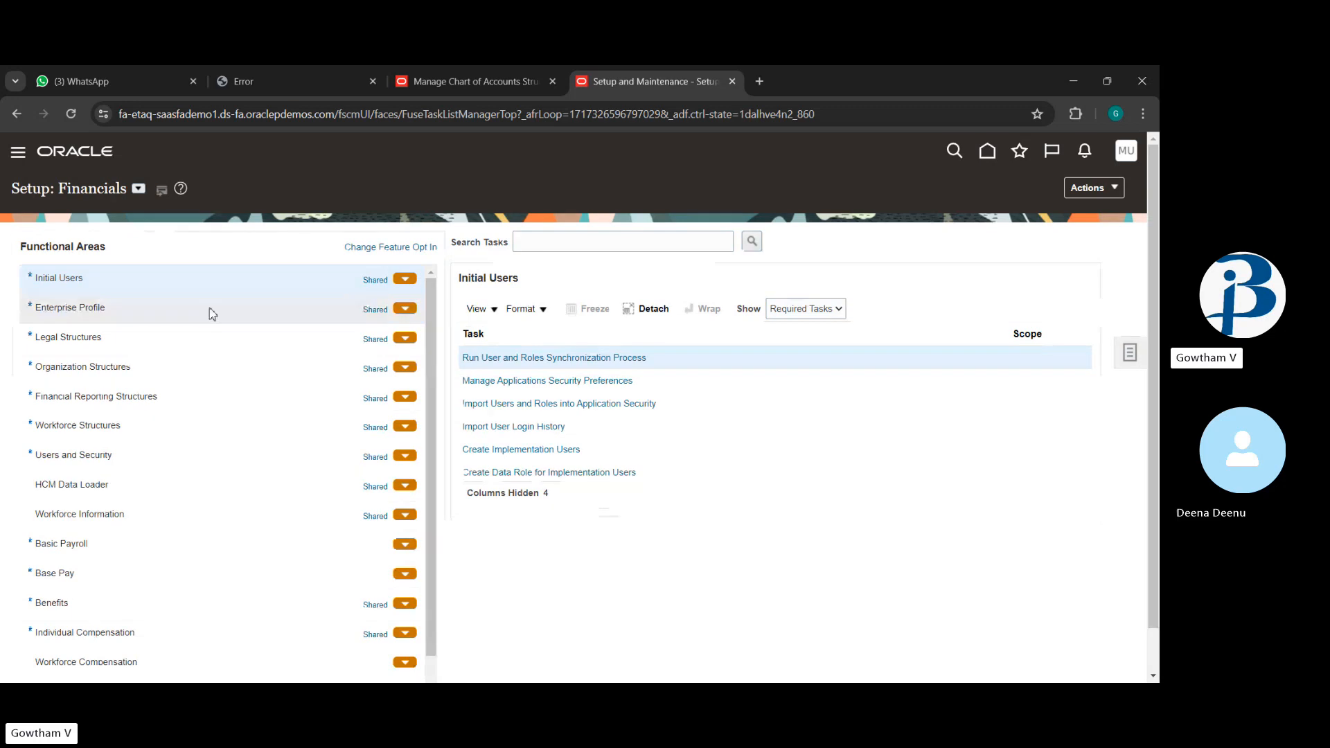
# Start a new legal entity through the Manage Legal Entity task of Legal Structures, using Create New as the scope.
pyautogui.click(197, 336)
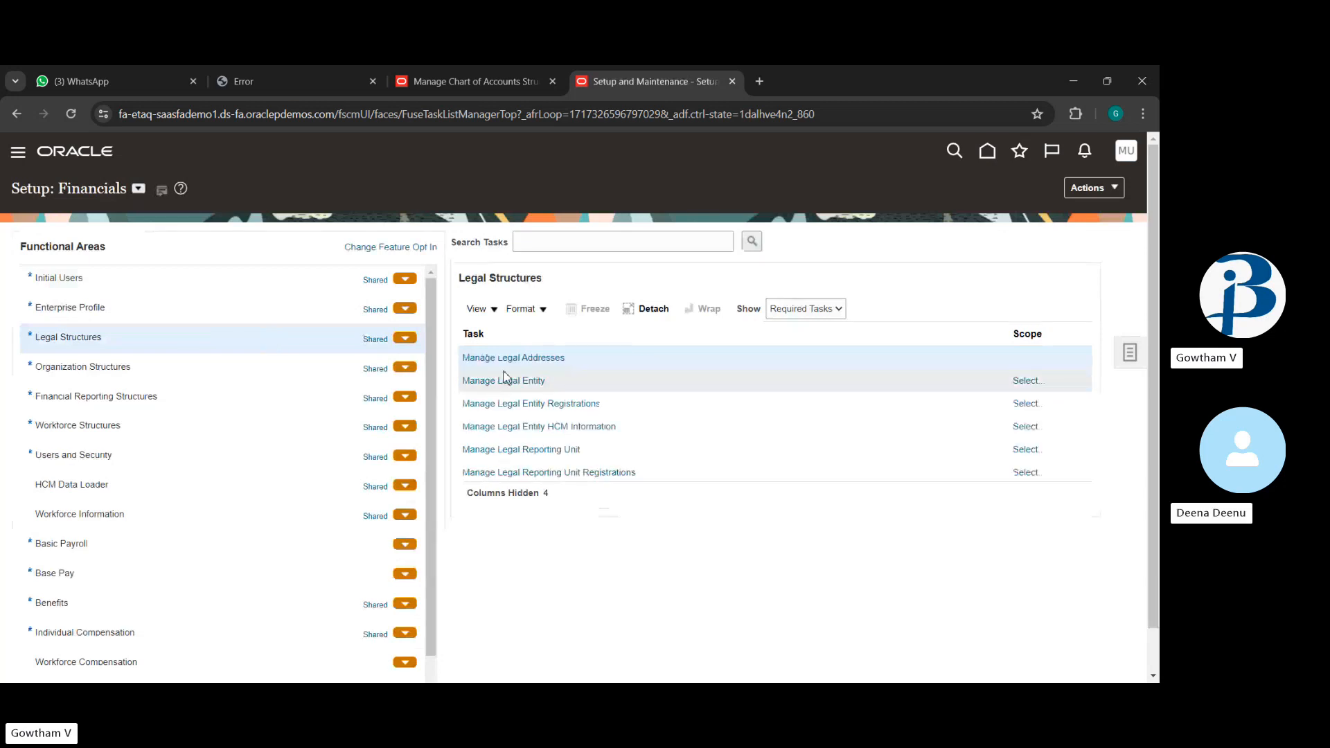
pyautogui.click(508, 382)
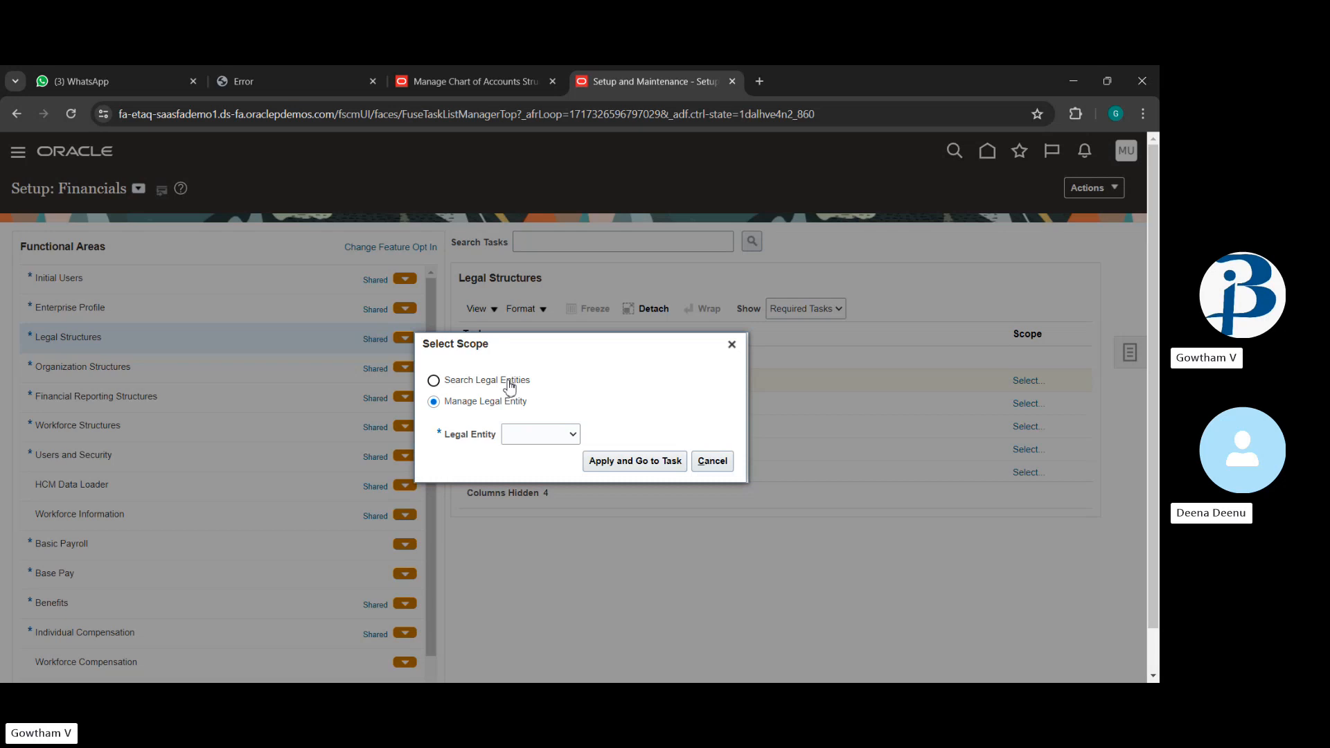
pyautogui.click(556, 436)
pyautogui.click(538, 499)
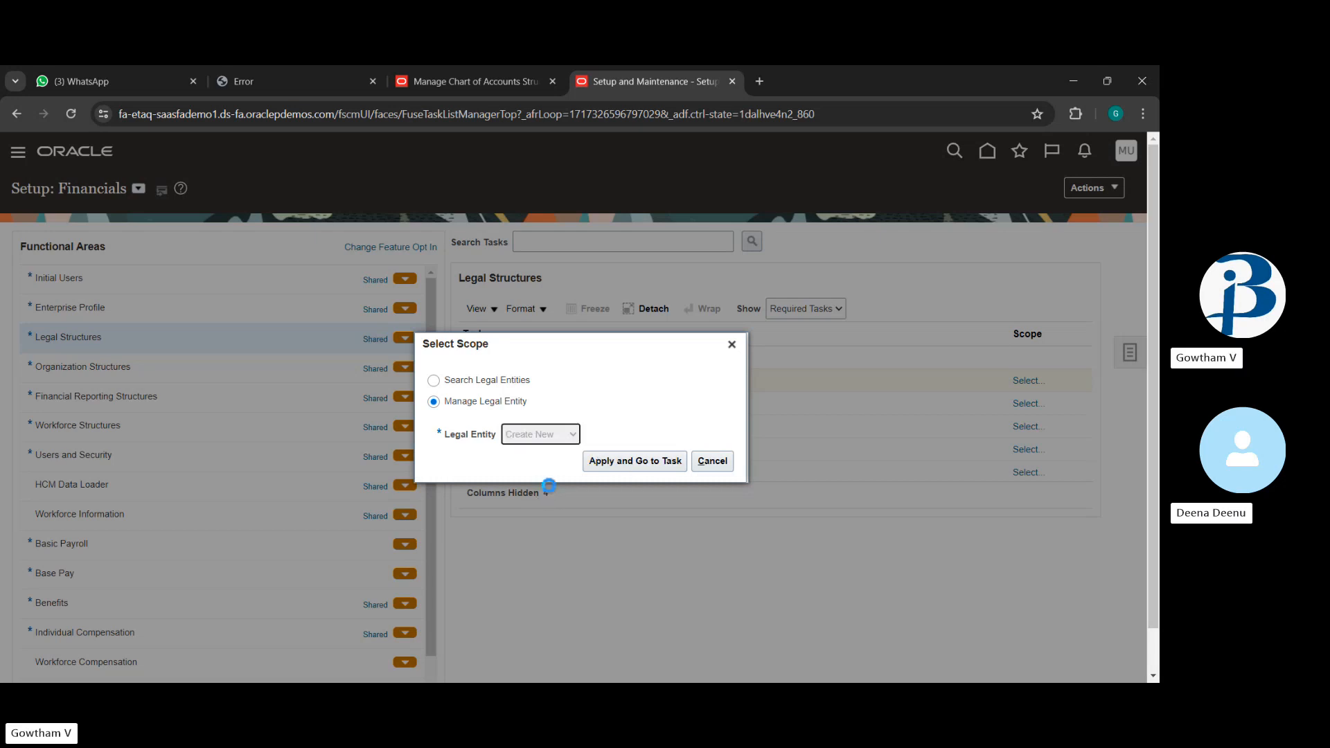
pyautogui.click(637, 468)
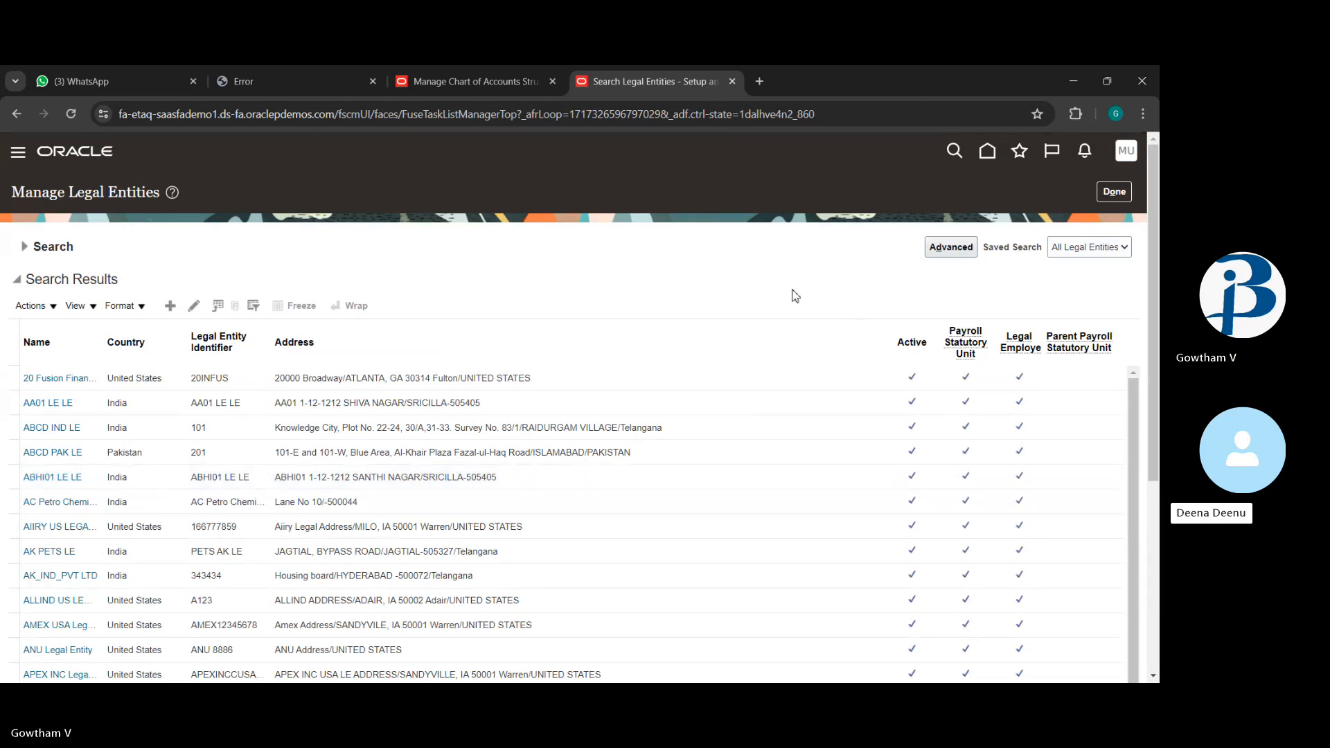
pyautogui.click(171, 306)
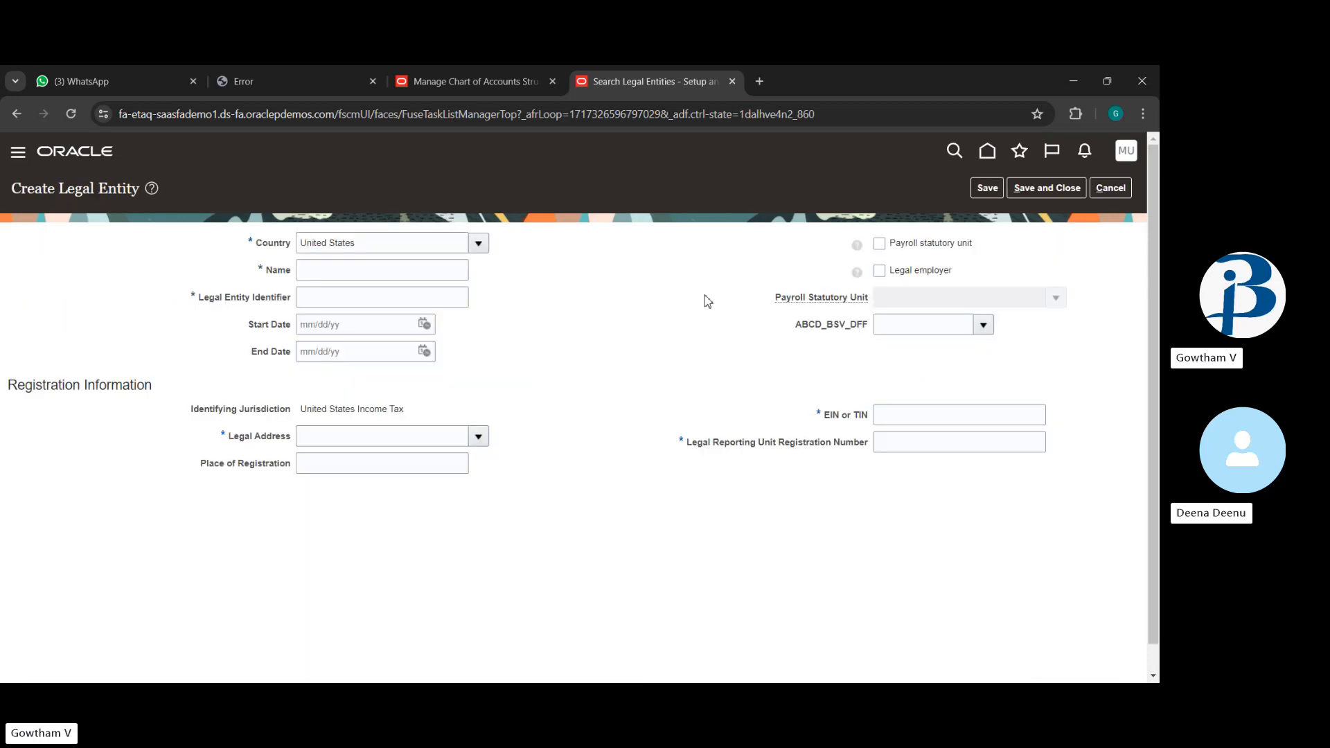
# Open the country choices for the new legal entity.
pyautogui.click(478, 244)
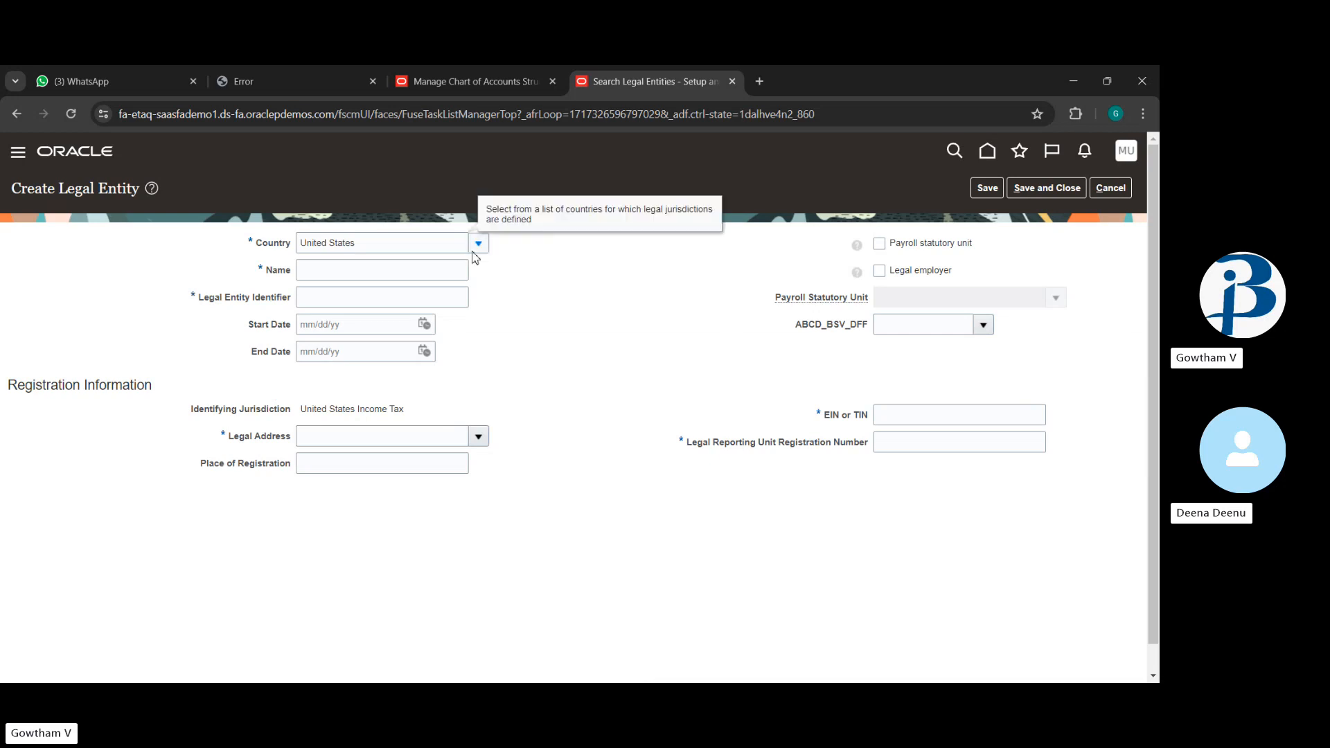
pyautogui.scroll(-2, 360, 391)
pyautogui.scroll(-5, 357, 402)
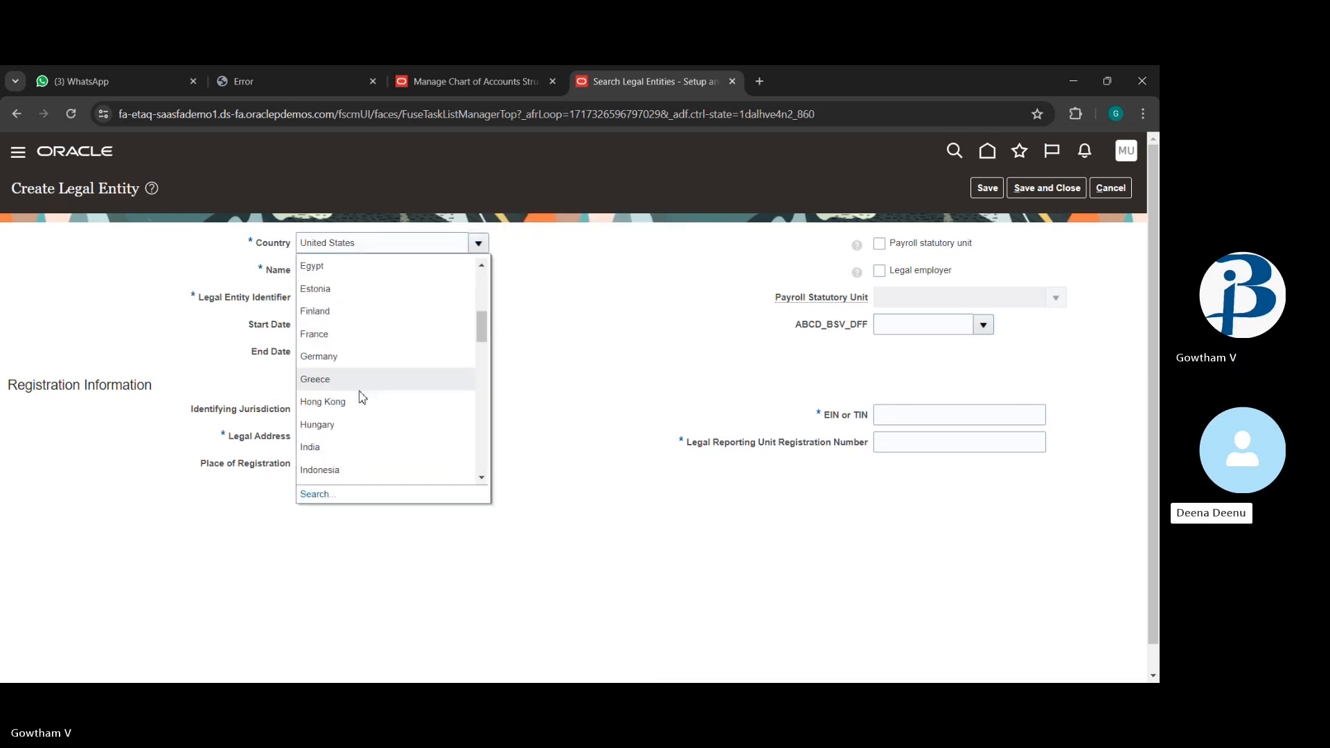
pyautogui.click(349, 406)
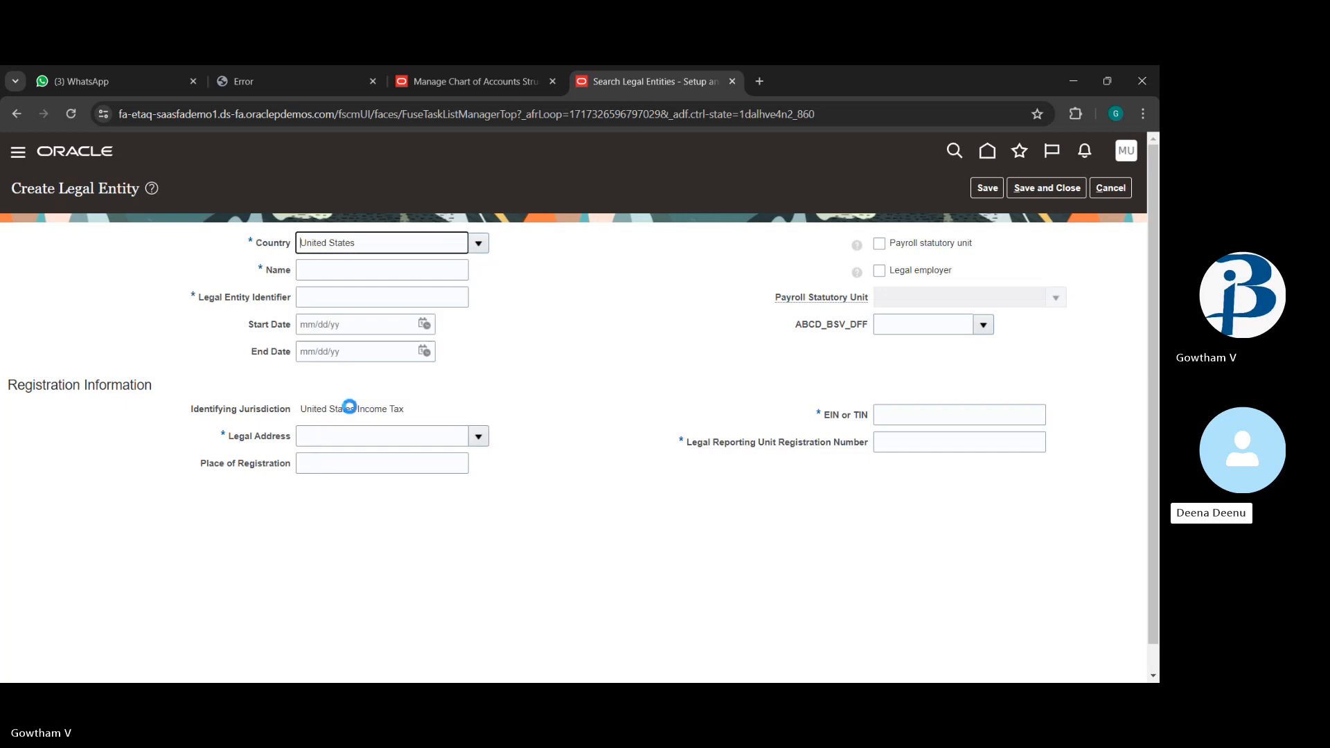
# Set the country of the new legal entity to India.
pyautogui.click(488, 247)
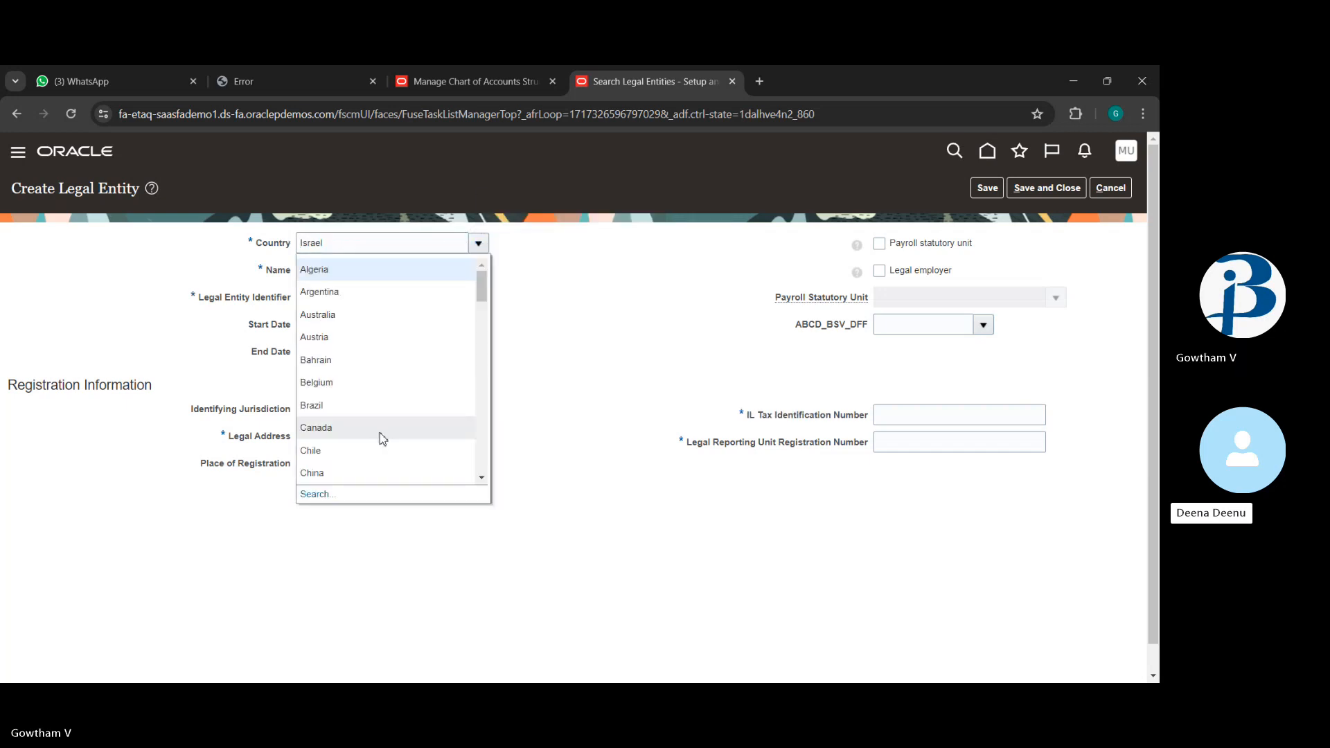
pyautogui.scroll(-3, 379, 437)
pyautogui.scroll(3, 378, 435)
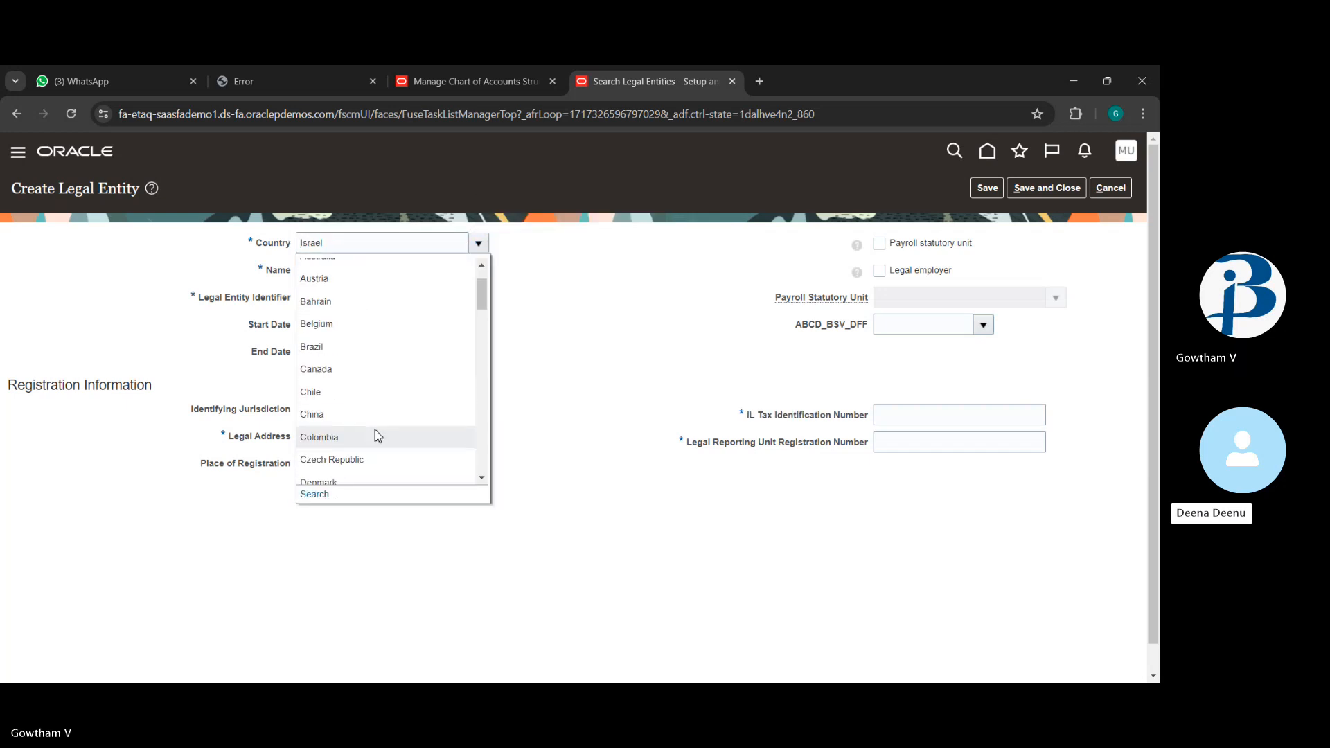
pyautogui.scroll(-4, 380, 434)
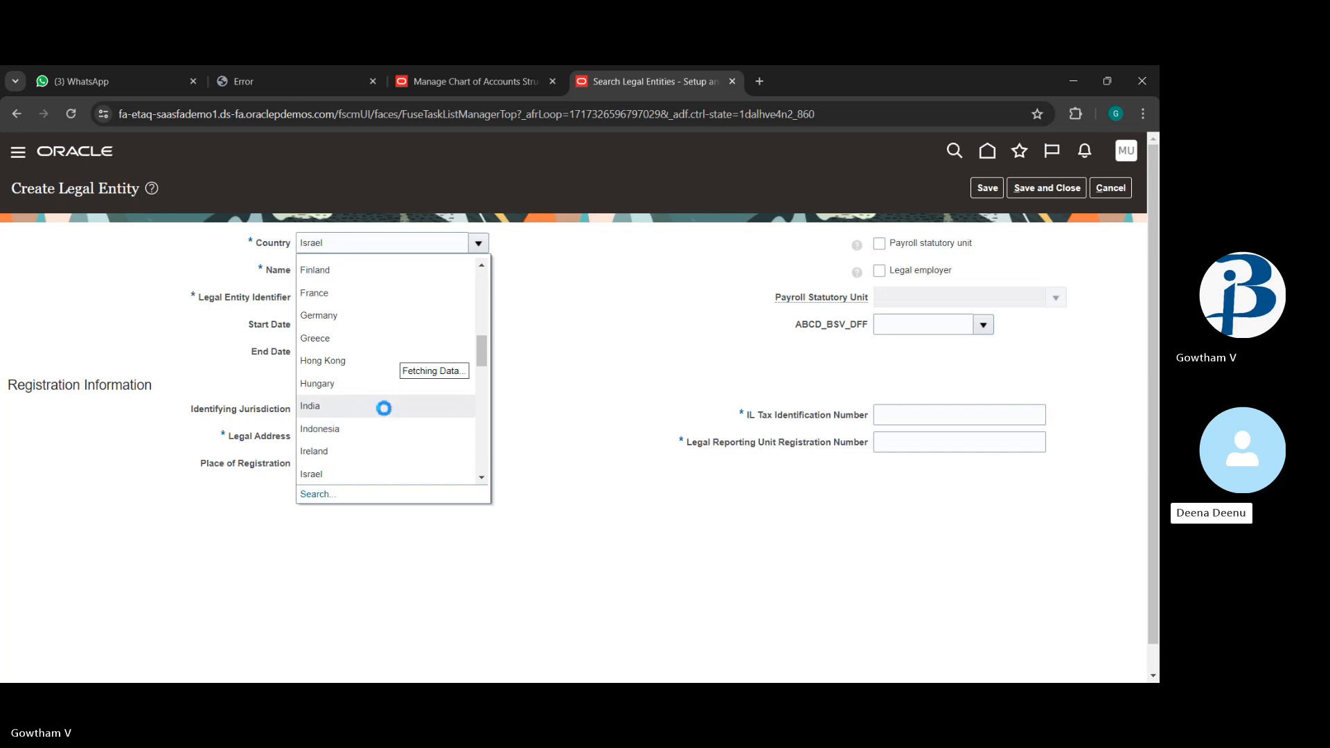
pyautogui.scroll(-2, 379, 419)
pyautogui.scroll(2, 381, 409)
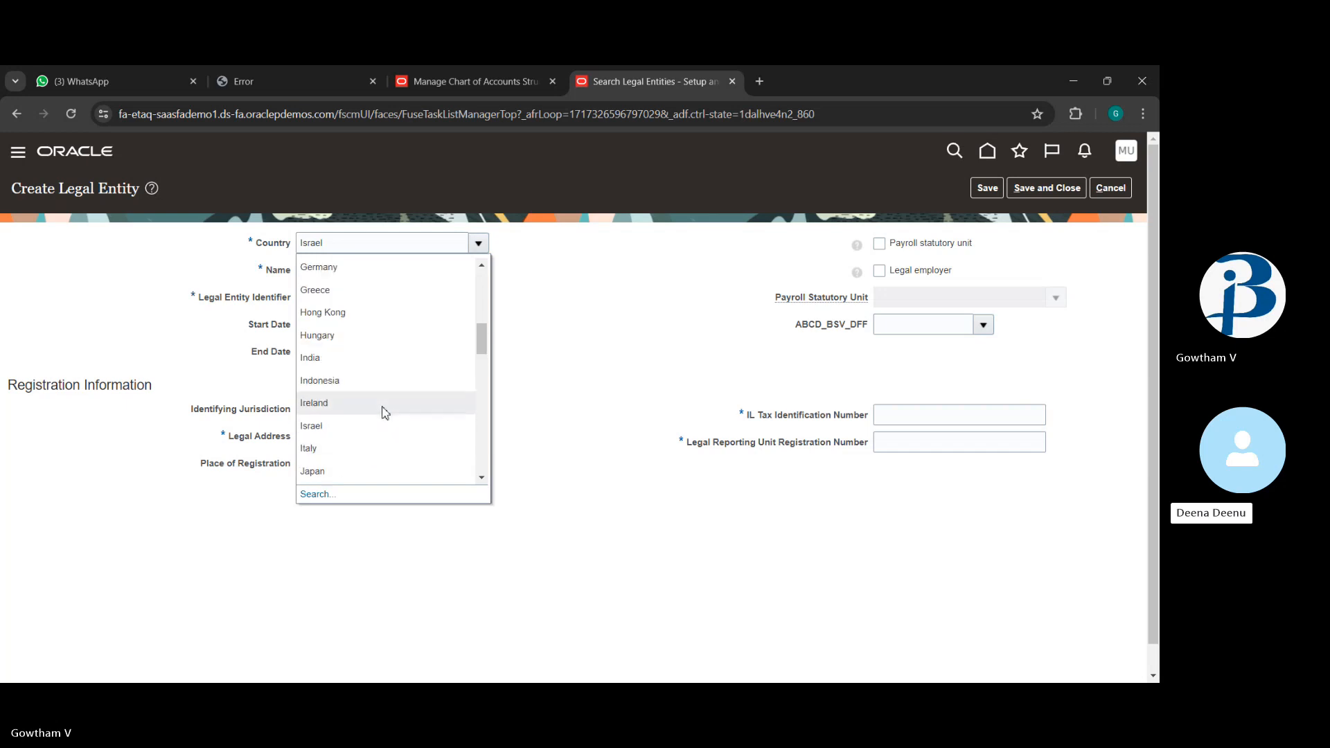
pyautogui.click(382, 360)
# Name the legal entity TATAA IND LE with identifier TATA_IND_LE_, and assign the first listed legal address.
pyautogui.click(379, 270)
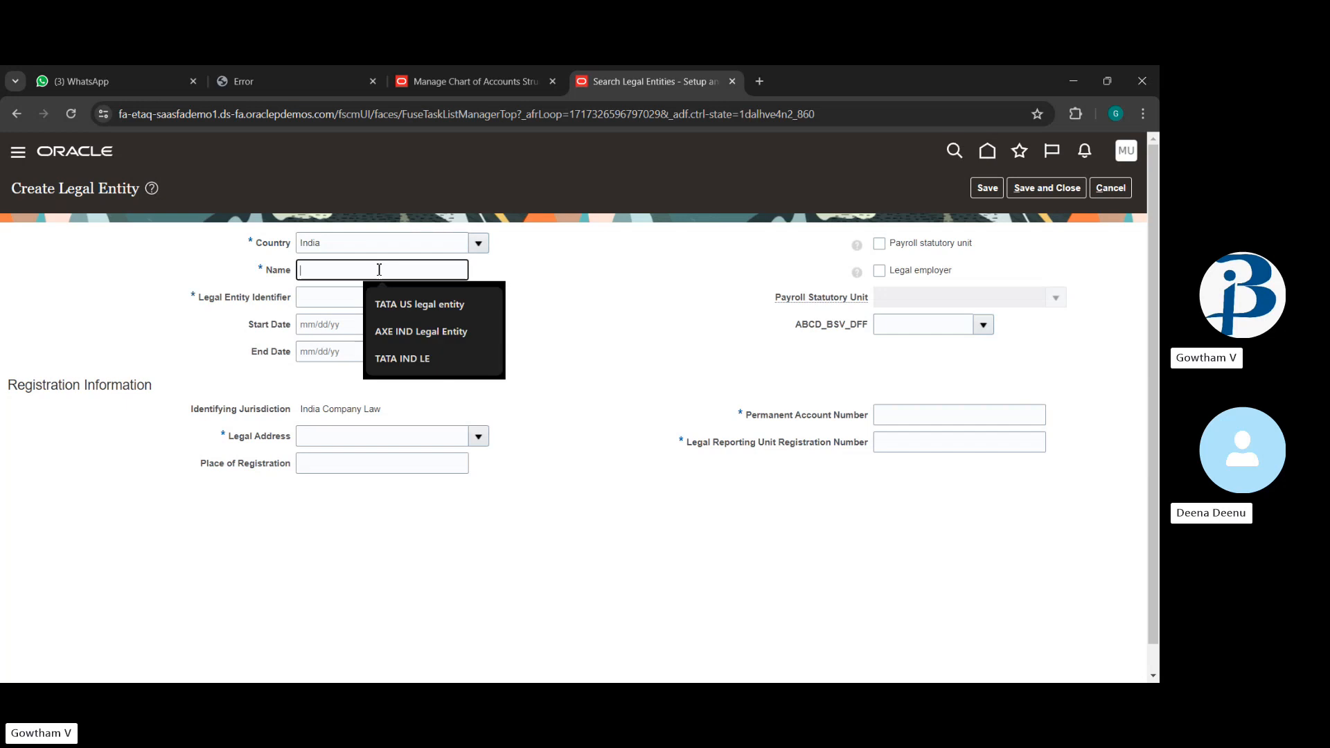
pyautogui.write('TATAA')
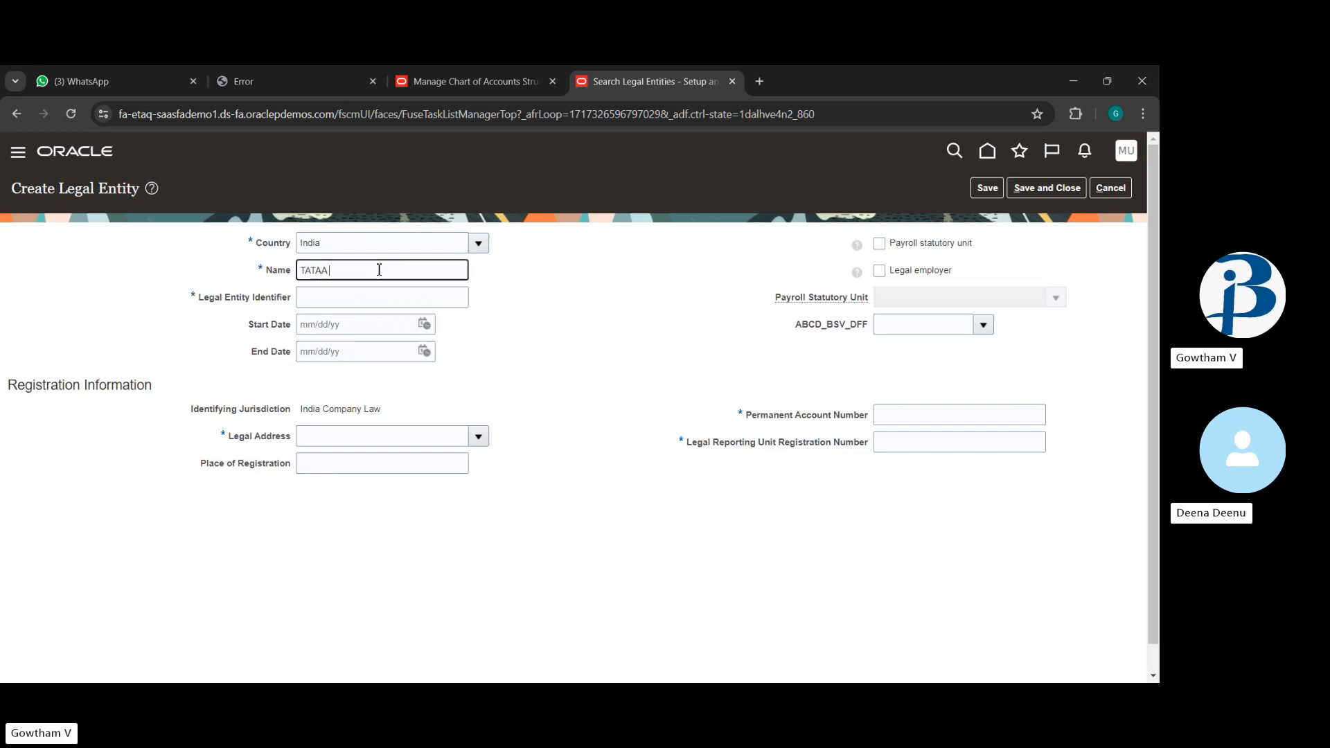
pyautogui.write(' IND LE')
pyautogui.click(355, 306)
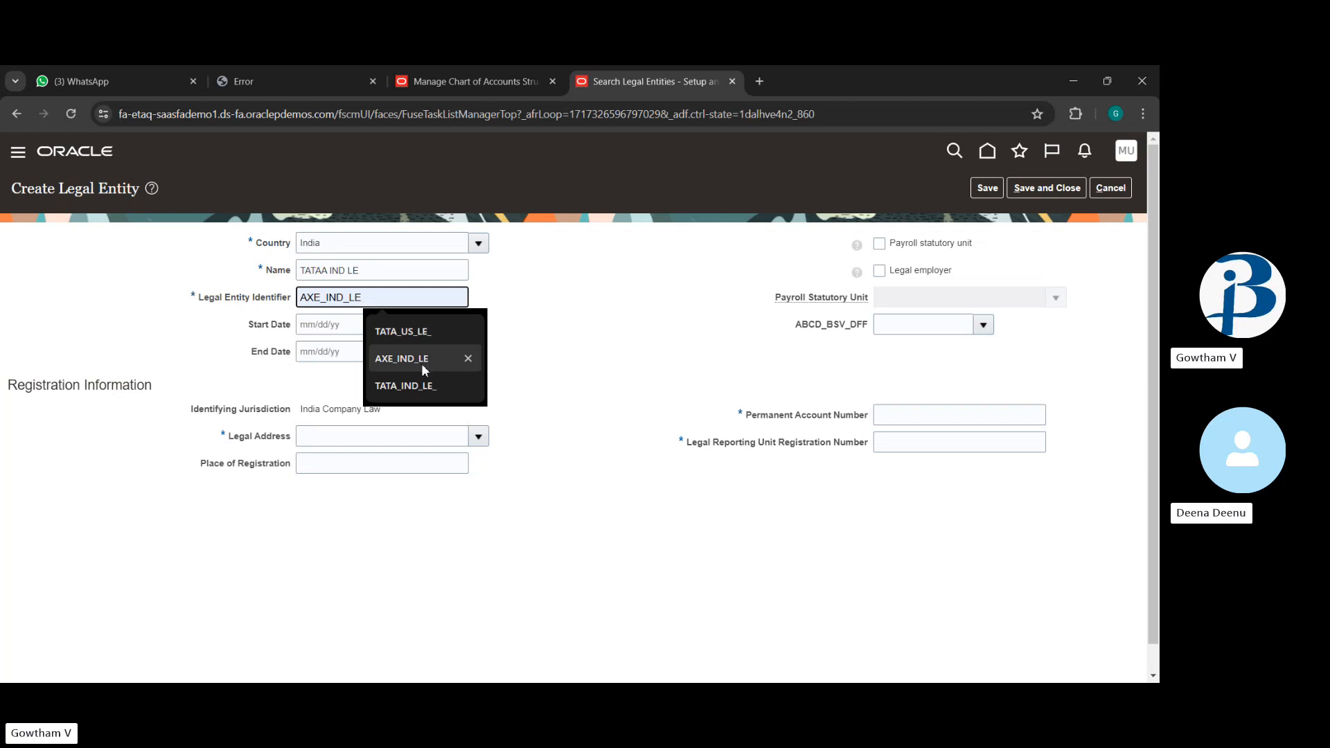
pyautogui.click(416, 385)
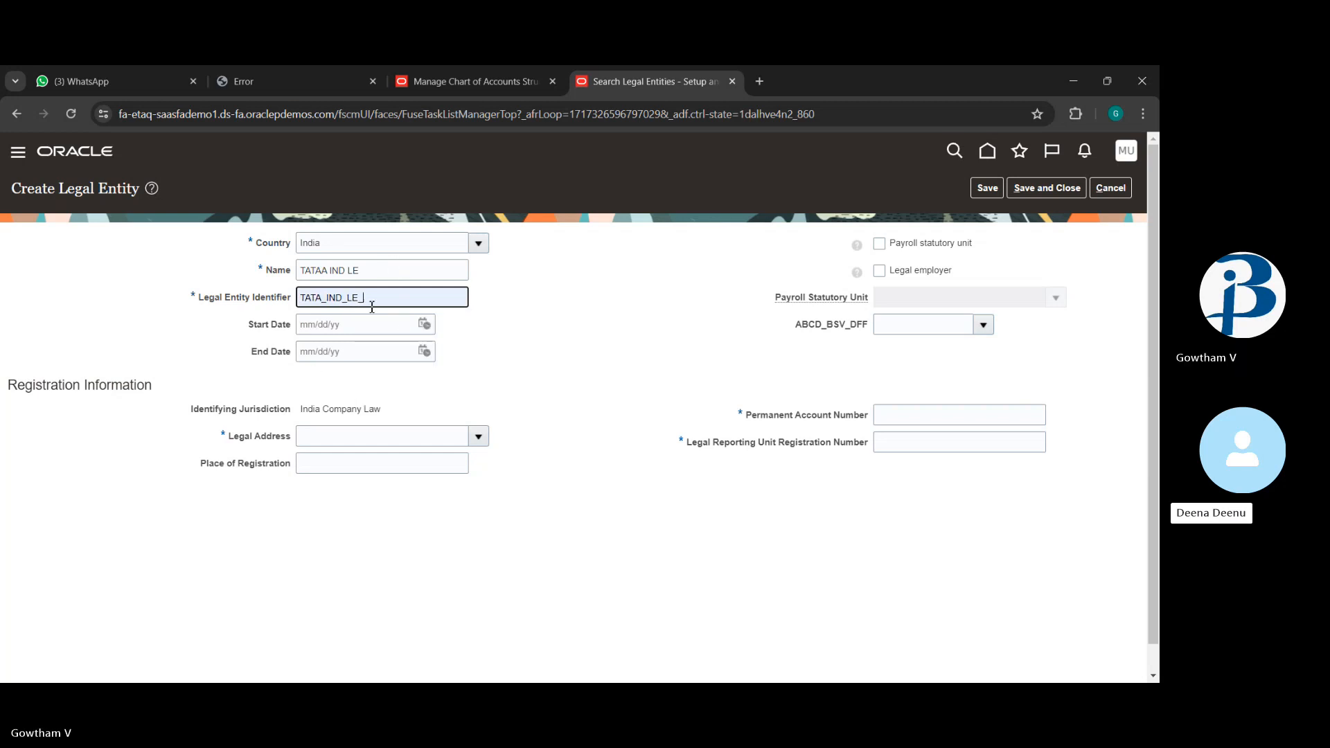
pyautogui.click(479, 437)
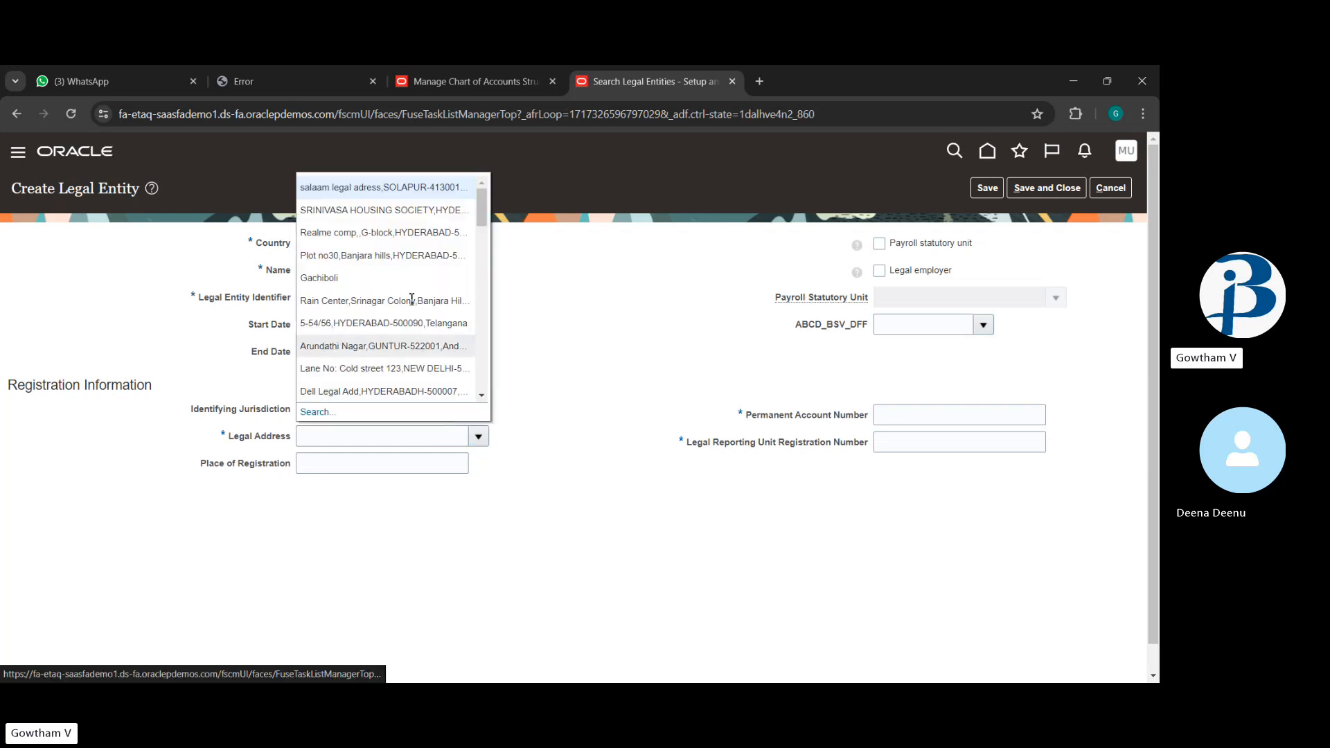
pyautogui.click(406, 188)
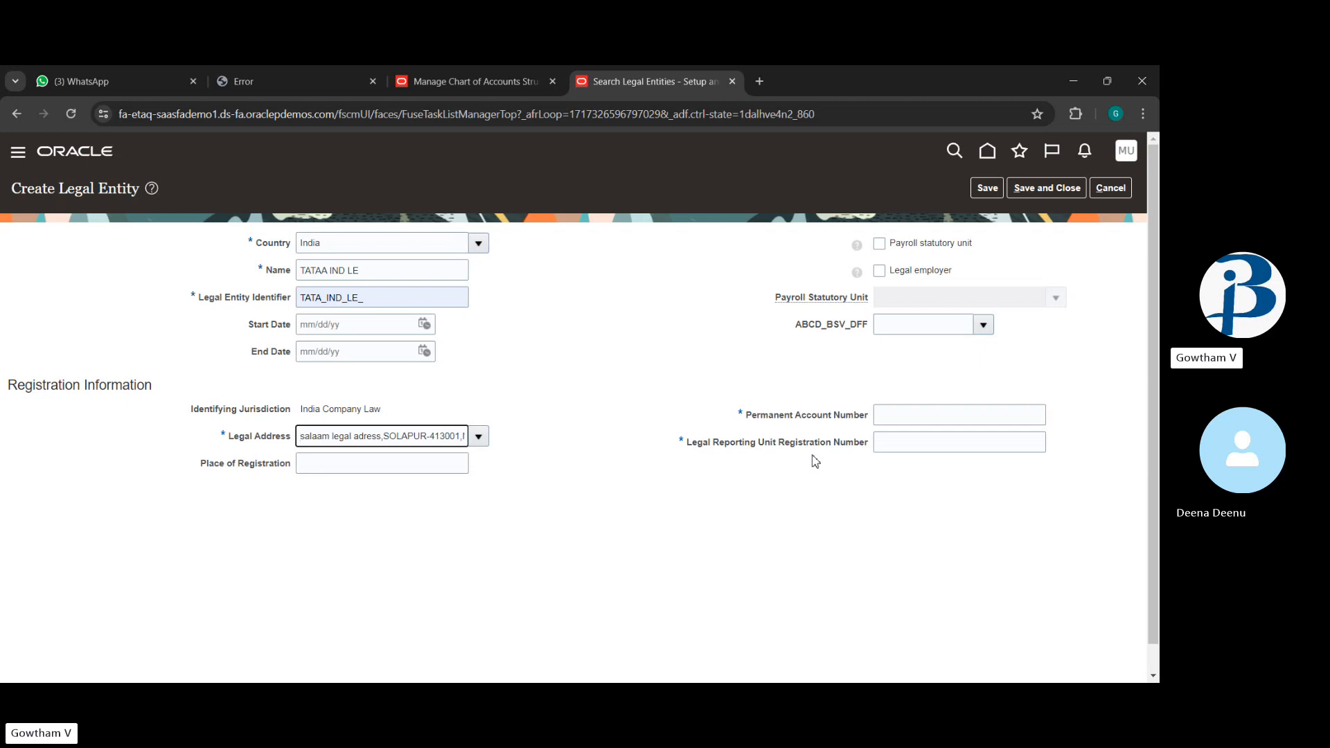
# Fill in the permanent account number and the legal reporting unit registration number, and save and close the legal entity.
pyautogui.click(896, 411)
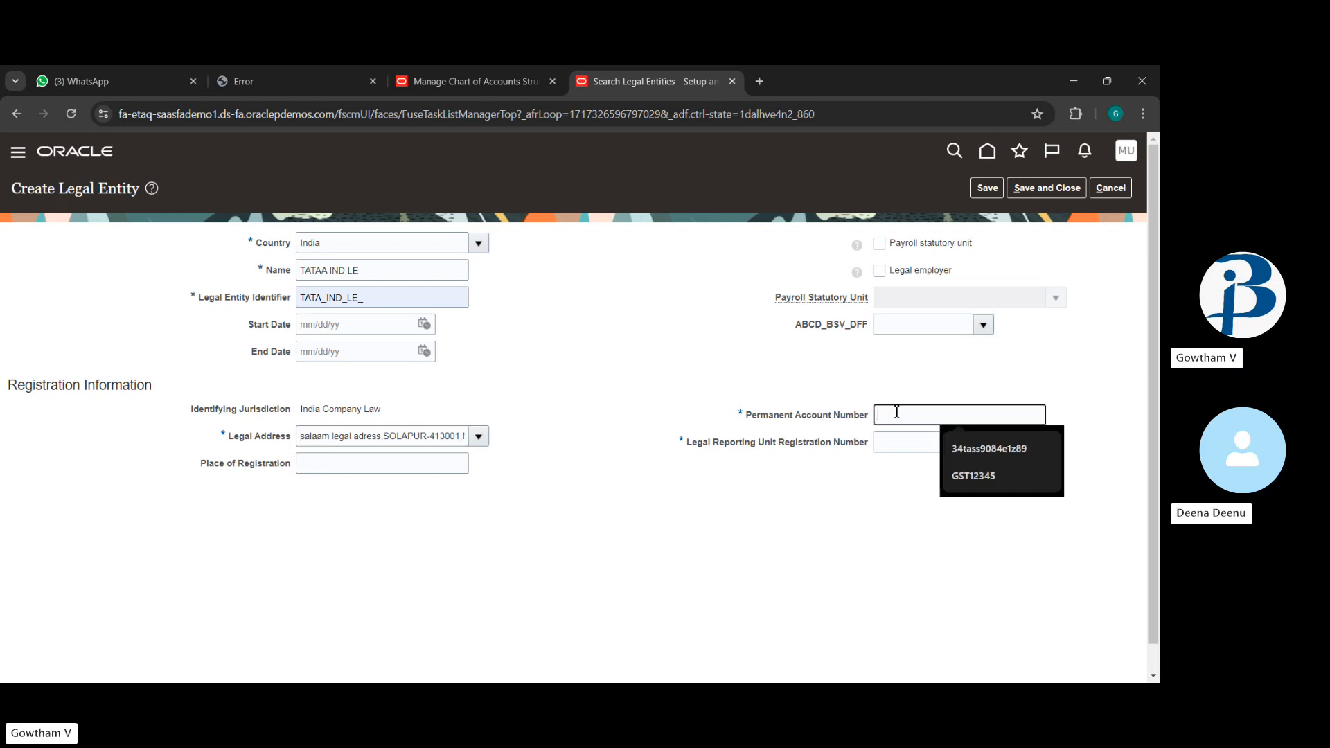
pyautogui.click(984, 476)
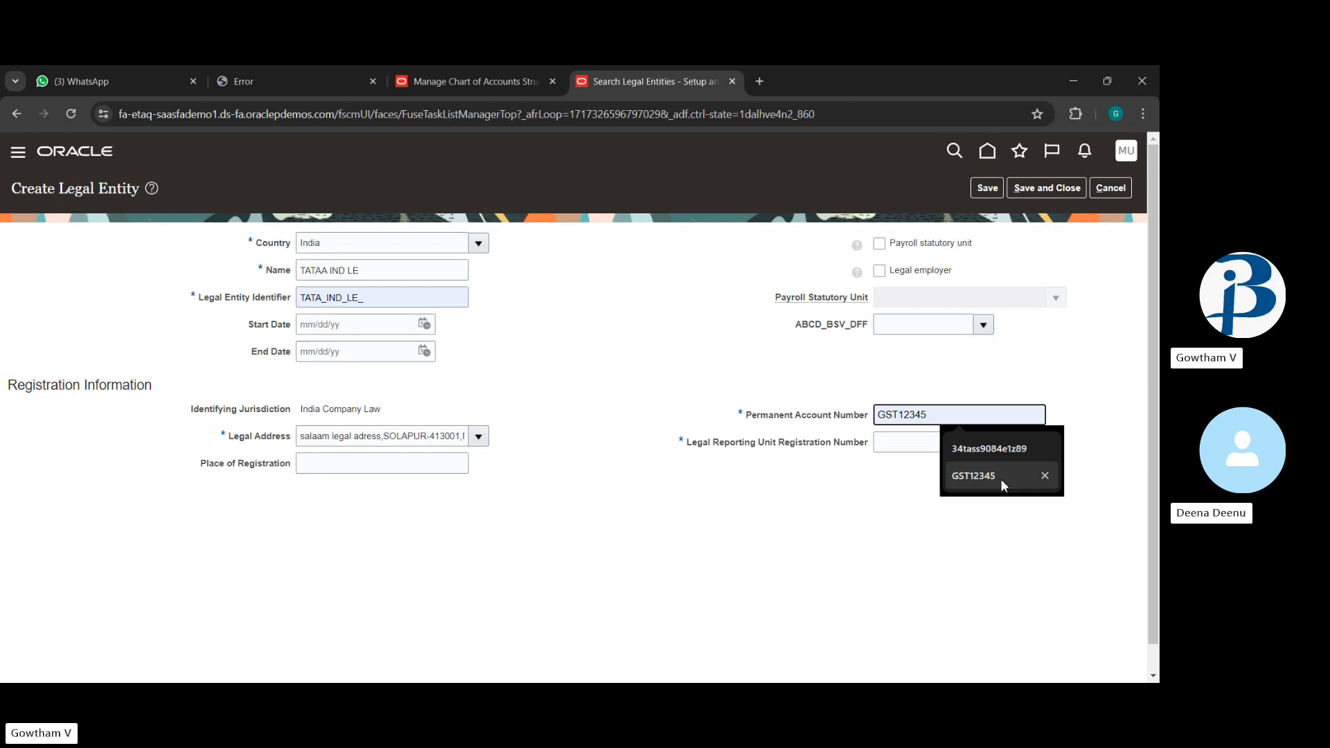
pyautogui.click(906, 444)
pyautogui.click(968, 503)
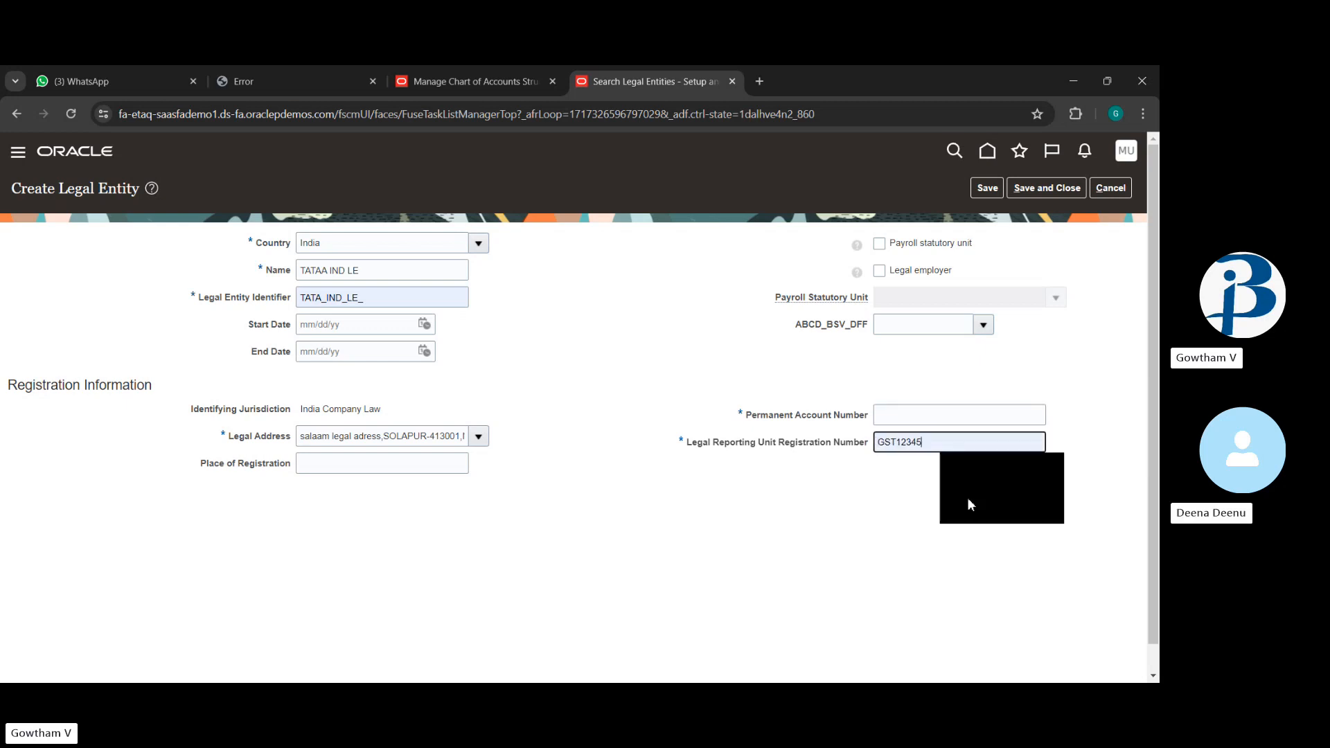
pyautogui.click(933, 421)
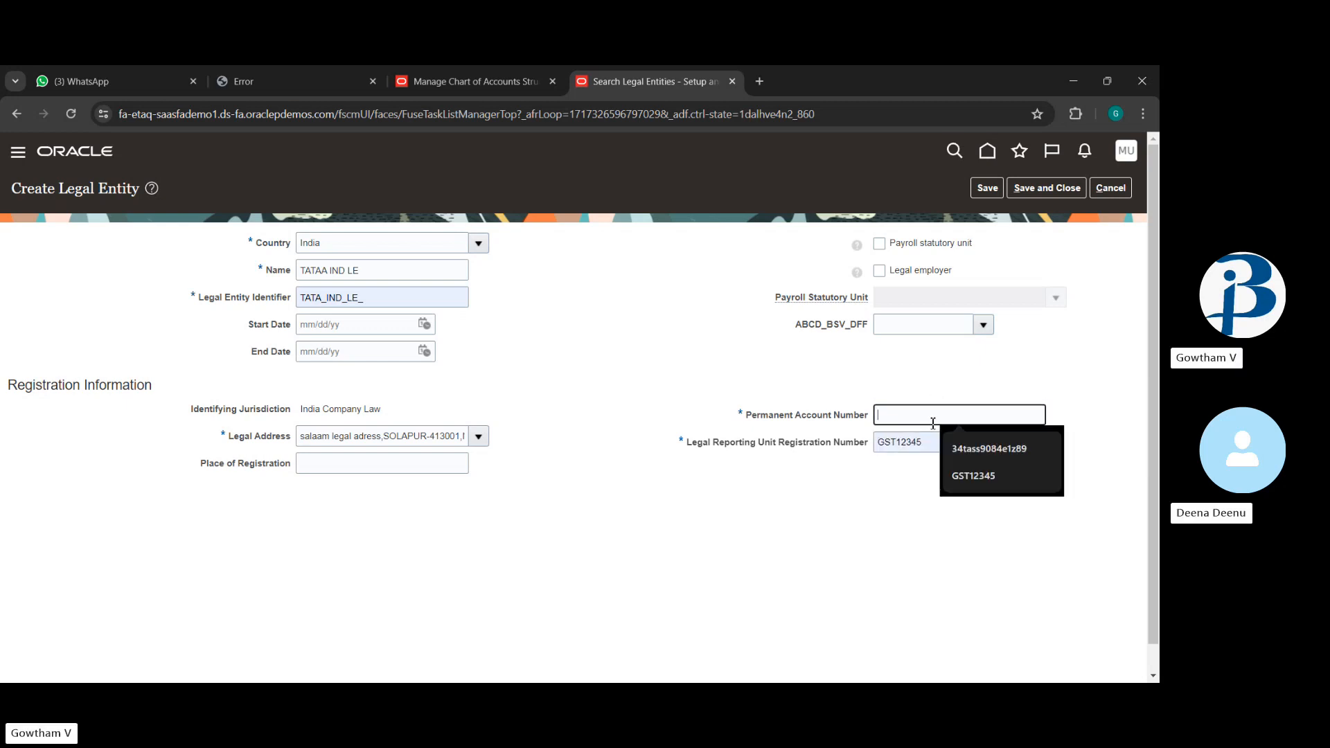
pyautogui.click(977, 478)
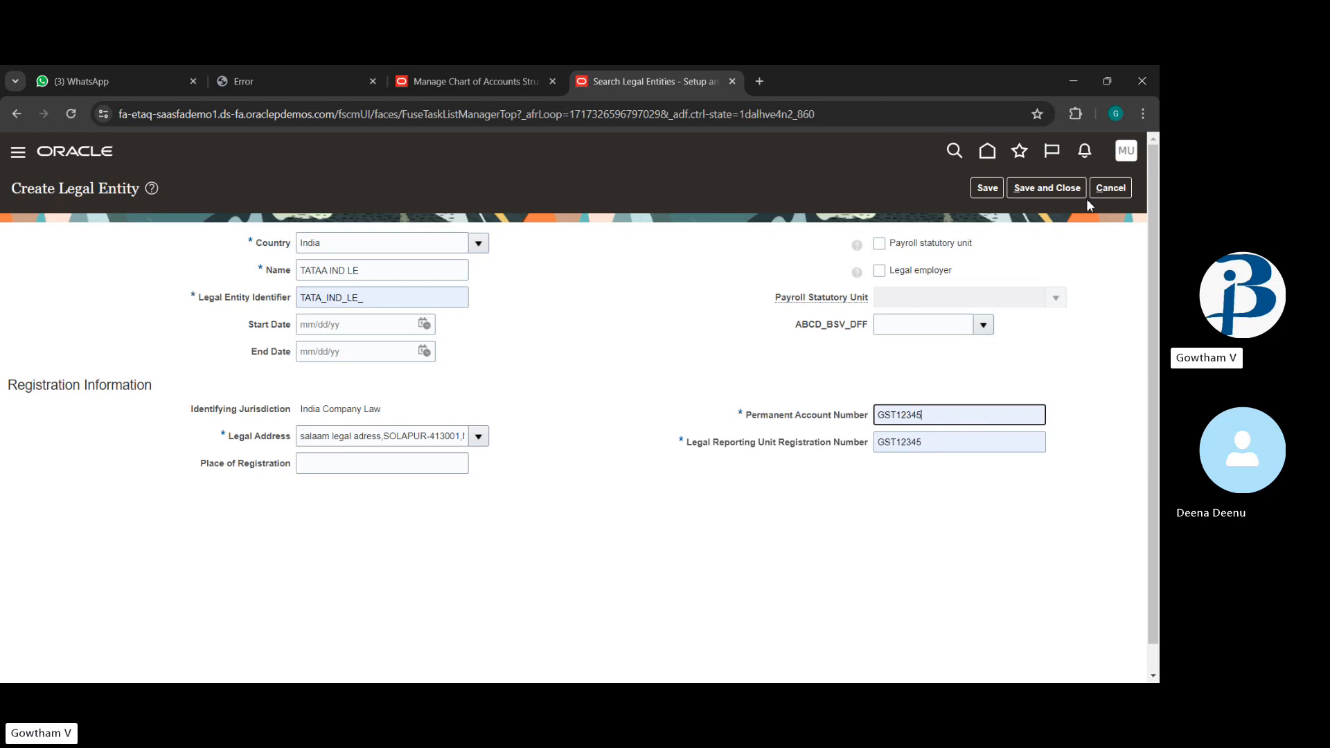
pyautogui.click(1048, 186)
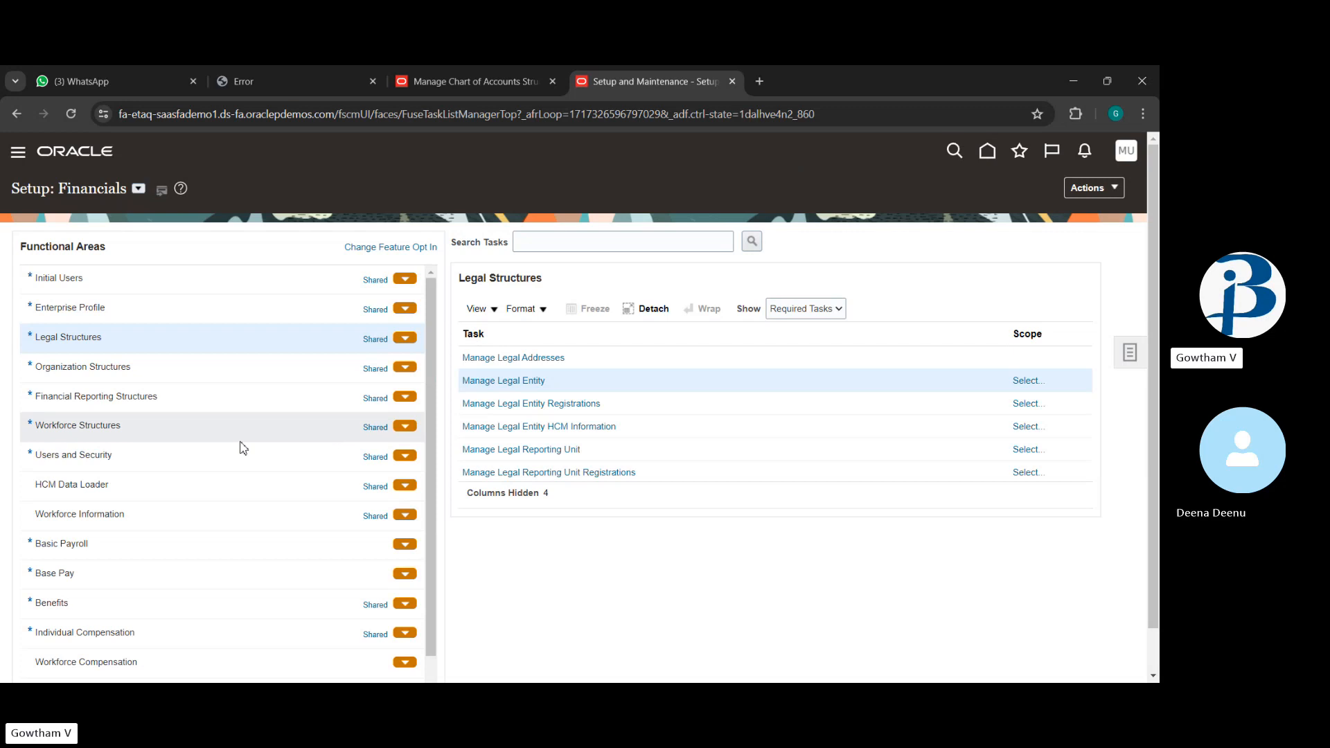
# Show all tasks for Financial Reporting Structures and open Manage Chart of Accounts Value Set Values.
pyautogui.click(270, 403)
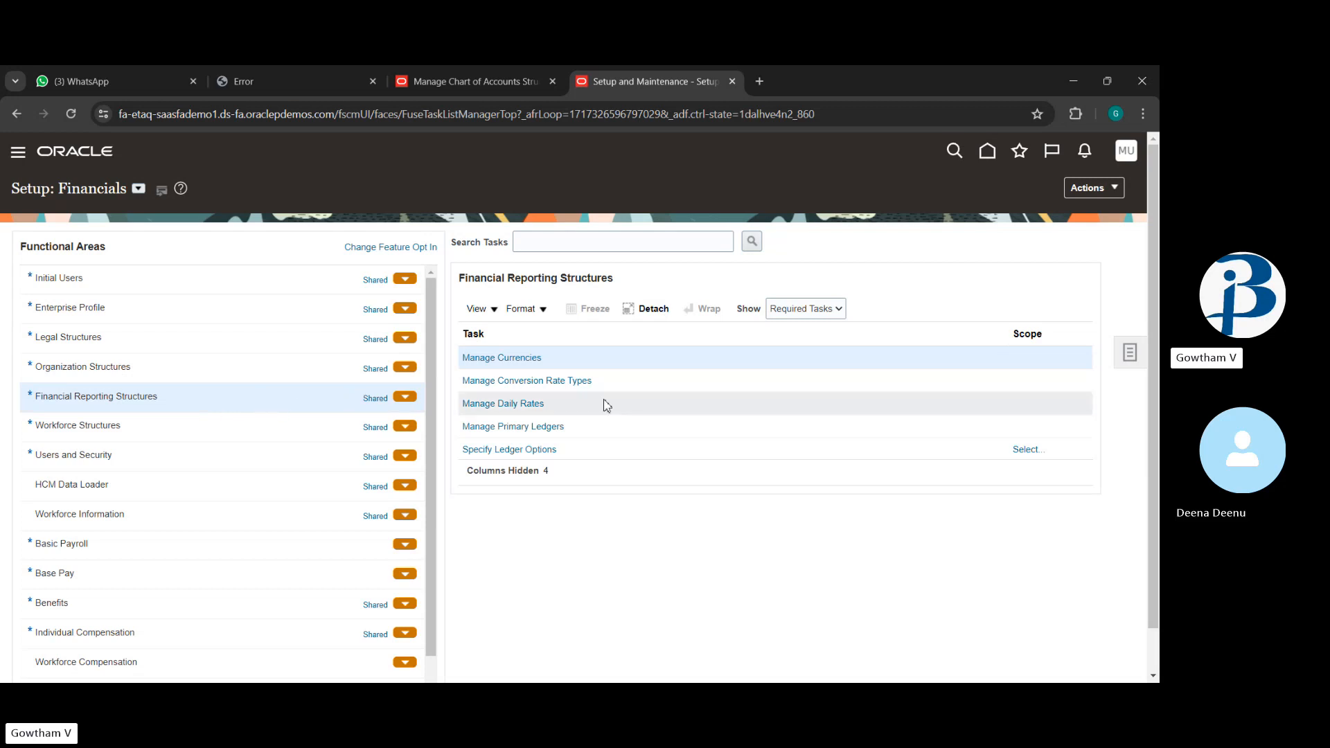
pyautogui.click(809, 325)
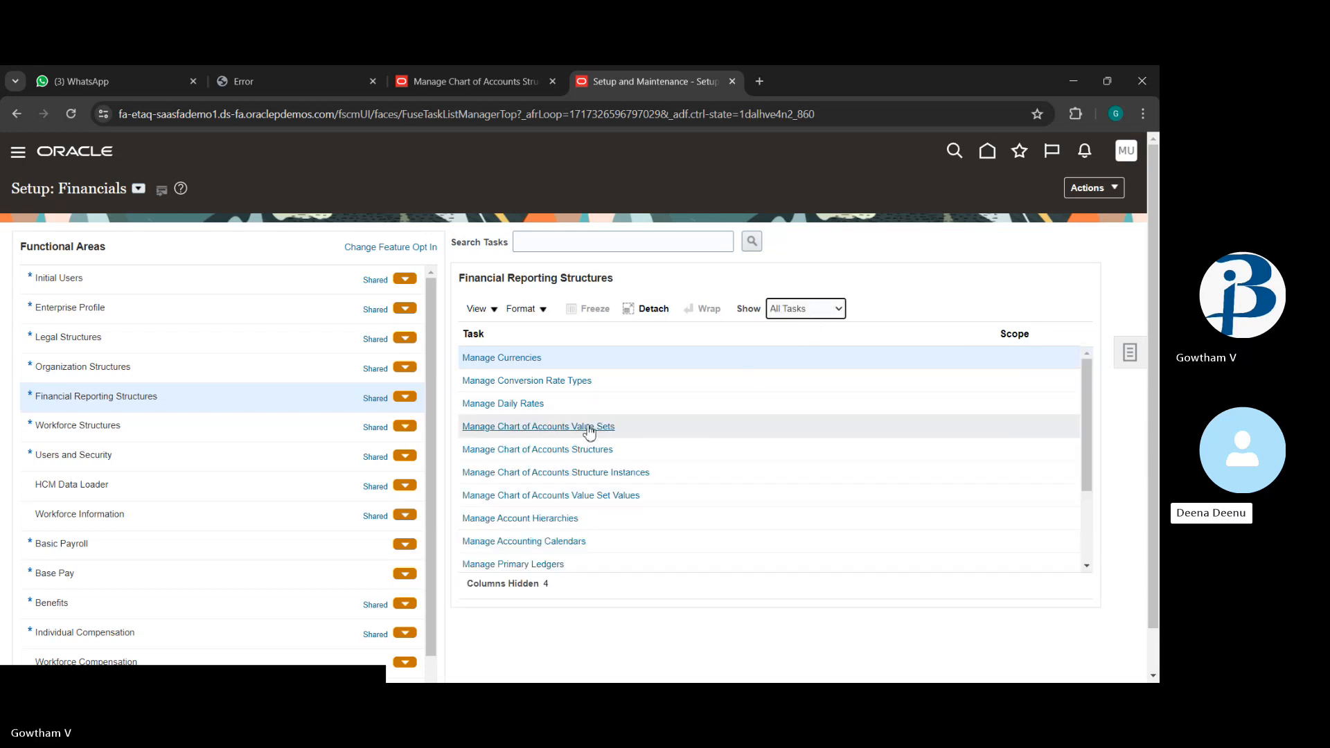
pyautogui.click(593, 495)
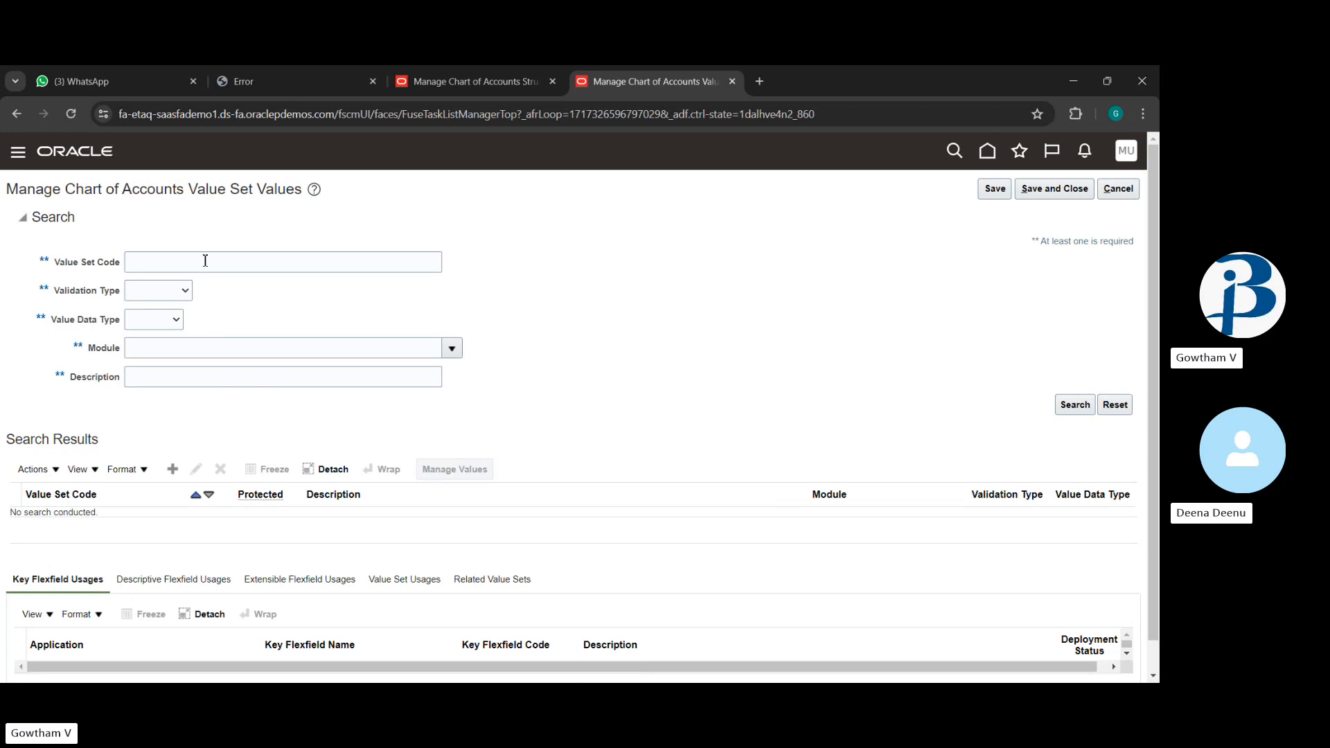
# Search for value sets with the code TATA.
pyautogui.click(205, 260)
pyautogui.write('TATA')
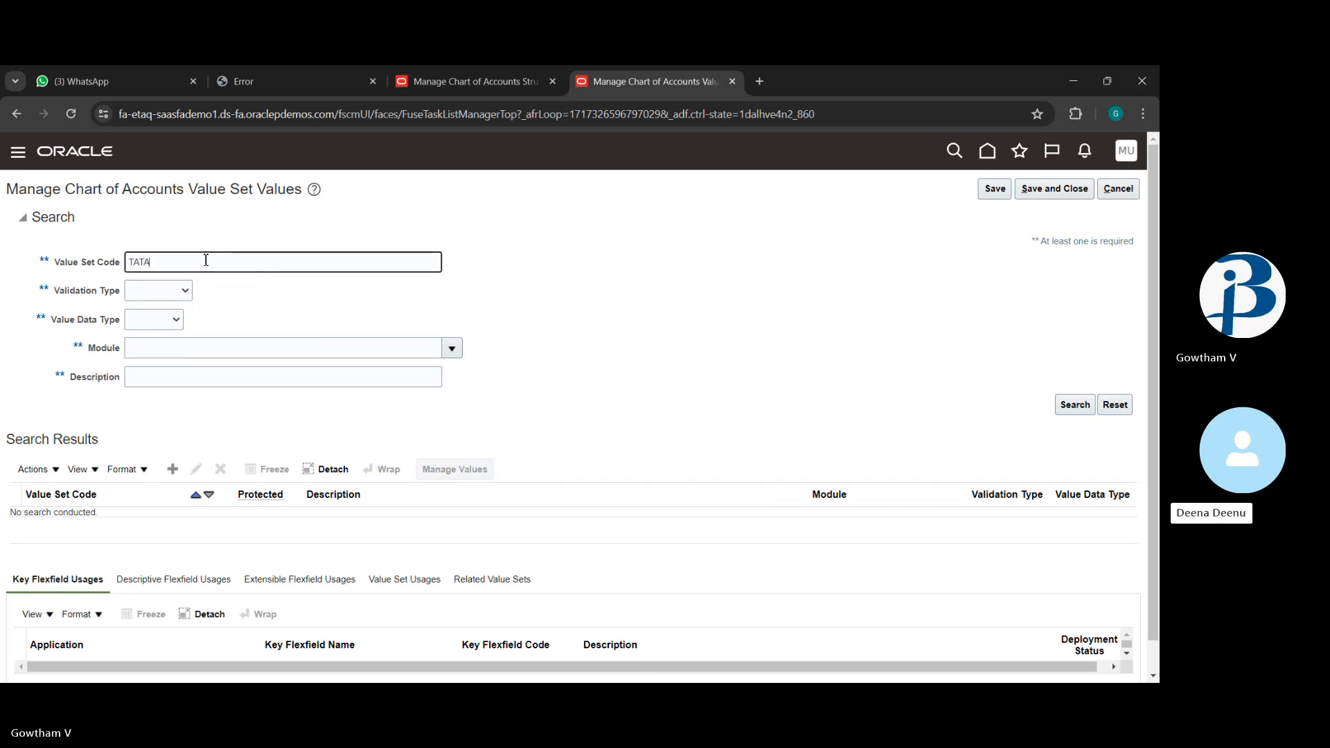
pyautogui.press('Return')
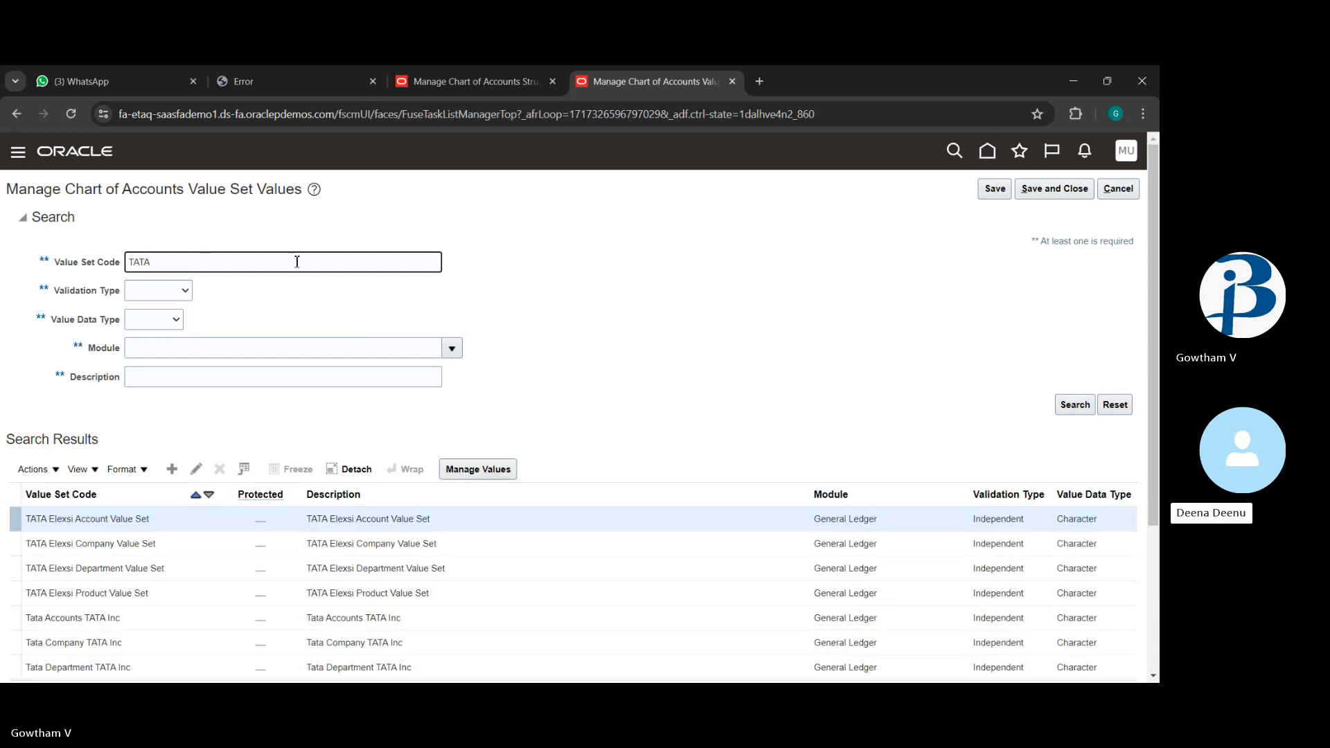
# Open the values of the TATA Elexsi Account Value Set and list all of them.
pyautogui.scroll(-2, 206, 261)
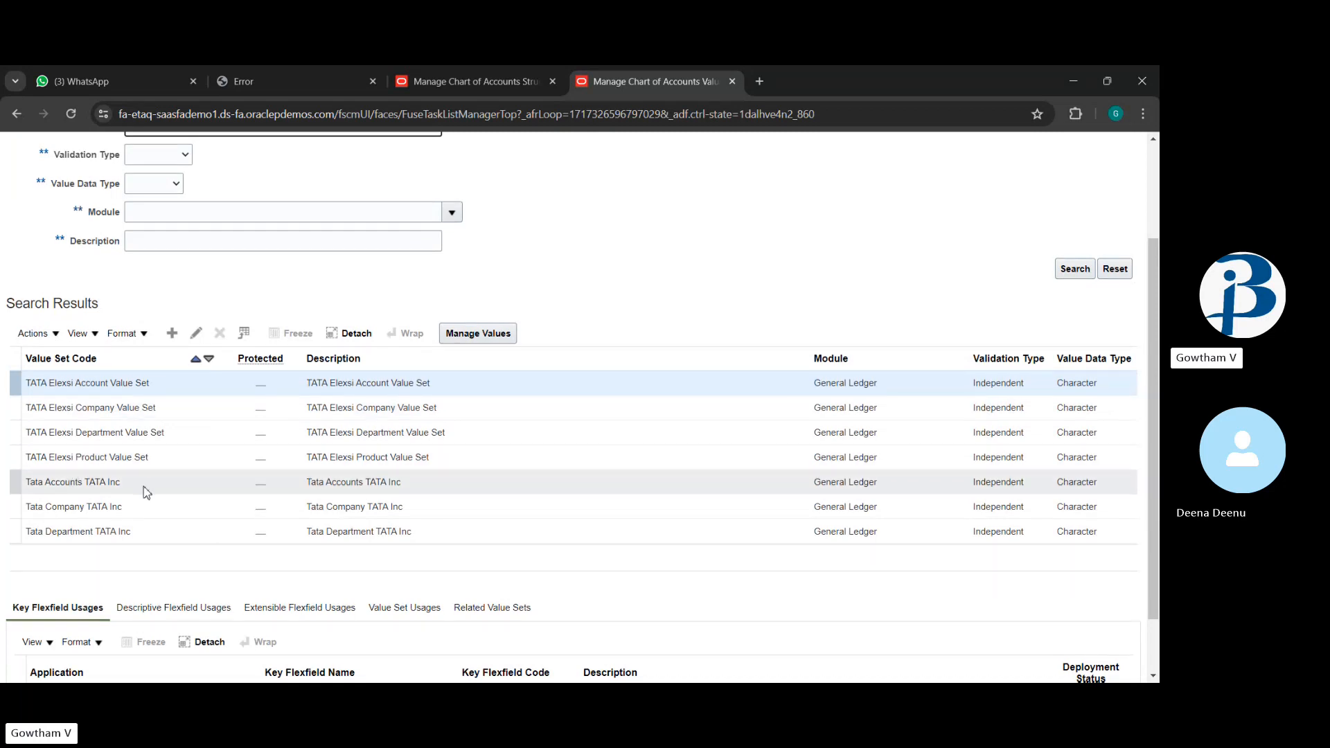
pyautogui.click(477, 336)
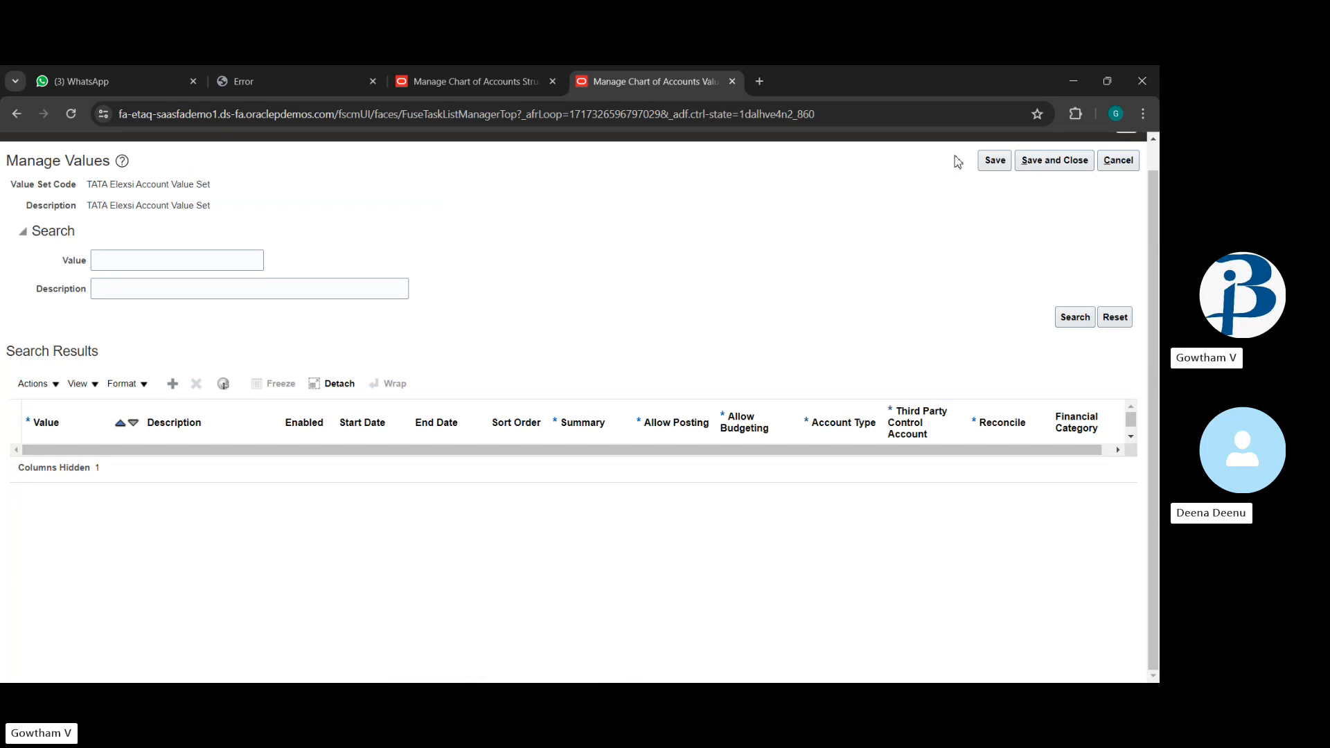
pyautogui.click(1081, 321)
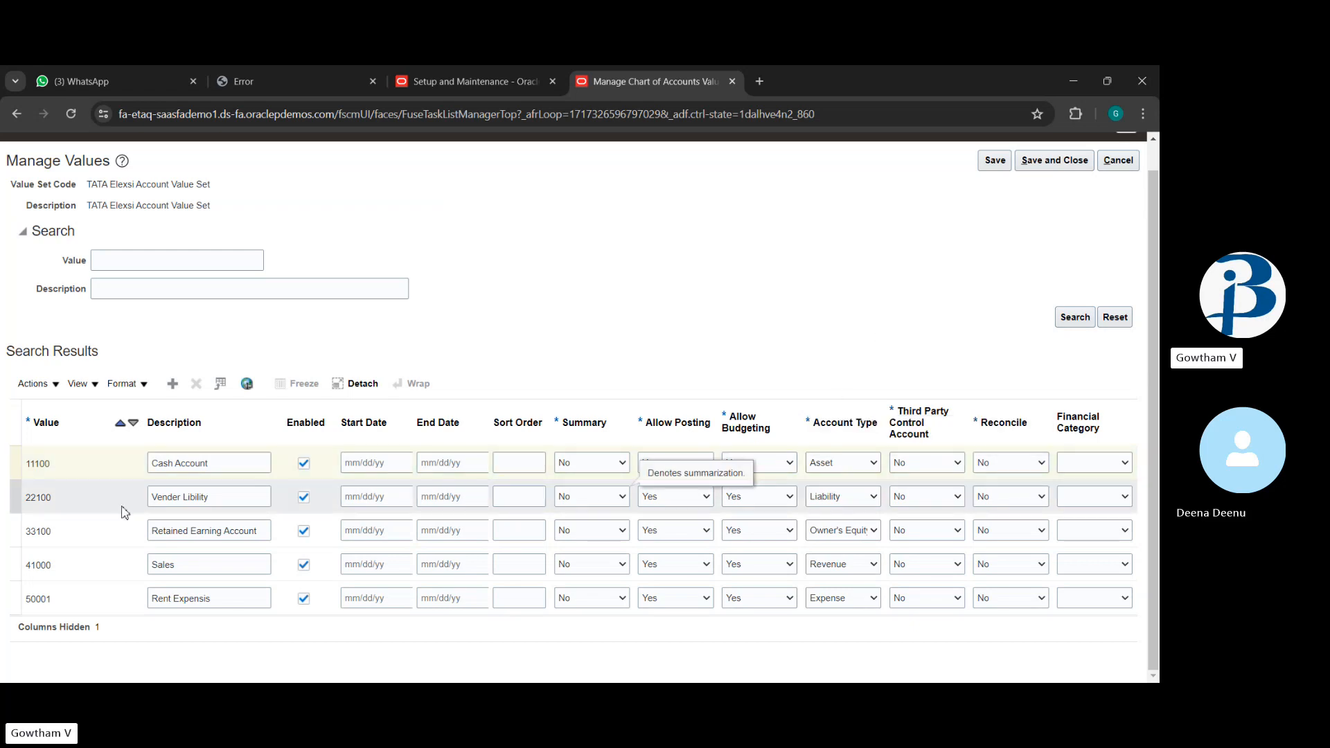
# Examine the account type, third party control account and reconcile options of the Cash Account value, and leave the value set pages without saving.
pyautogui.click(877, 461)
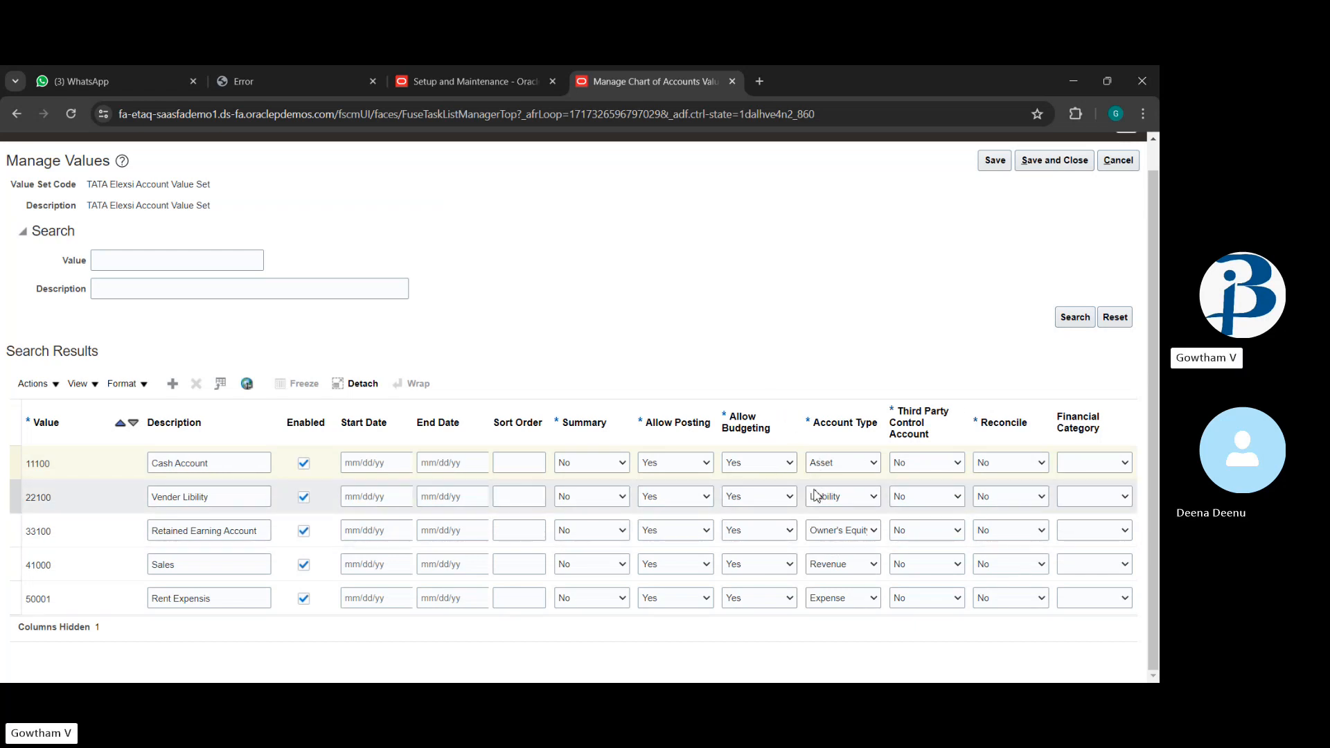
pyautogui.click(839, 469)
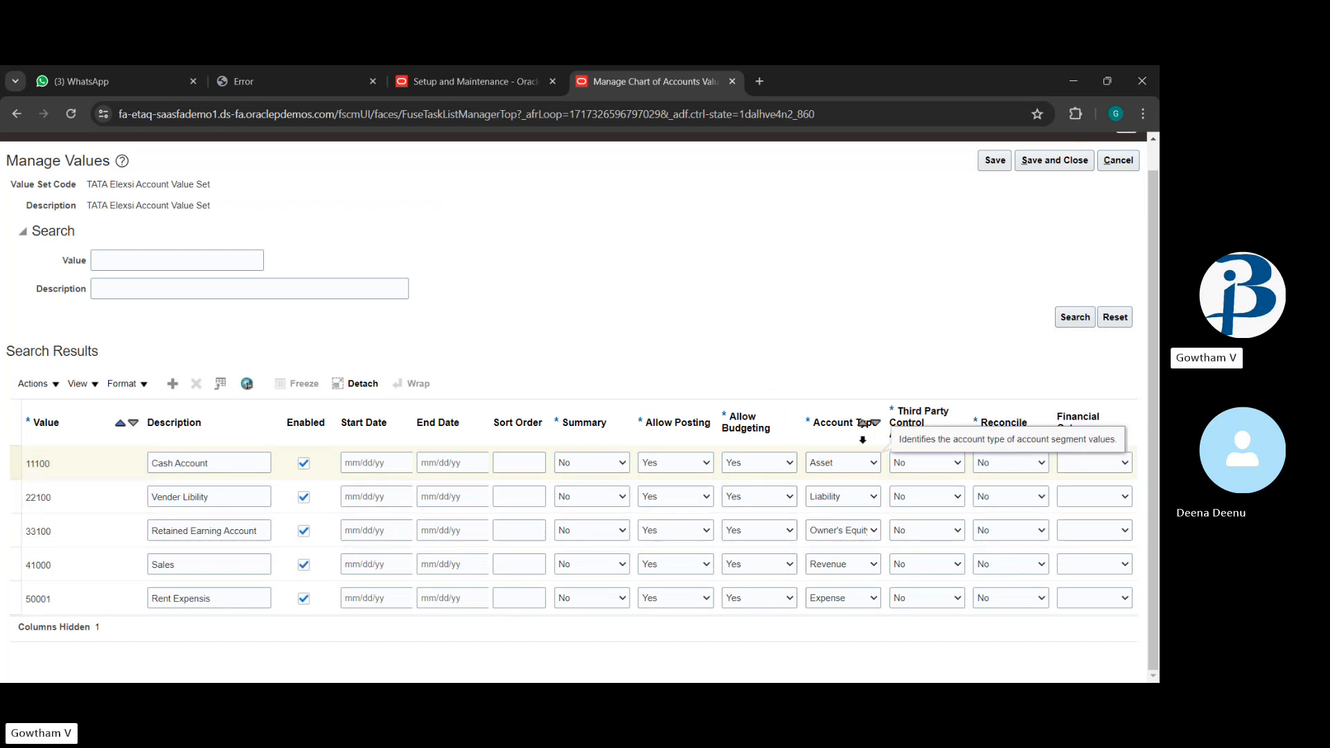
pyautogui.click(836, 326)
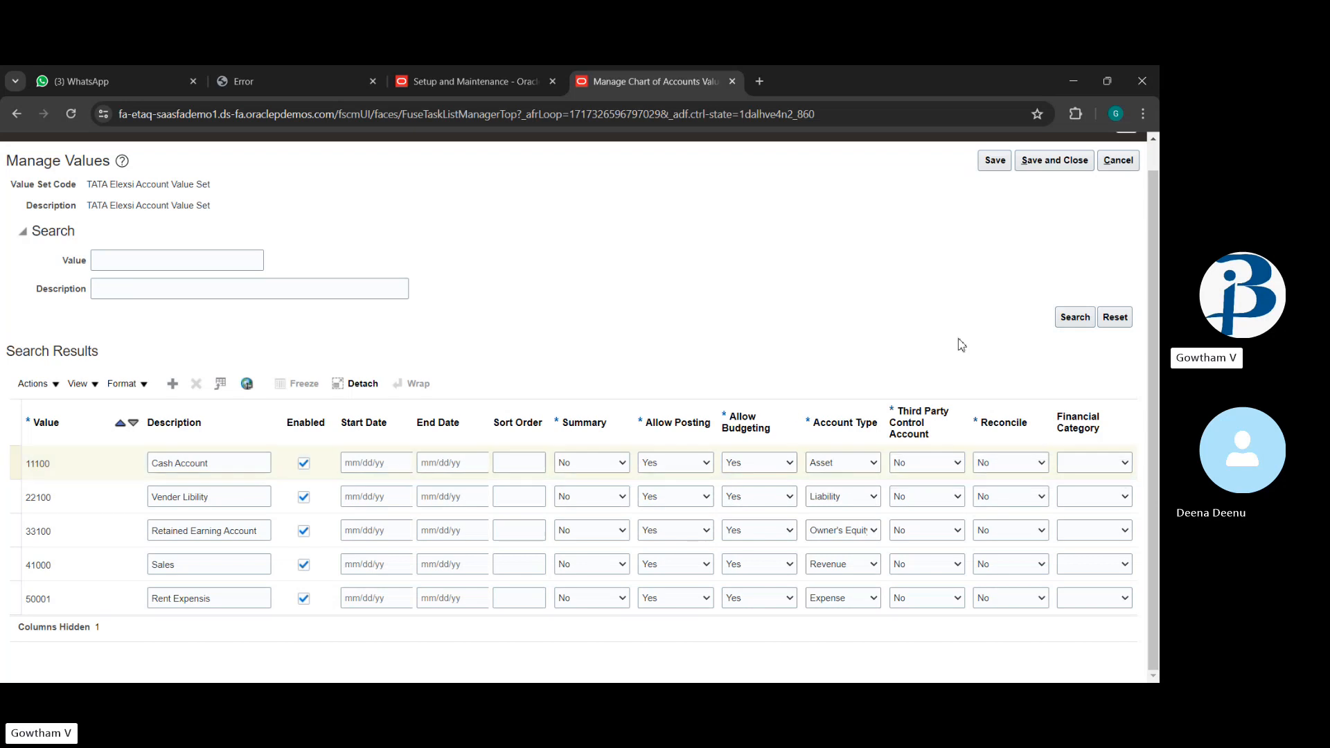
pyautogui.click(871, 295)
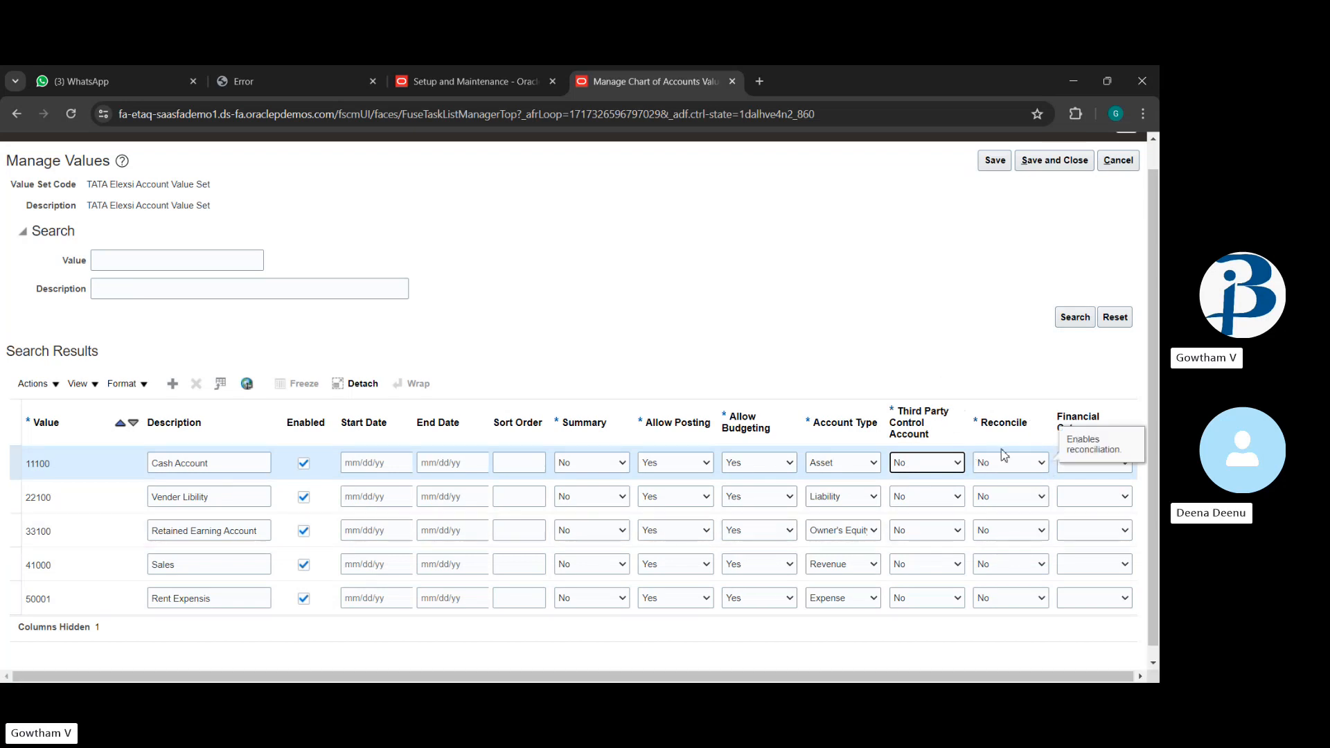
pyautogui.click(957, 384)
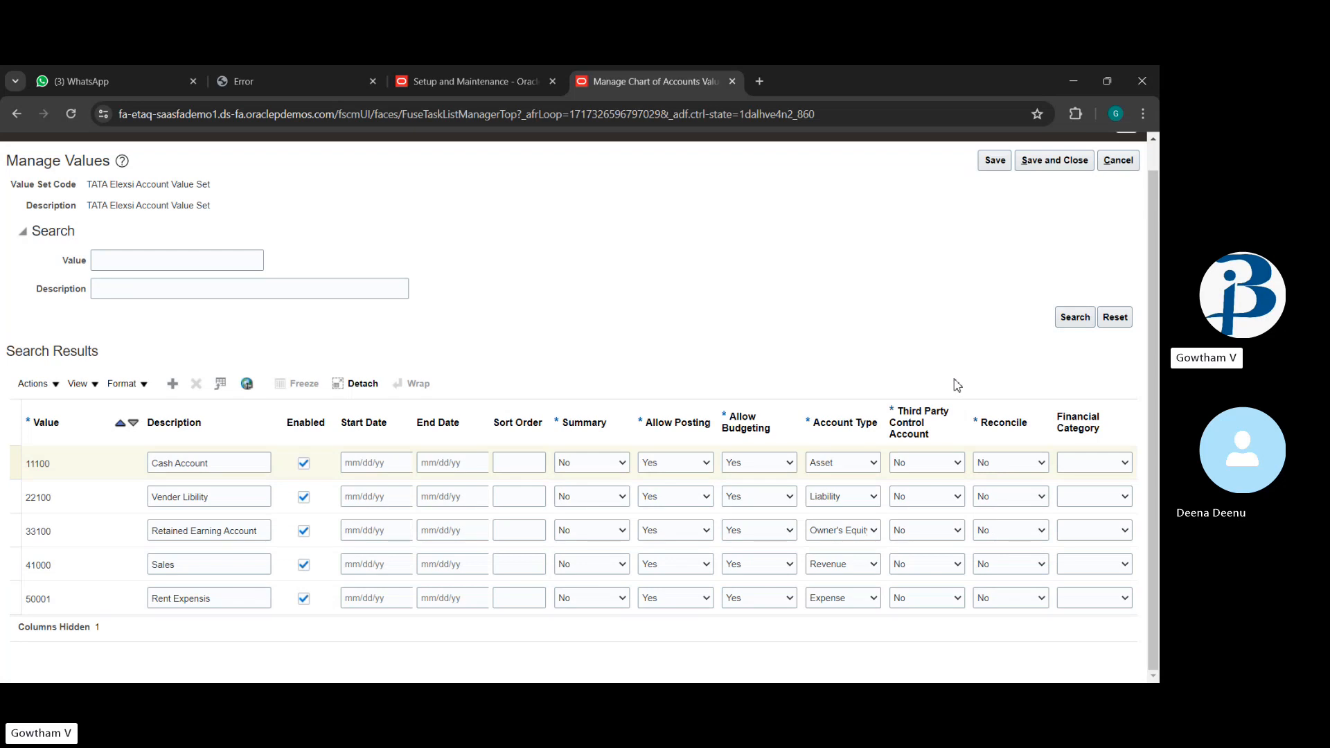
pyautogui.click(1085, 462)
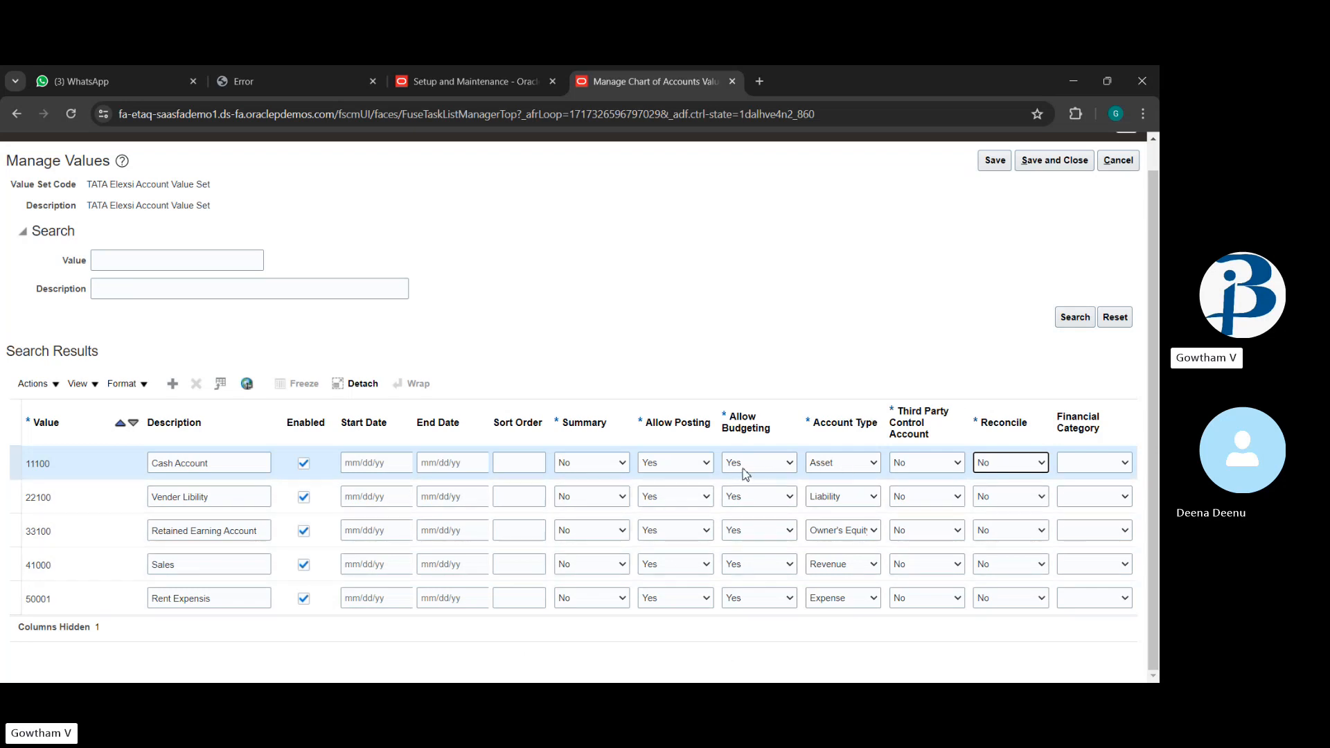
pyautogui.click(755, 363)
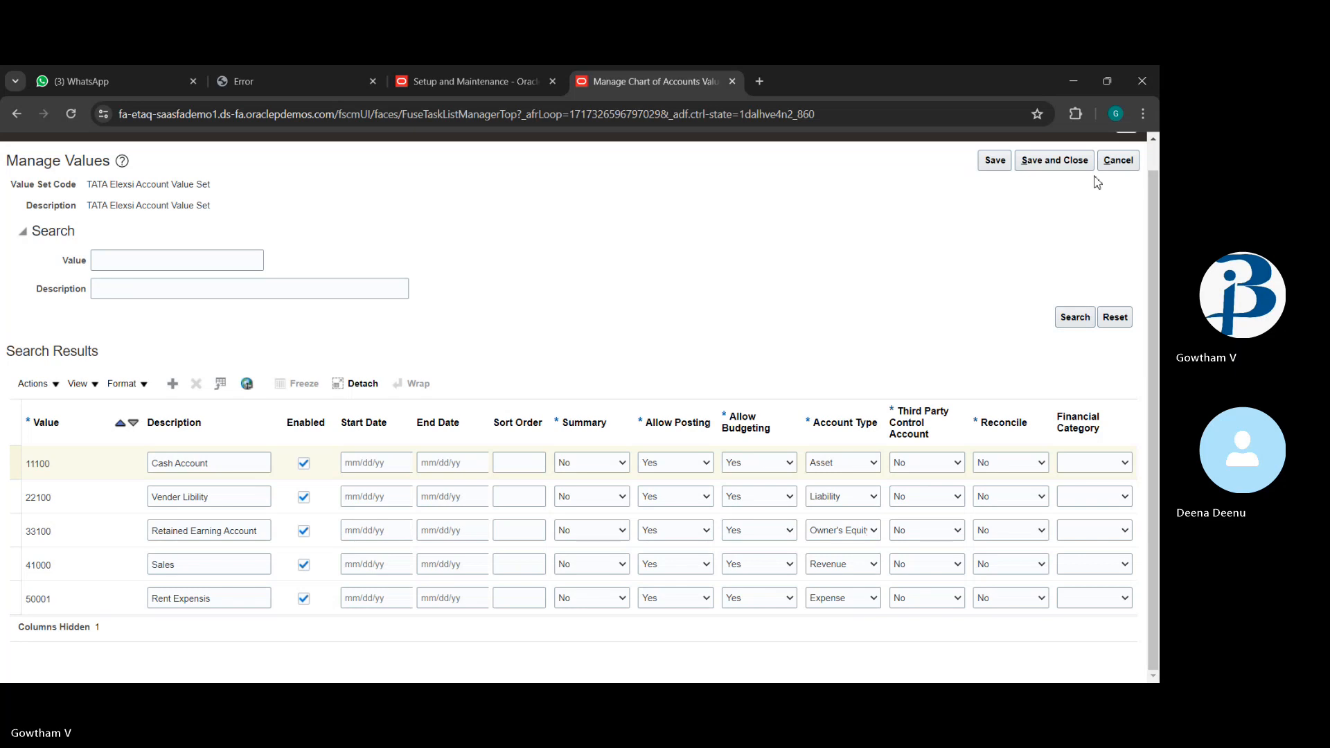
pyautogui.click(1121, 165)
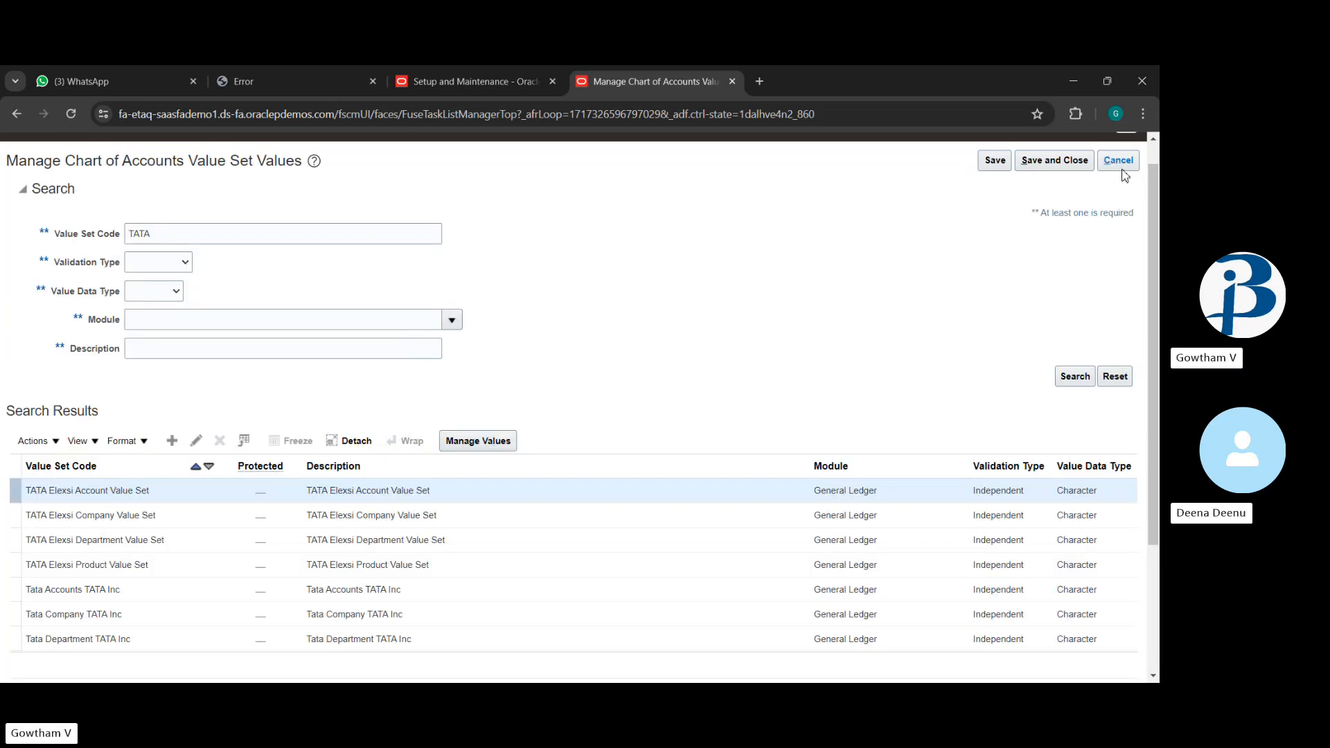
pyautogui.click(1123, 169)
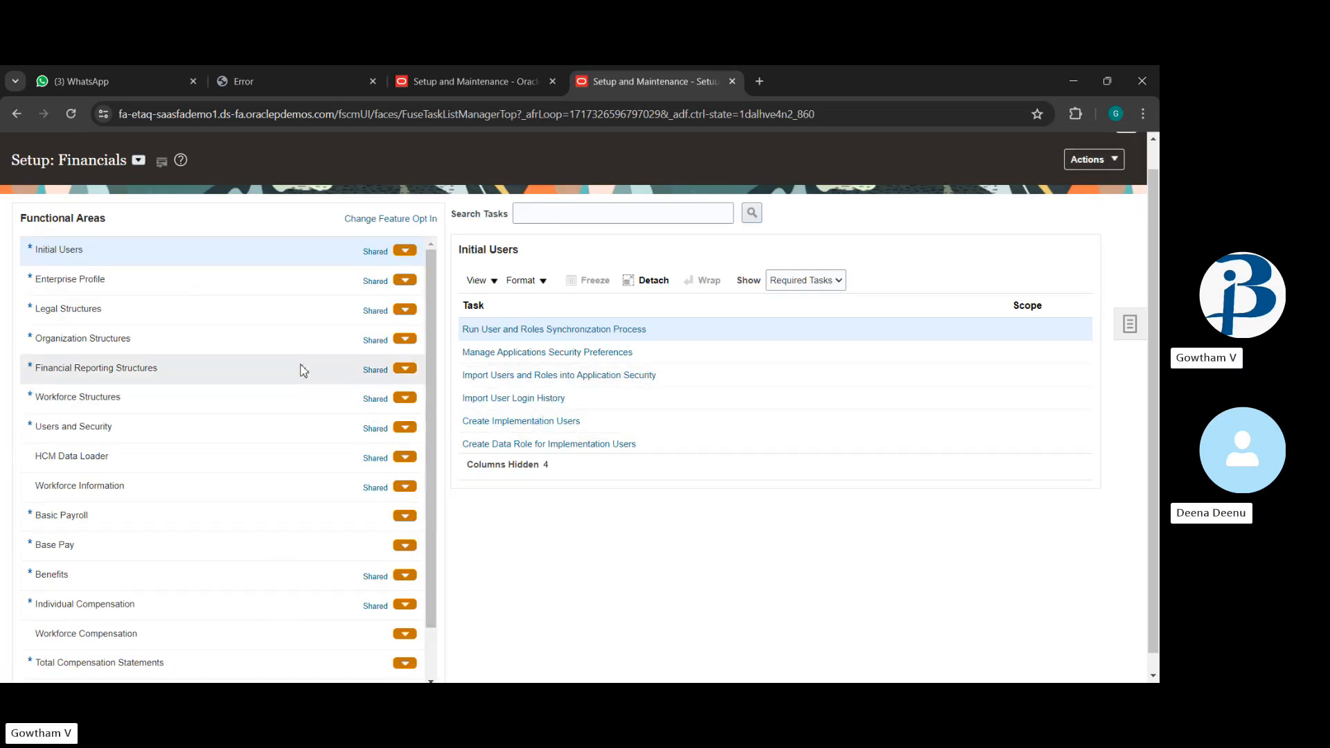
pyautogui.scroll(1, 300, 368)
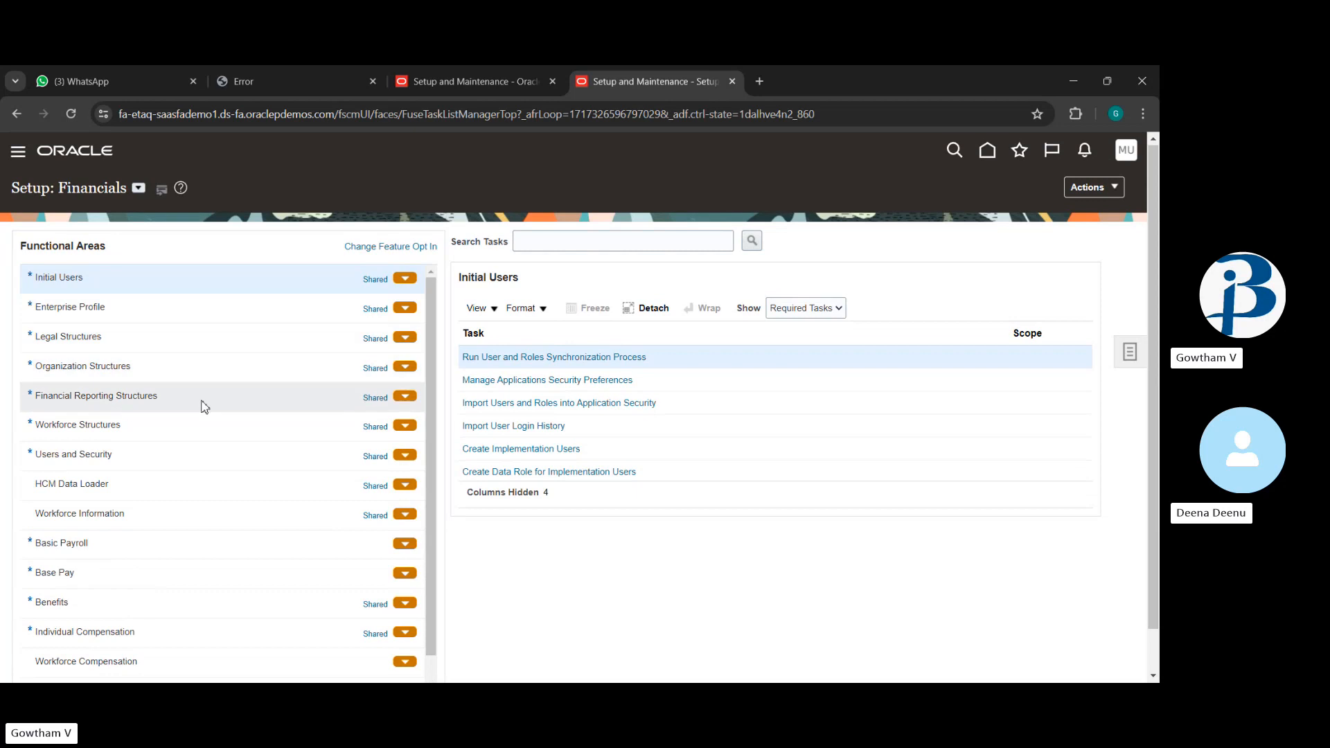
pyautogui.click(228, 374)
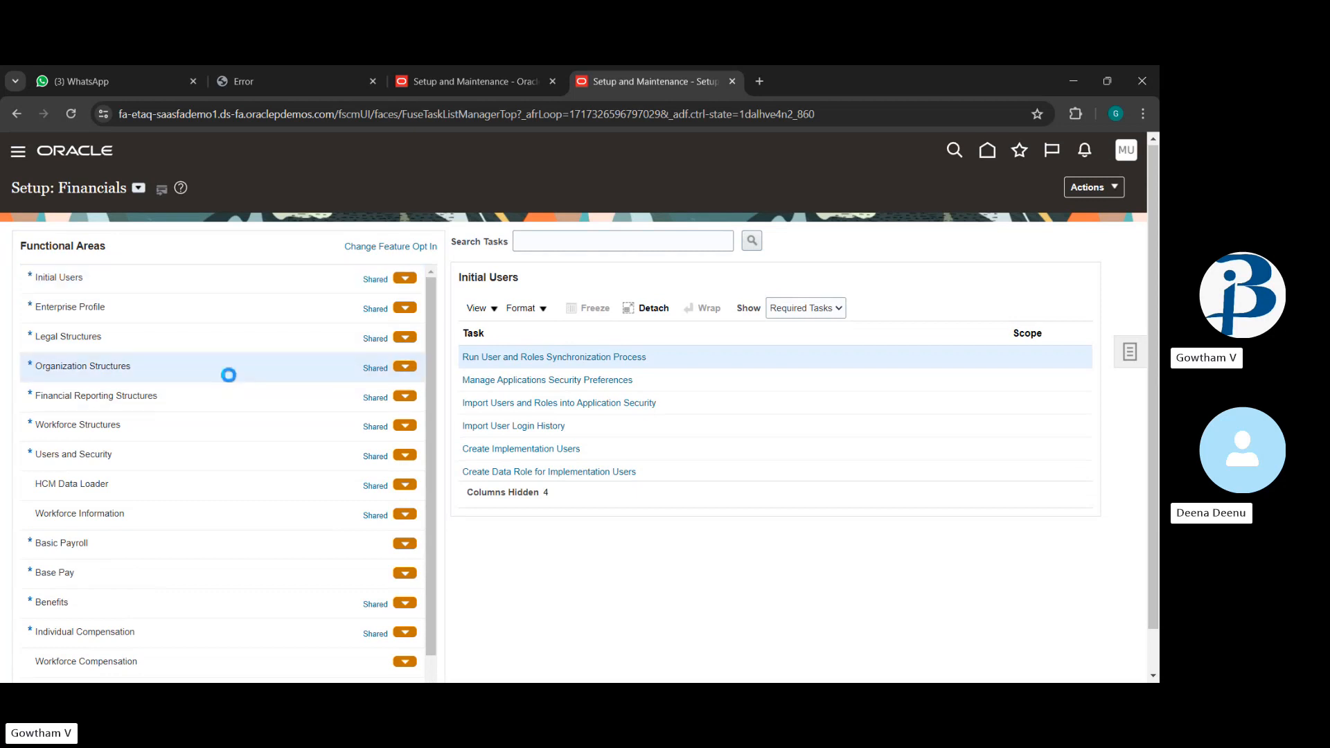
pyautogui.click(805, 309)
pyautogui.click(804, 322)
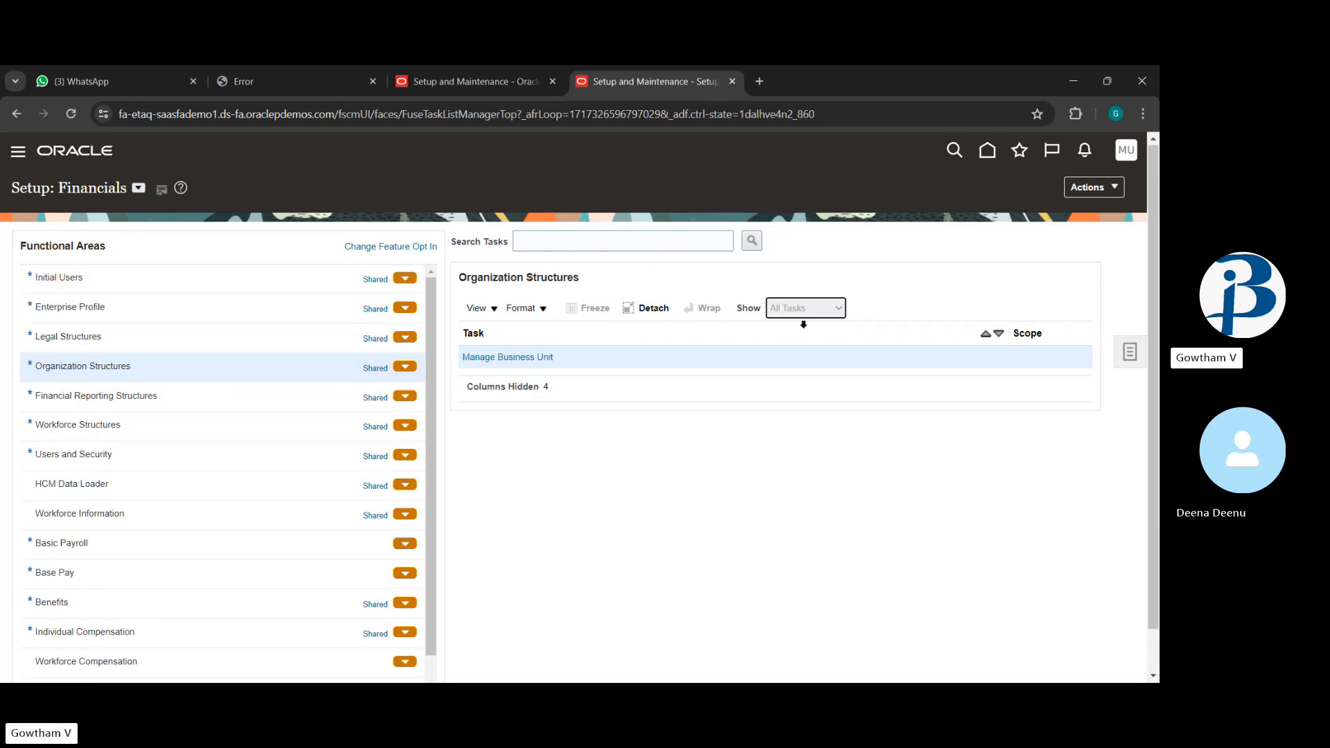
# Show all tasks for Financial Reporting Structures and open Manage Primary Ledgers.
pyautogui.click(221, 404)
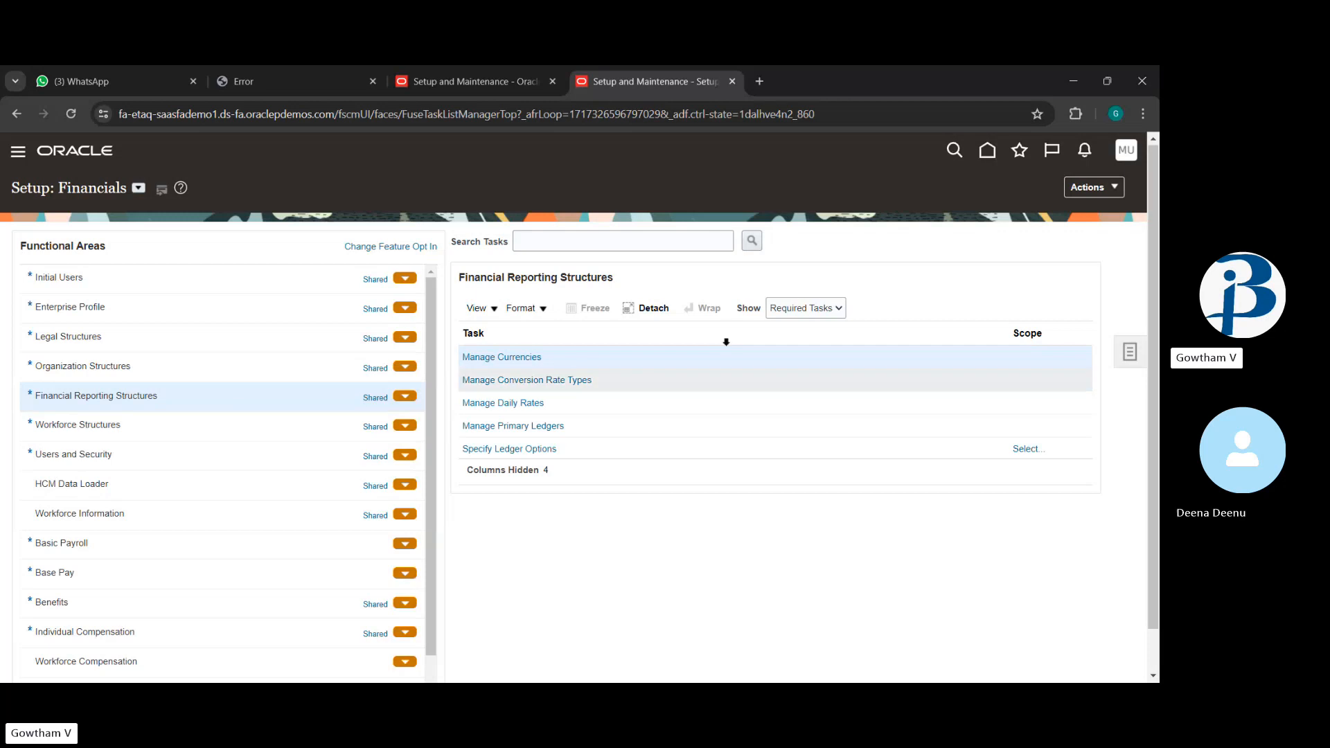
pyautogui.click(838, 335)
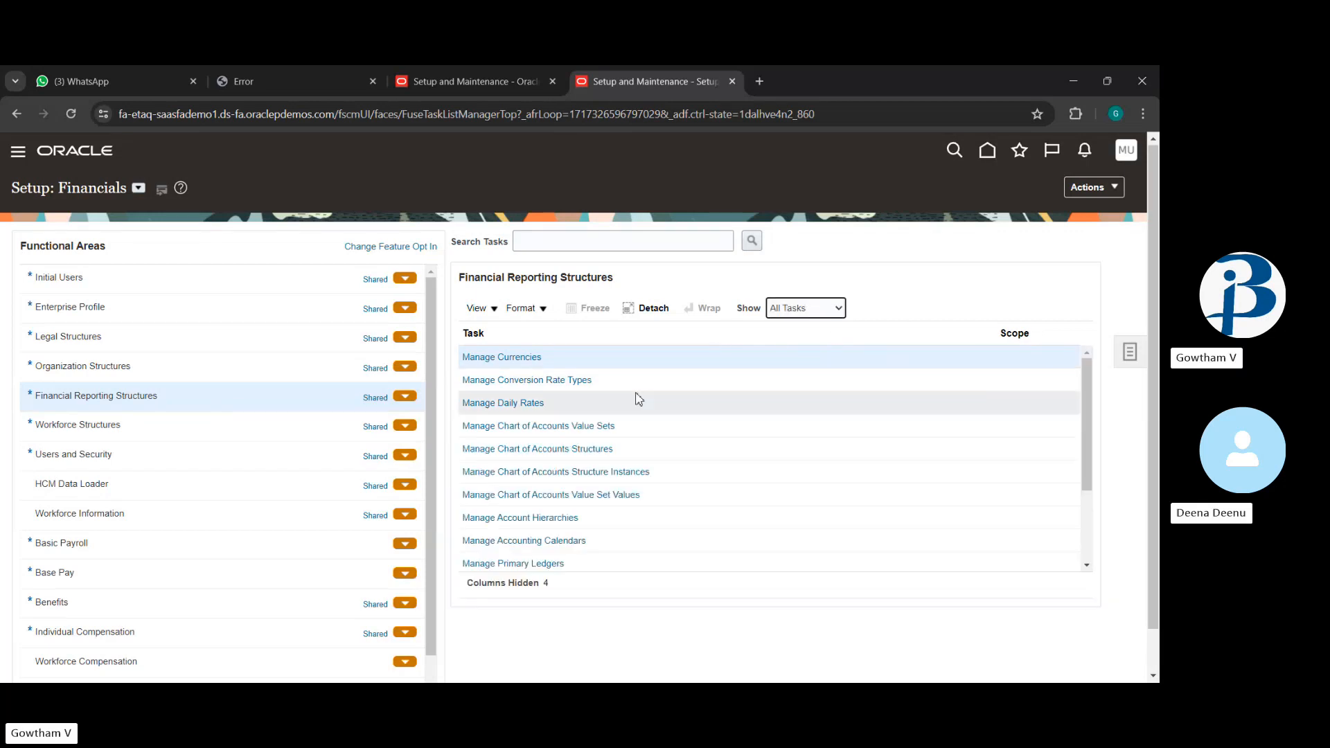
pyautogui.scroll(-3, 564, 471)
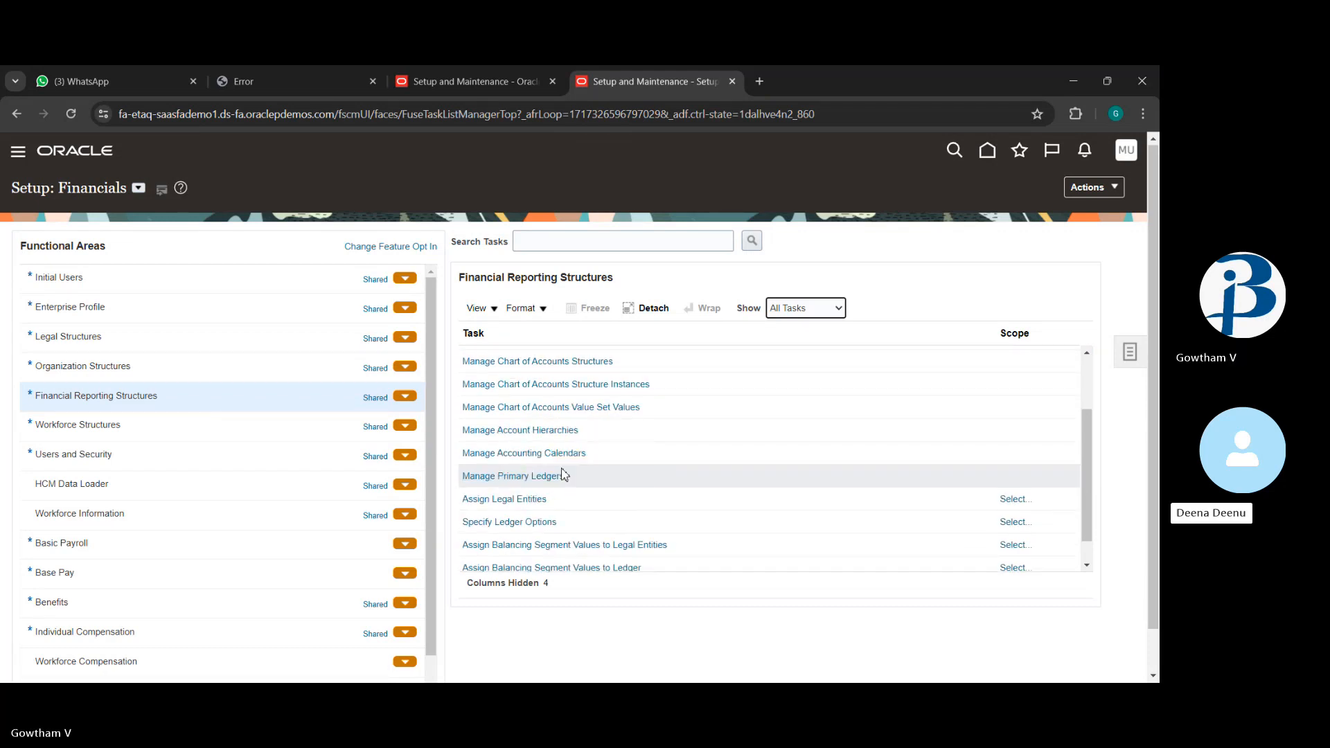
pyautogui.scroll(-1, 541, 492)
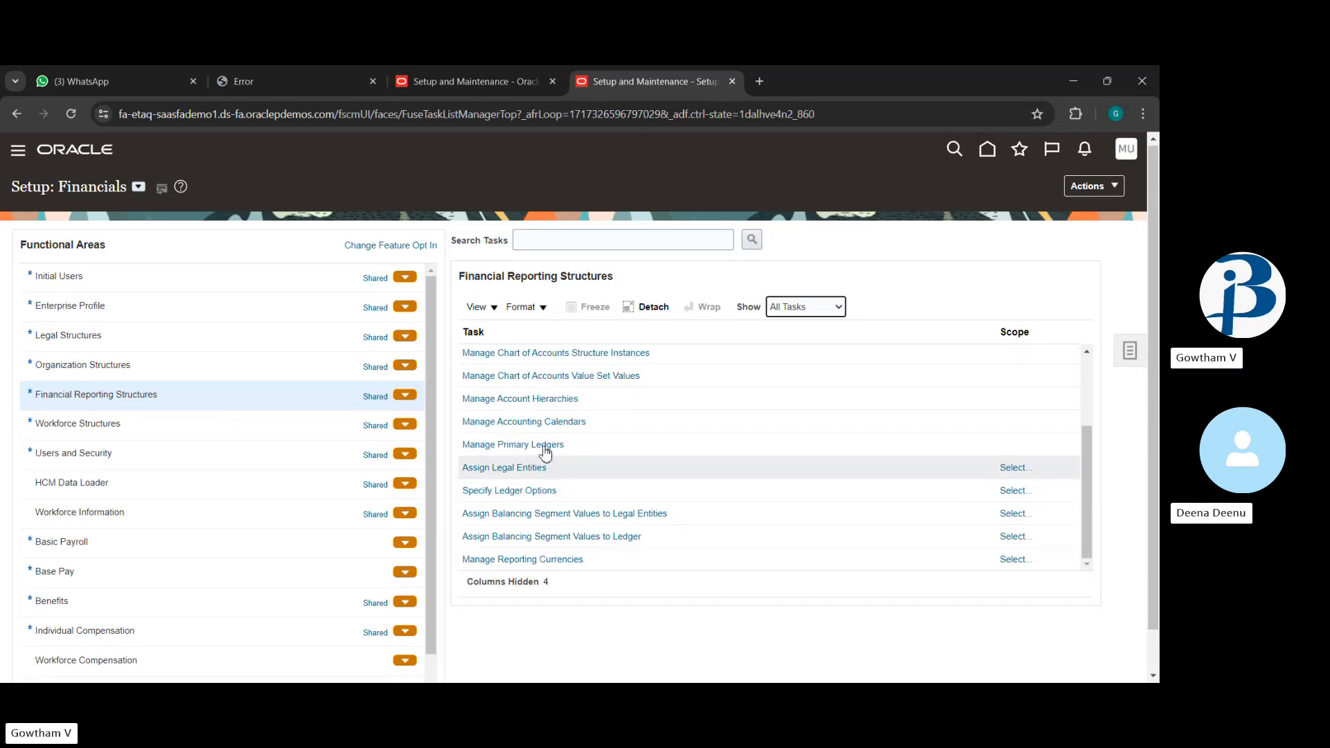
pyautogui.scroll(4, 565, 449)
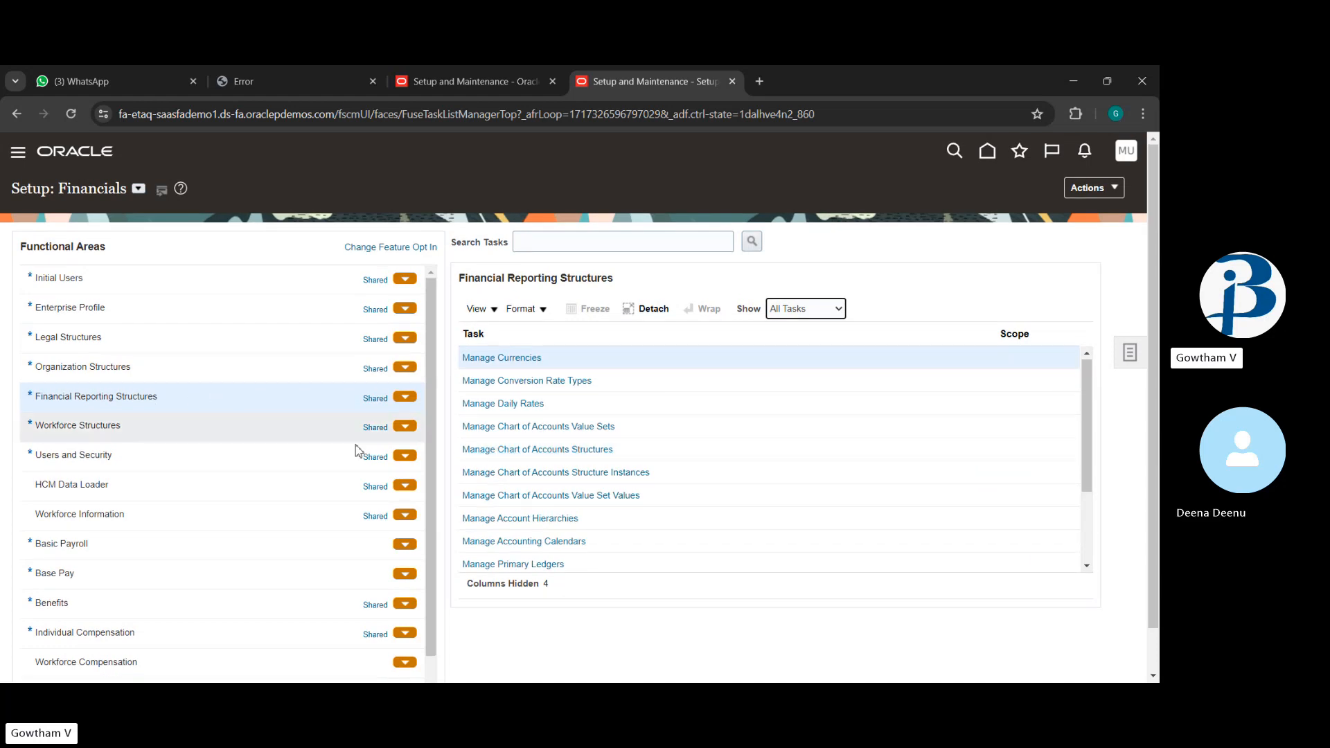
pyautogui.scroll(-2, 527, 494)
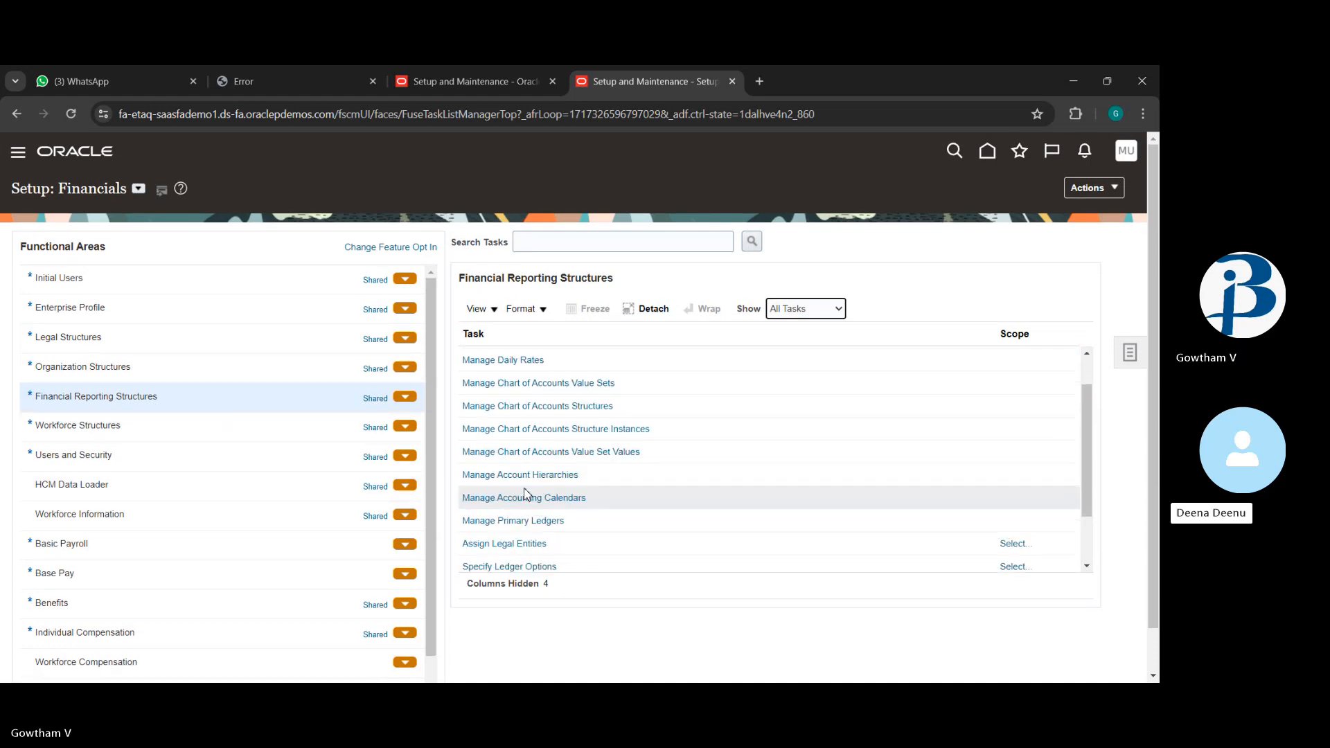
pyautogui.scroll(-2, 525, 493)
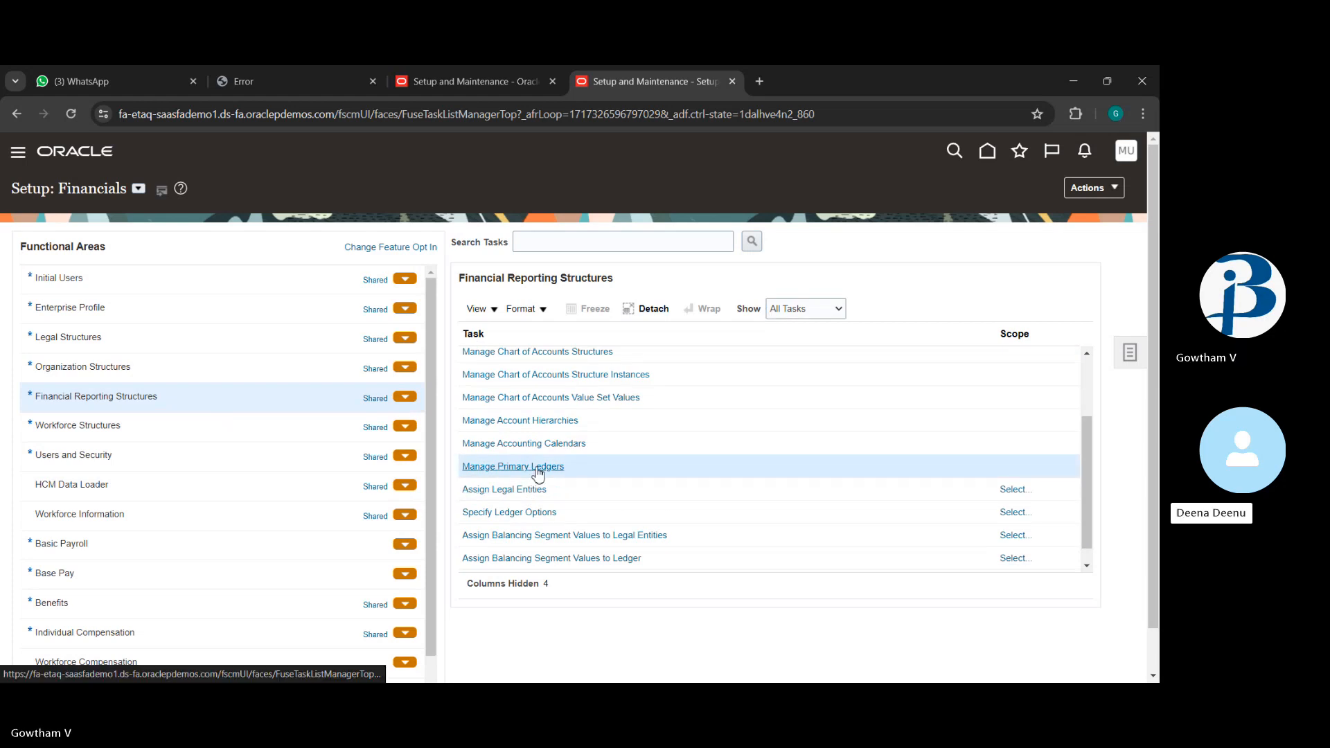
pyautogui.click(537, 469)
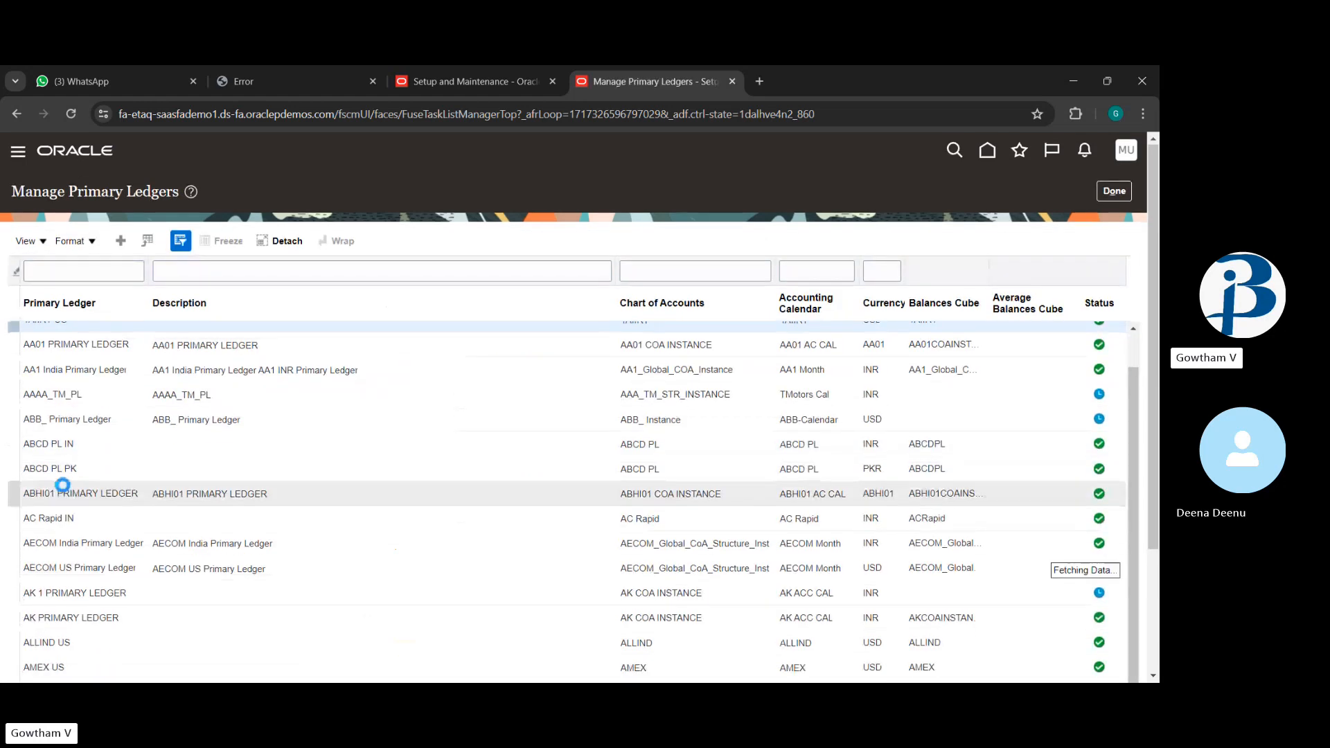
# Start a new primary ledger named TATA Primary Ledger with the chart of accounts TATA_Elxsi_Global_COA_Instance.
pyautogui.scroll(-15, 63, 485)
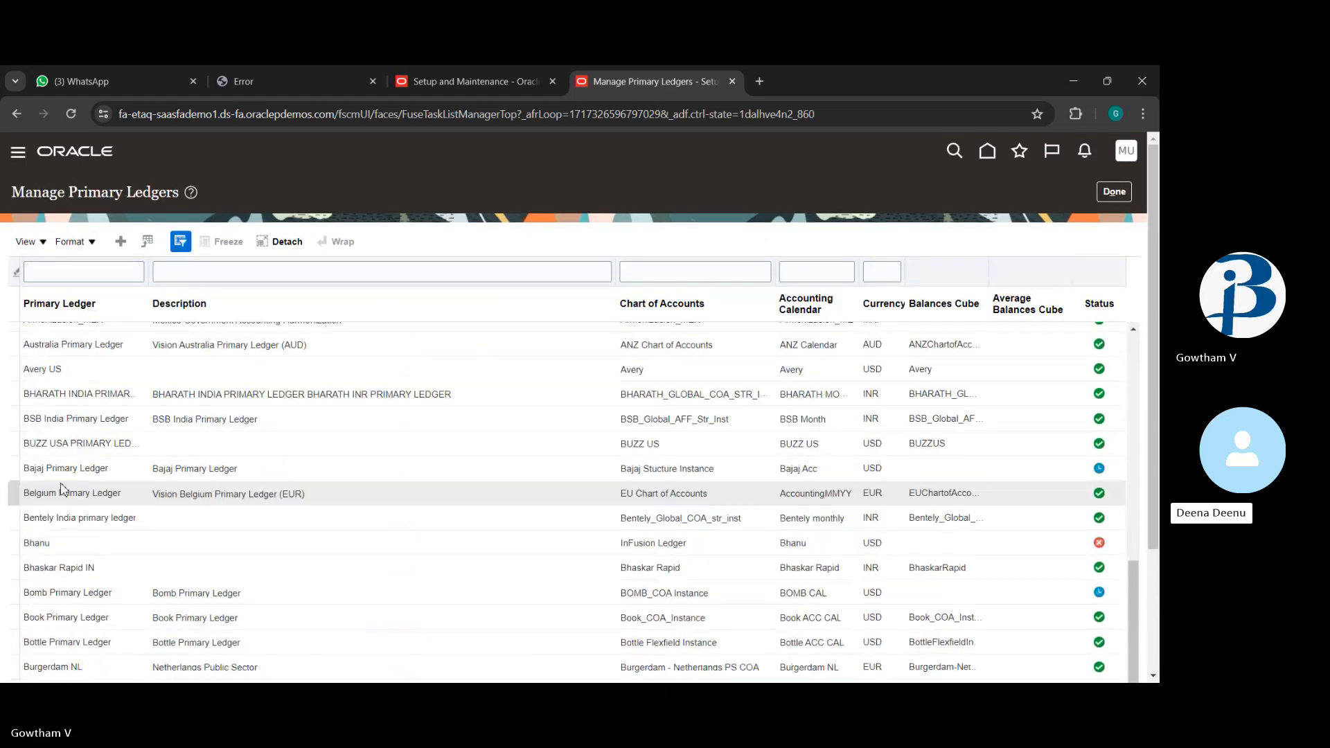
pyautogui.scroll(-15, 62, 490)
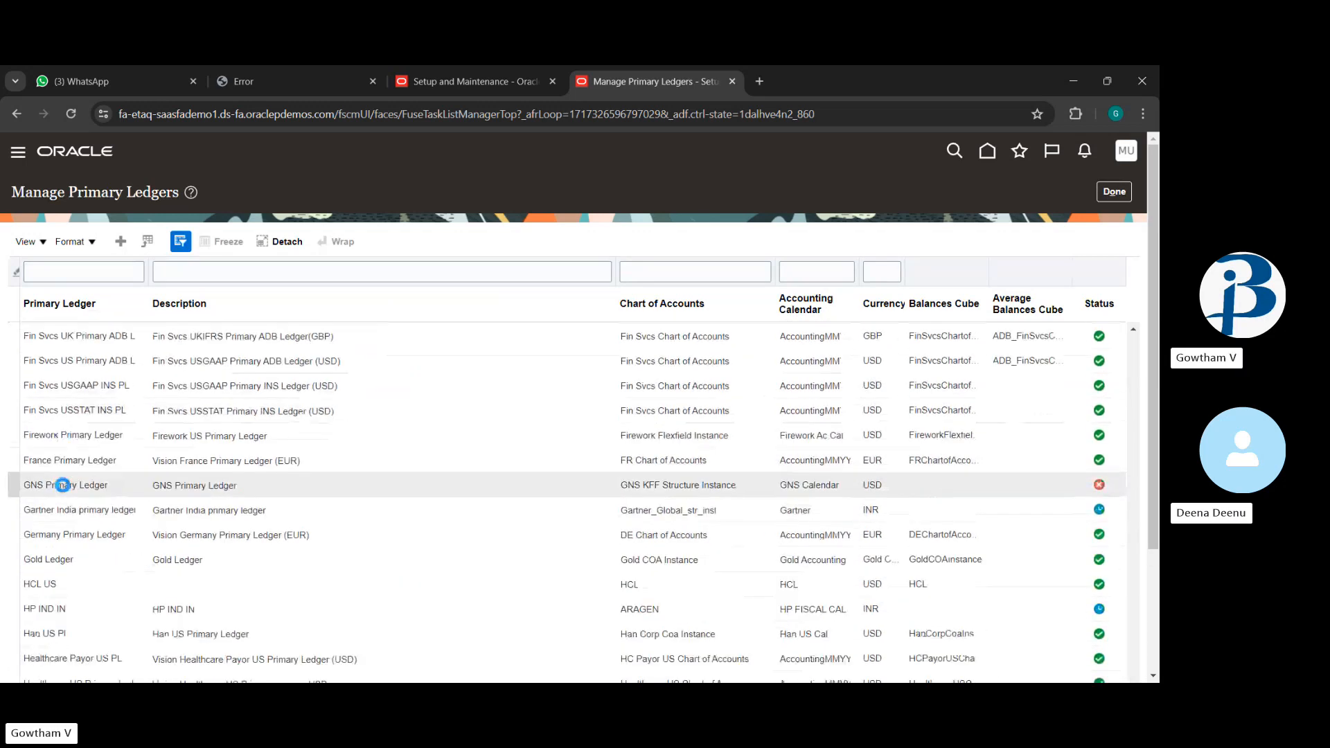
pyautogui.scroll(-15, 62, 488)
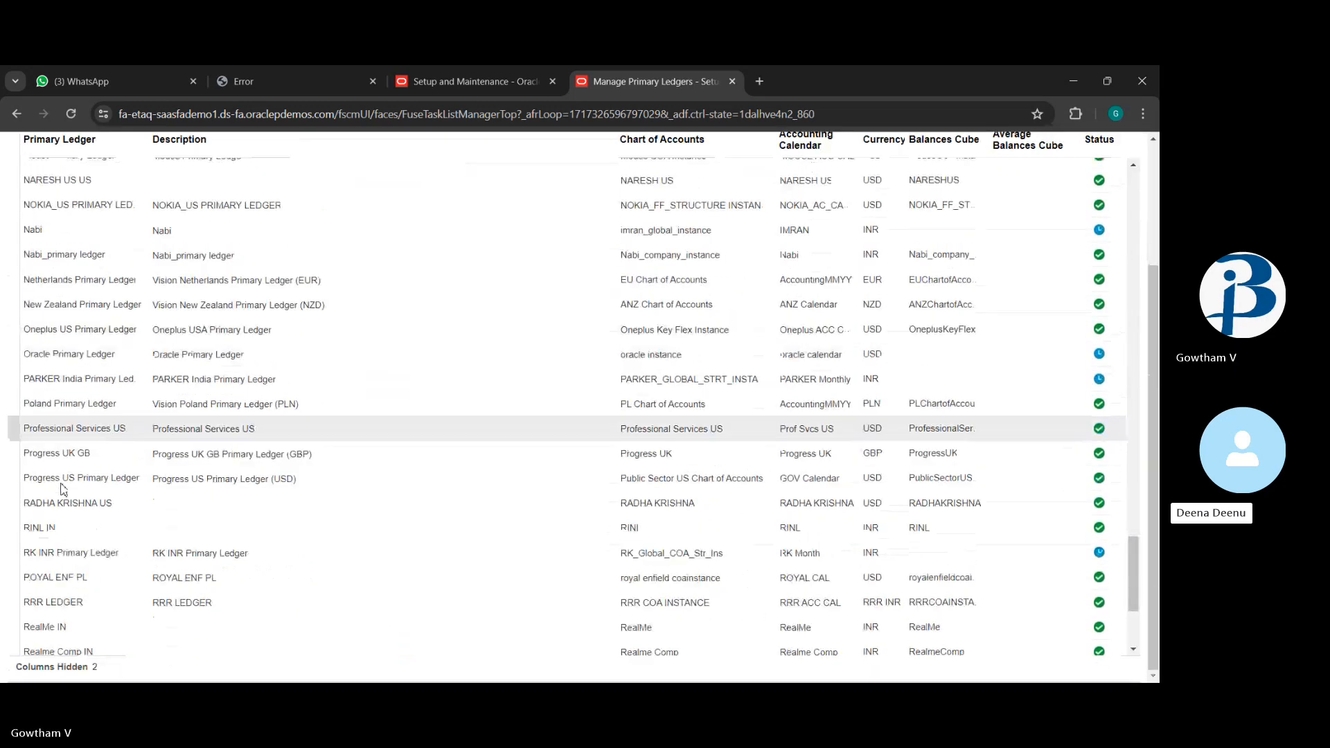
pyautogui.scroll(-15, 63, 484)
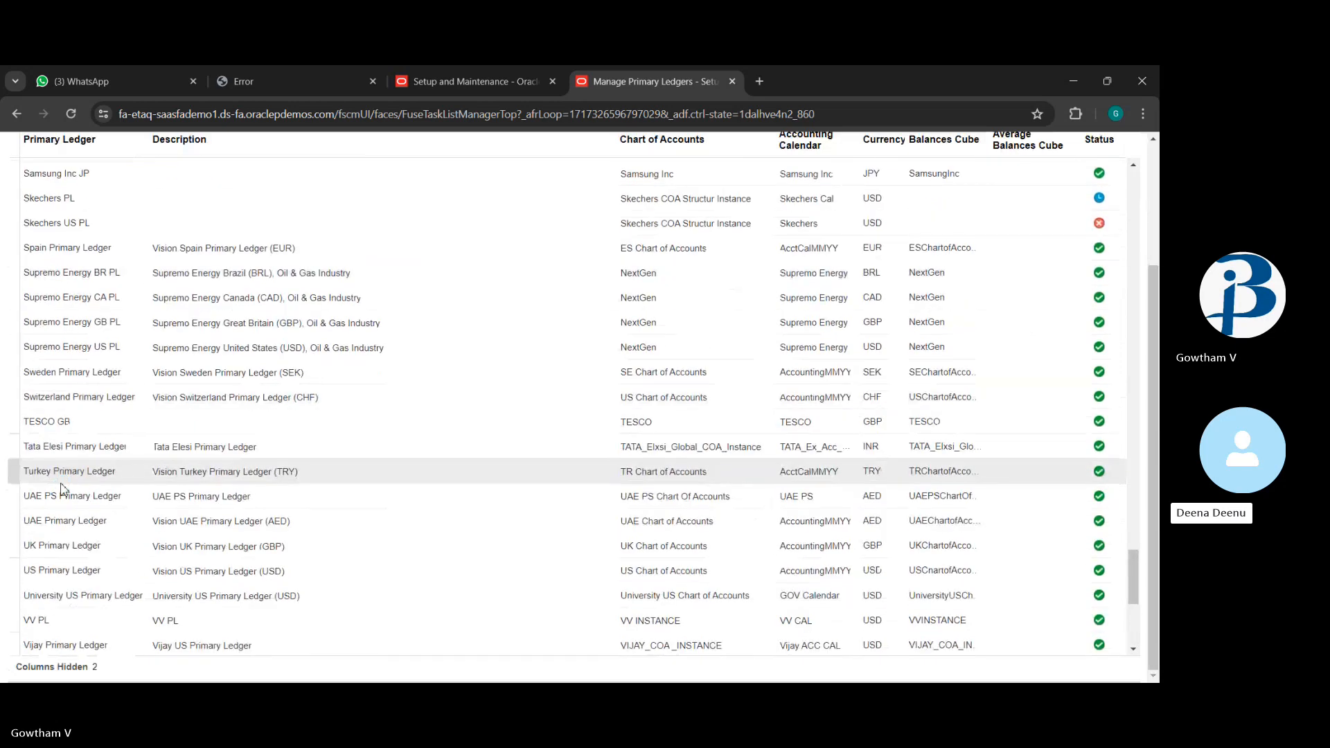
pyautogui.scroll(20, 61, 489)
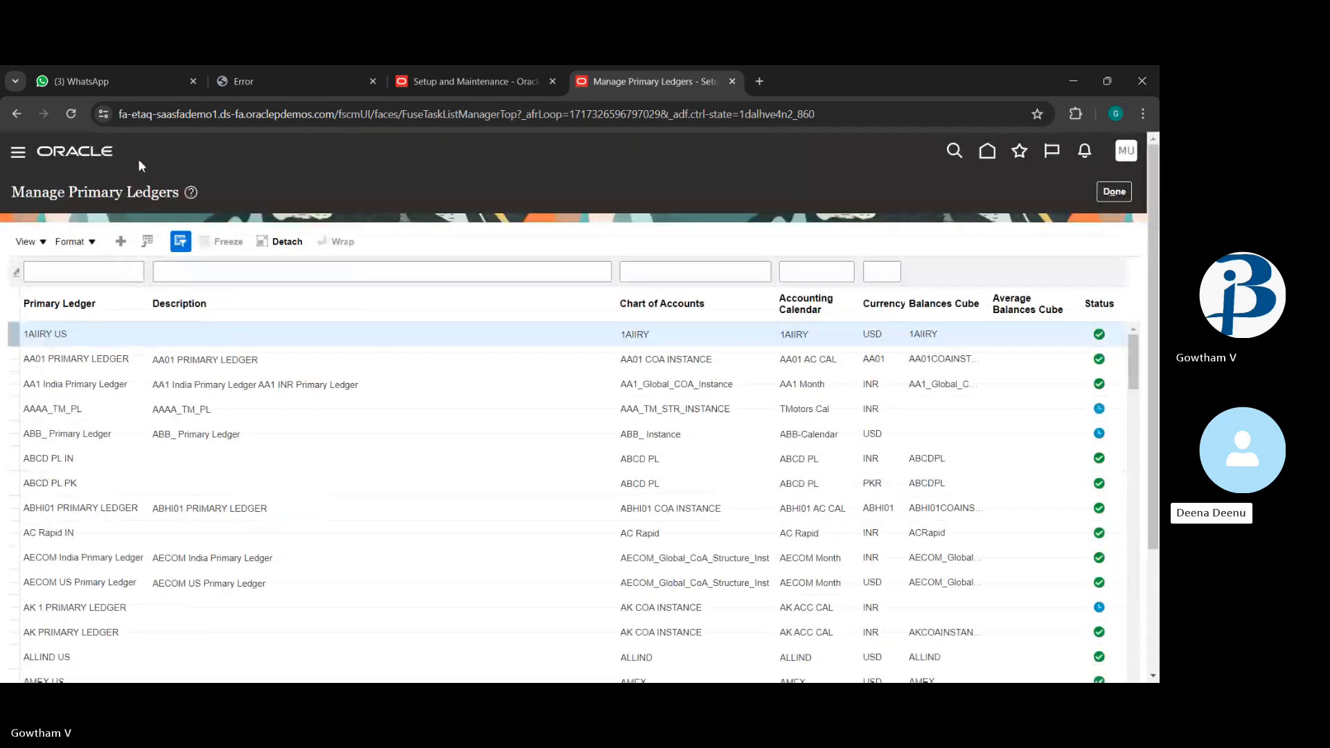
pyautogui.click(118, 241)
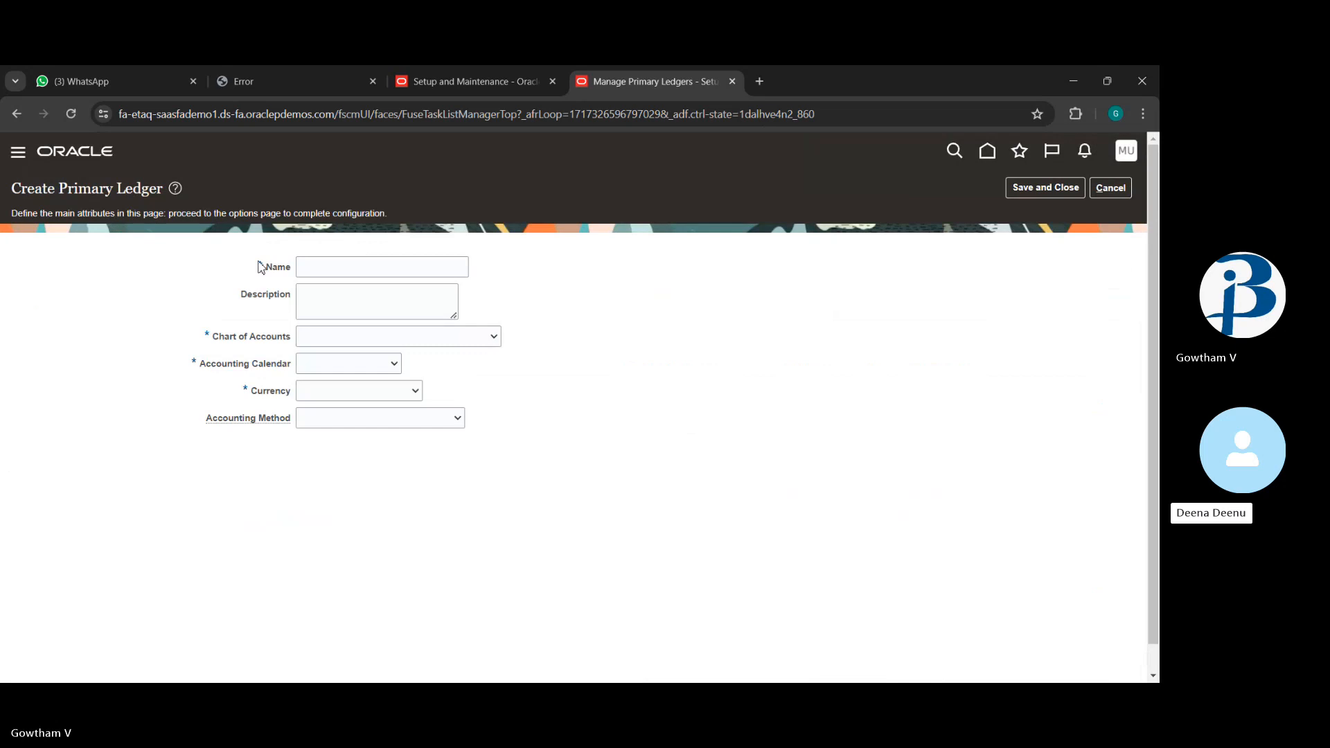
pyautogui.click(353, 271)
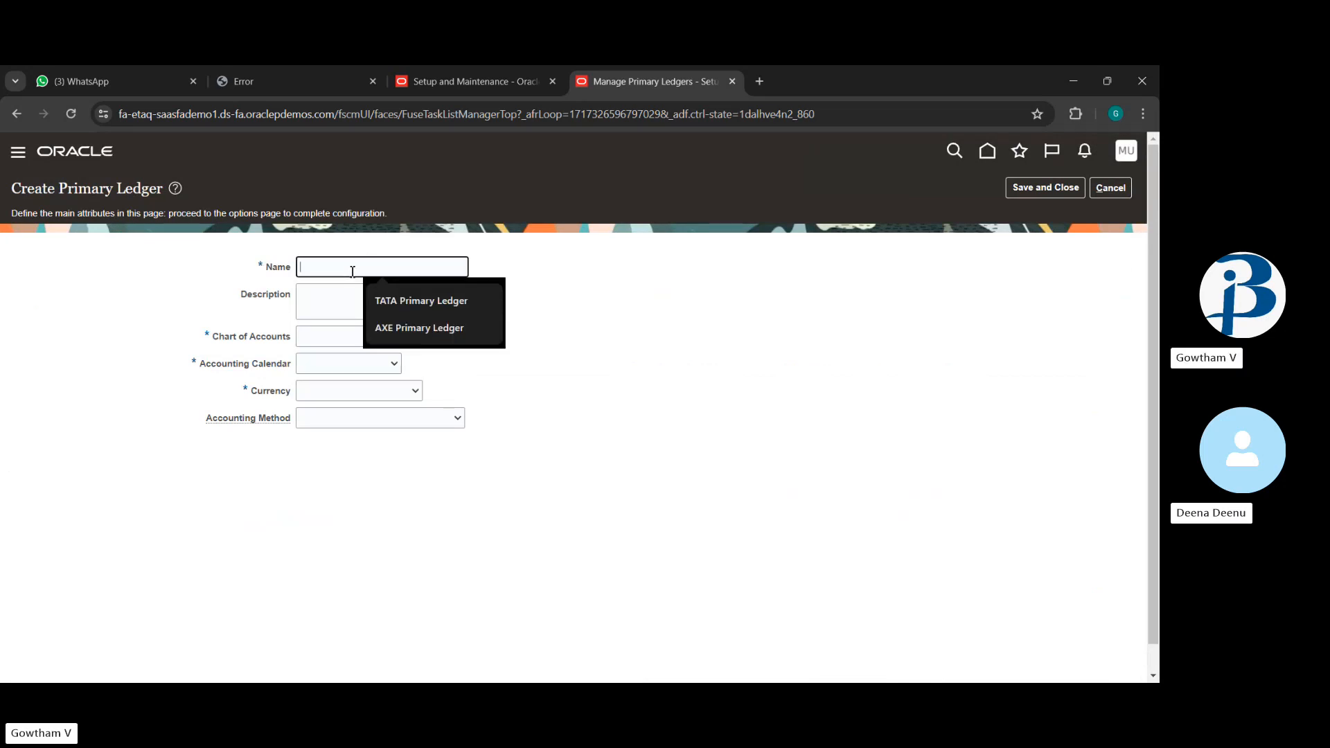
pyautogui.click(386, 300)
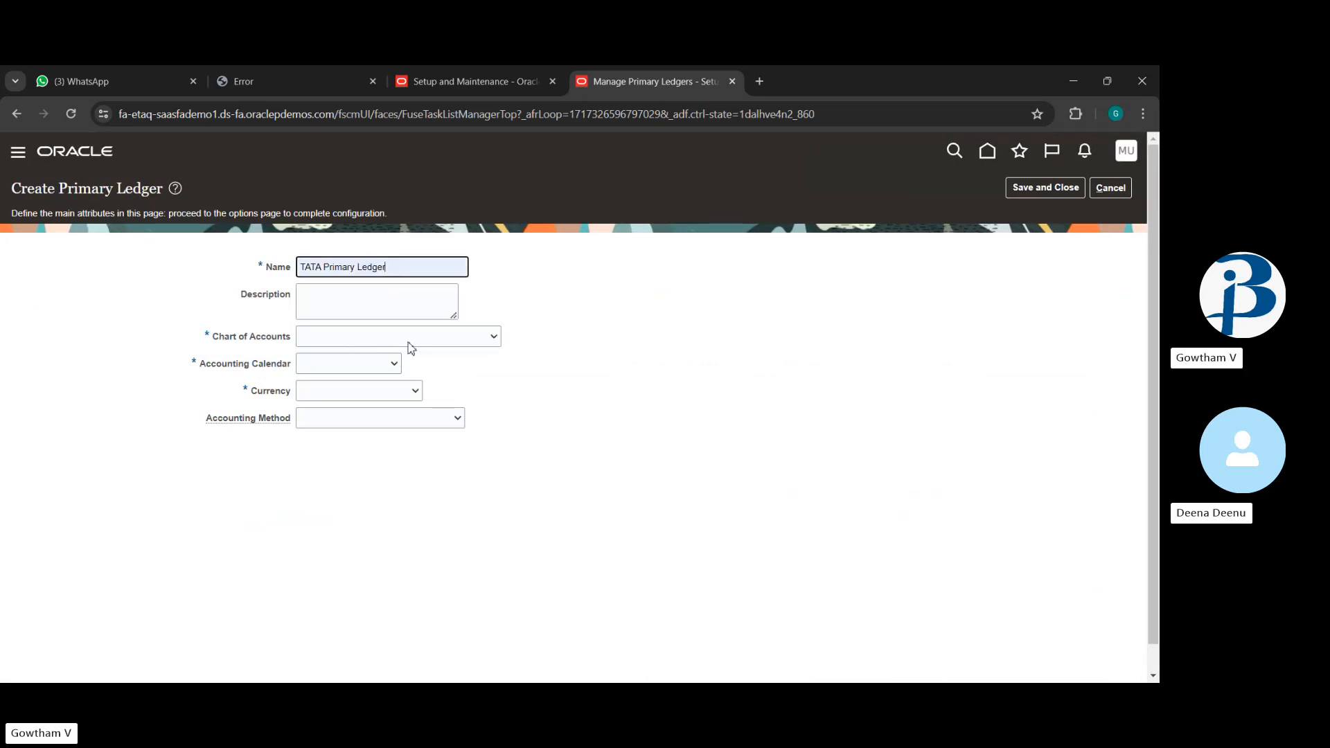
pyautogui.click(435, 345)
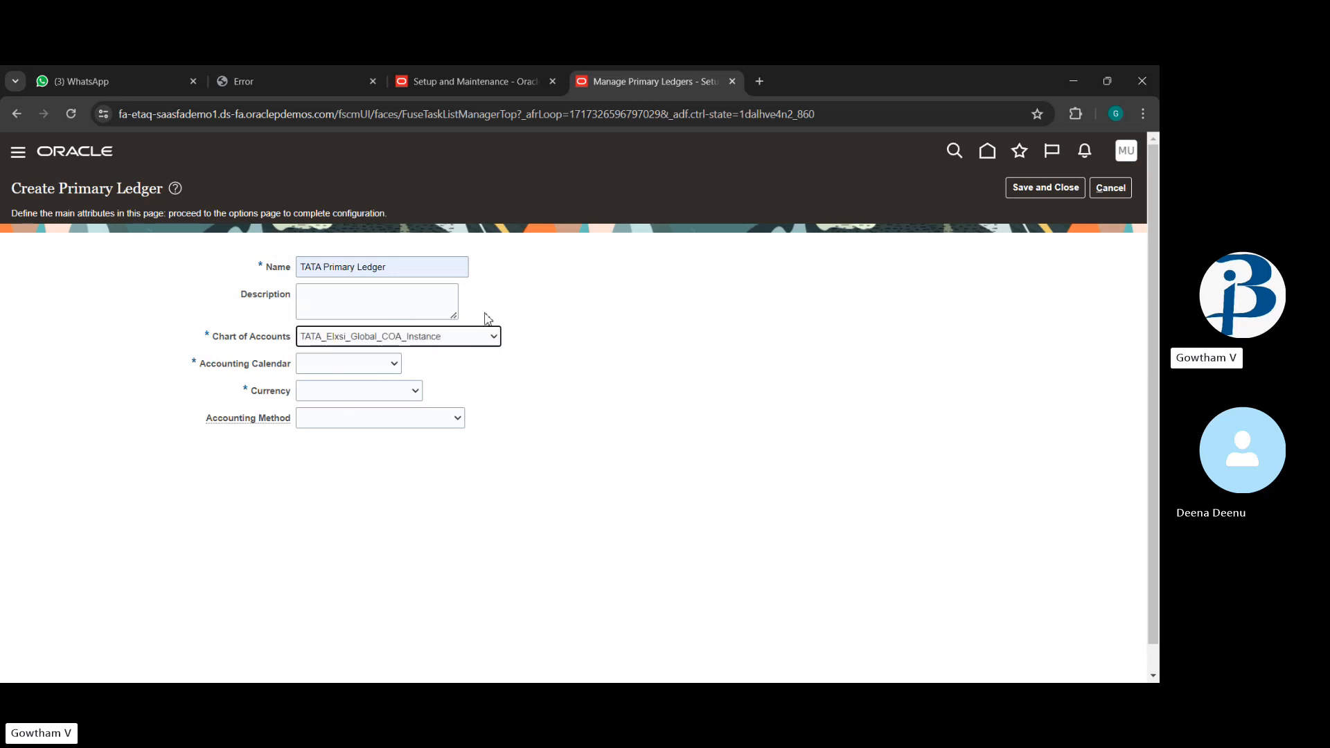
# Set the ledger's accounting calendar to TATA CAL, currency to INR - Indian Rupee and accounting method to Standard Accrual, and save it.
pyautogui.click(372, 370)
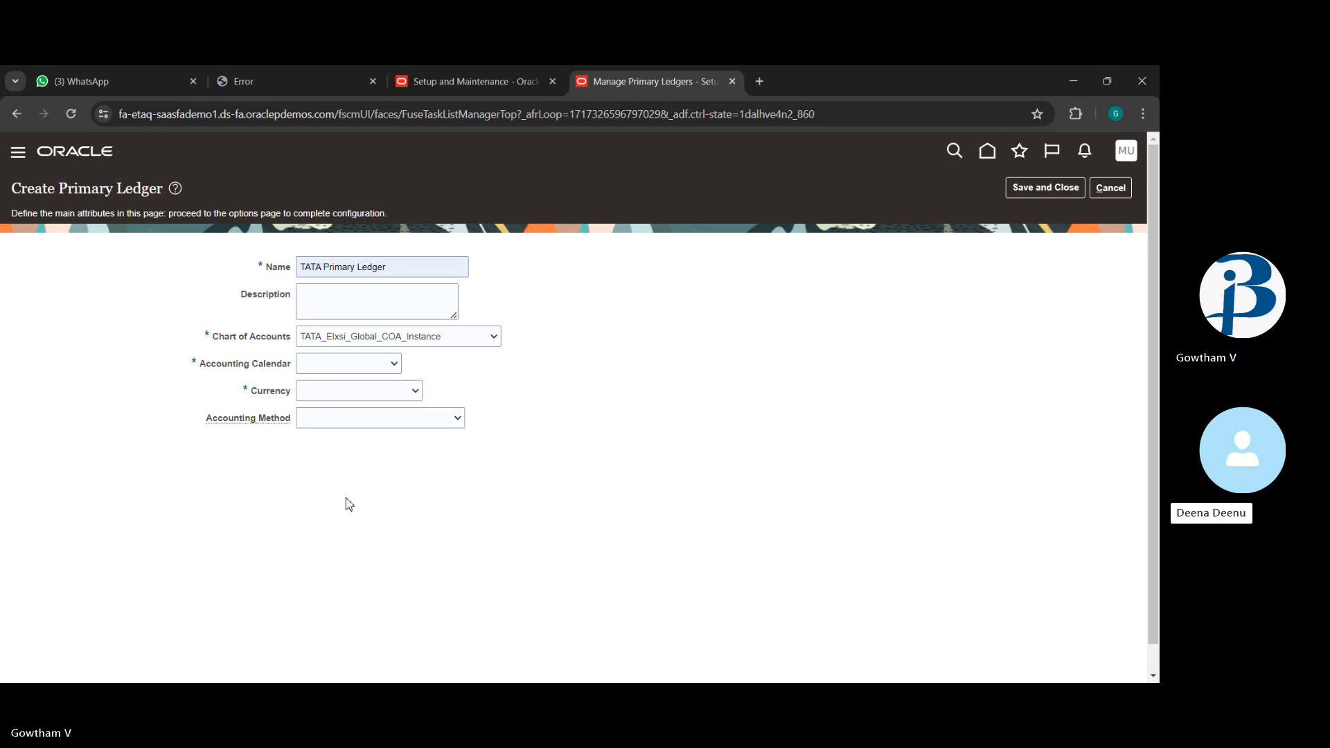
pyautogui.click(316, 450)
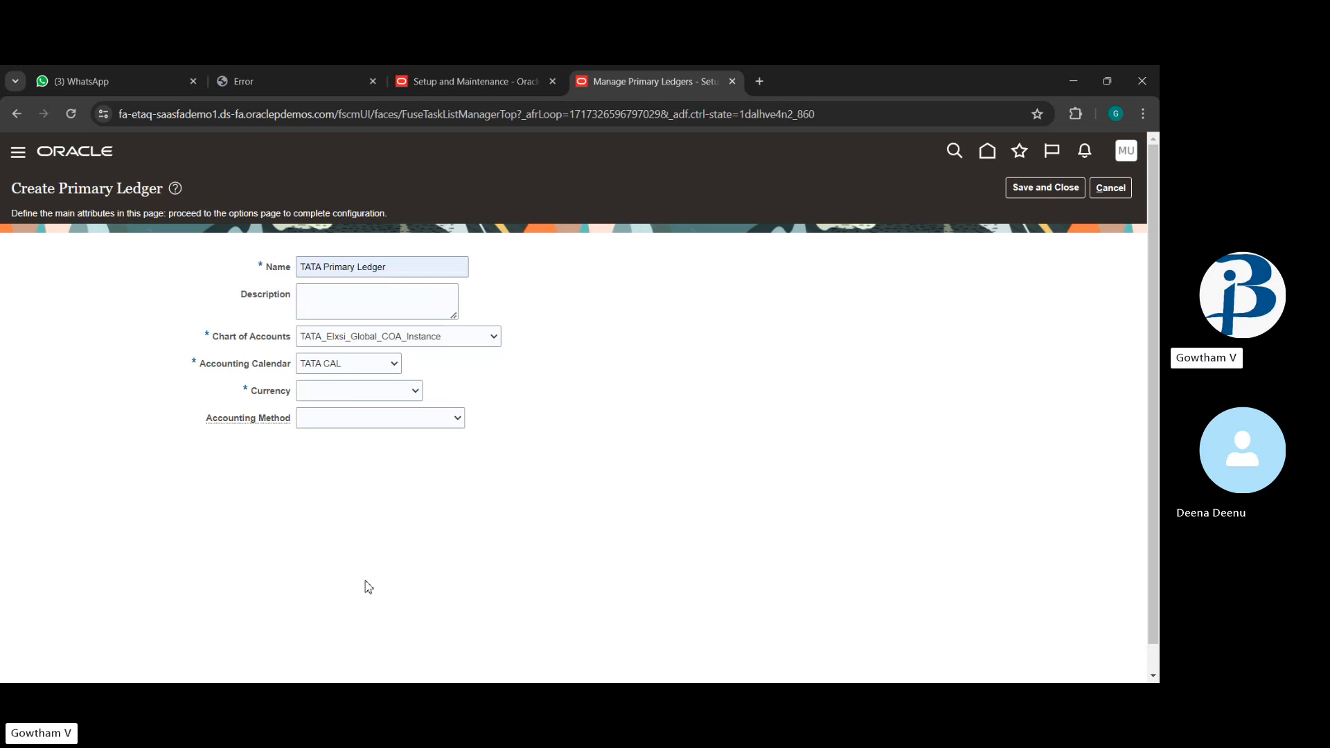
pyautogui.click(342, 527)
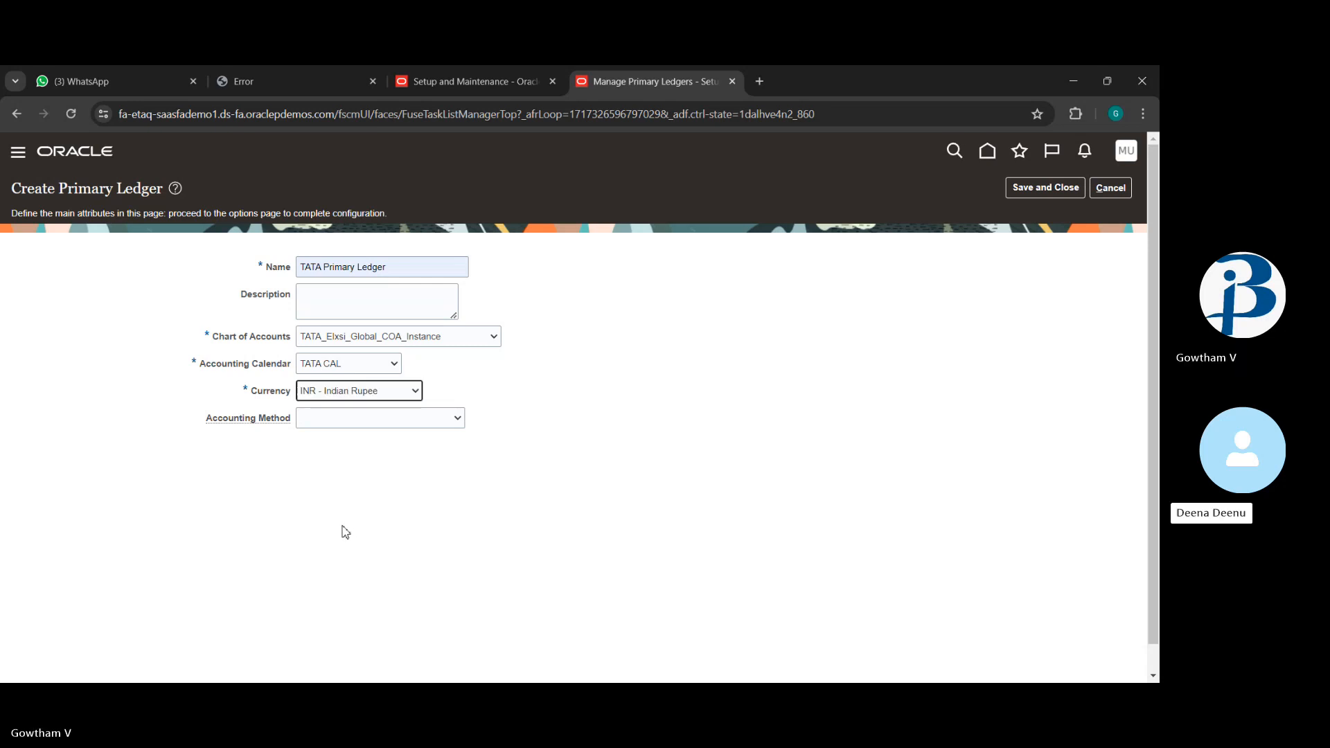
pyautogui.click(456, 416)
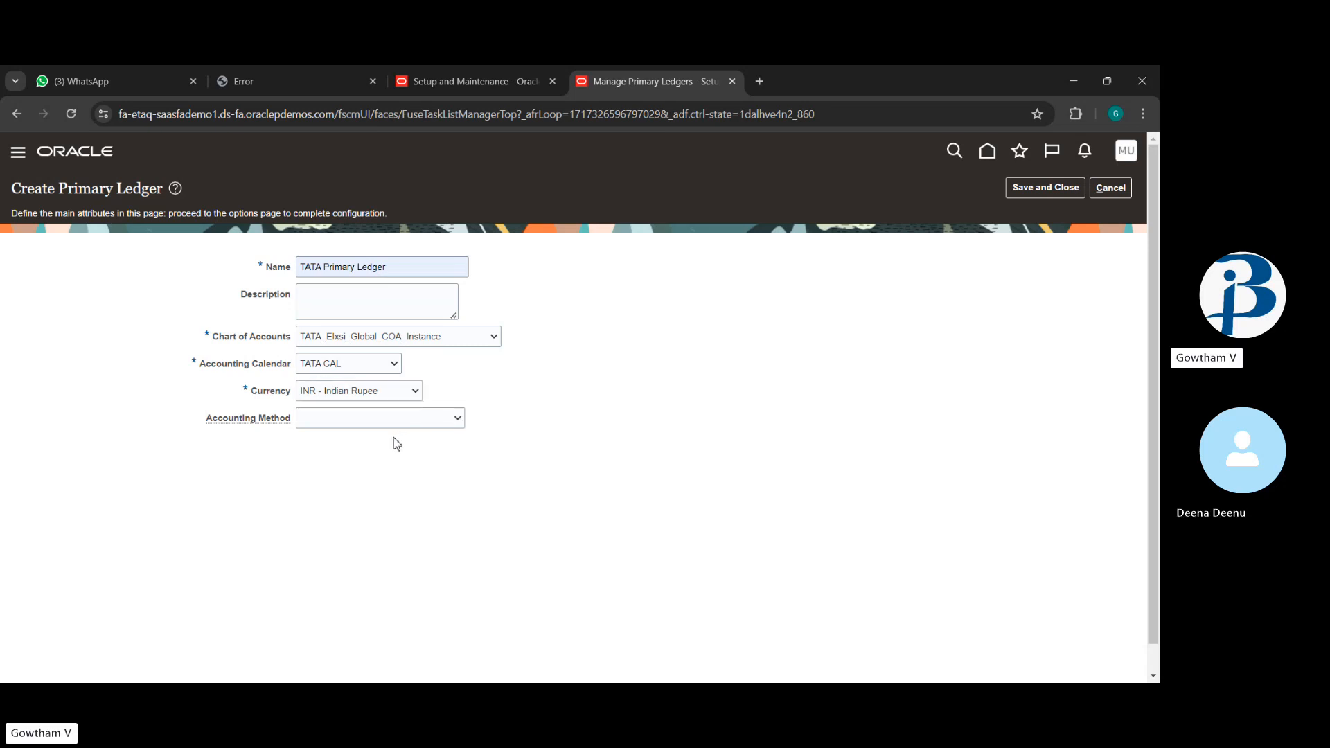
pyautogui.click(388, 455)
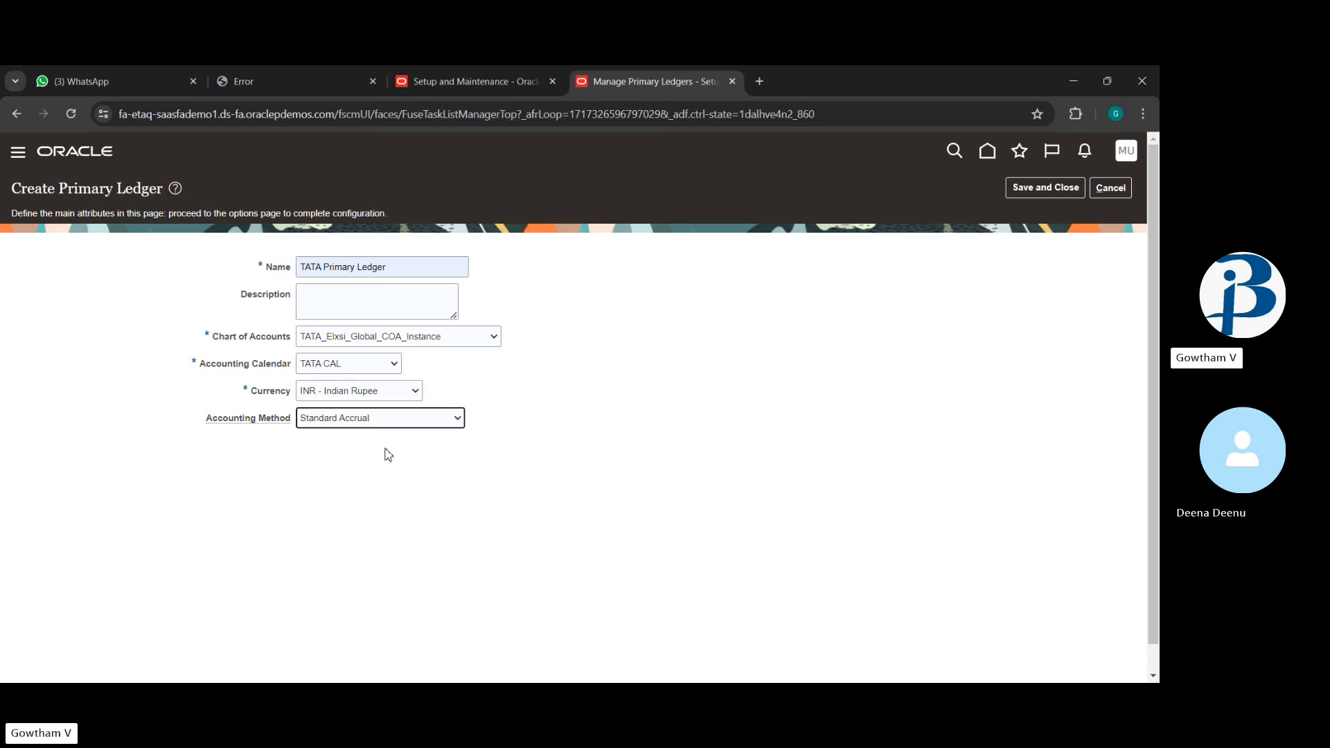
pyautogui.click(1022, 189)
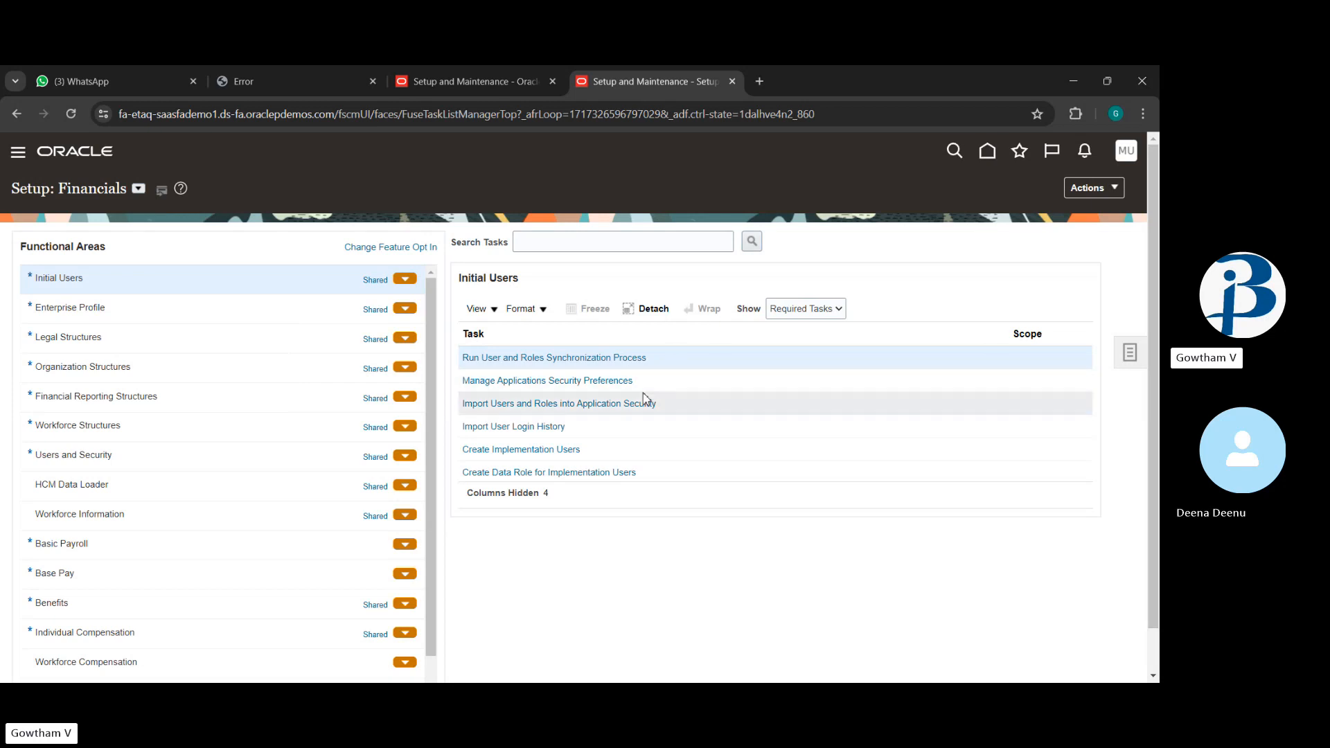
# Open the scope selection for Specify Ledger Options under Financial Reporting Structures and go to selecting and adding a primary ledger.
pyautogui.click(294, 414)
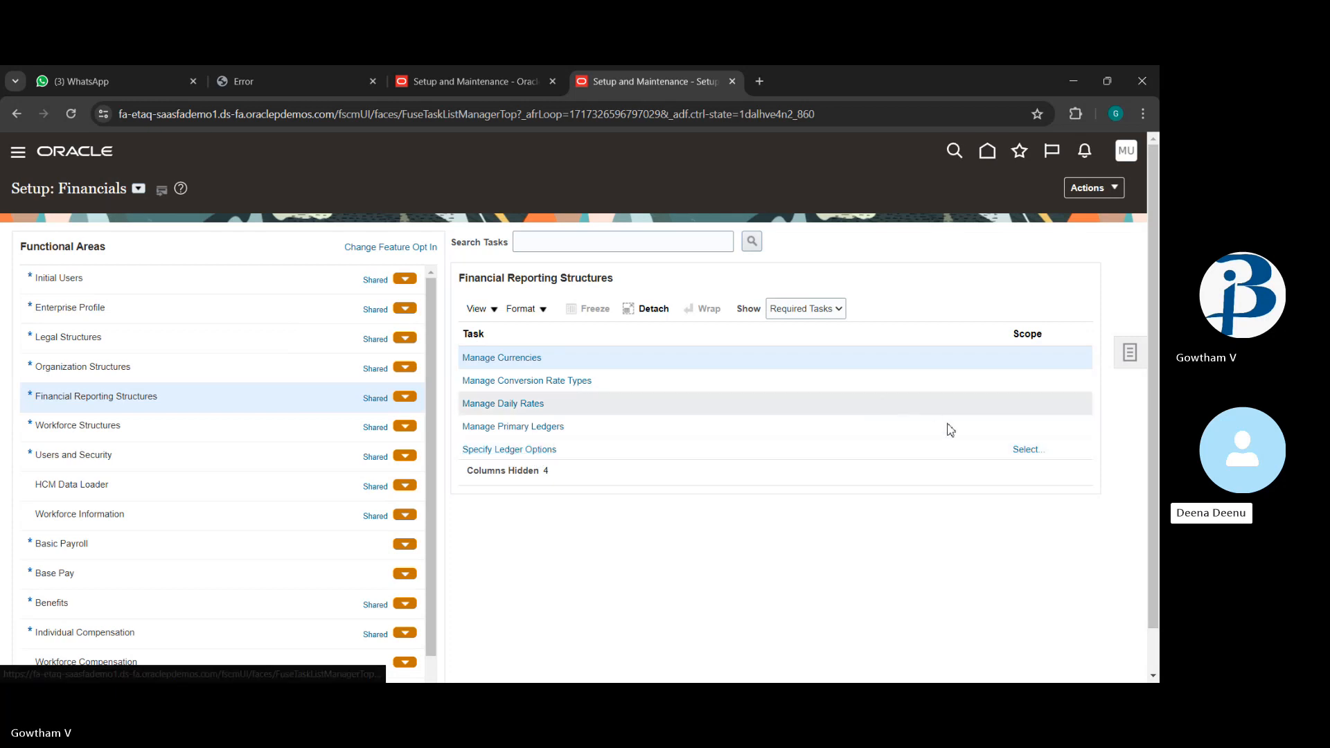
pyautogui.click(1034, 450)
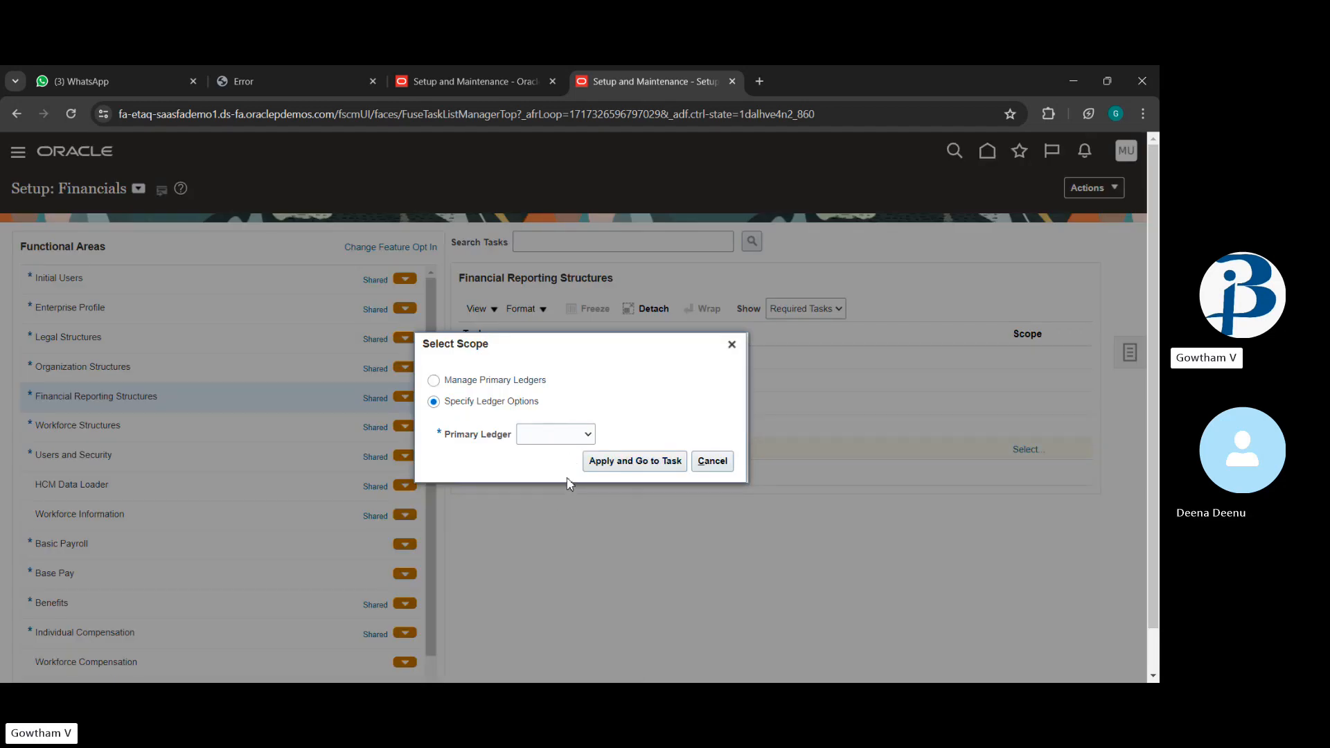
pyautogui.click(627, 466)
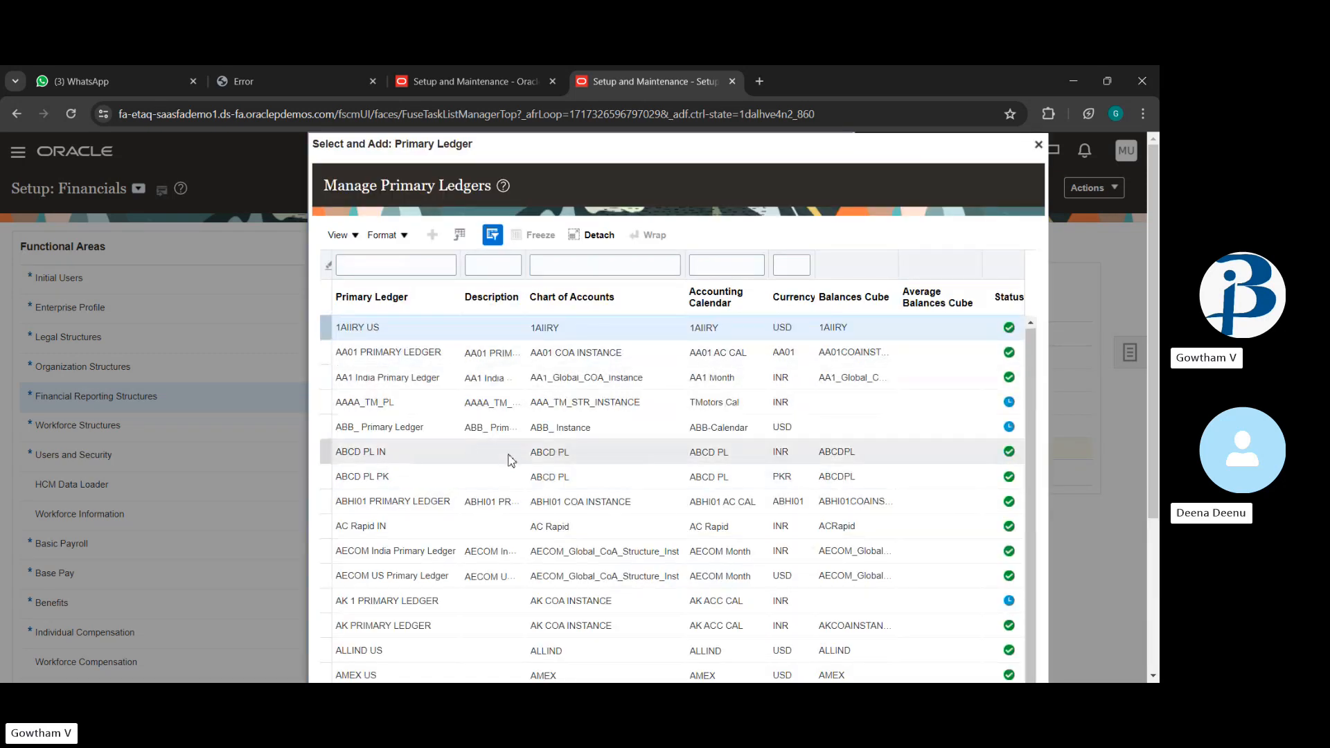
# Filter the primary ledgers by tata and open the ledger options with TATA Primary Ledger as the scope.
pyautogui.scroll(-3, 510, 459)
pyautogui.scroll(-5, 510, 456)
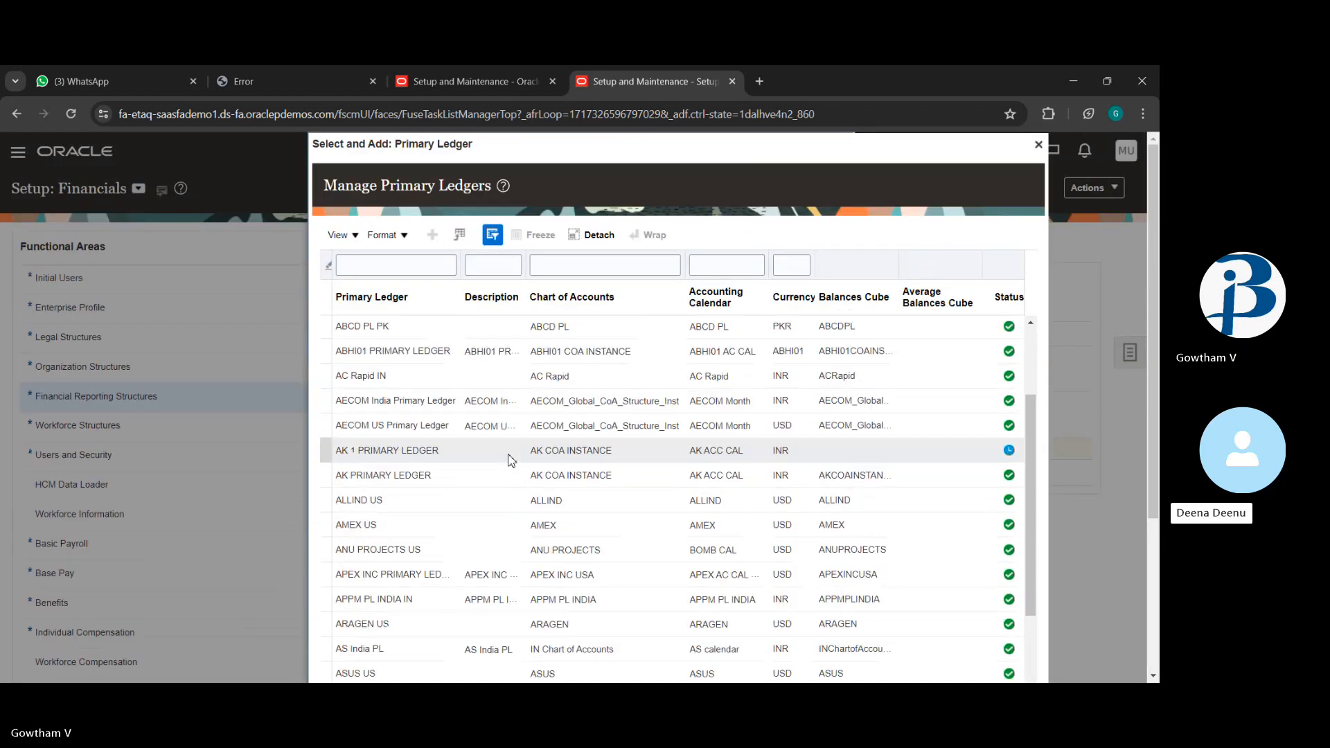
pyautogui.scroll(-5, 510, 456)
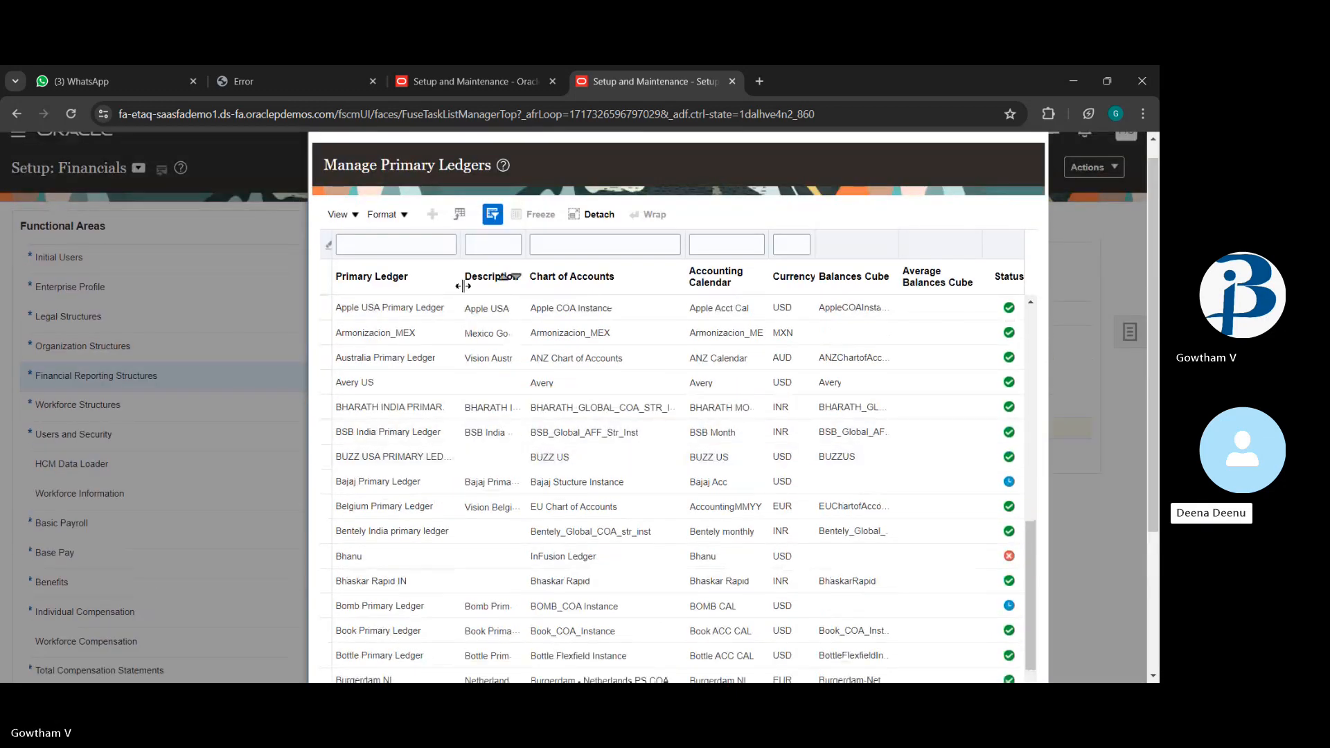
pyautogui.click(426, 244)
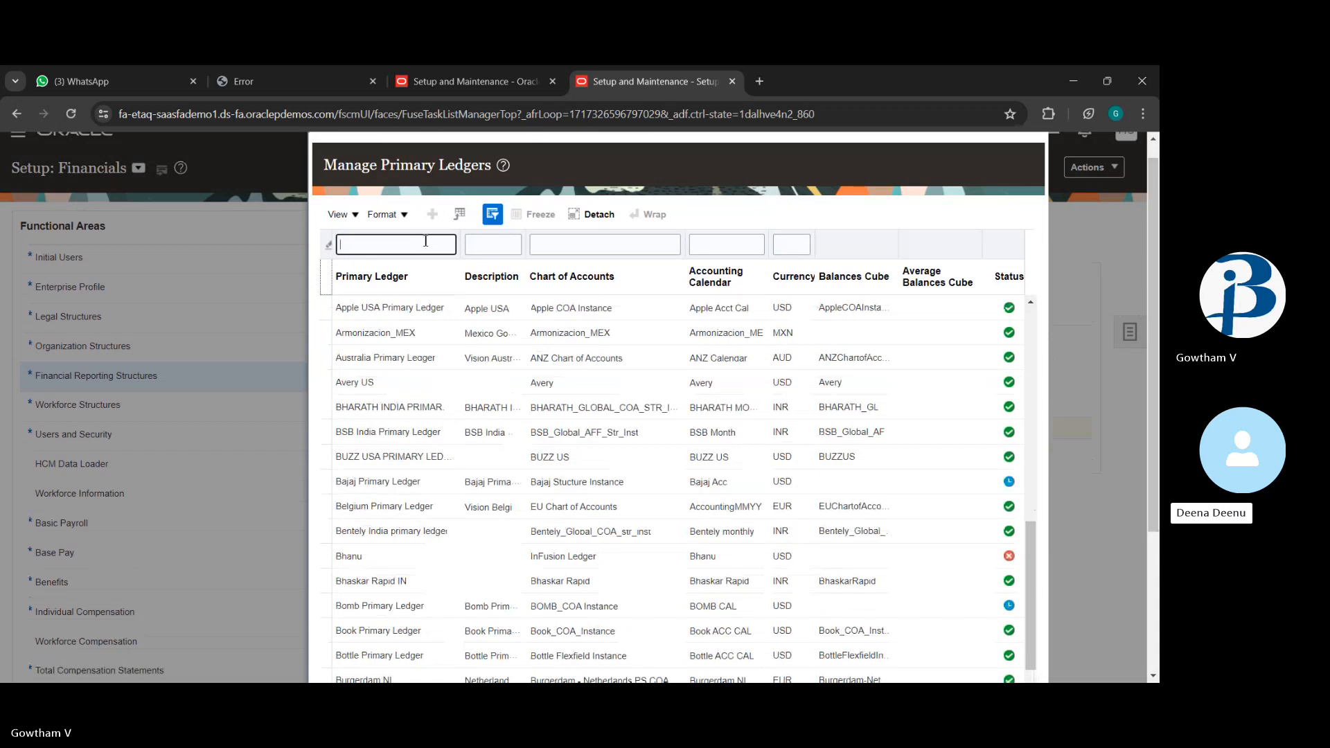
pyautogui.write('tata')
pyautogui.press('Return')
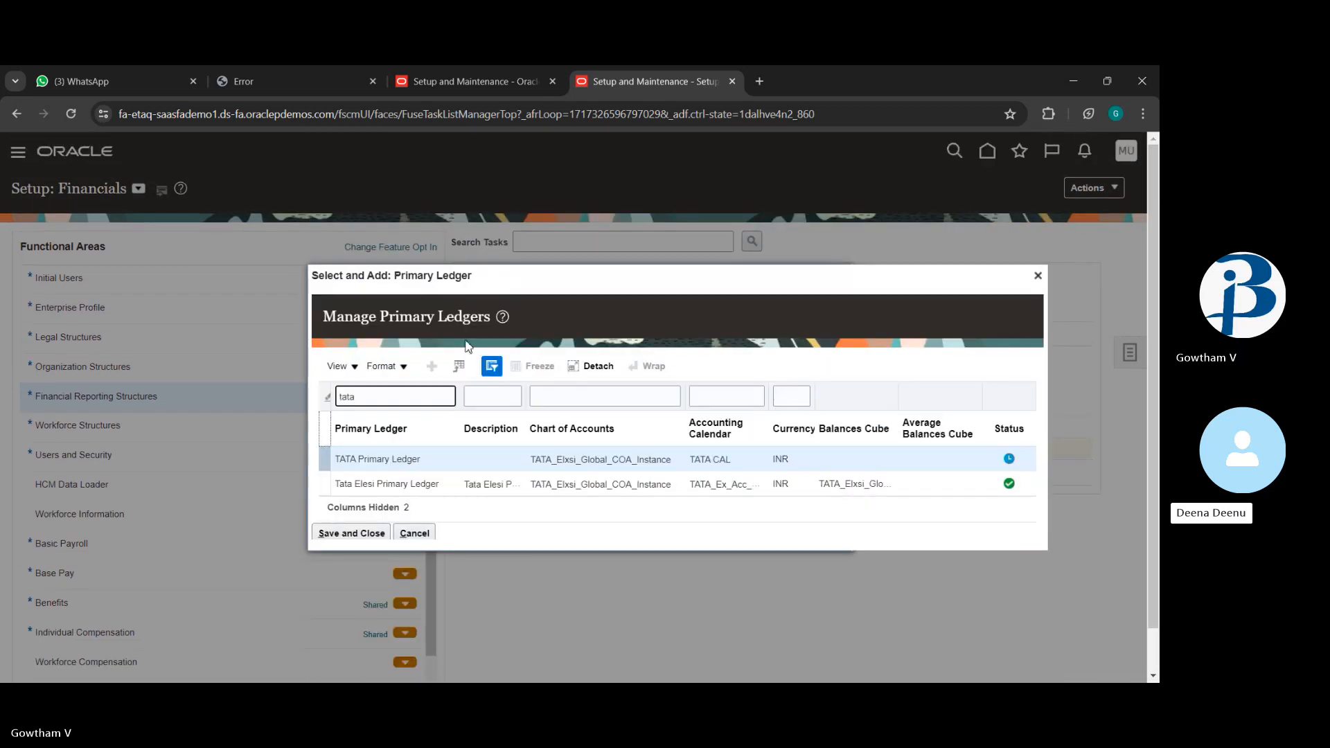
pyautogui.click(457, 465)
pyautogui.click(368, 538)
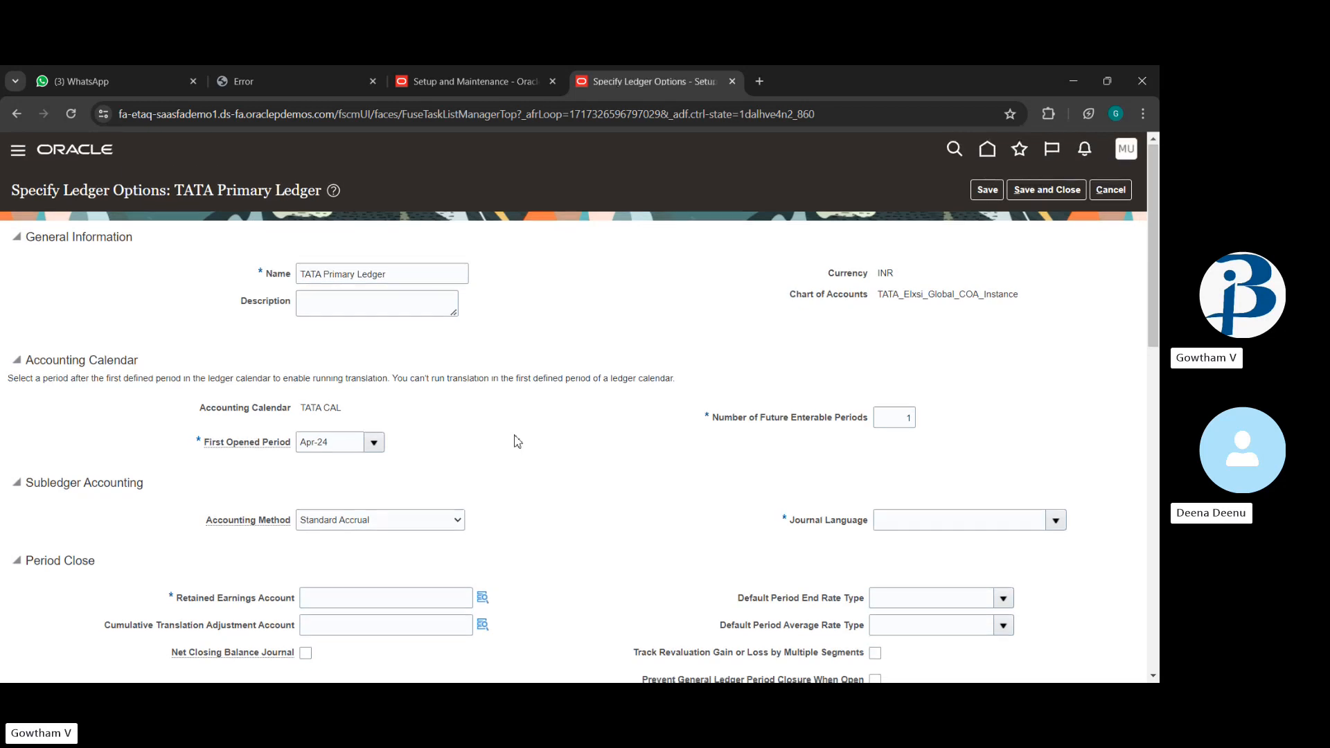
pyautogui.scroll(-5, 518, 442)
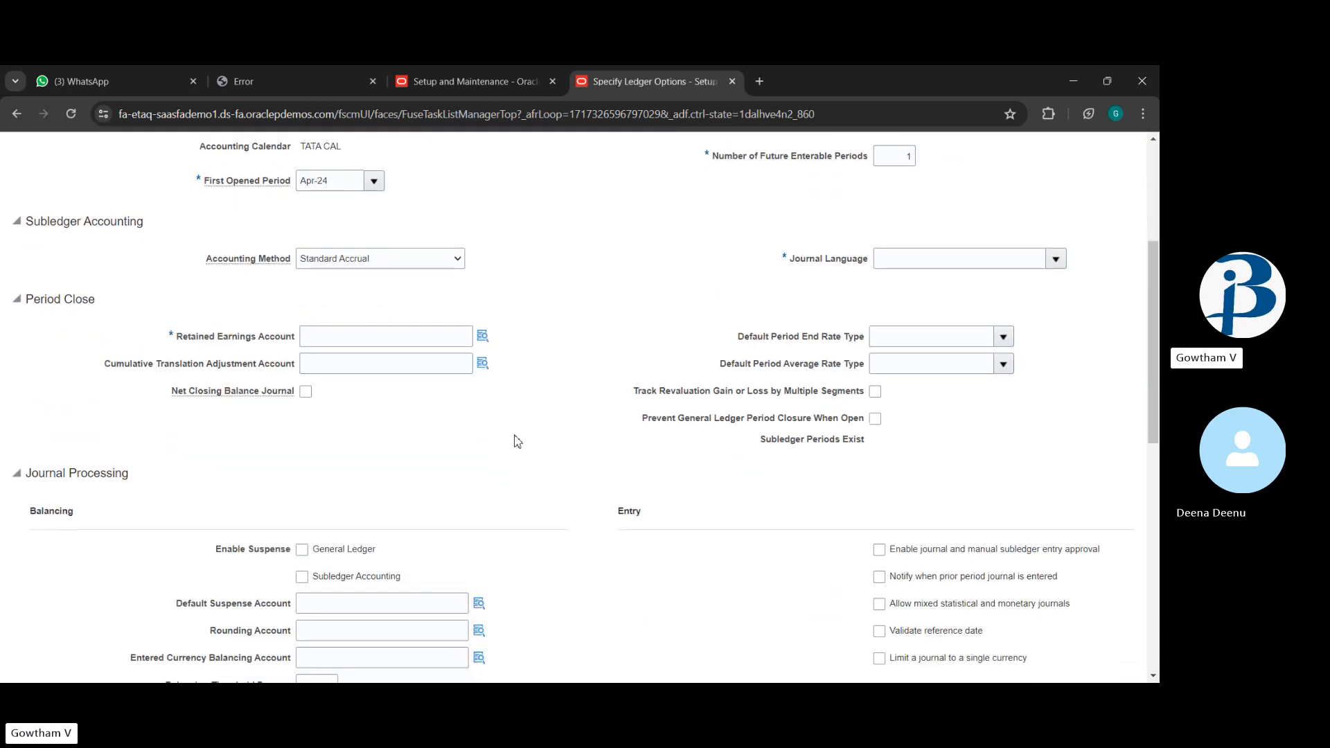
# Set the journal language of TATA Primary Ledger to American English in the subledger accounting options.
pyautogui.scroll(-3, 517, 442)
pyautogui.scroll(-4, 815, 389)
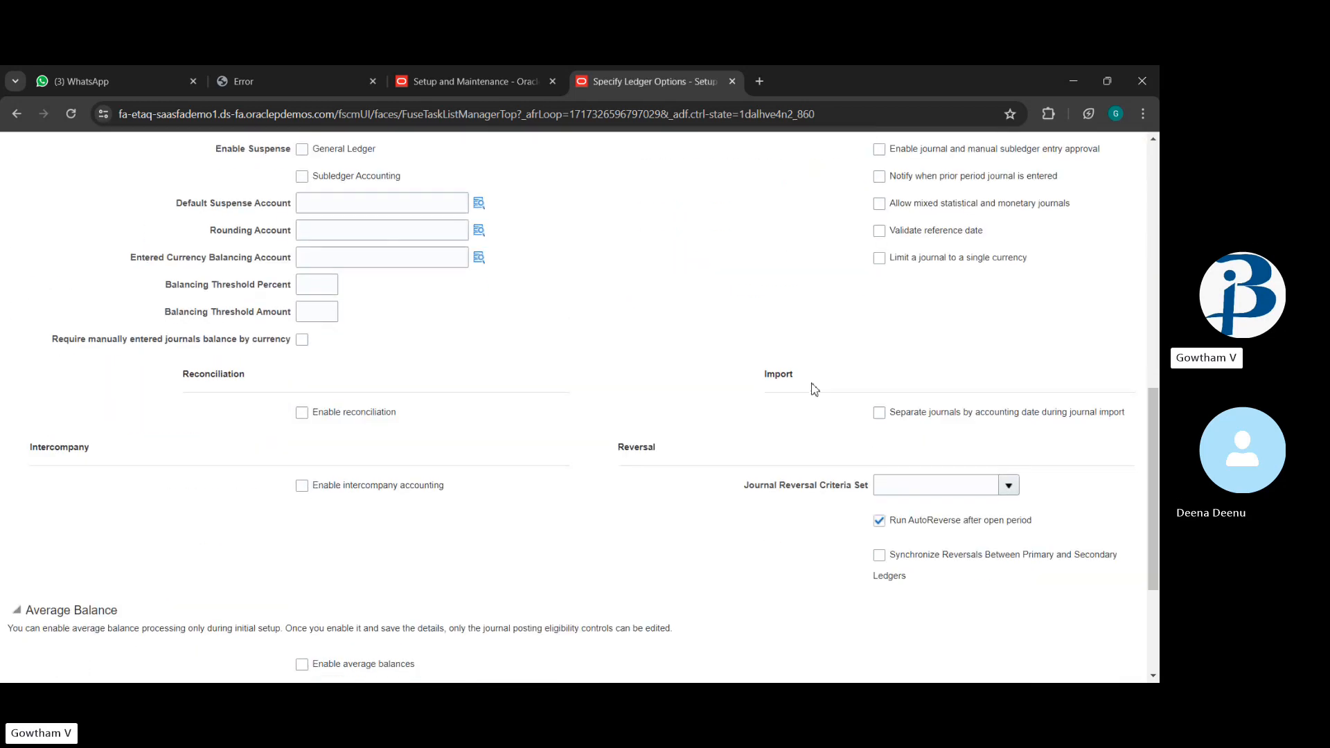
pyautogui.scroll(6, 815, 390)
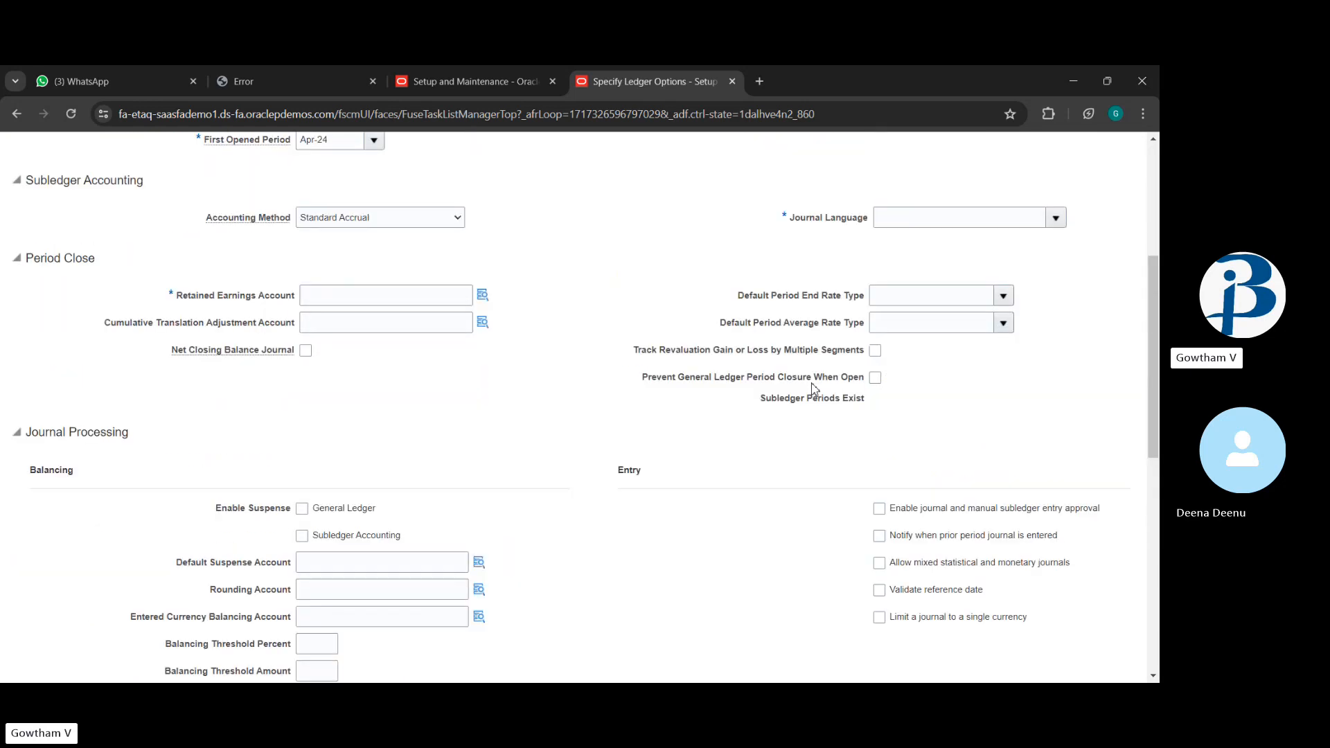
pyautogui.click(1056, 276)
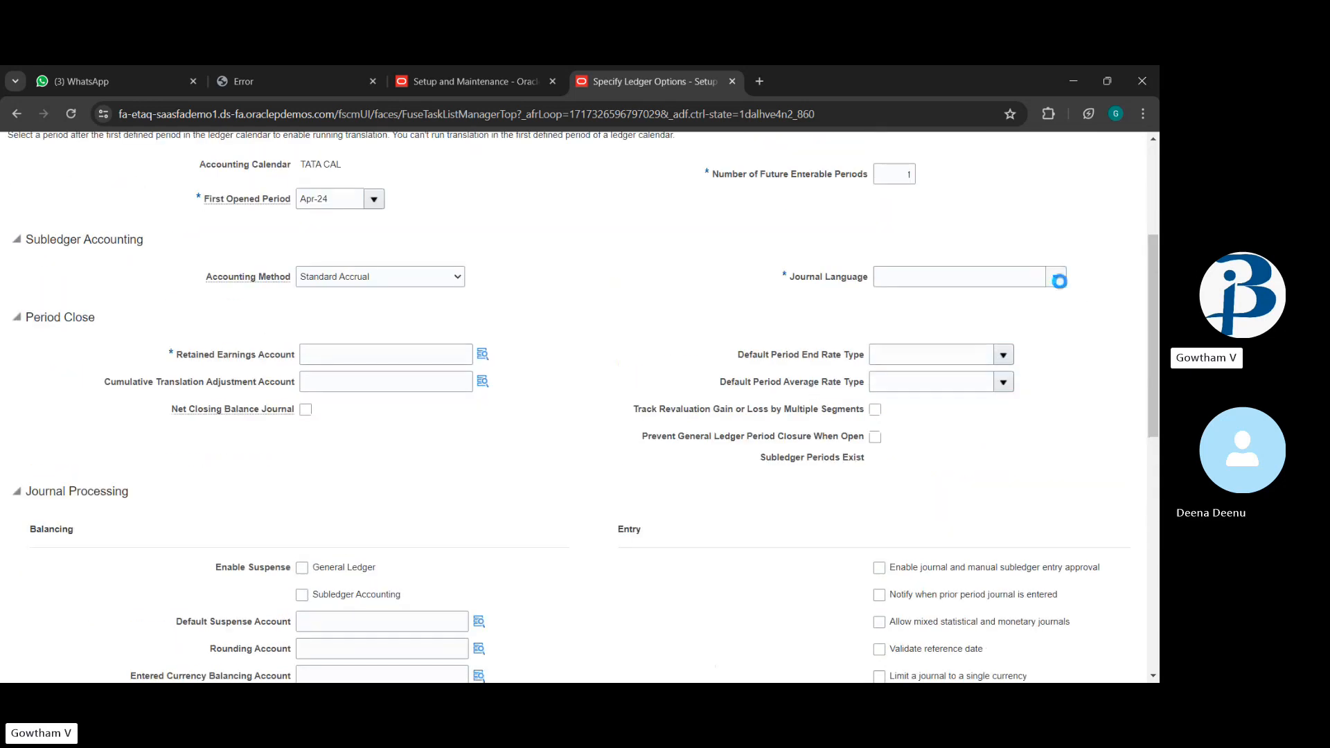
pyautogui.scroll(-5, 871, 377)
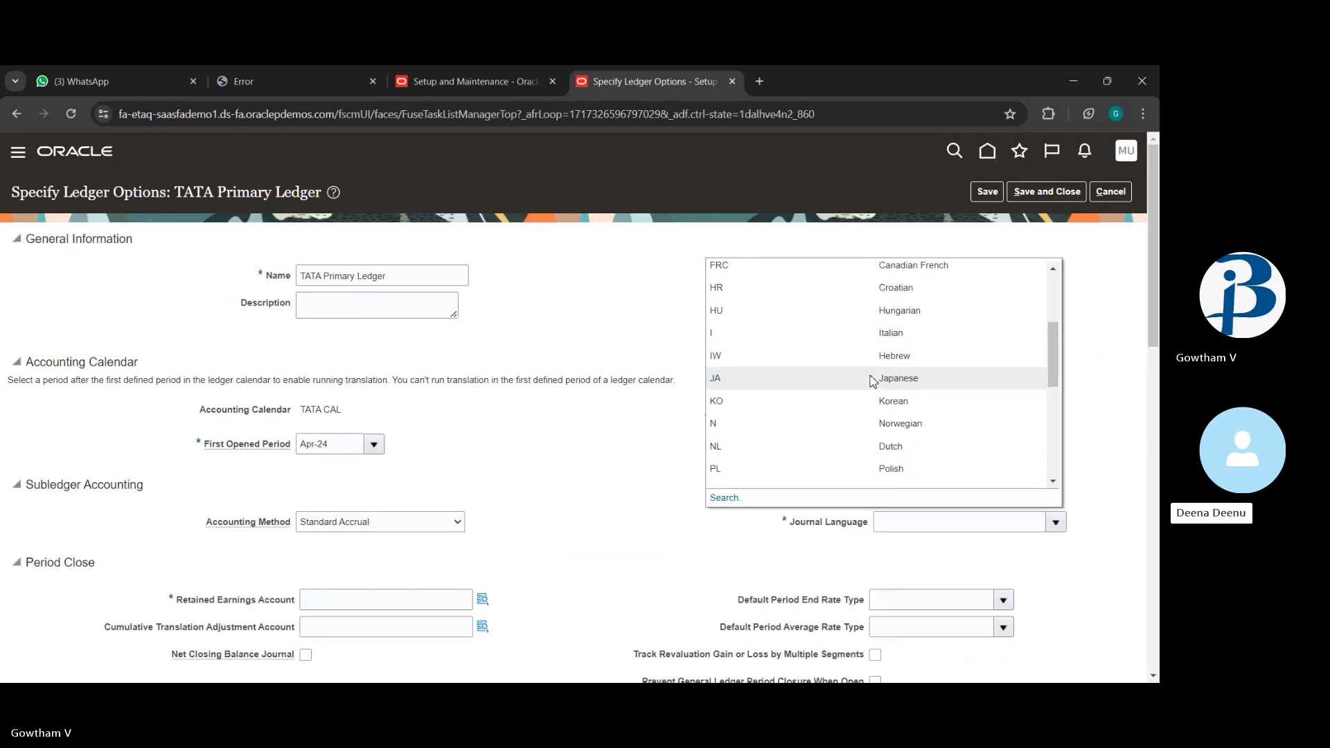
pyautogui.scroll(-2, 871, 378)
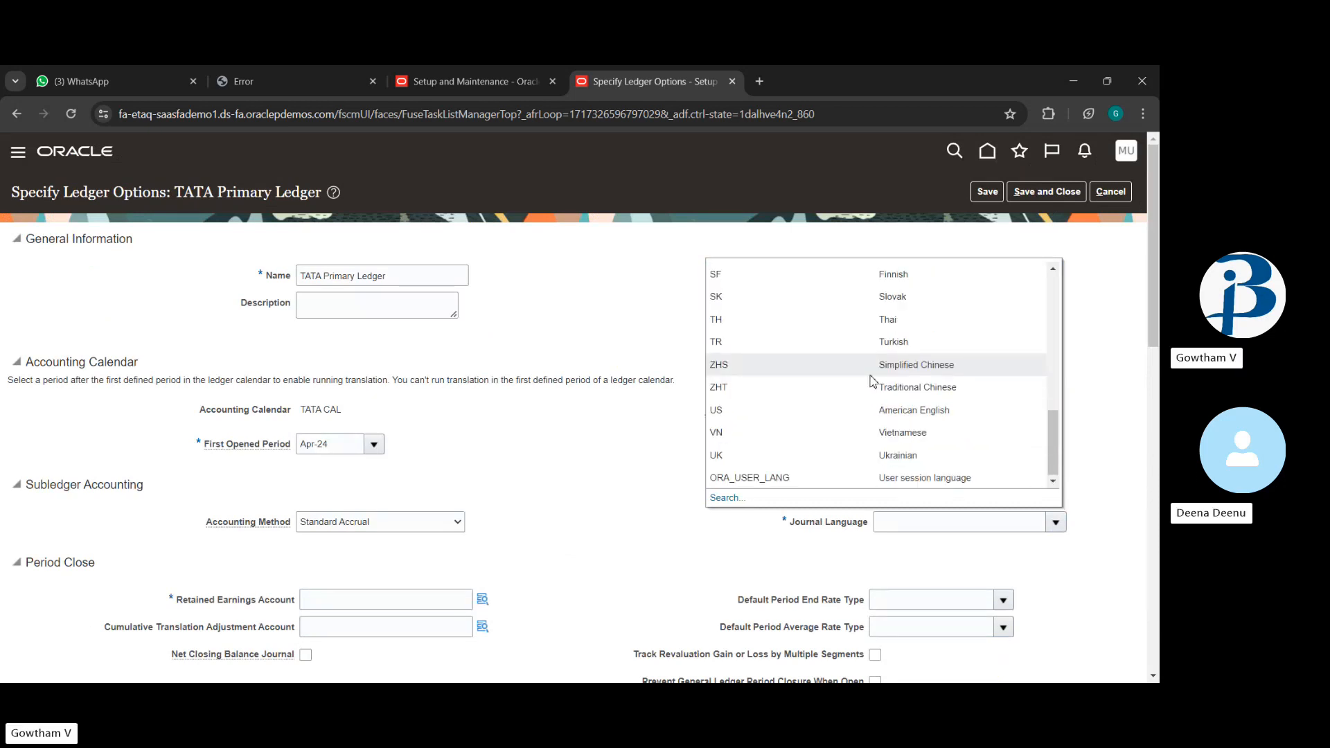
pyautogui.click(868, 410)
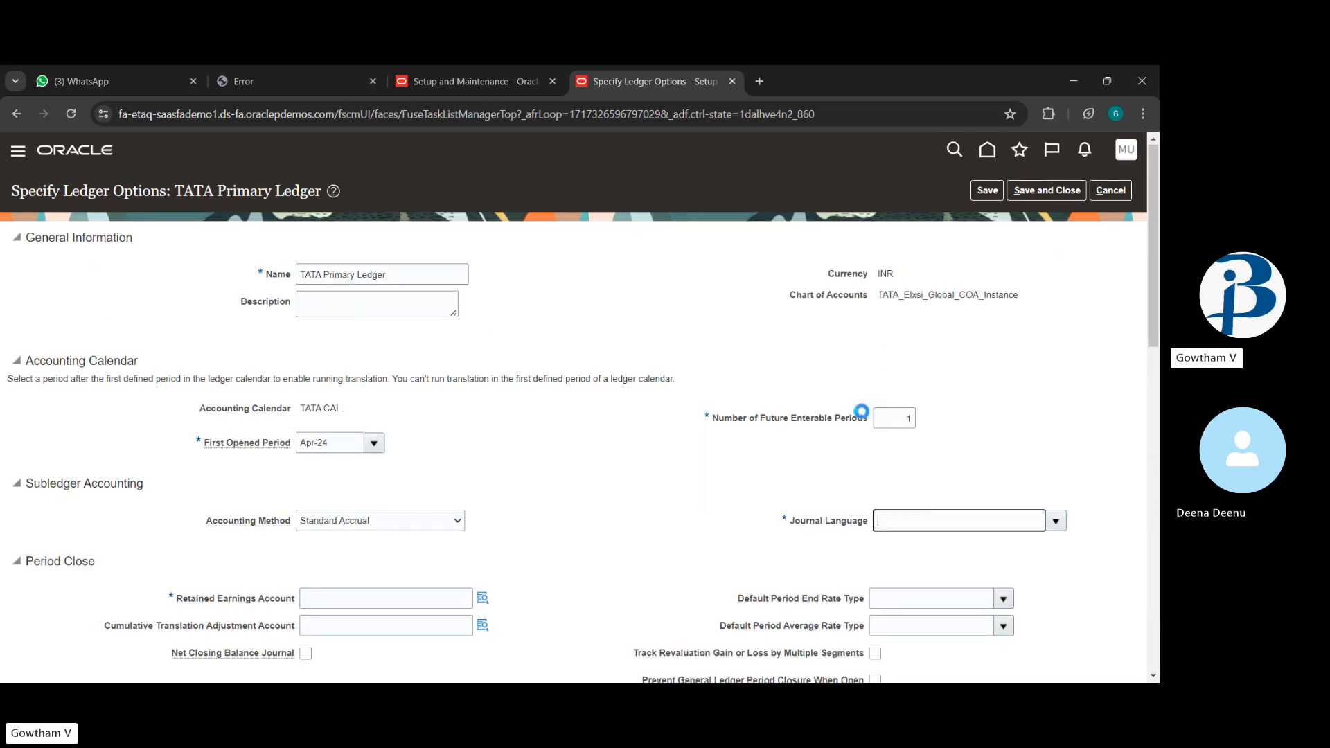
# Start defining the Retained Earnings Account with company 100 (Tata elxsi India ltd) and department 000 (Default).
pyautogui.scroll(-4, 619, 538)
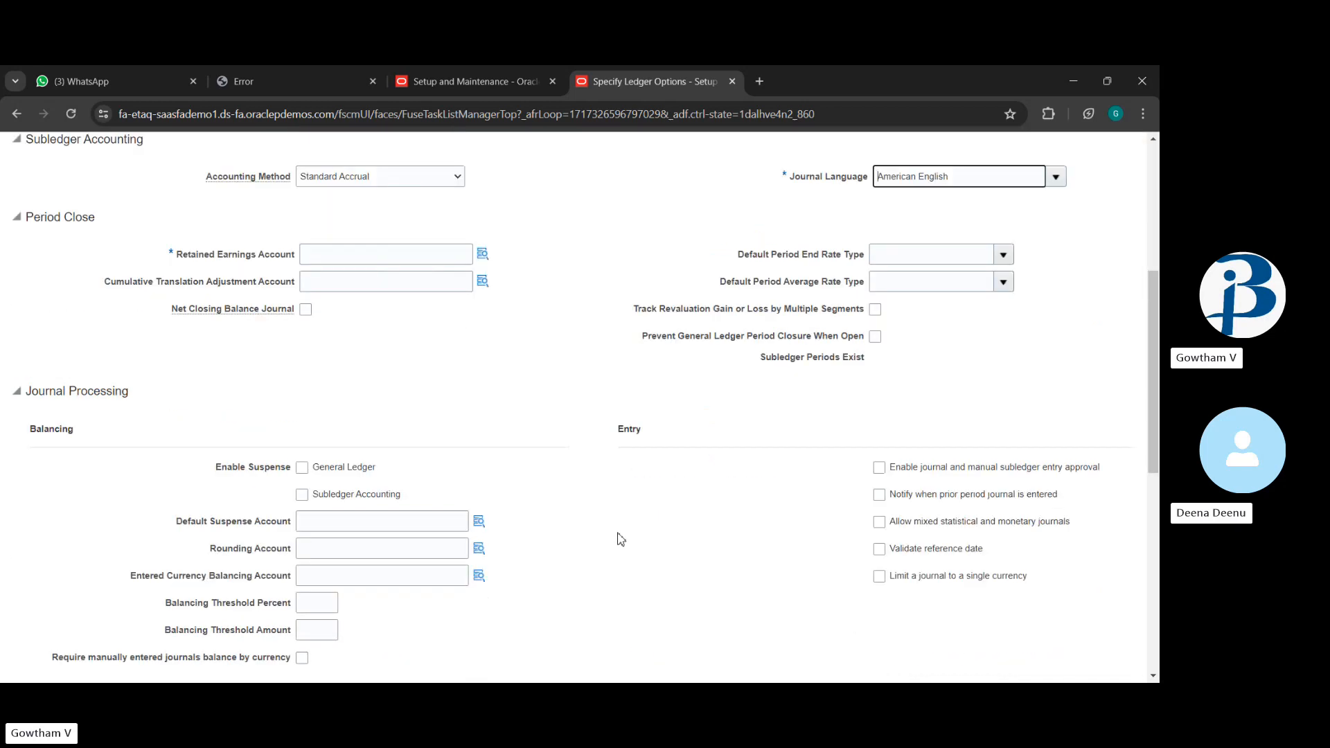
pyautogui.scroll(1, 618, 538)
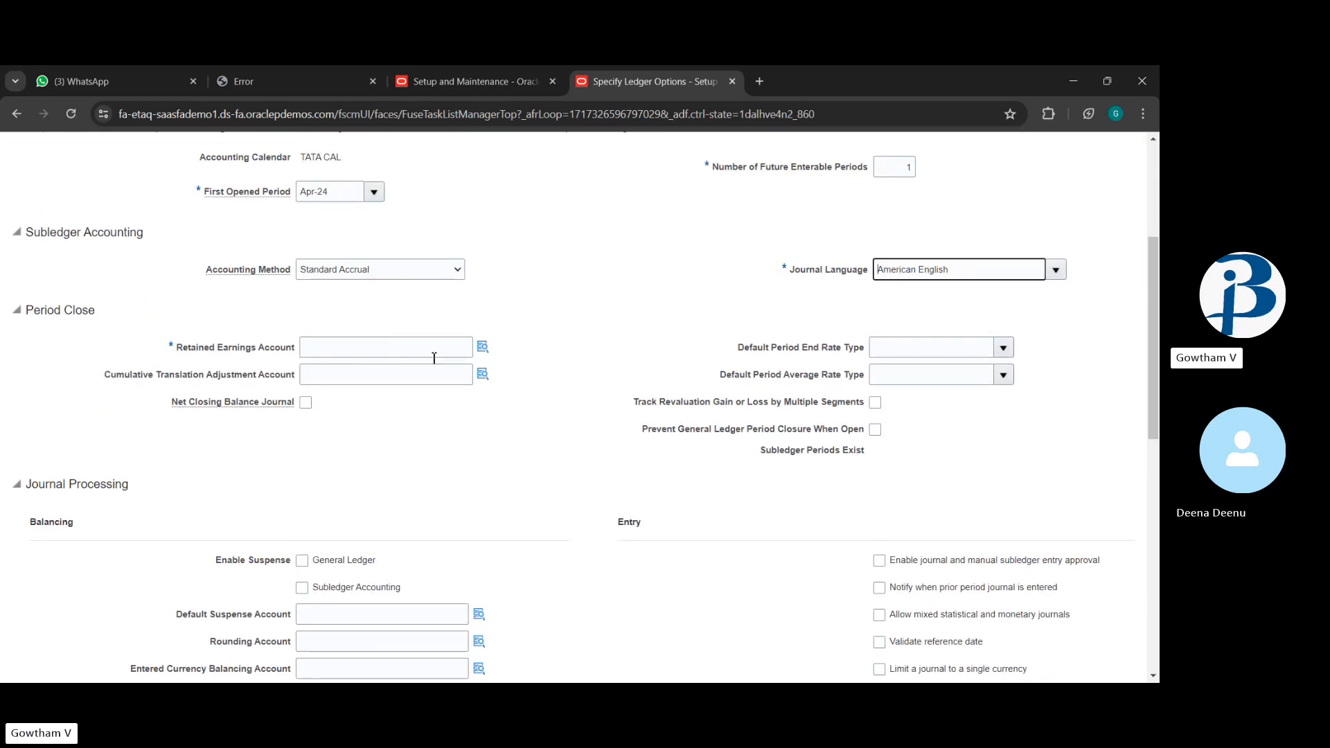
pyautogui.click(483, 348)
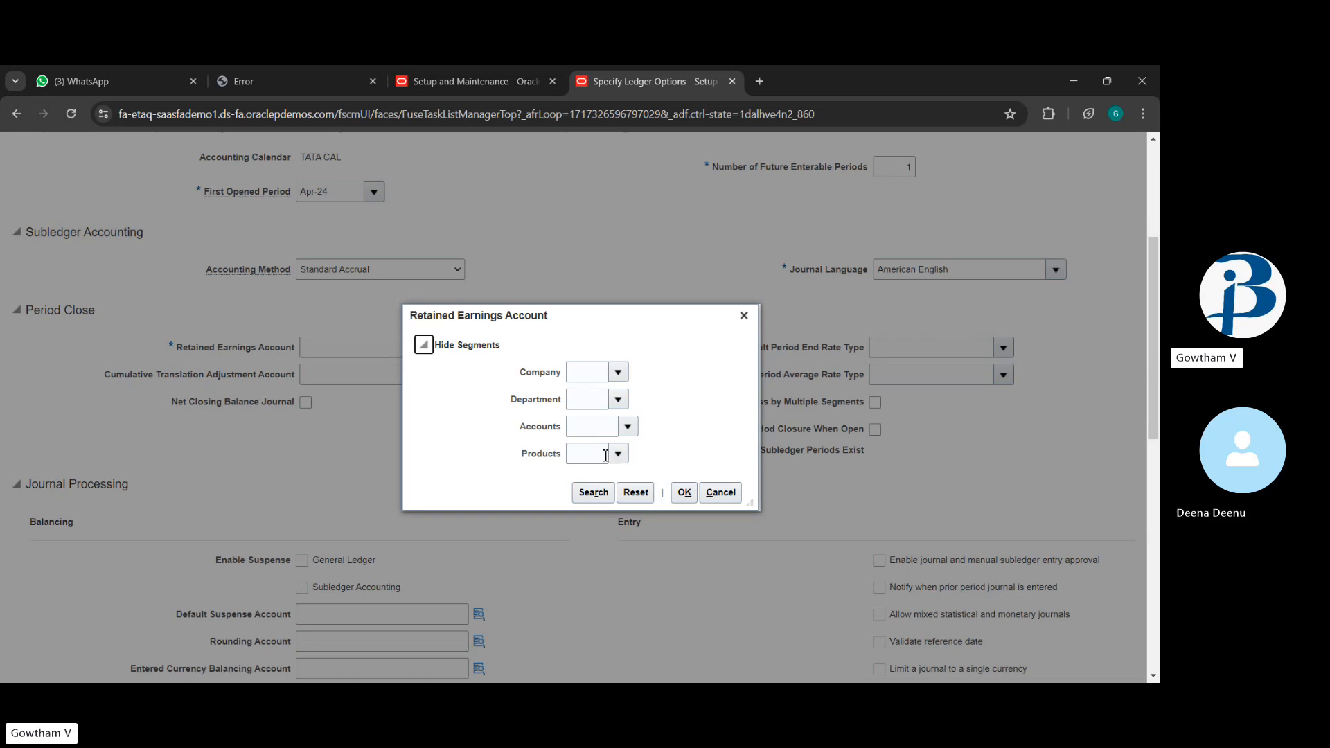
pyautogui.click(615, 373)
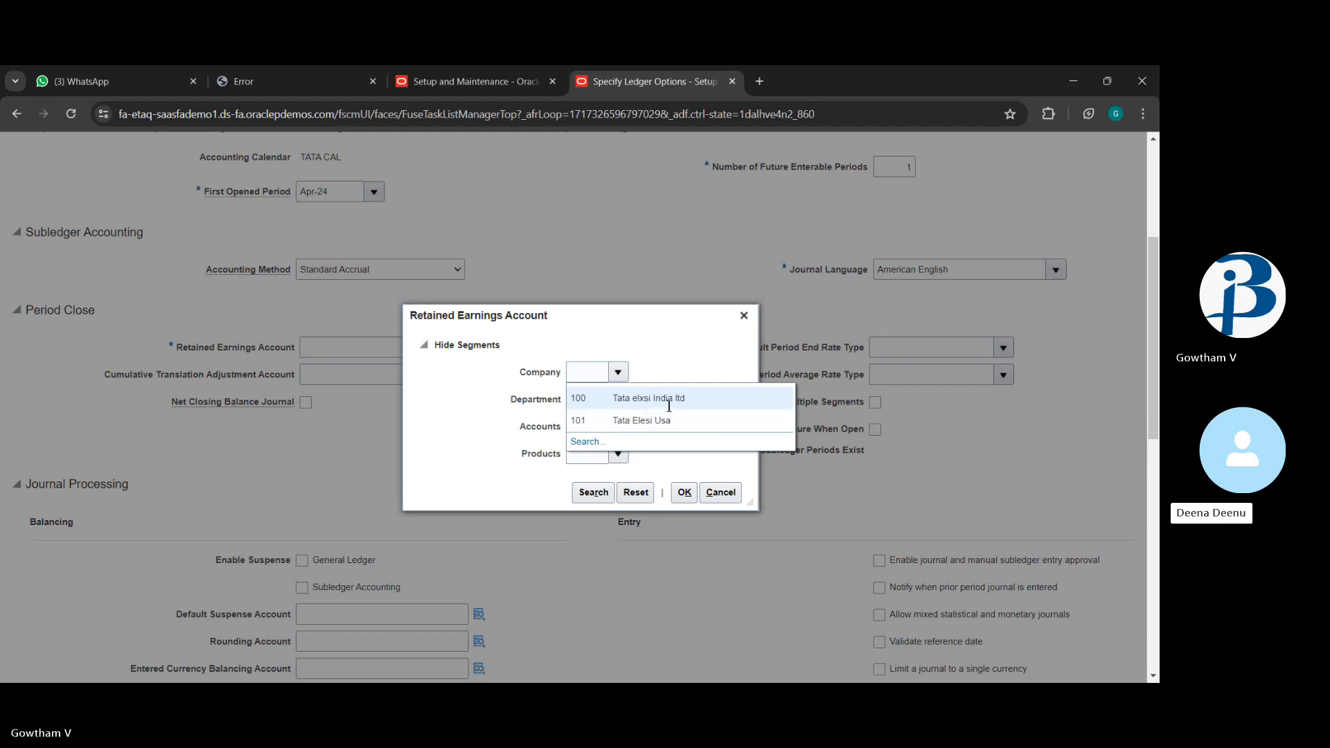
pyautogui.click(709, 396)
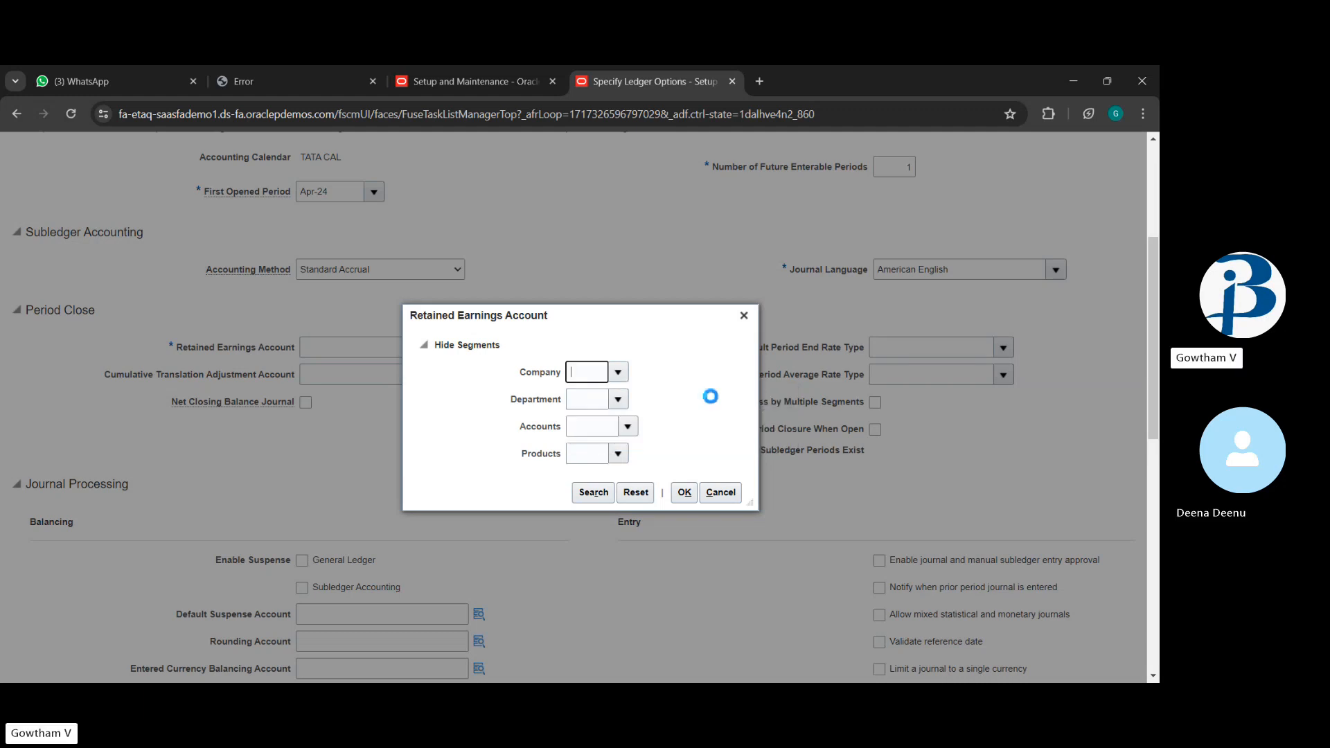
pyautogui.click(623, 406)
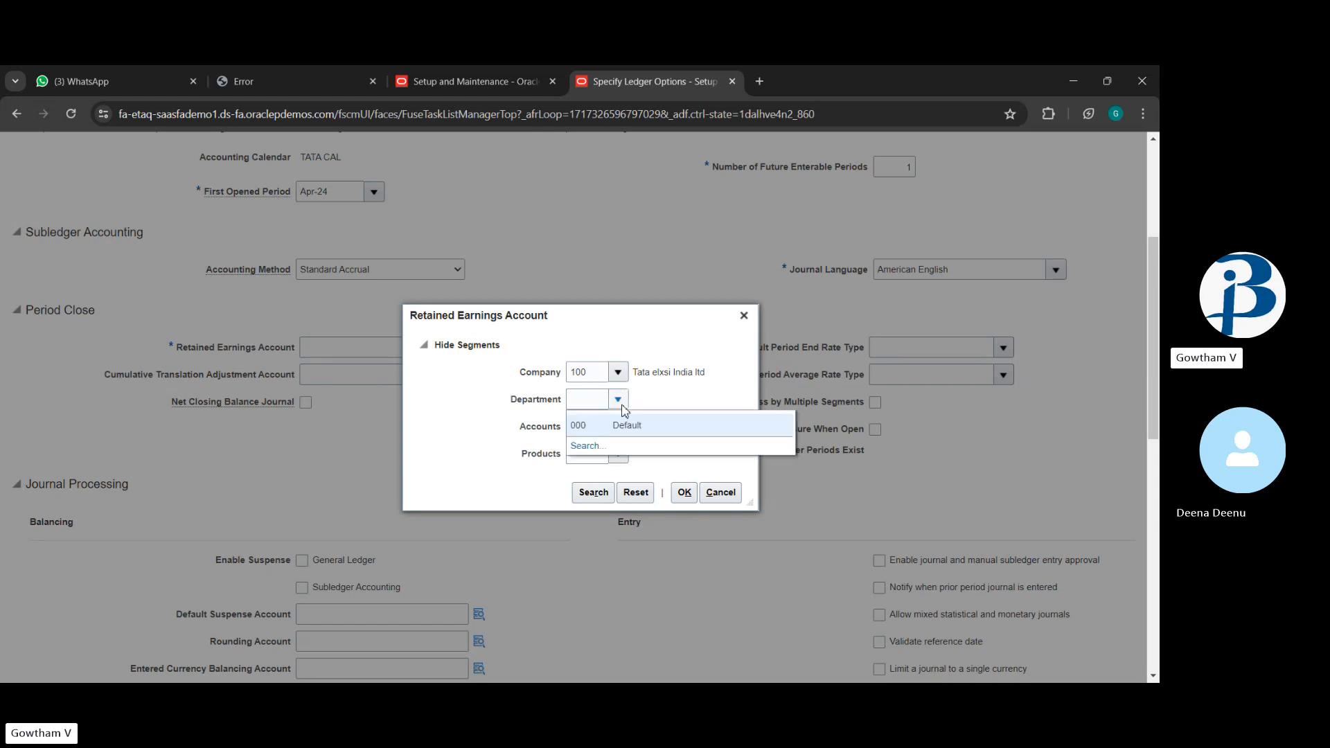
pyautogui.click(659, 427)
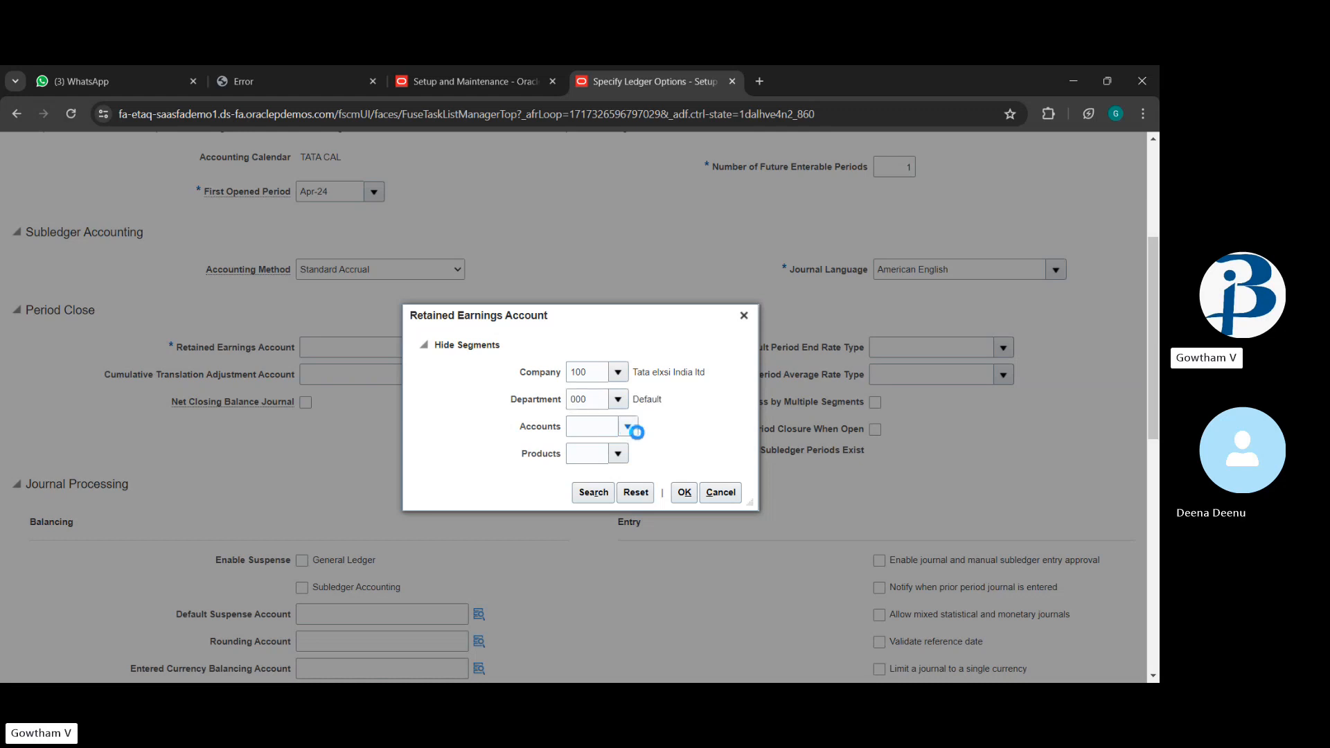
# Complete the Retained Earnings Account with account 11100 (Cash Account) and product 000 (Default), and confirm the combination.
pyautogui.click(636, 430)
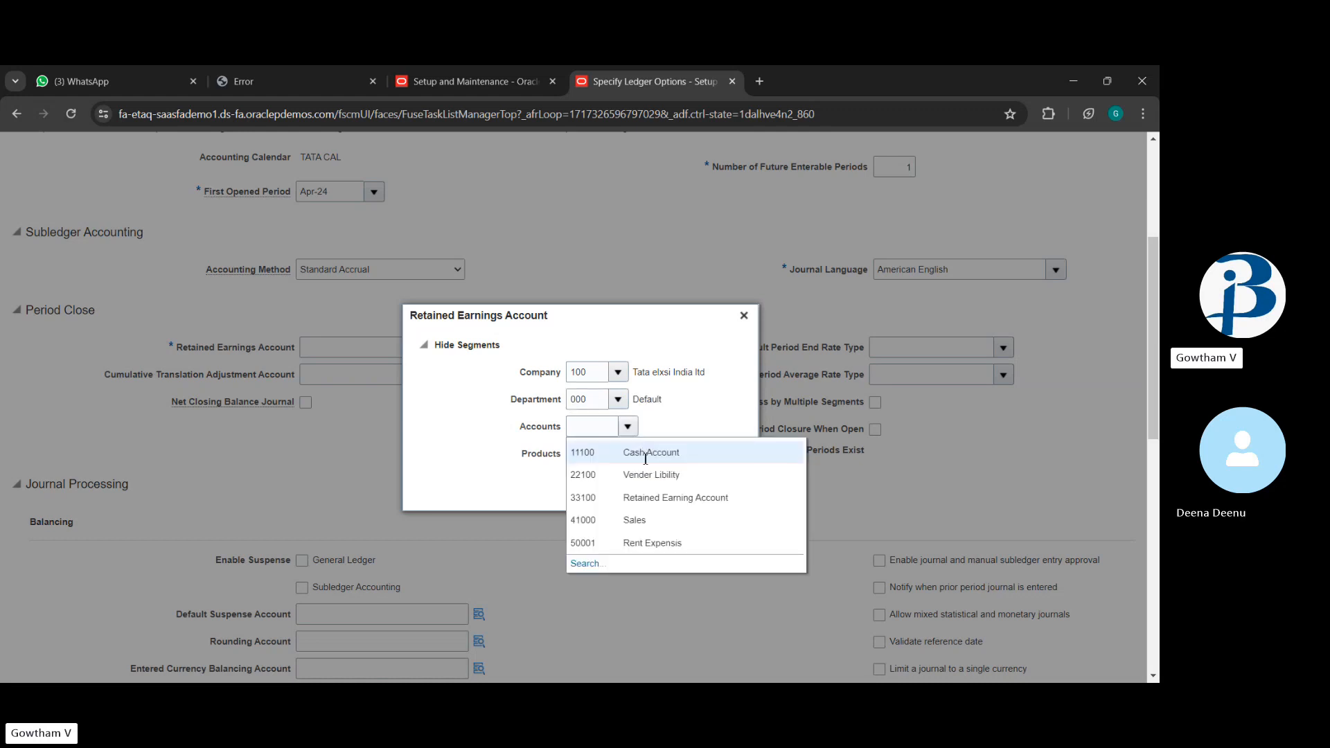
pyautogui.click(671, 455)
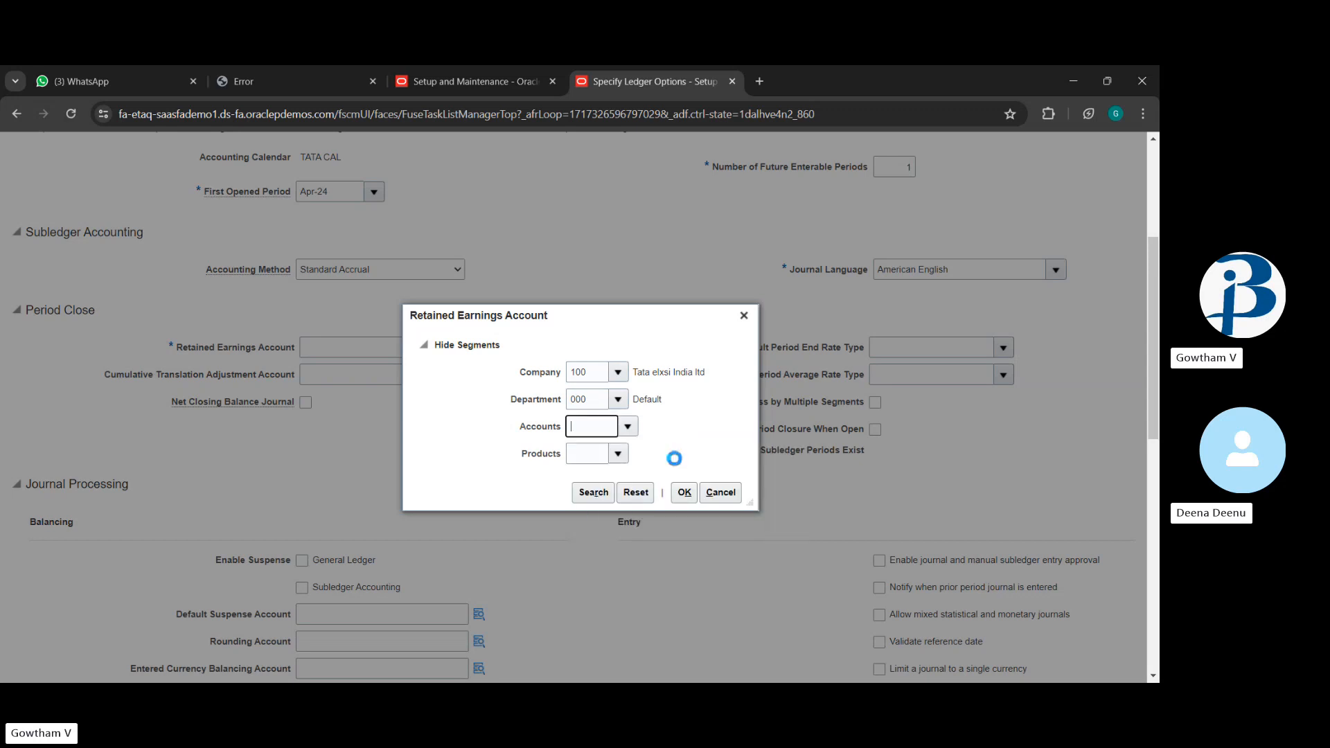
pyautogui.click(619, 454)
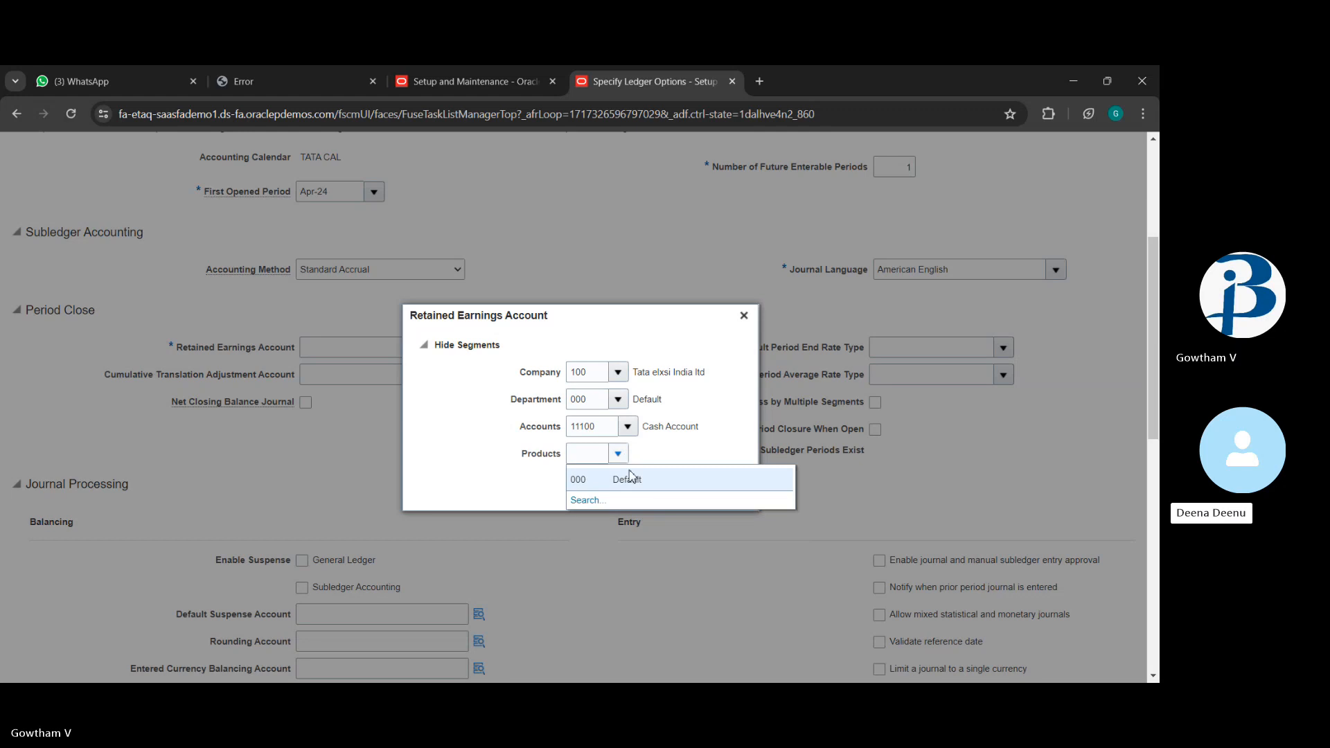
pyautogui.click(632, 478)
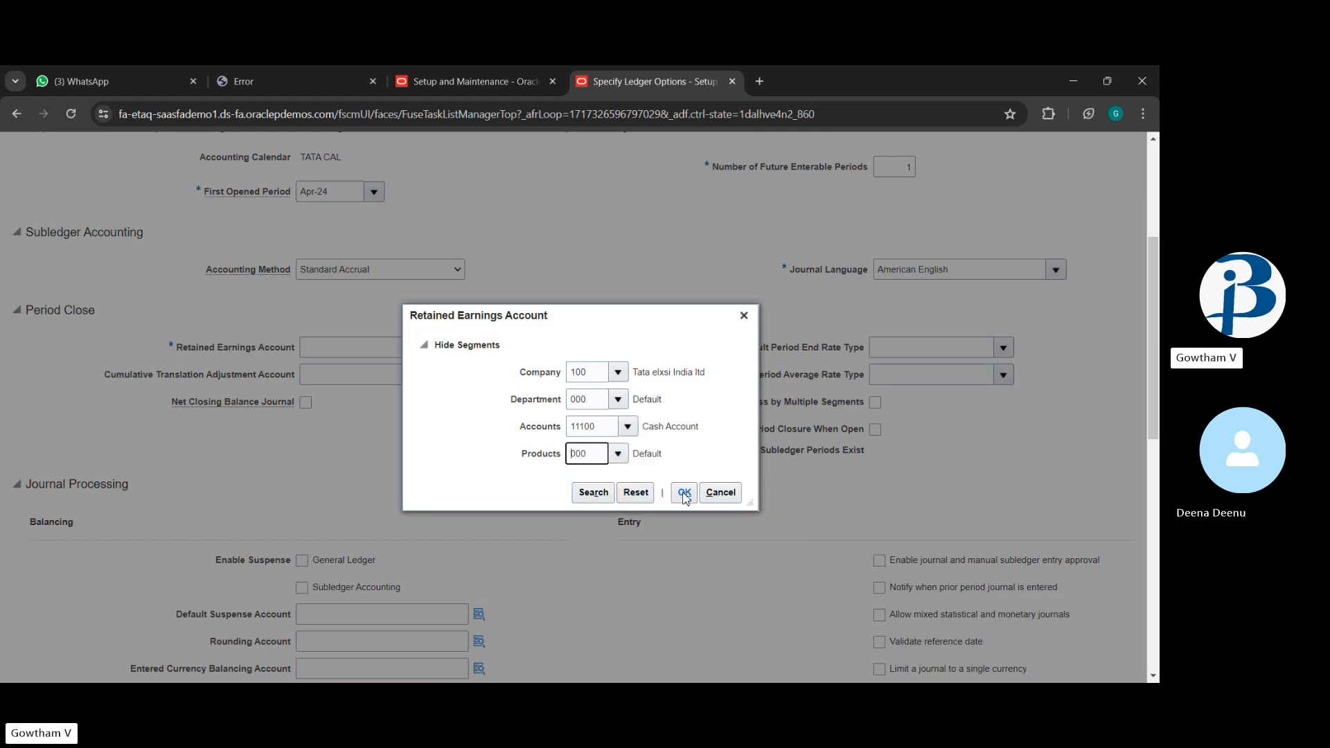
pyautogui.click(685, 494)
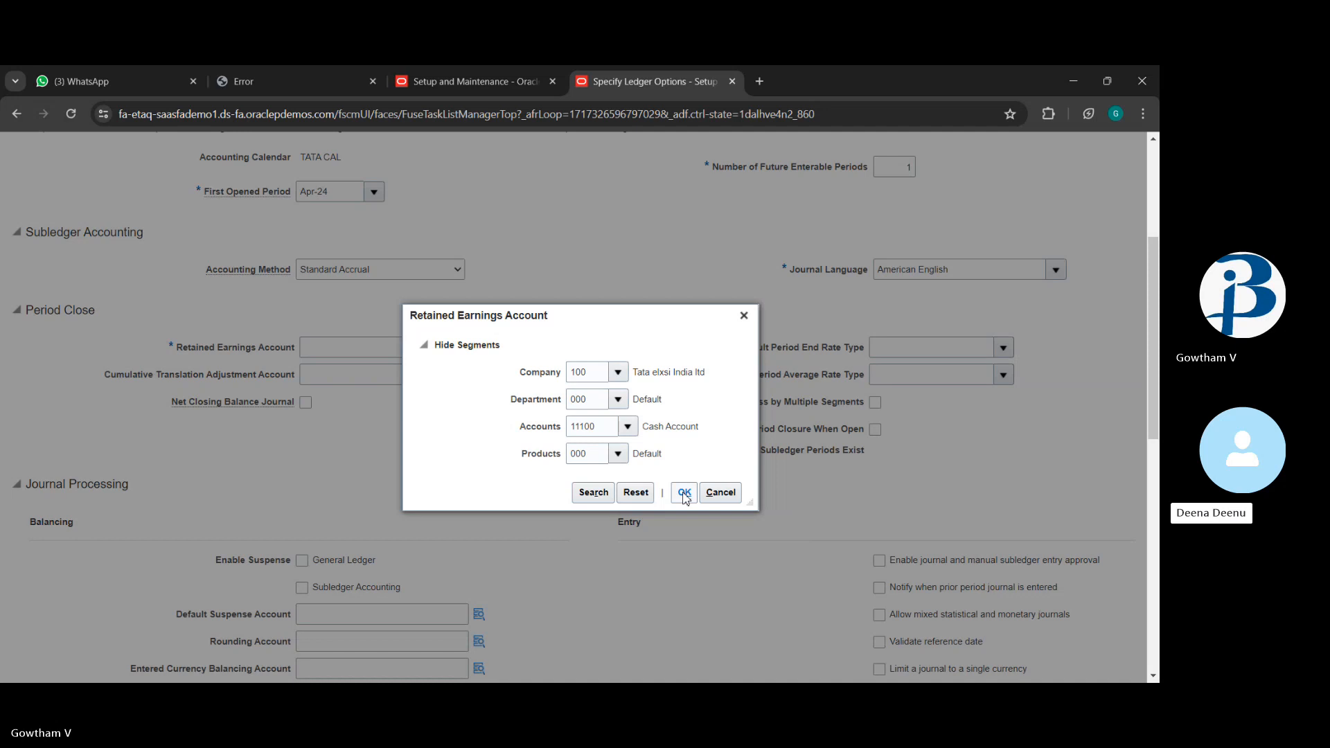
pyautogui.click(684, 494)
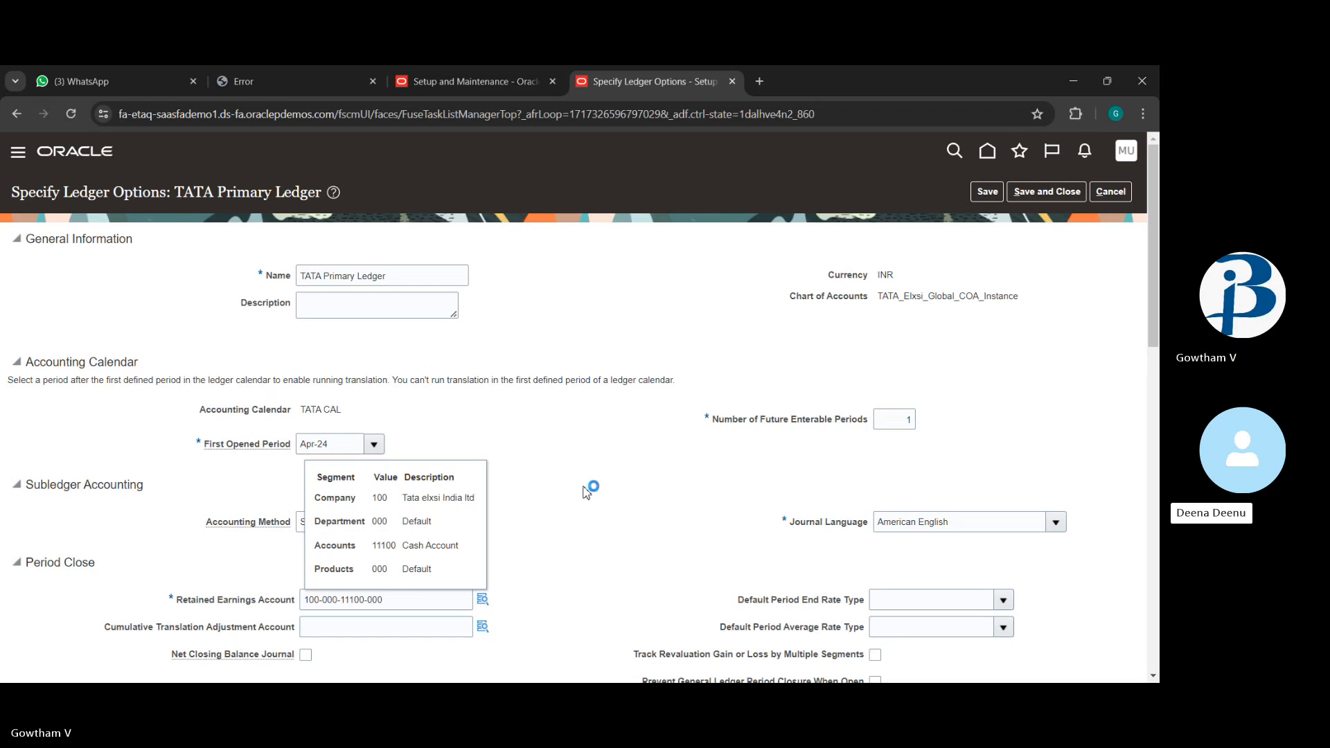
# Save and close the ledger options of TATA Primary Ledger.
pyautogui.scroll(-2, 603, 498)
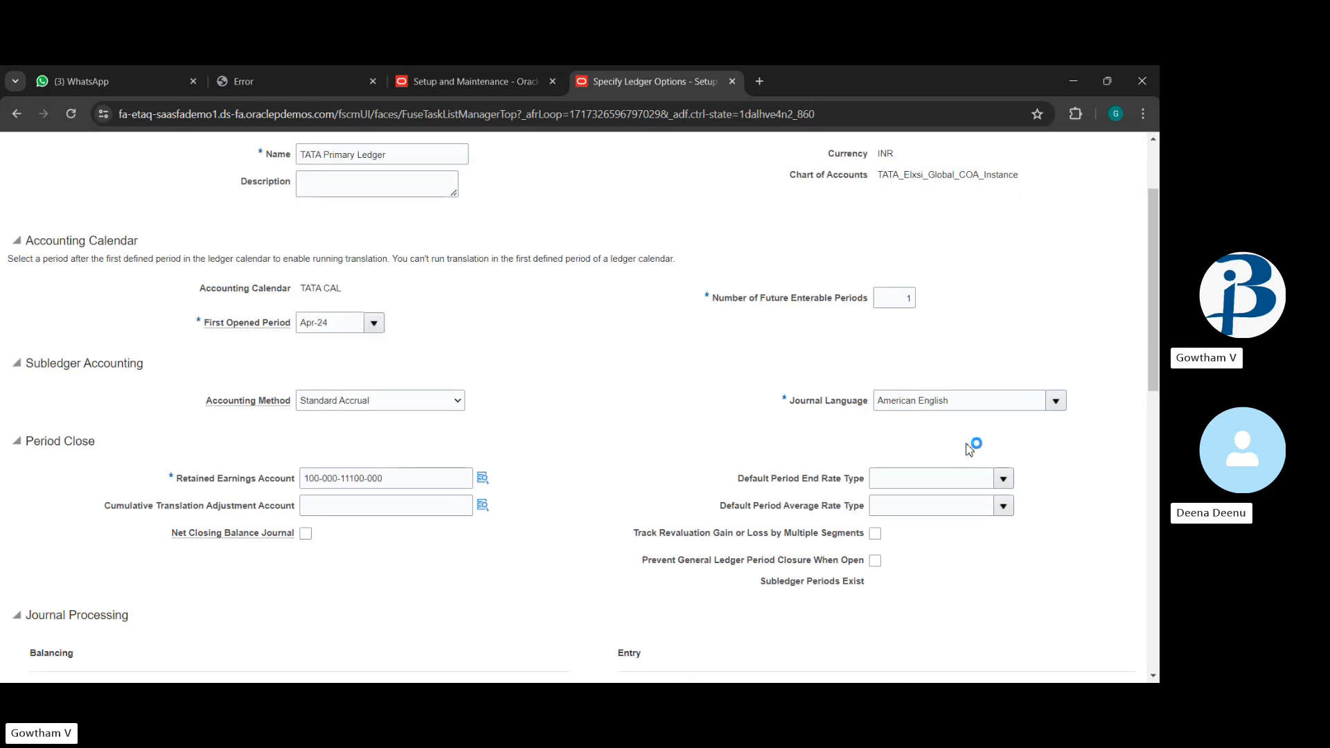
pyautogui.scroll(2, 968, 444)
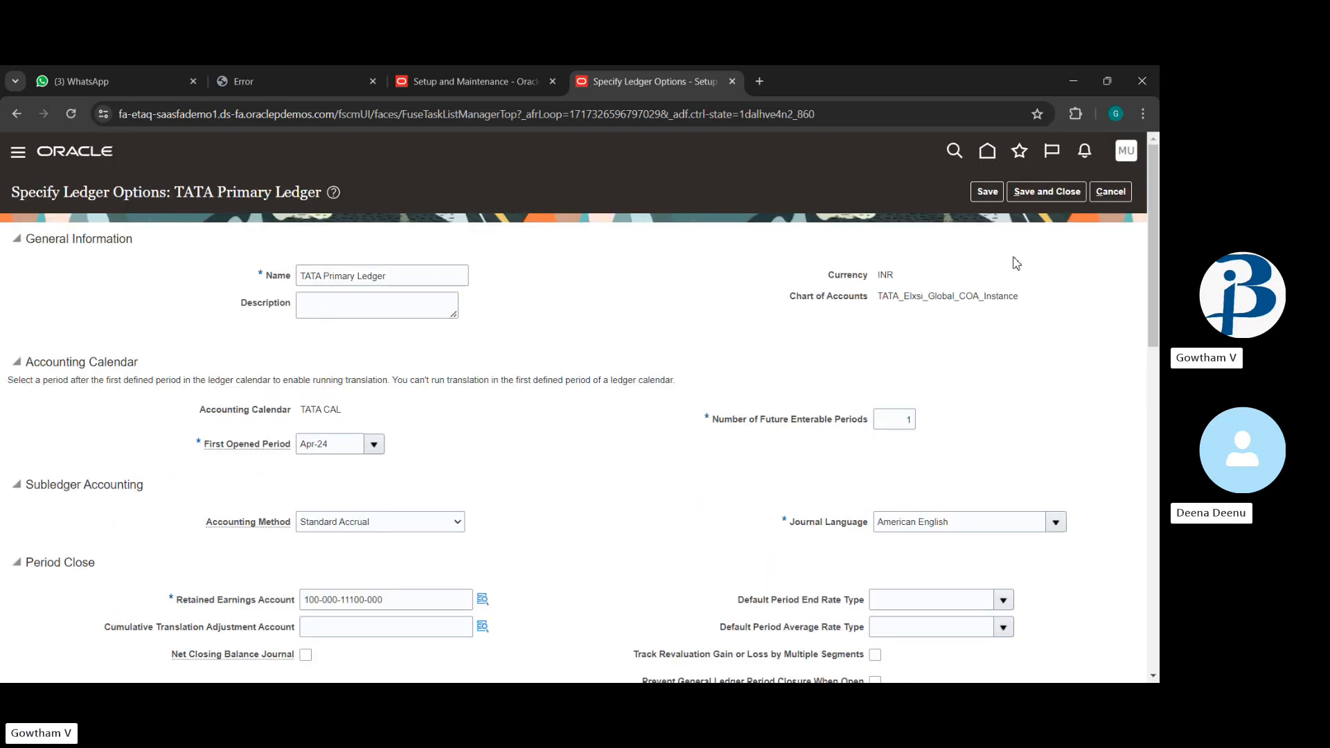
pyautogui.click(1039, 197)
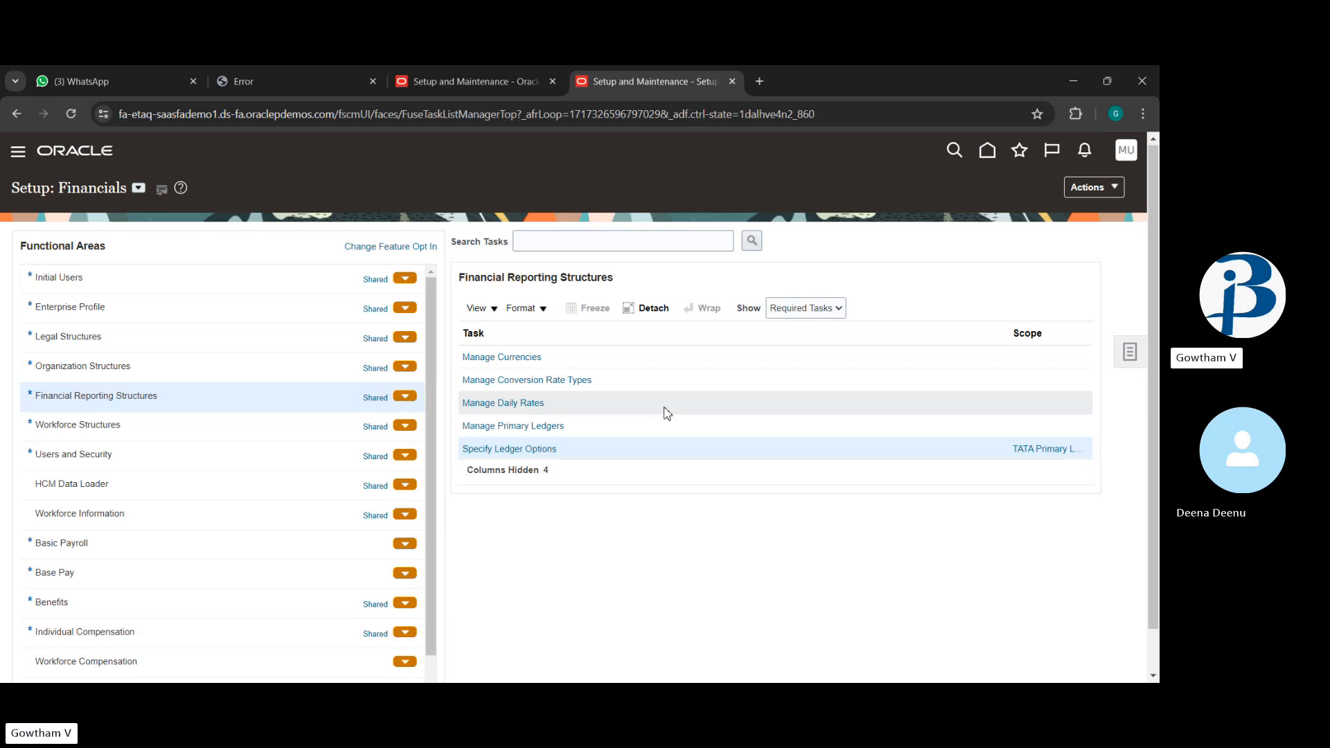
# Show all tasks of the Financial Reporting Structures functional area and look through the list.
pyautogui.click(796, 328)
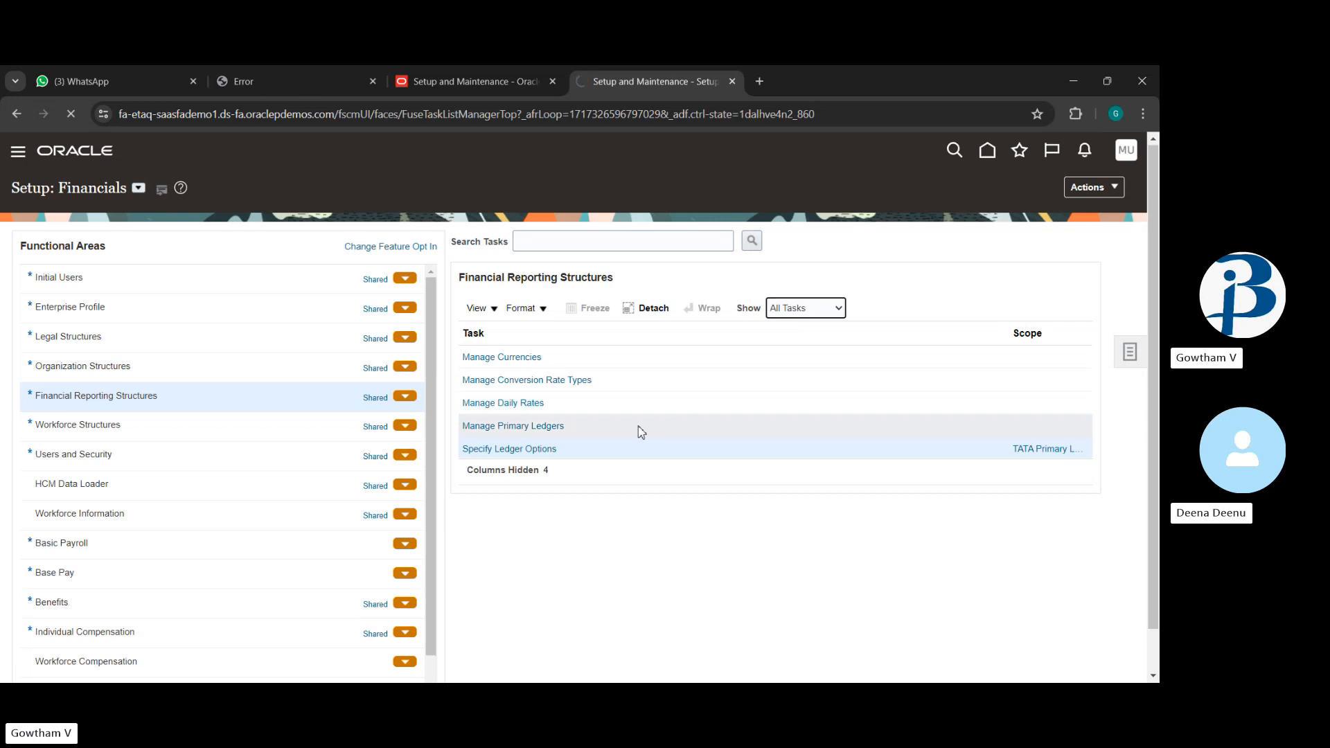
pyautogui.click(247, 375)
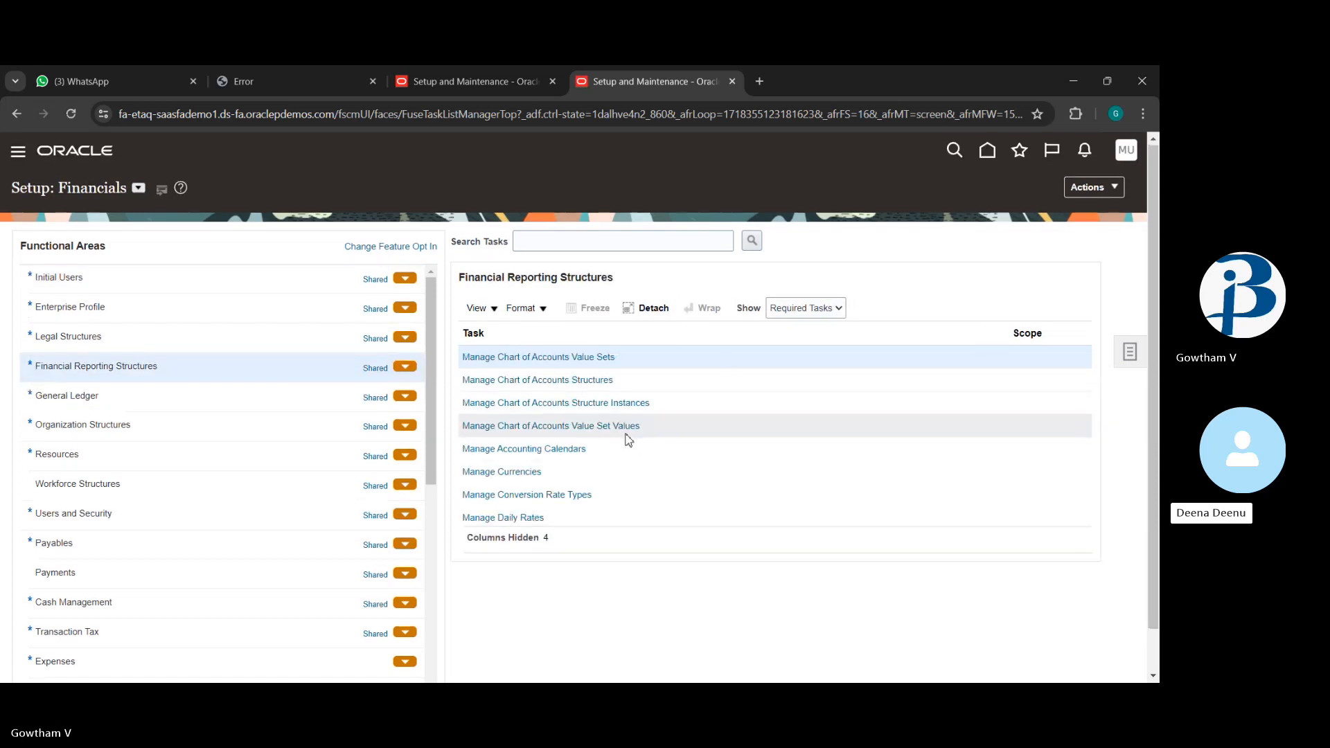
pyautogui.click(815, 318)
pyautogui.click(809, 325)
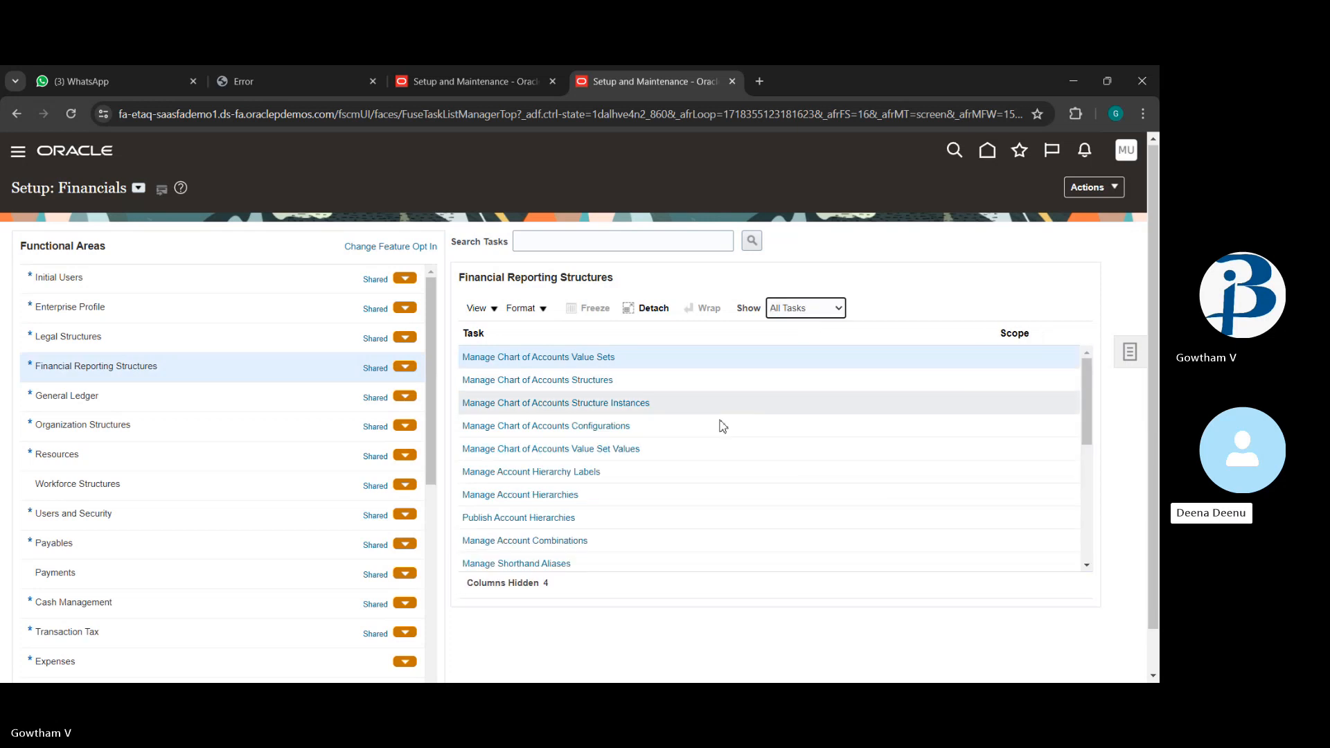
pyautogui.scroll(-5, 705, 441)
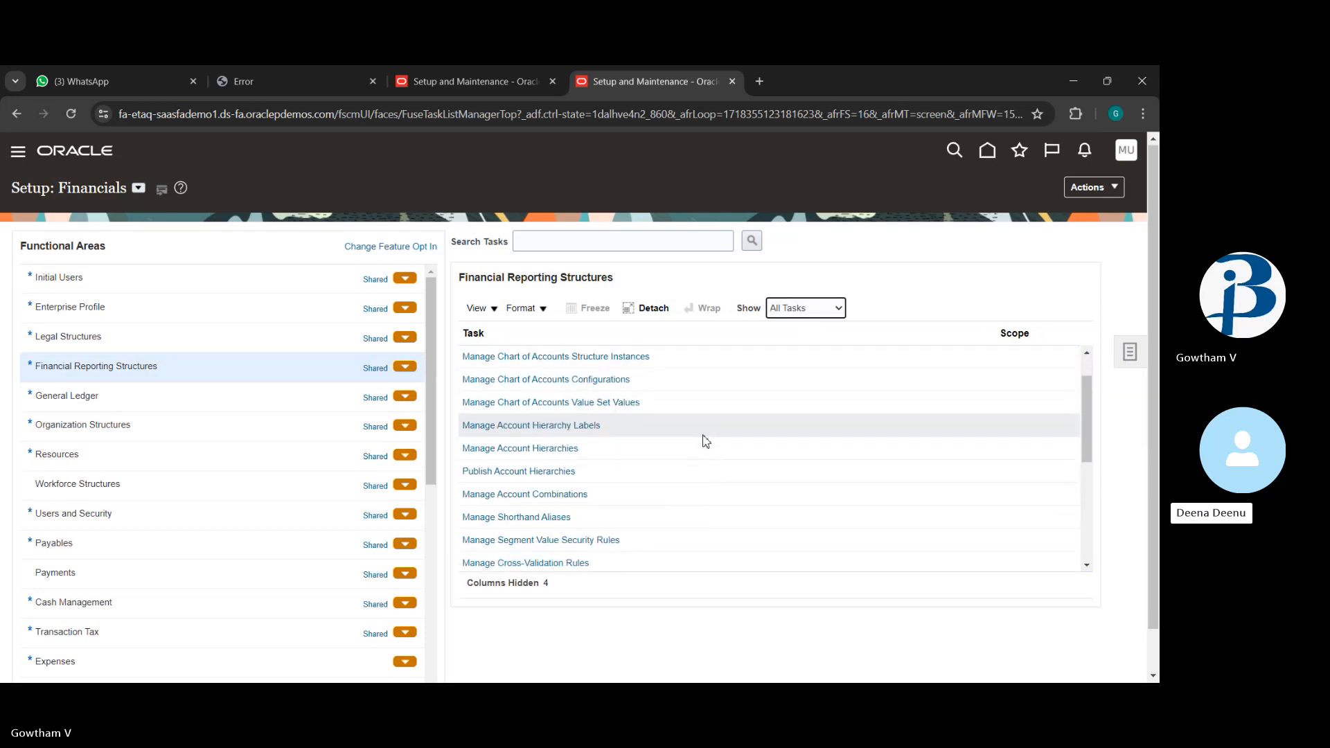
pyautogui.scroll(-4, 705, 441)
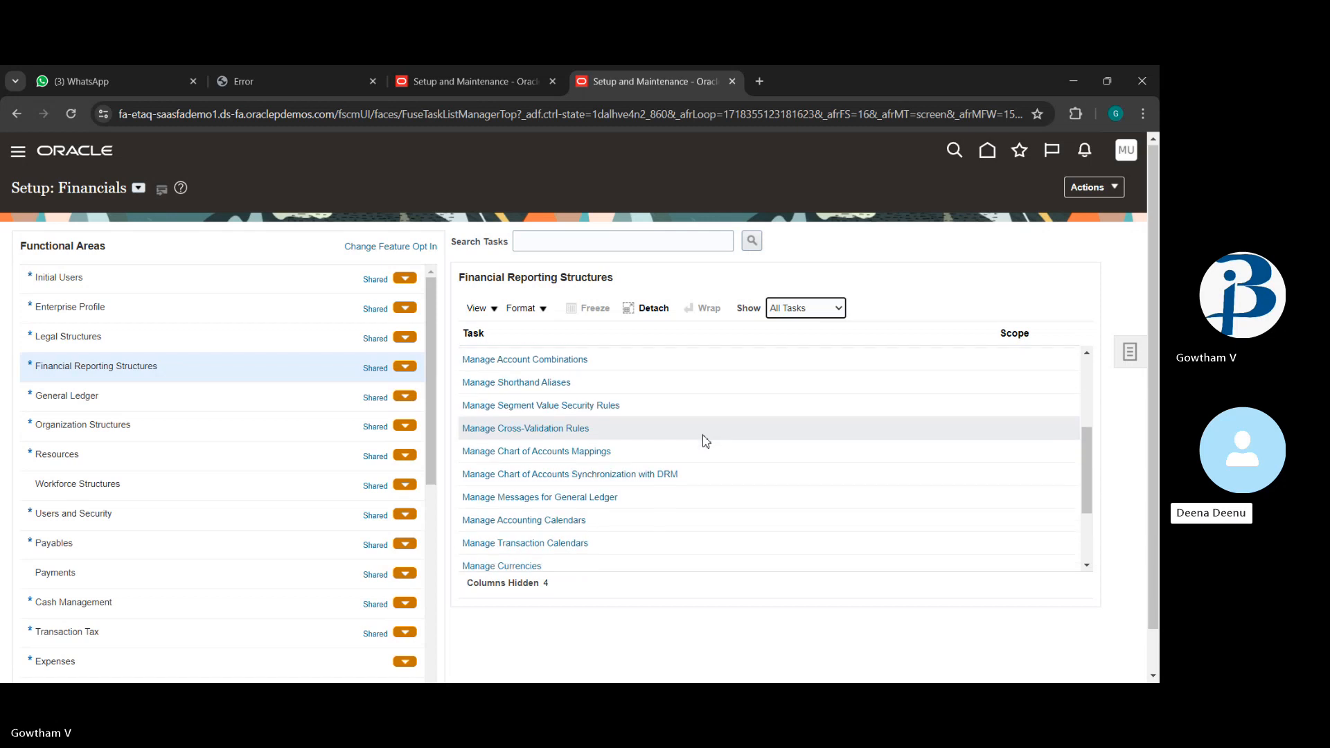
pyautogui.scroll(-2, 705, 442)
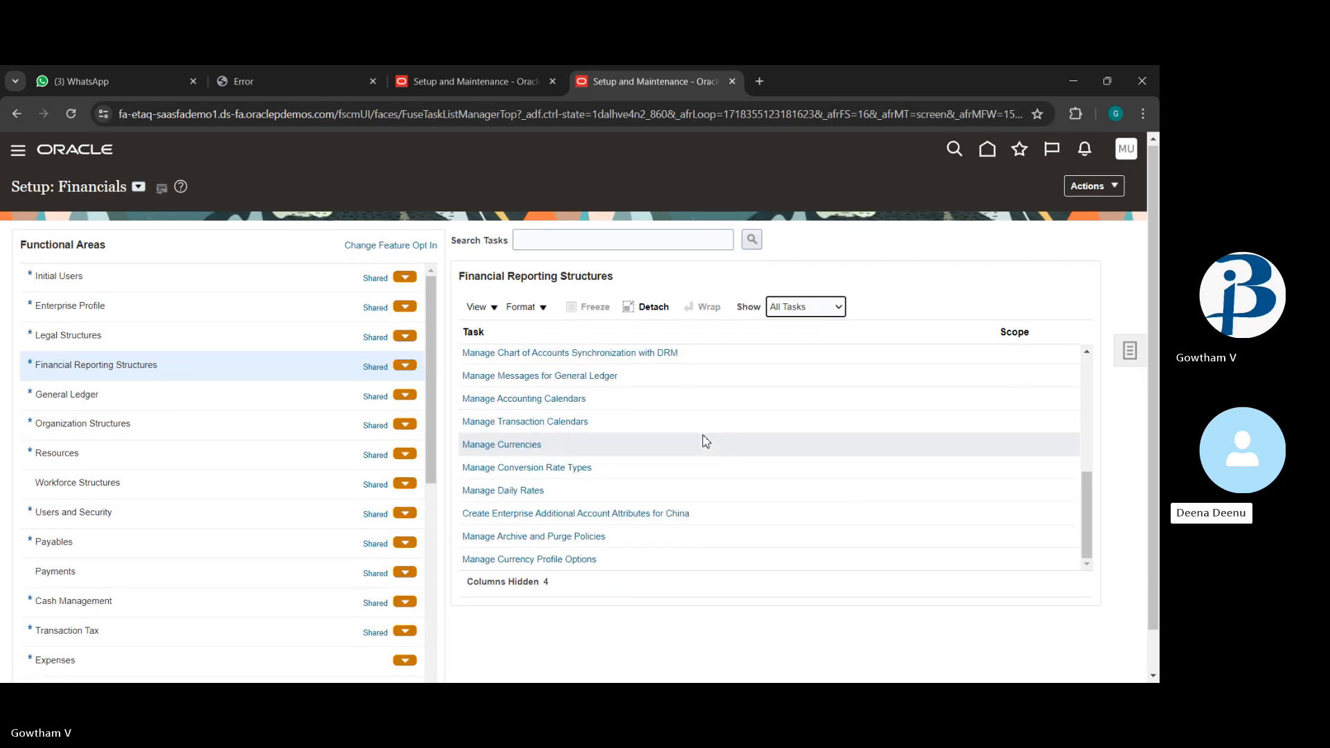
pyautogui.scroll(10, 706, 441)
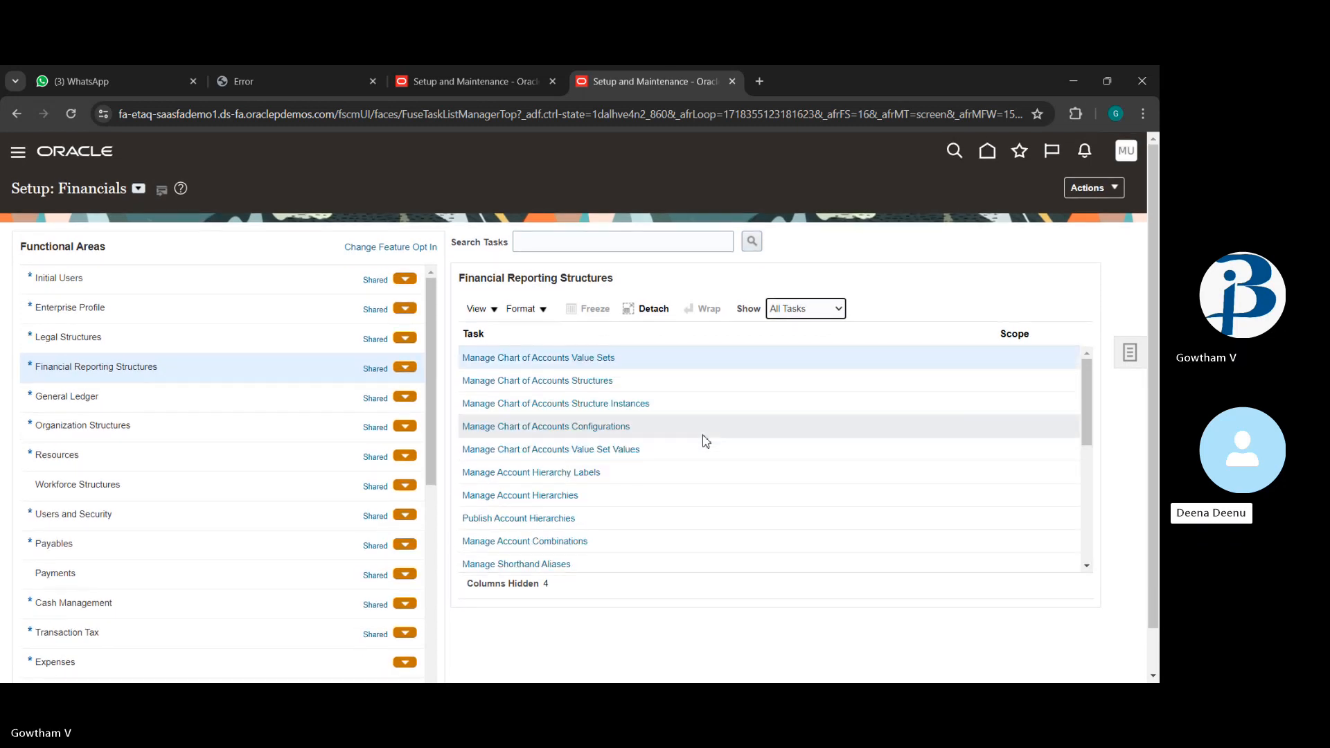
# Open the scope selection for Open First Period under General Ledger and go to selecting and adding a primary ledger.
pyautogui.click(236, 398)
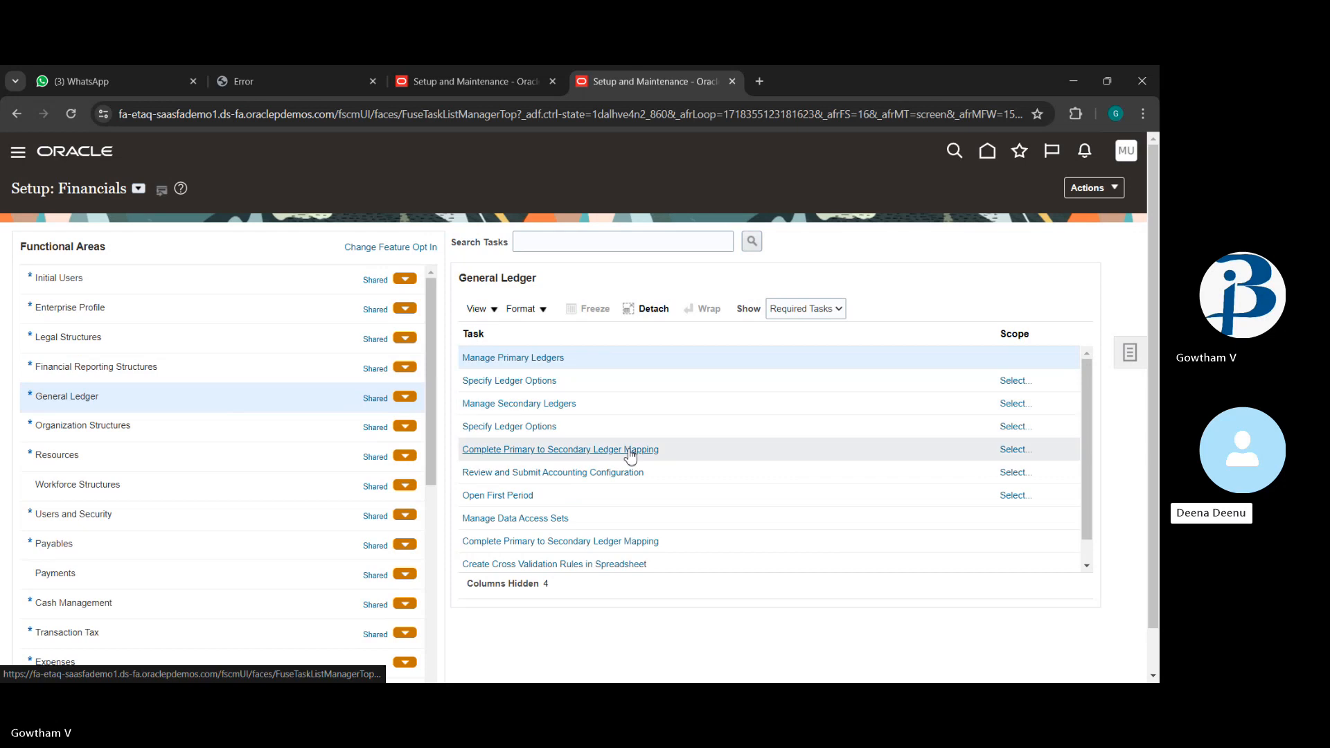
pyautogui.scroll(-1, 547, 451)
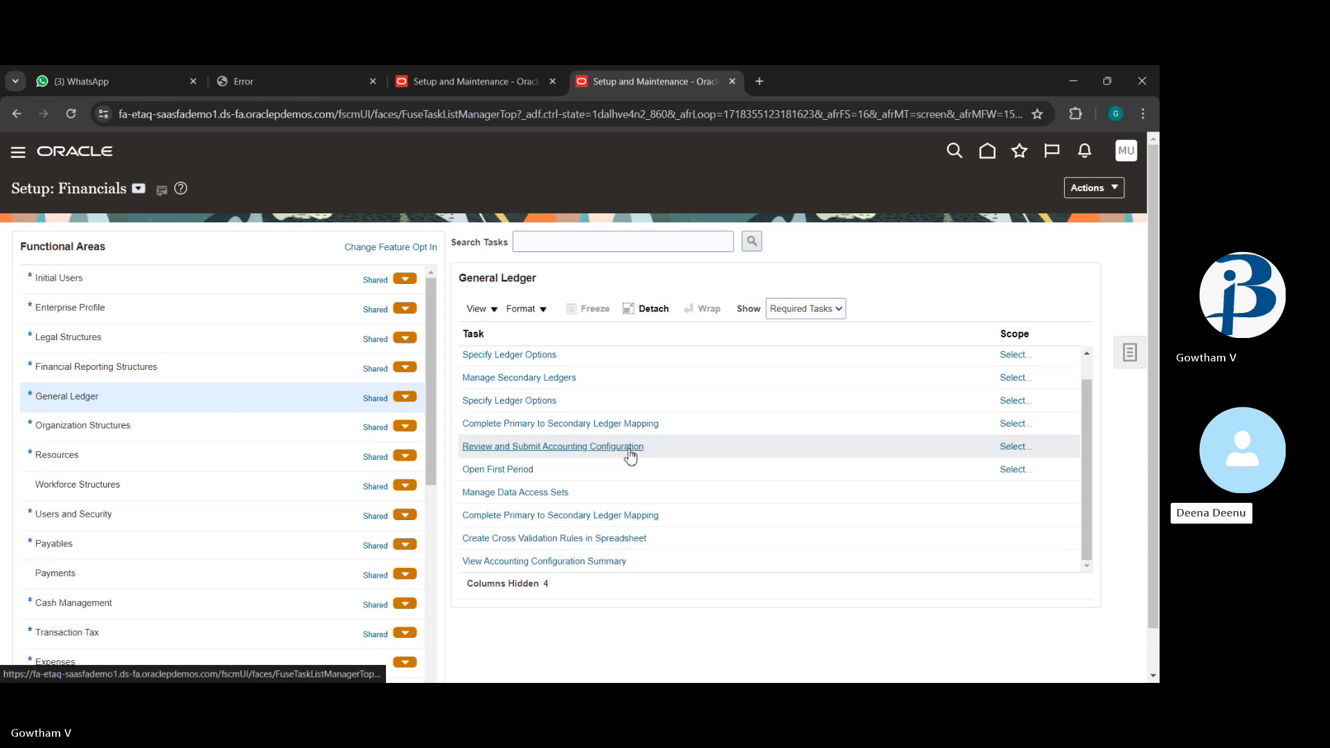
pyautogui.click(522, 471)
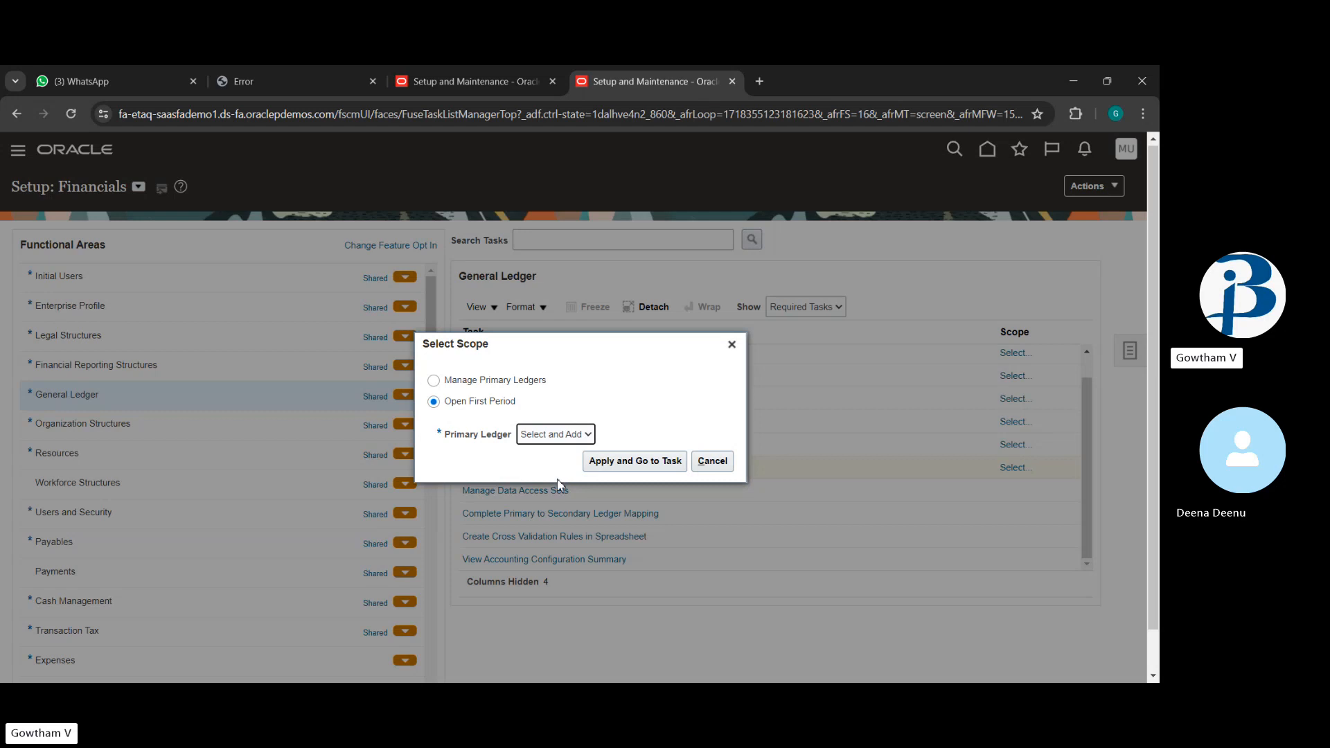
pyautogui.click(602, 468)
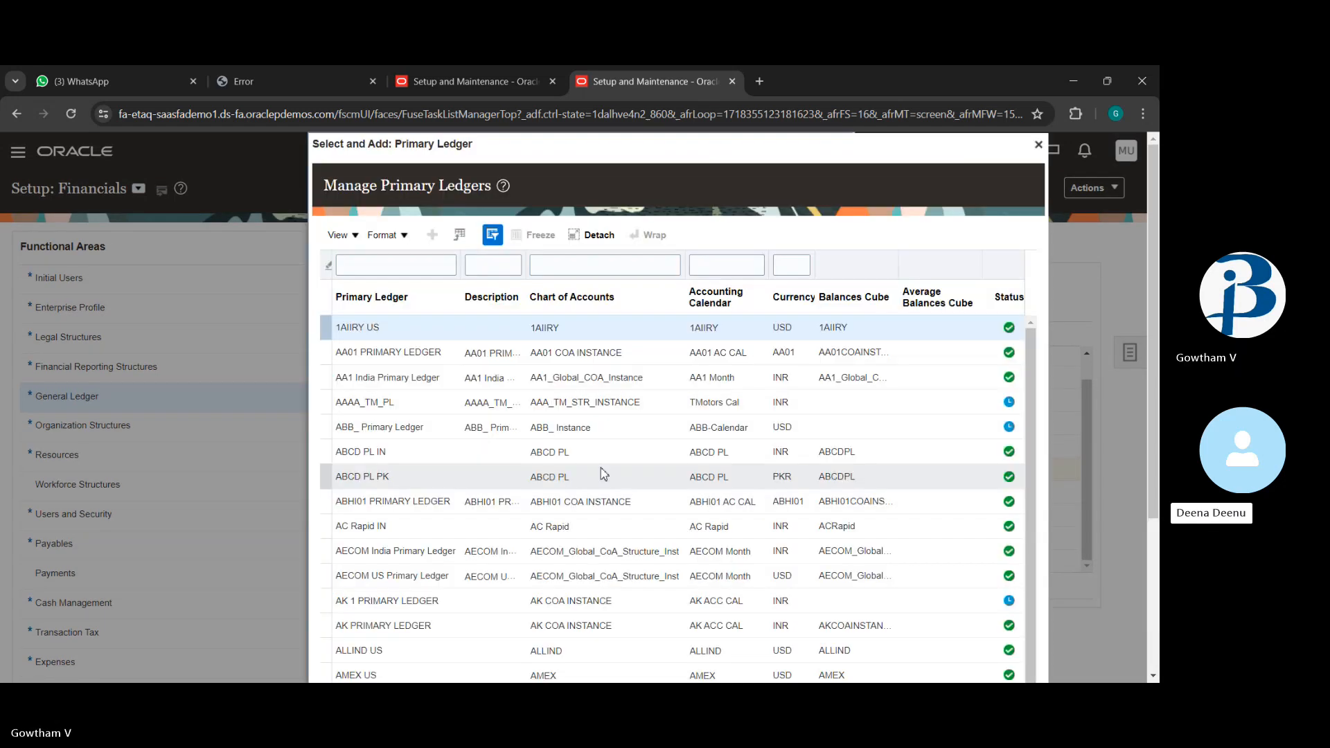
# Filter the primary ledgers by "tata", save TATA Primary Ledger as the Open First Period scope, and cancel the process submission.
pyautogui.click(411, 269)
pyautogui.write('tata')
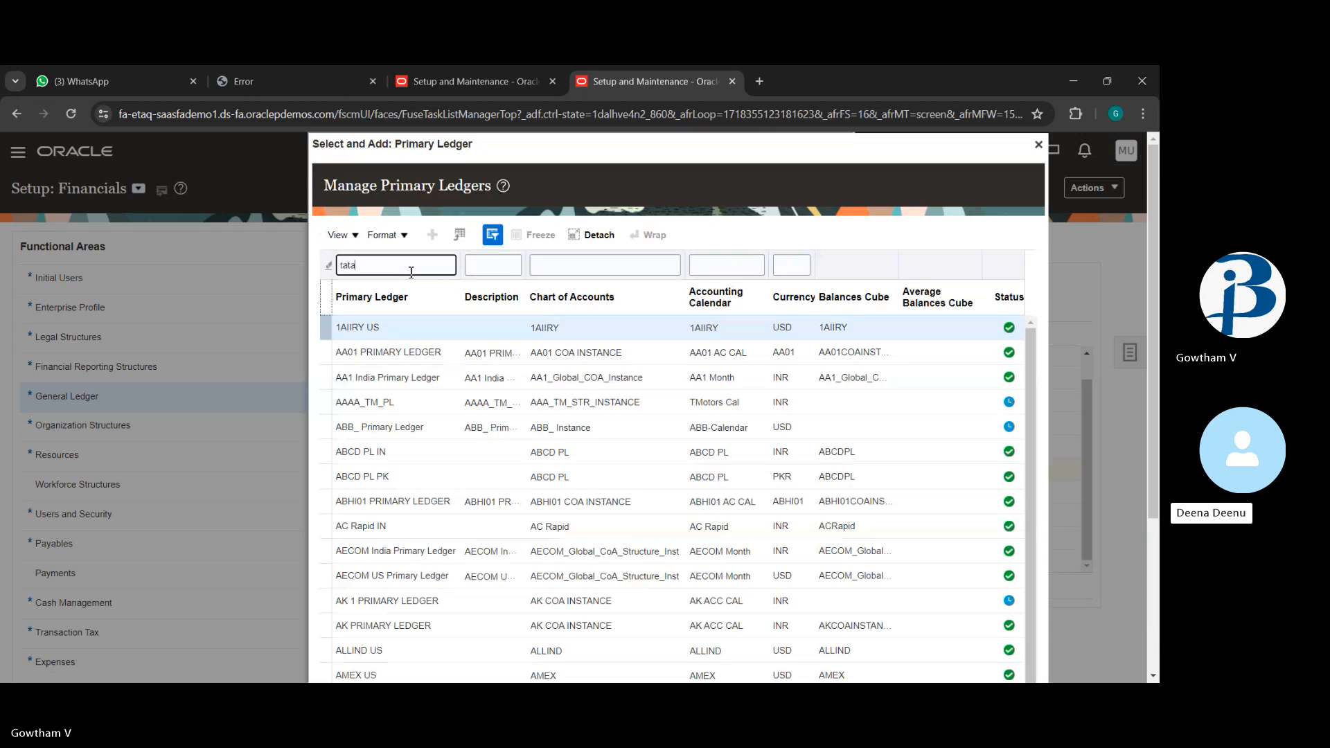
pyautogui.press('Return')
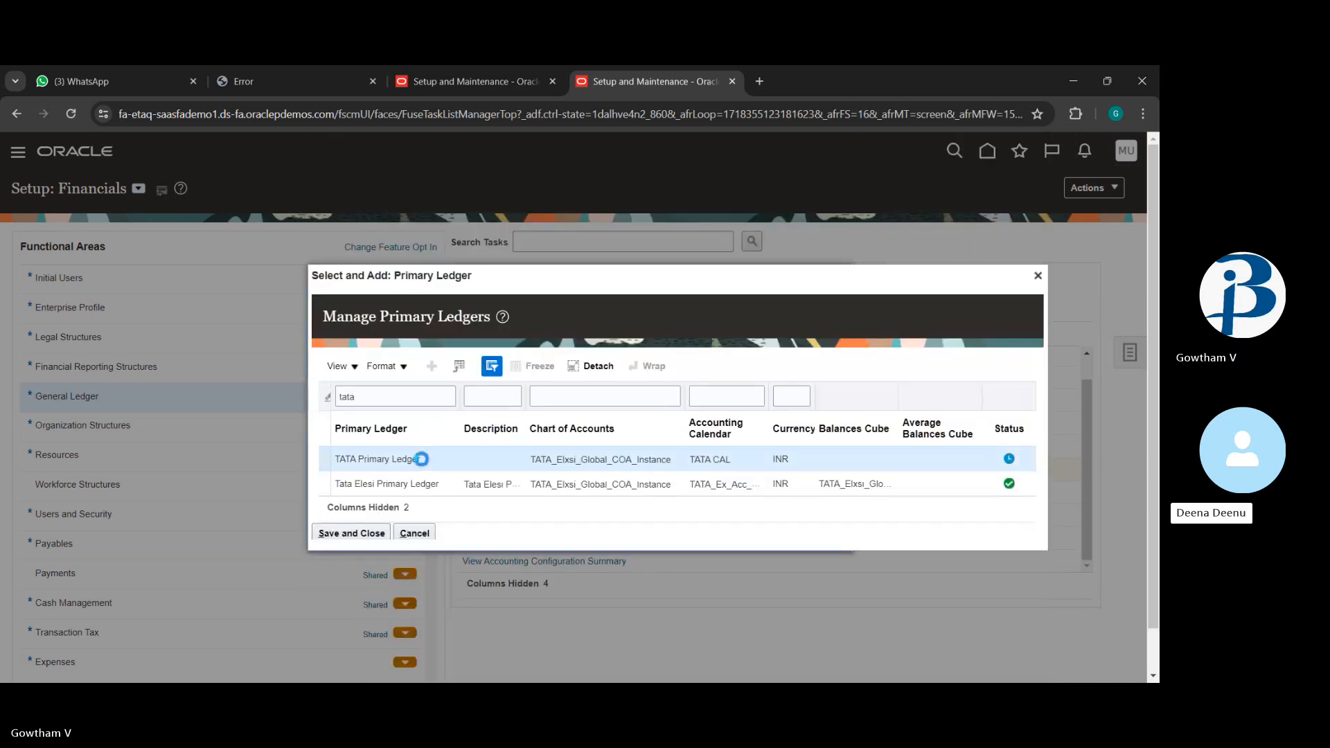
pyautogui.click(378, 532)
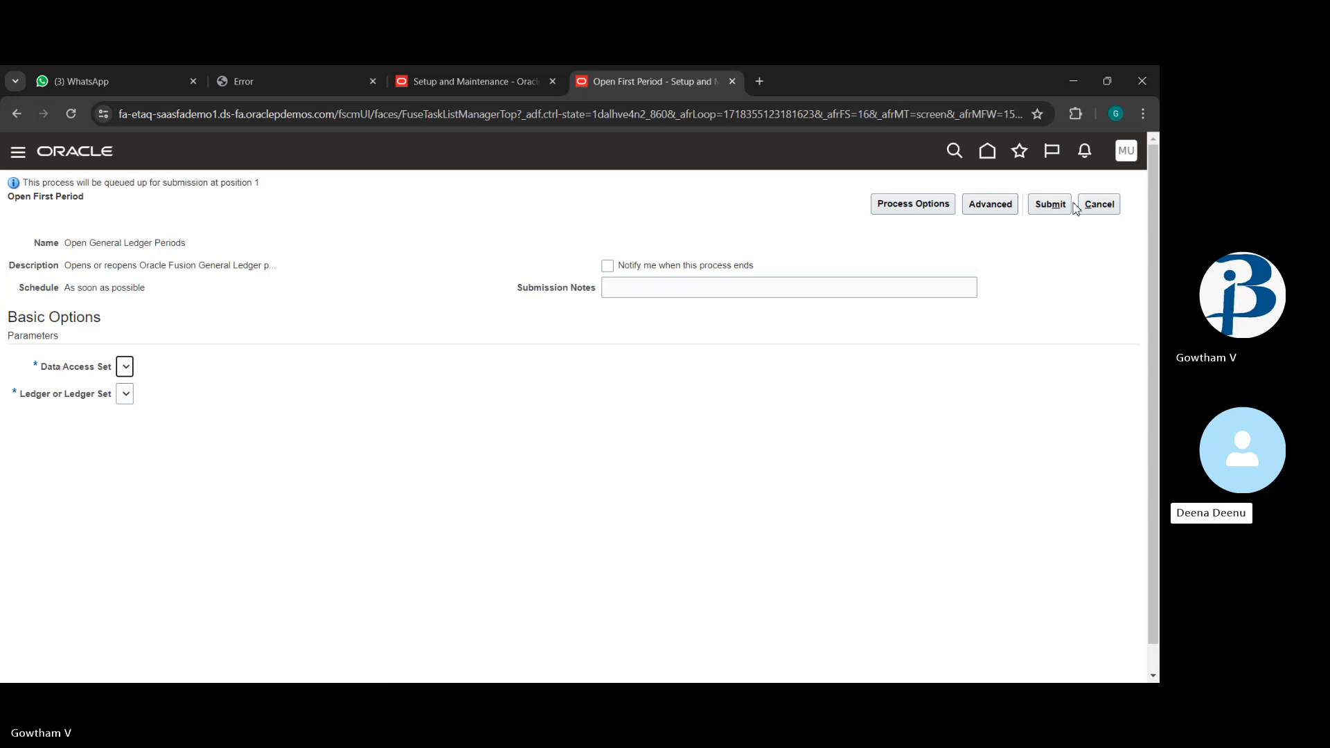
pyautogui.click(1102, 205)
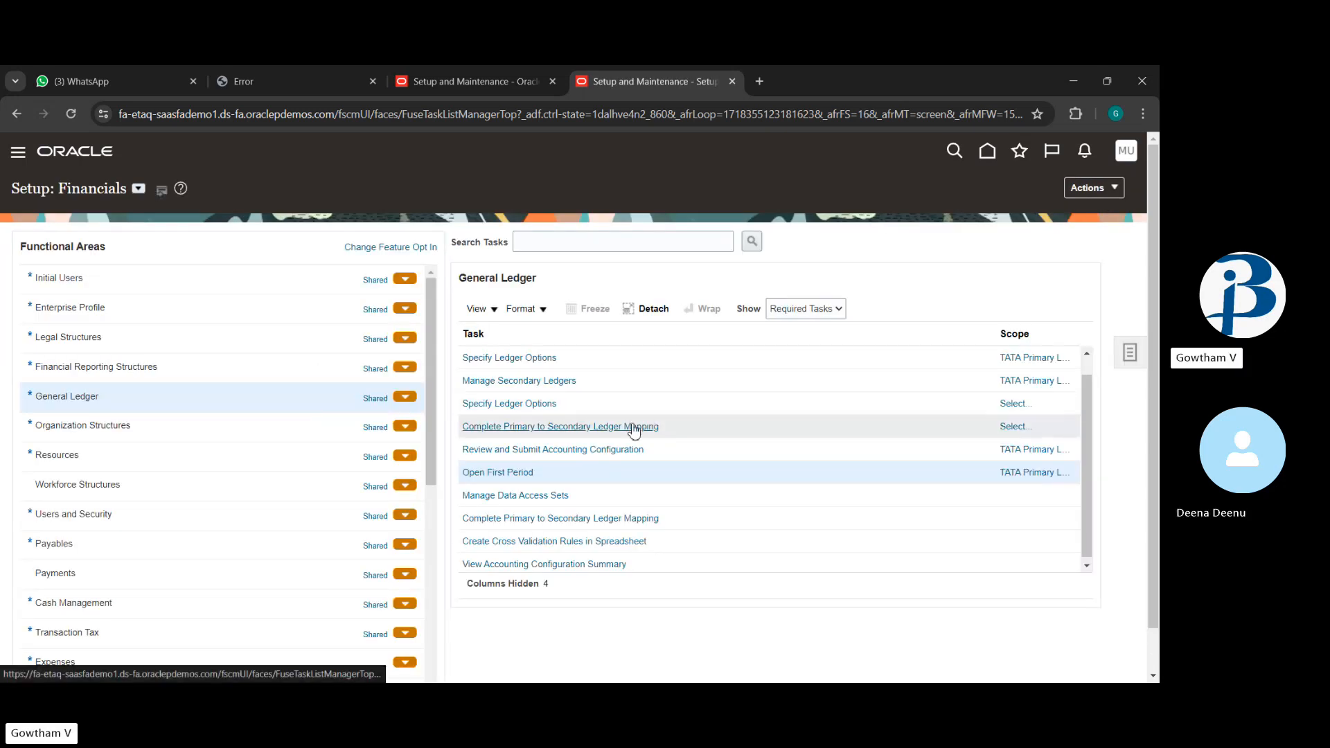
# Create and save the data access set TATA DATA SET with chart of accounts TATA_Elxsi_Global_COA_Instance and accounting calendar TATA CAL.
pyautogui.click(548, 497)
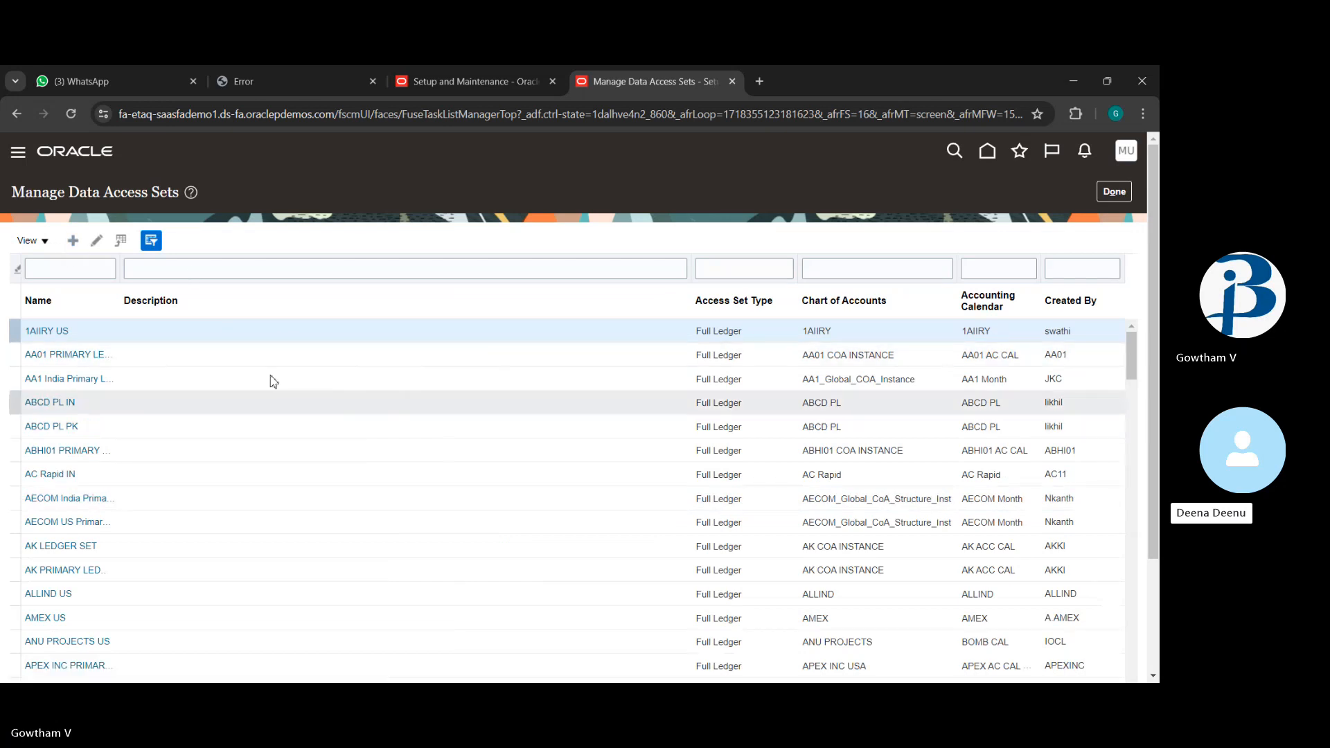
pyautogui.click(314, 240)
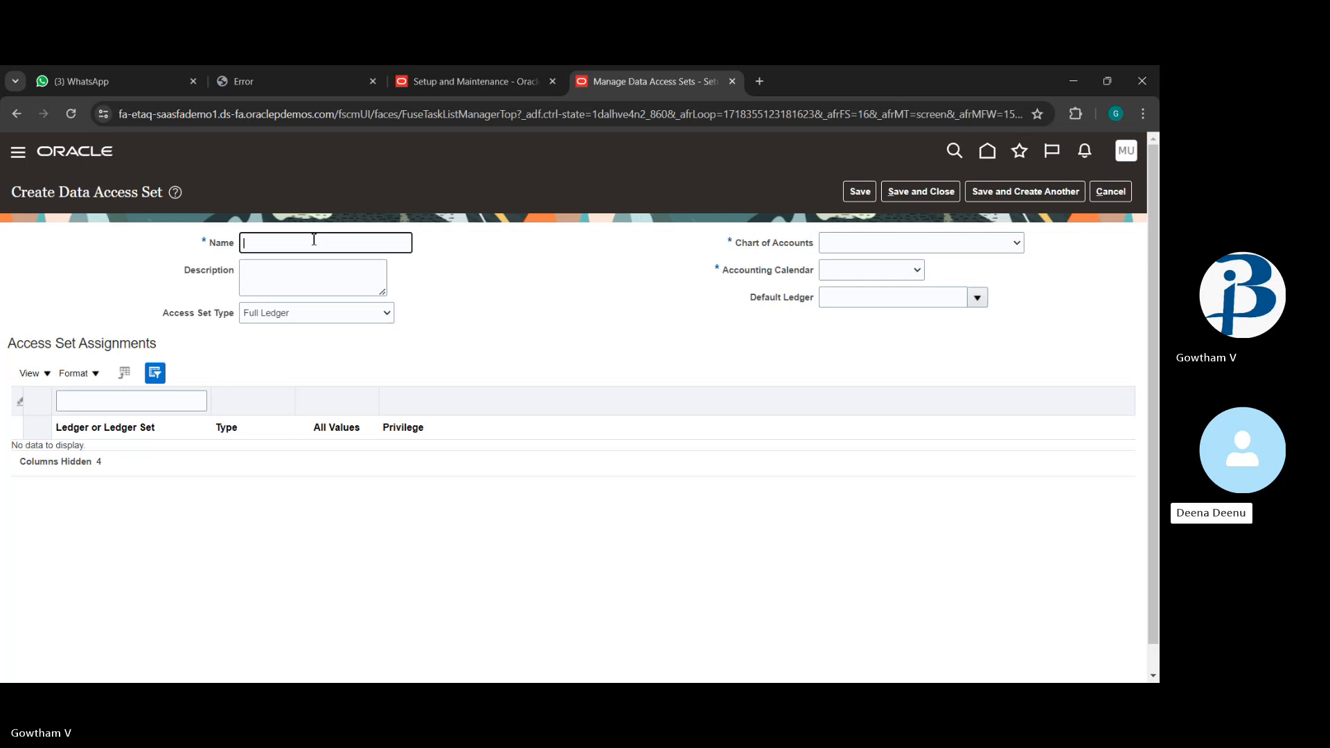
pyautogui.write('TATA DATA SET')
pyautogui.click(978, 245)
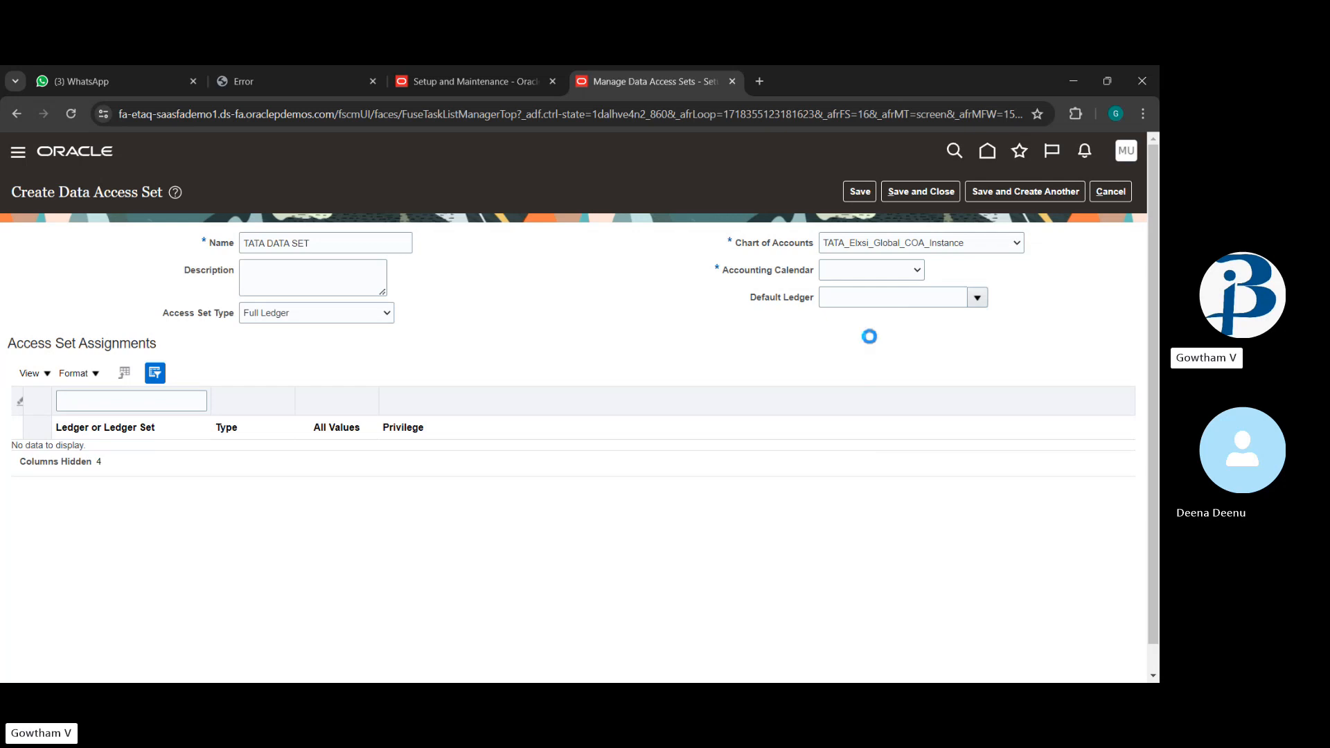
pyautogui.click(977, 298)
pyautogui.click(918, 297)
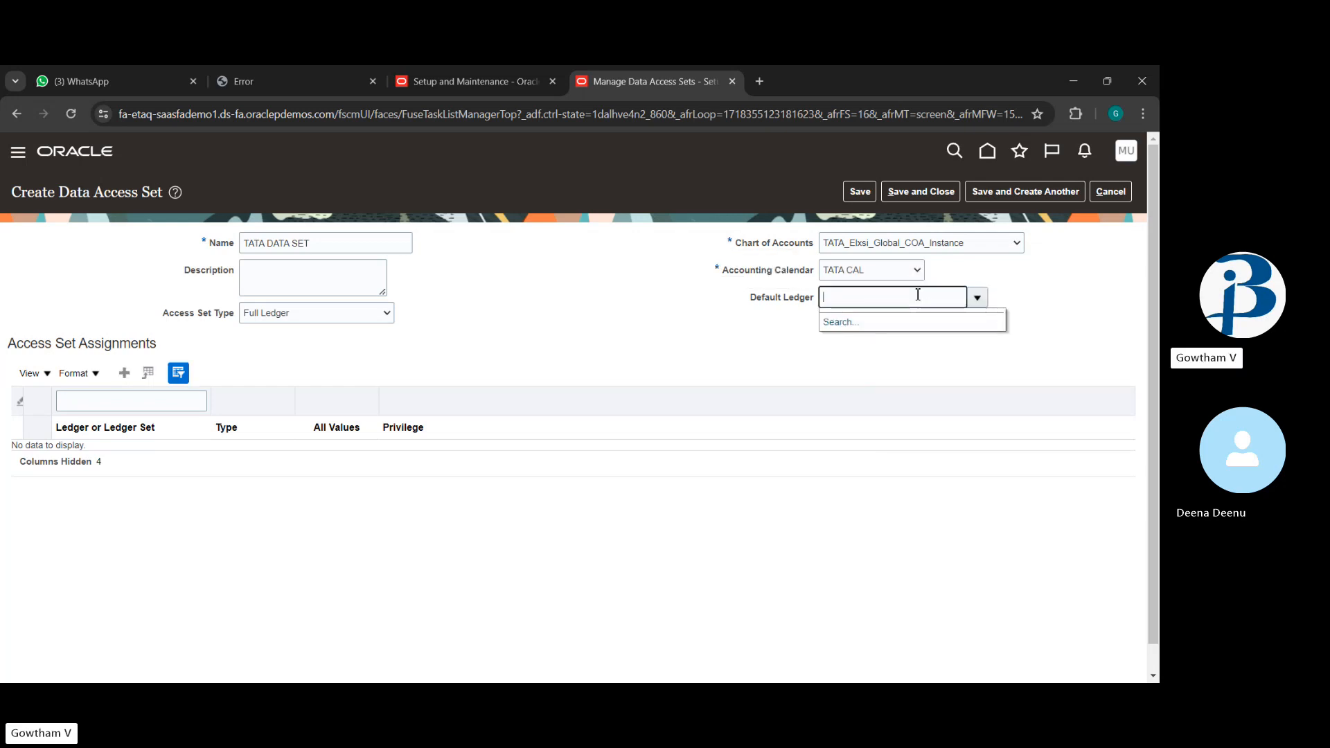
pyautogui.click(929, 198)
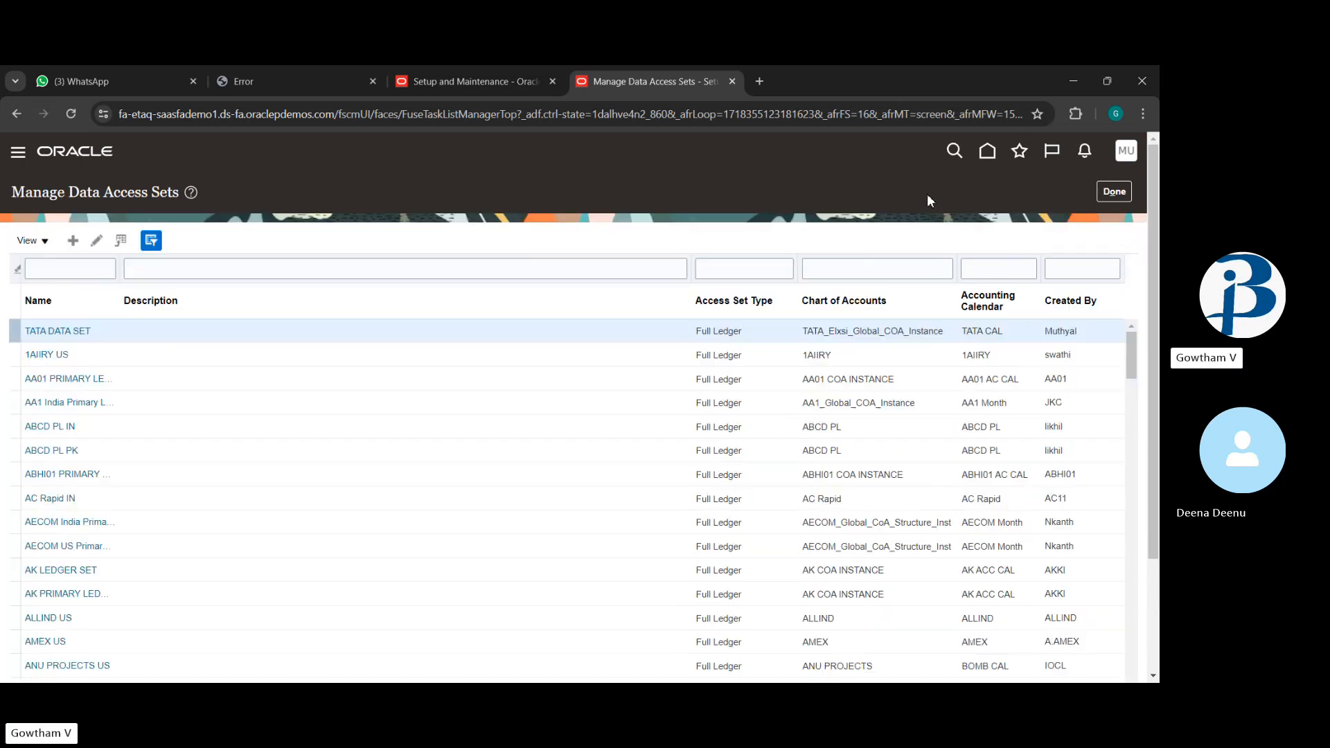
pyautogui.click(1126, 187)
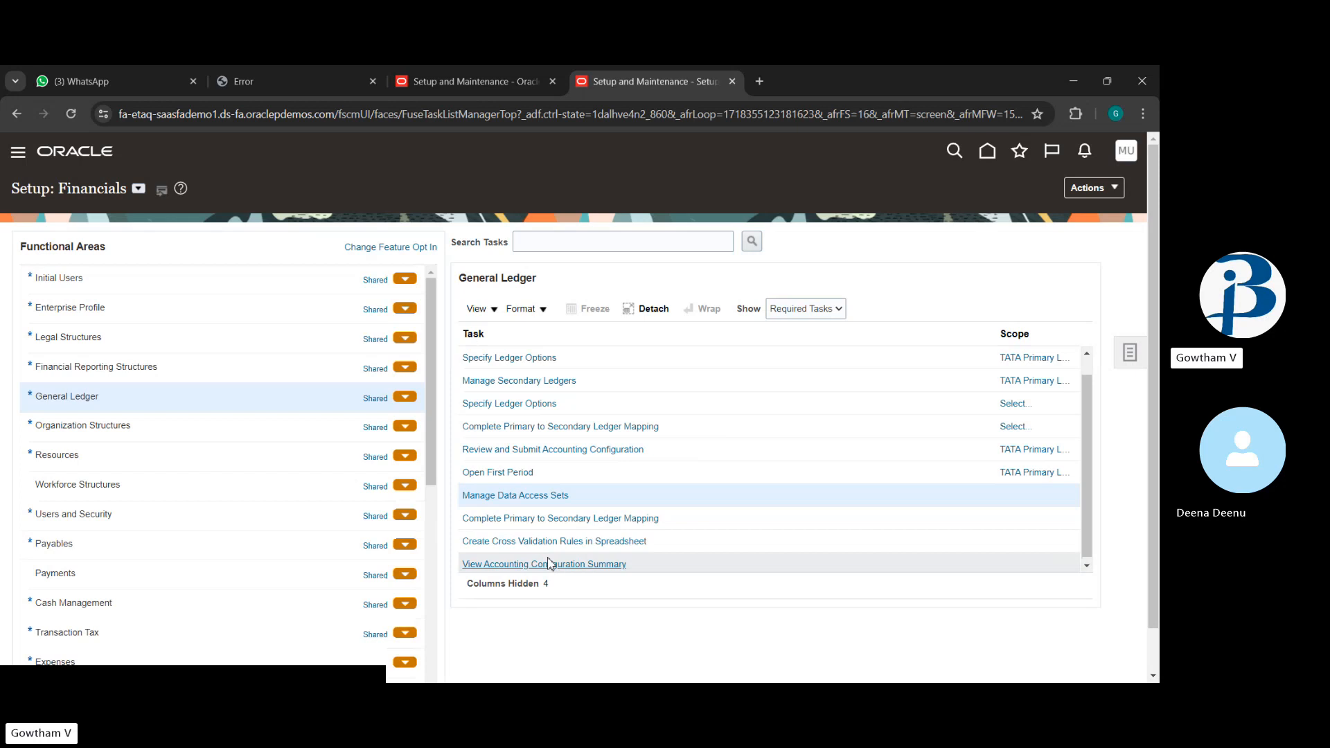
# Check the data access set and ledger parameters of the Open First Period process, and cancel its submission.
pyautogui.click(525, 472)
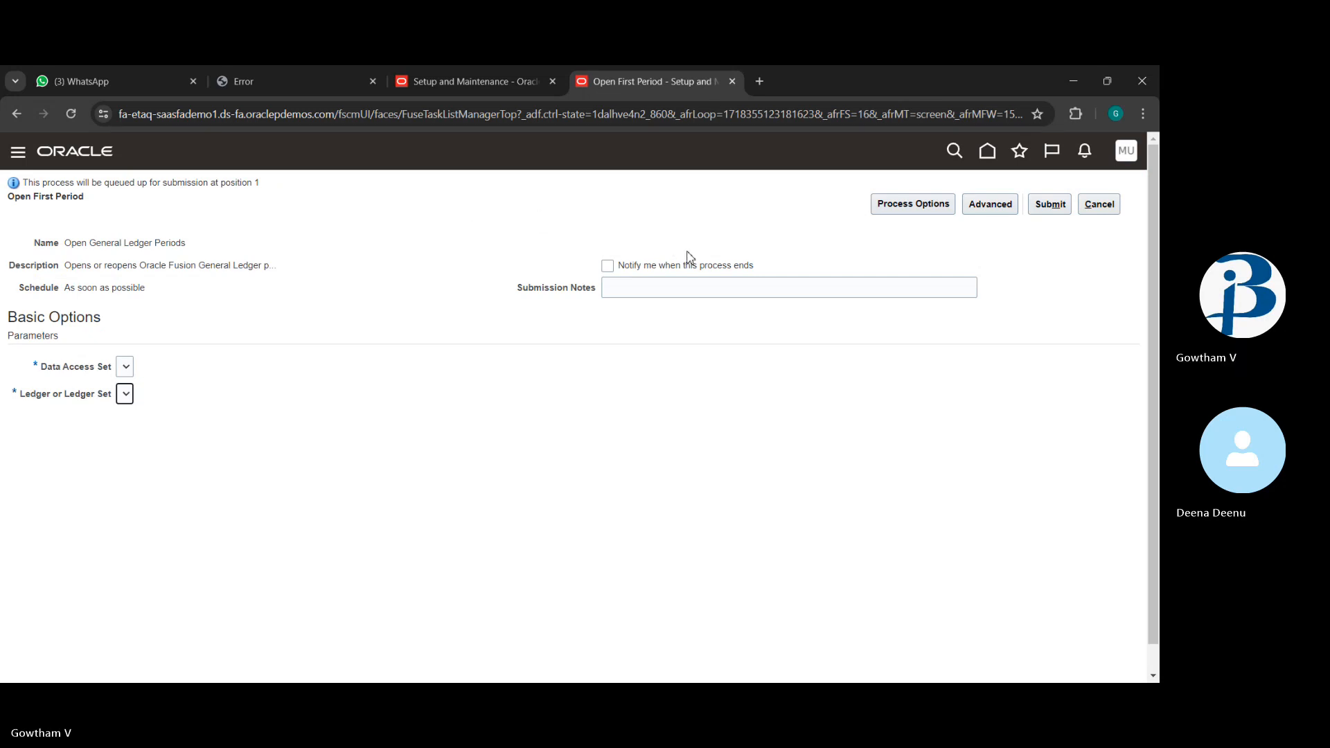
pyautogui.click(1099, 208)
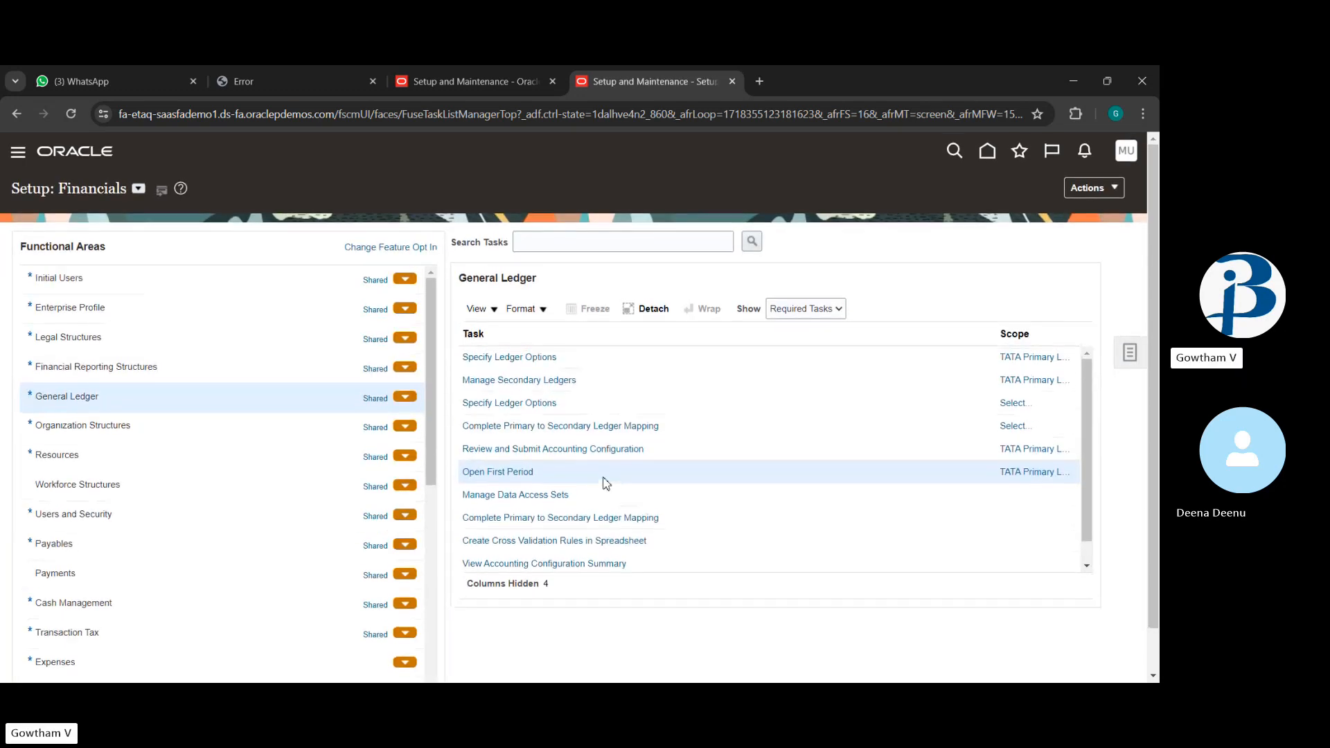
pyautogui.scroll(1, 606, 483)
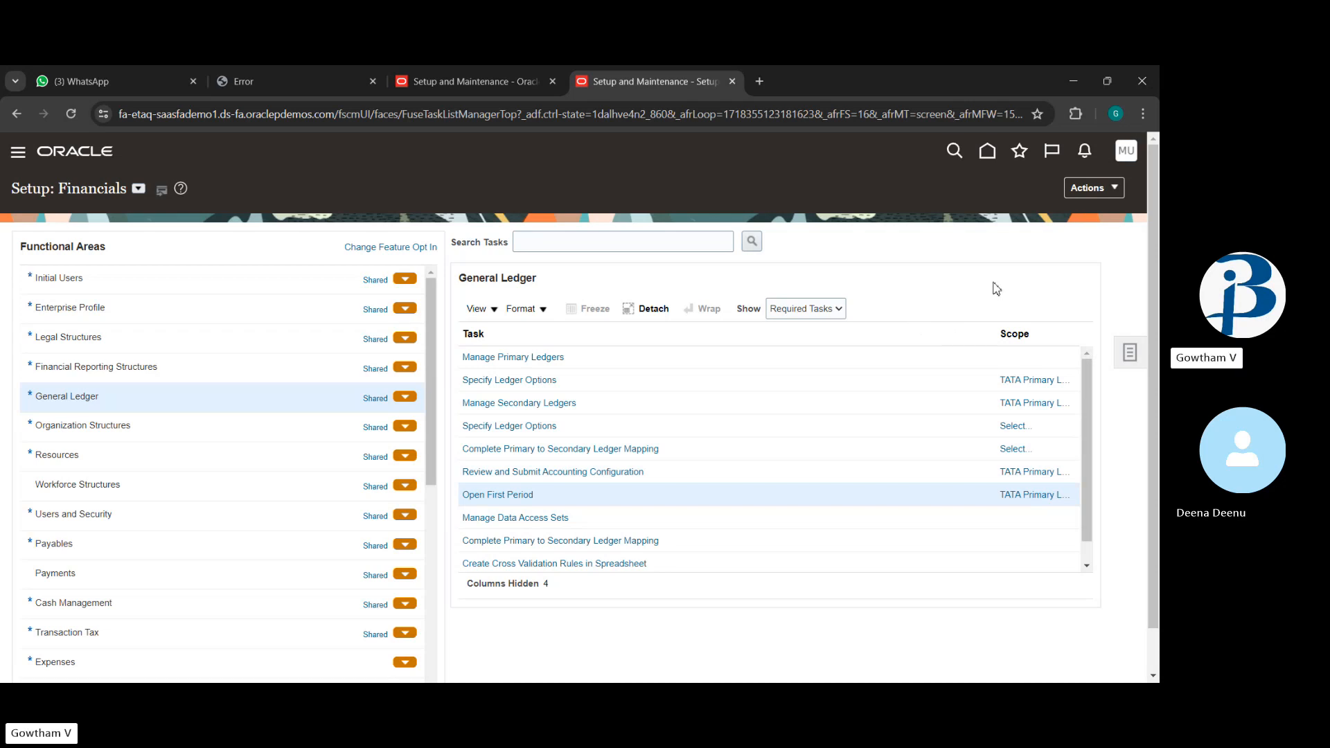
# Search the setup tasks for "manage data acc" and open Manage Data Access for Users.
pyautogui.click(1123, 349)
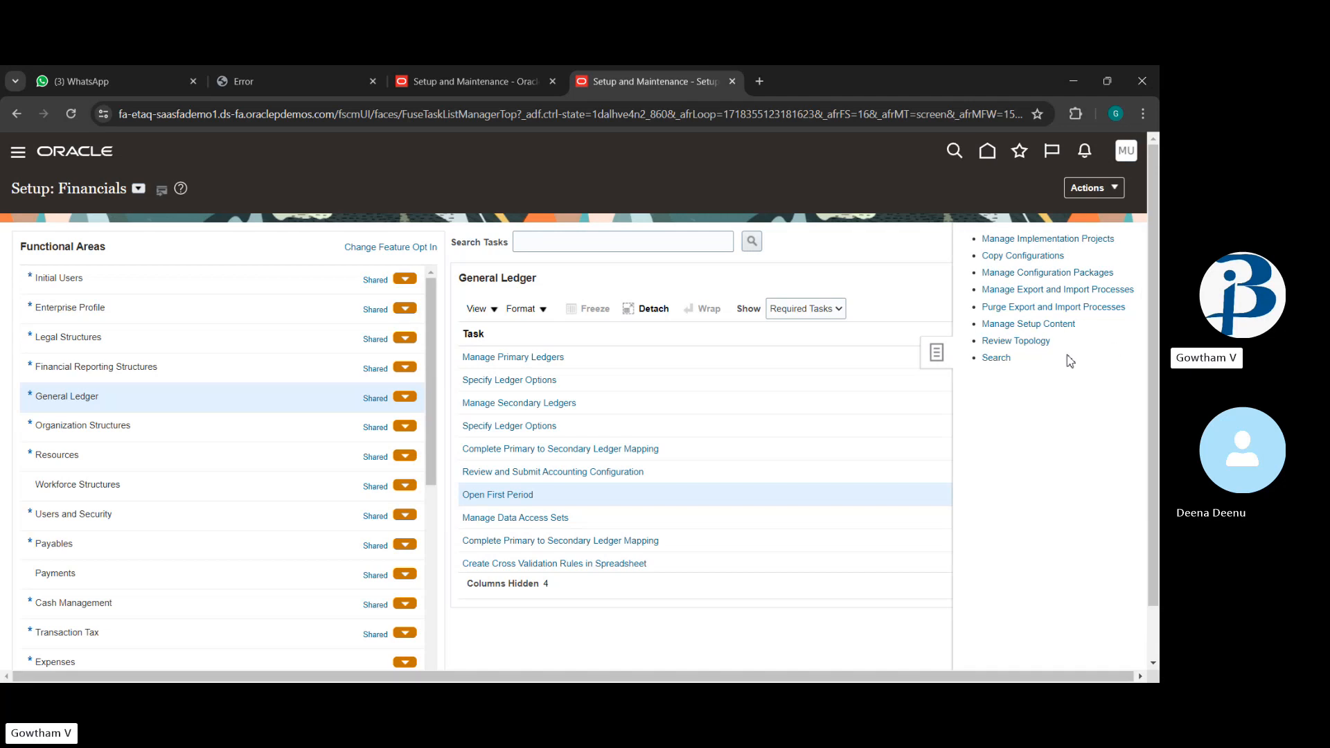
pyautogui.click(1002, 358)
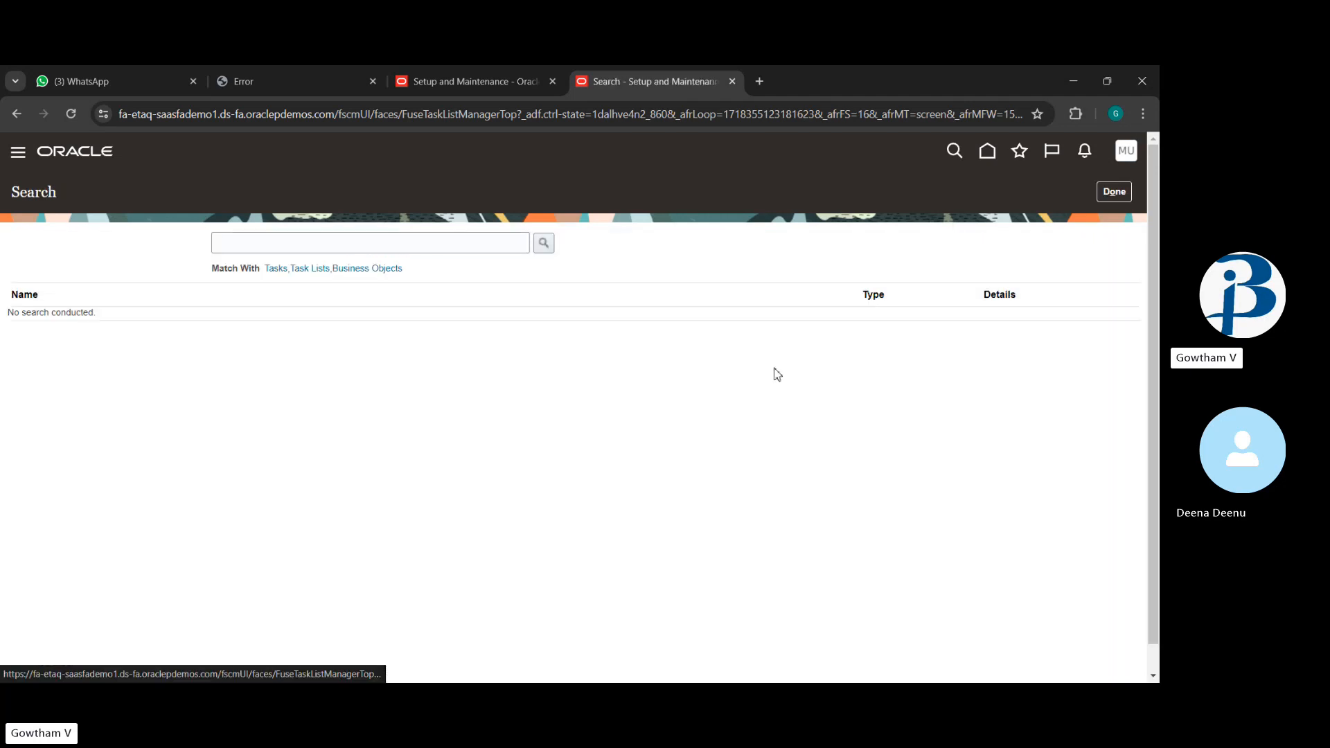
pyautogui.click(503, 244)
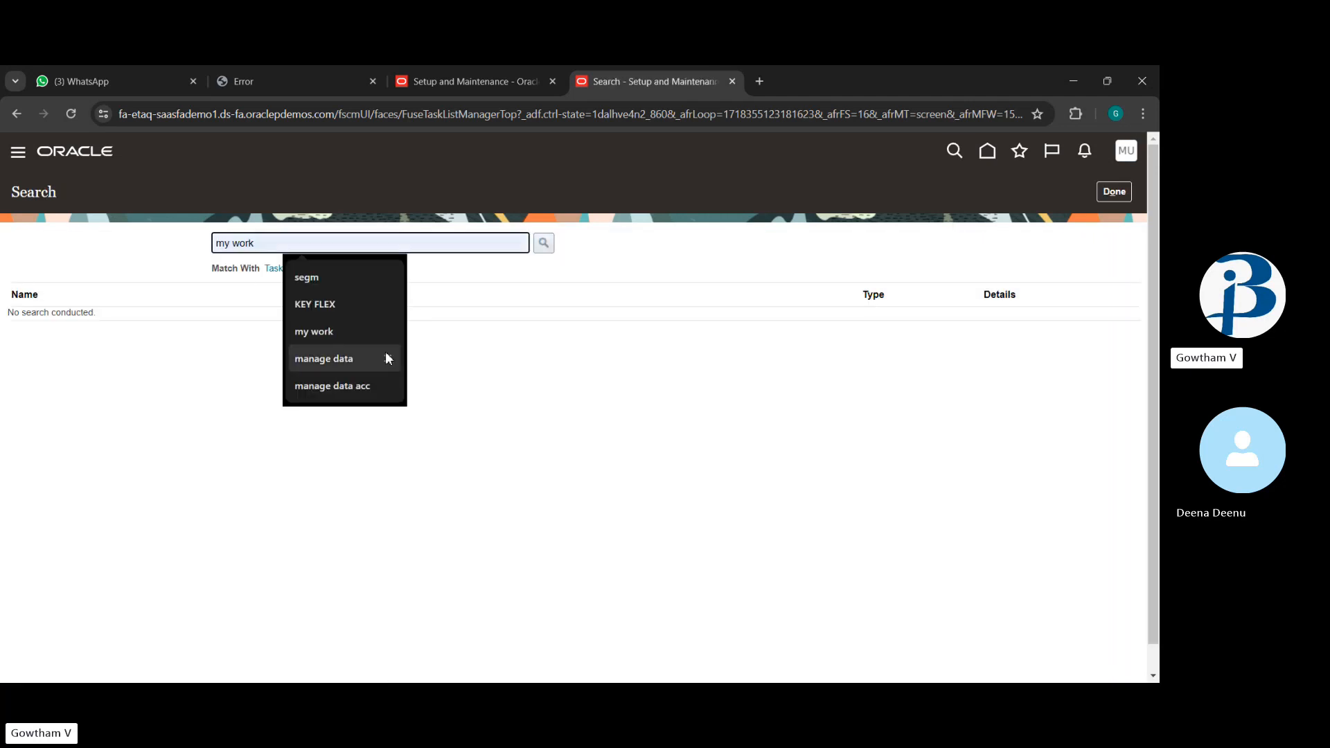
pyautogui.click(370, 385)
pyautogui.click(545, 244)
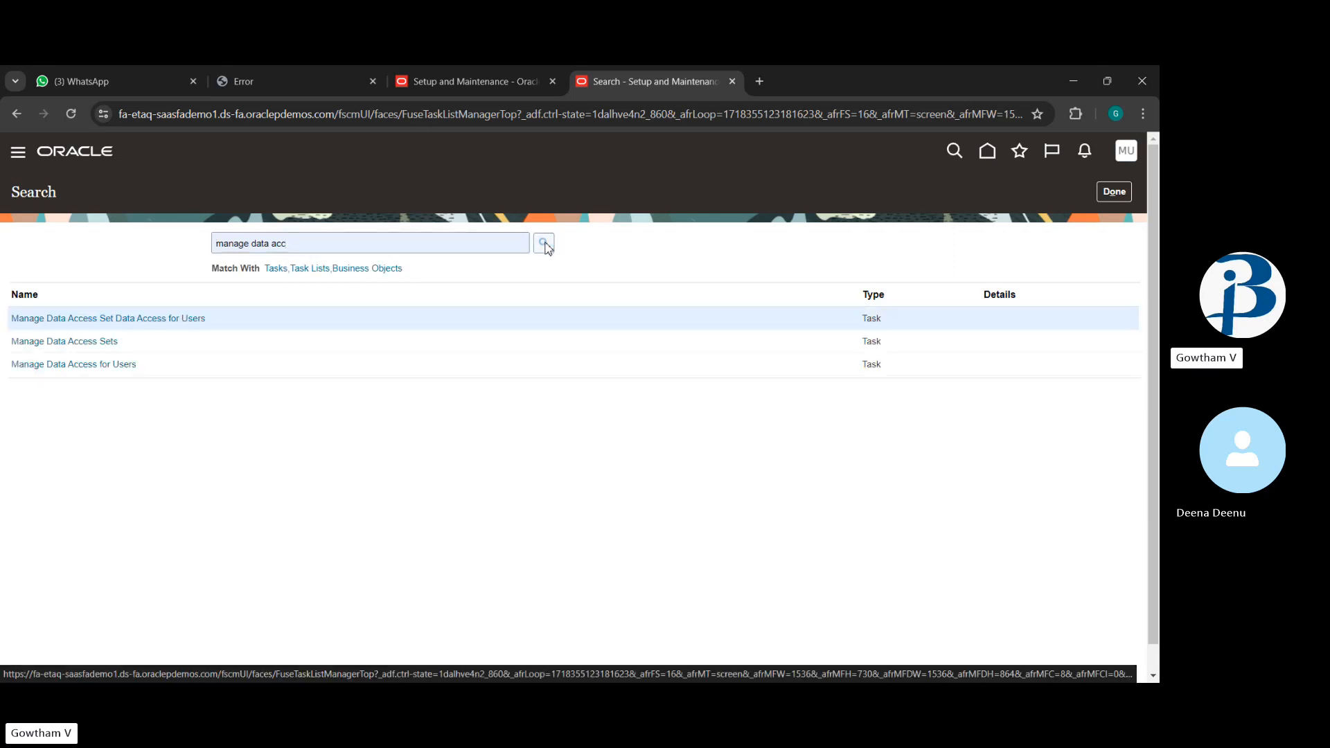
pyautogui.click(122, 366)
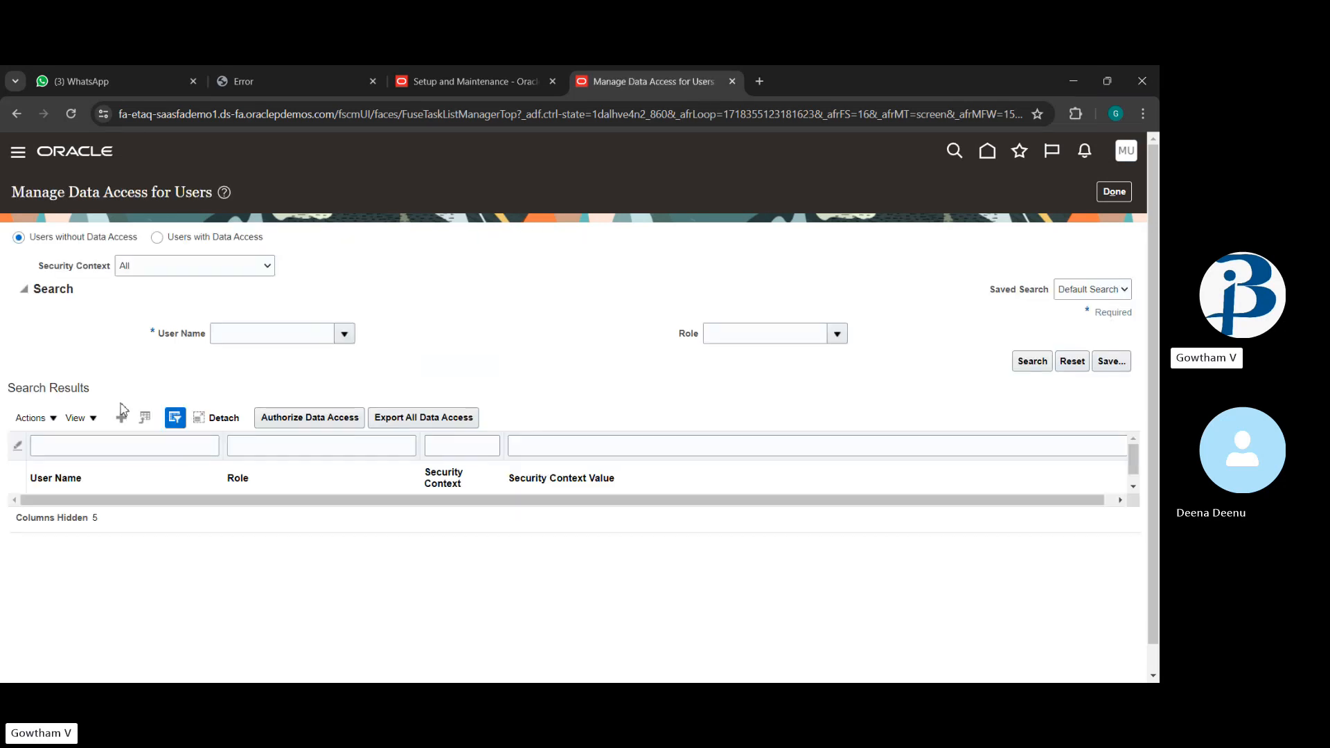
# Start a new data access entry with the user's name and the Application Implementation role from the recently used roles.
pyautogui.click(121, 427)
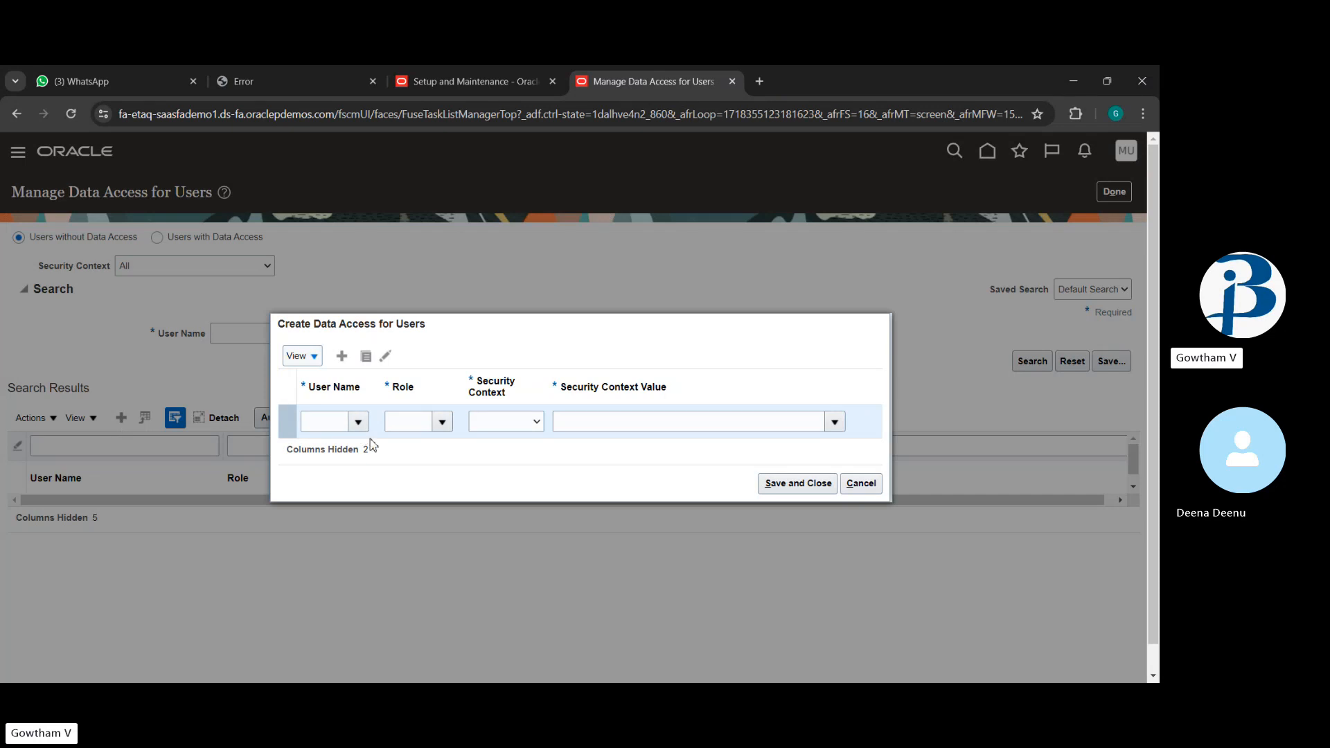
pyautogui.click(334, 427)
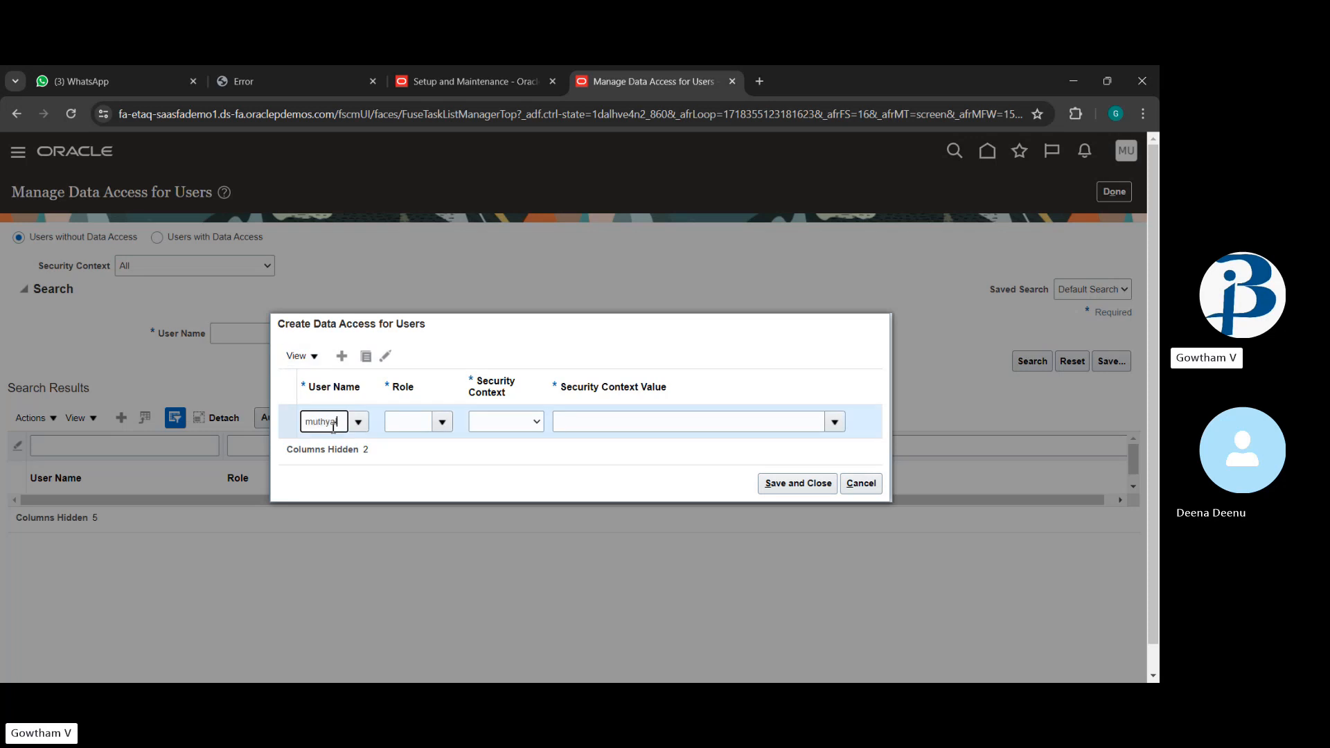
pyautogui.write('muthyal')
pyautogui.click(321, 446)
pyautogui.click(406, 425)
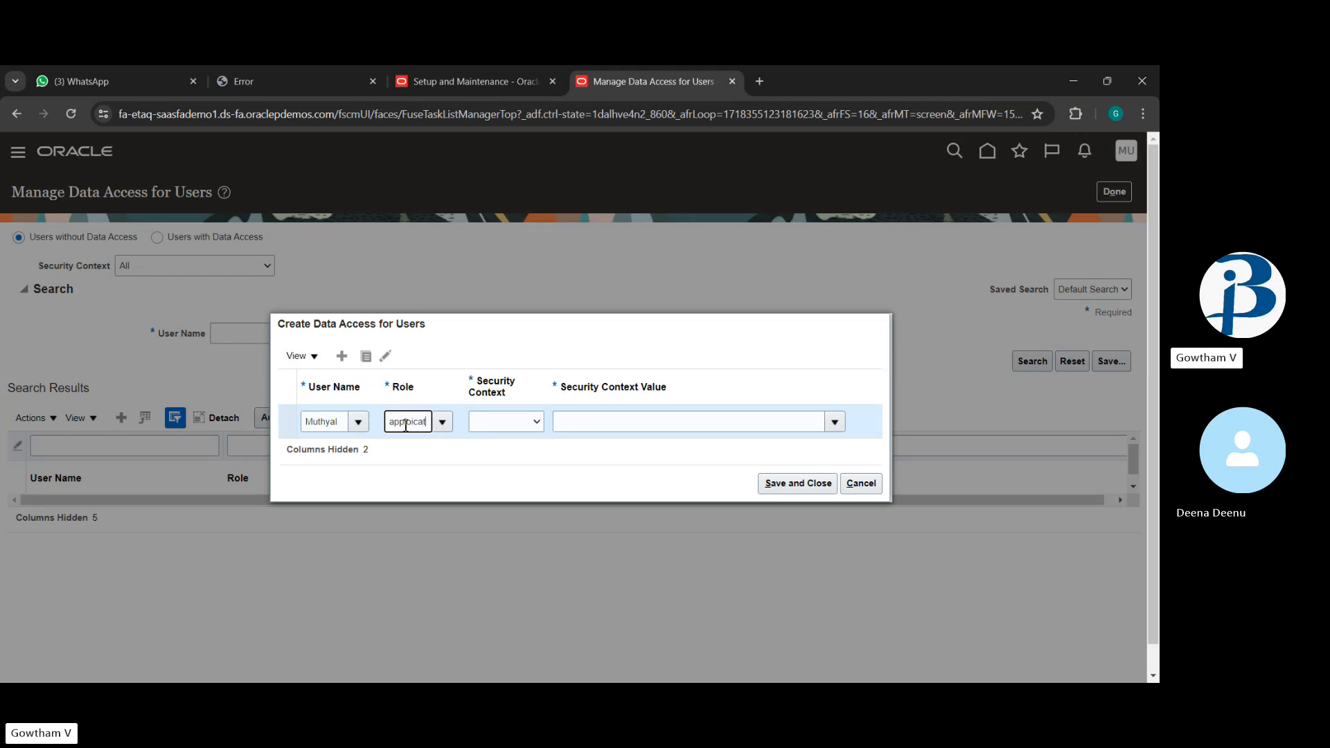
pyautogui.write('ion')
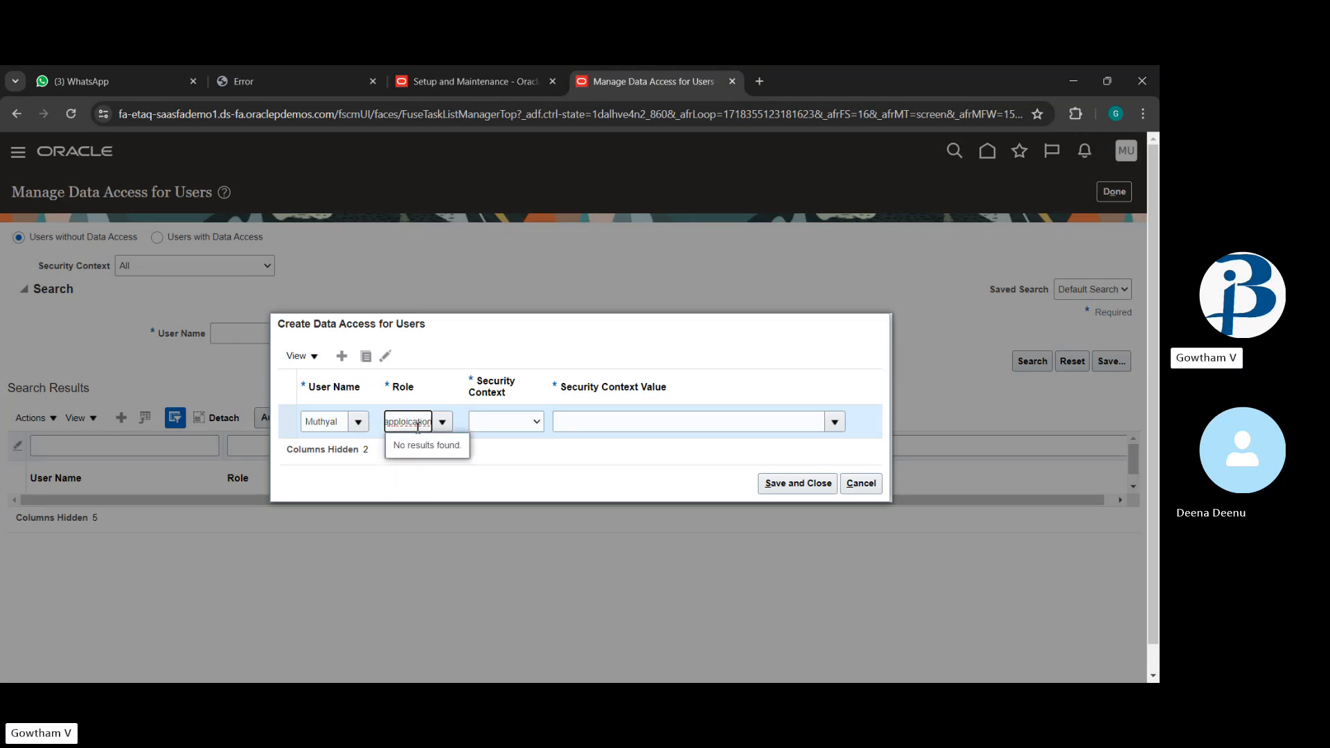
pyautogui.hotkey('ctrl', 'a')
pyautogui.press('BackSpace')
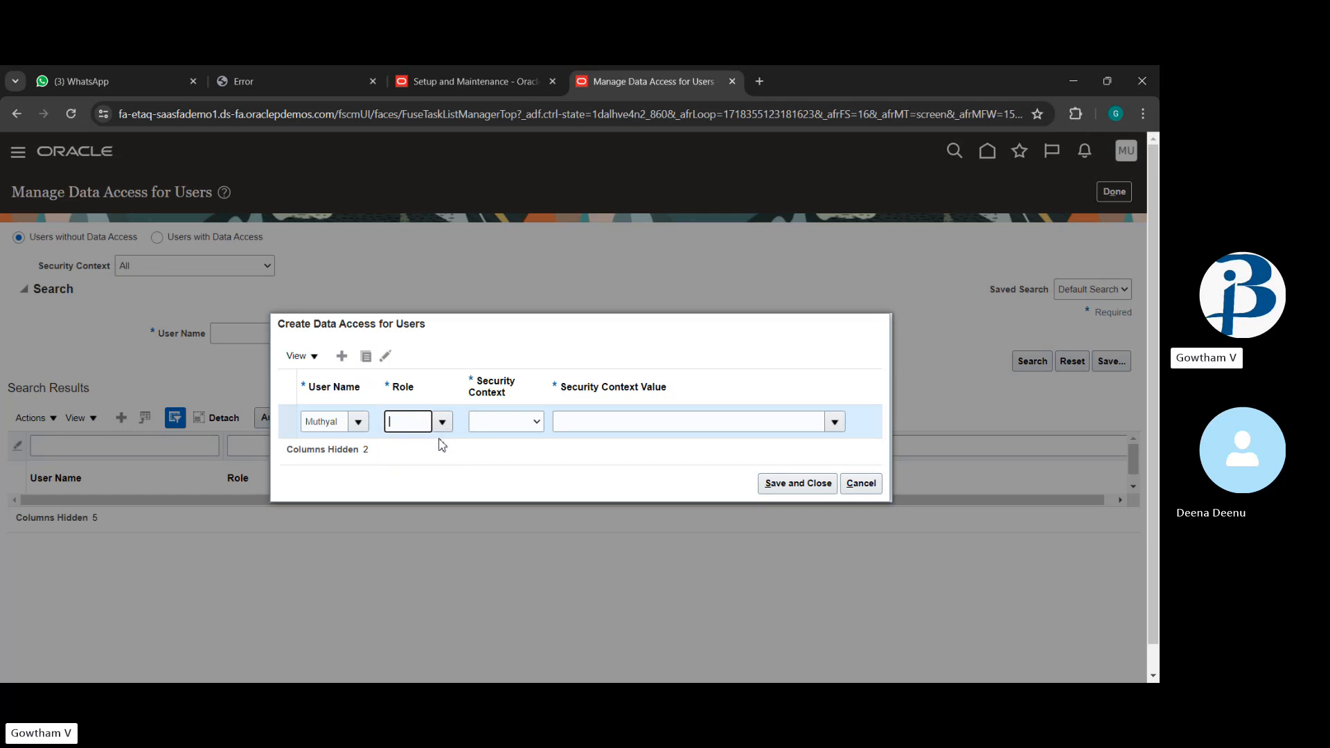
pyautogui.click(442, 422)
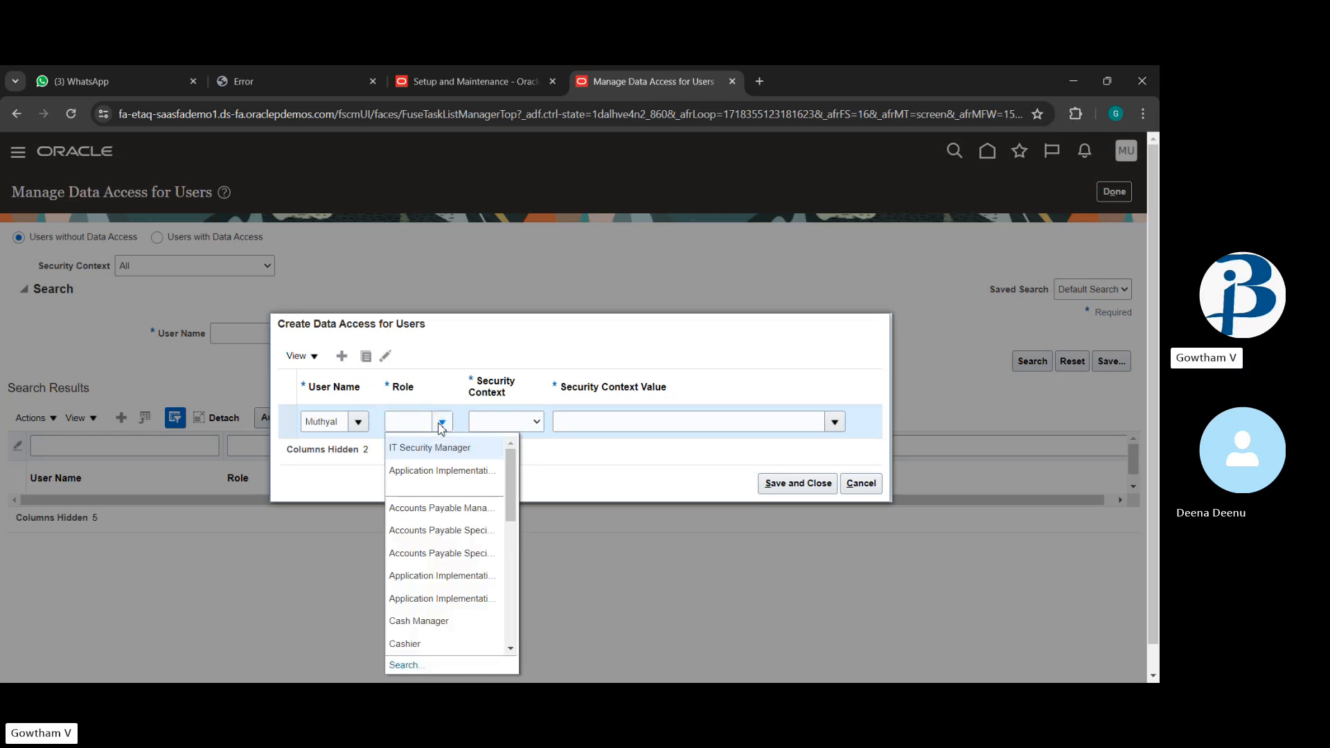
pyautogui.click(444, 470)
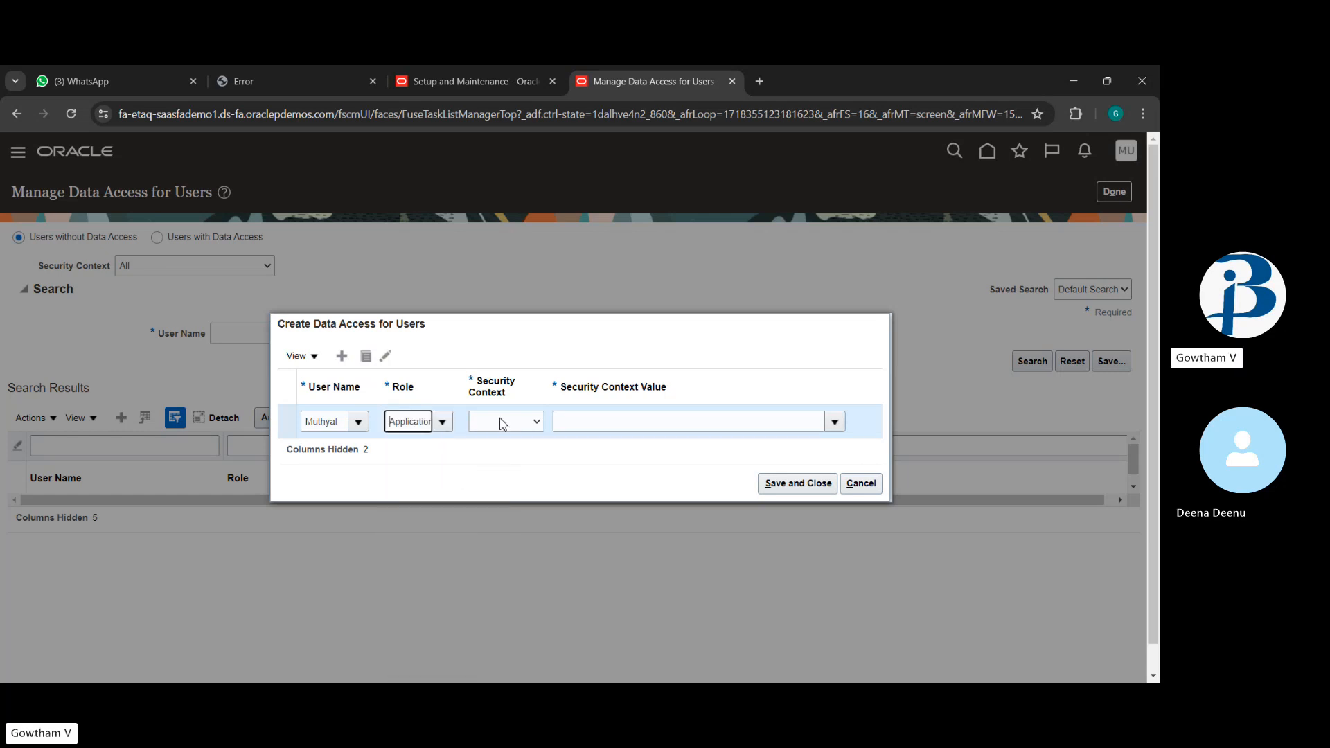
# Set the entry's security context to the reference data set and its security context value to TATA rds.
pyautogui.click(514, 451)
pyautogui.click(610, 422)
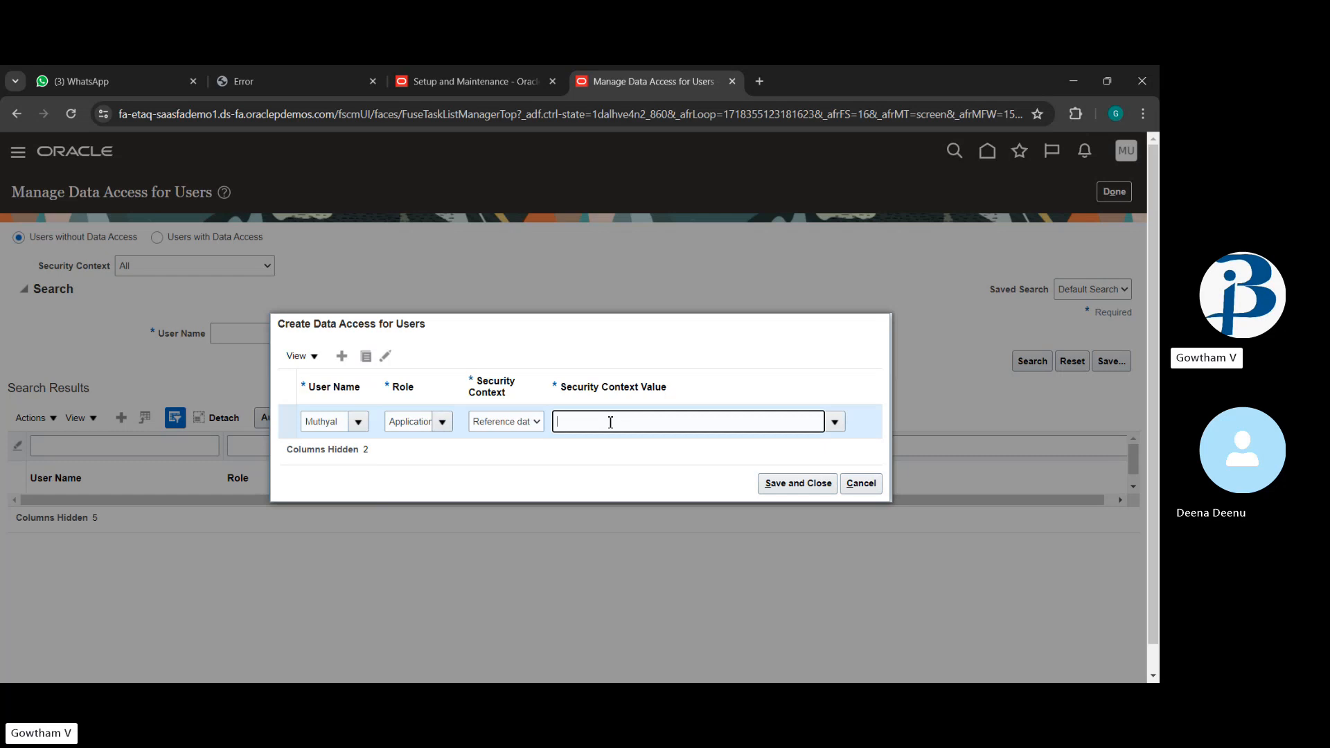
pyautogui.write('tata')
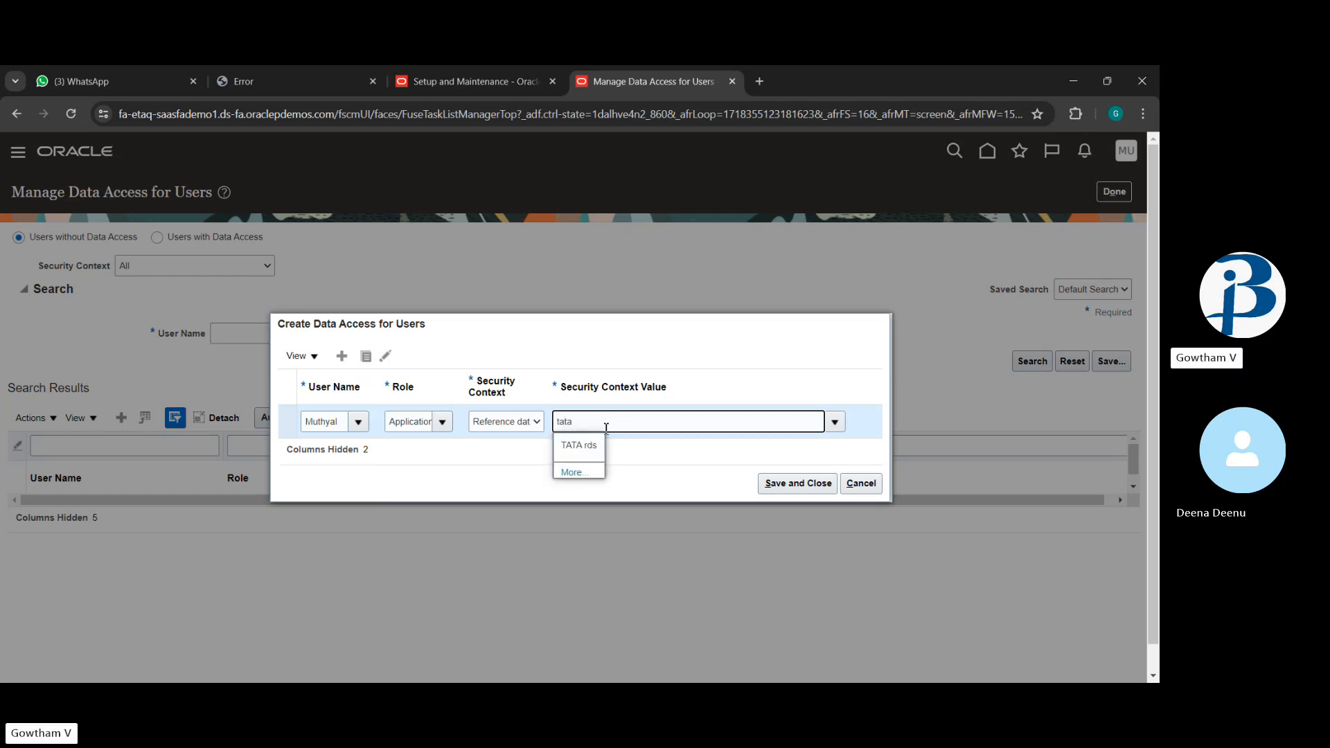
pyautogui.click(594, 445)
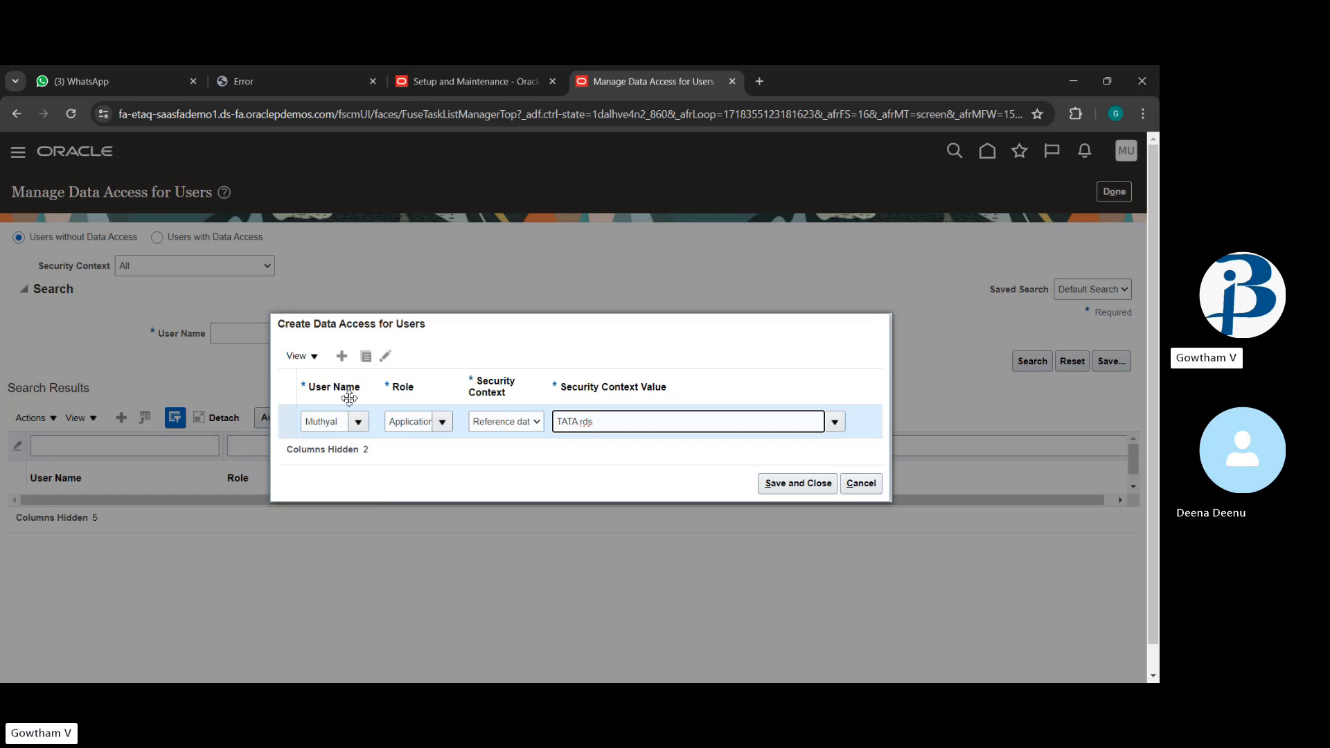
# Add a second data access entry with the user's name and the IT Security Manager role.
pyautogui.click(343, 357)
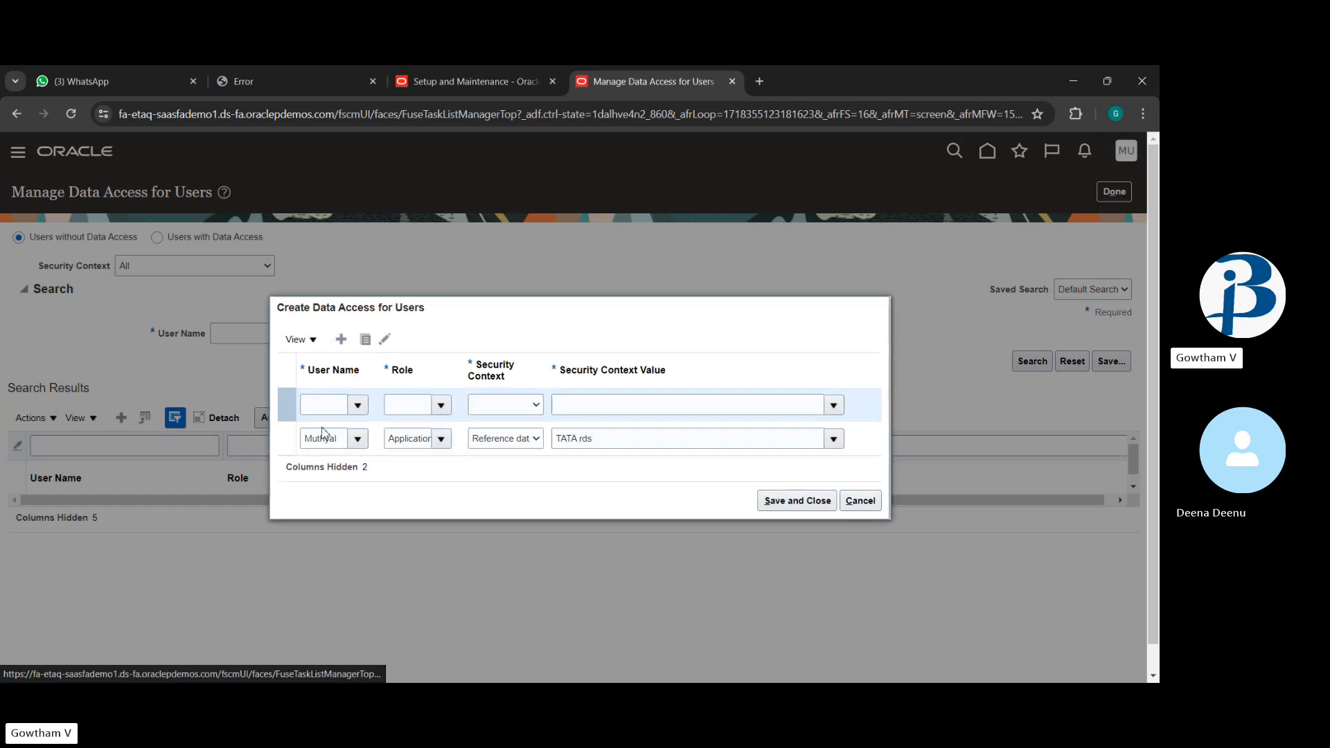
pyautogui.click(327, 409)
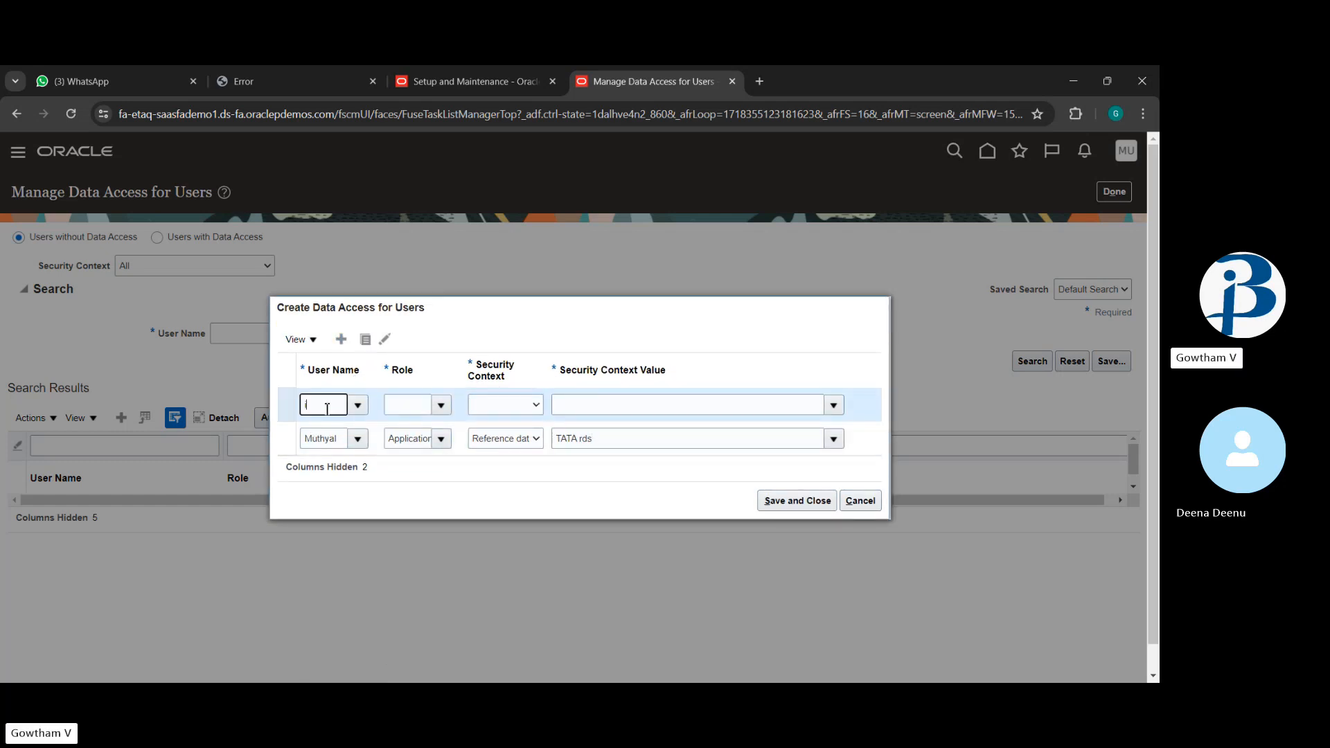
pyautogui.write('it sec')
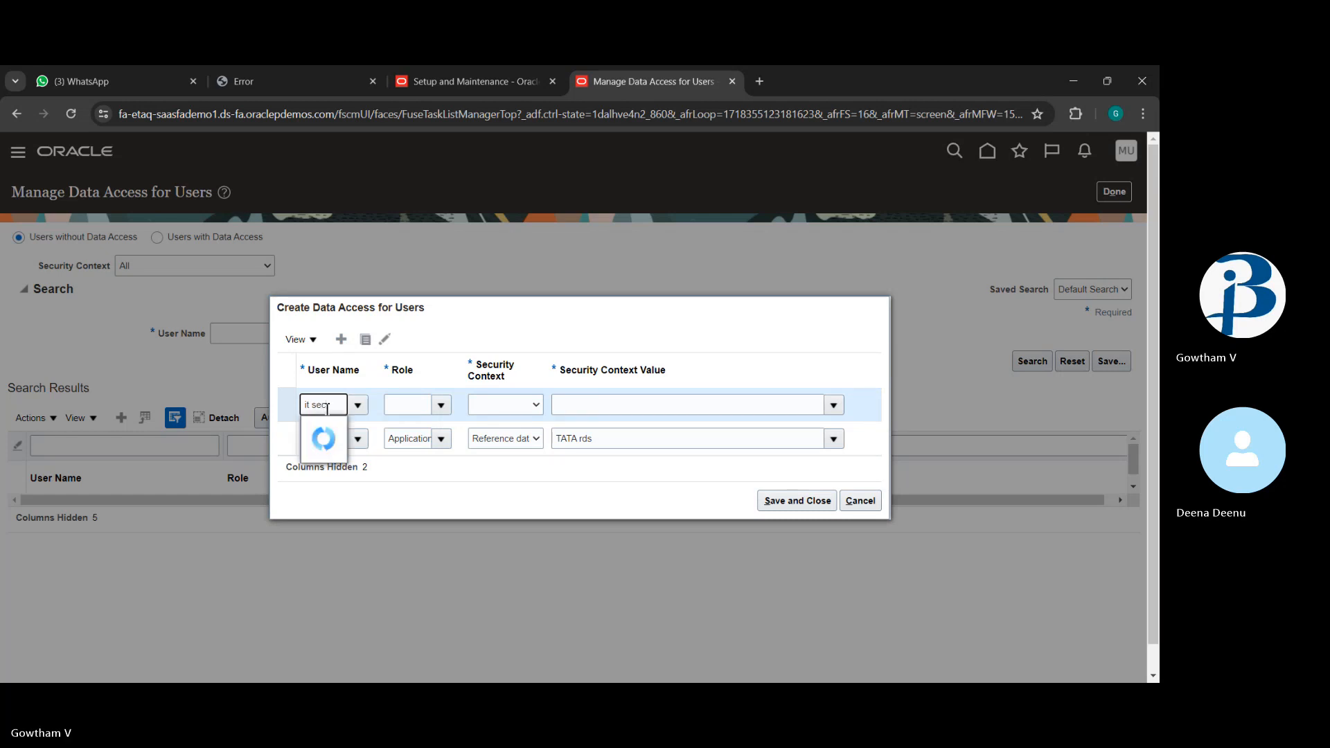
pyautogui.press('BackSpace')
pyautogui.press('BackSpace')
pyautogui.press('BackSpace')
pyautogui.press('BackSpace')
pyautogui.press('BackSpace')
pyautogui.press('BackSpace')
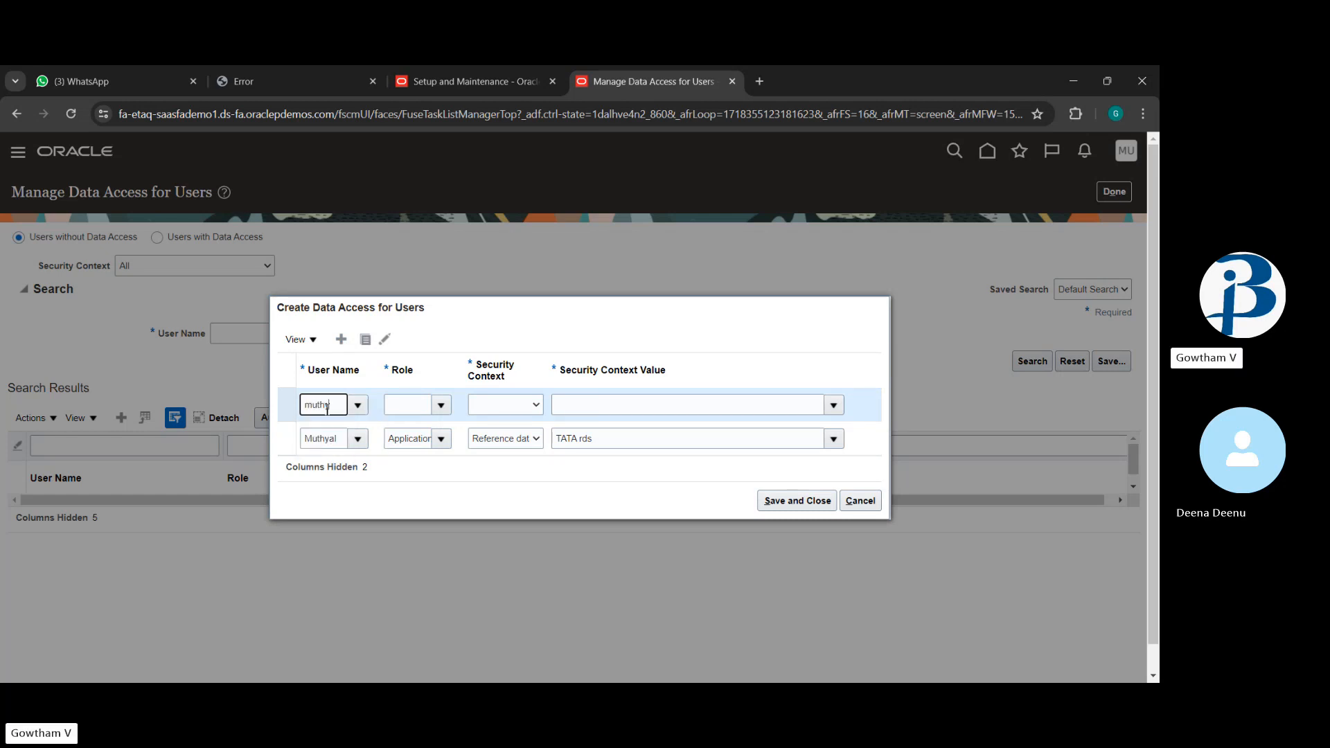
pyautogui.write('muthyal')
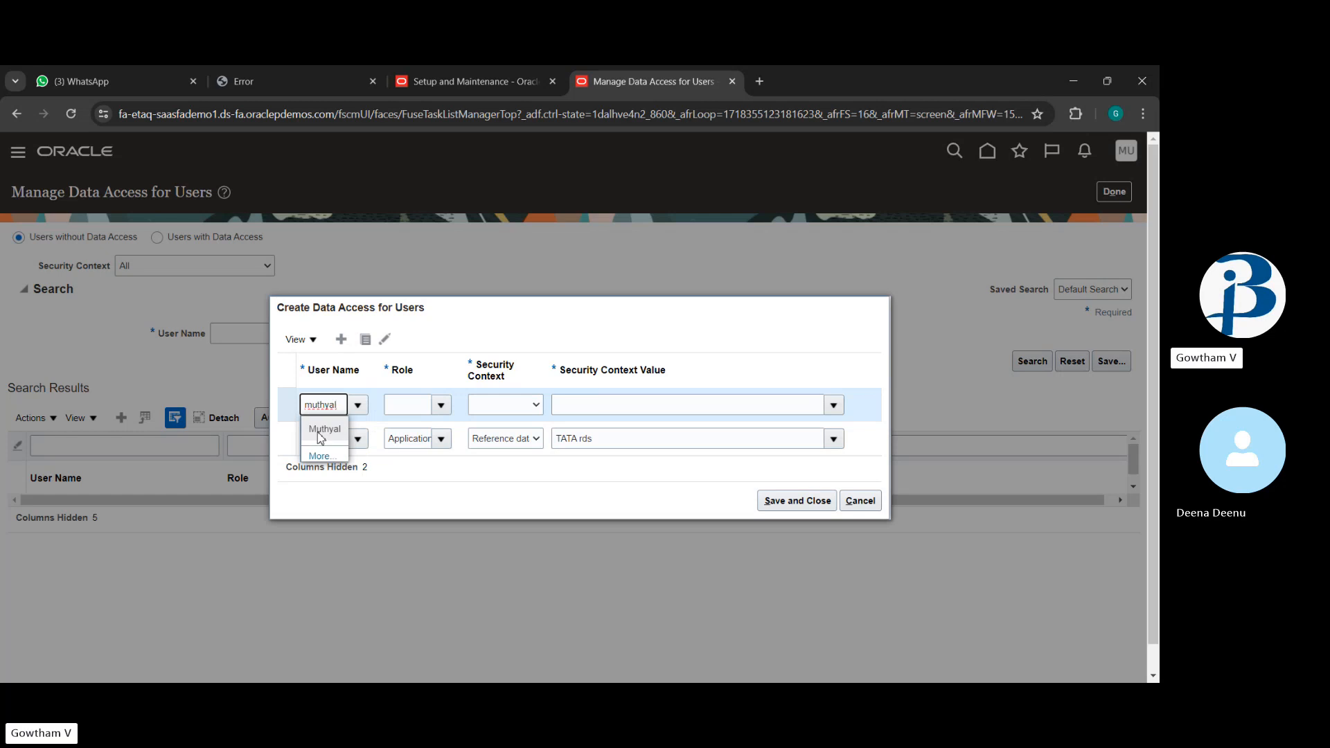
pyautogui.click(319, 431)
pyautogui.click(410, 412)
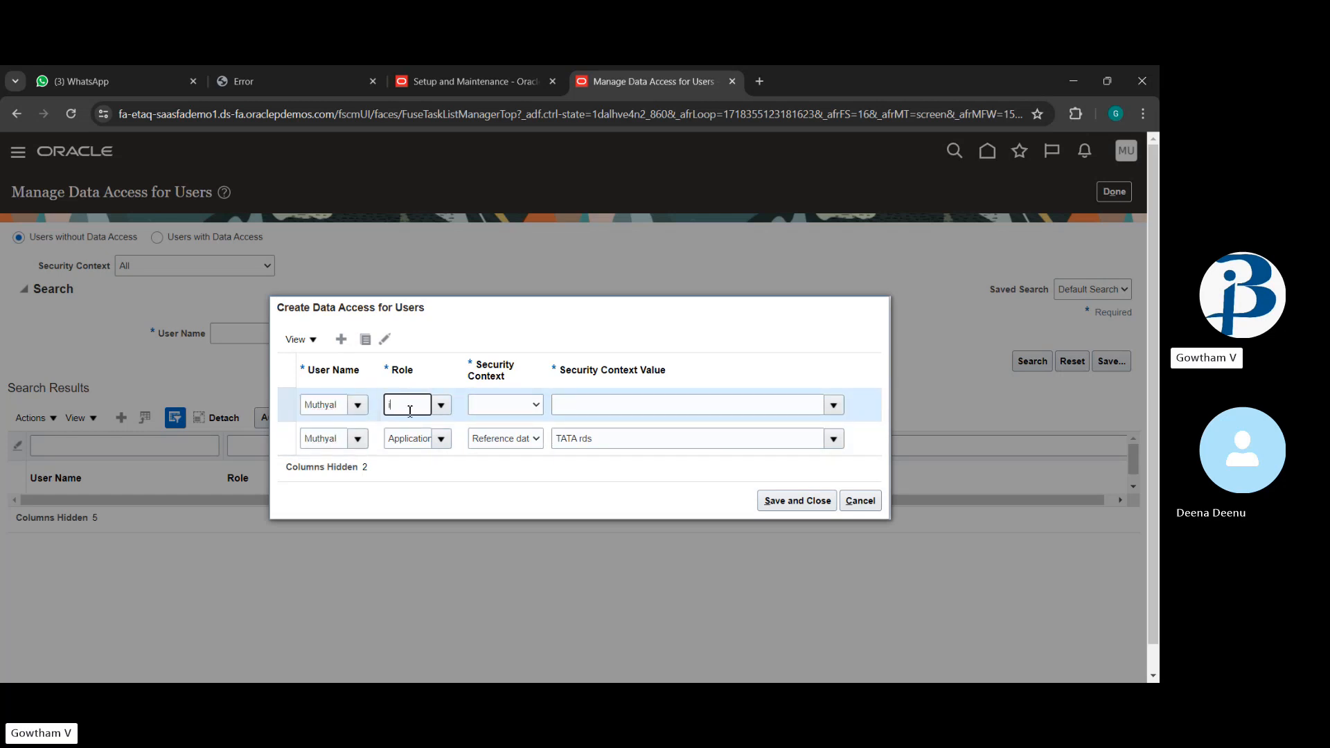
pyautogui.write('it')
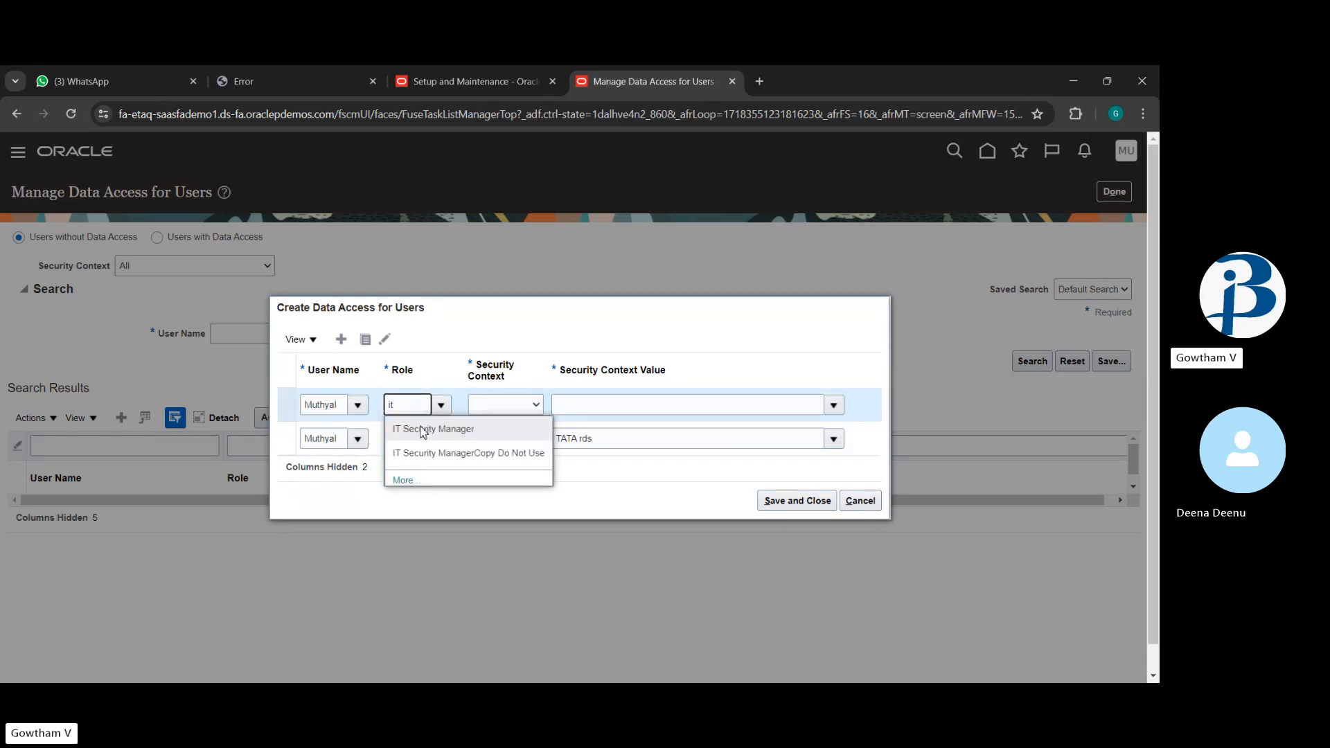
pyautogui.click(477, 424)
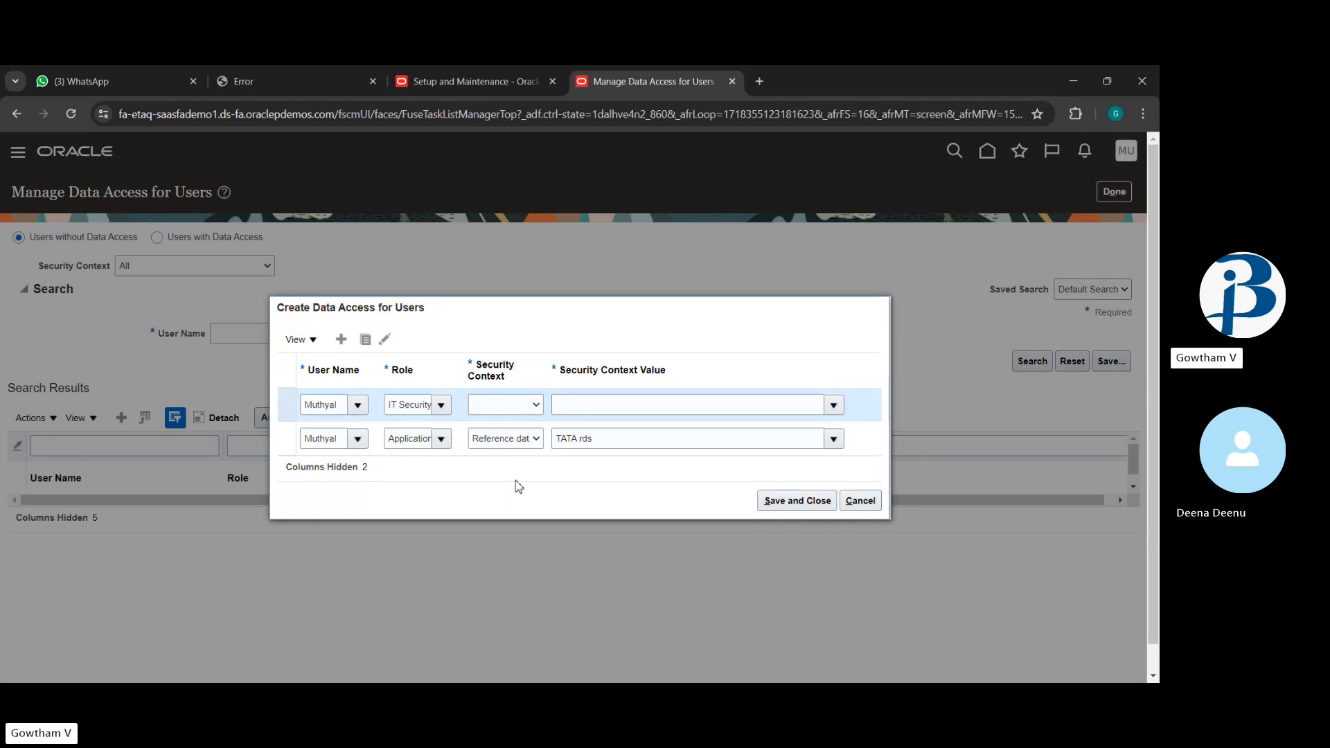
# Set the IT Security Manager entry's security context to the data access set and its security context value to TATA DATA SET.
pyautogui.click(523, 529)
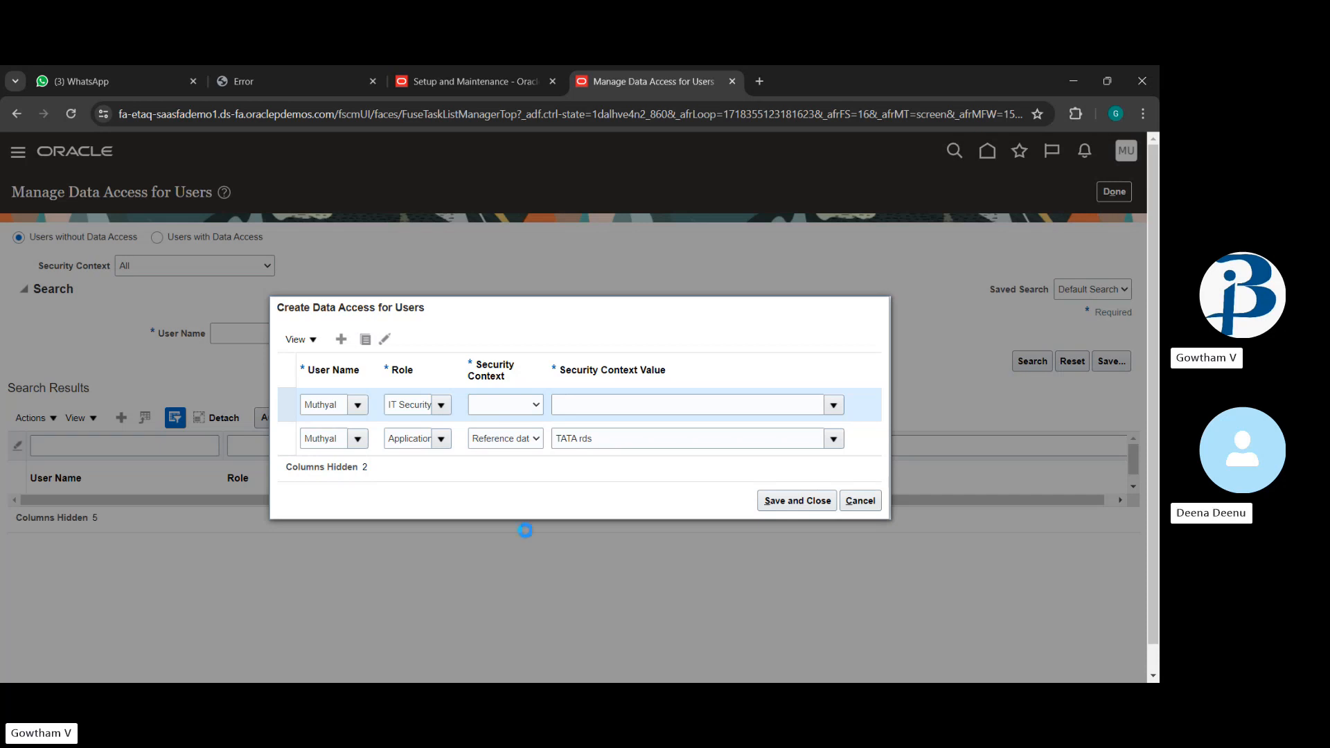
pyautogui.click(638, 408)
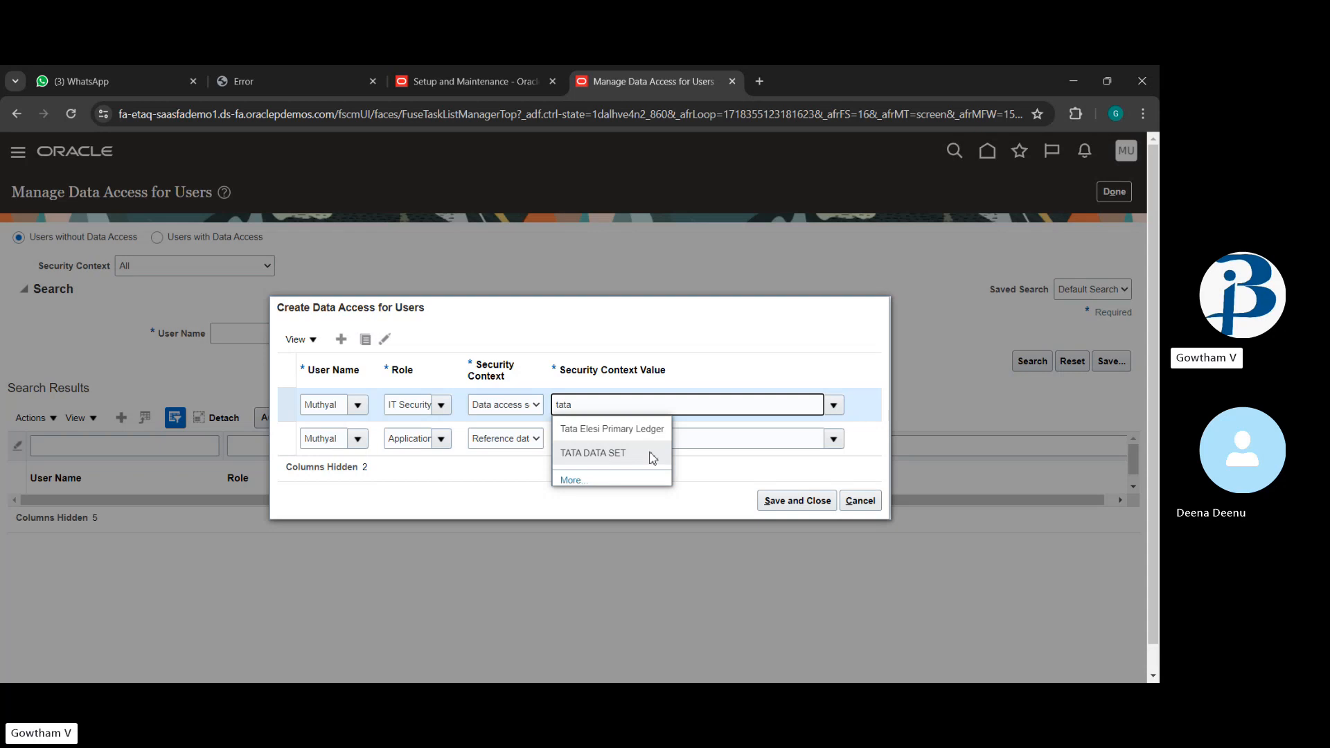
pyautogui.click(632, 454)
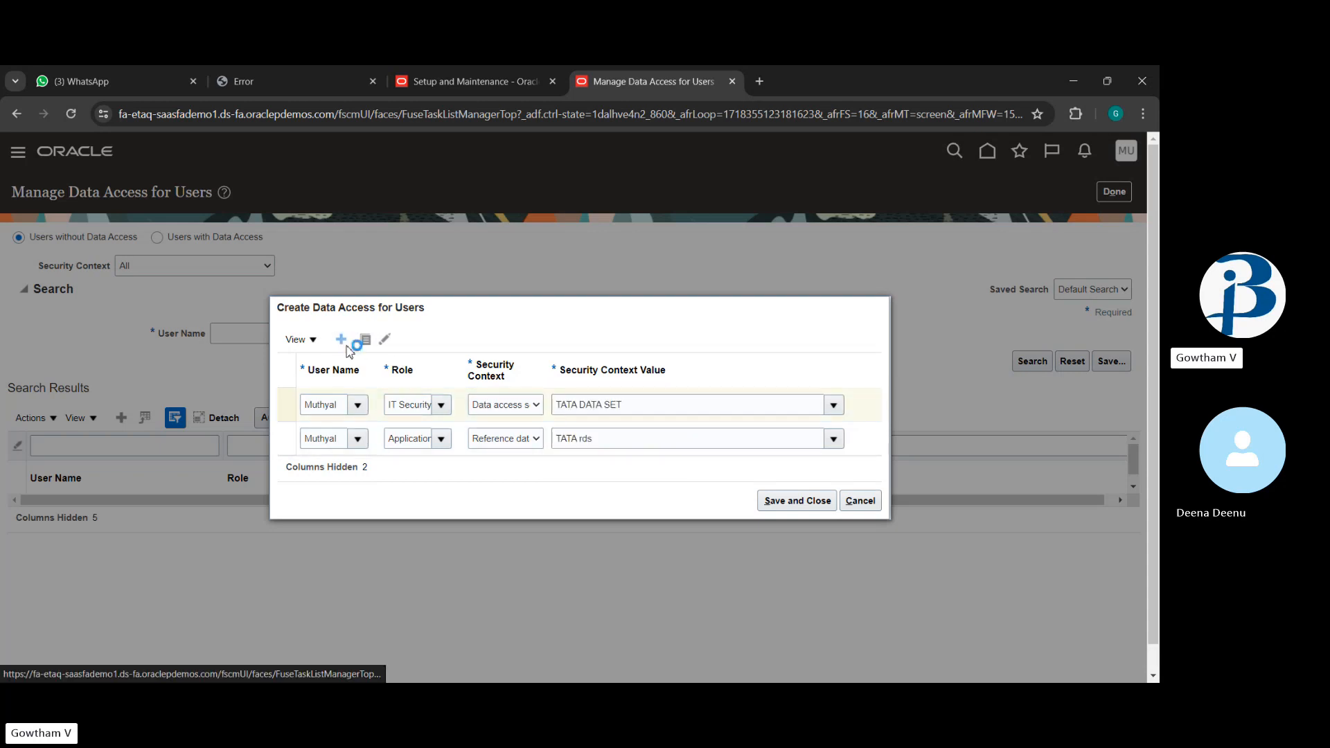
# Add a third data access entry with the user's name and the General Accountant role.
pyautogui.click(331, 393)
pyautogui.write('muthya')
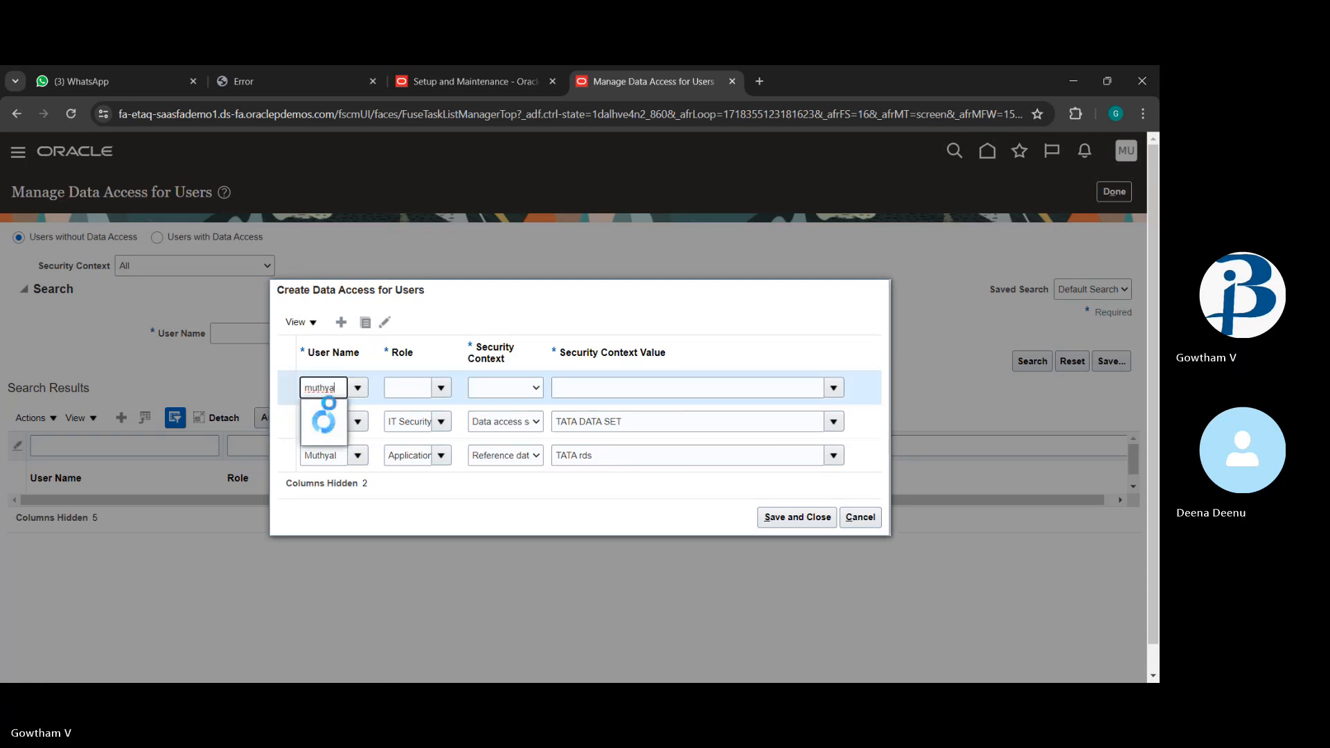
pyautogui.click(321, 414)
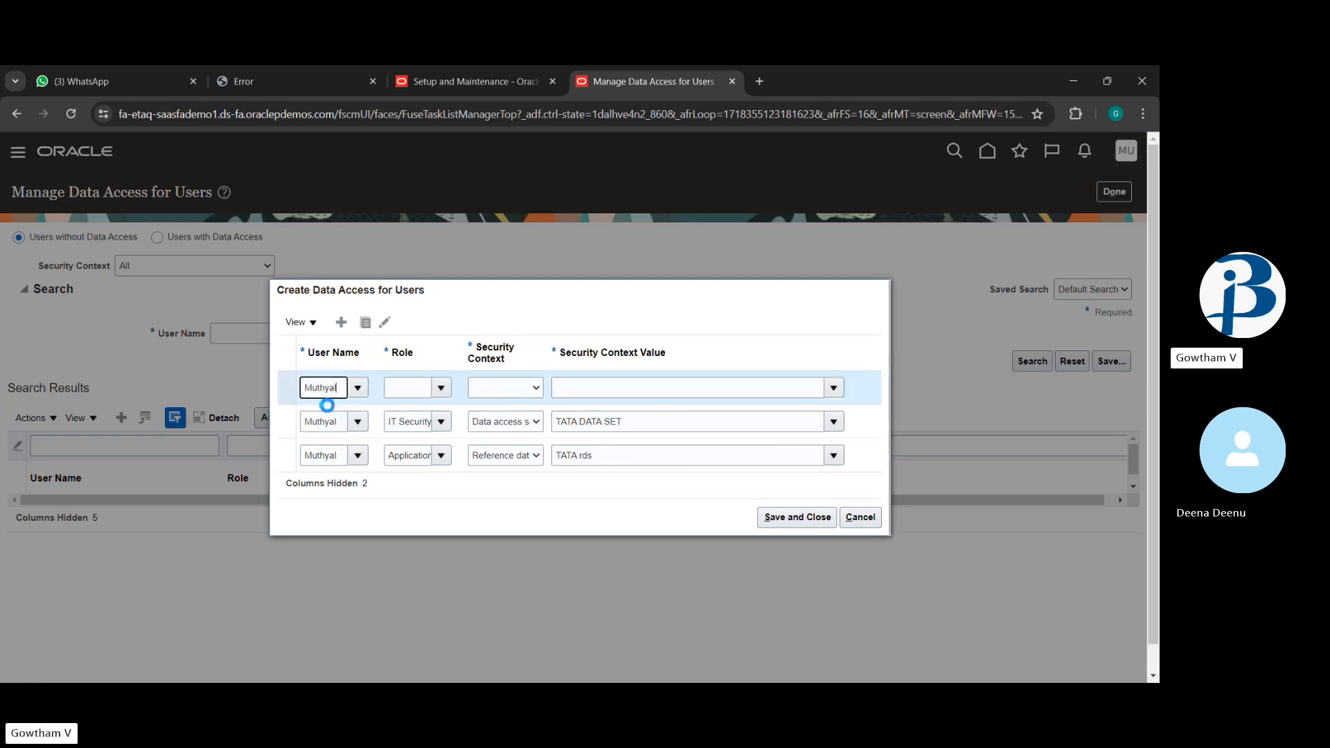
pyautogui.click(420, 387)
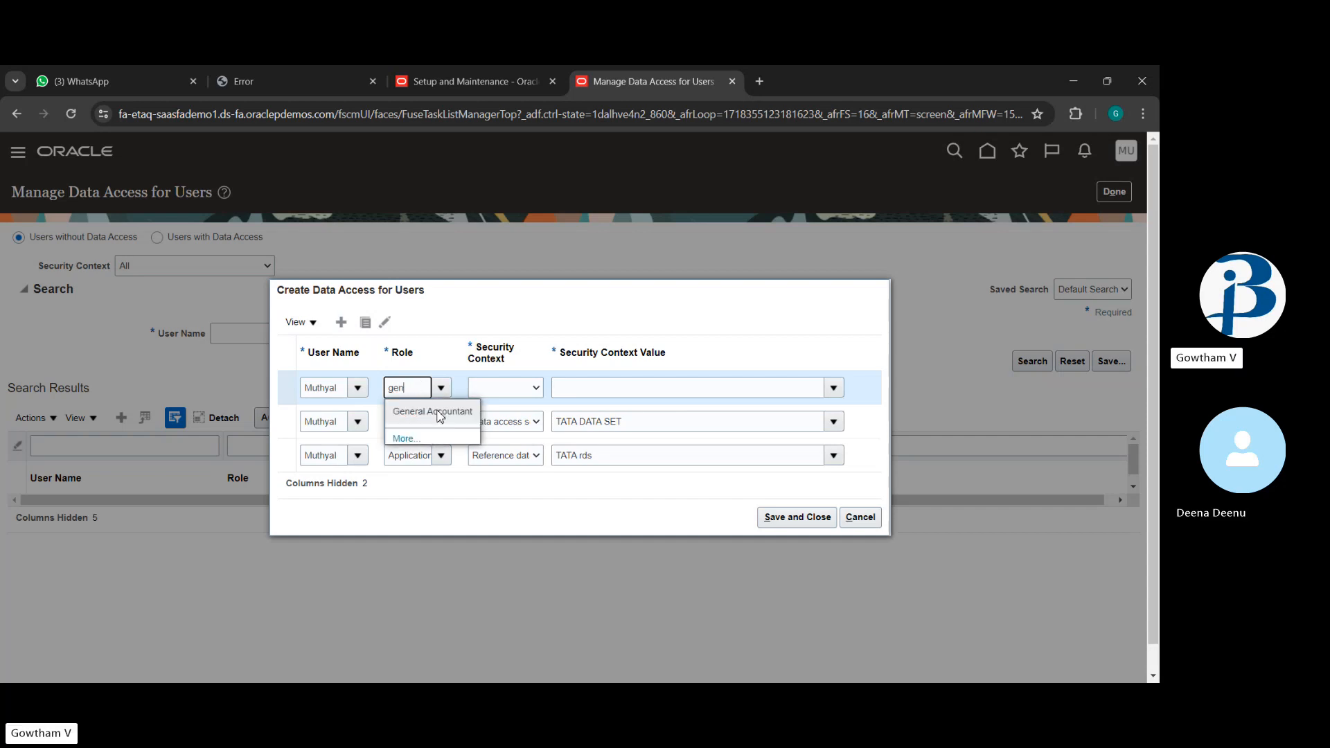
pyautogui.click(439, 412)
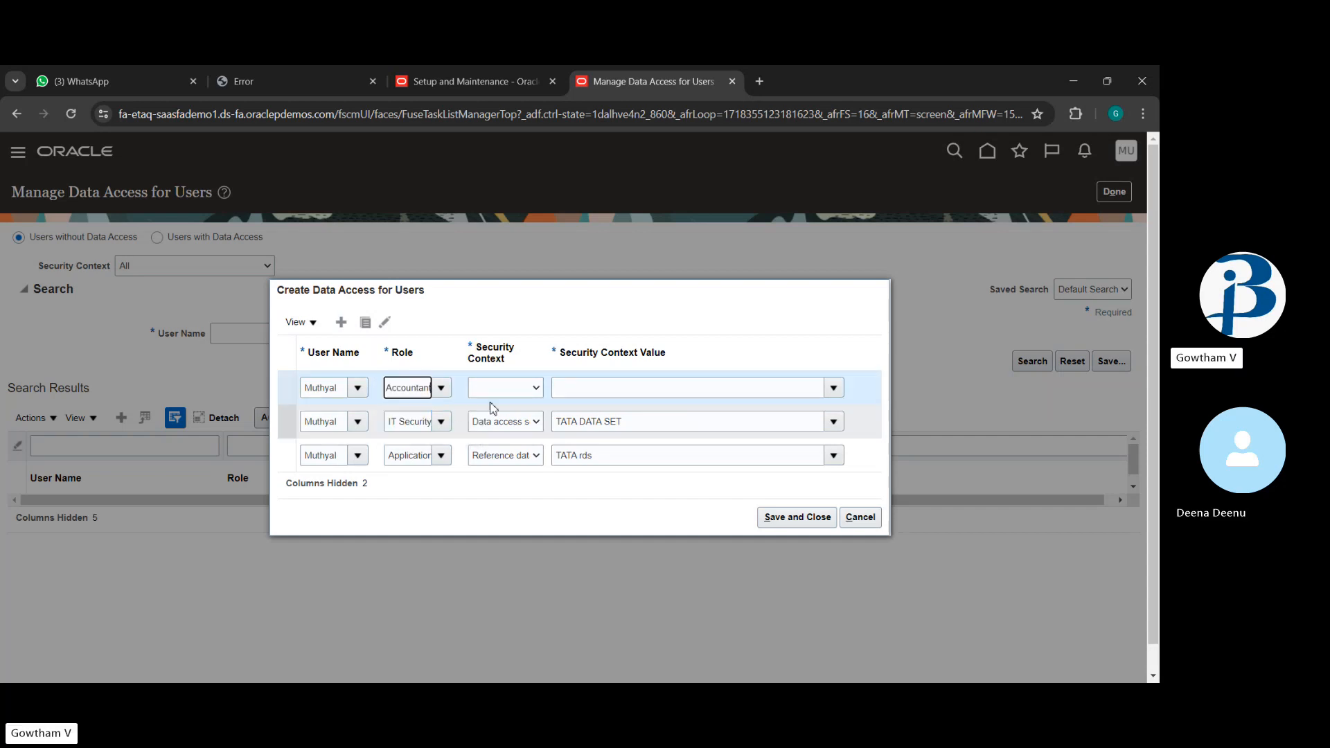
# Set the General Accountant entry's security context to the data access set and its security context value to TATA DATA SET.
pyautogui.click(517, 393)
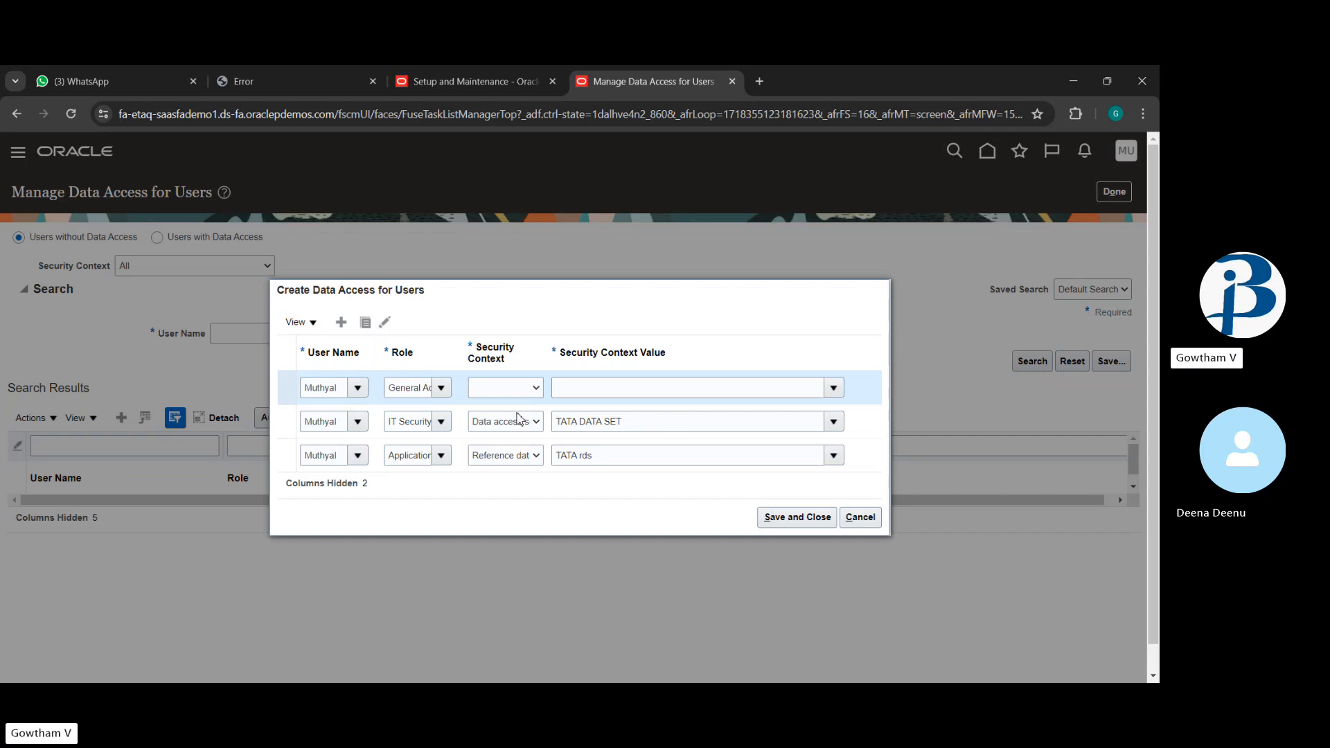
pyautogui.click(511, 422)
pyautogui.click(834, 388)
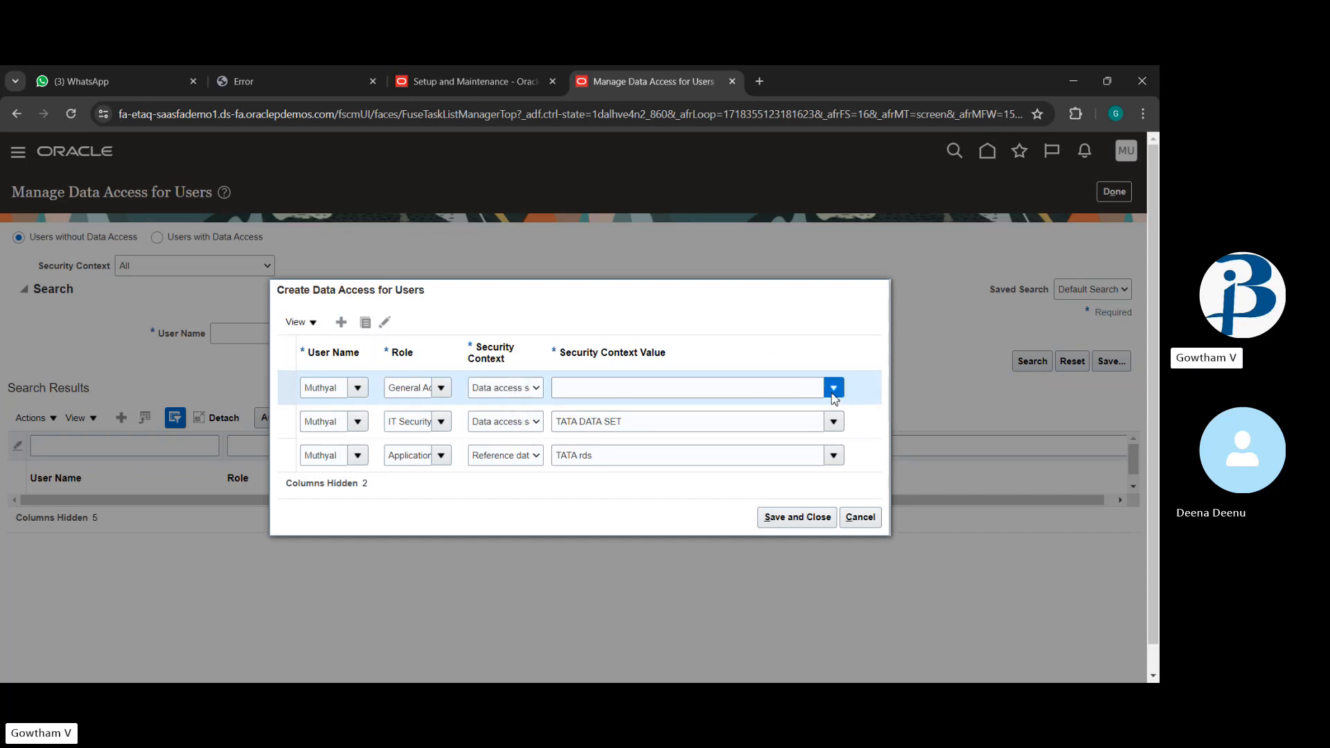
pyautogui.click(611, 436)
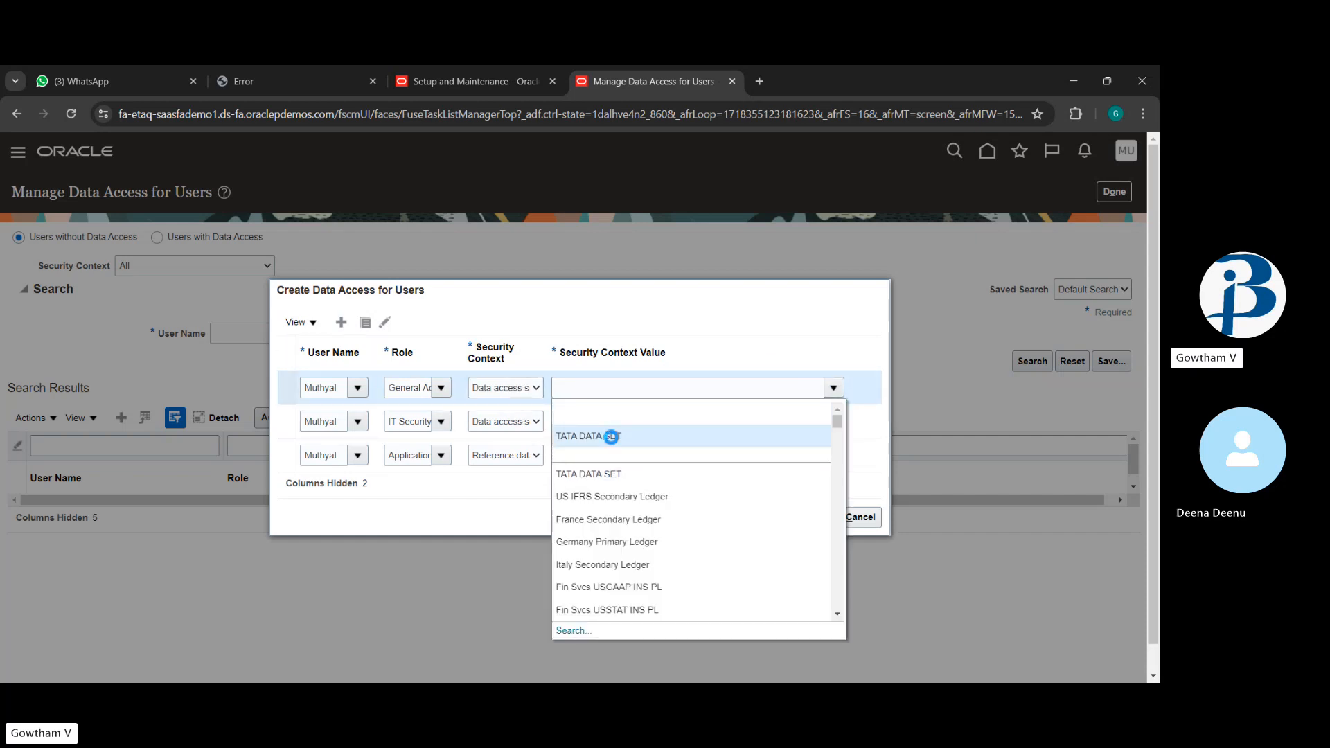
# Change the IT Security Manager entry to the Ledger security context with value TATA Primary Ledger, and save and close the data access setup.
pyautogui.click(534, 430)
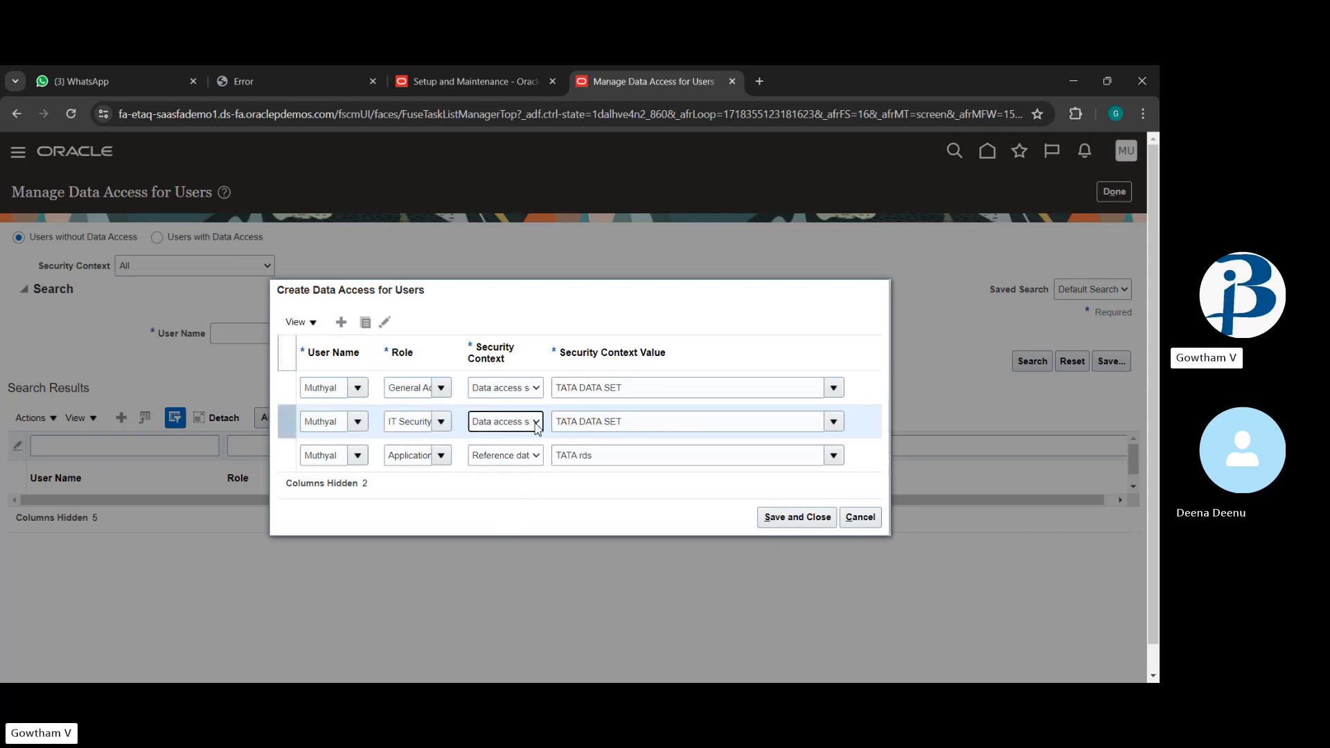
pyautogui.click(524, 579)
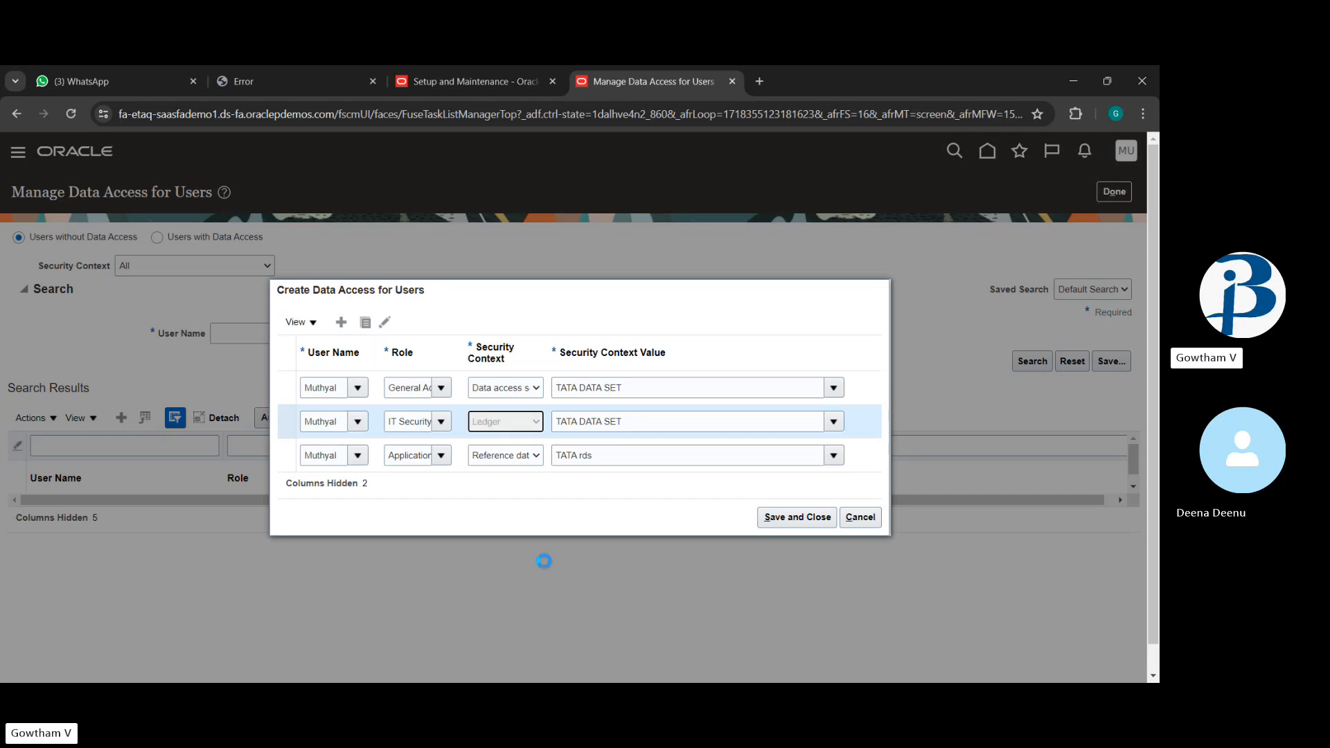
pyautogui.click(813, 424)
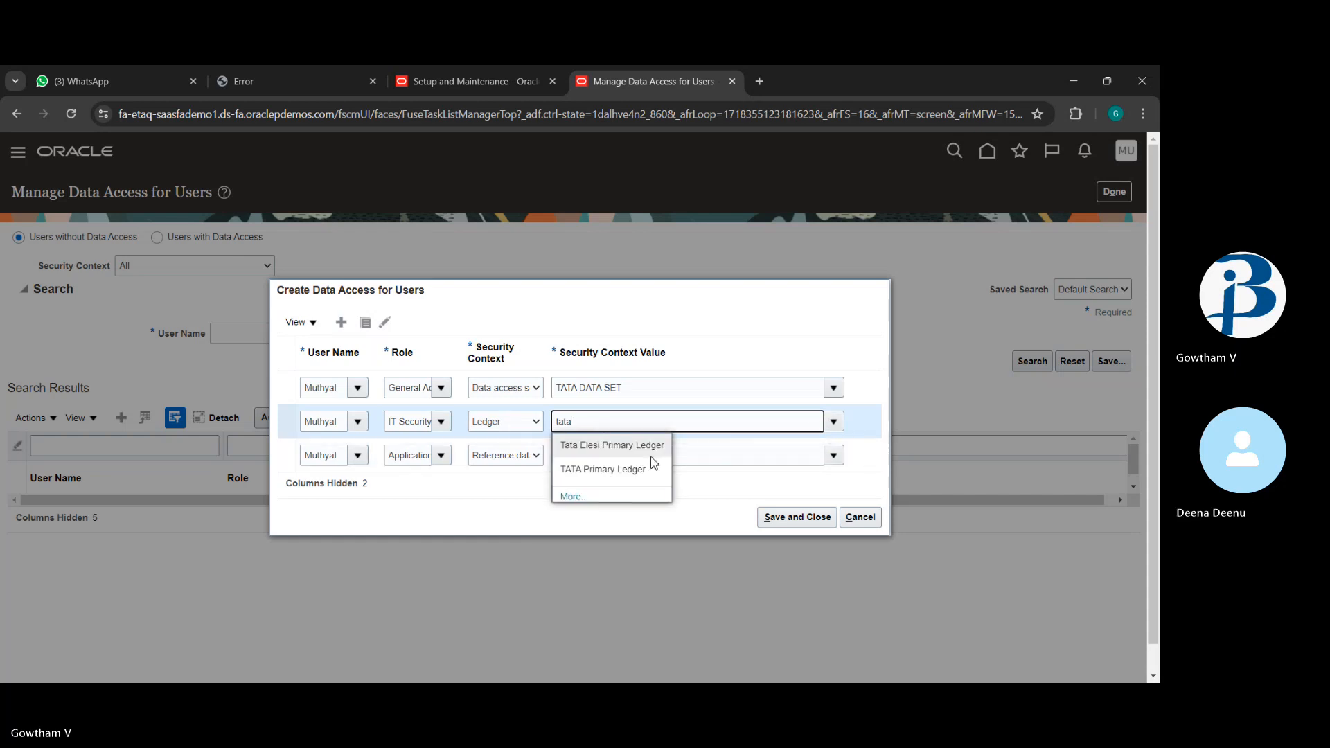
pyautogui.click(633, 471)
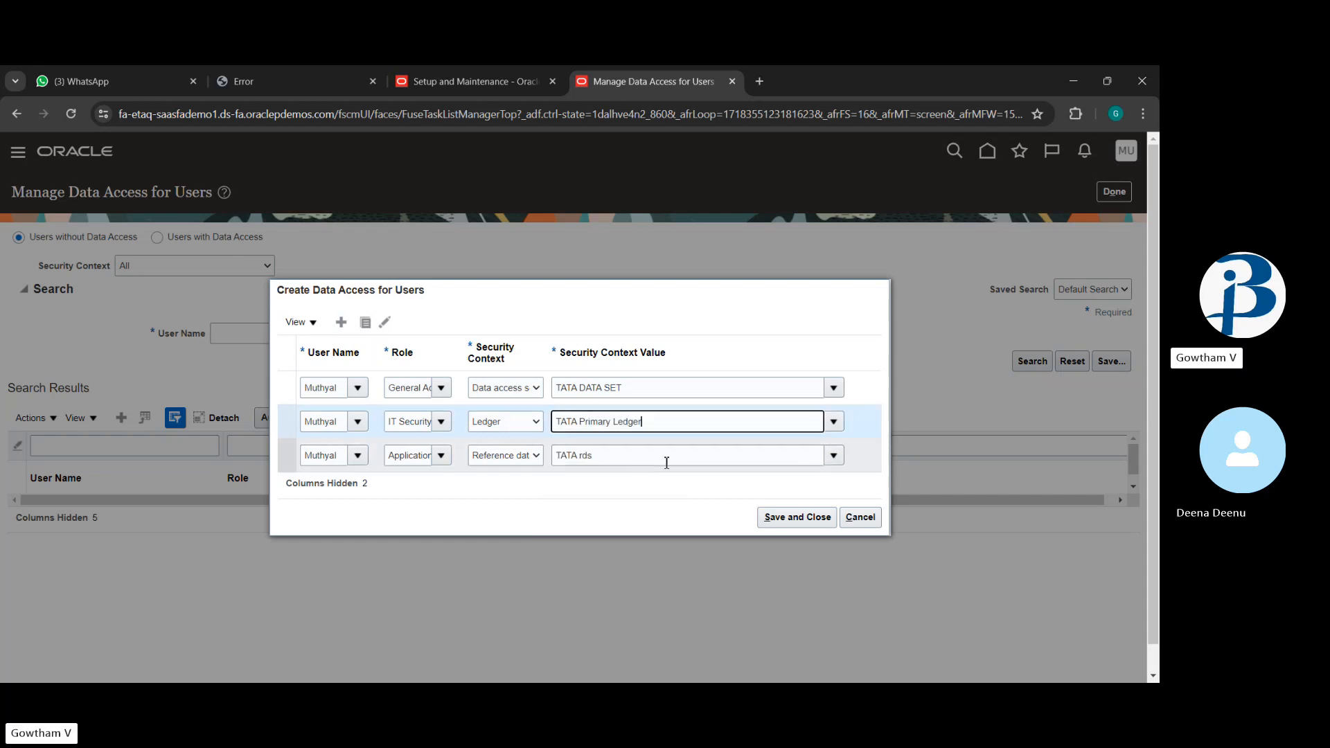
pyautogui.click(798, 518)
pyautogui.click(1102, 193)
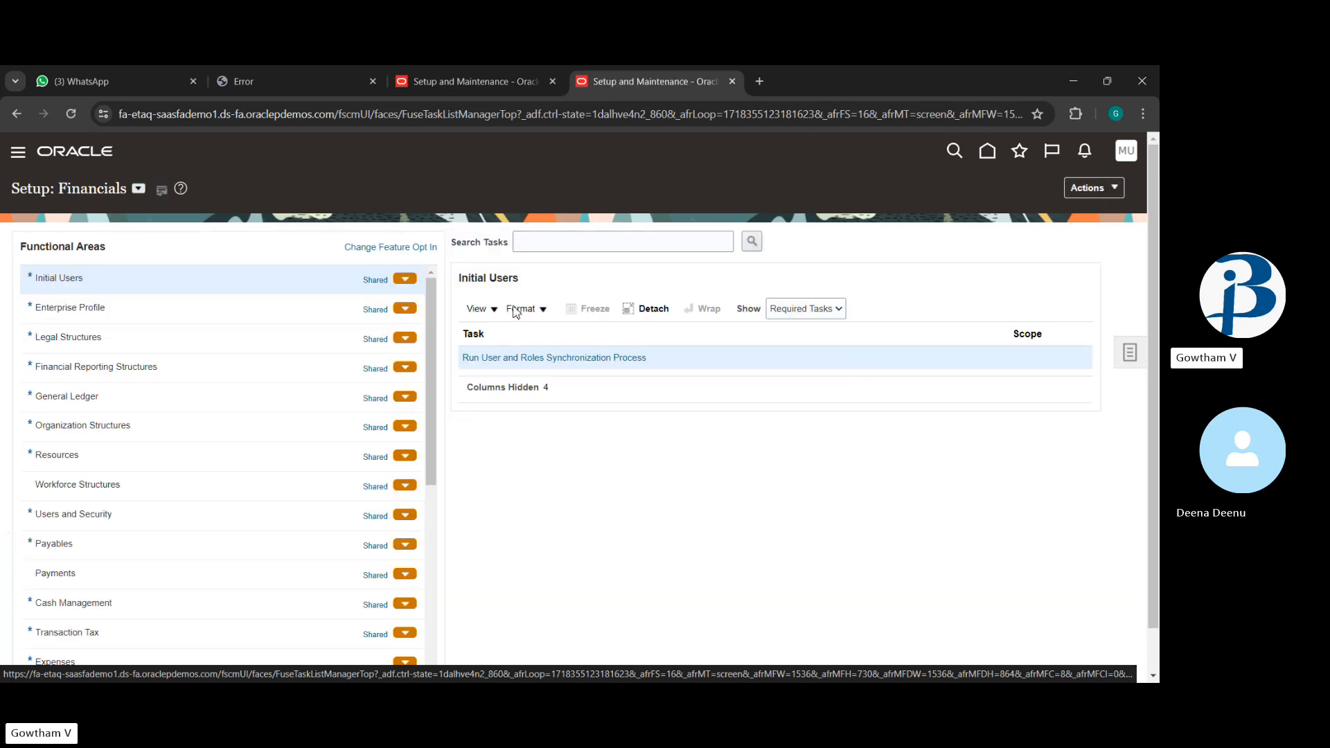
# Open the General Ledger task Open First Period, check its data access set and ledger parameters, and cancel the submission.
pyautogui.click(209, 399)
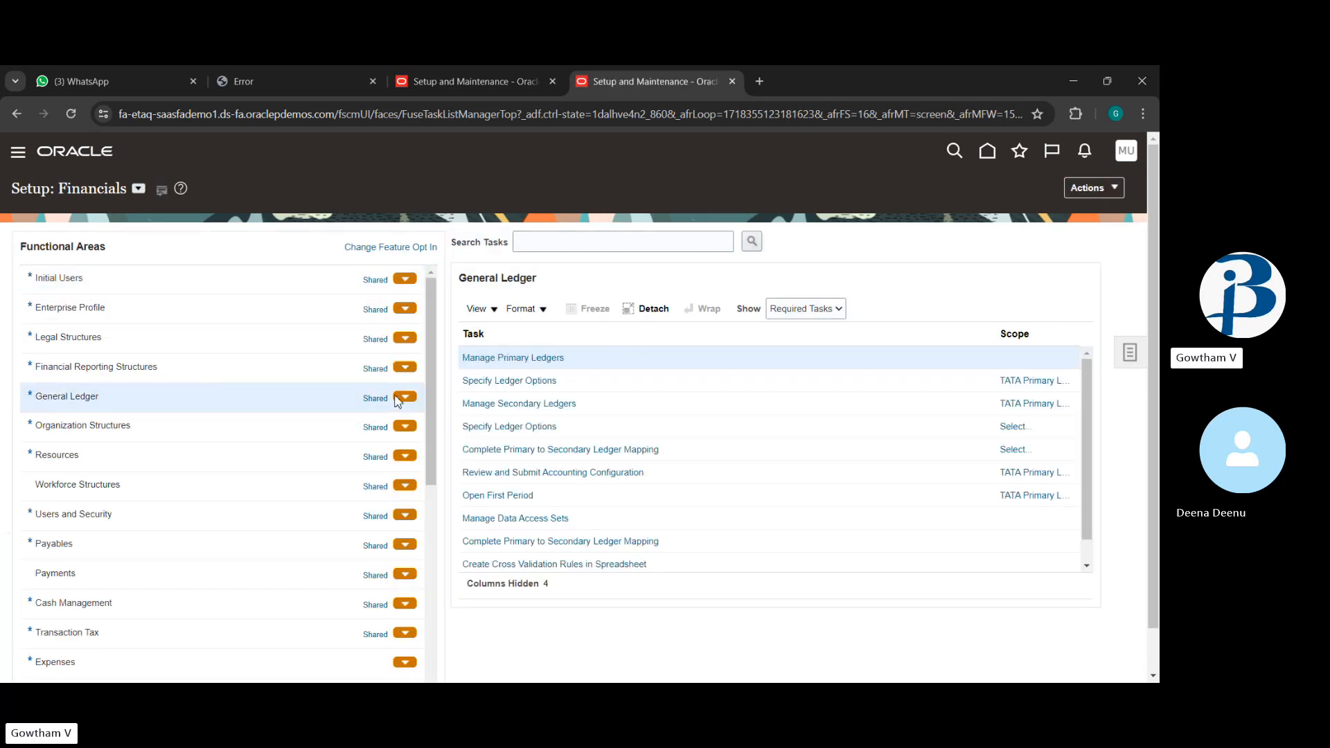
pyautogui.click(511, 496)
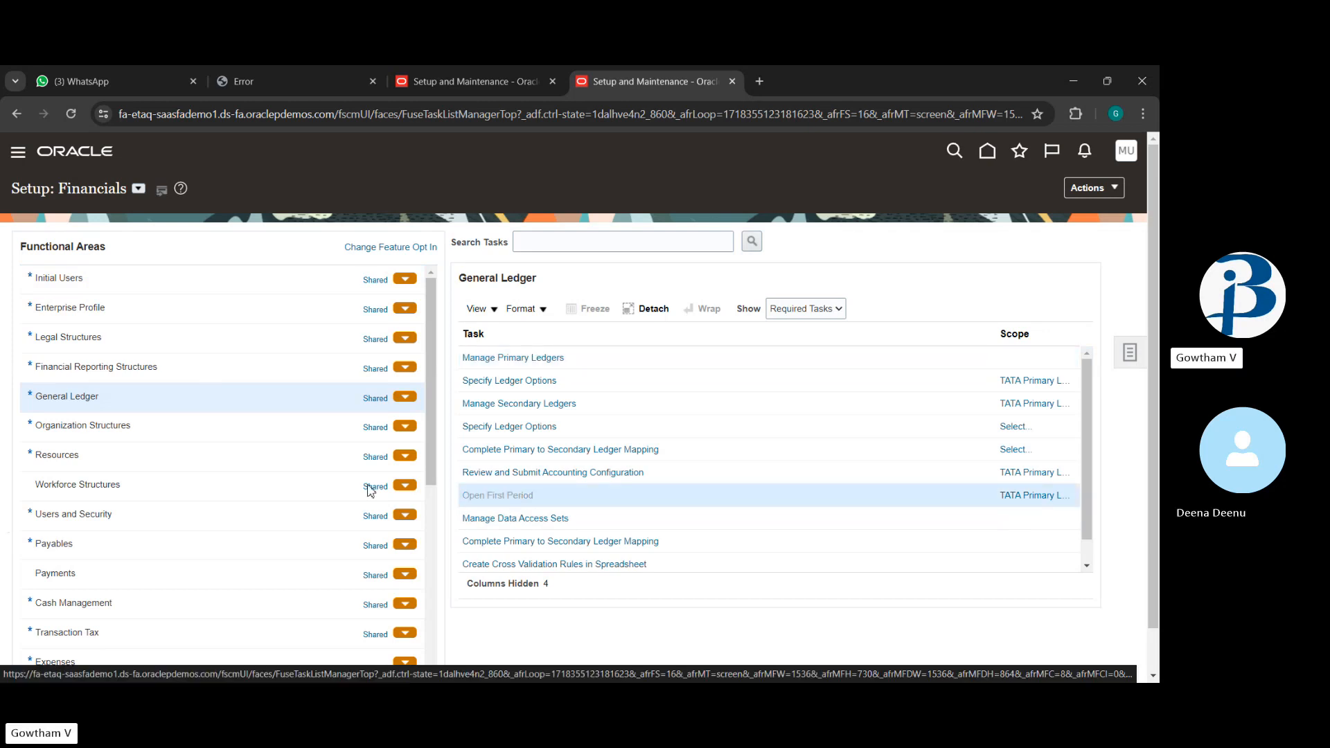
pyautogui.click(126, 368)
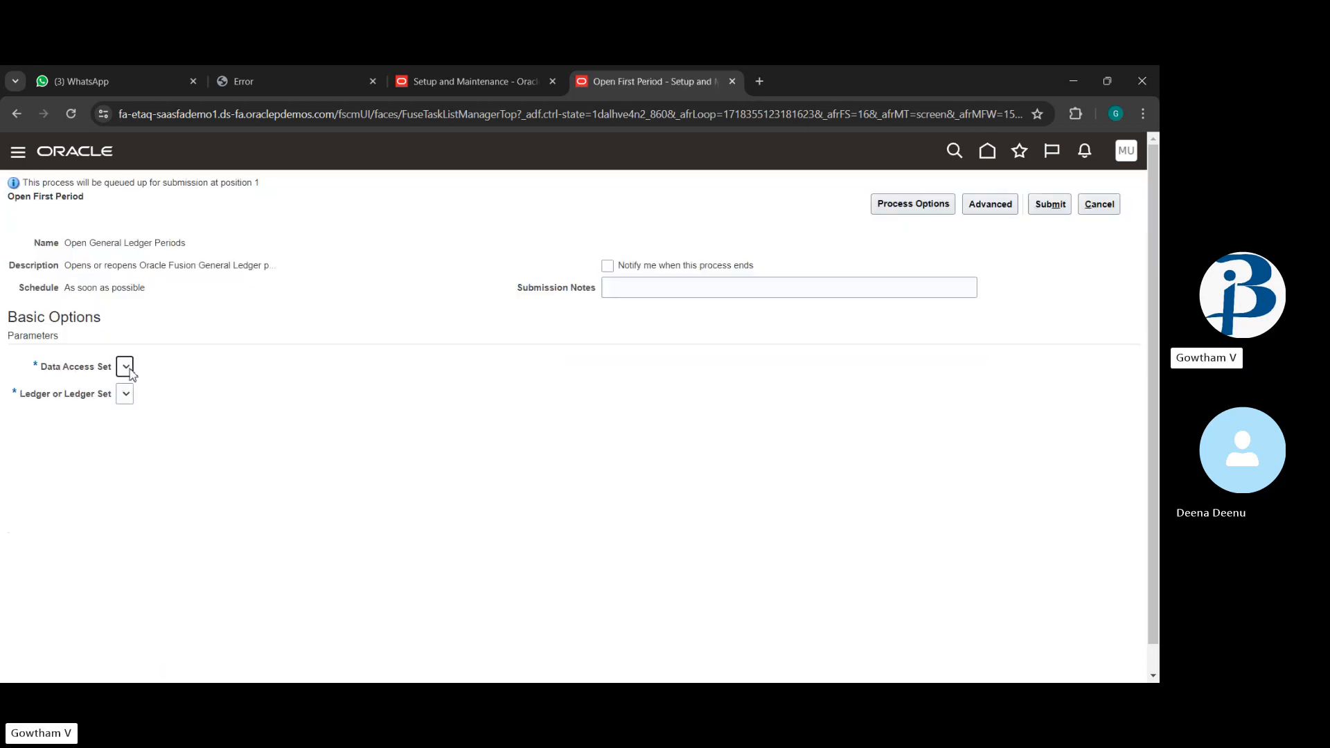
pyautogui.click(125, 395)
pyautogui.click(1095, 207)
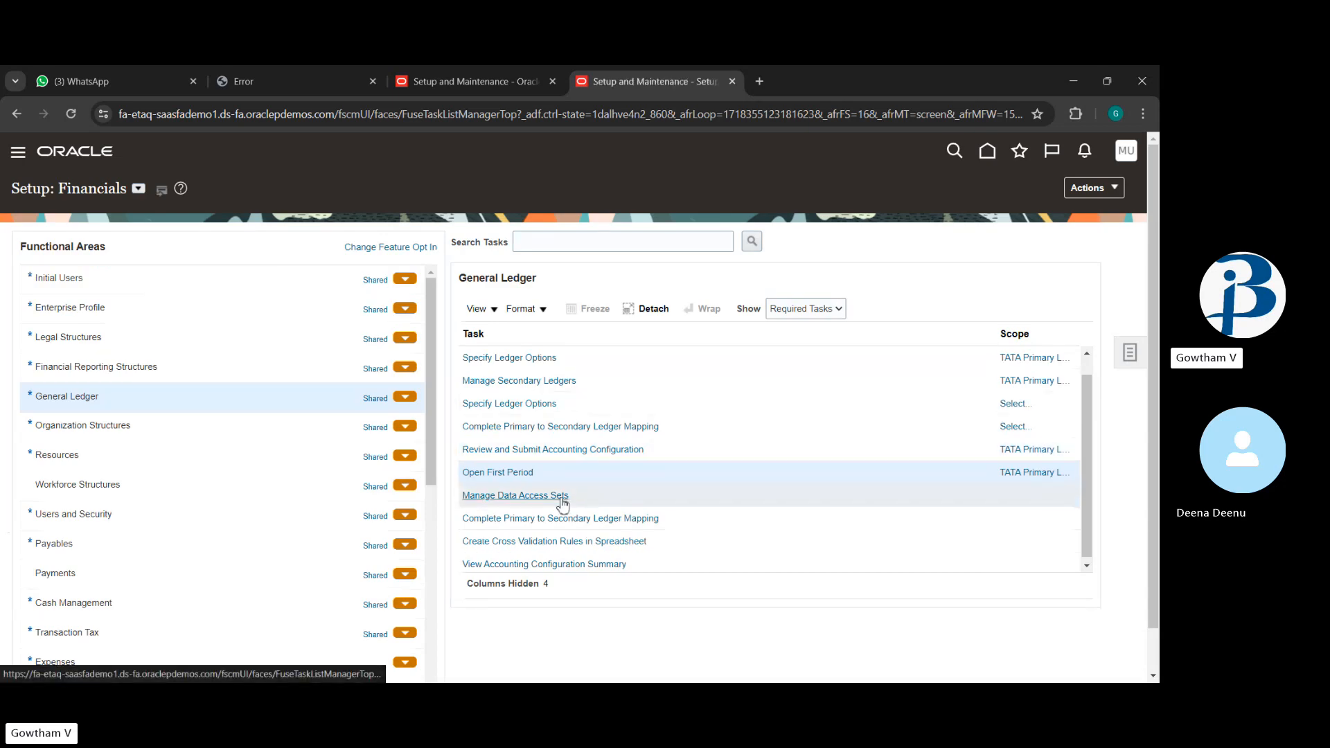
# Show all tasks of the Organization Structures functional area and look through the list.
pyautogui.click(265, 424)
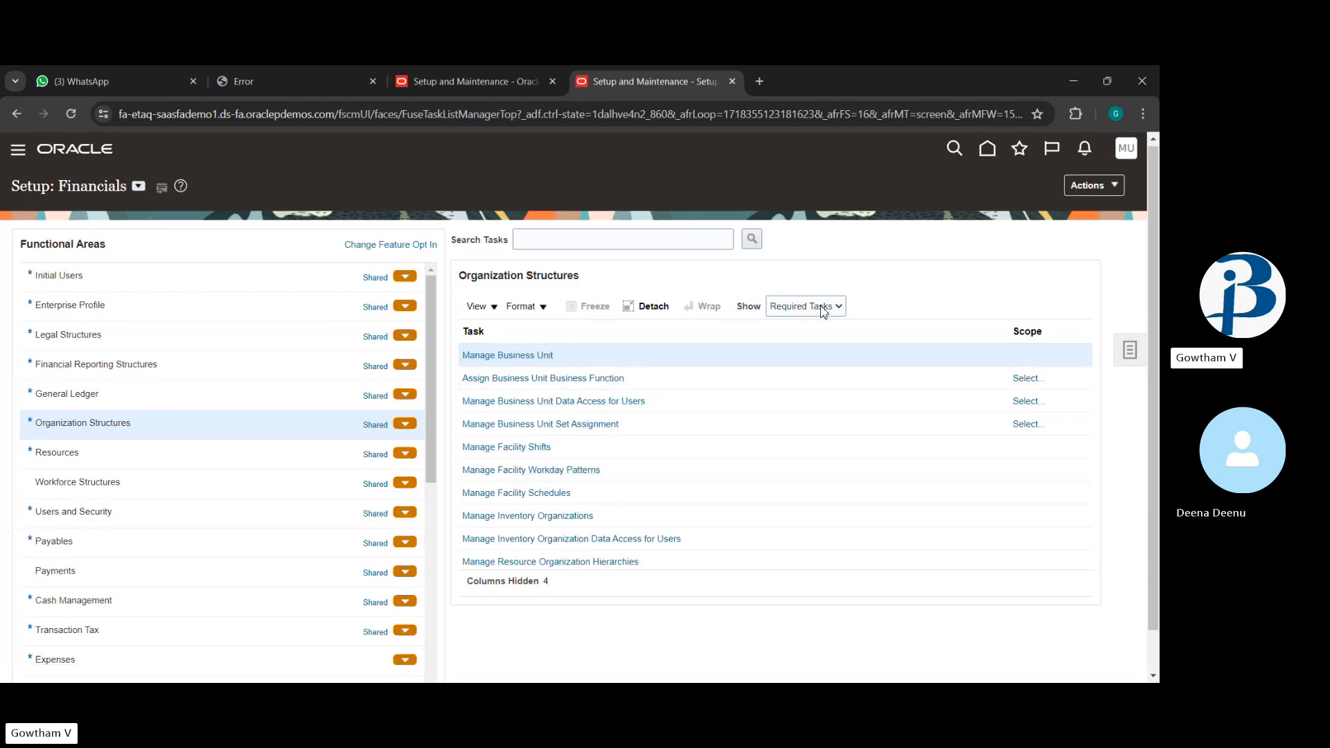
pyautogui.click(806, 323)
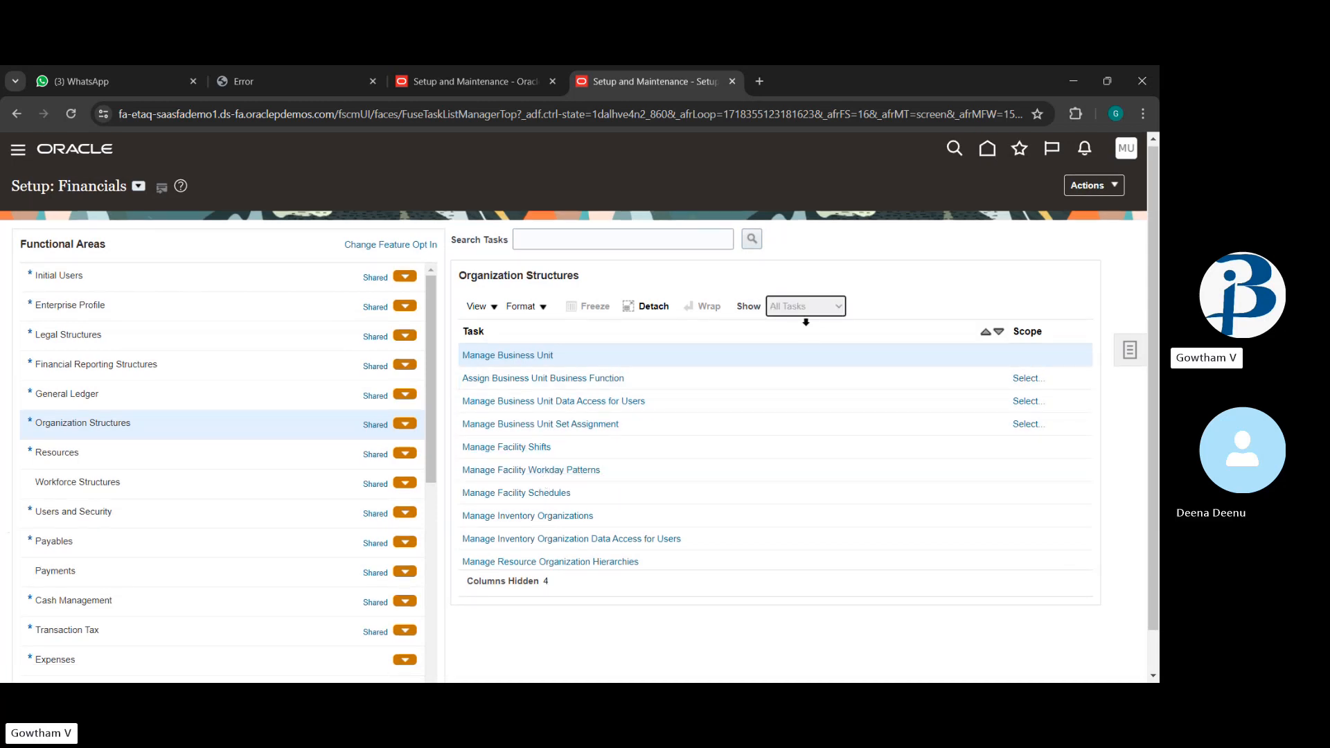
pyautogui.scroll(-5, 629, 473)
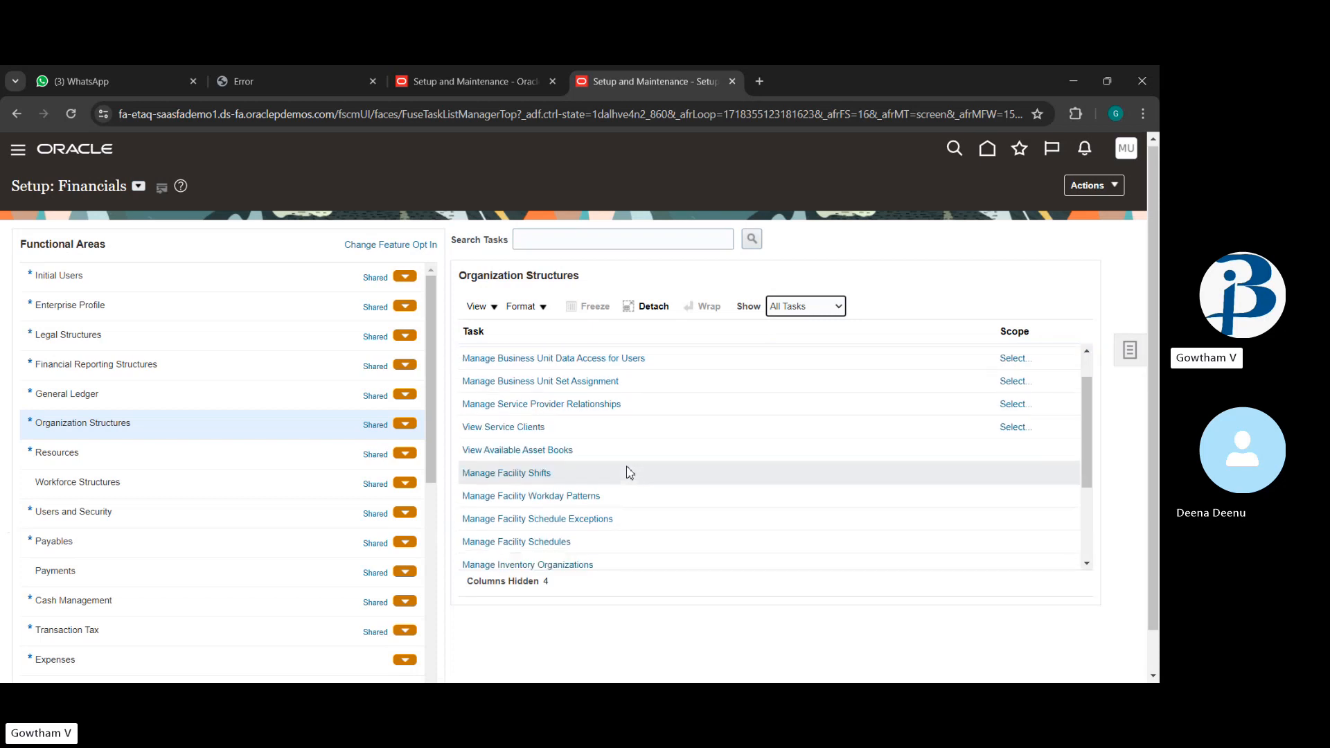
pyautogui.scroll(-1, 629, 473)
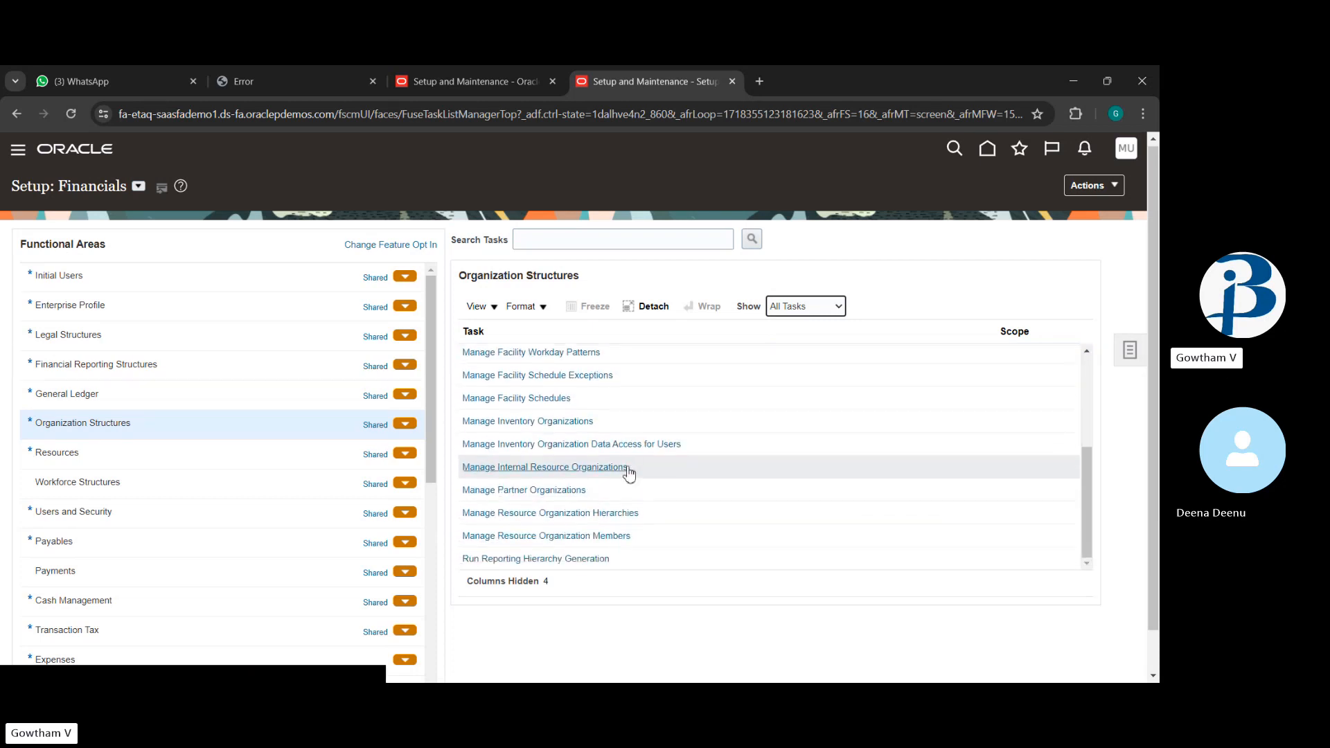
pyautogui.scroll(6, 629, 473)
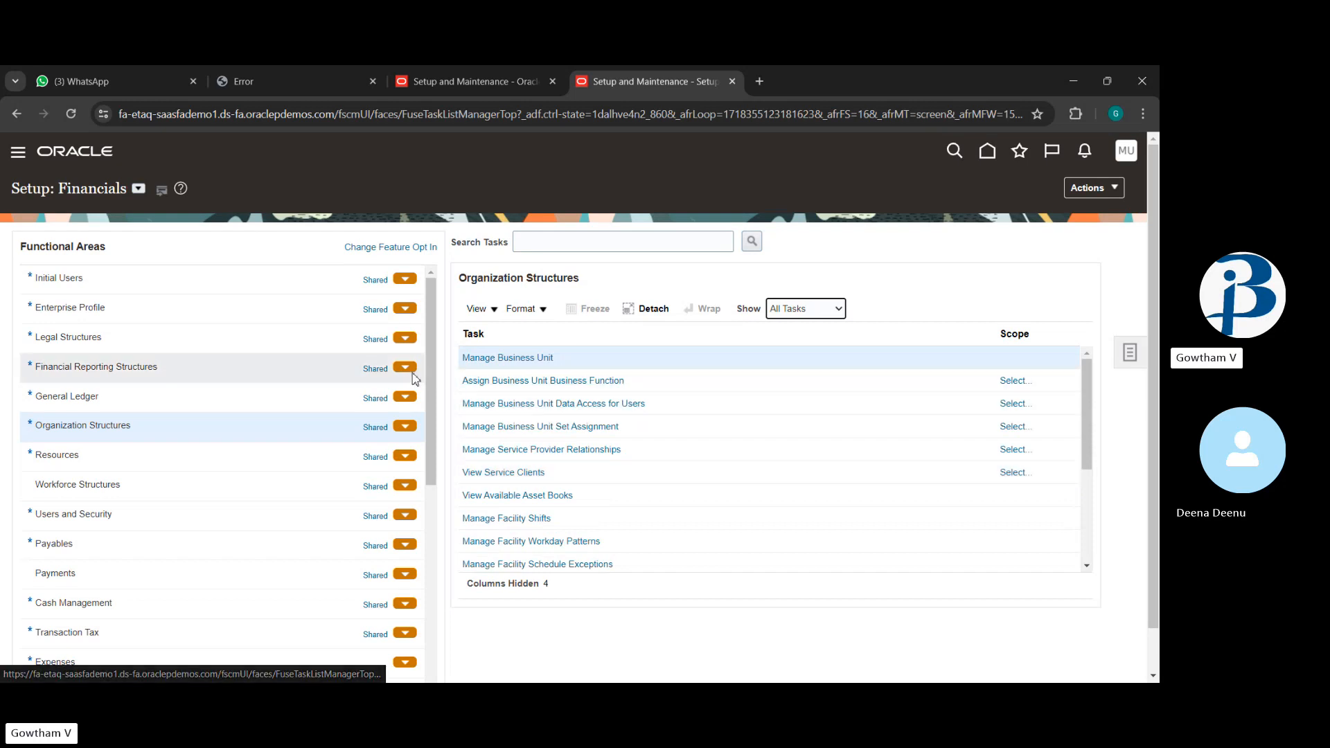
# Open Manage Reference Data Set Data Access for Users from the Enterprise Profile functional area.
pyautogui.click(206, 376)
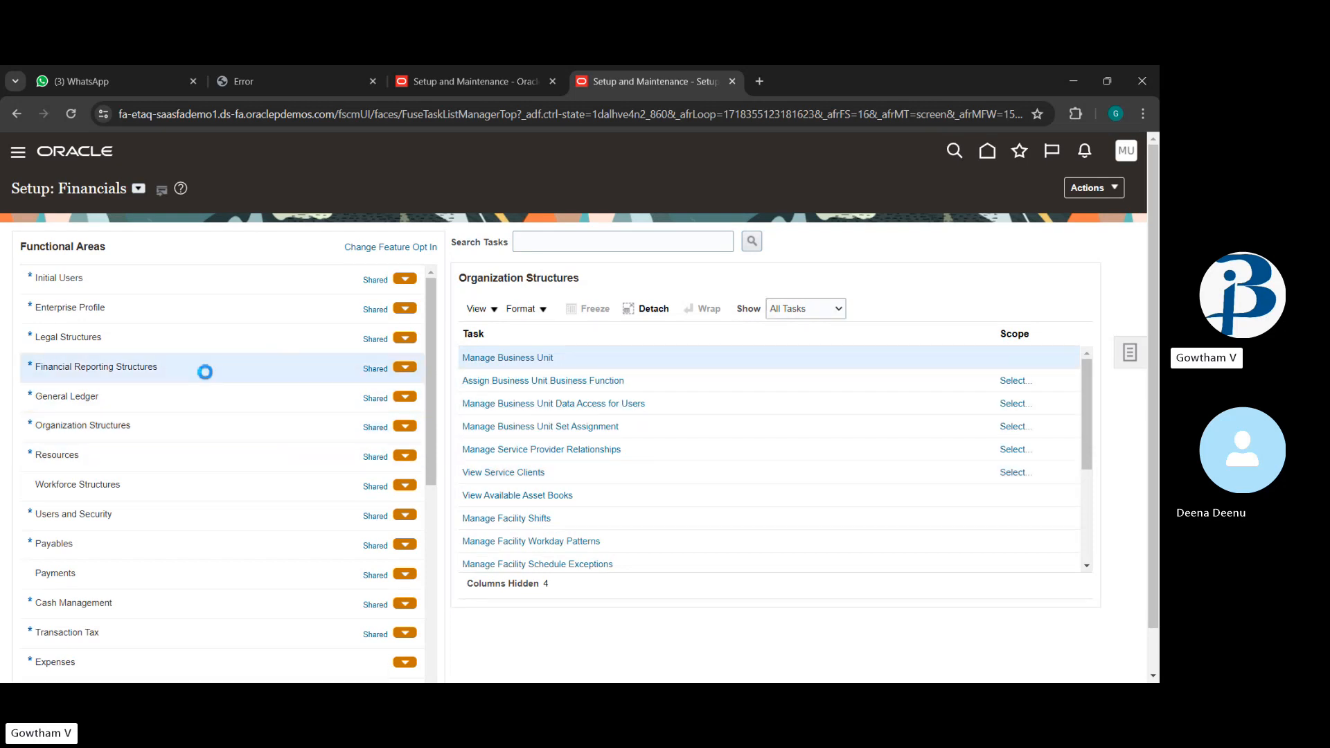
pyautogui.click(212, 313)
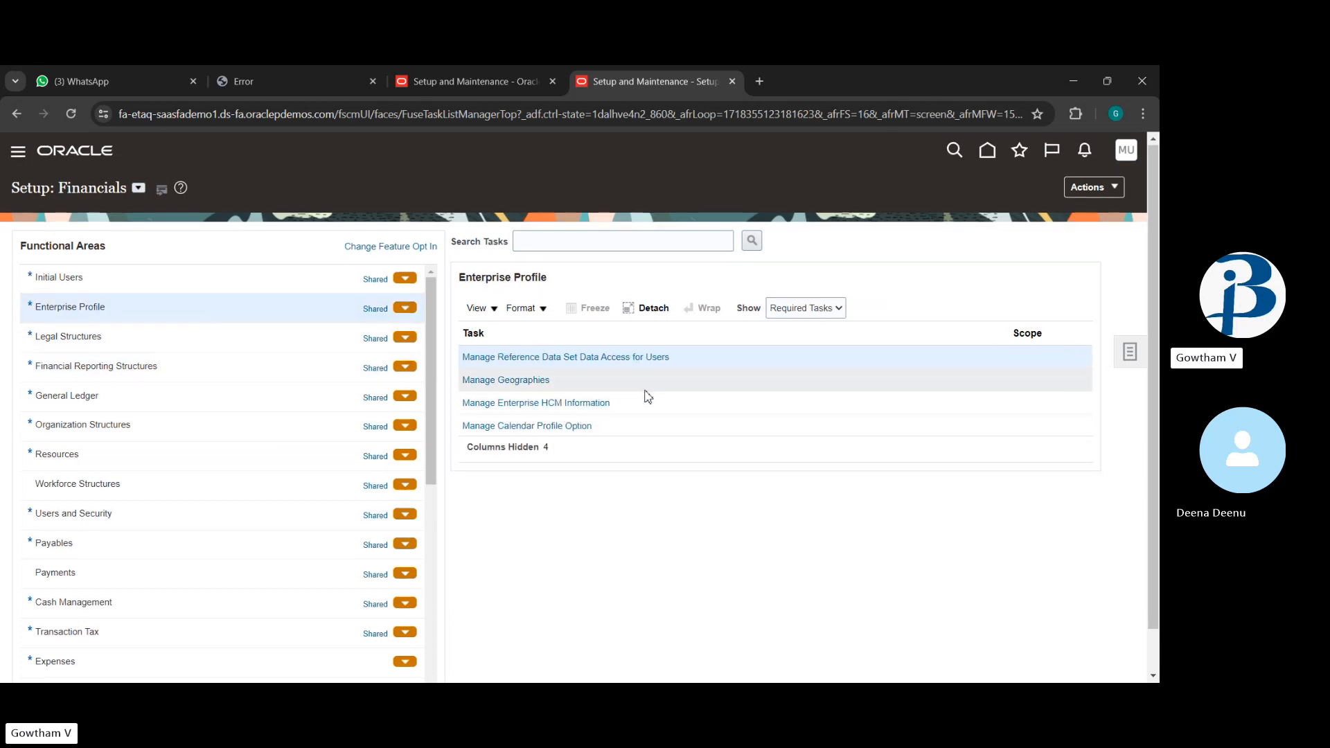
pyautogui.click(626, 355)
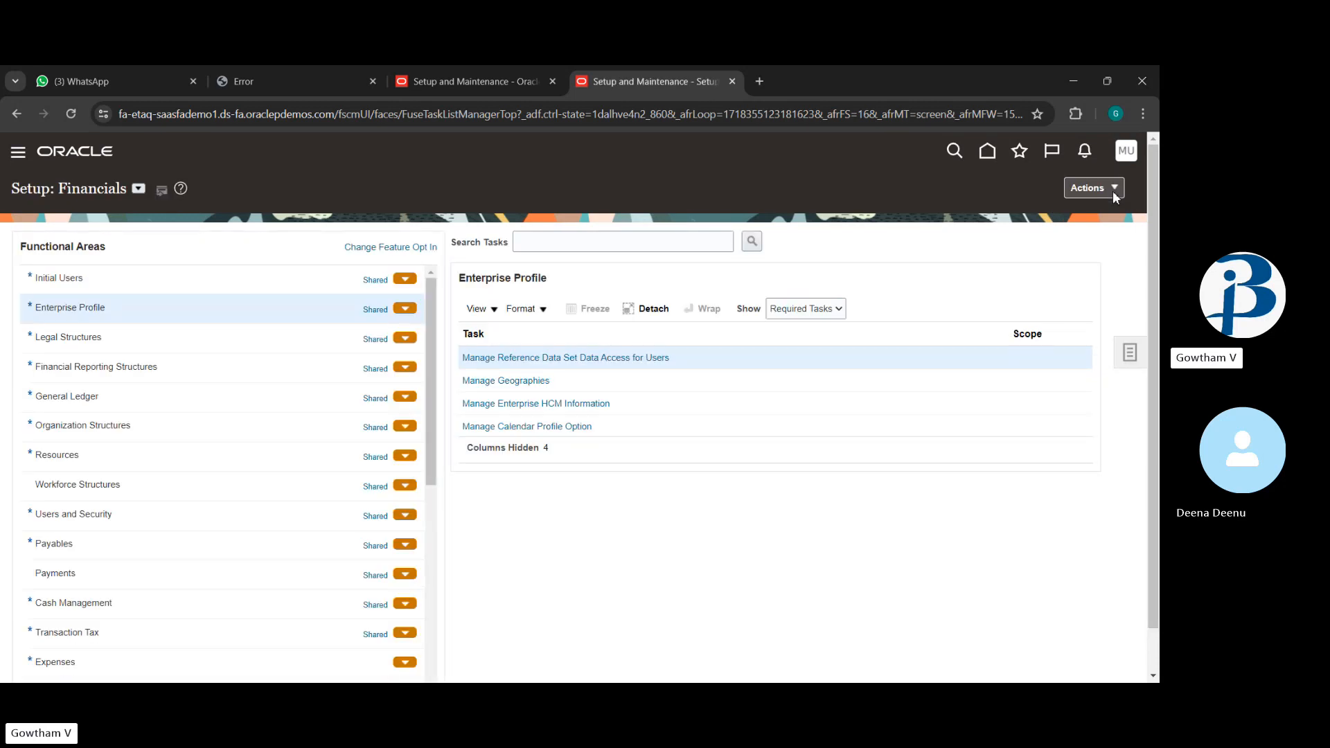
# Show all tasks of the Enterprise Profile functional area and of the Legal Structures functional area.
pyautogui.click(804, 330)
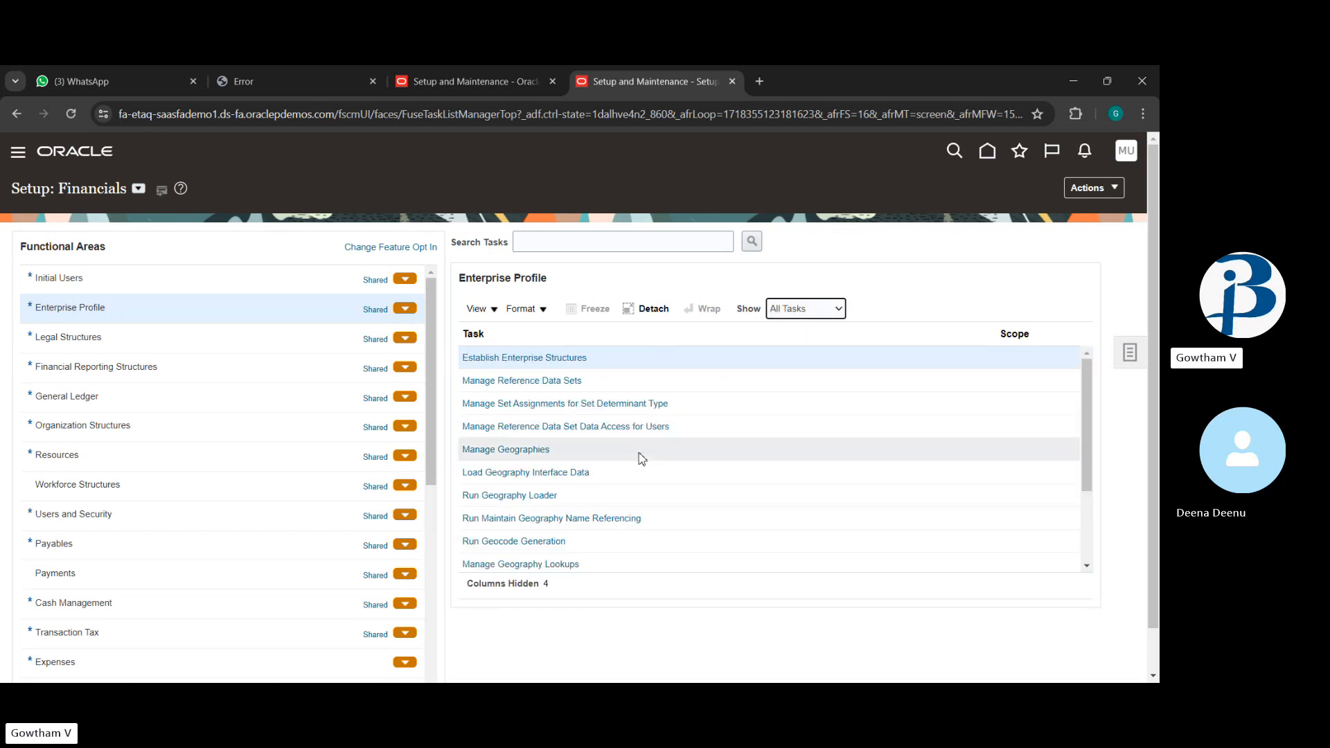
pyautogui.click(215, 344)
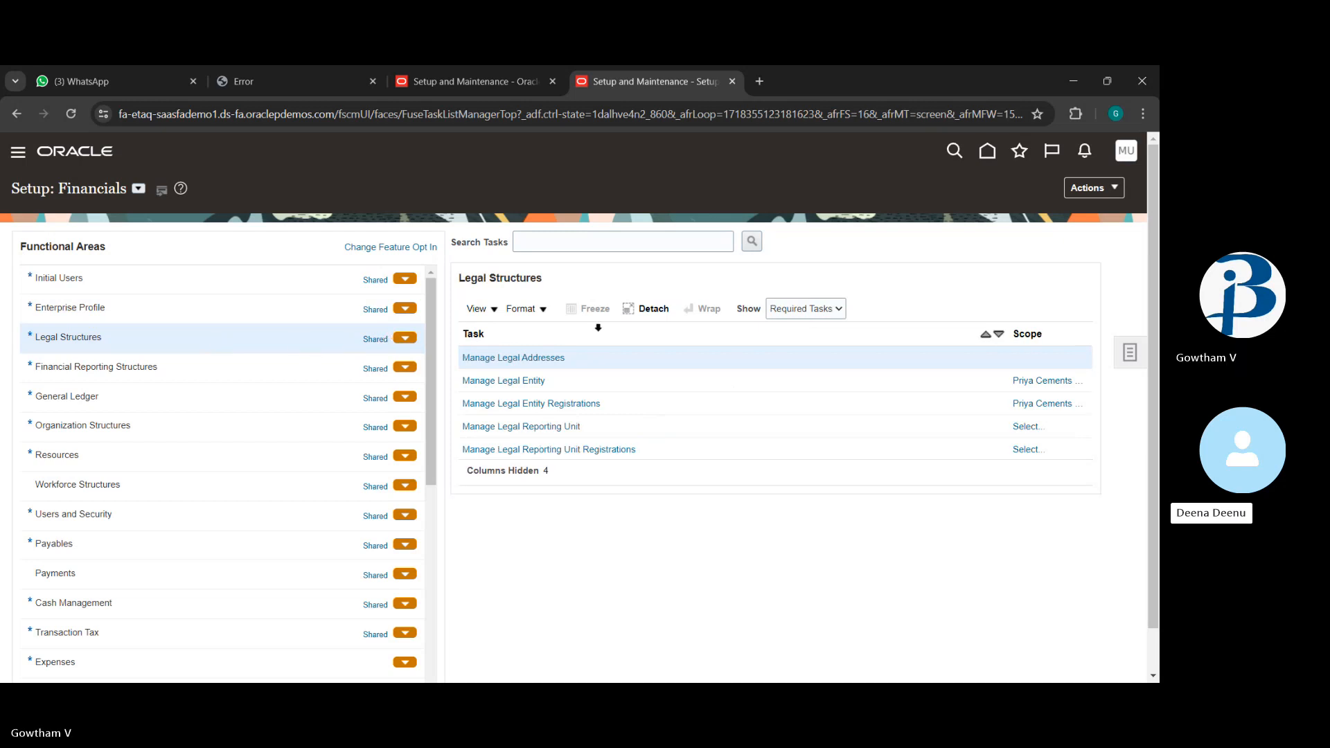
pyautogui.click(824, 328)
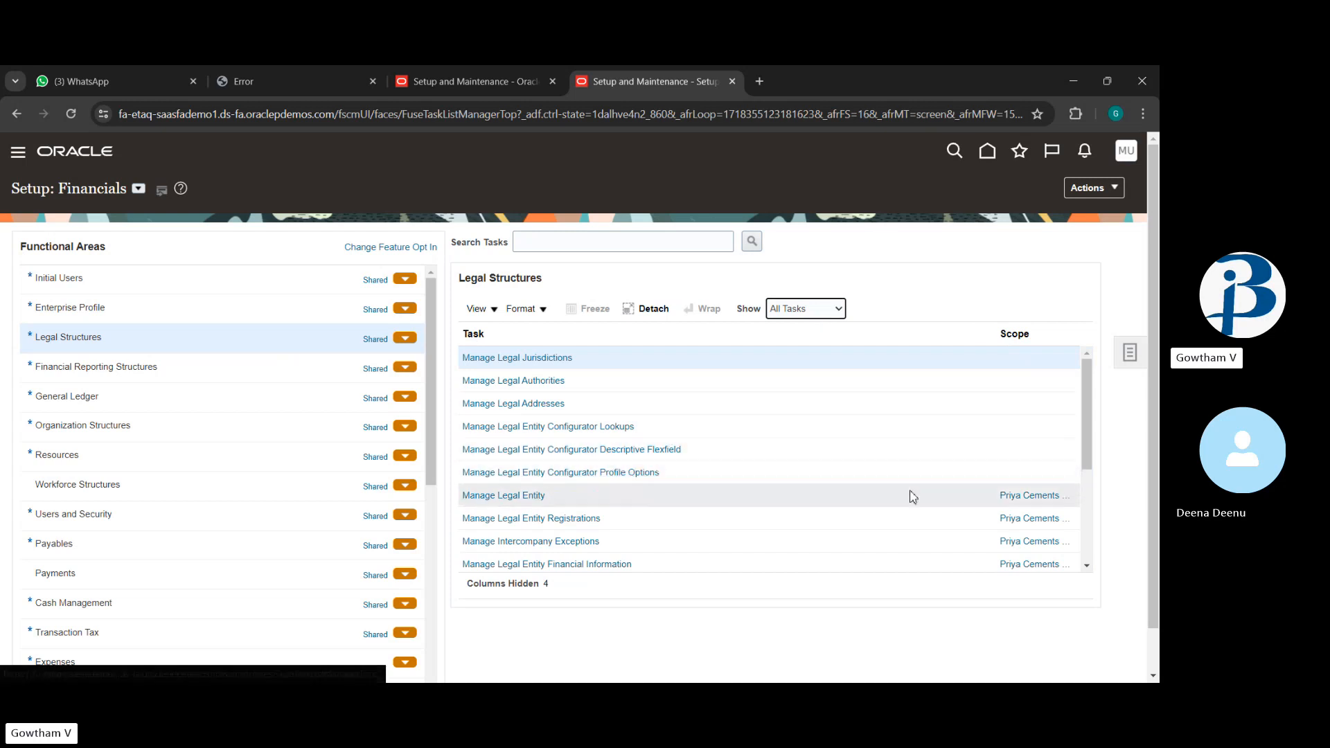
# Open the Manage Legal Entity scope selection with Select and Add, and search the legal entities by the name tata.
pyautogui.click(1030, 496)
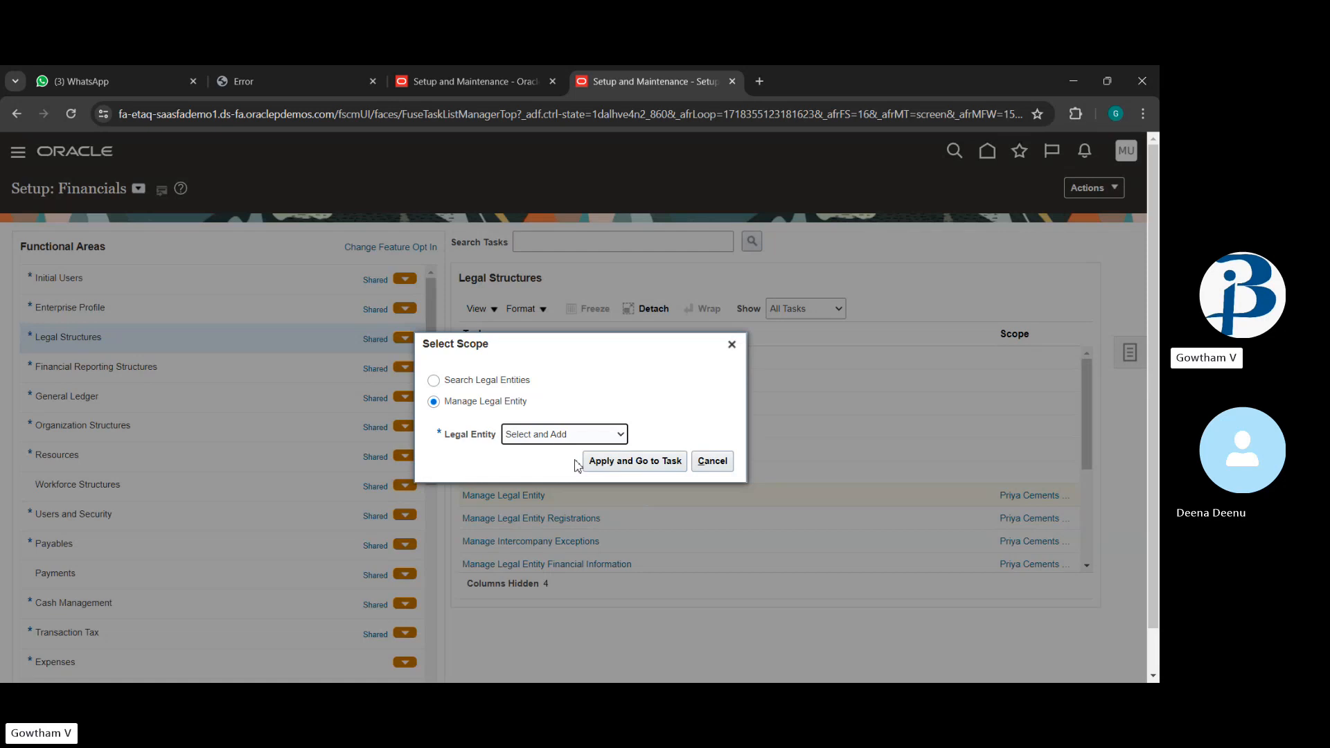
pyautogui.click(619, 463)
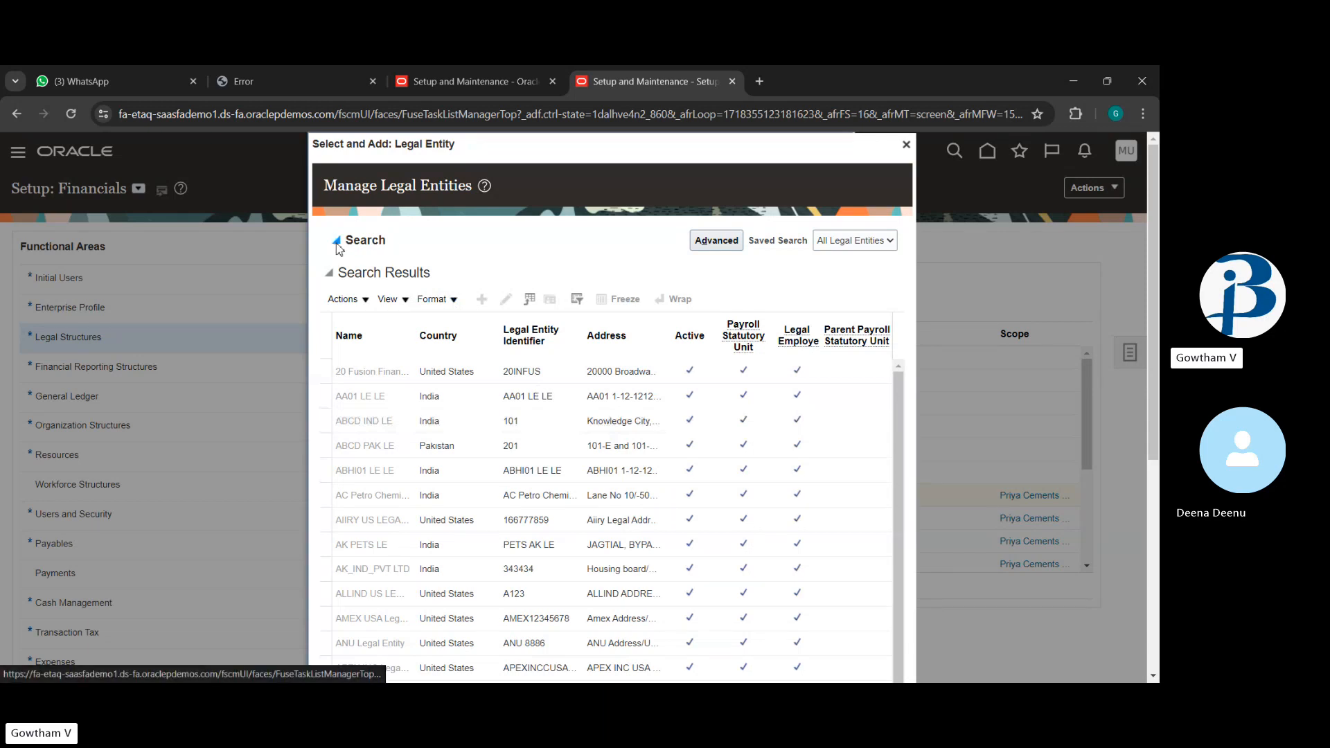
pyautogui.click(337, 242)
pyautogui.click(412, 265)
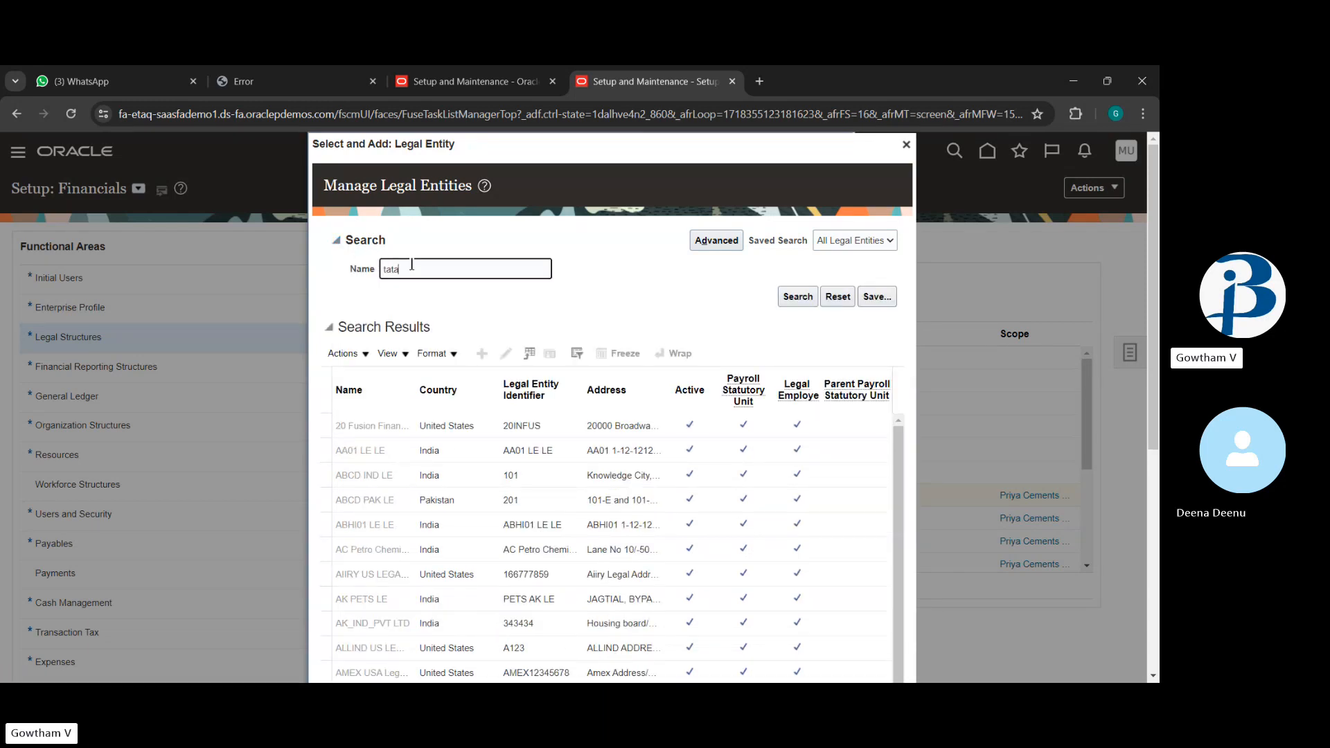
pyautogui.press('Return')
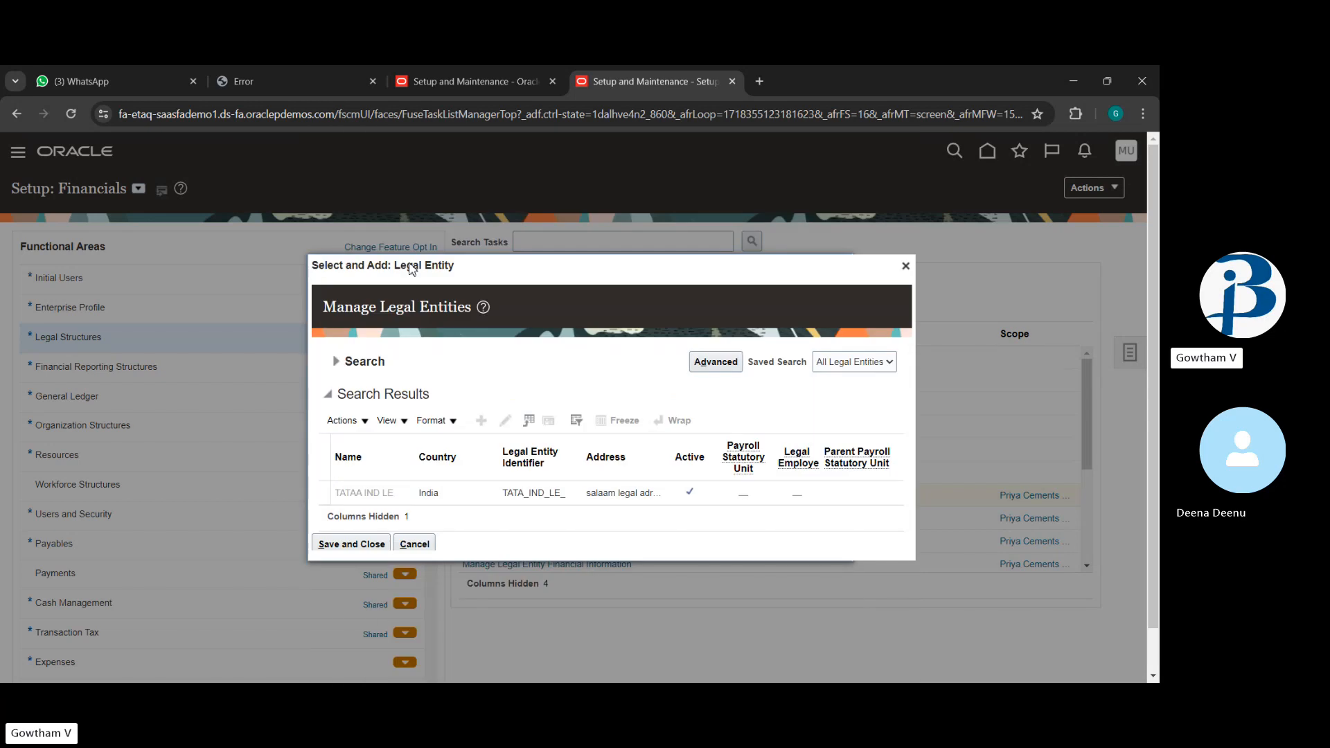
# Choose TATAA IND LE as the scope, enable its Payroll statutory unit and Legal employer options, and save and close.
pyautogui.click(457, 491)
pyautogui.click(336, 545)
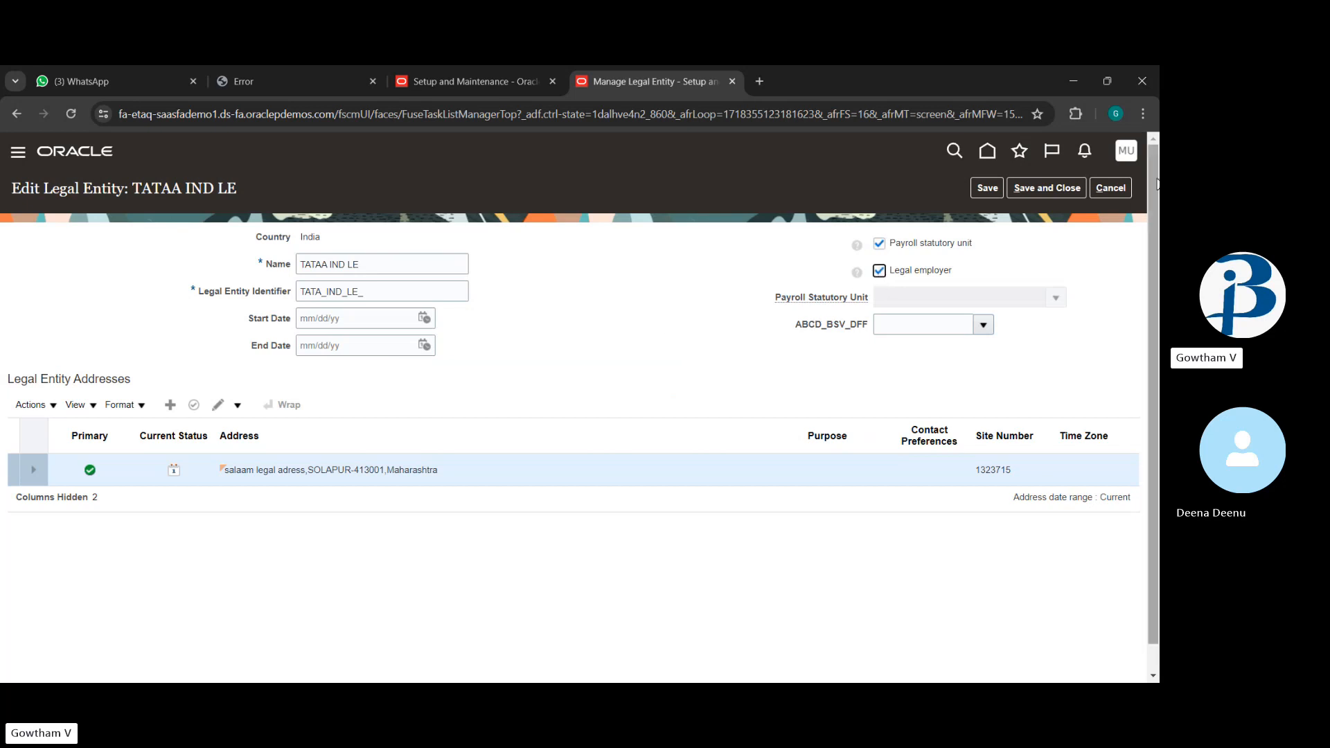
pyautogui.click(1052, 184)
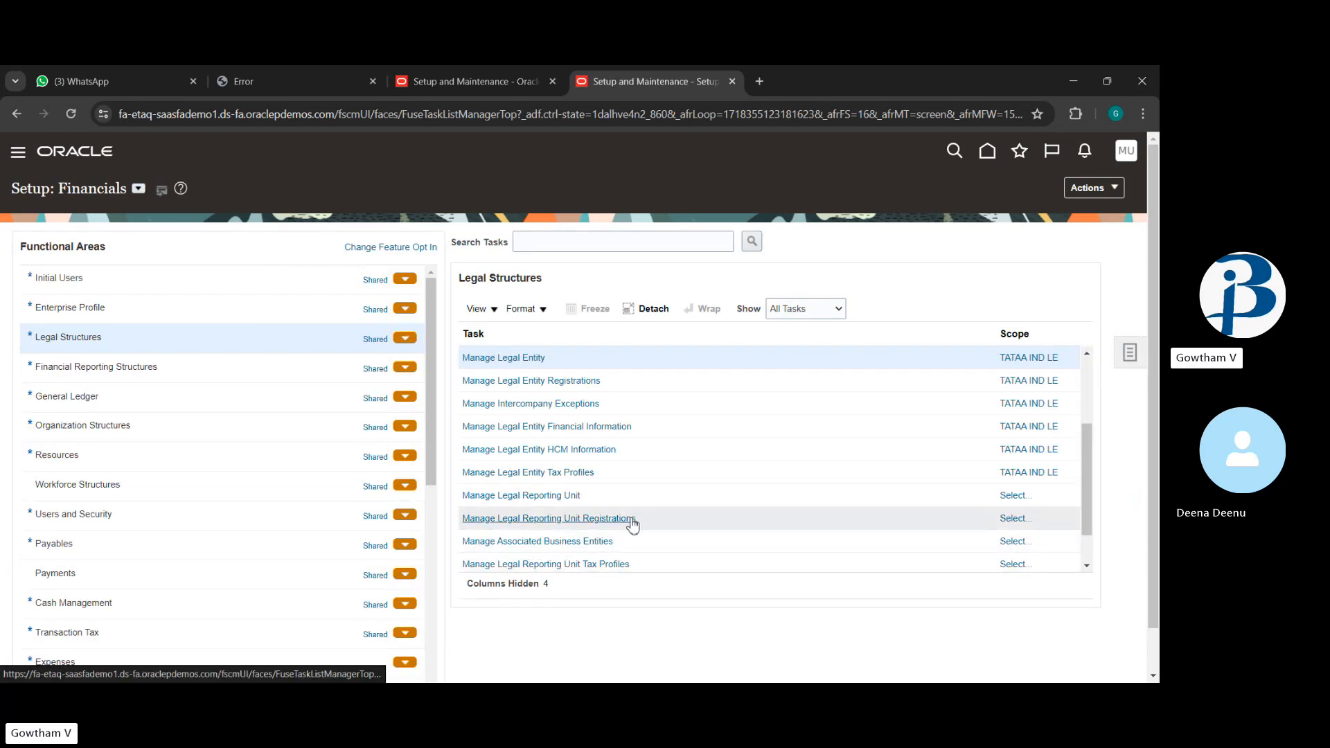
# Look through the remaining Legal Structures tasks and the full task list of the Financial Reporting Structures functional area.
pyautogui.scroll(-3, 633, 525)
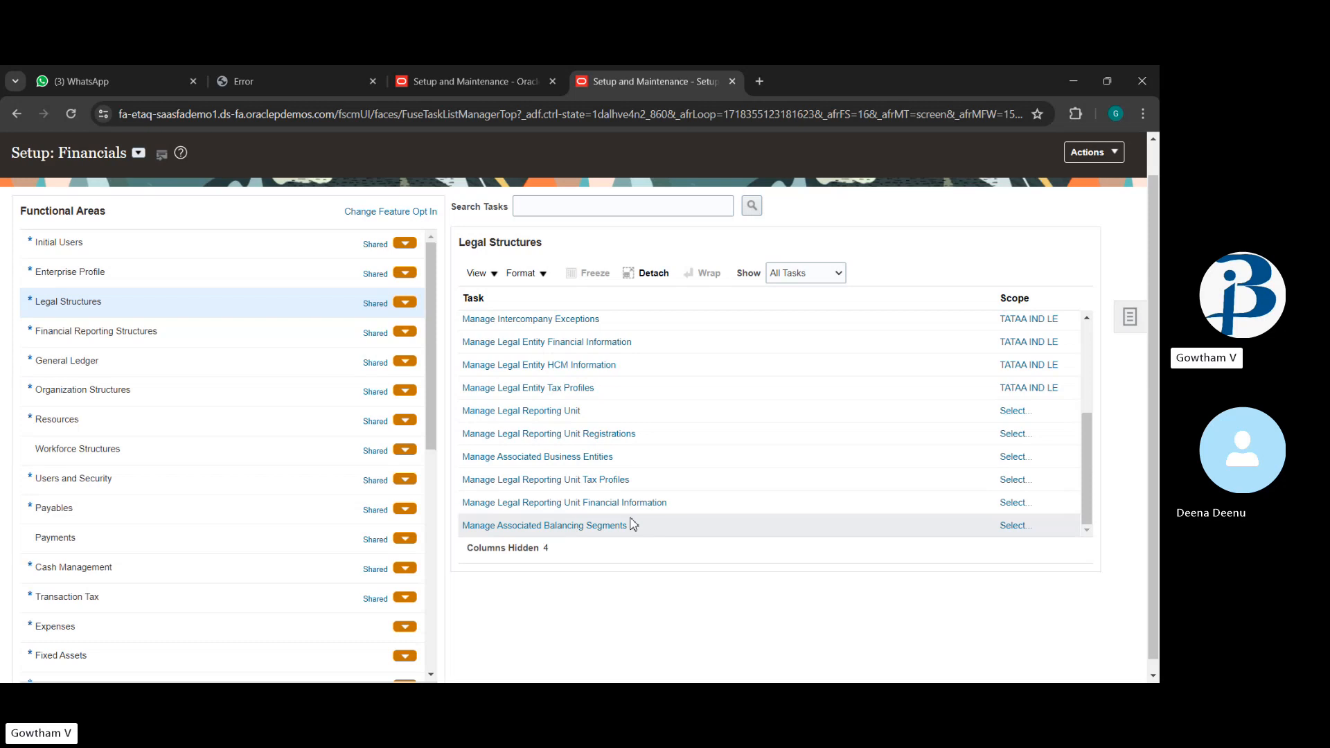
pyautogui.click(341, 331)
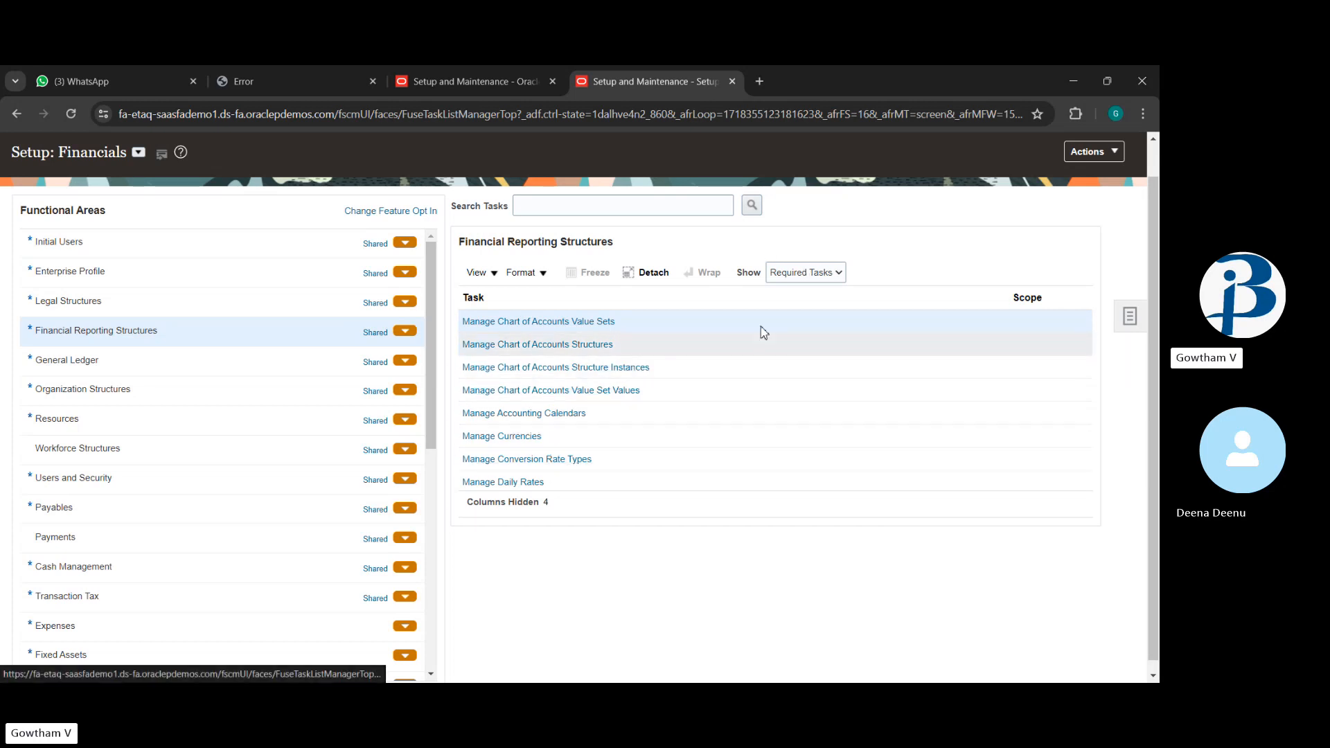
pyautogui.click(805, 272)
pyautogui.click(804, 296)
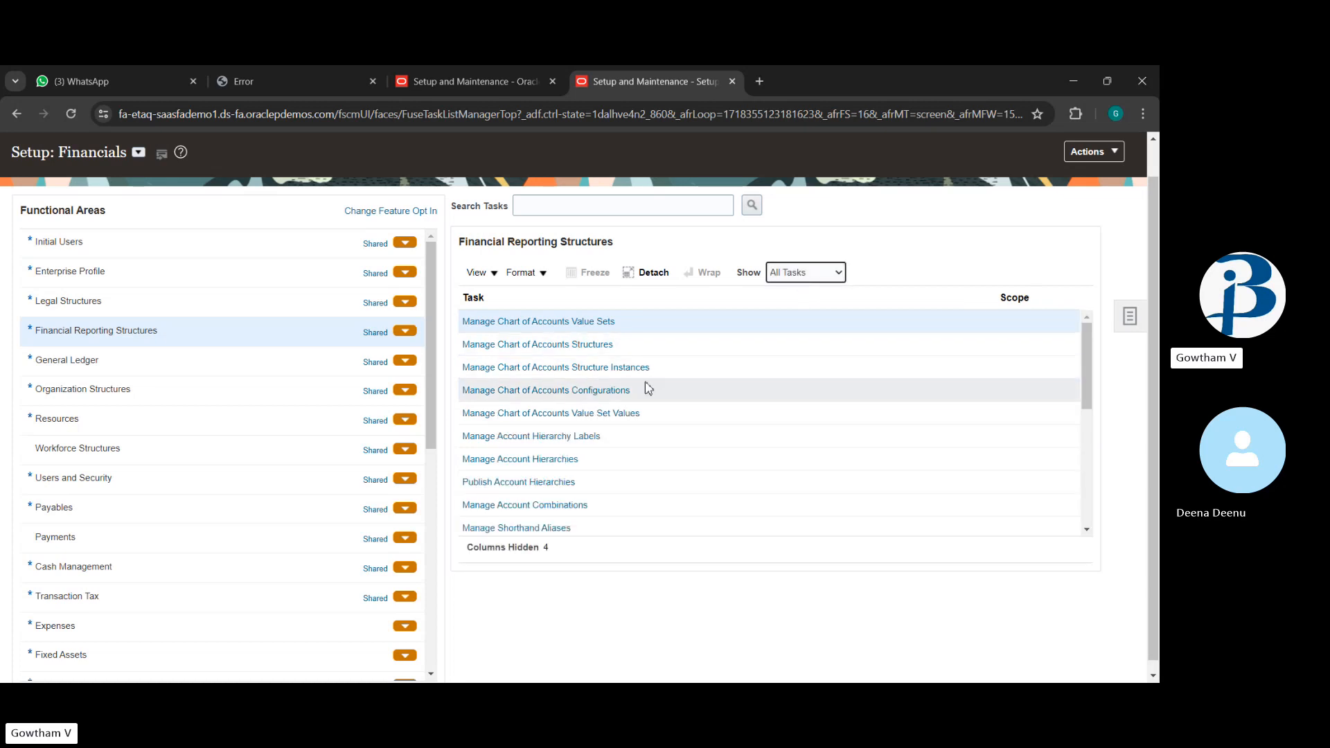
pyautogui.scroll(-2, 541, 456)
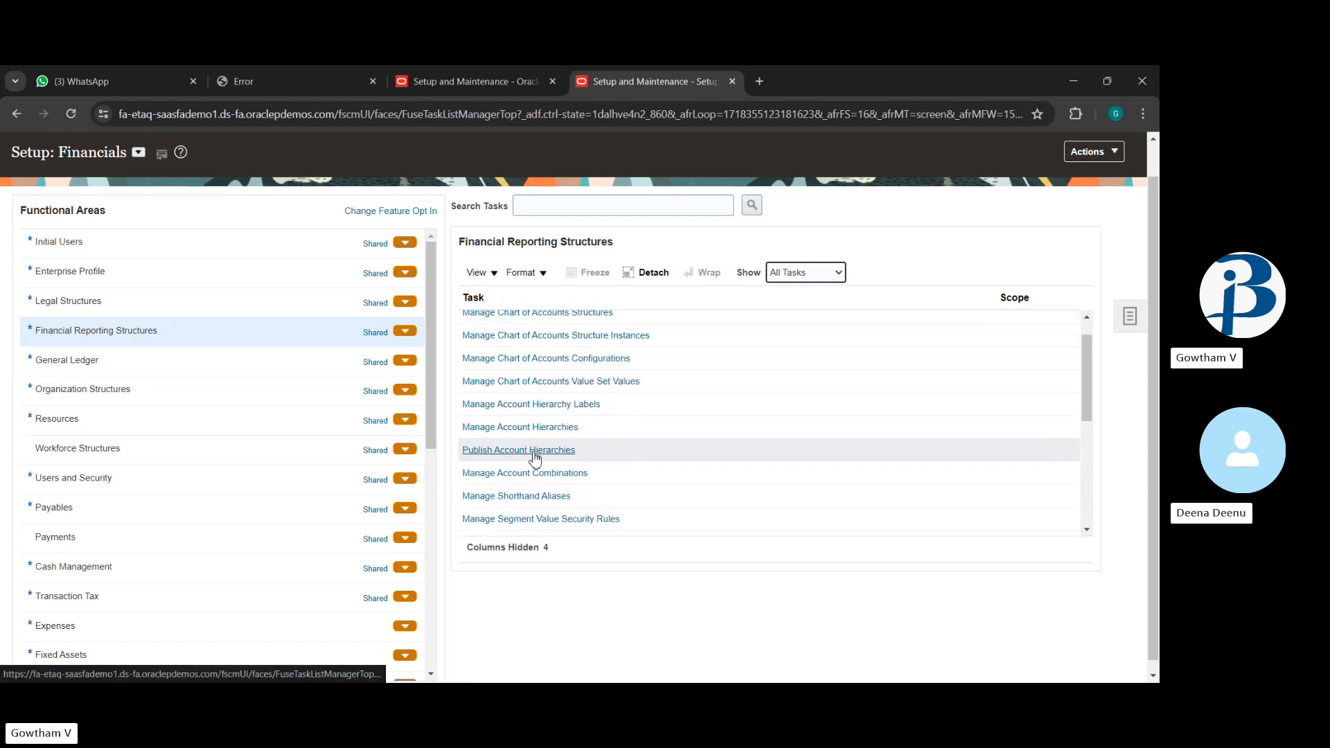
pyautogui.scroll(-3, 533, 458)
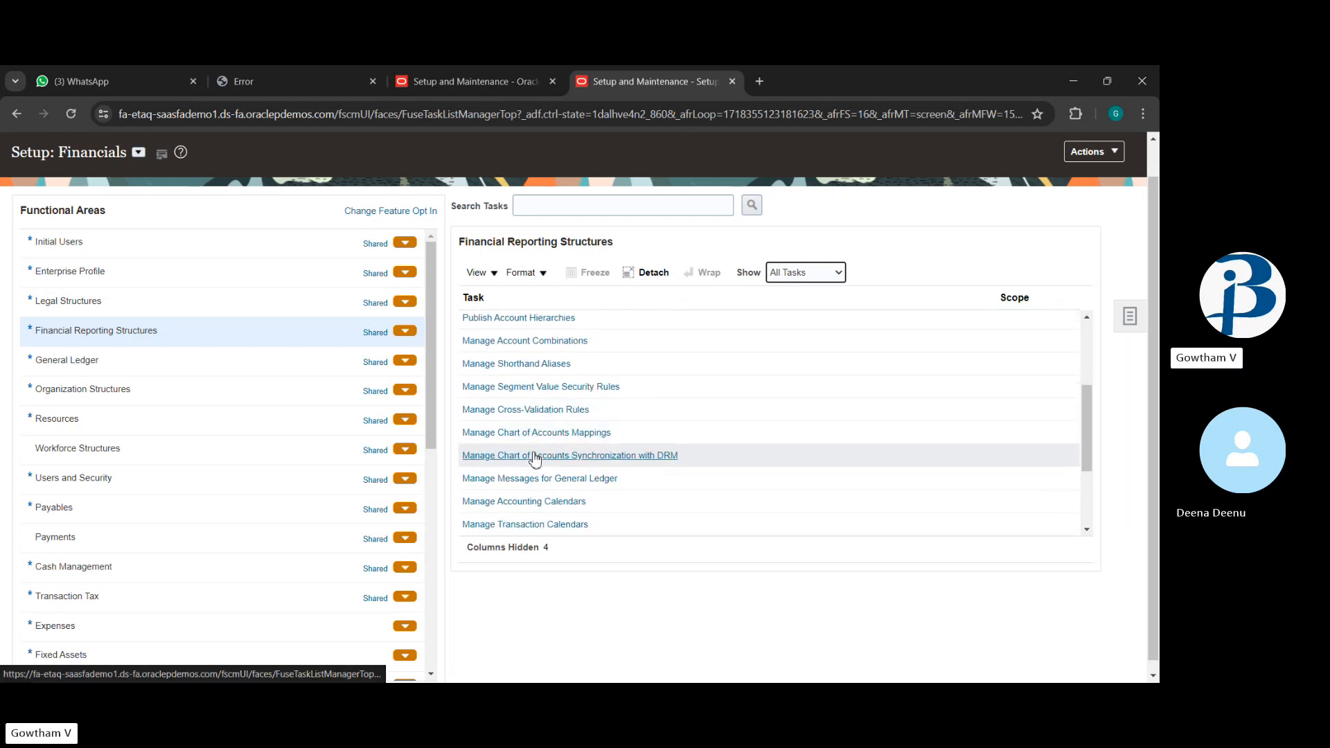
pyautogui.scroll(-1, 535, 457)
pyautogui.scroll(-3, 535, 457)
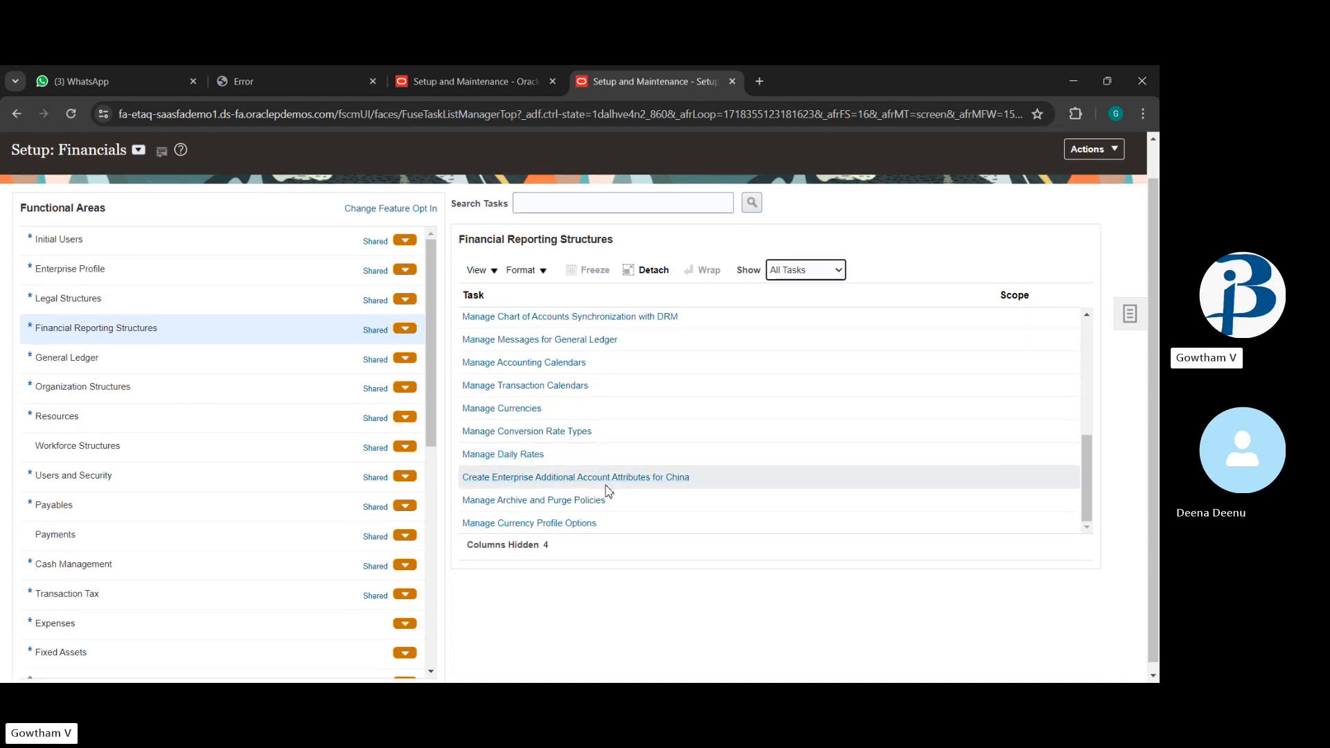
# Show all tasks of the General Ledger functional area and open the Open First Period task.
pyautogui.click(203, 361)
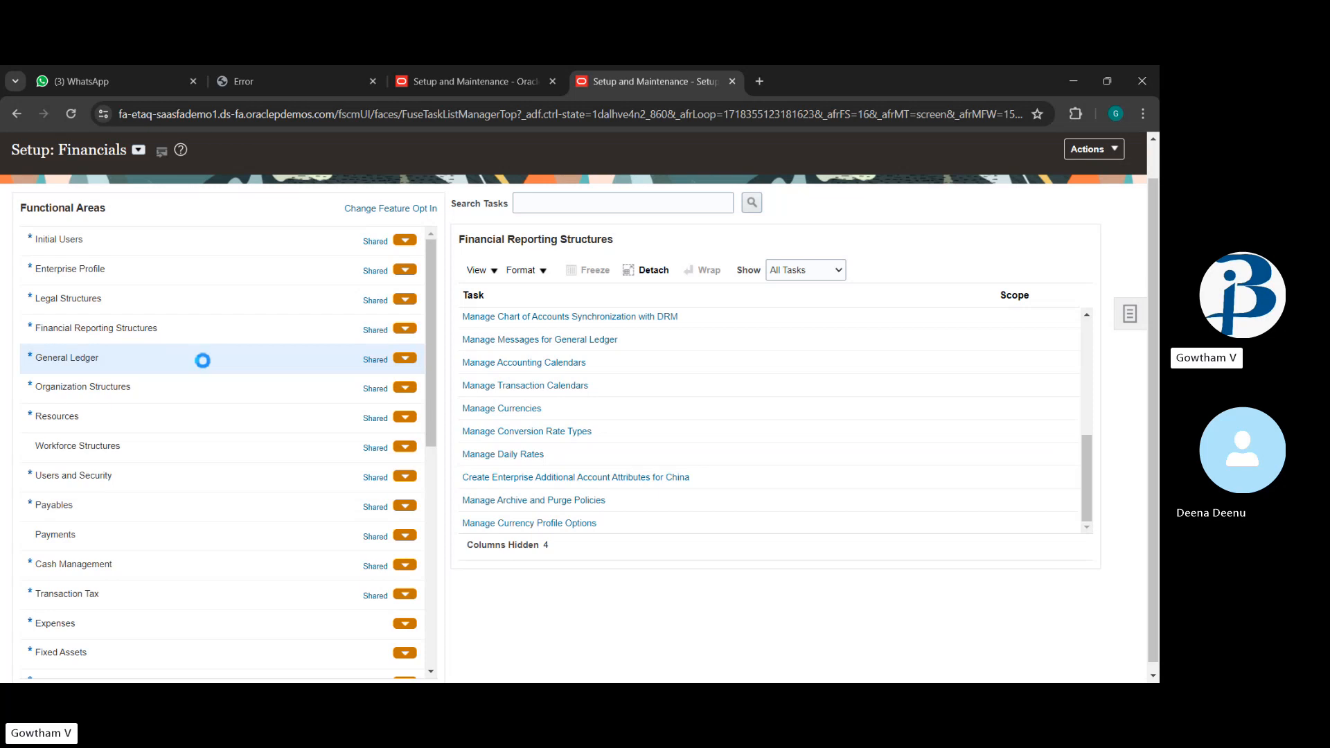
pyautogui.click(809, 292)
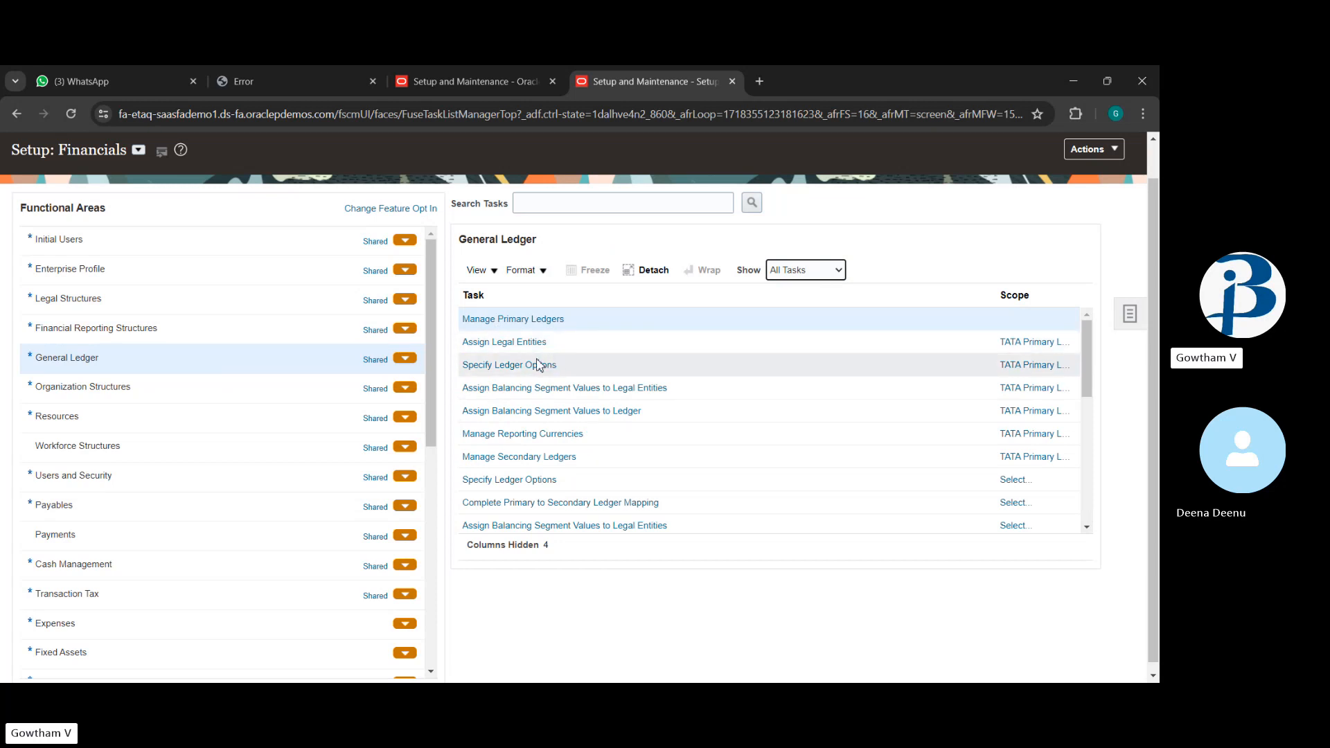
pyautogui.scroll(-2, 605, 402)
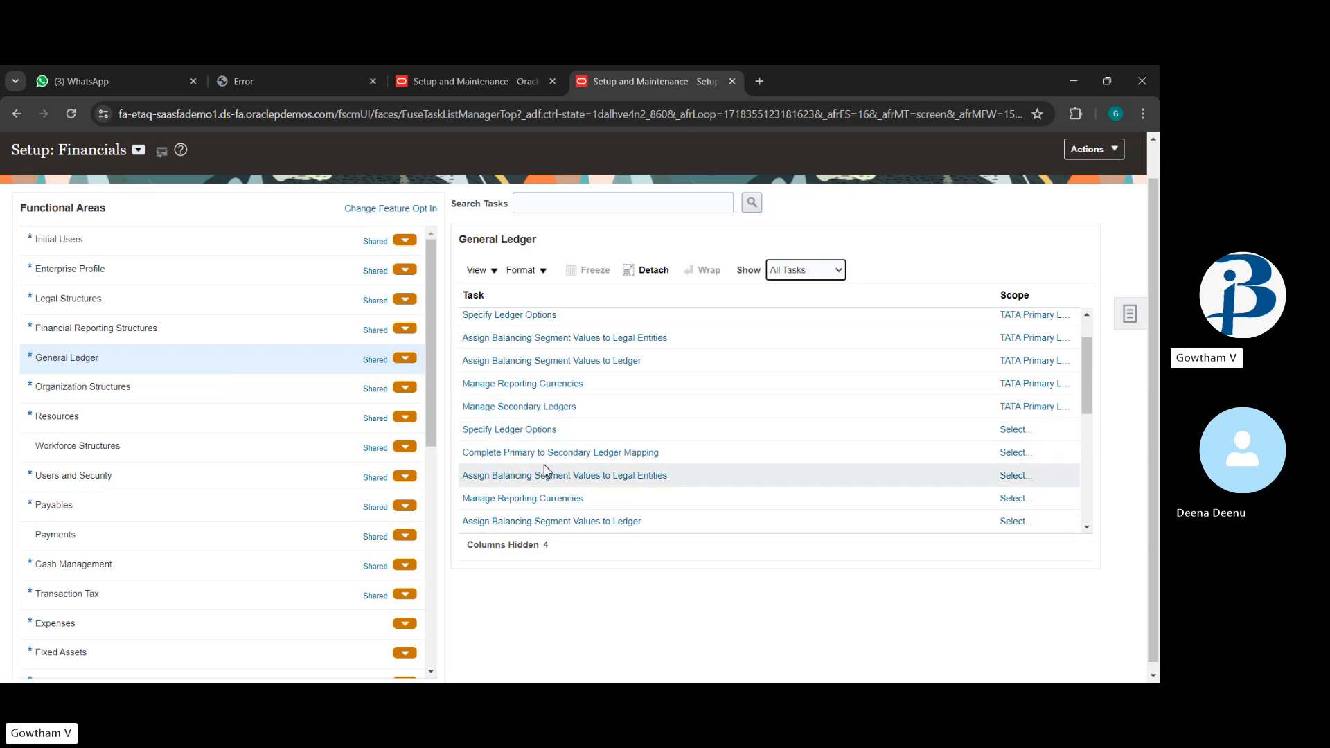
pyautogui.scroll(-3, 546, 471)
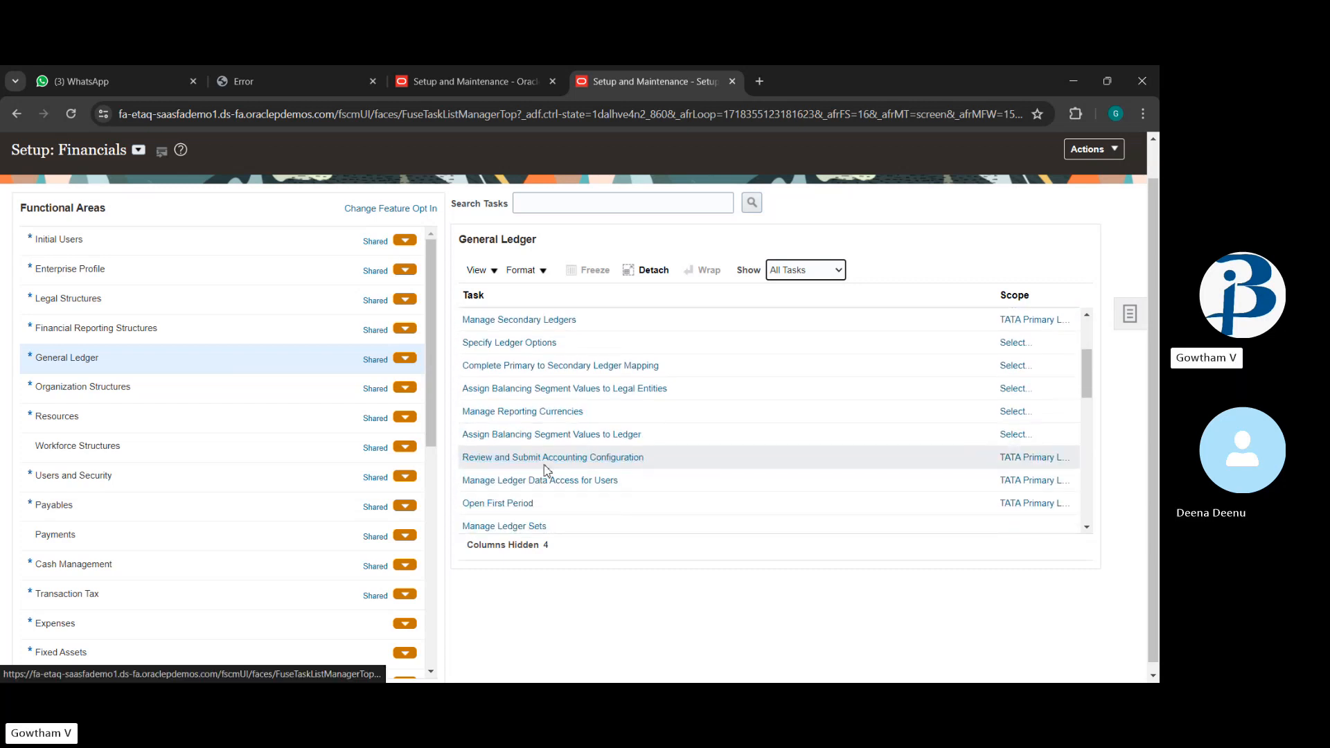
pyautogui.scroll(-2, 545, 471)
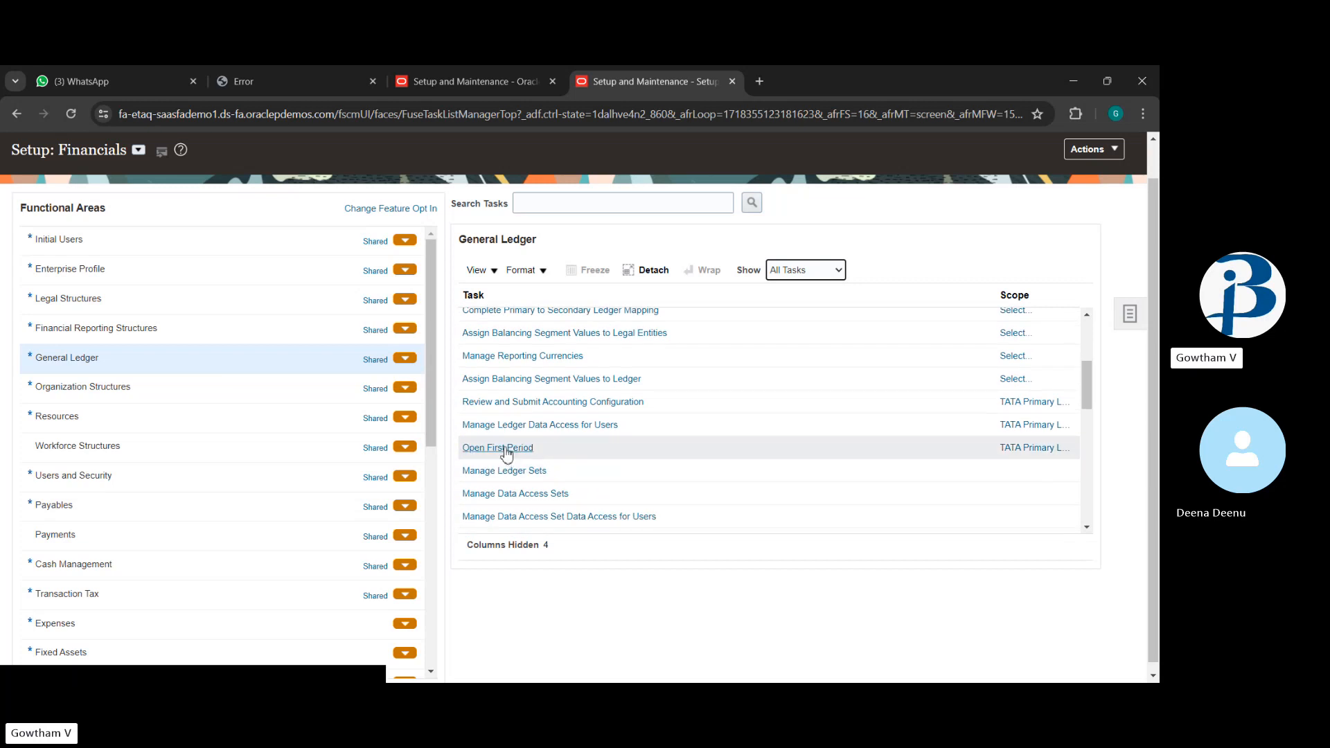
pyautogui.click(507, 449)
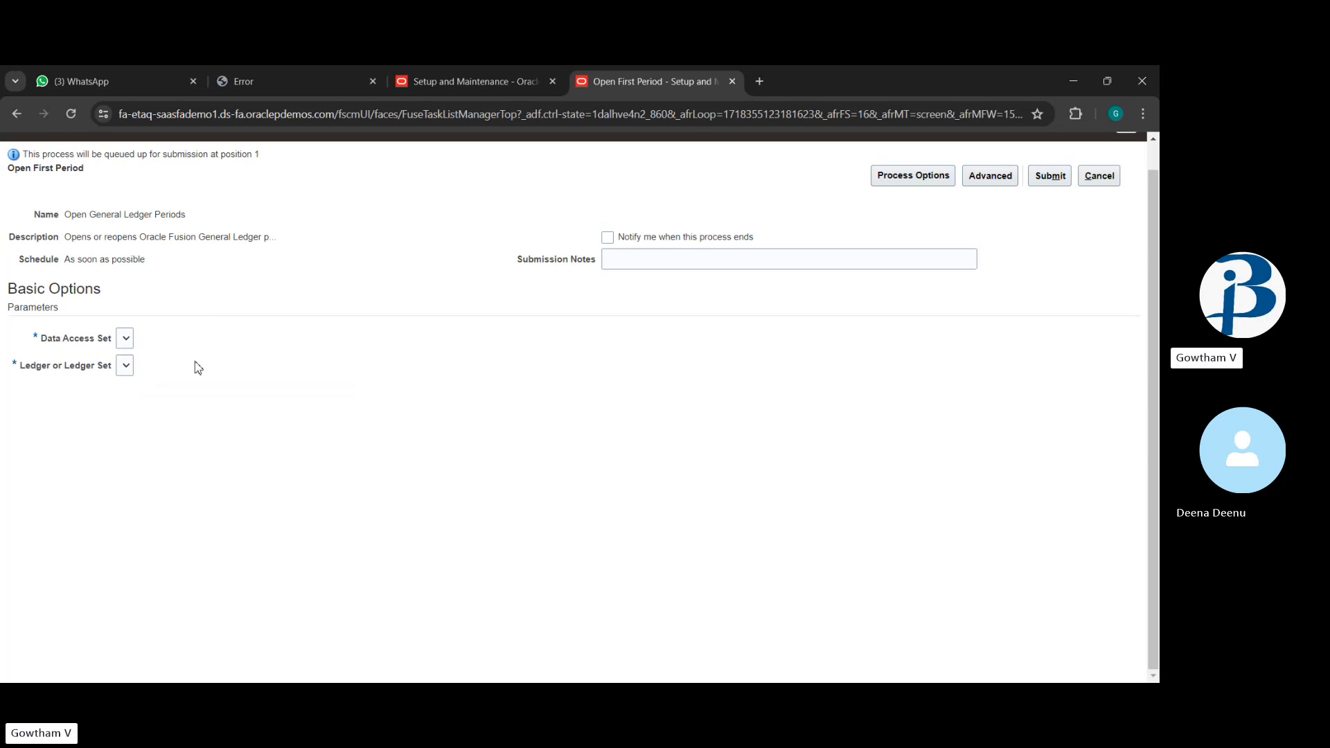
# Load the copied application address in a new browser tab and open Setup and Maintenance there.
pyautogui.click(524, 115)
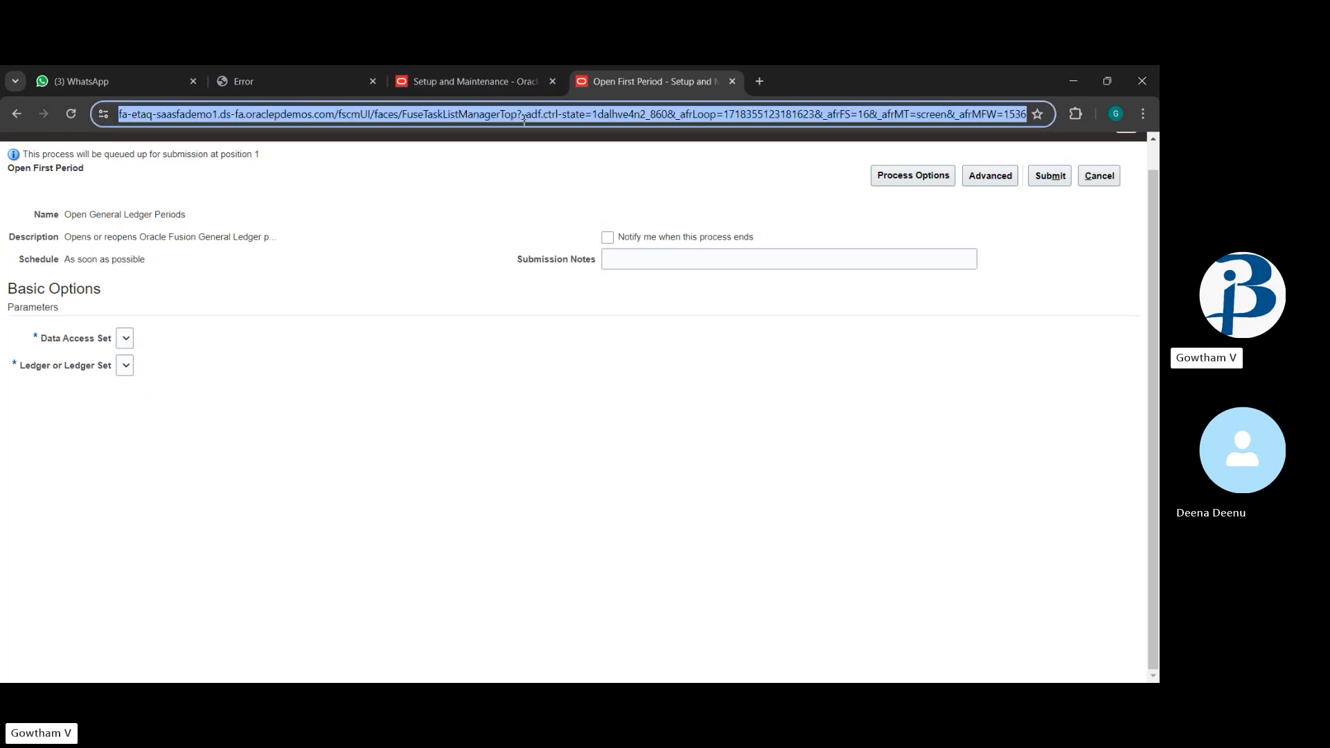
pyautogui.click(759, 81)
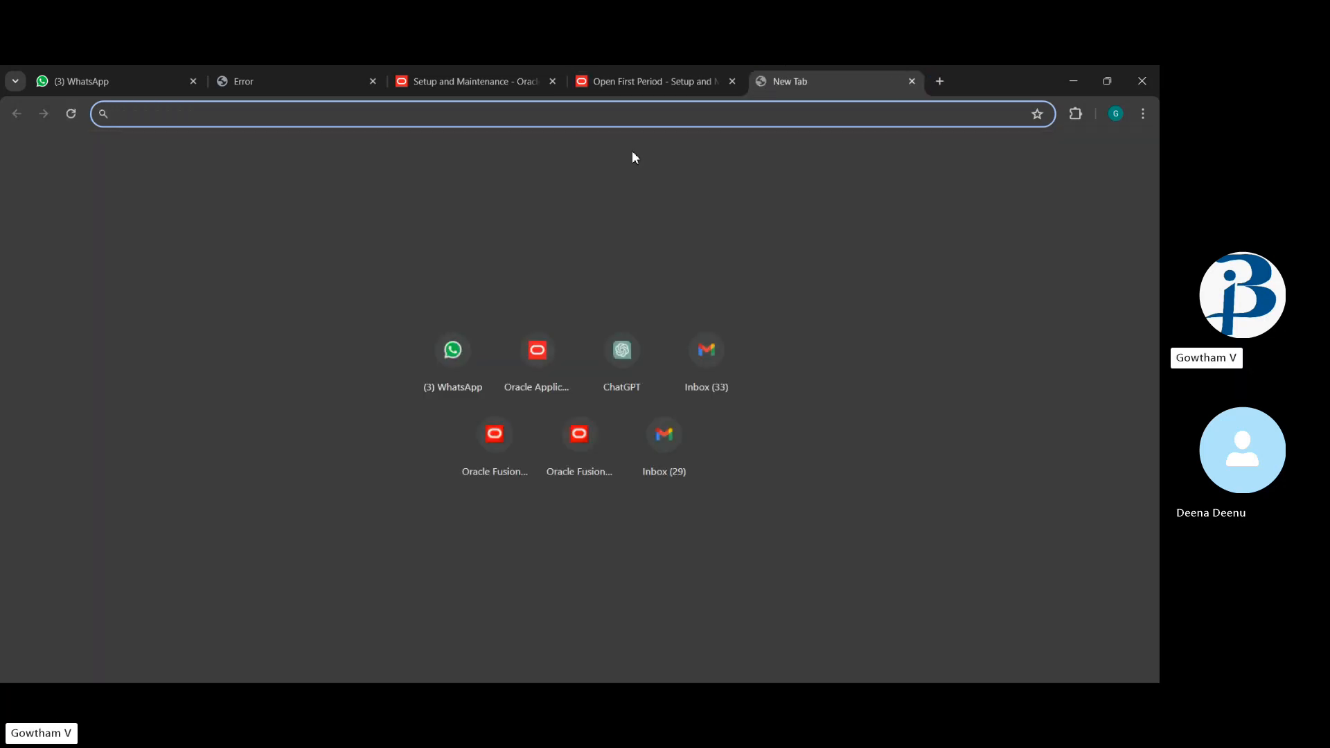
pyautogui.hotkey('ctrl', 'v')
pyautogui.press('Return')
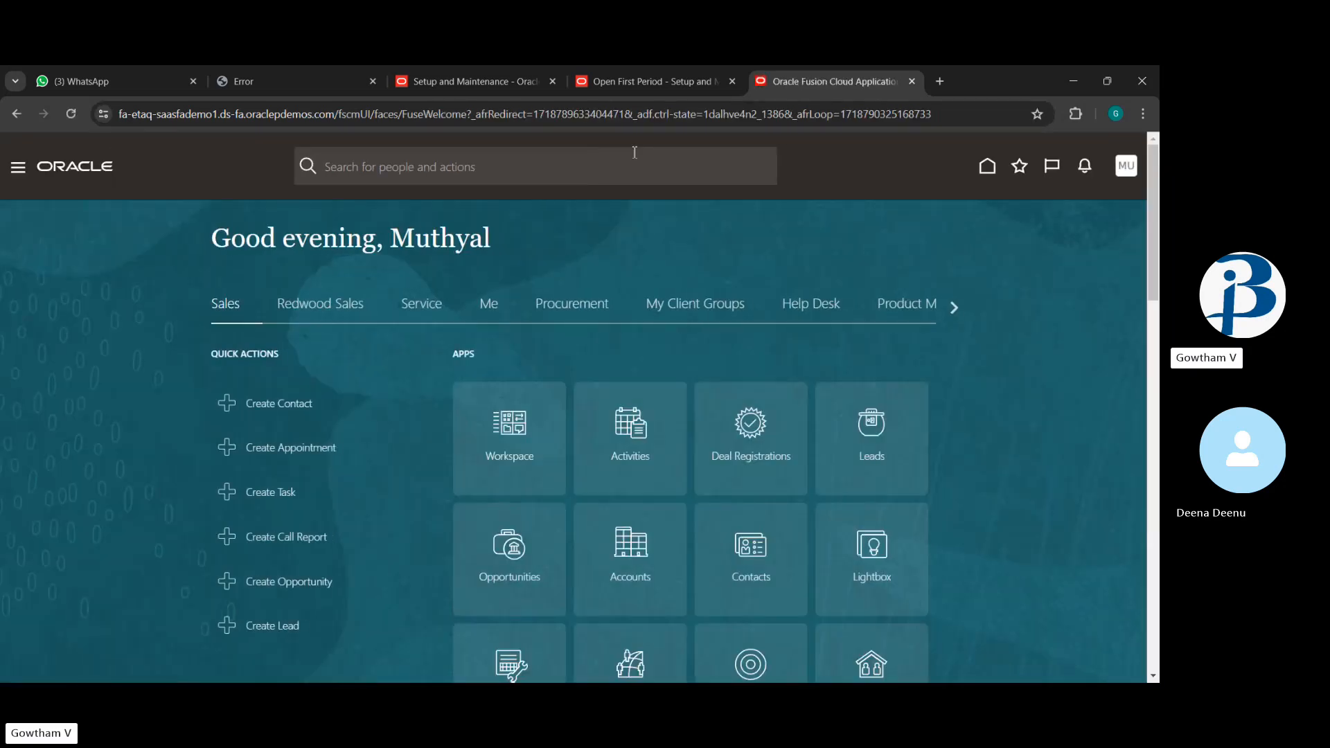
pyautogui.click(1127, 166)
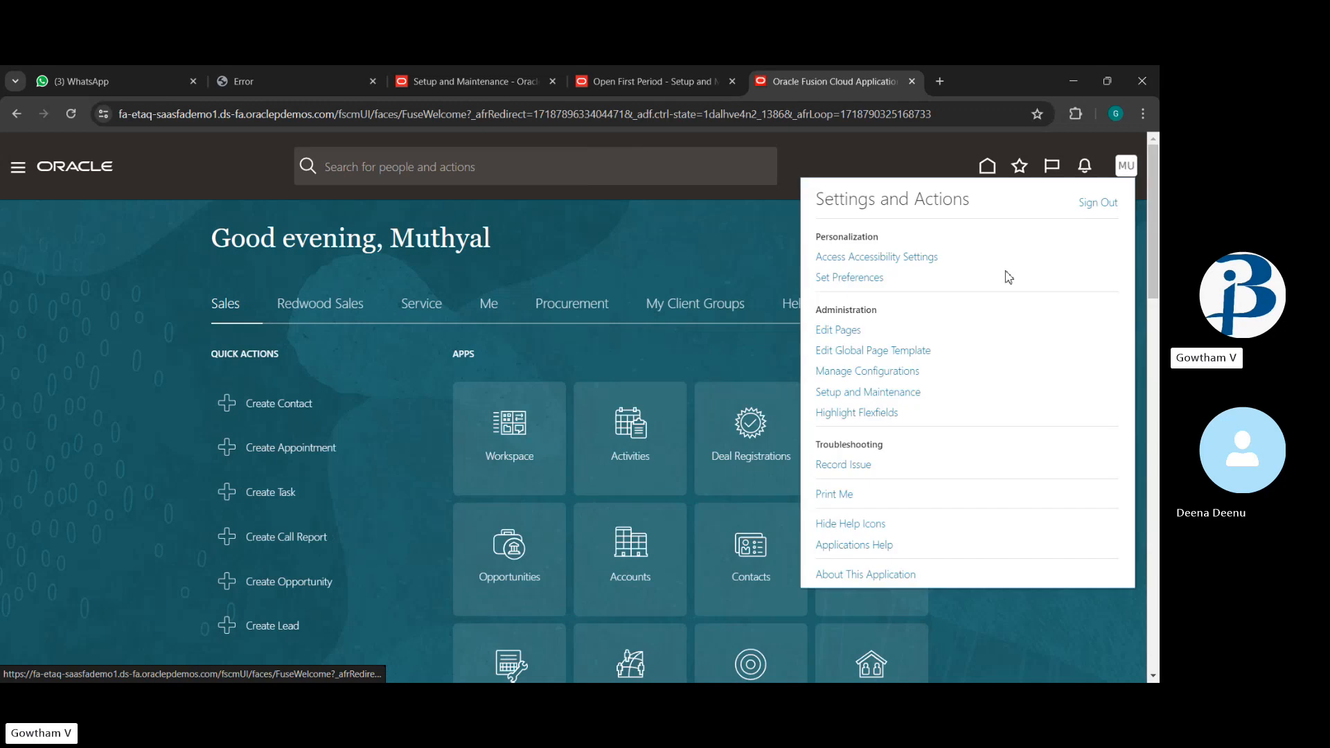
pyautogui.click(853, 393)
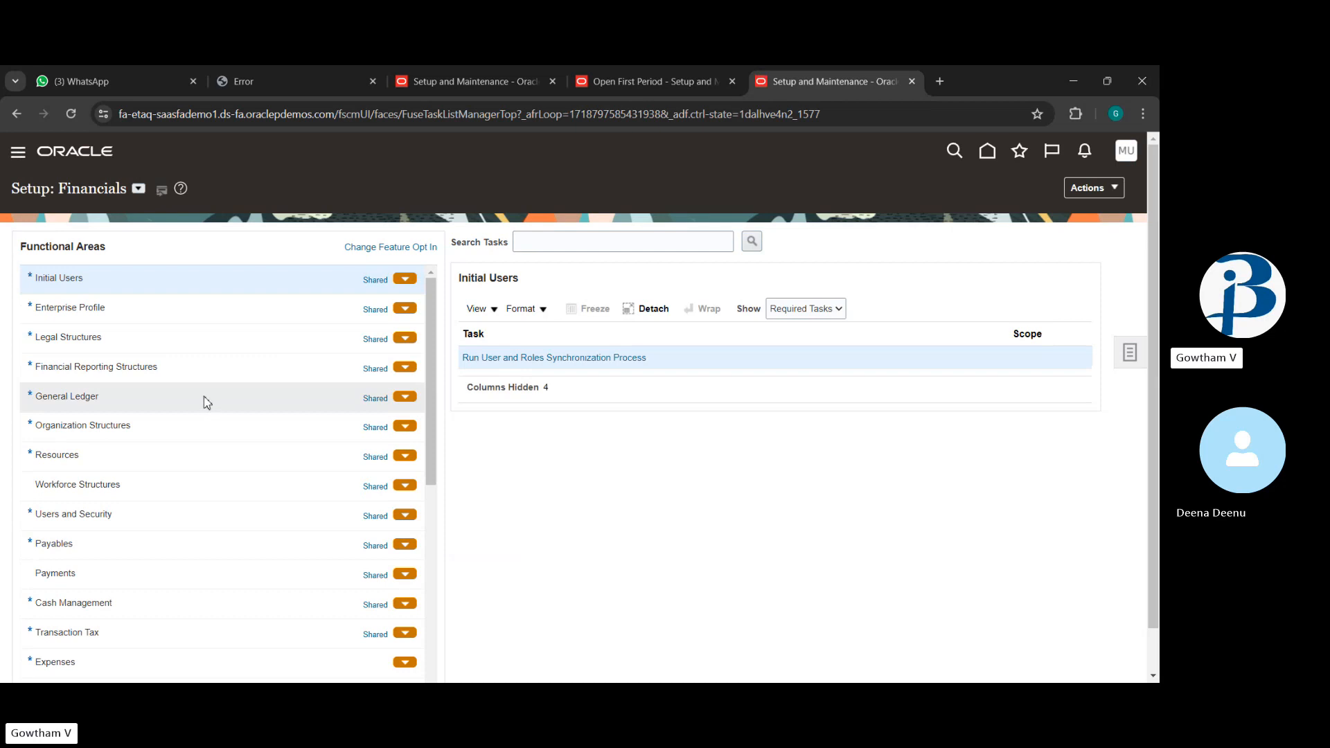
# Open the General Ledger task Open First Period in the new tab, check its parameters, and cancel the submission.
pyautogui.click(203, 396)
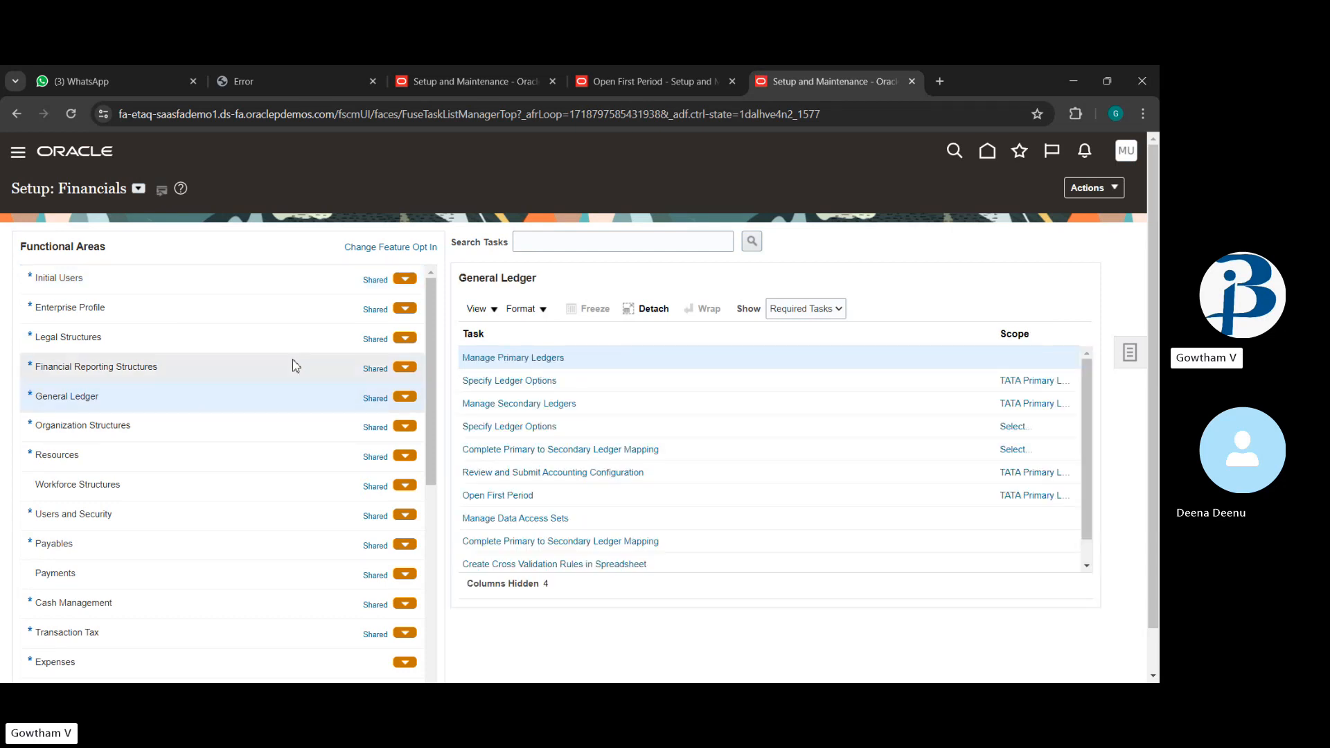
pyautogui.click(524, 496)
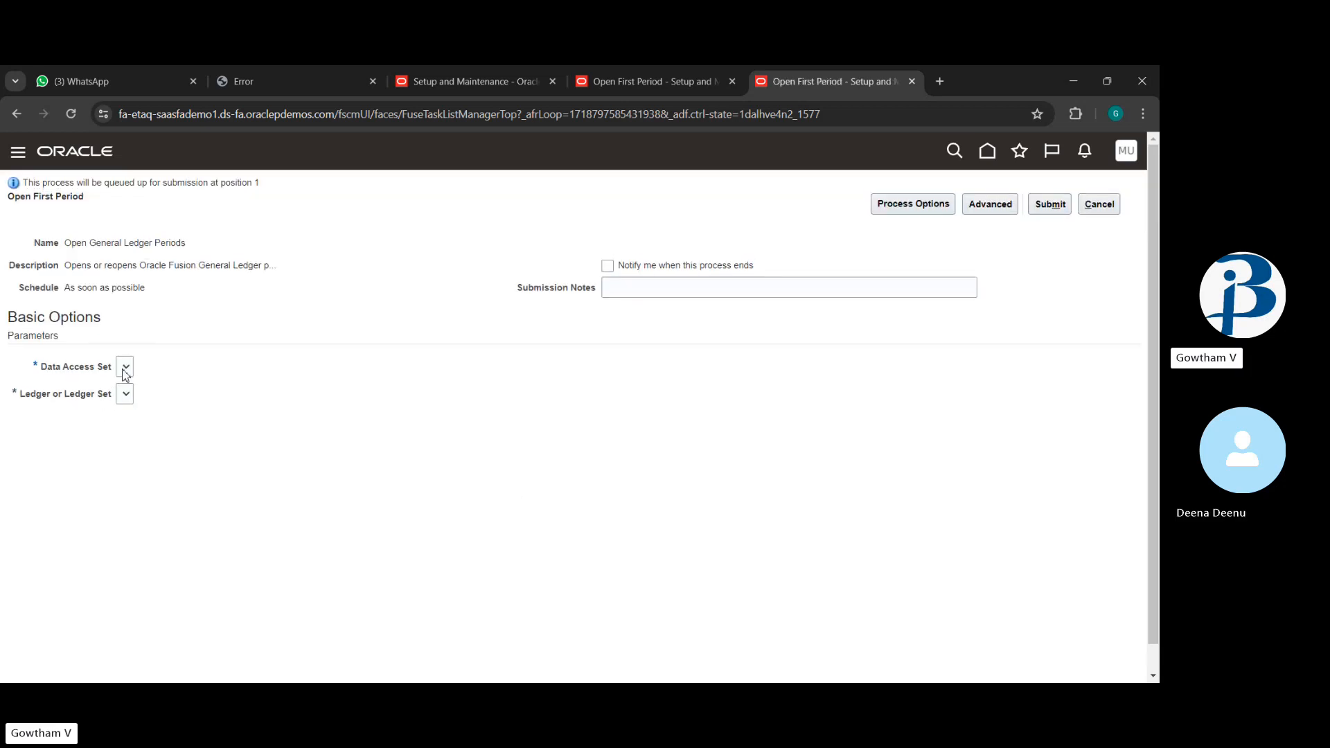
pyautogui.click(1101, 210)
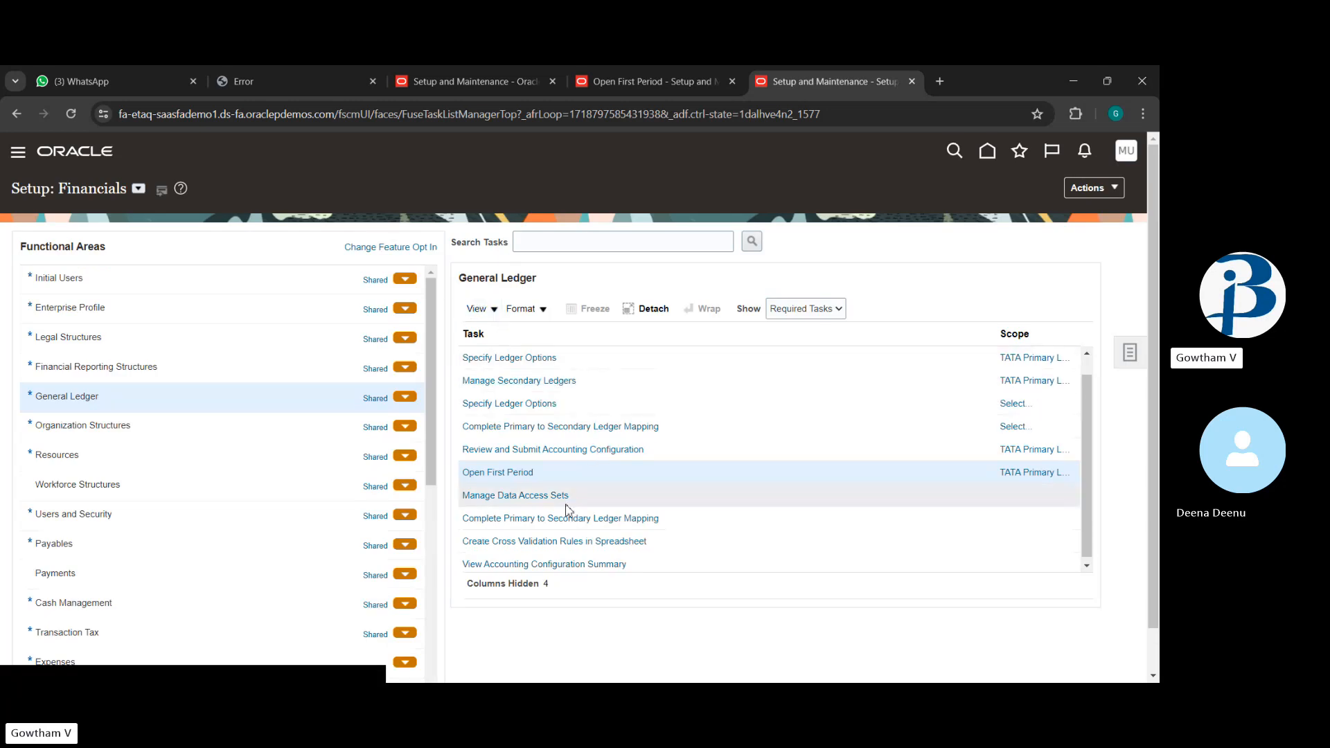
pyautogui.scroll(-1, 569, 511)
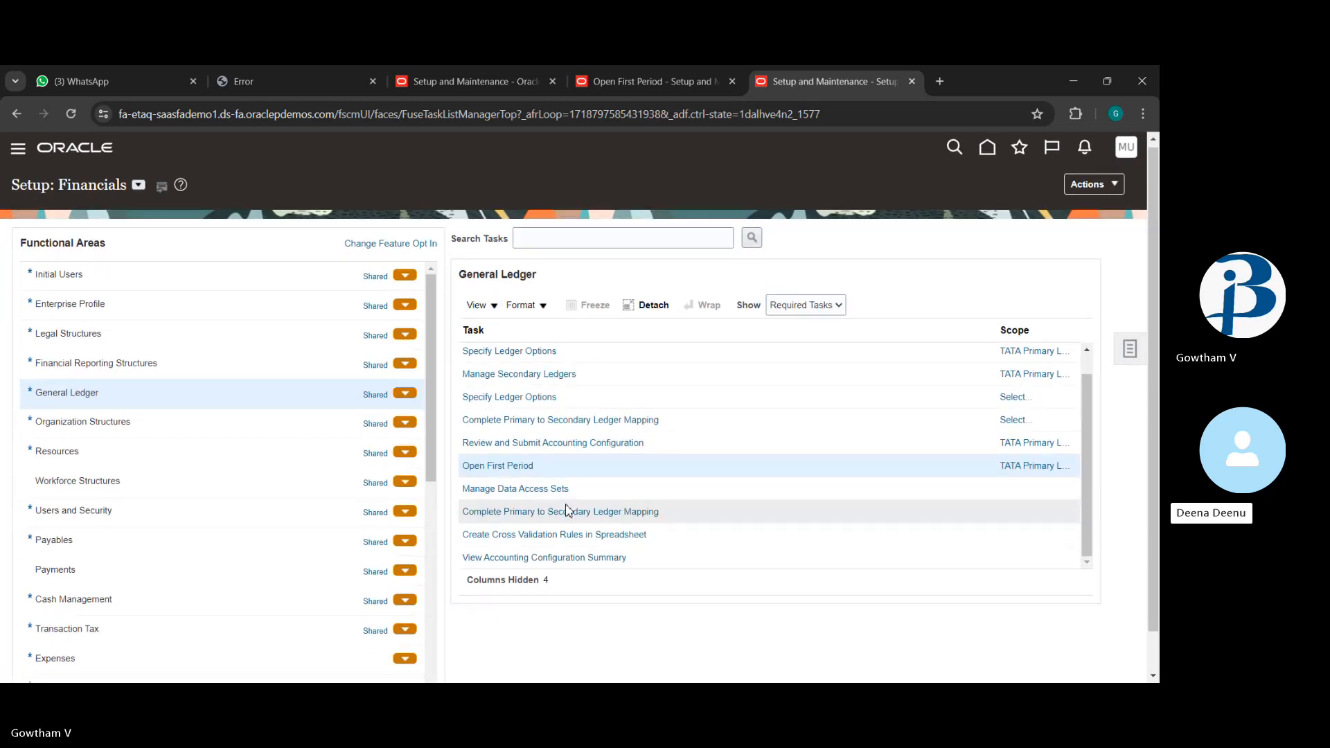
# Show all tasks of the Organization Structures functional area.
pyautogui.click(271, 435)
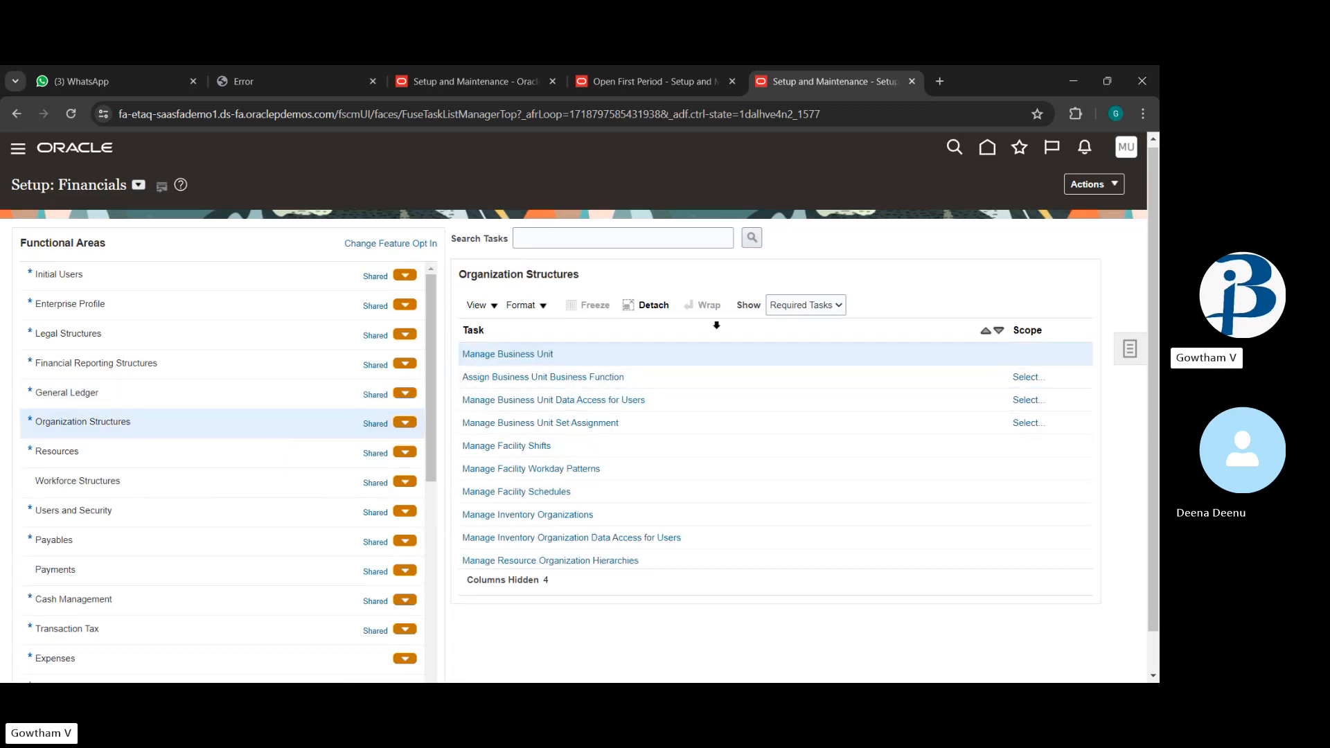
pyautogui.click(808, 310)
pyautogui.click(798, 322)
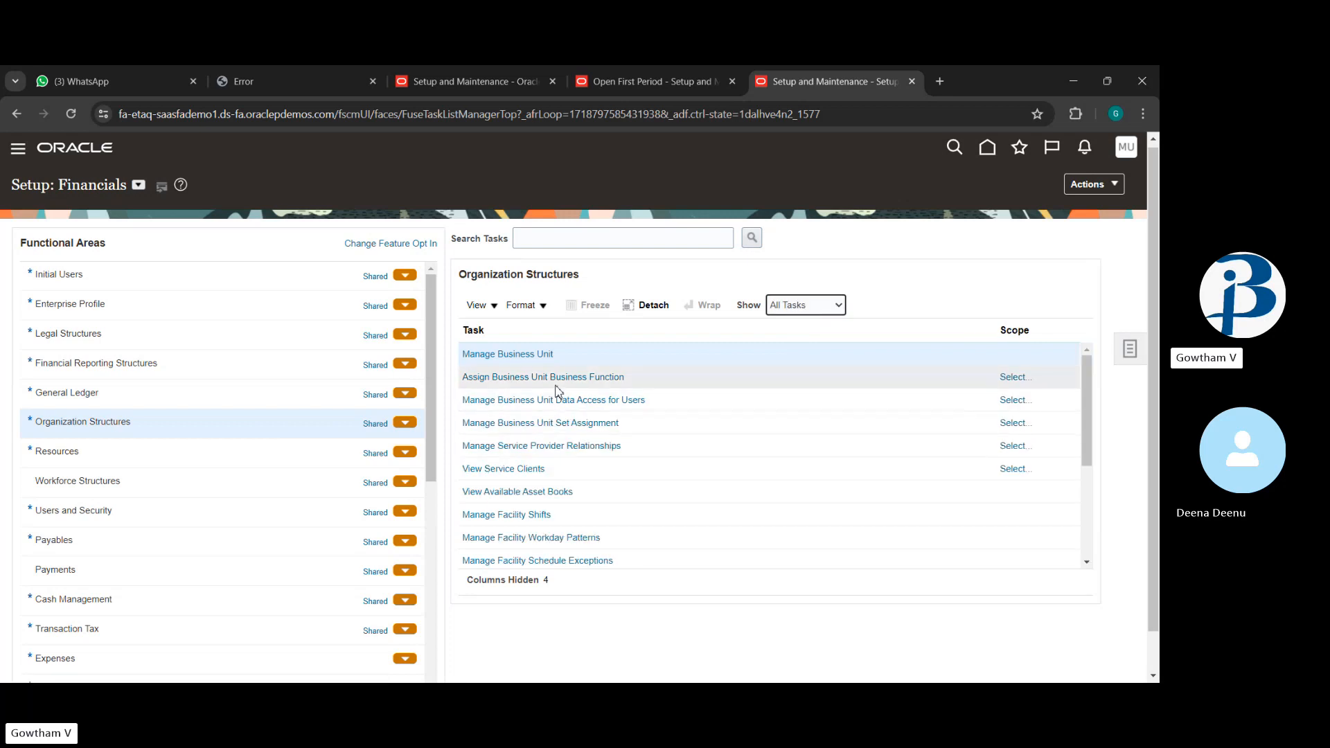
# Cancel the Open First Period submission in the earlier browser tab and return to the application's home page.
pyautogui.click(609, 78)
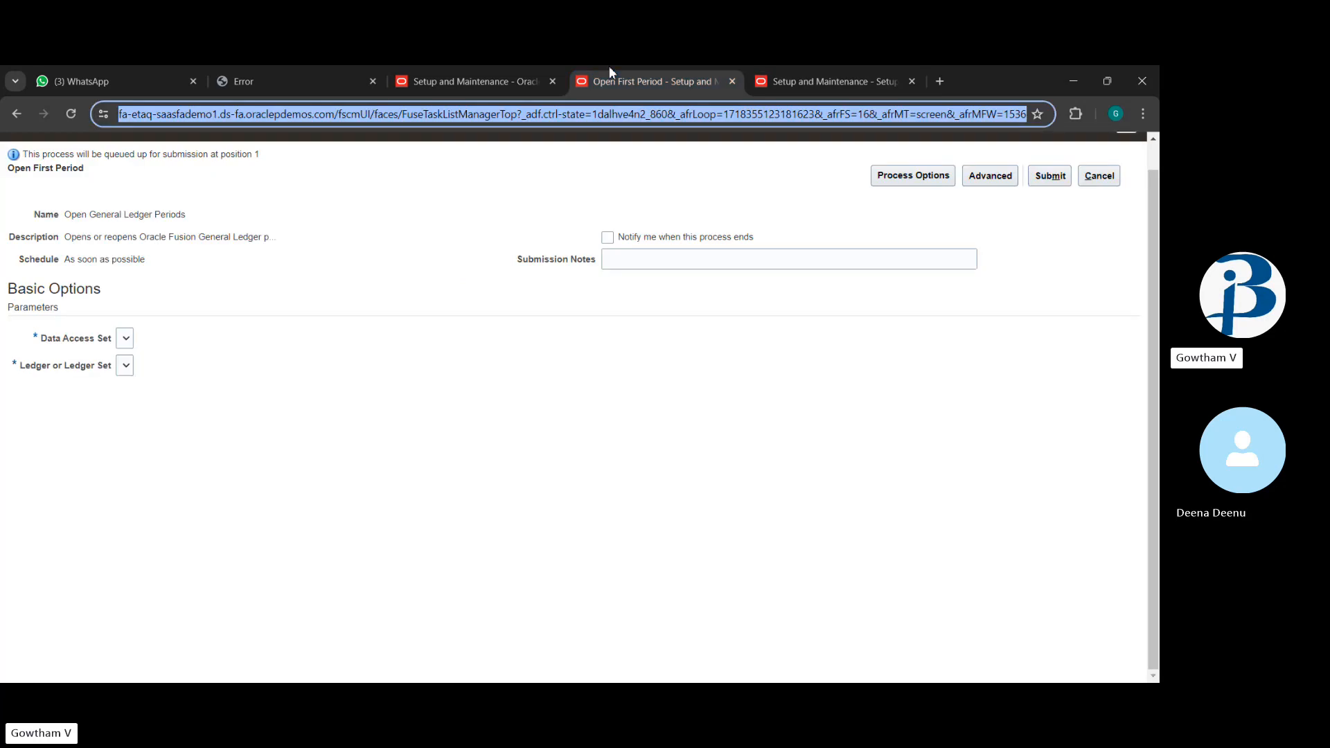
pyautogui.click(1092, 183)
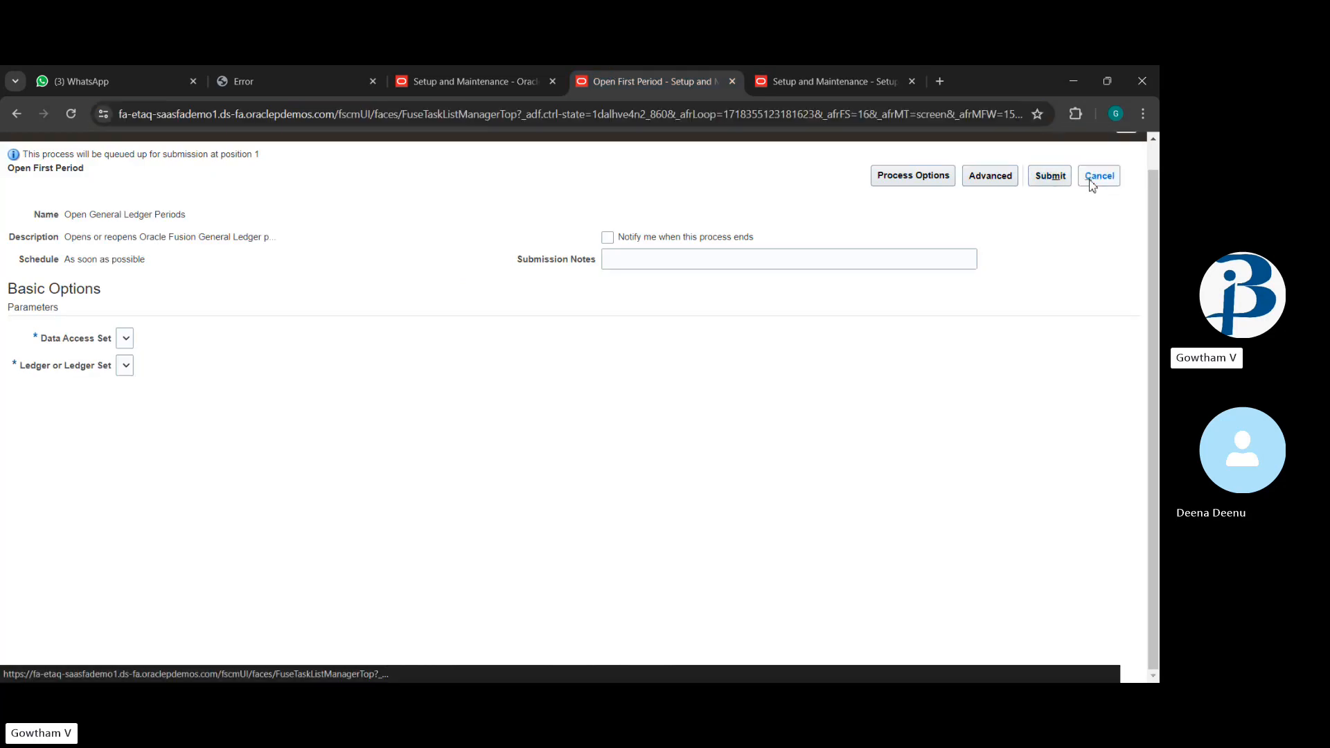
pyautogui.click(989, 152)
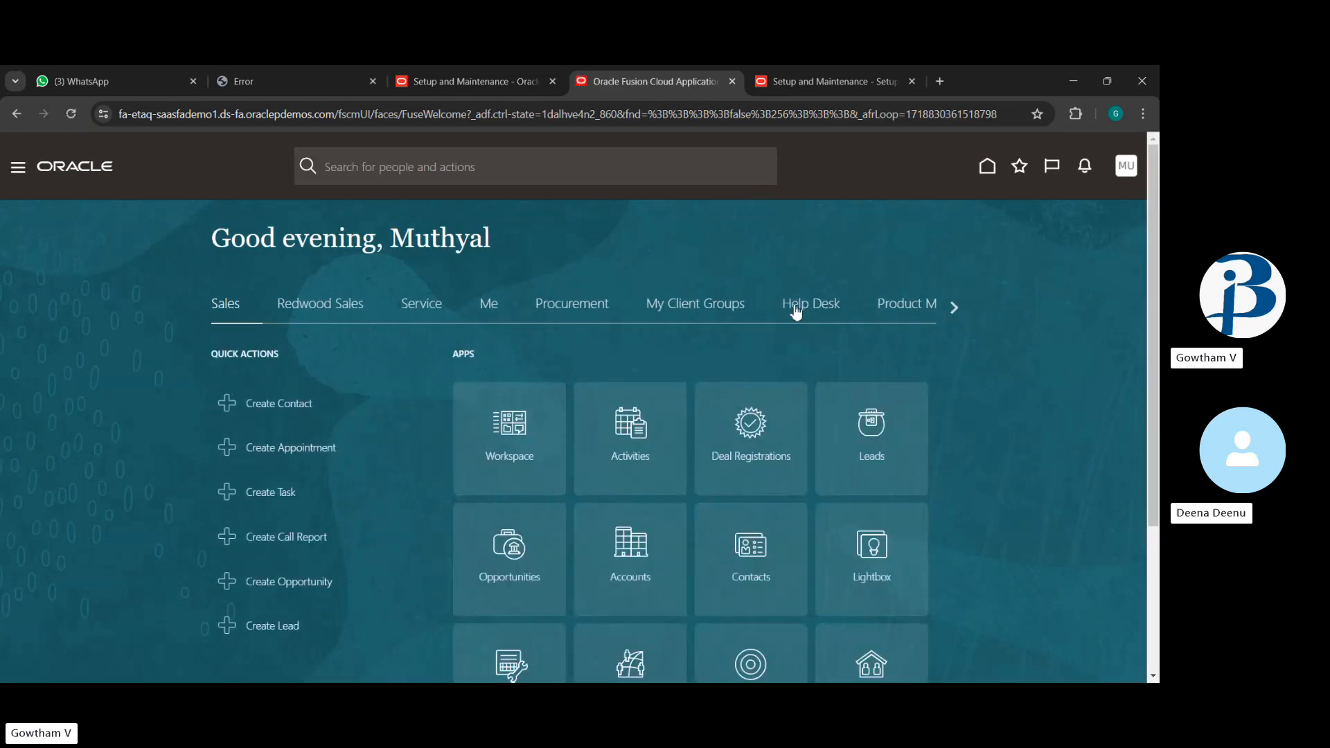
# Open Journals from the General Accounting area of the home page and check the data access set selection.
pyautogui.click(954, 309)
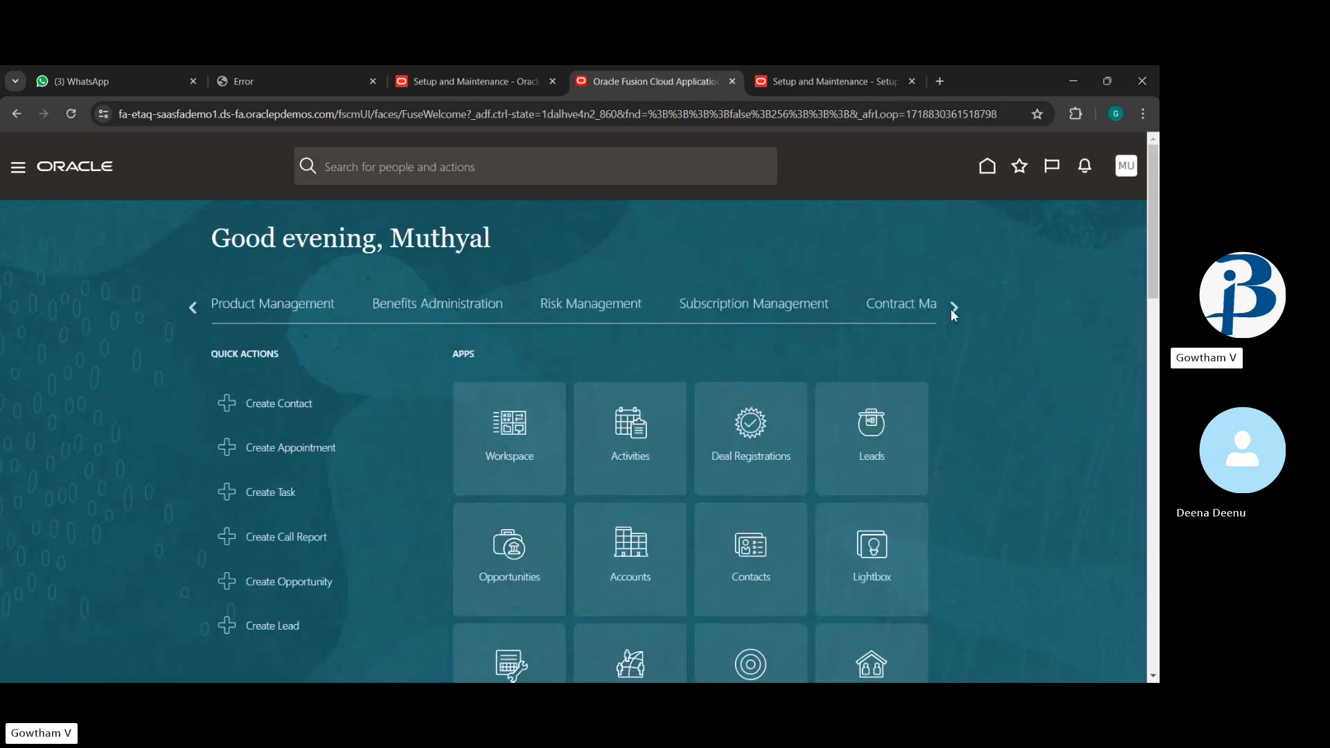
pyautogui.click(954, 308)
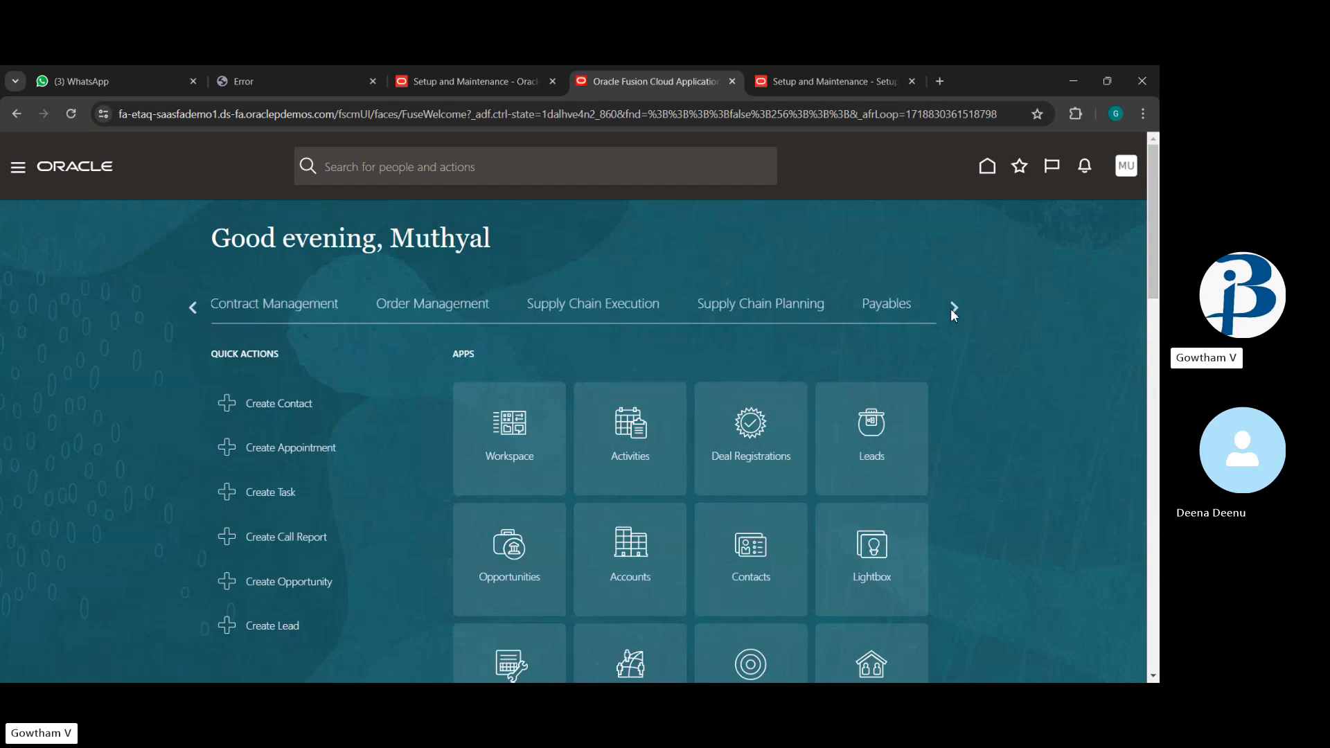
pyautogui.click(954, 308)
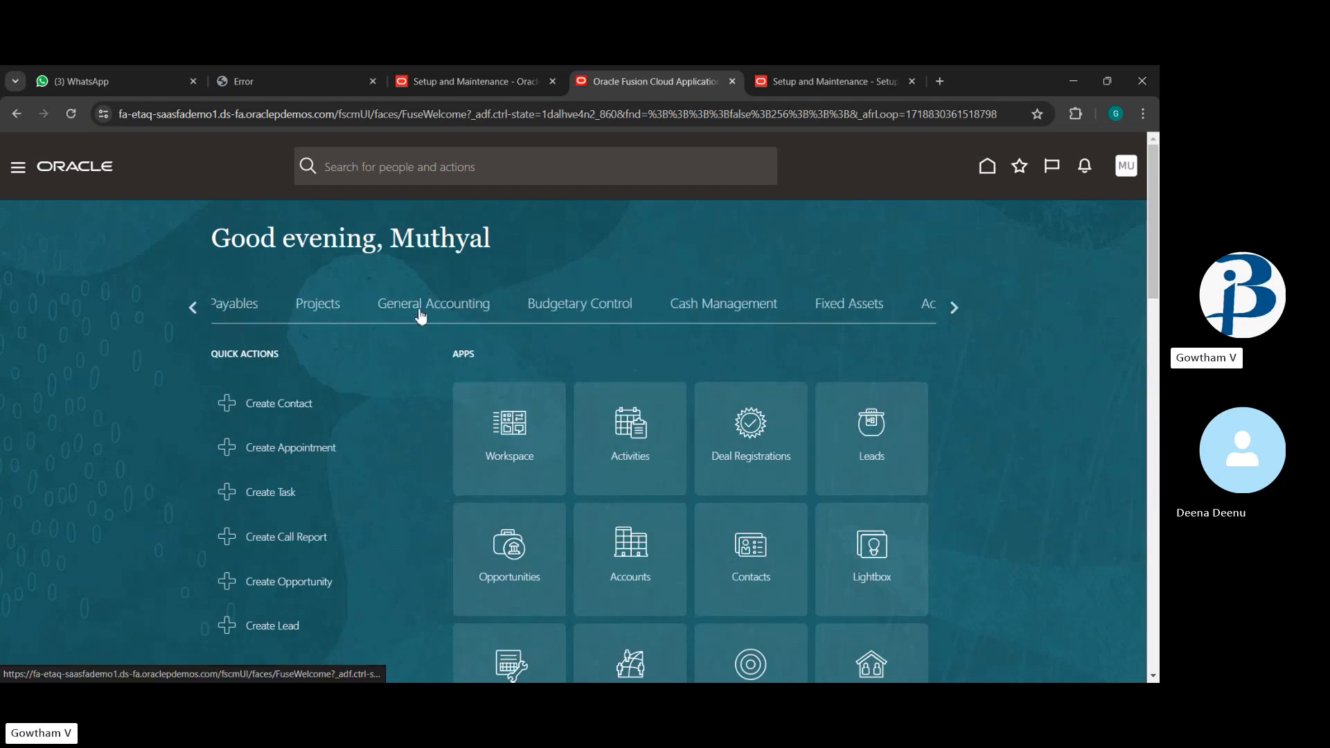
pyautogui.click(421, 308)
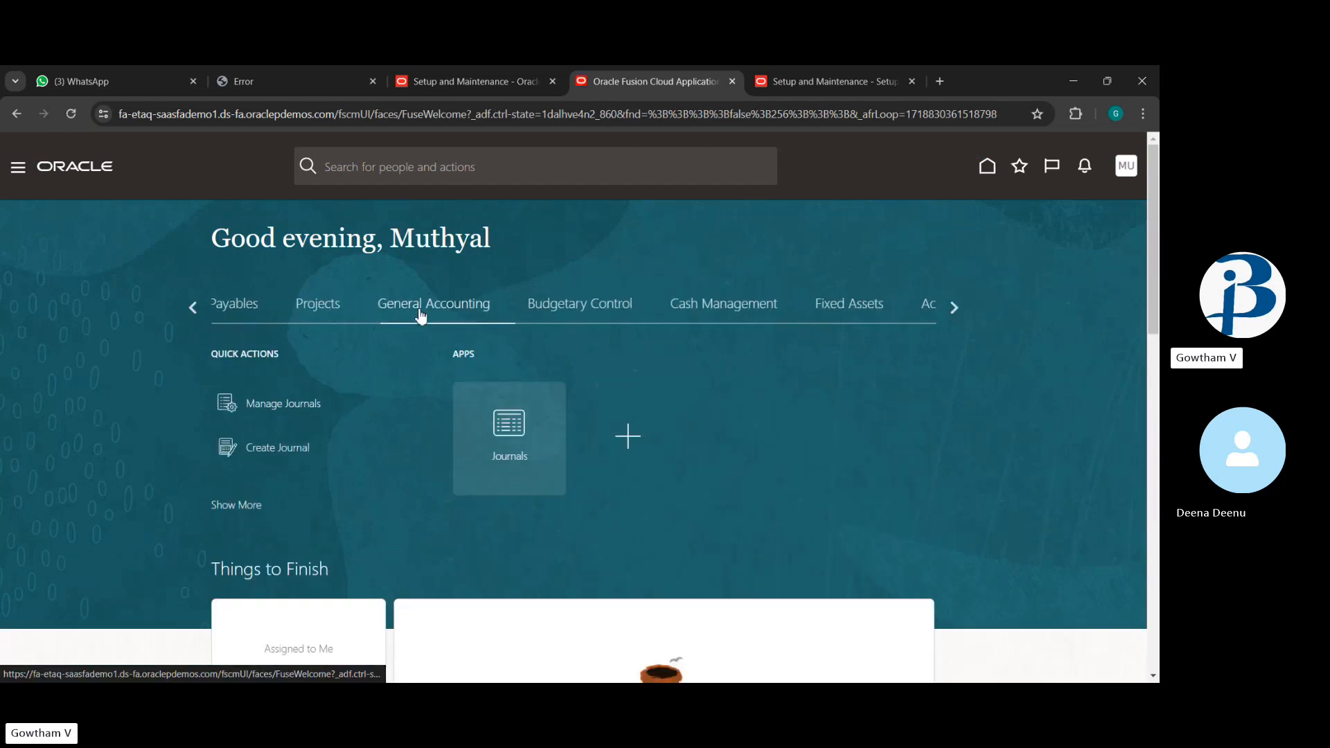
pyautogui.click(507, 431)
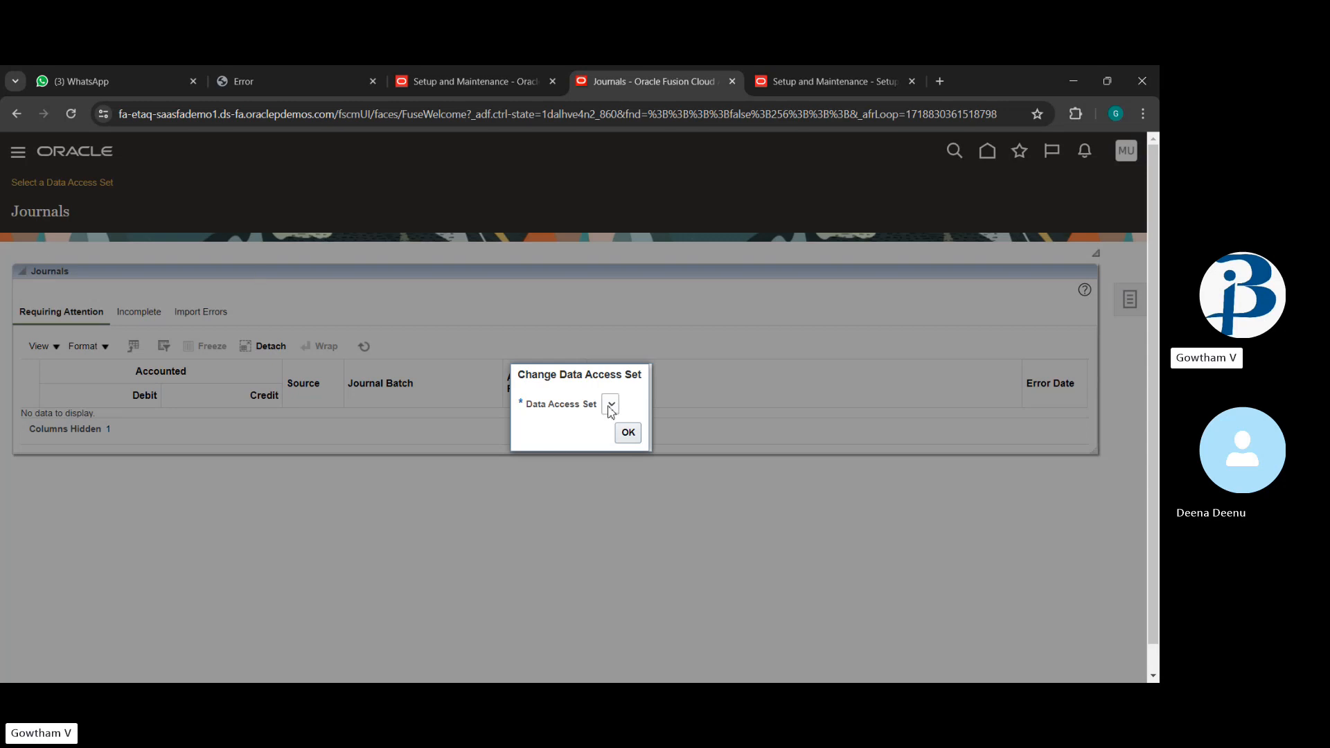
pyautogui.click(628, 432)
# Return to the Setup and Maintenance browser tab and review all tasks of the Organization Structures functional area.
pyautogui.click(793, 79)
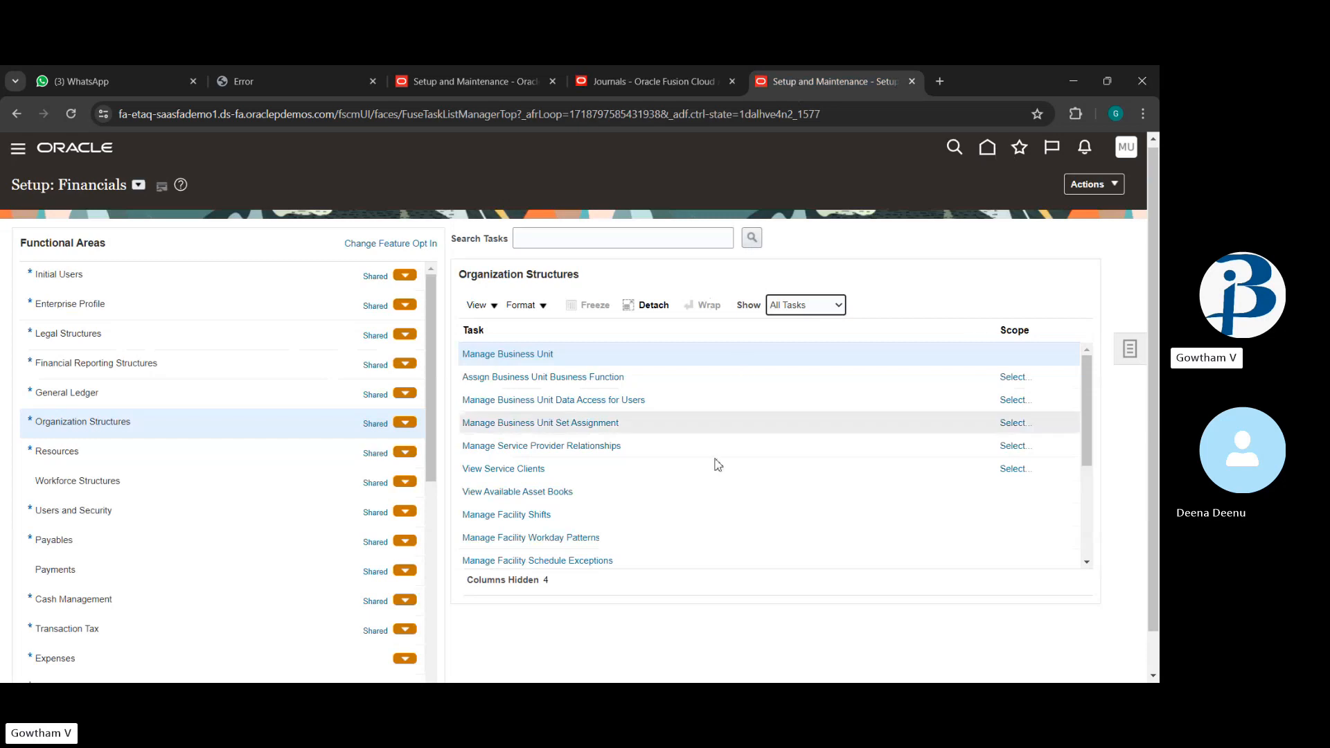
pyautogui.scroll(-3, 526, 519)
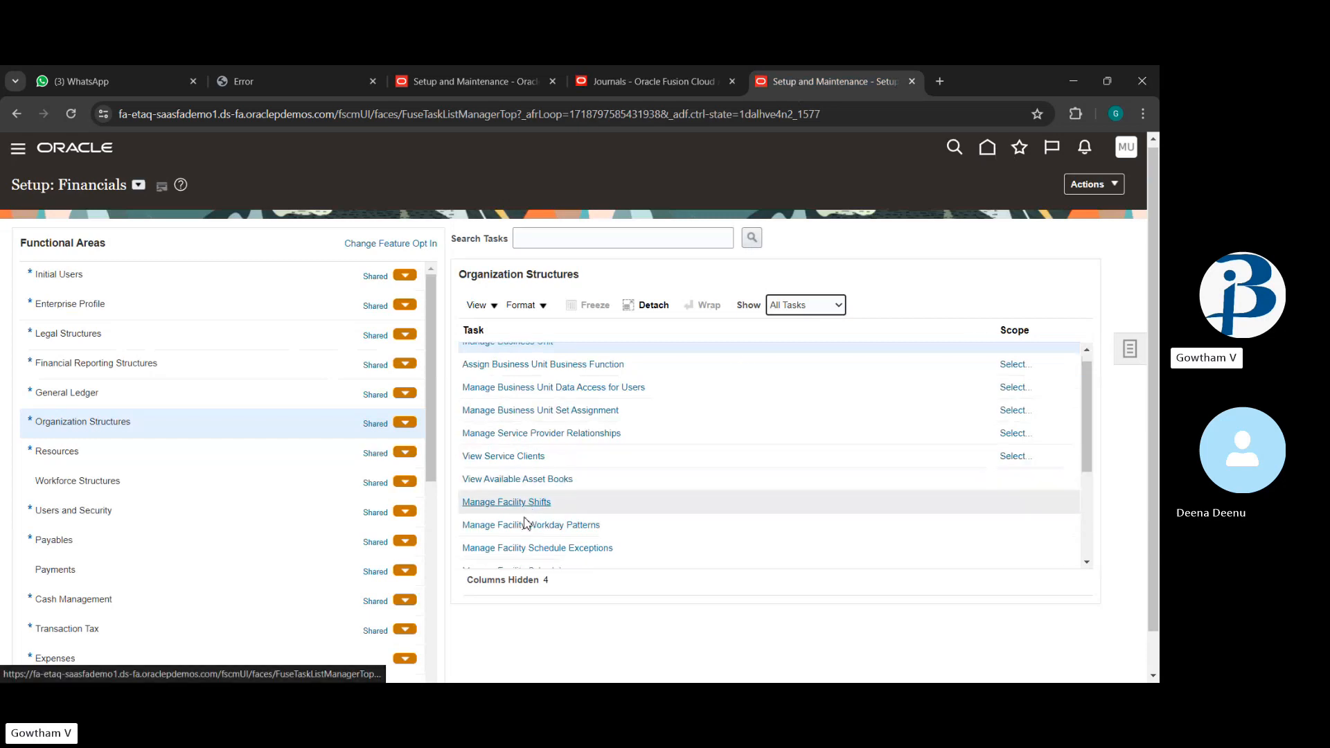
pyautogui.scroll(-4, 526, 523)
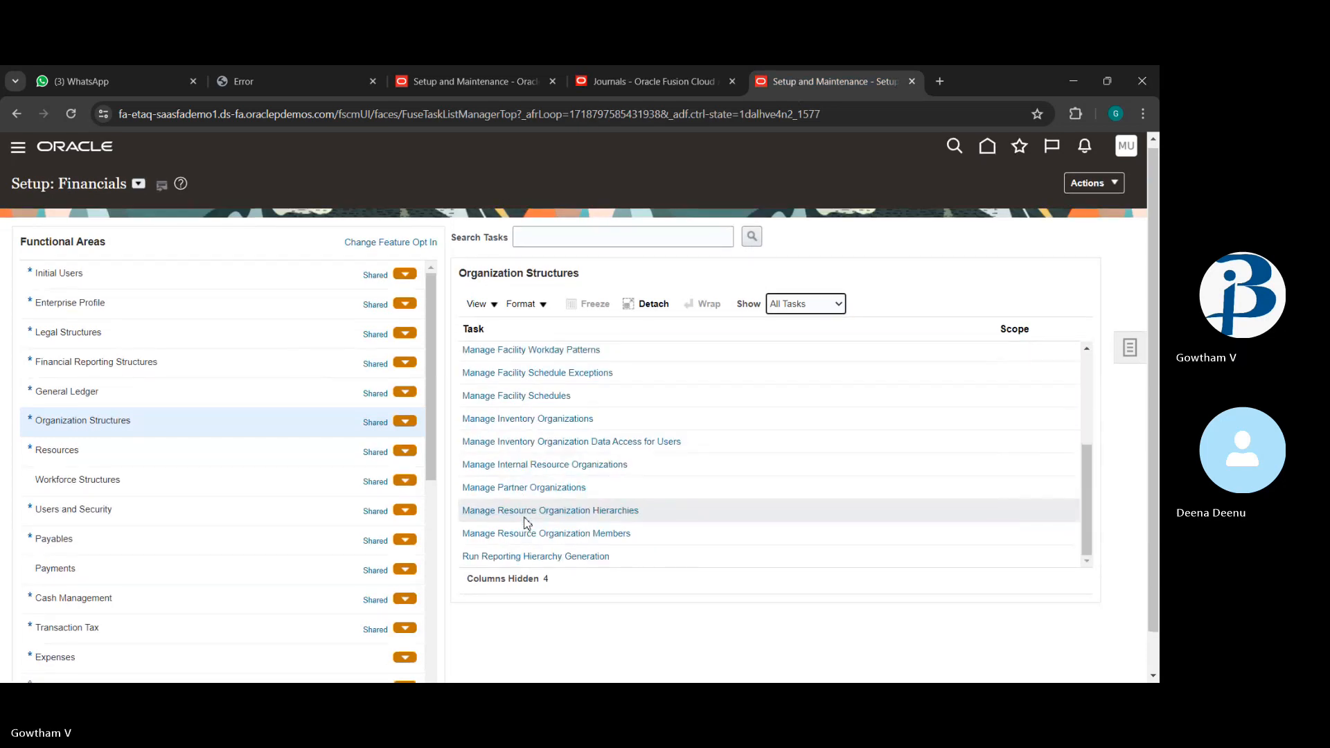
pyautogui.scroll(7, 527, 523)
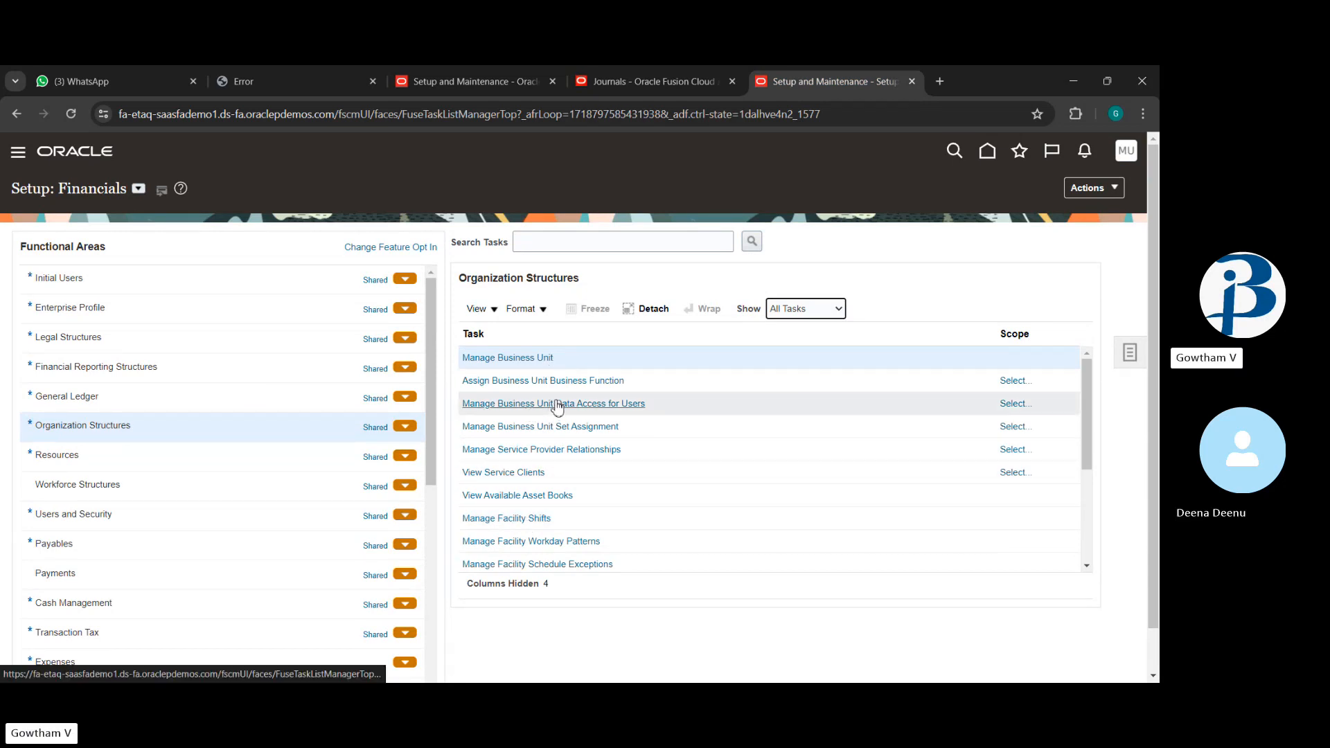
pyautogui.click(225, 402)
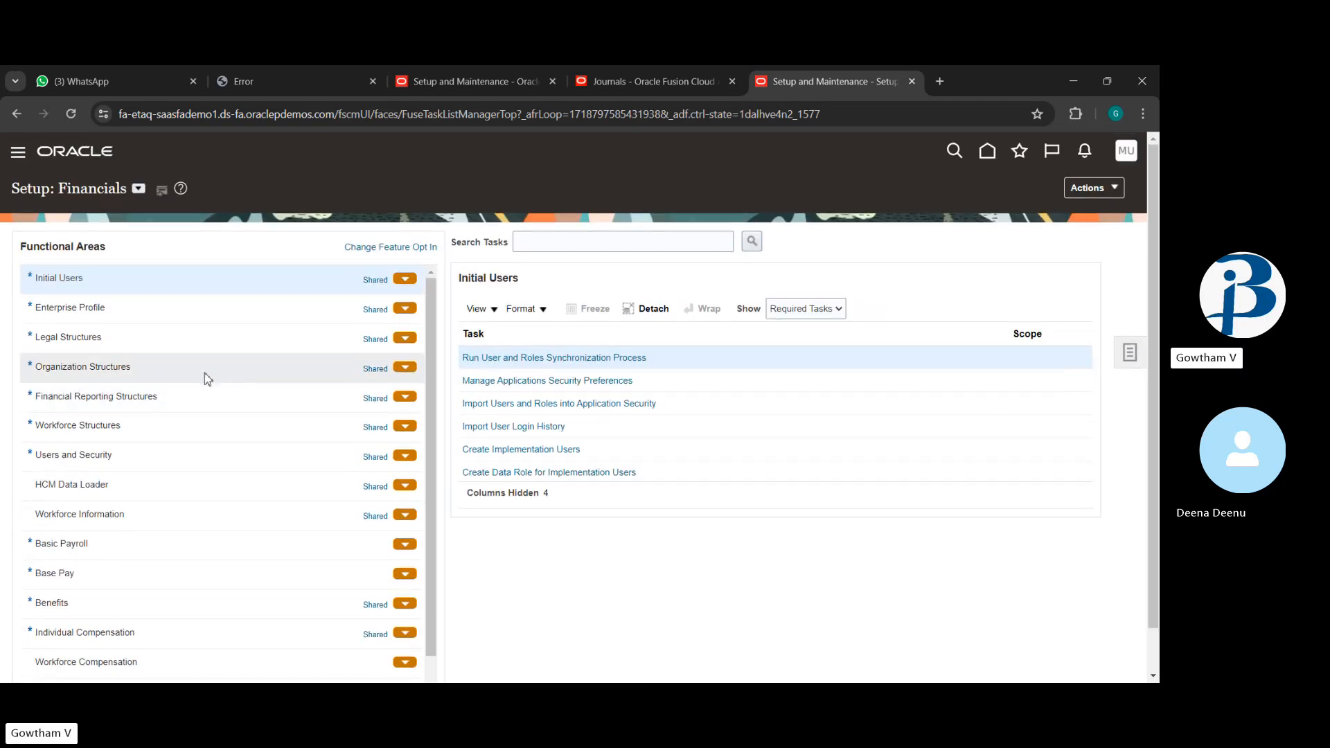
pyautogui.click(205, 373)
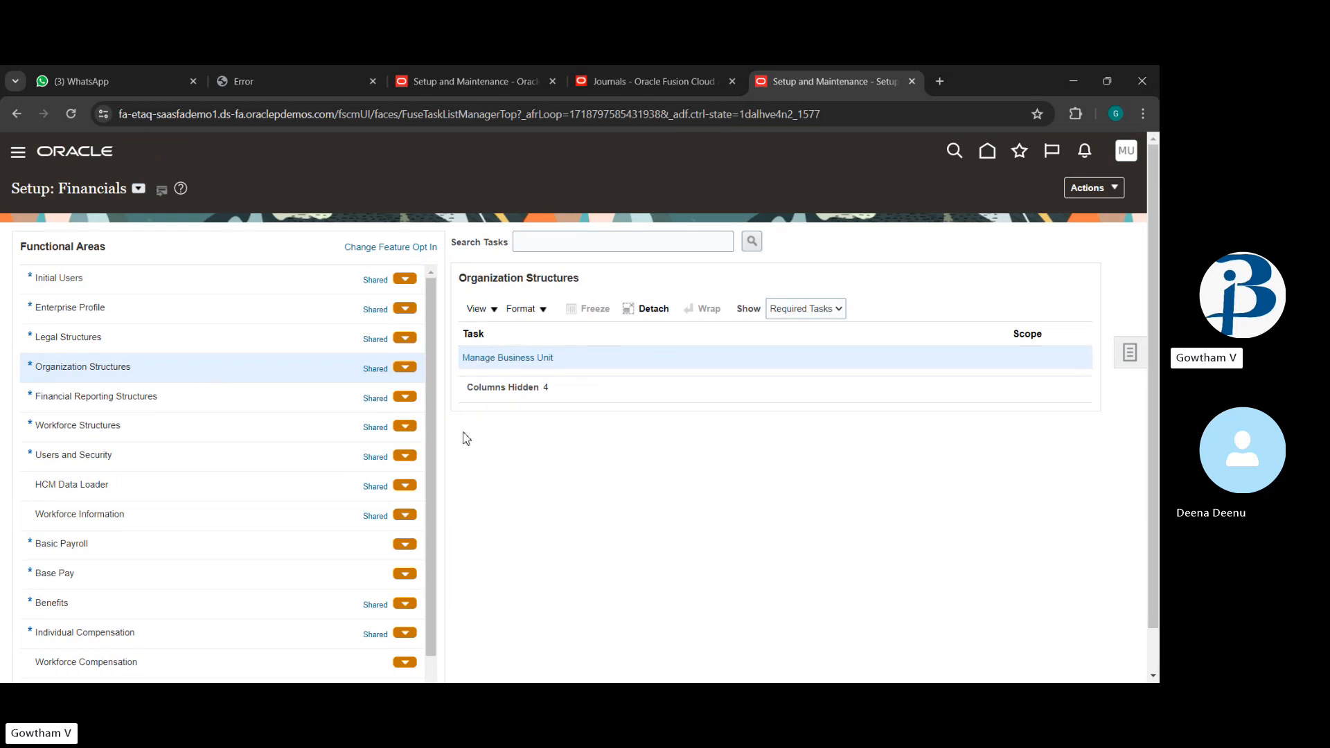
pyautogui.click(804, 308)
pyautogui.click(802, 327)
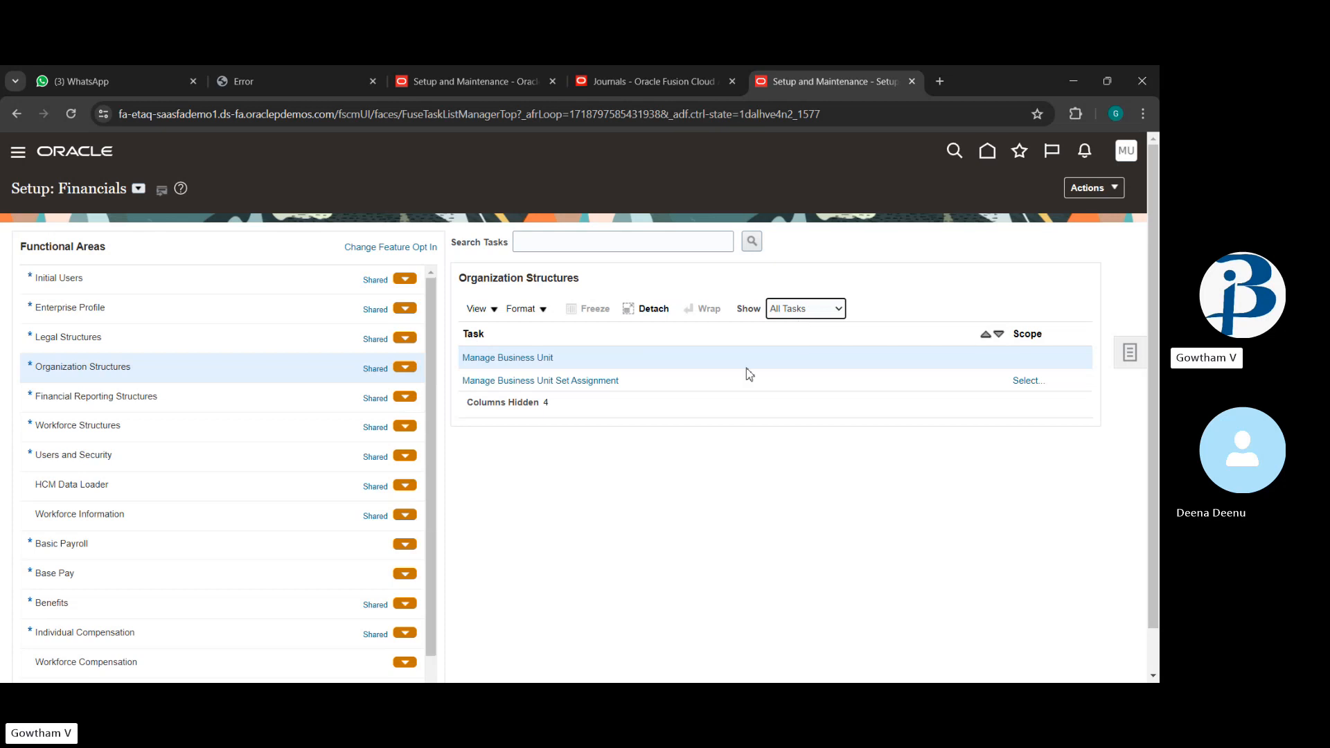
# Show all Financial Reporting Structures tasks, open Manage Chart of Accounts Structures, and search for the key flexfields without any filter.
pyautogui.click(332, 397)
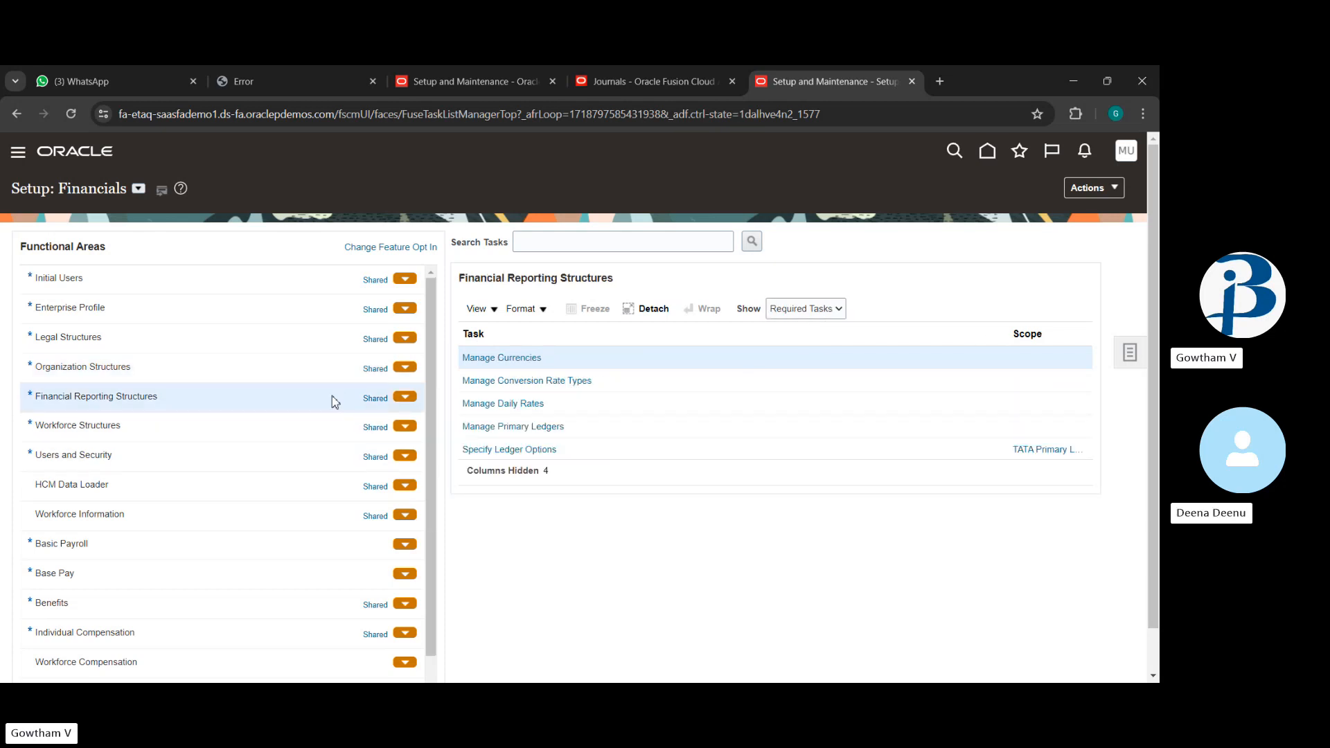
pyautogui.click(822, 331)
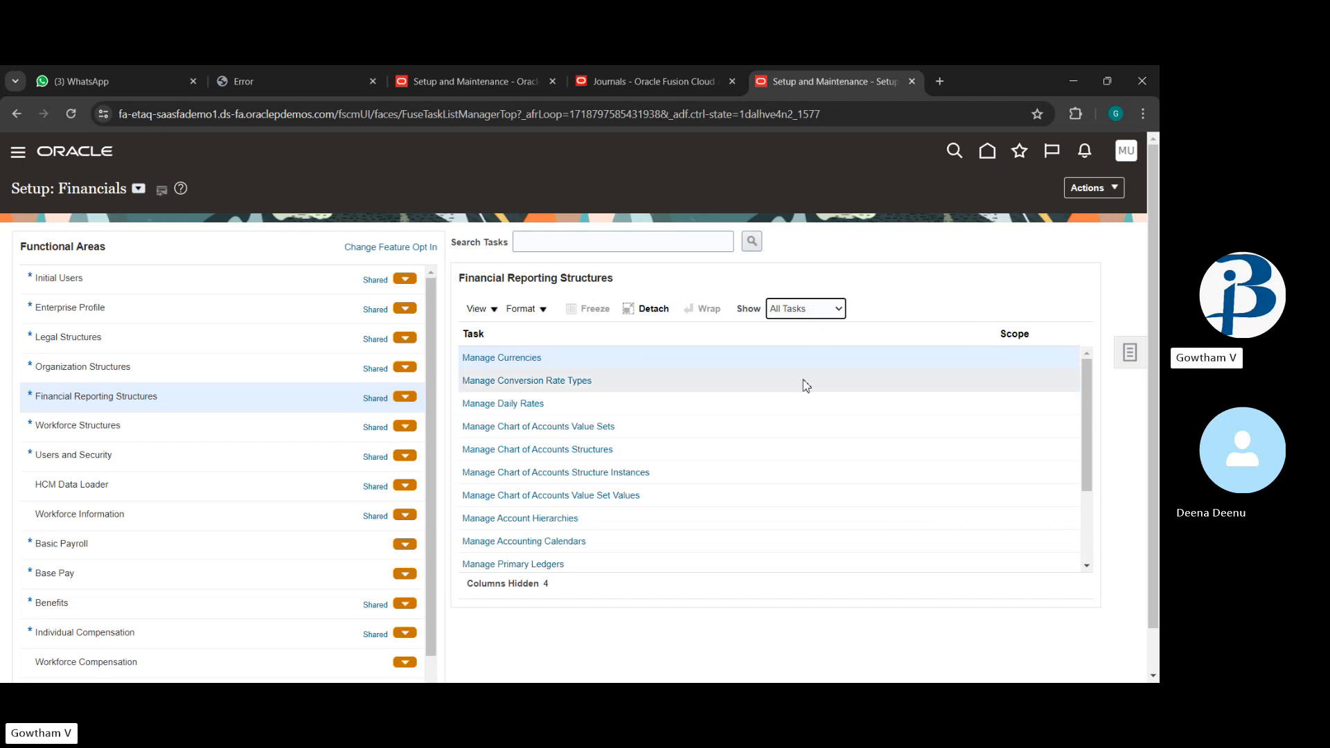
pyautogui.scroll(-3, 806, 386)
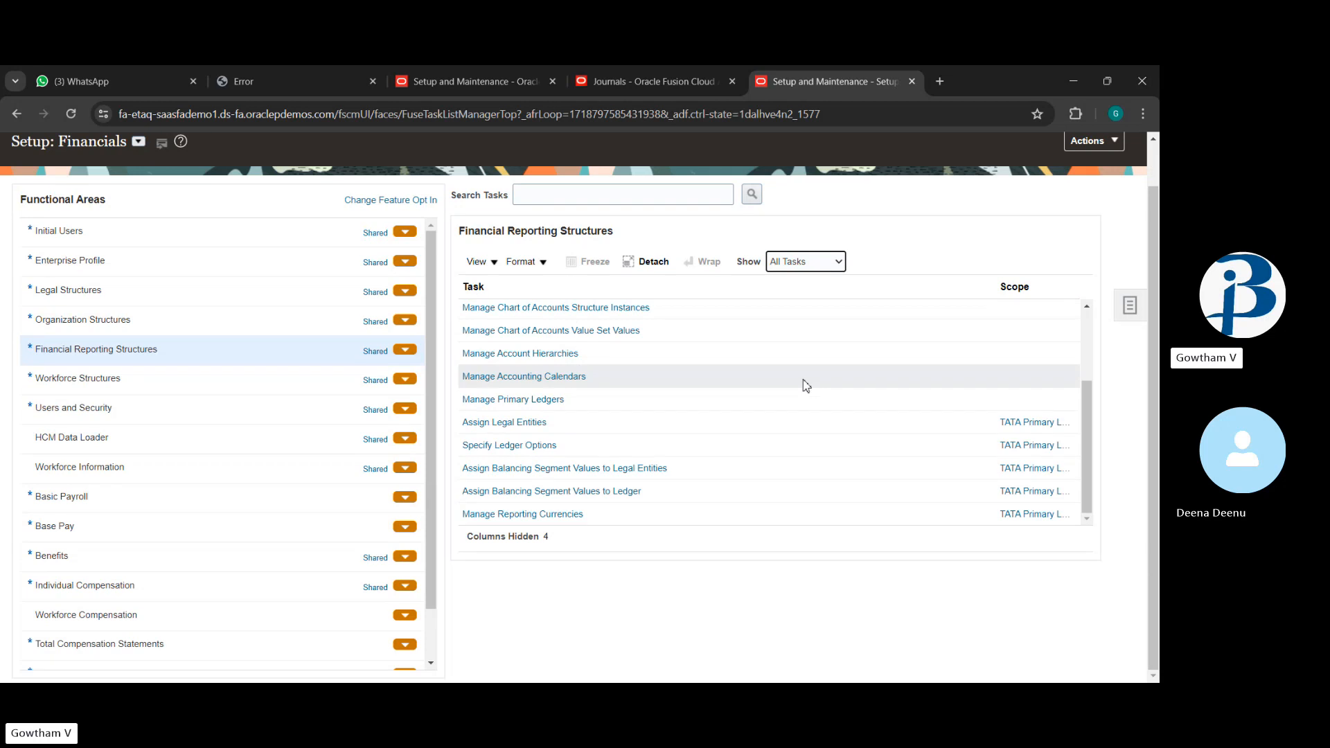
pyautogui.scroll(5, 807, 386)
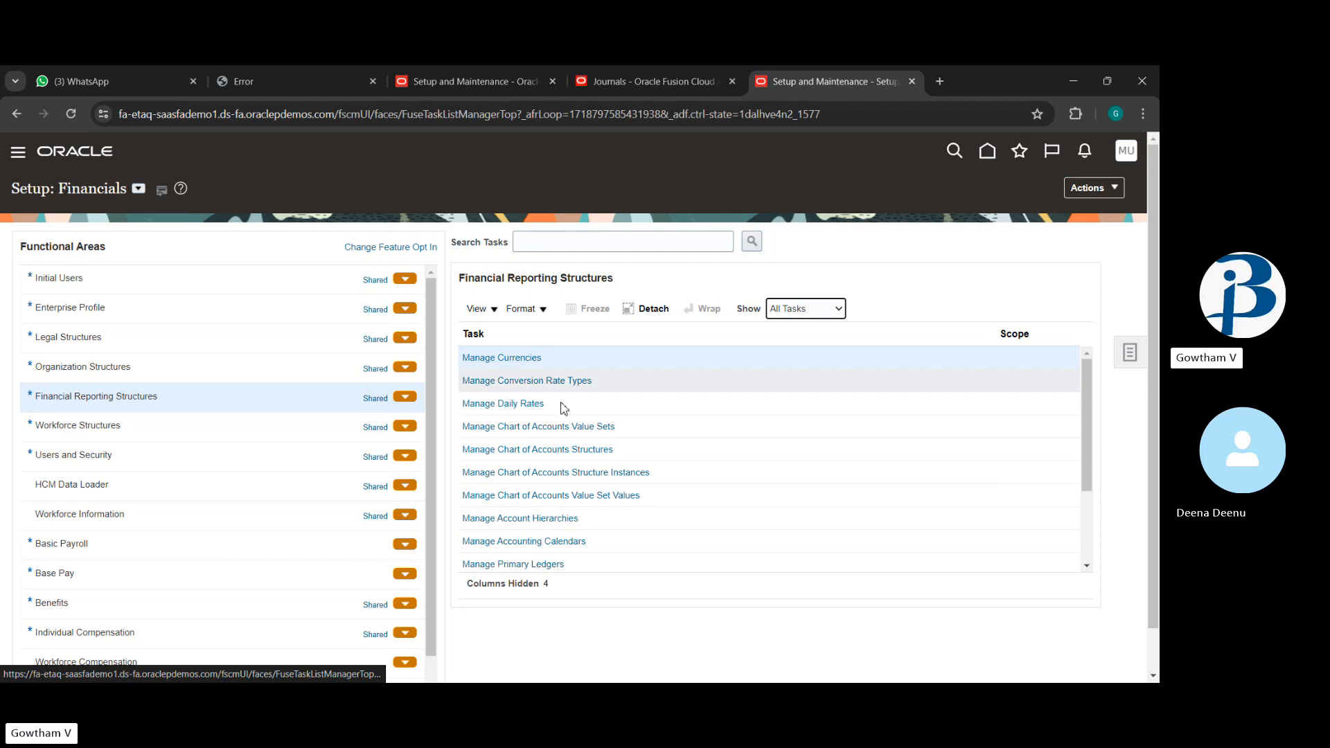
pyautogui.click(564, 449)
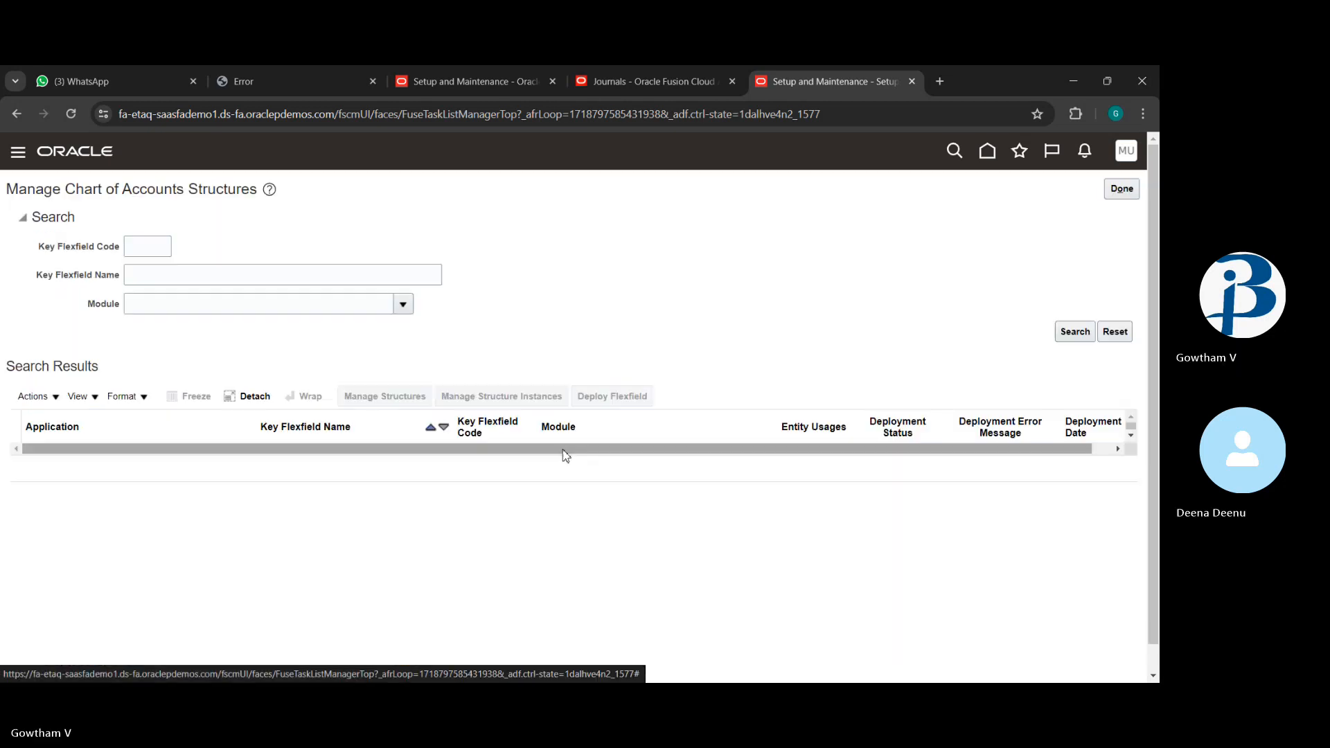
pyautogui.click(1084, 333)
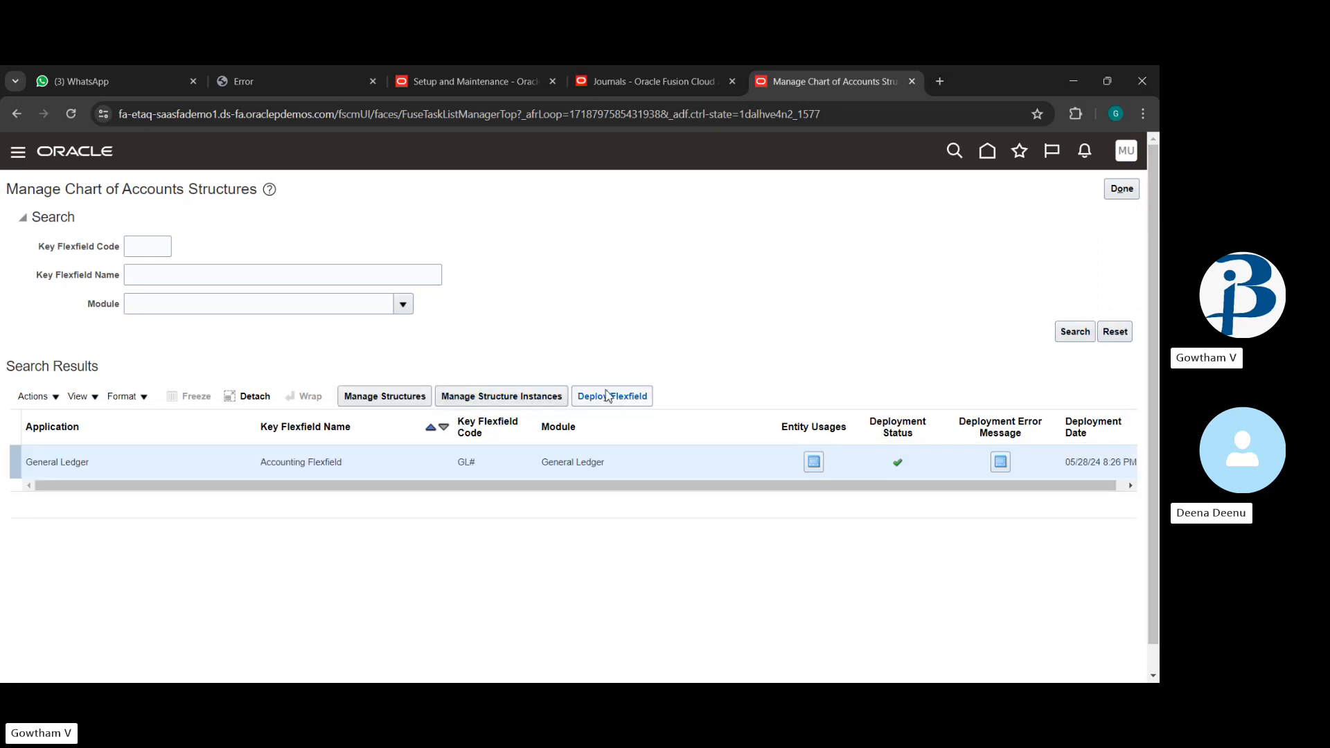
# Deploy the General Ledger Accounting Flexfield and finish the Manage Chart of Accounts Structures task.
pyautogui.click(614, 396)
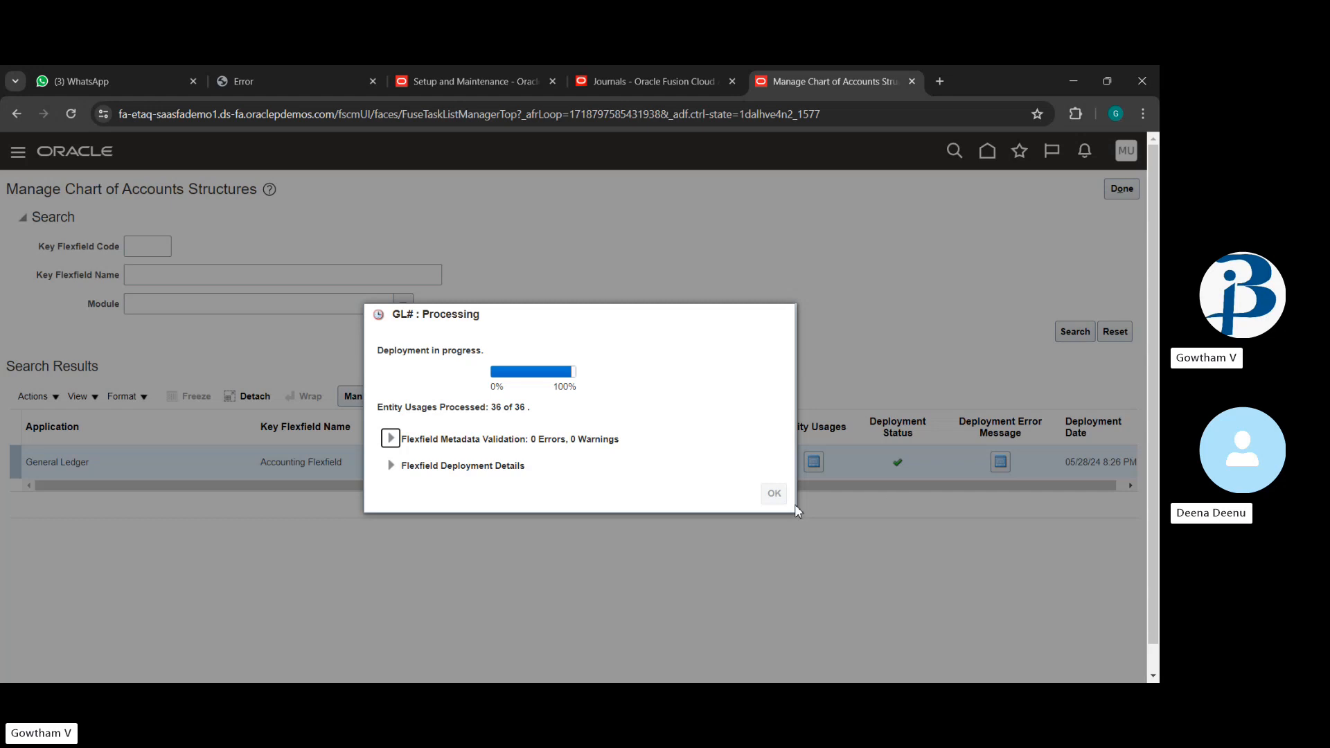
pyautogui.click(777, 494)
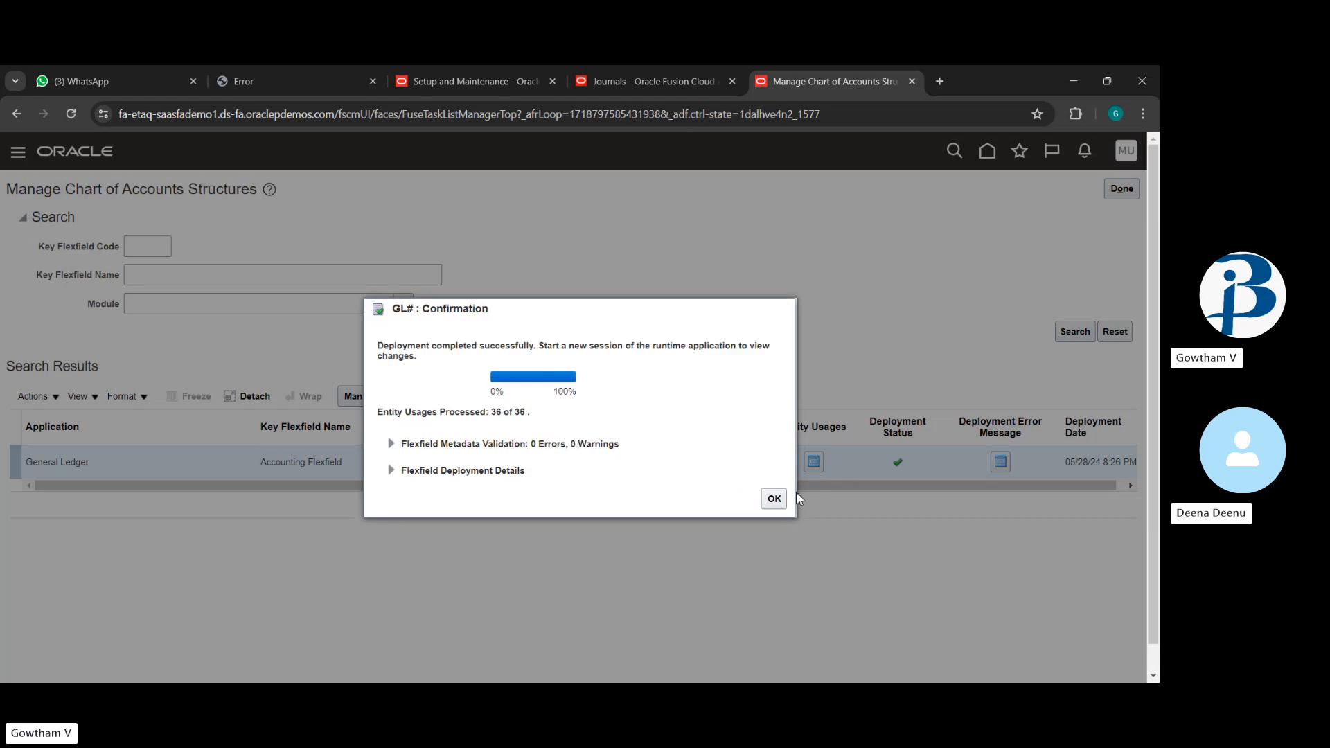
pyautogui.click(774, 500)
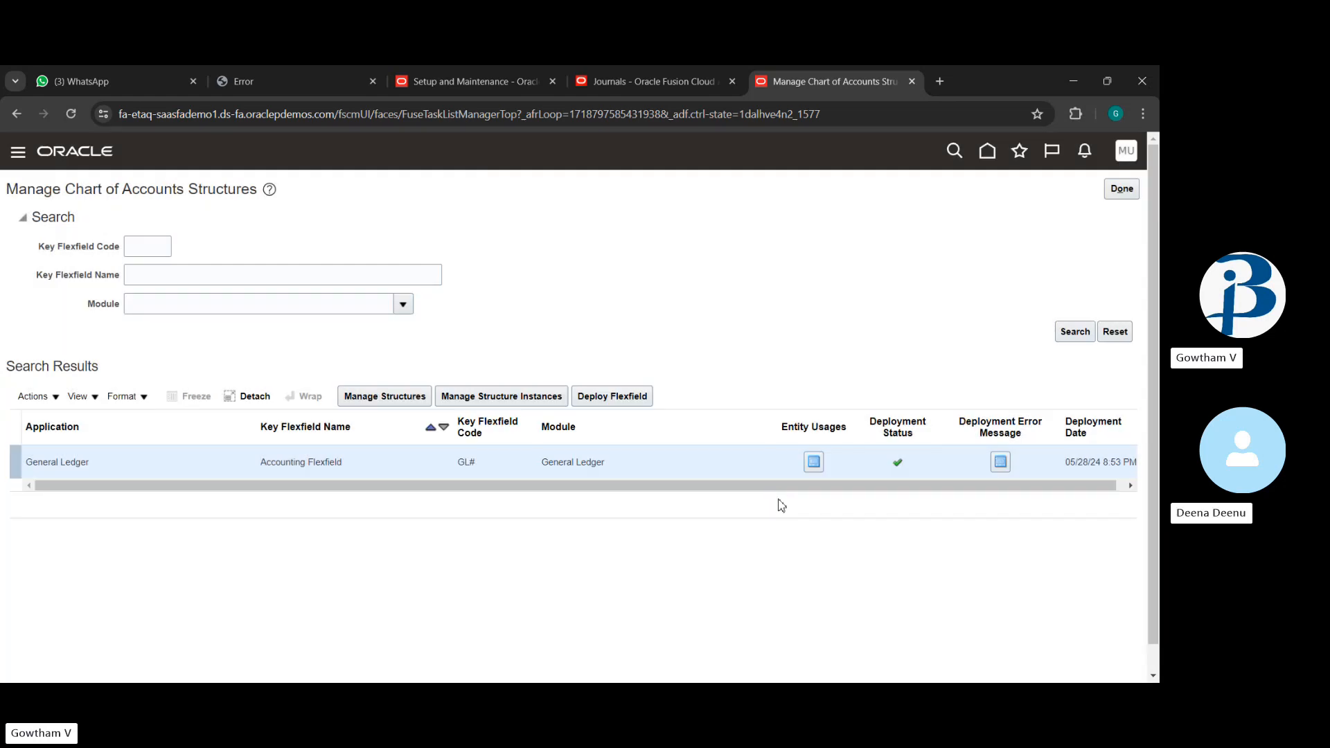
pyautogui.click(1123, 191)
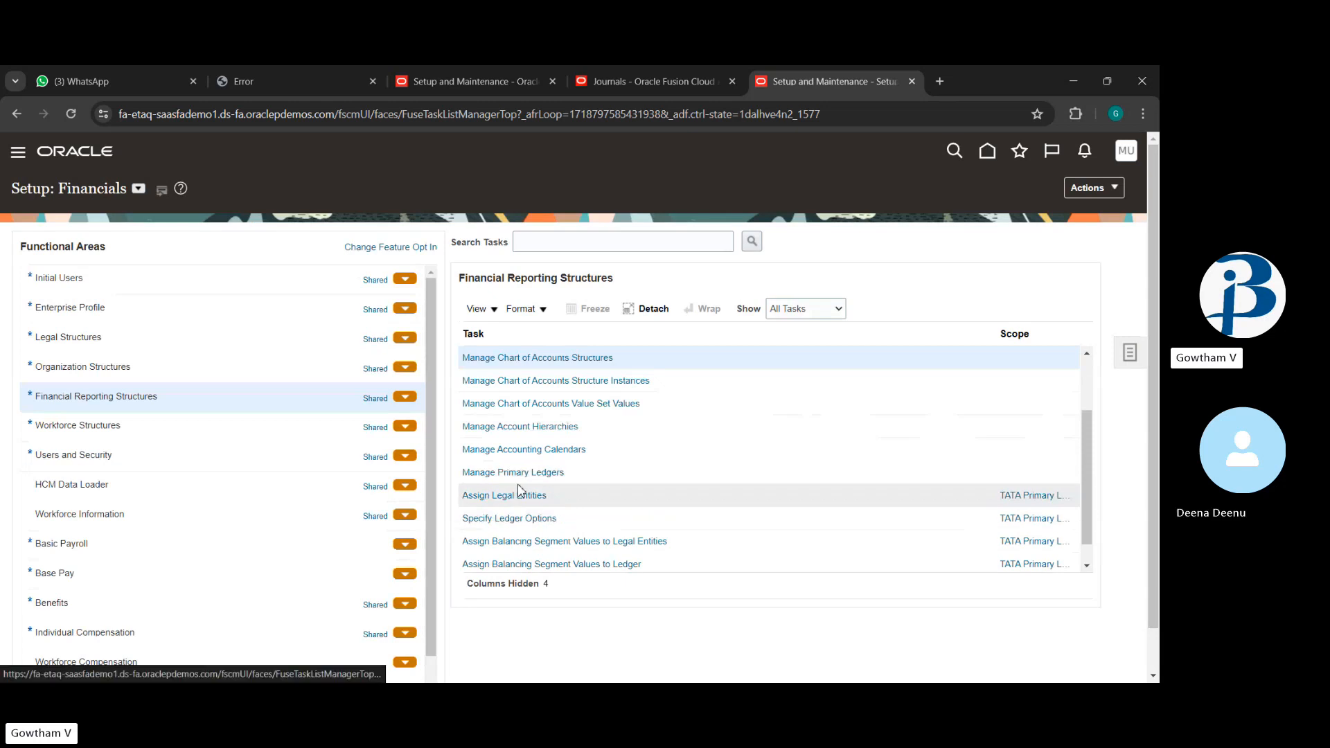
# List all Organization Structures tasks and check the key flexfield structures page in the earlier browser tab.
pyautogui.scroll(-2, 509, 517)
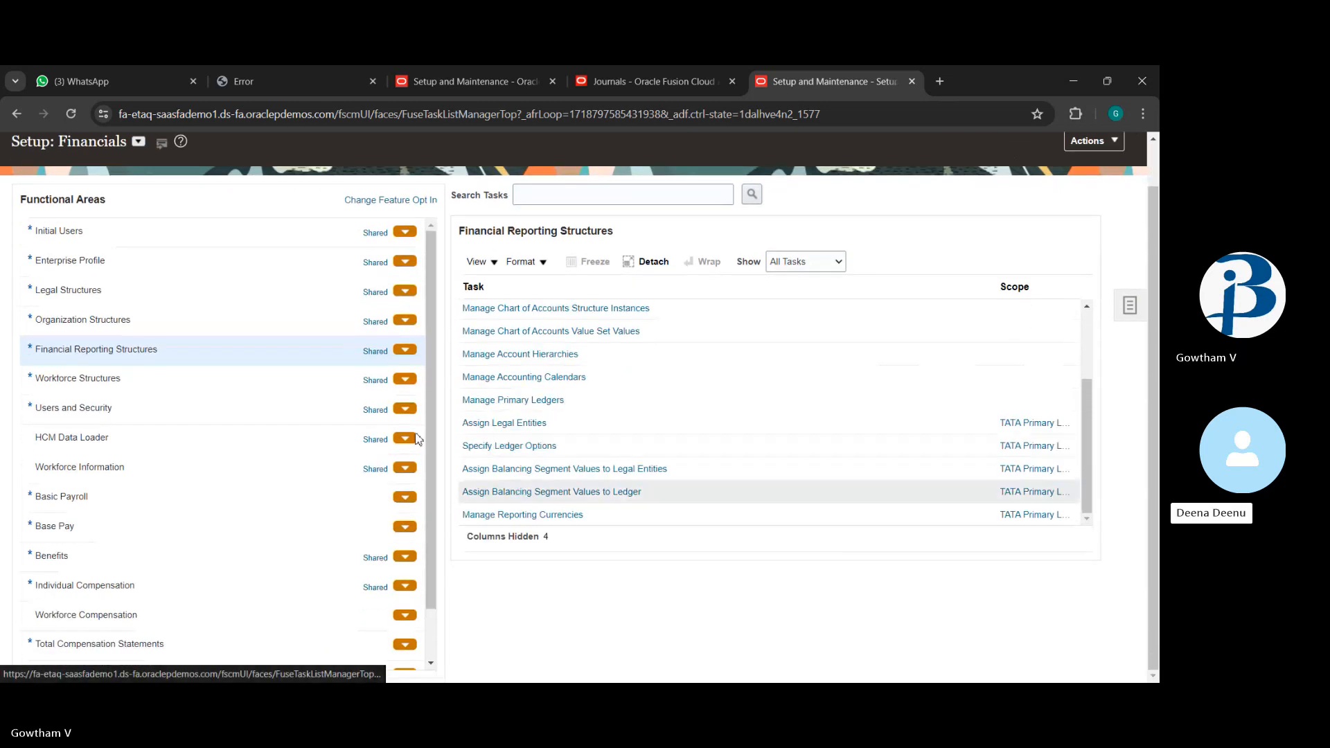
pyautogui.click(266, 316)
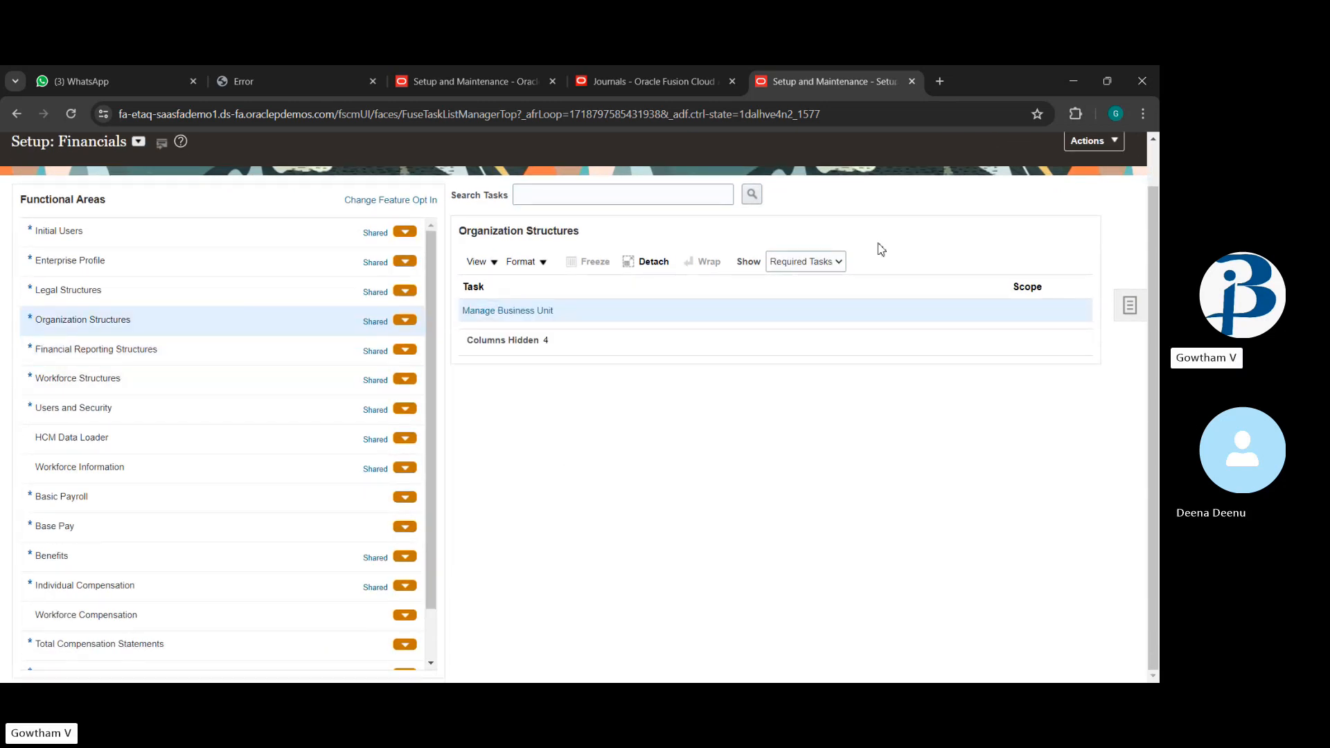
pyautogui.click(815, 261)
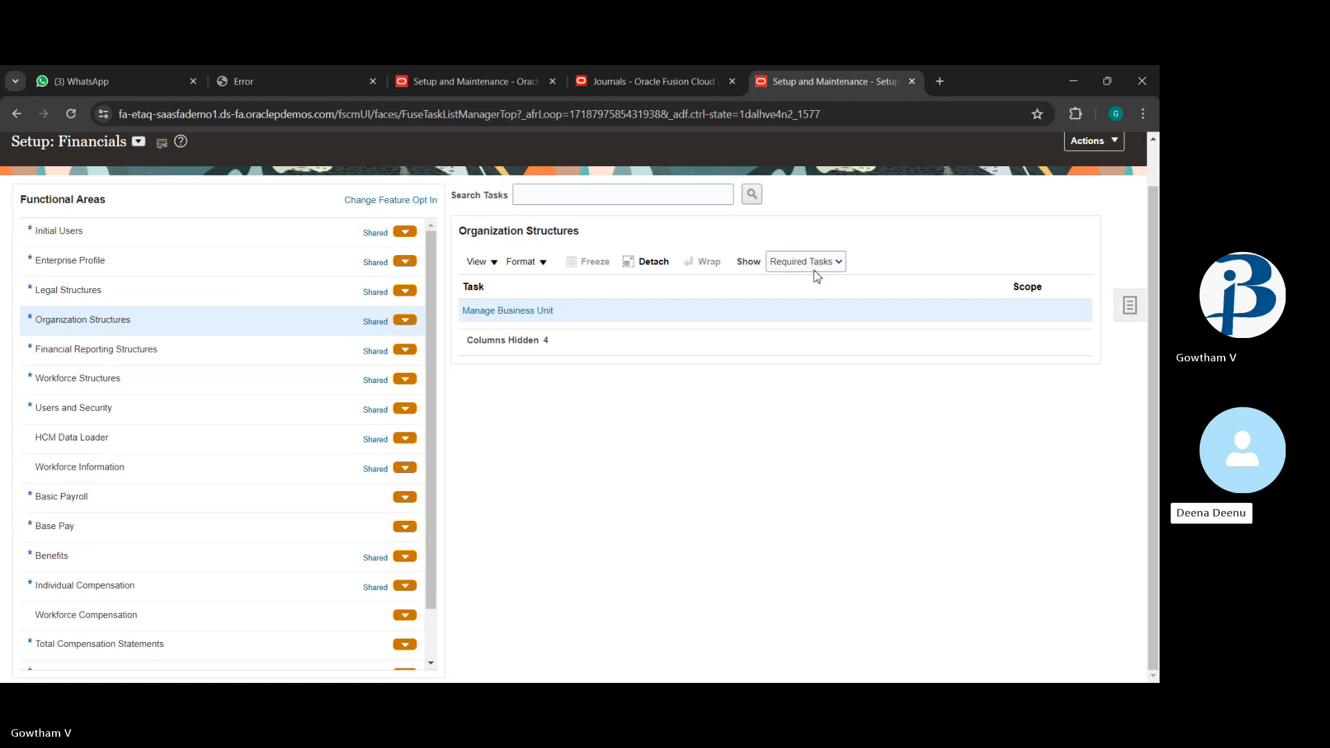
pyautogui.click(813, 275)
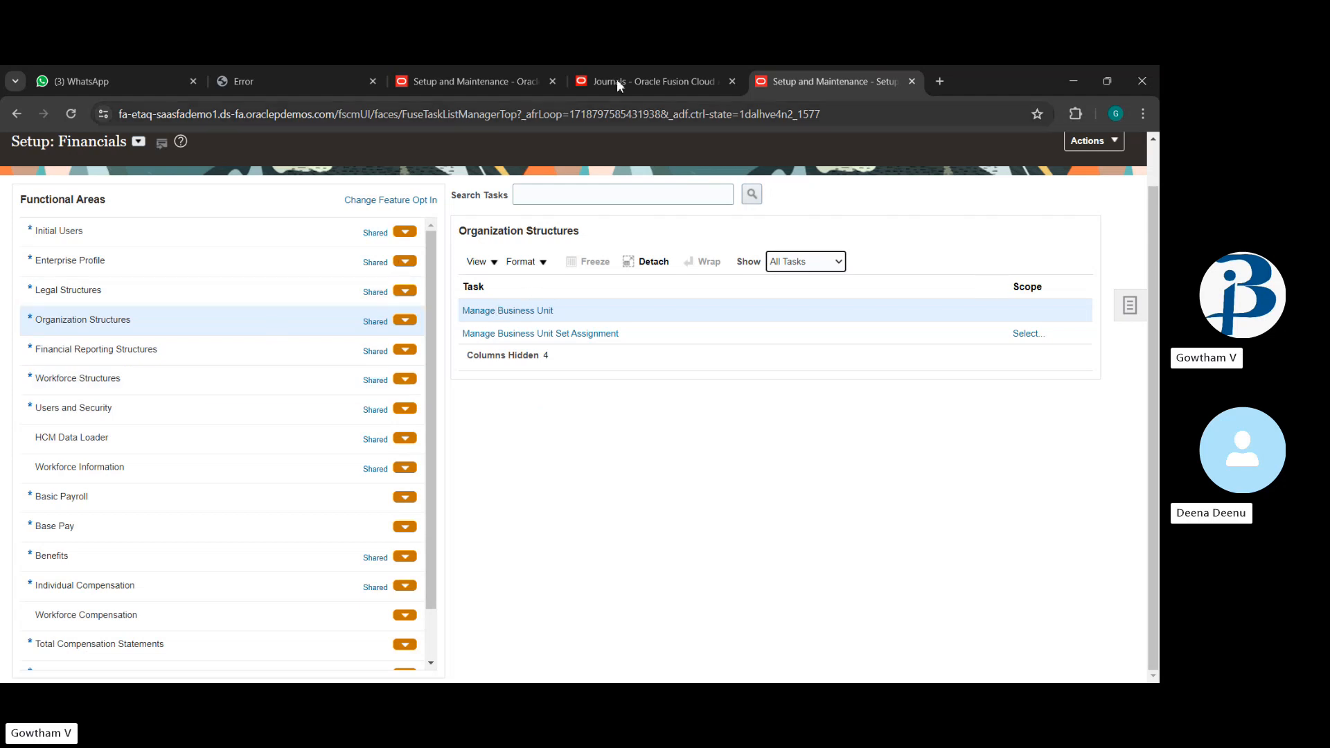
pyautogui.click(442, 81)
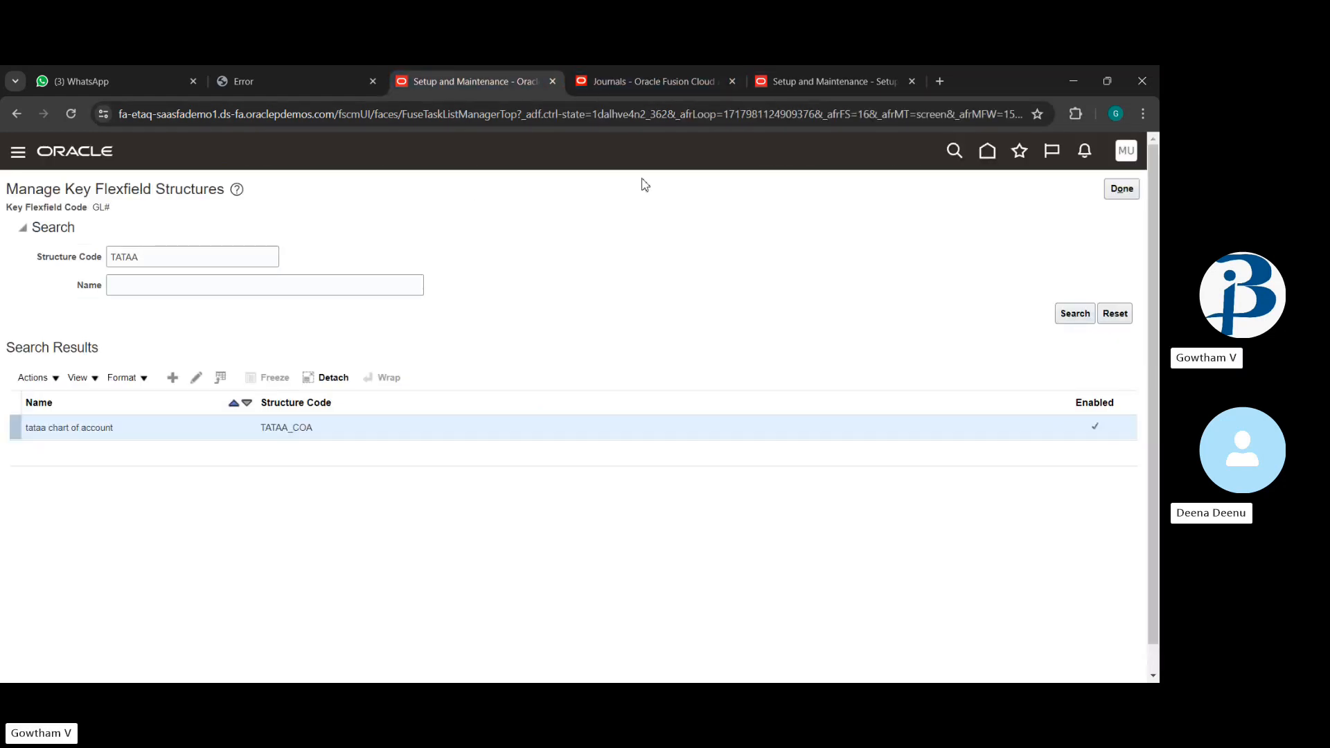
pyautogui.click(896, 85)
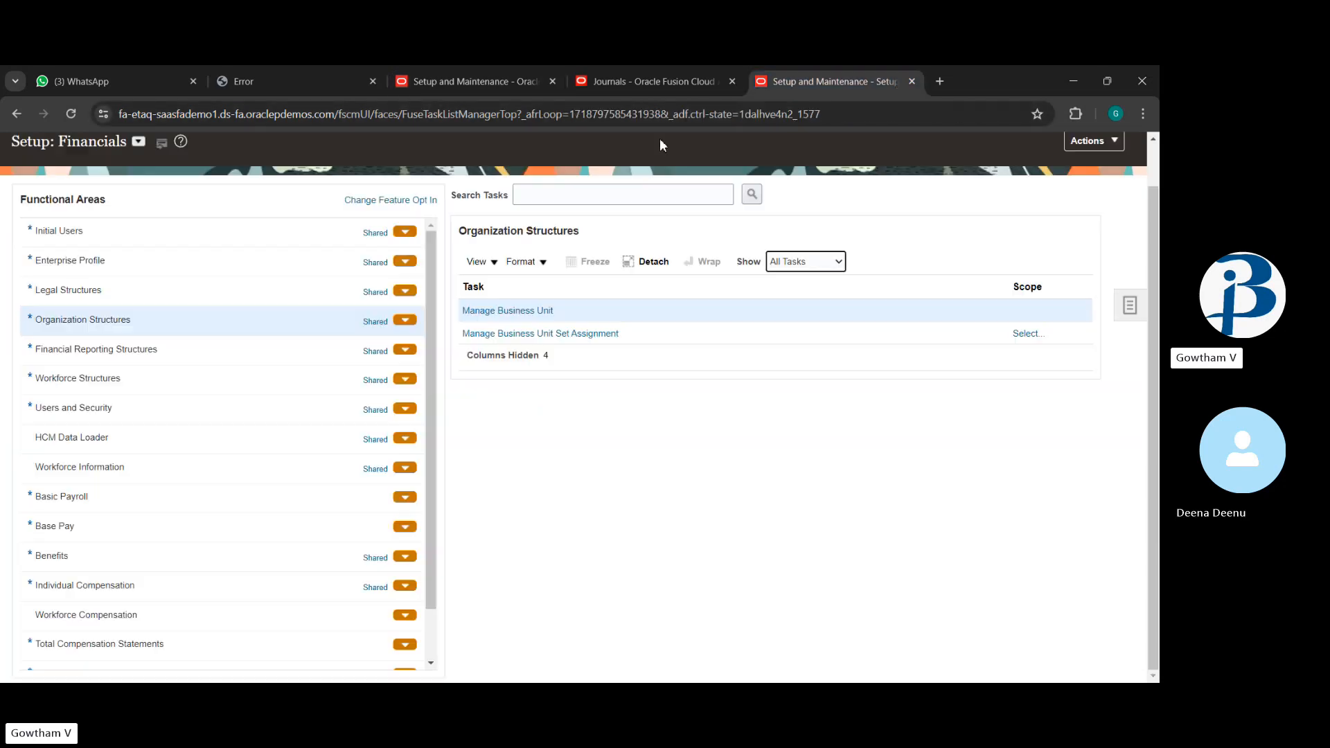
# Show all tasks of the Financial Reporting Structures functional area and look through the list.
pyautogui.click(174, 351)
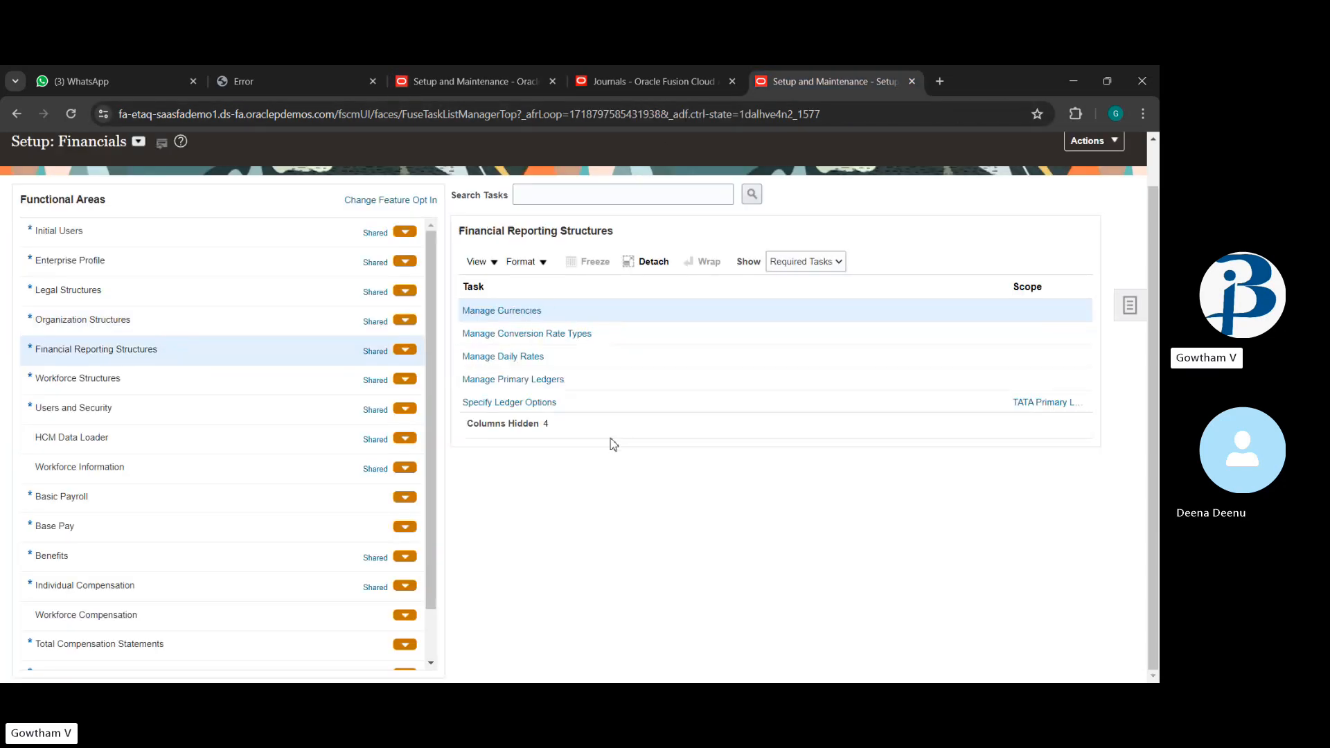
pyautogui.click(829, 268)
pyautogui.click(812, 277)
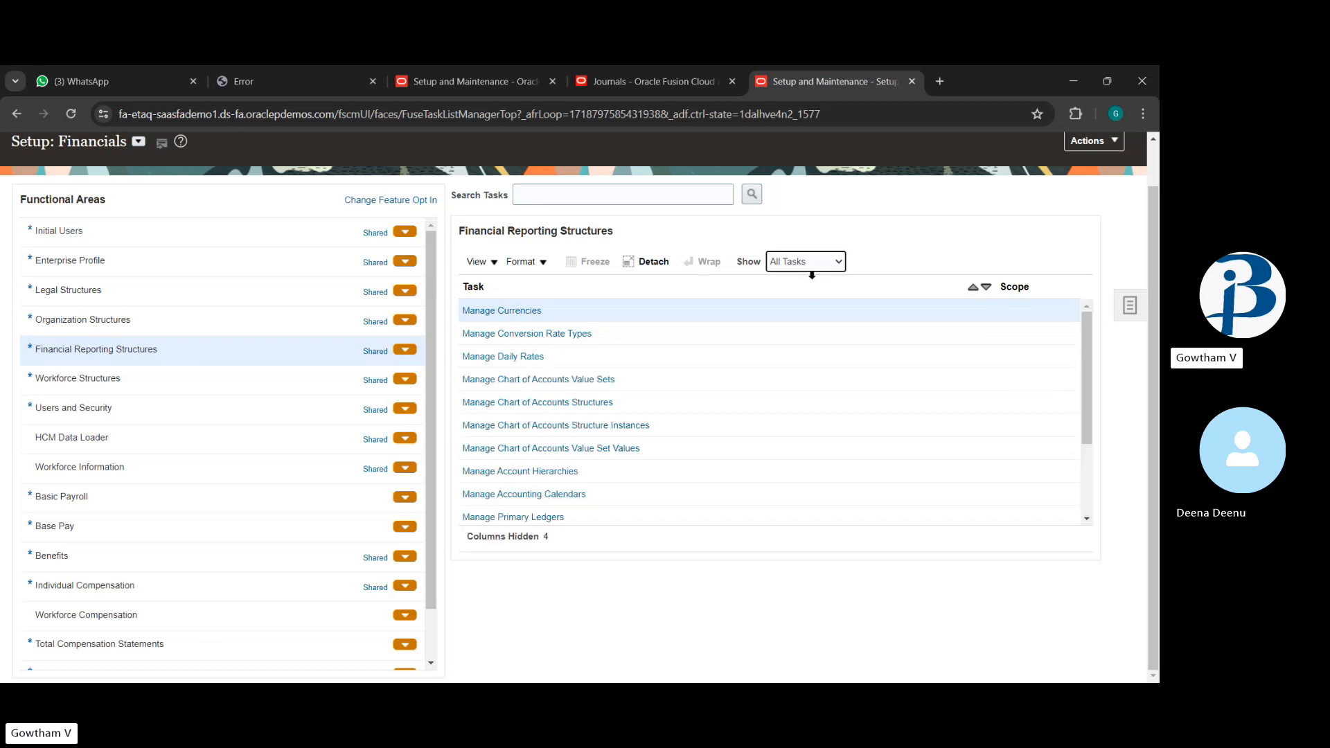
pyautogui.scroll(-3, 610, 399)
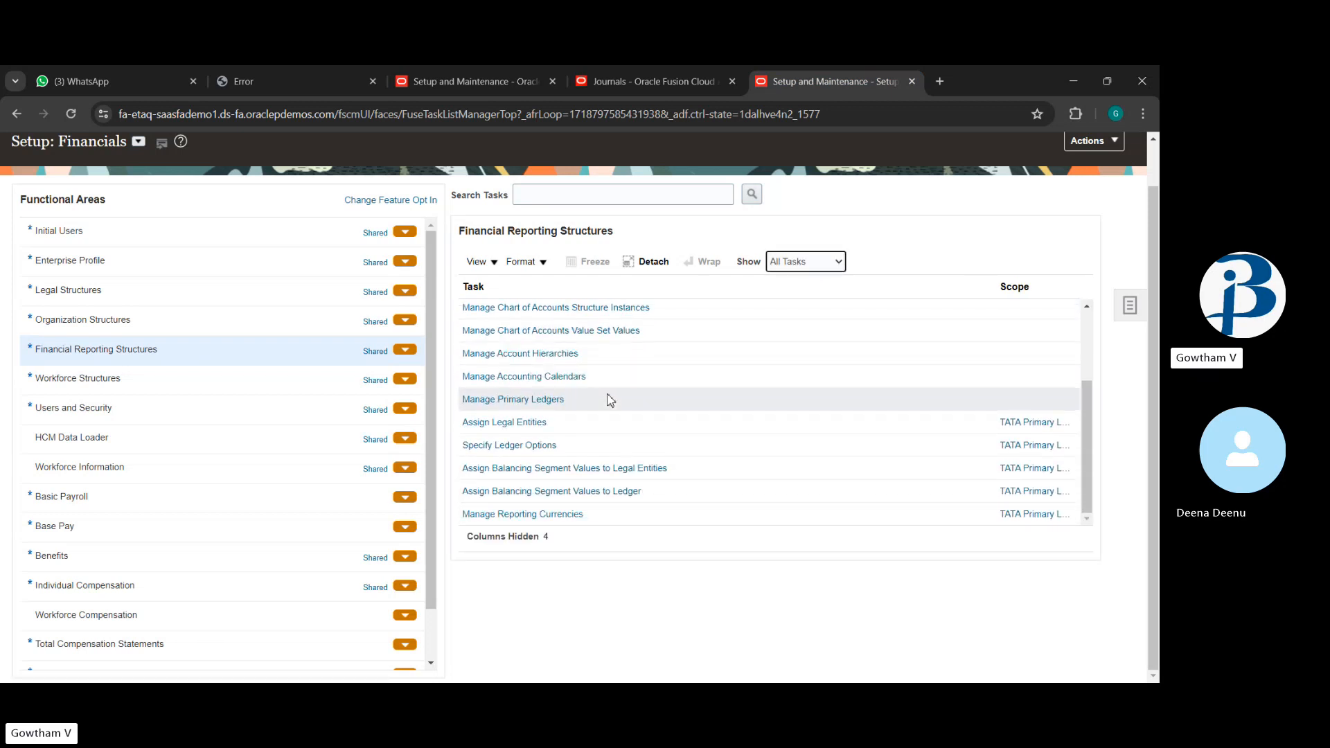
pyautogui.scroll(5, 610, 400)
pyautogui.scroll(-1, 610, 401)
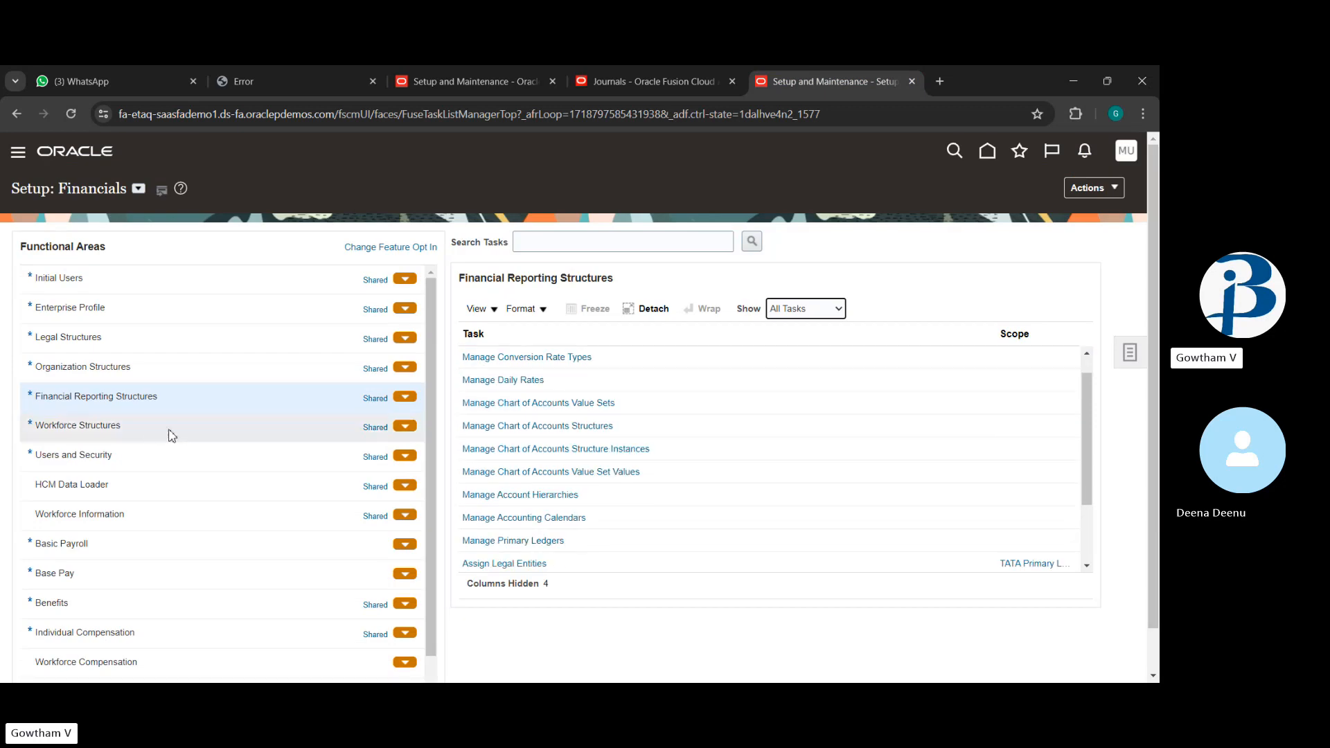
# Switch to the Organization Structures functional area again and display all of its tasks.
pyautogui.click(201, 378)
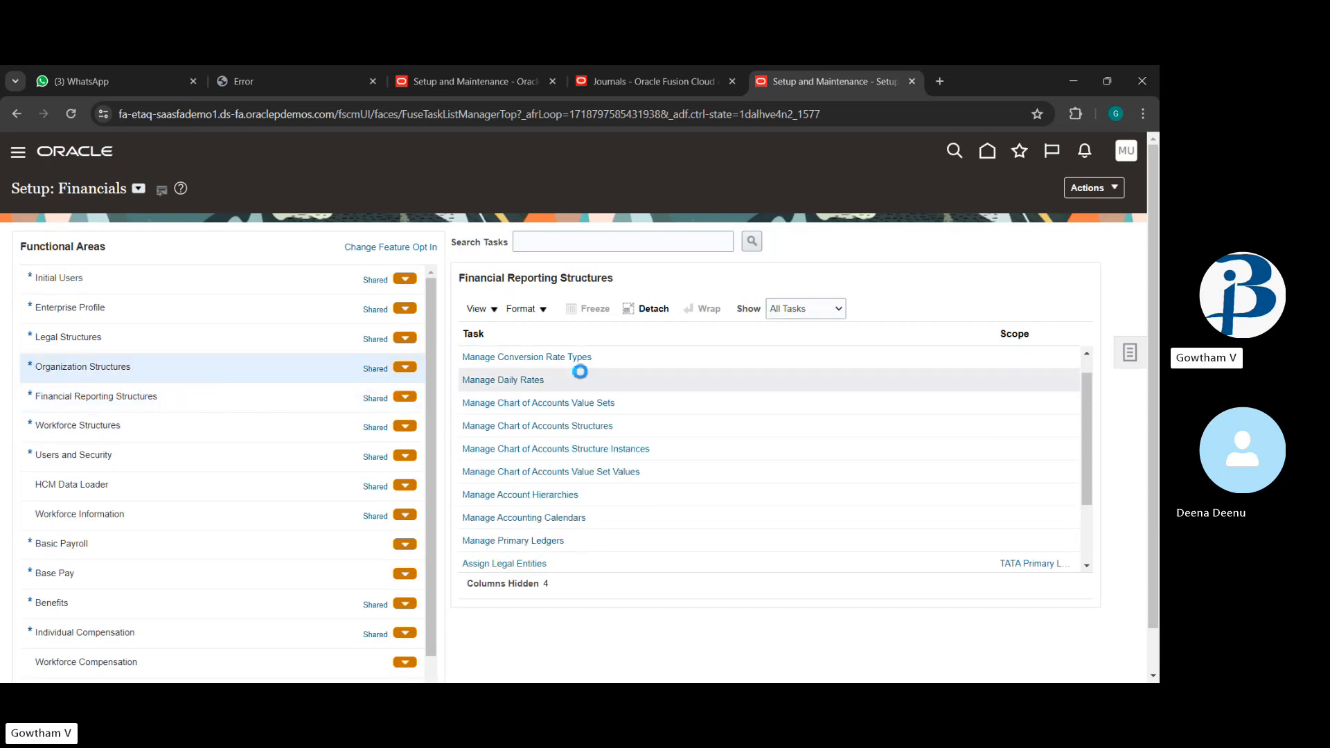
pyautogui.click(806, 308)
pyautogui.click(804, 325)
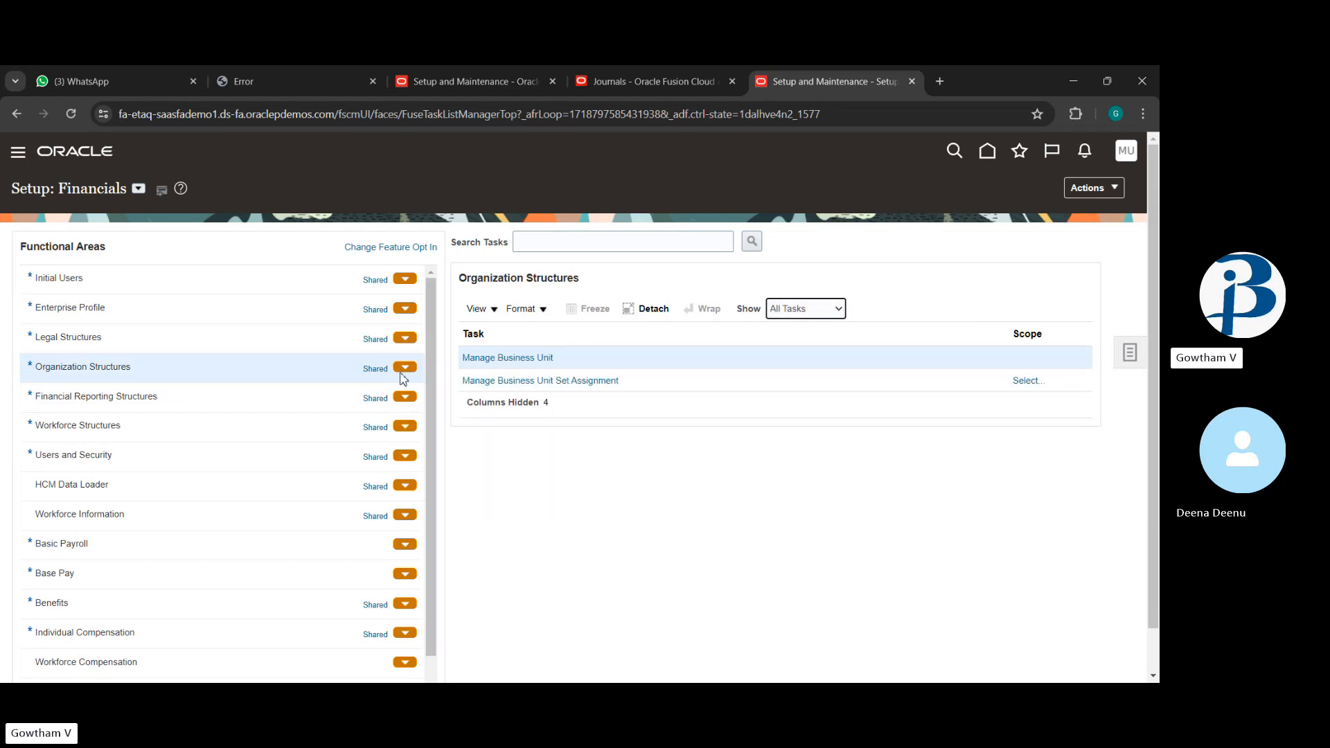
pyautogui.scroll(-1, 251, 368)
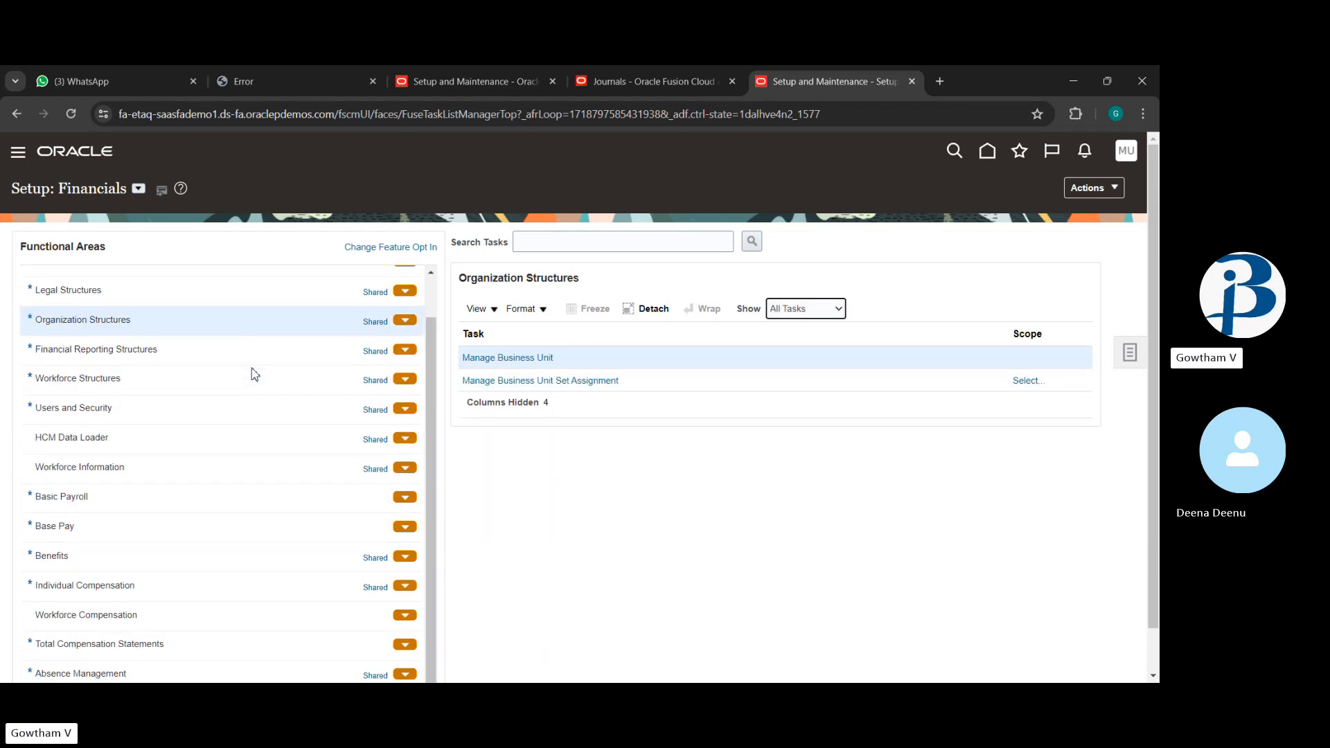
# Look through the functional areas of the Financials setup offering, keeping Financials as the selected offering.
pyautogui.scroll(1, 251, 368)
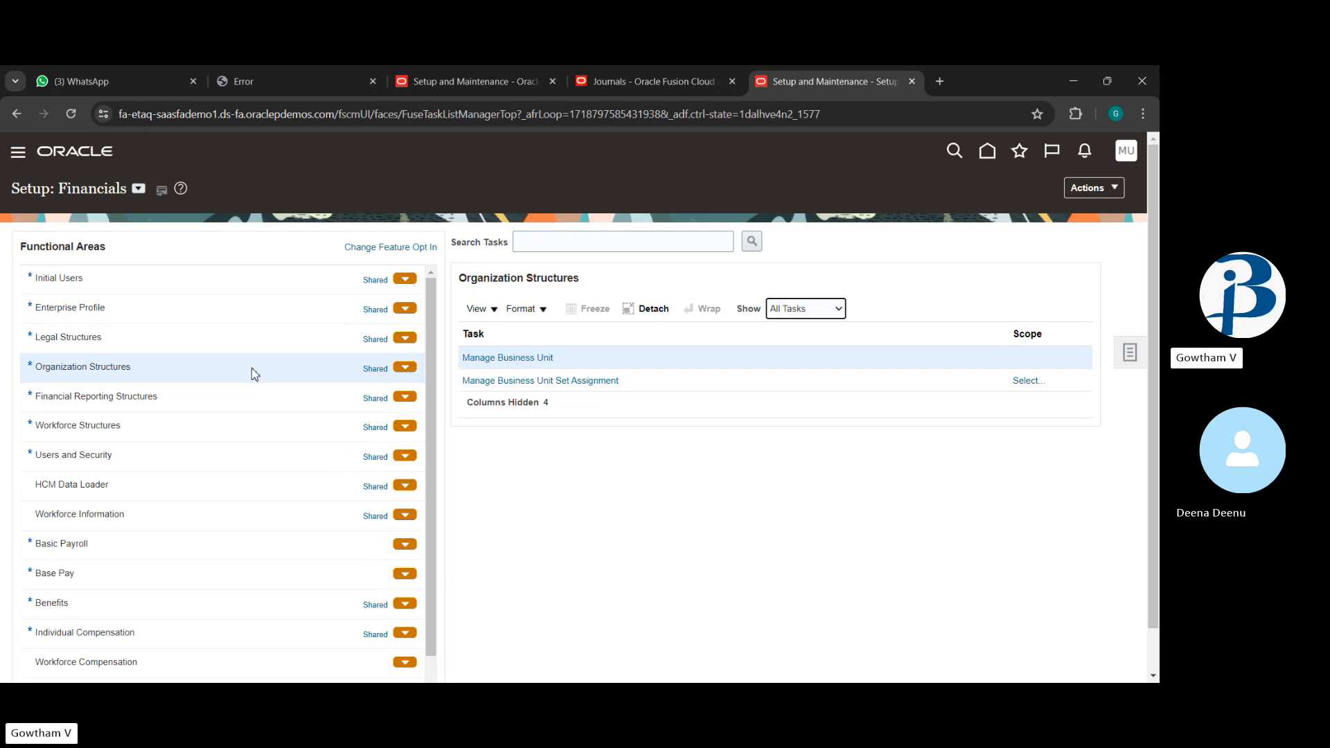
pyautogui.scroll(-1, 251, 368)
pyautogui.scroll(1, 252, 368)
pyautogui.scroll(-1, 252, 368)
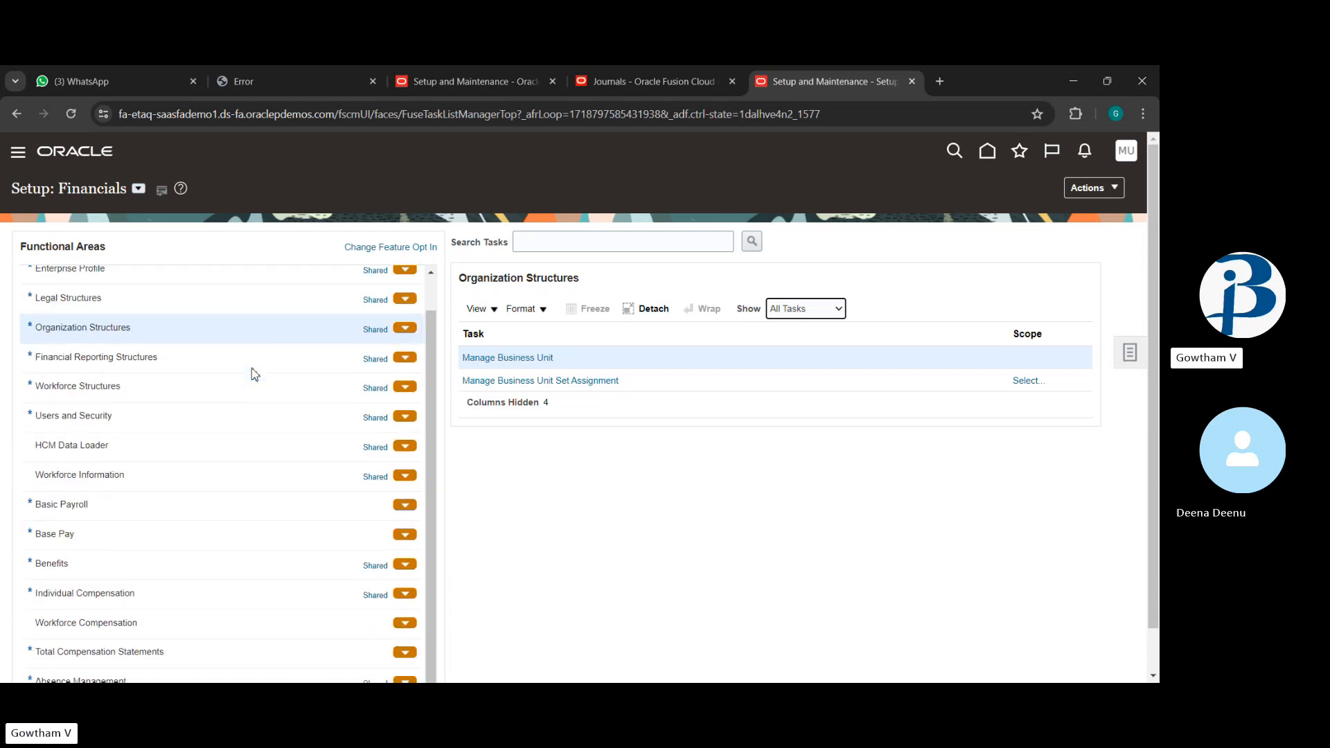
pyautogui.scroll(1, 252, 368)
pyautogui.scroll(-1, 251, 368)
pyautogui.scroll(1, 252, 368)
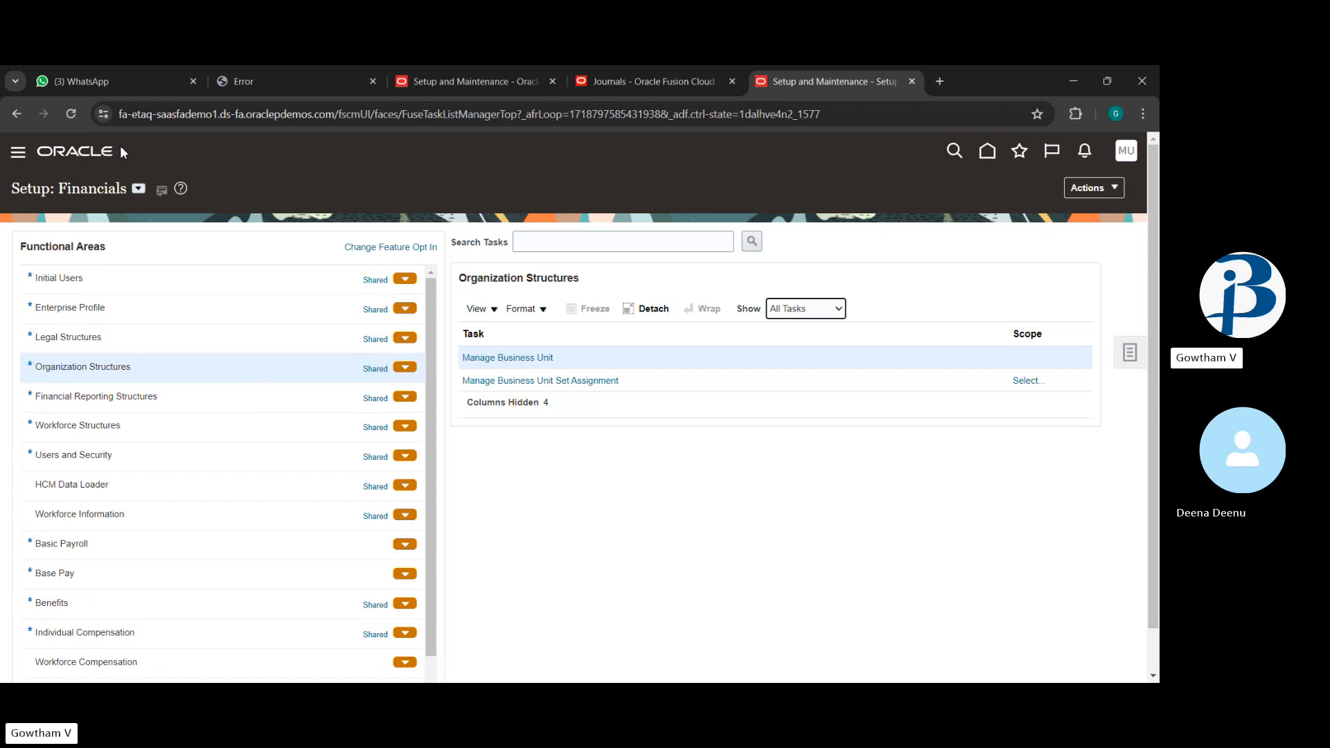
pyautogui.click(138, 188)
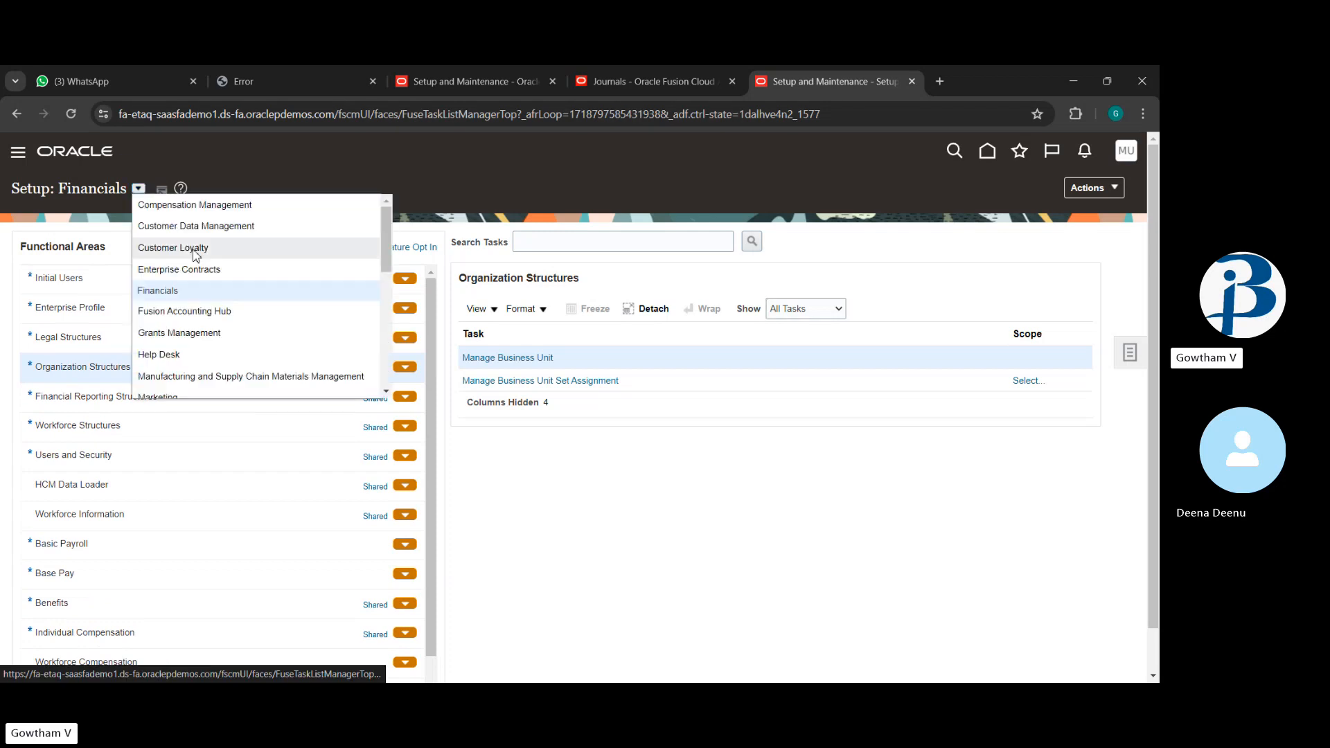
pyautogui.click(199, 298)
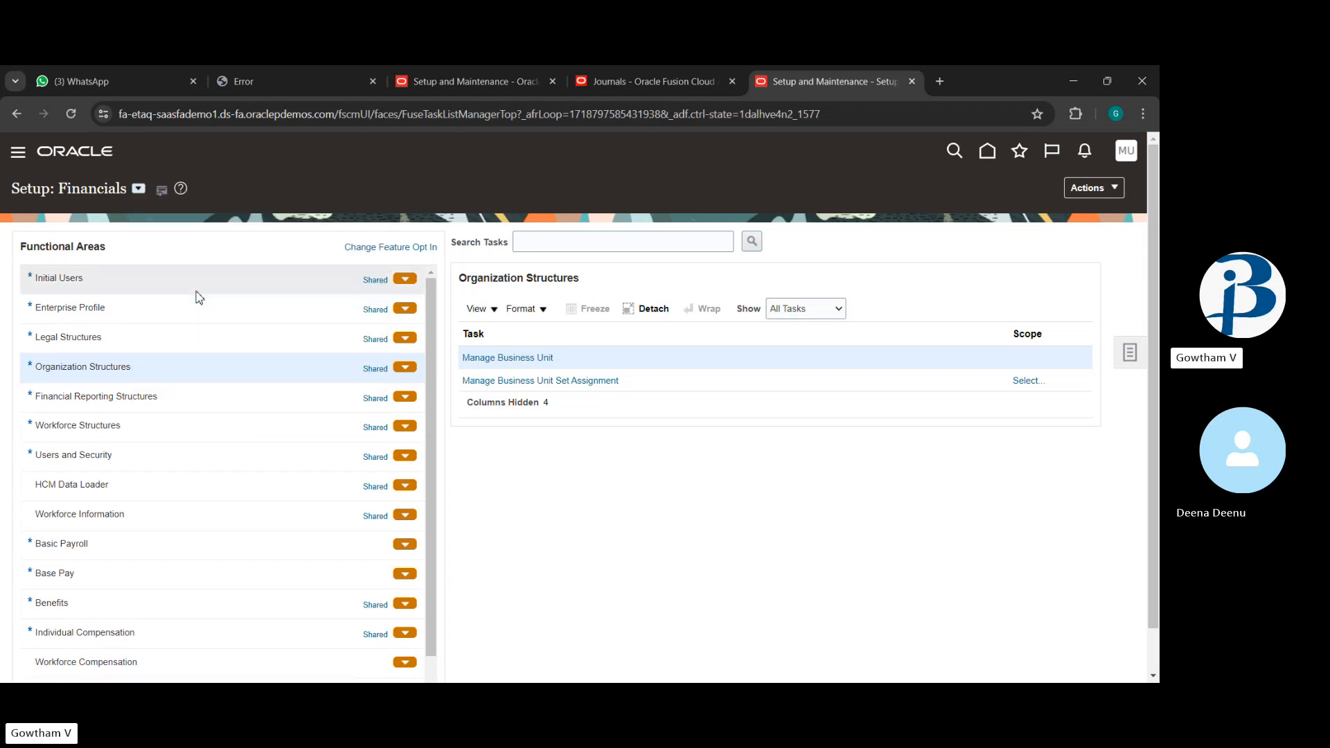
pyautogui.scroll(-1, 214, 401)
pyautogui.scroll(1, 215, 402)
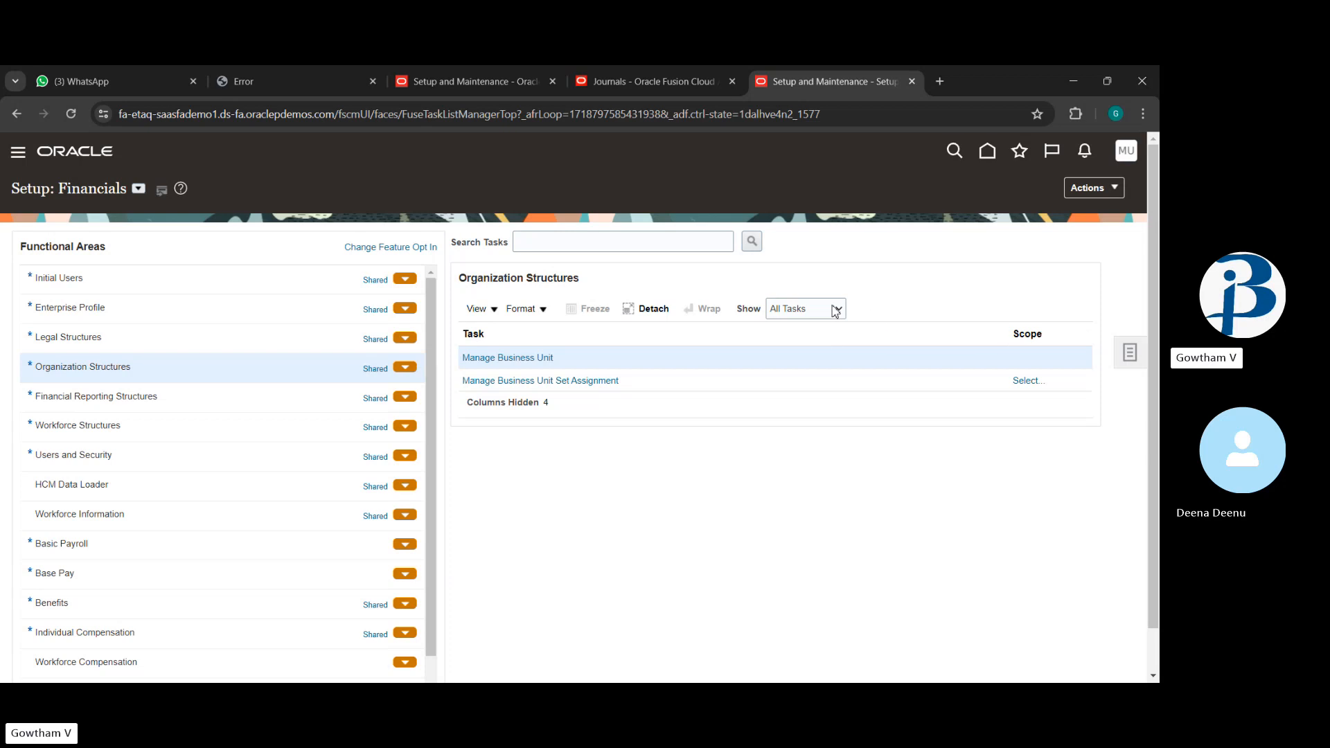
# Start a new primary ledger from the Manage Primary Ledgers task in Financial Reporting Structures and name it "TAATAA primary ledger".
pyautogui.click(280, 411)
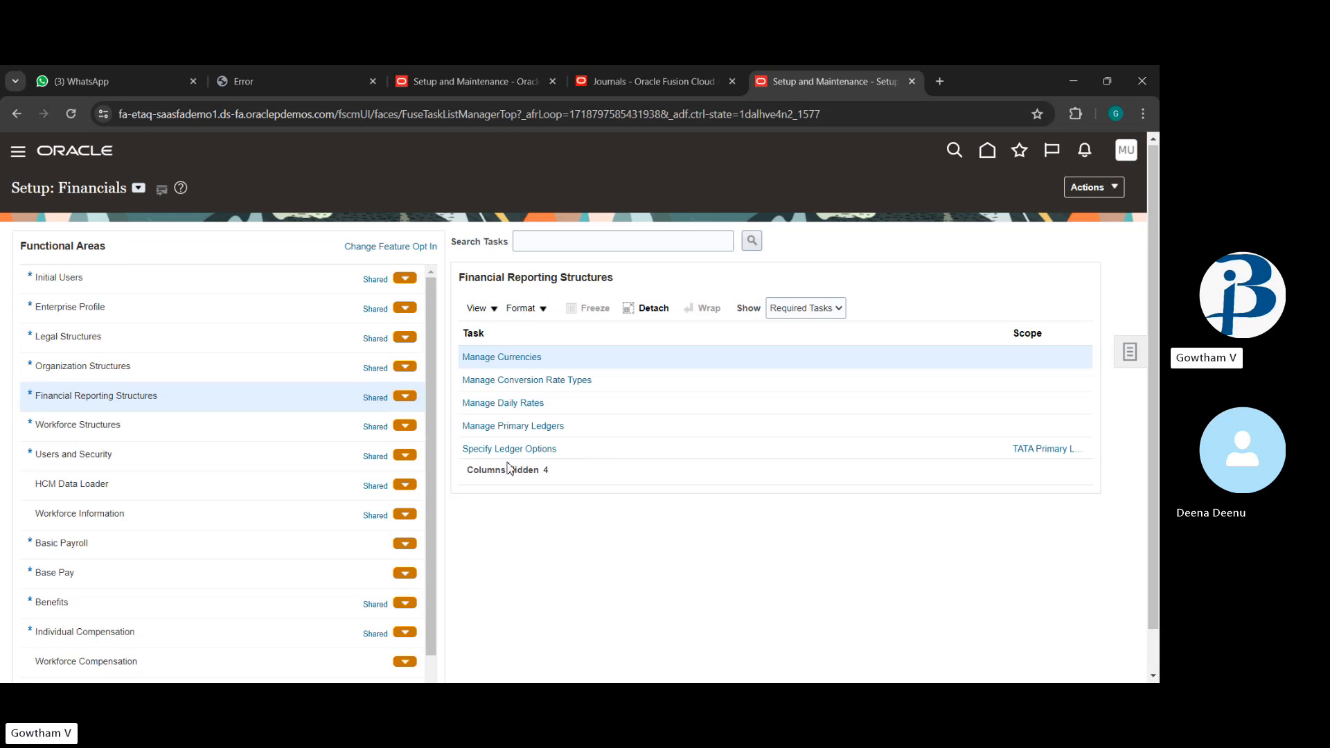
pyautogui.click(504, 427)
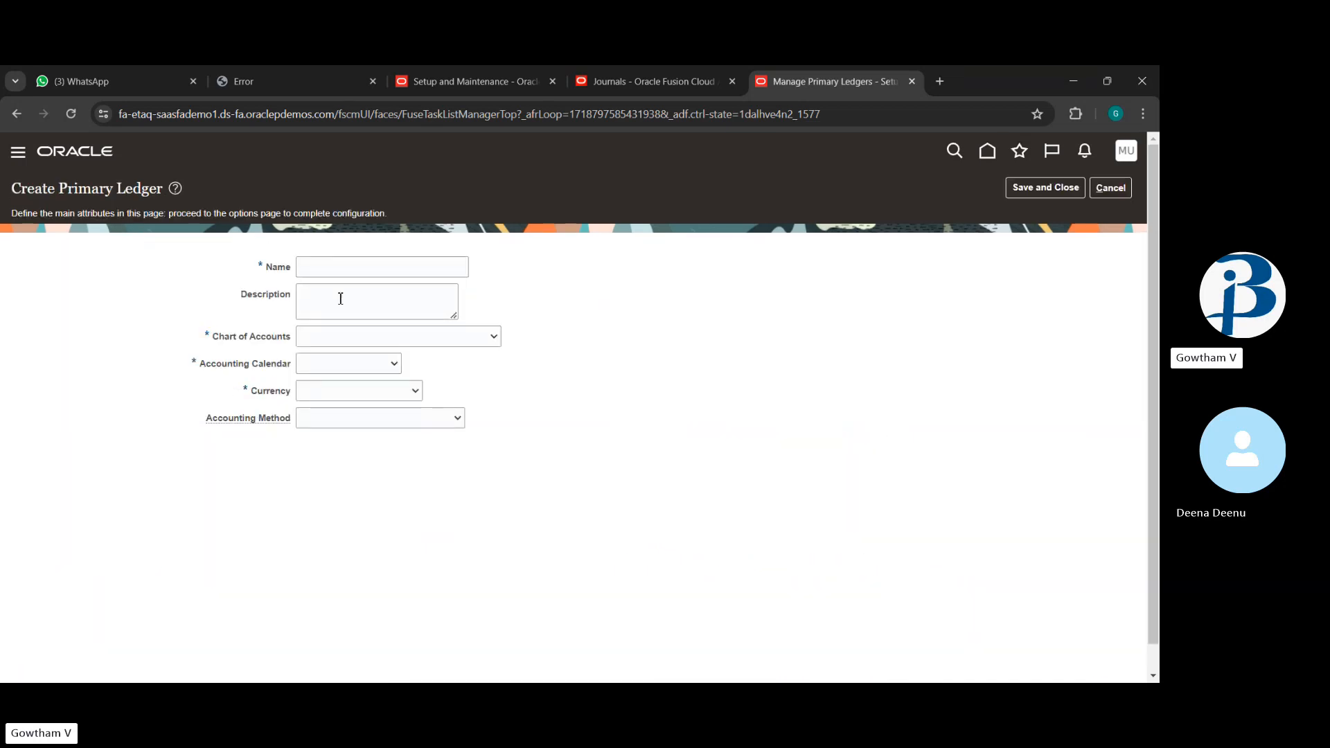
pyautogui.click(355, 275)
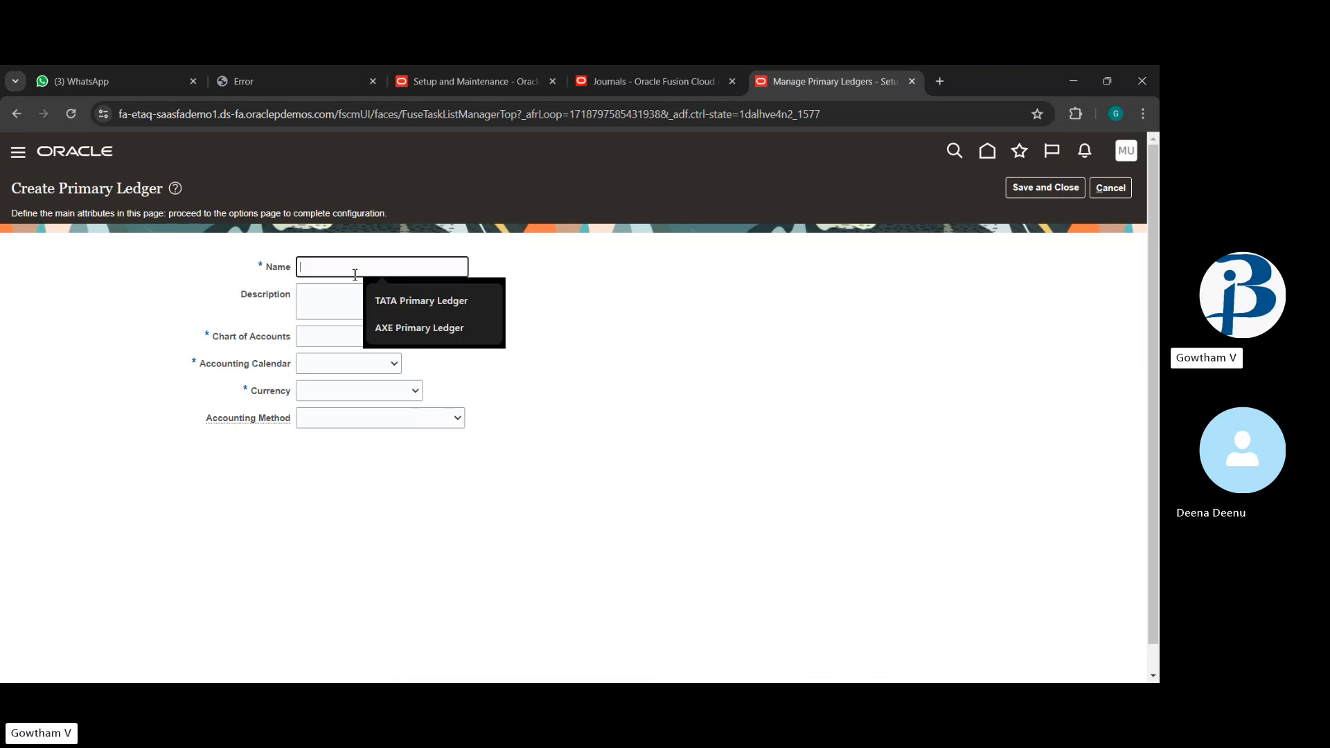
pyautogui.write('TAATAA')
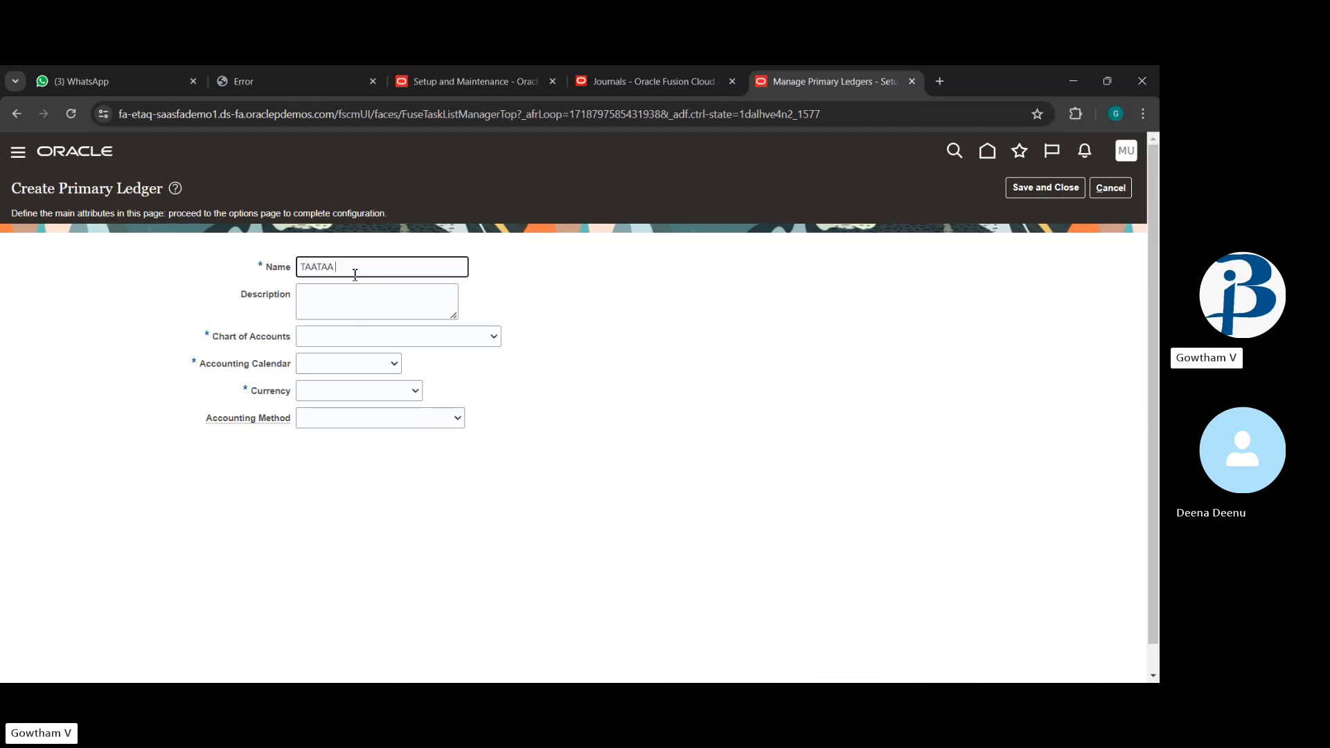
pyautogui.write(' primary ledger')
# Assign chart of accounts TATA Inc, accounting calendar TATA CAL and currency INR - Indian Rupee to the new ledger, then save and close it.
pyautogui.click(476, 341)
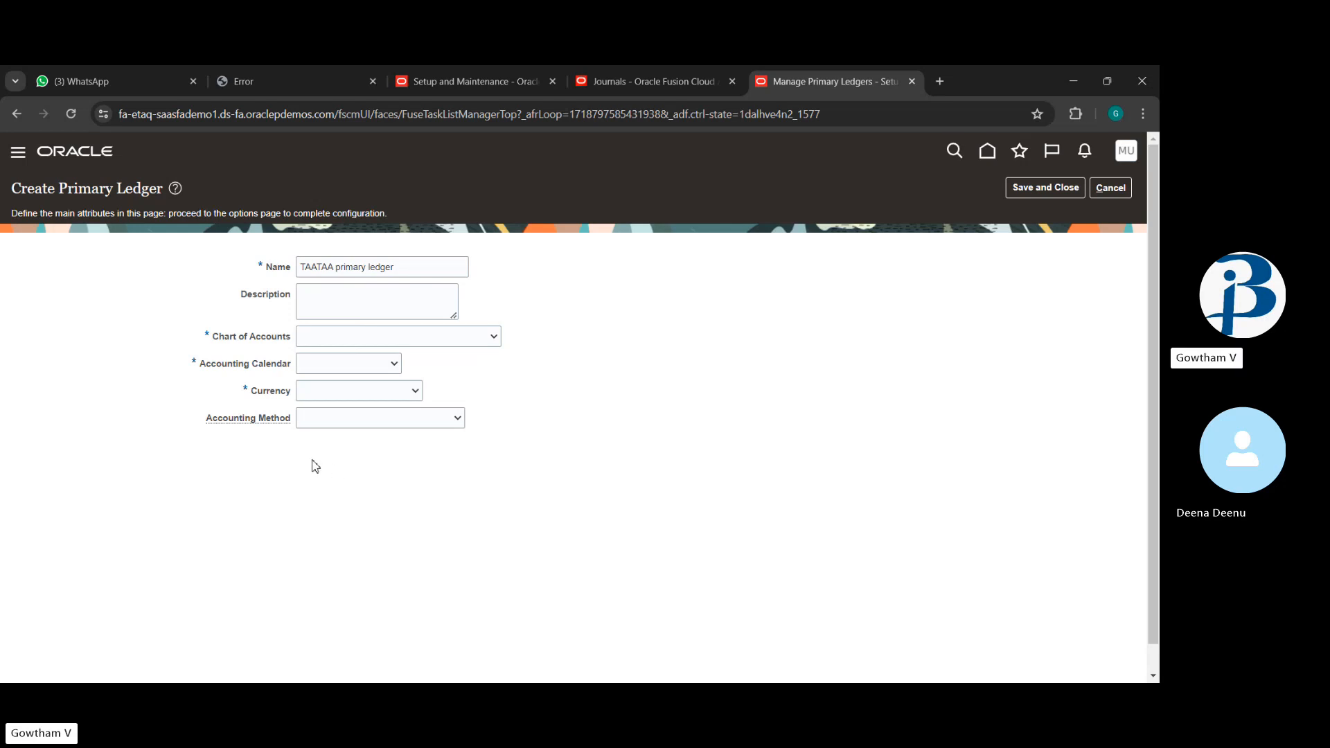
pyautogui.click(334, 451)
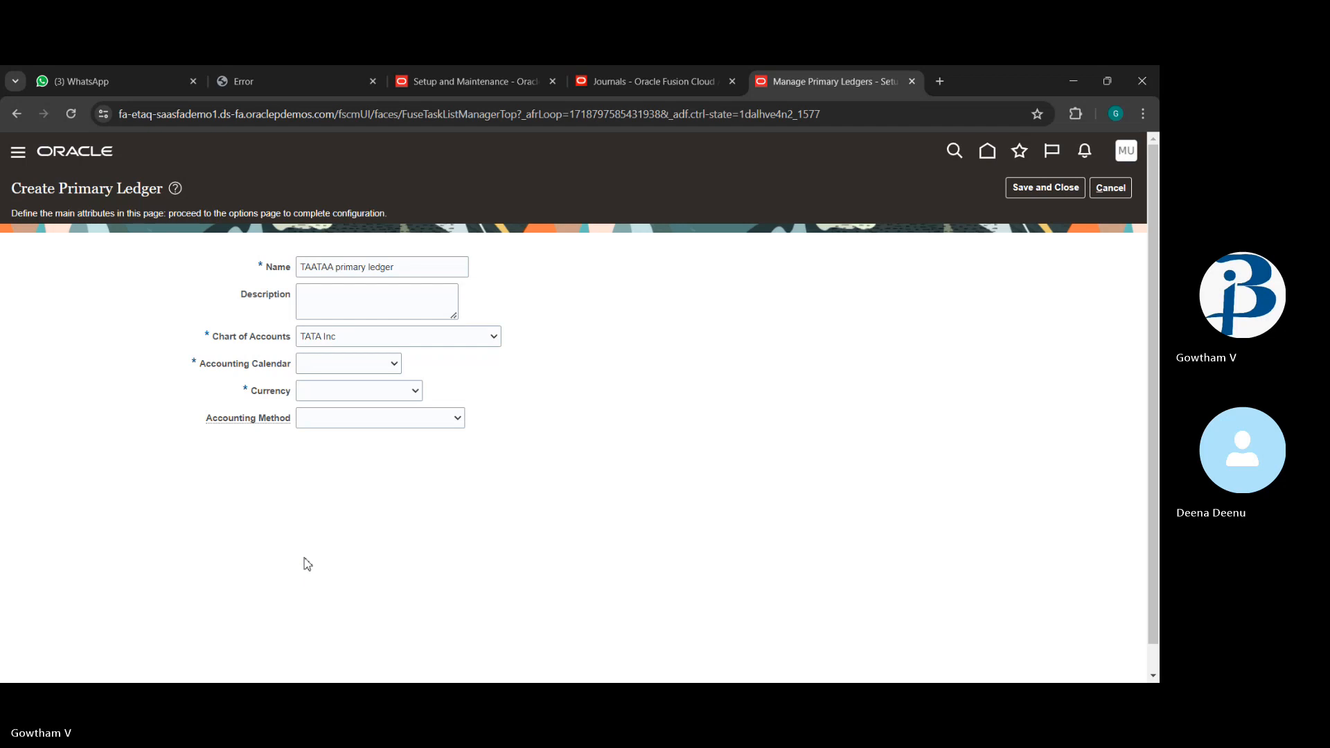
pyautogui.click(359, 490)
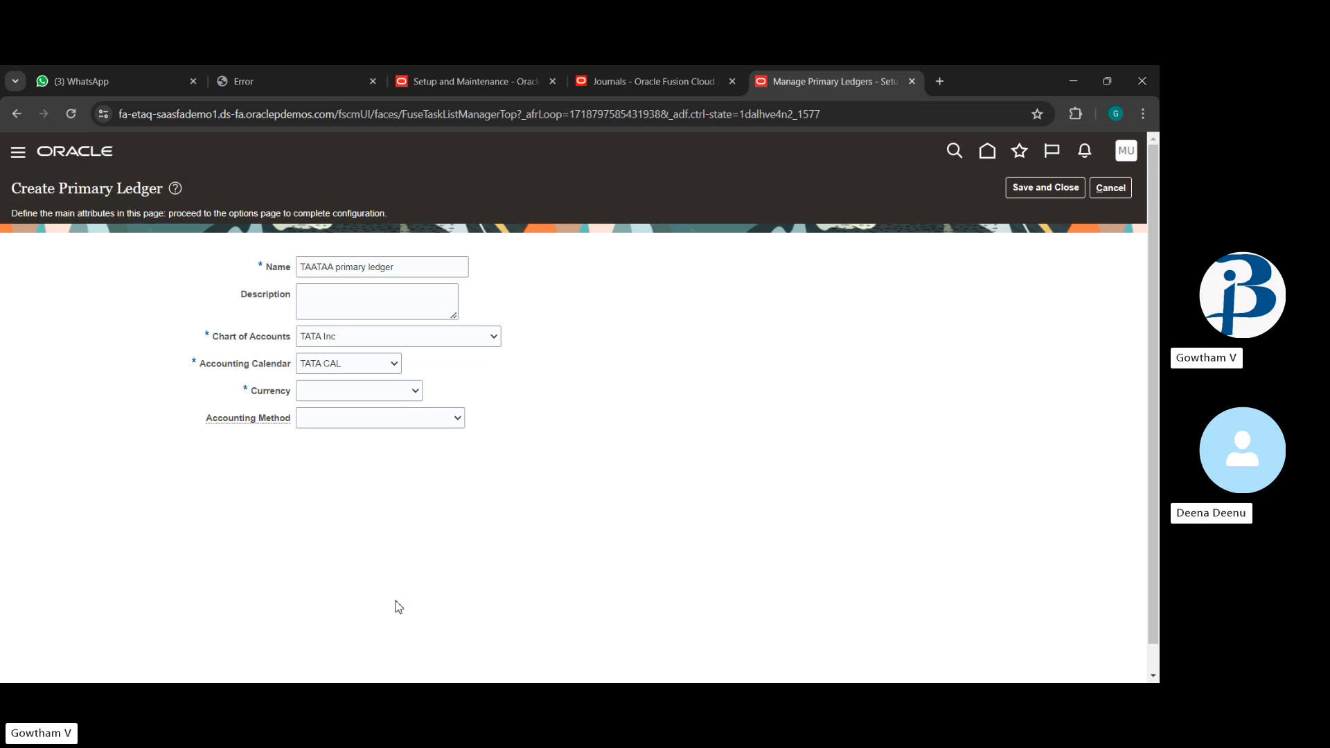
pyautogui.click(352, 532)
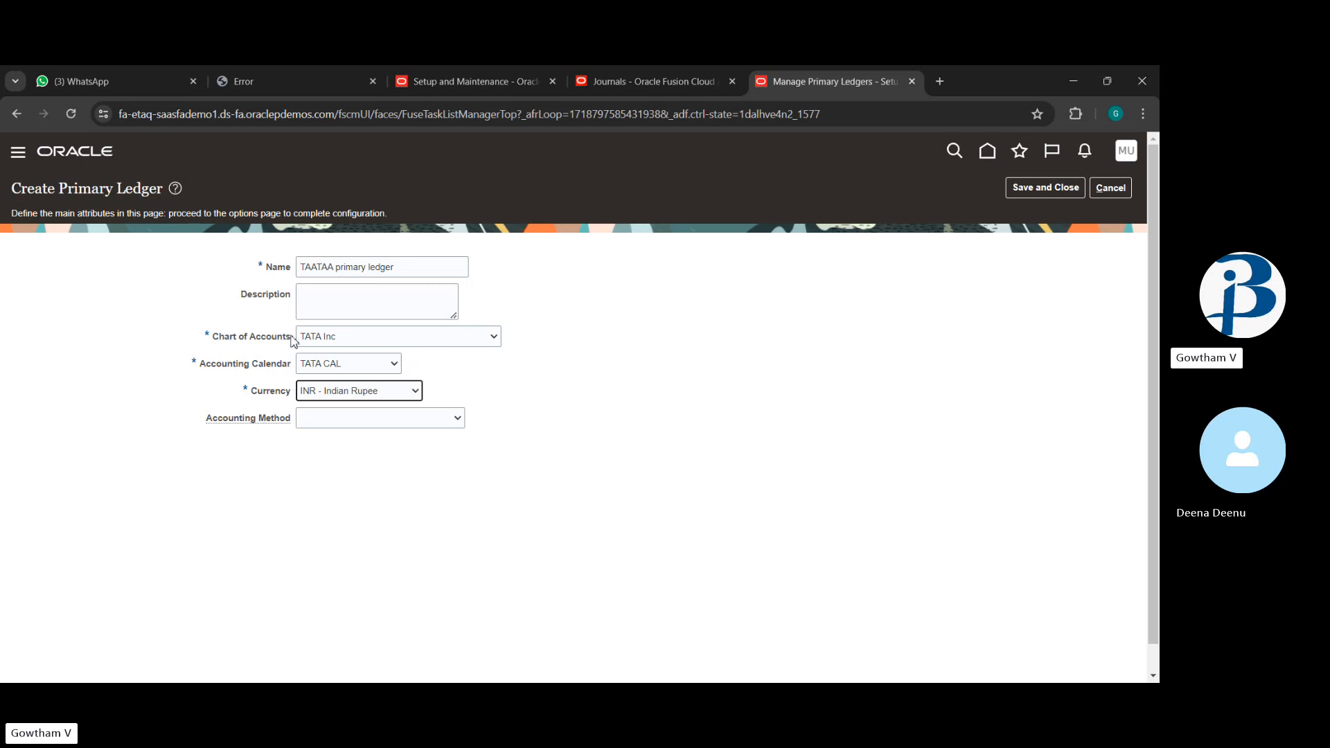
pyautogui.click(566, 363)
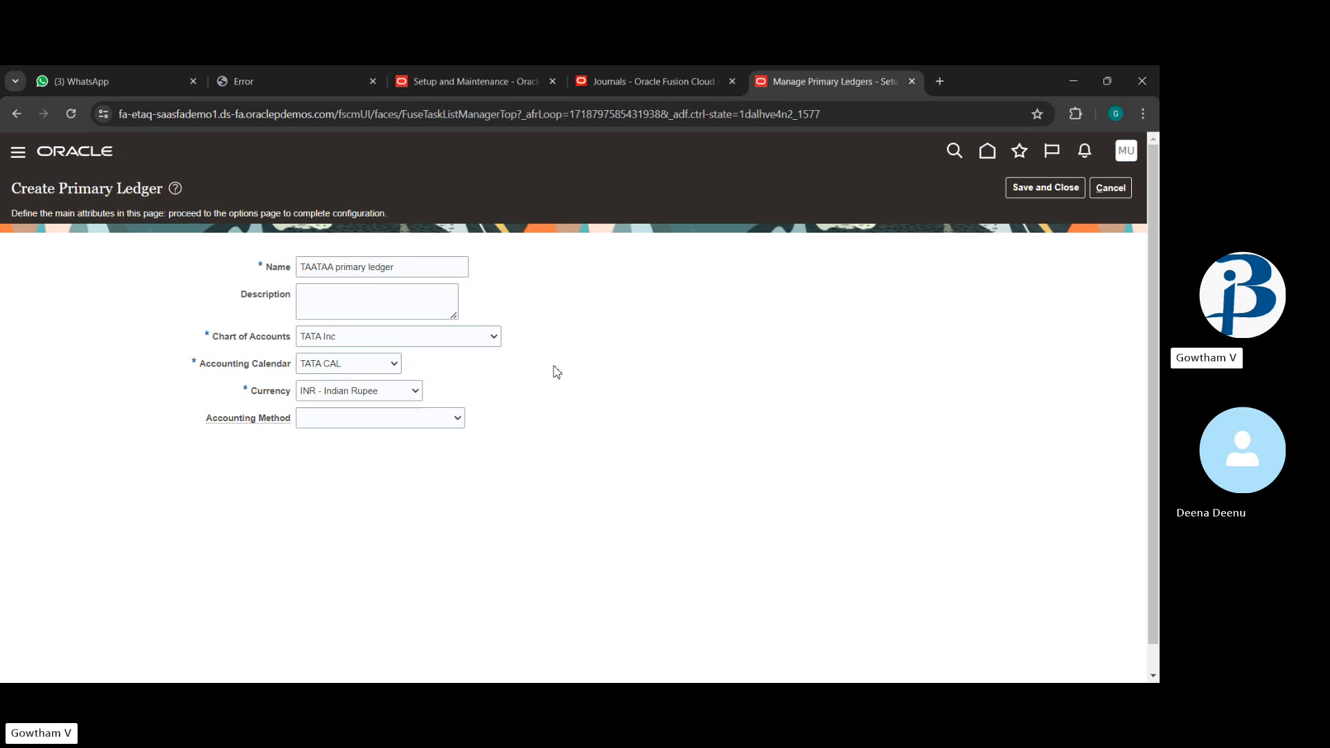
pyautogui.moveTo(507, 373); pyautogui.dragTo(407, 388)
pyautogui.click(628, 372)
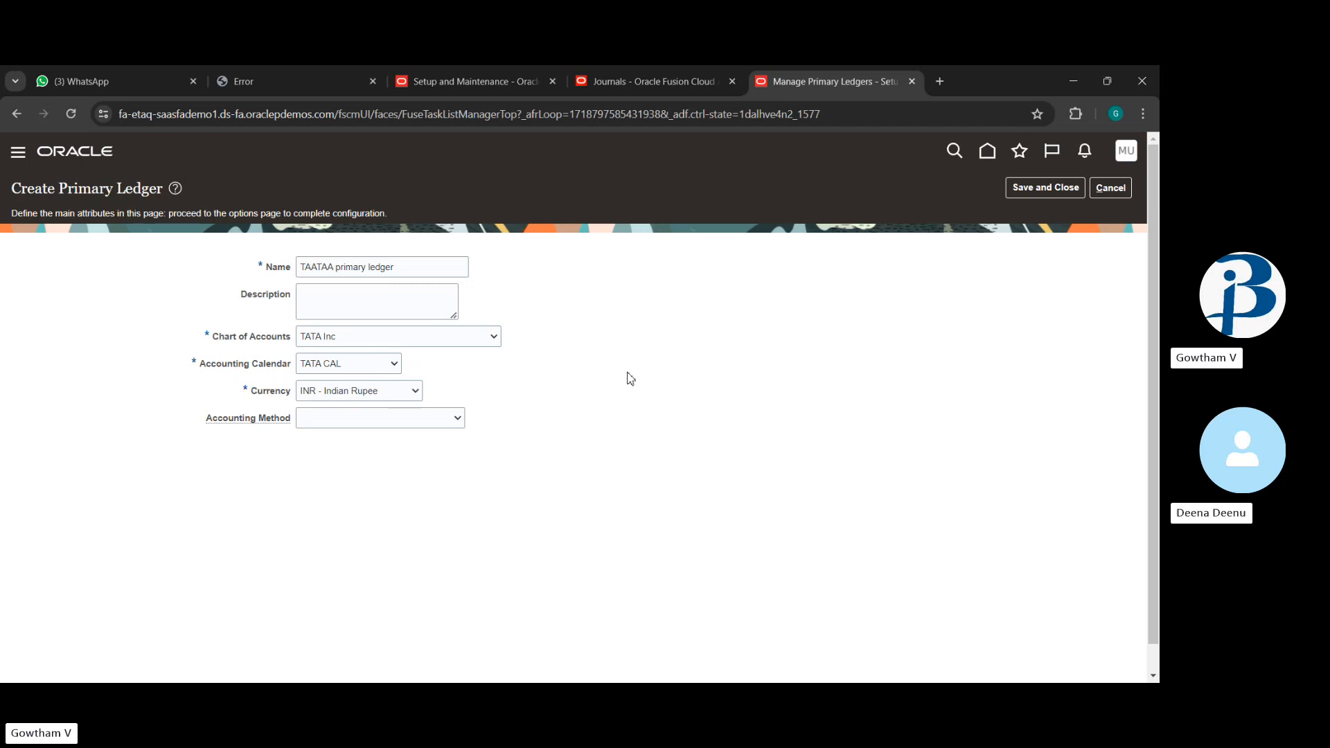
pyautogui.click(1017, 187)
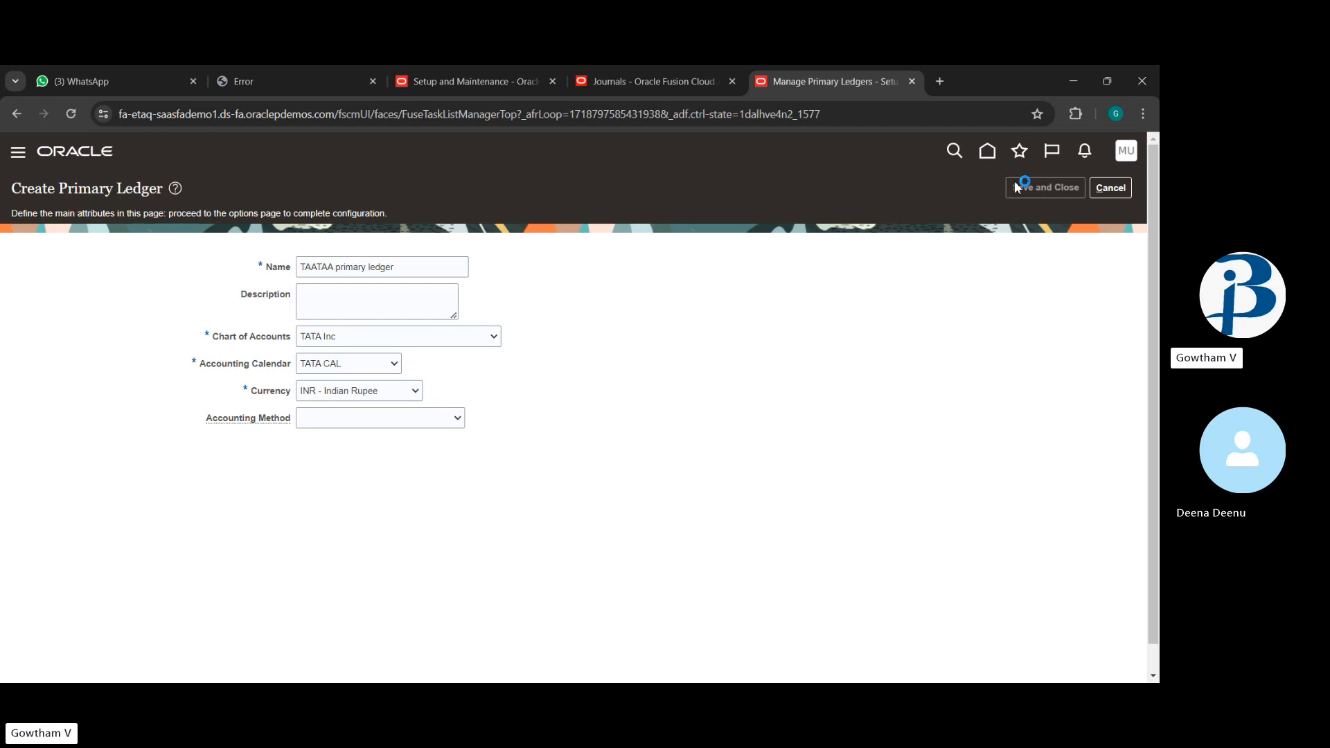